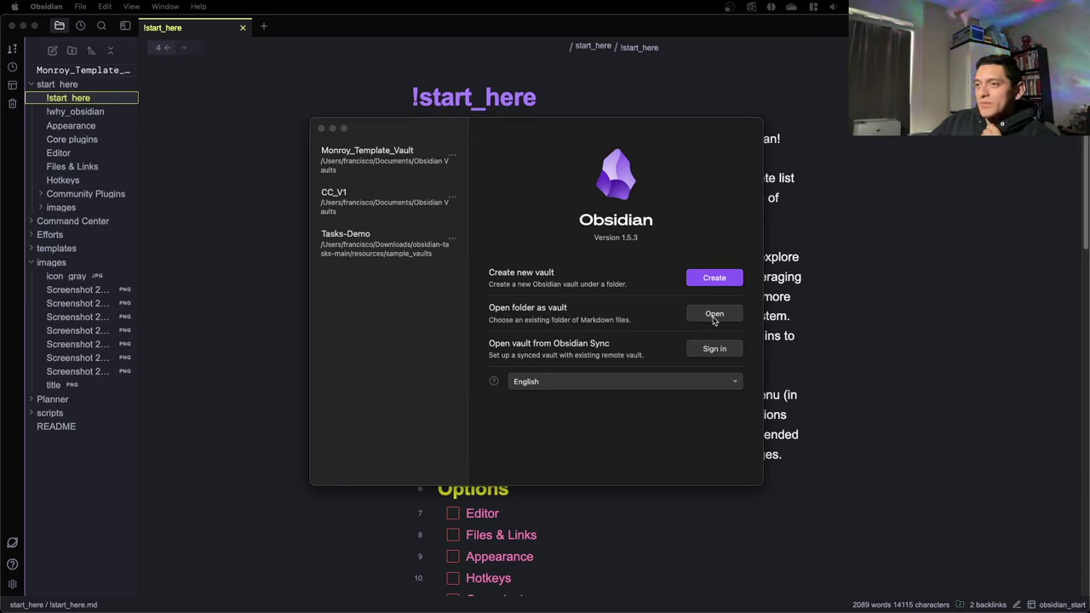
- Open the existing Monroy_Template_Vault folder from Obsidian Vaults as a vault
left_click(714, 317)
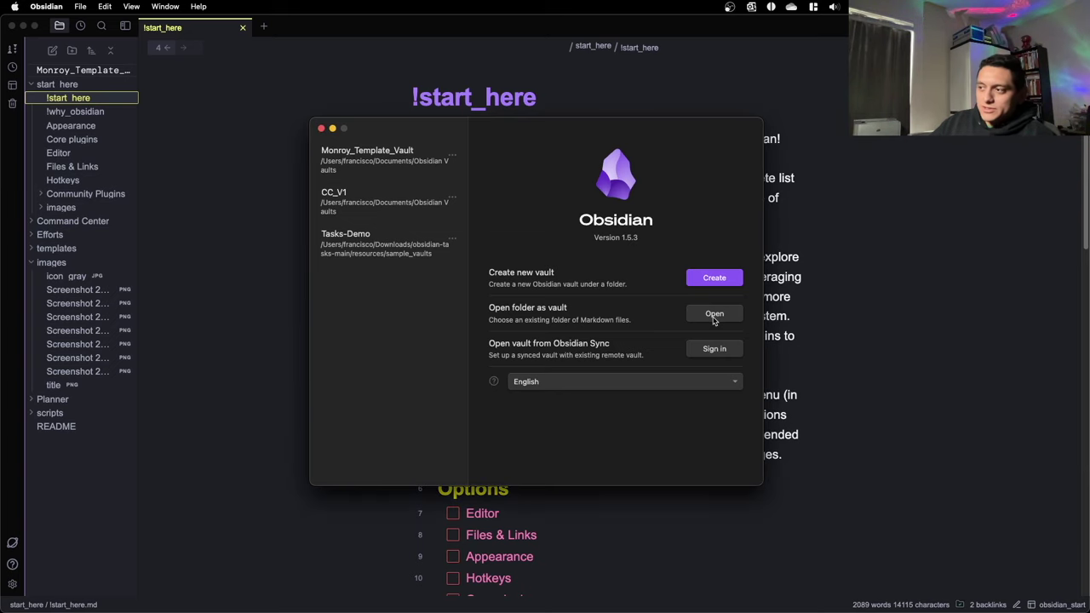
left_click(713, 316)
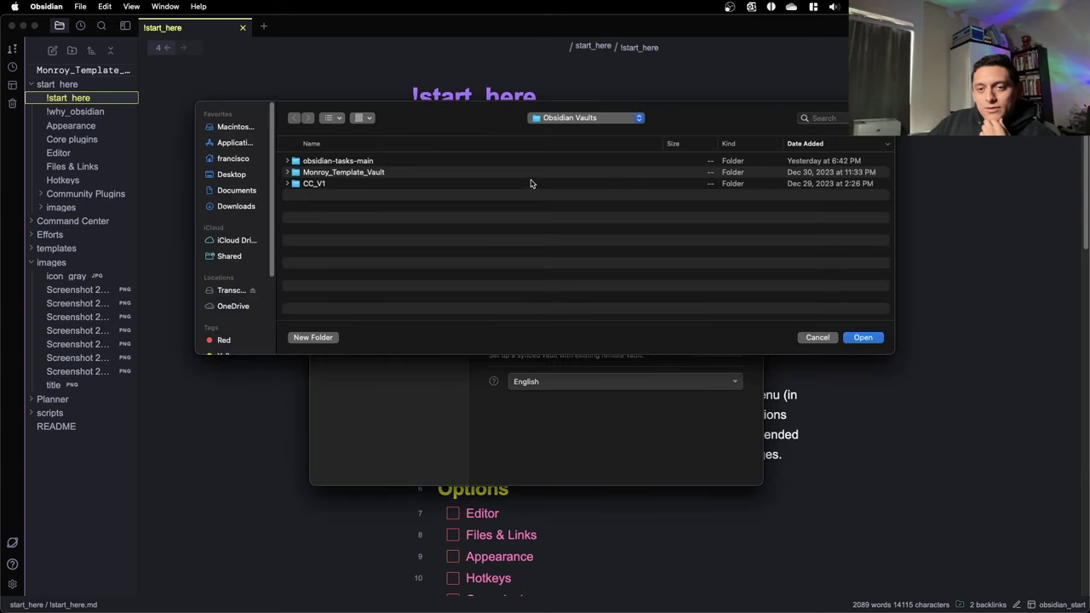
left_click(352, 175)
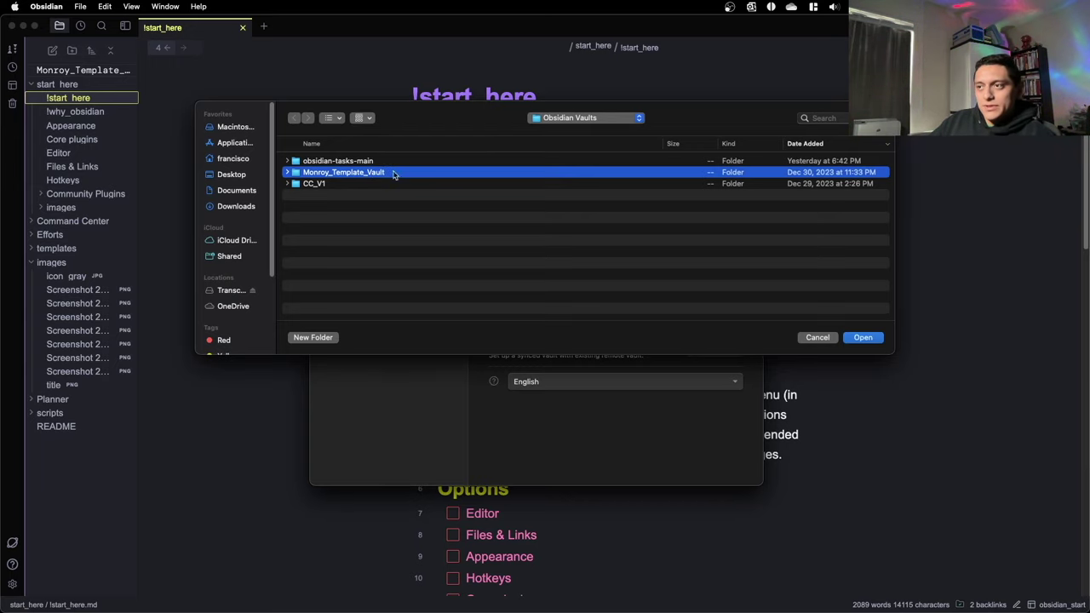
left_click(862, 338)
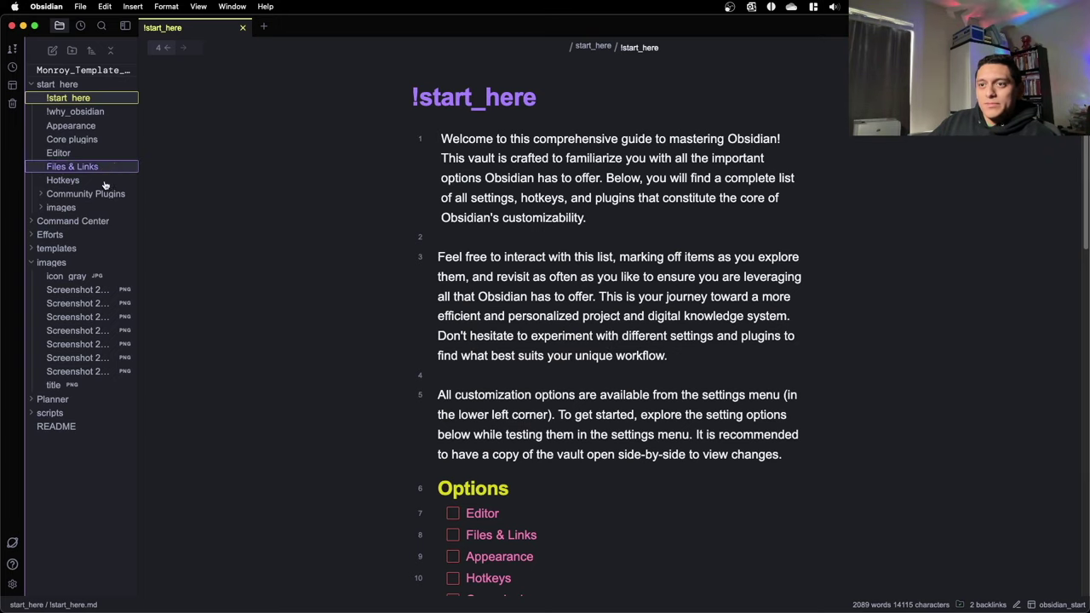
- Collapse the images folder and switch the vault's custom file sorting off and back on
left_click(54, 263)
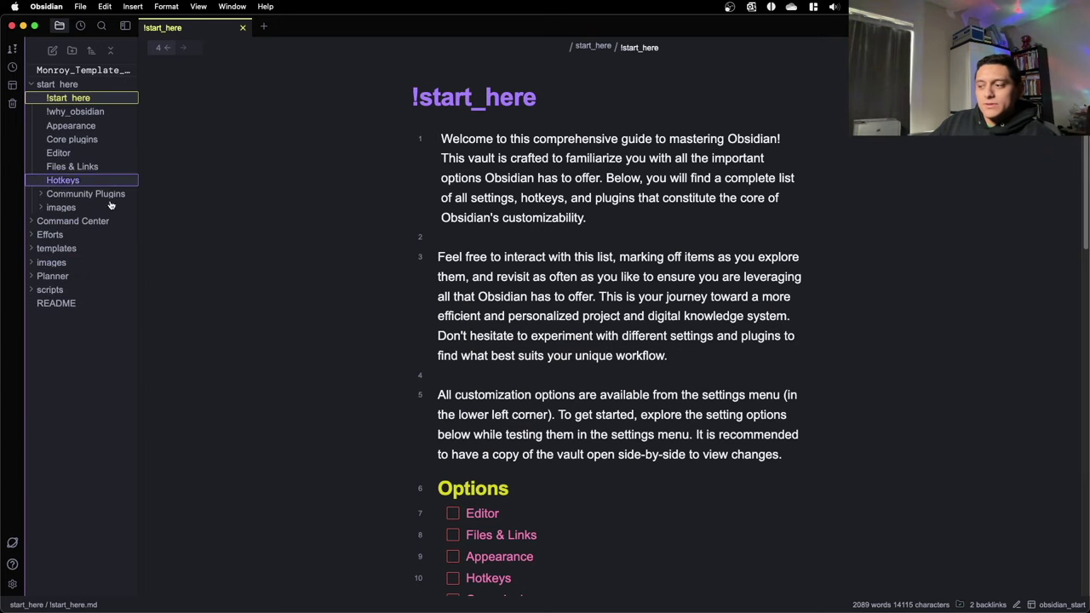
scroll(498, 353, "down", 5)
scroll(498, 353, "down", 2)
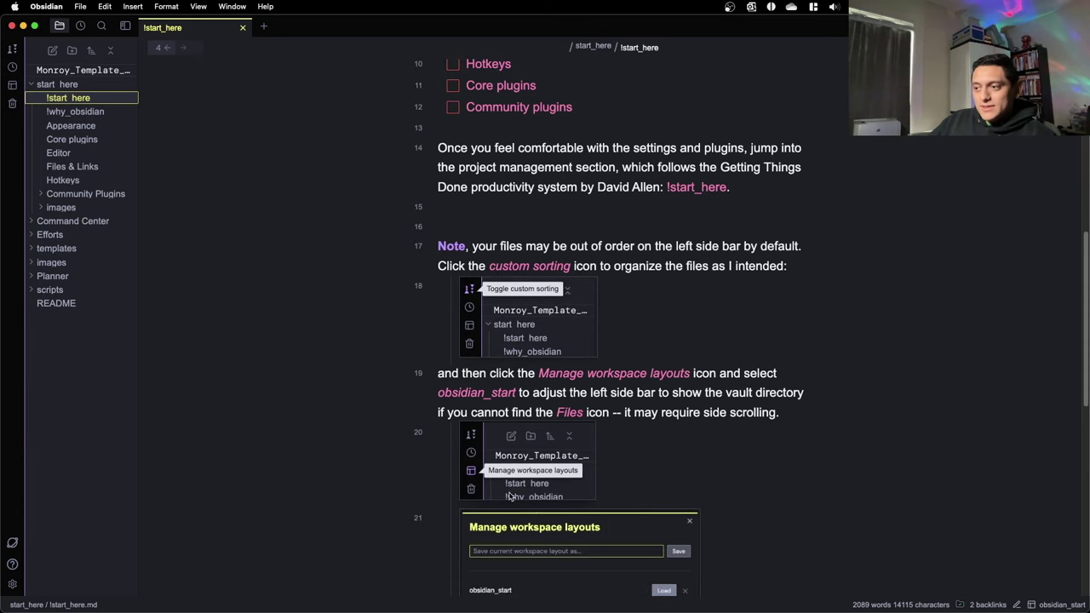
left_click(13, 53)
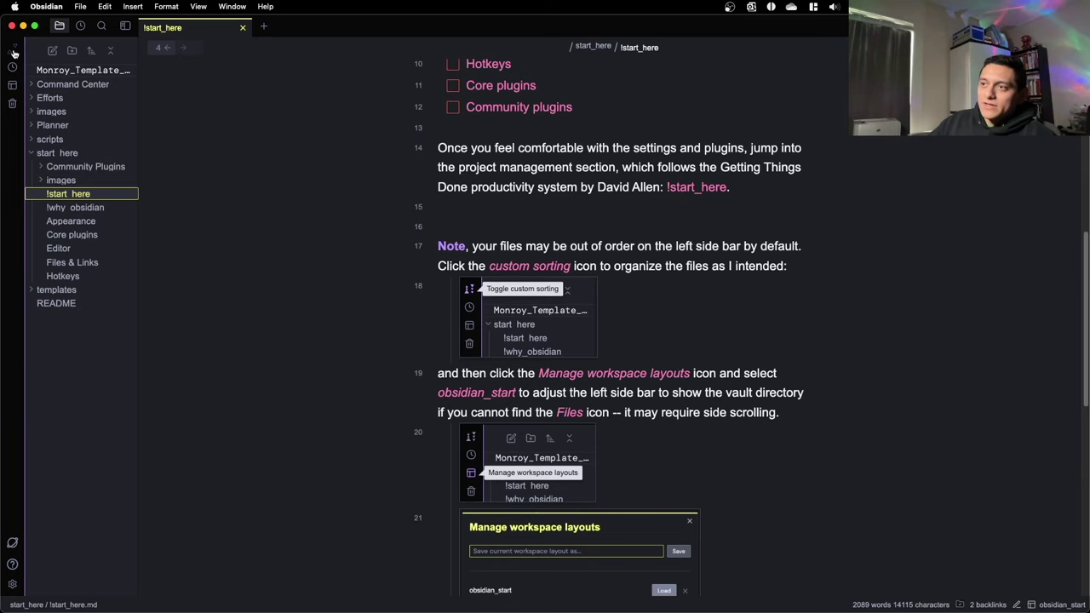
left_click(14, 53)
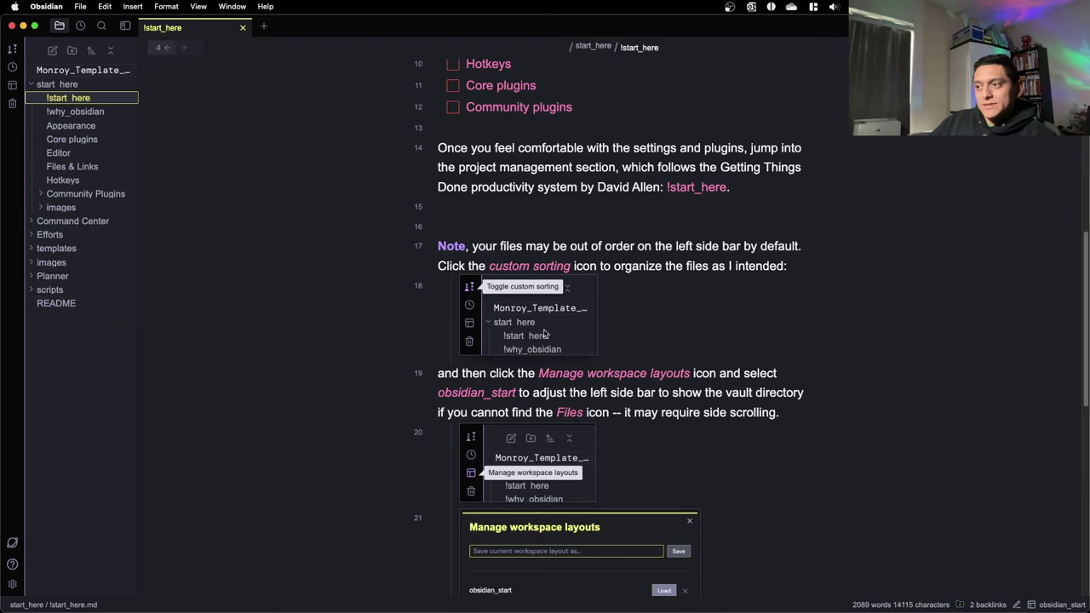
- Load the saved obsidian_start workspace layout and collapse the images folder in the file list
scroll(545, 334, "down", 1)
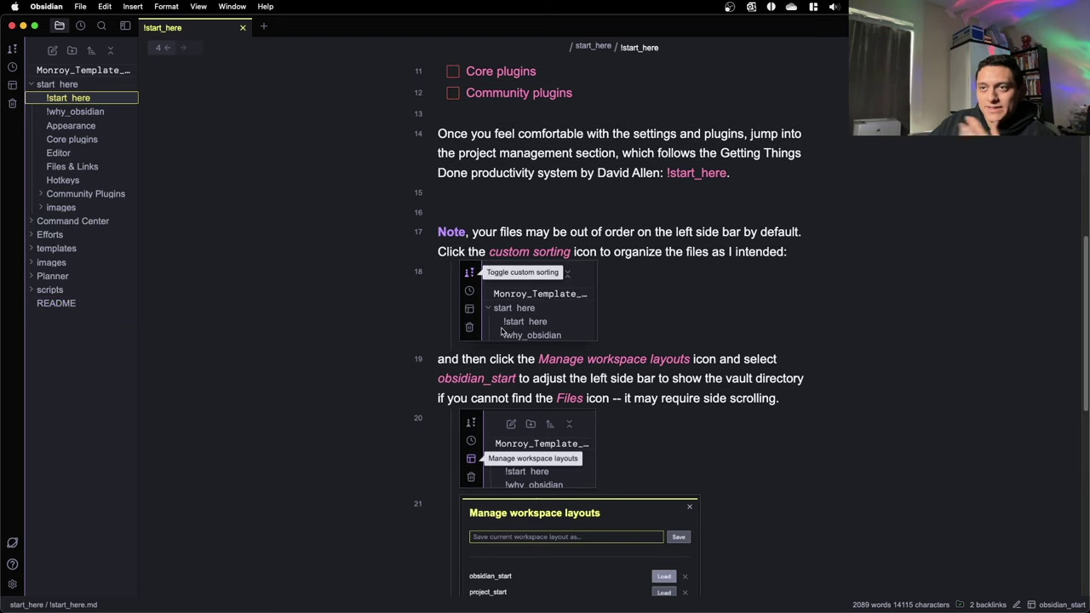
left_click(14, 86)
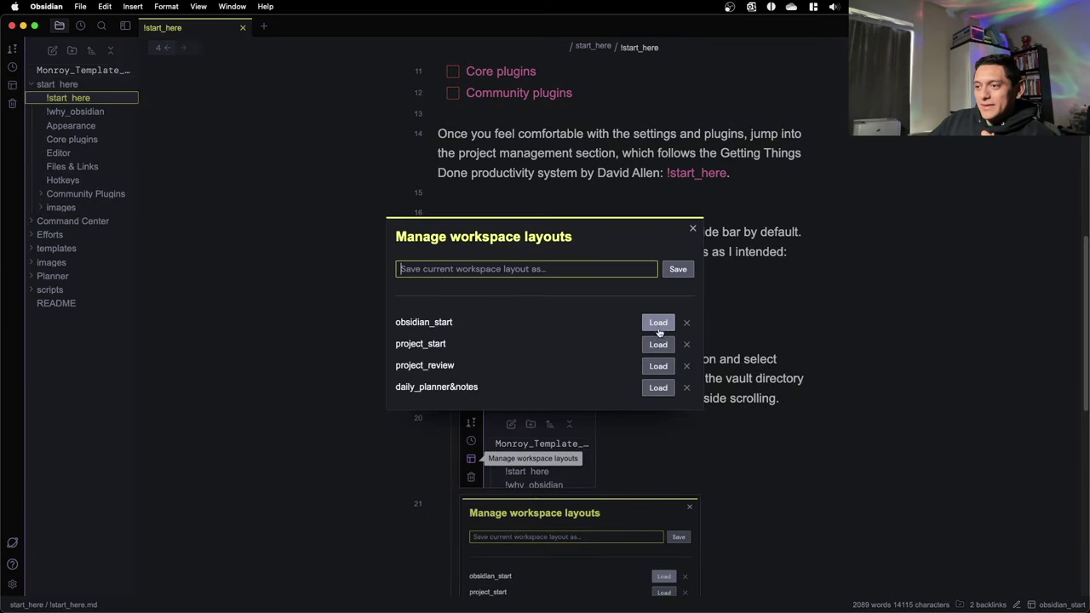
left_click(693, 229)
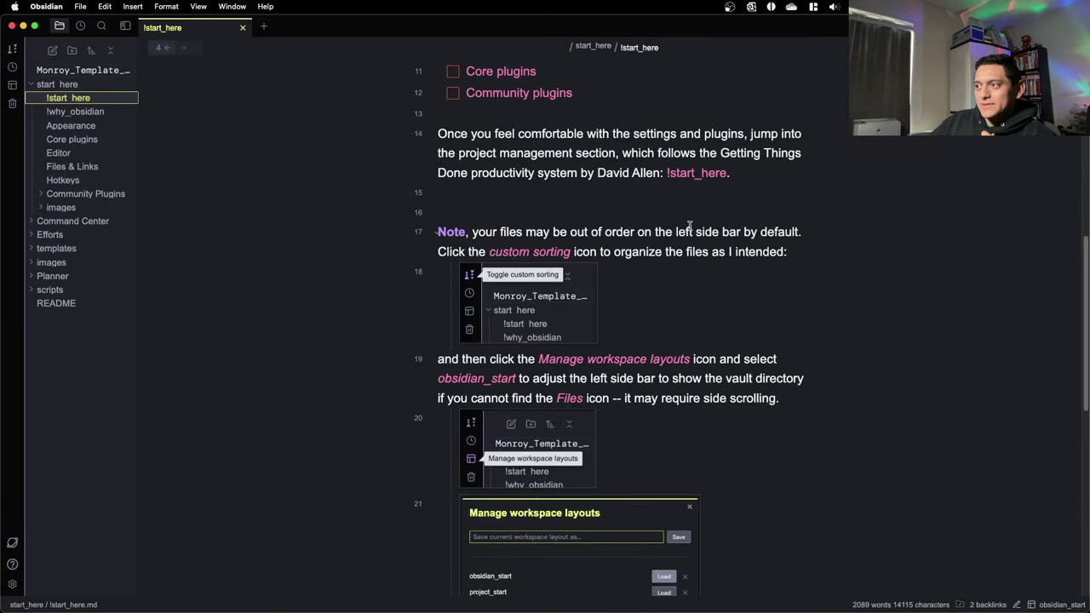
left_click(12, 87)
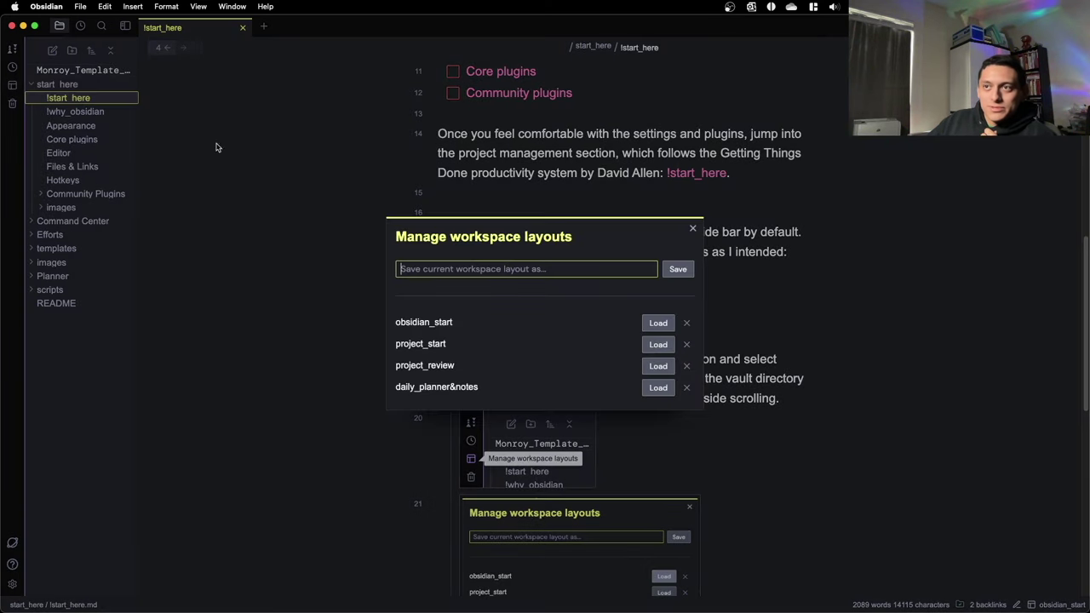
left_click(667, 324)
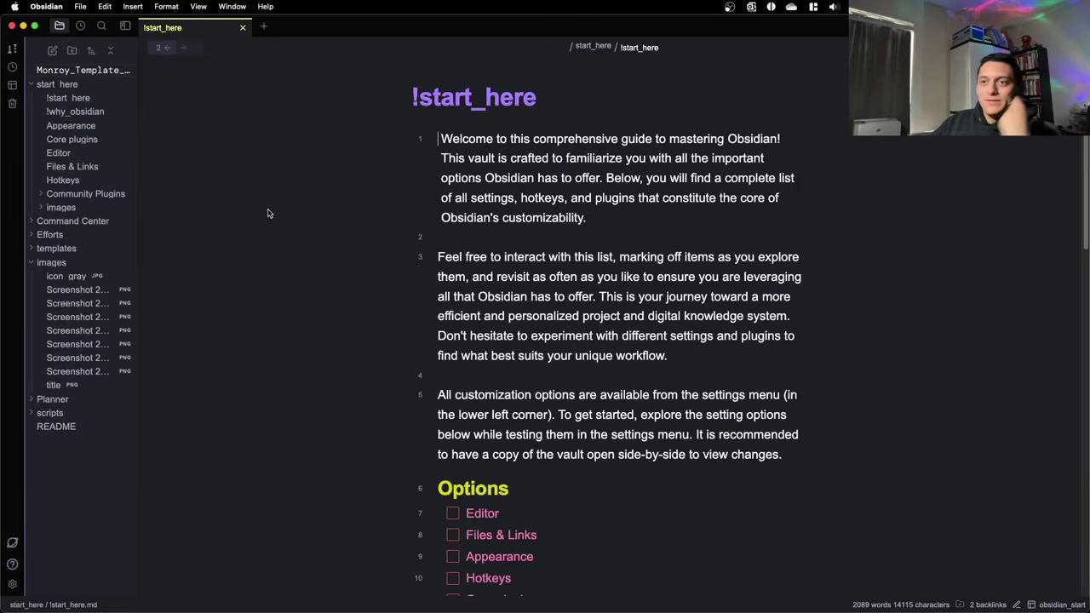
left_click(89, 264)
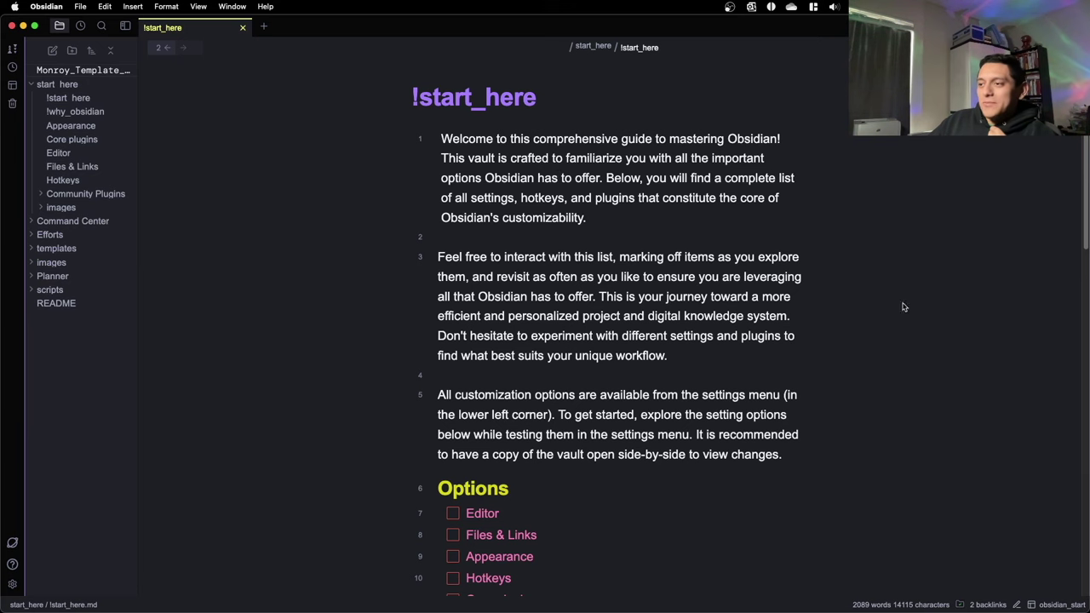
scroll(622, 324, "down", 2)
scroll(638, 329, "up", 5)
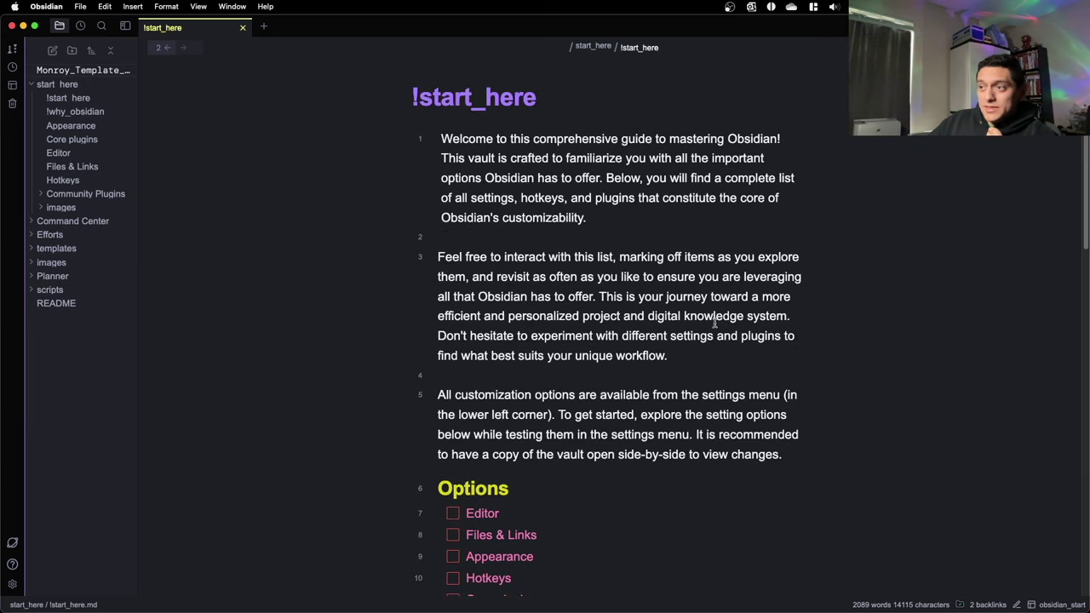
scroll(541, 279, "down", 1)
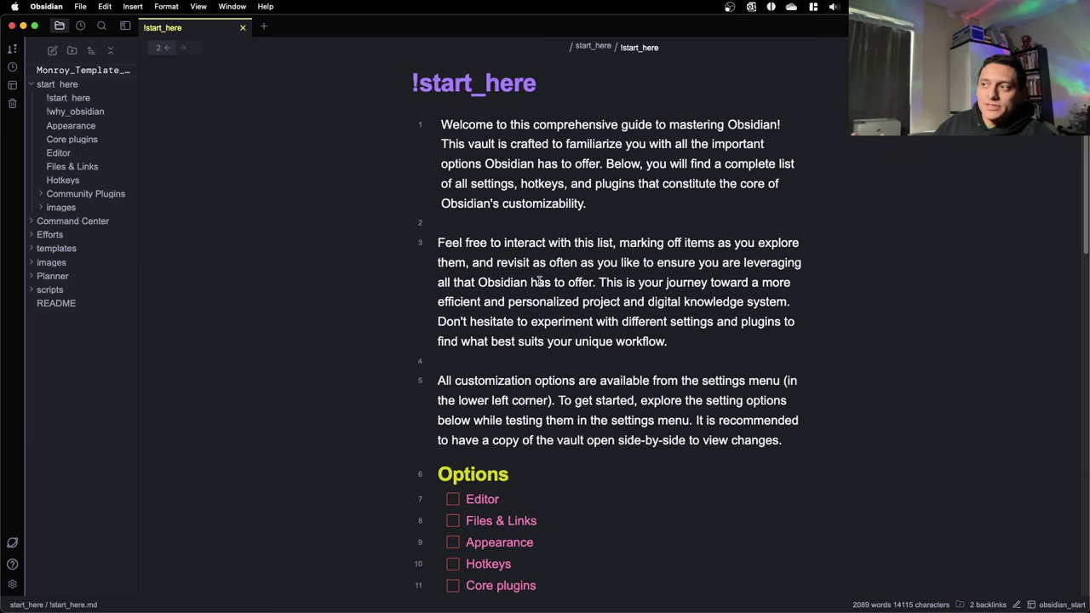
scroll(545, 258, "down", 1)
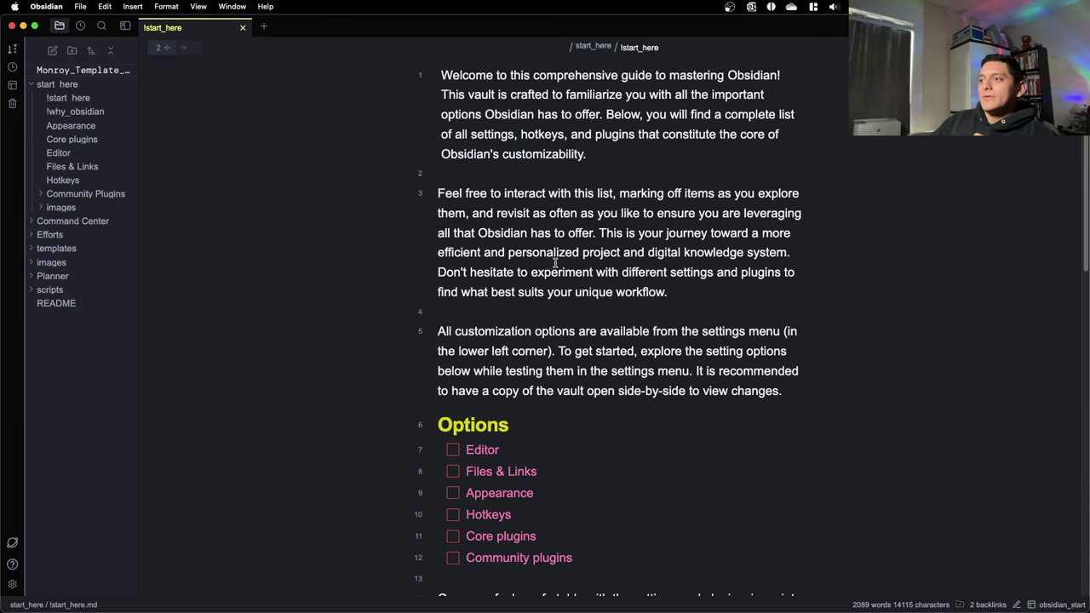
scroll(555, 263, "up", 2)
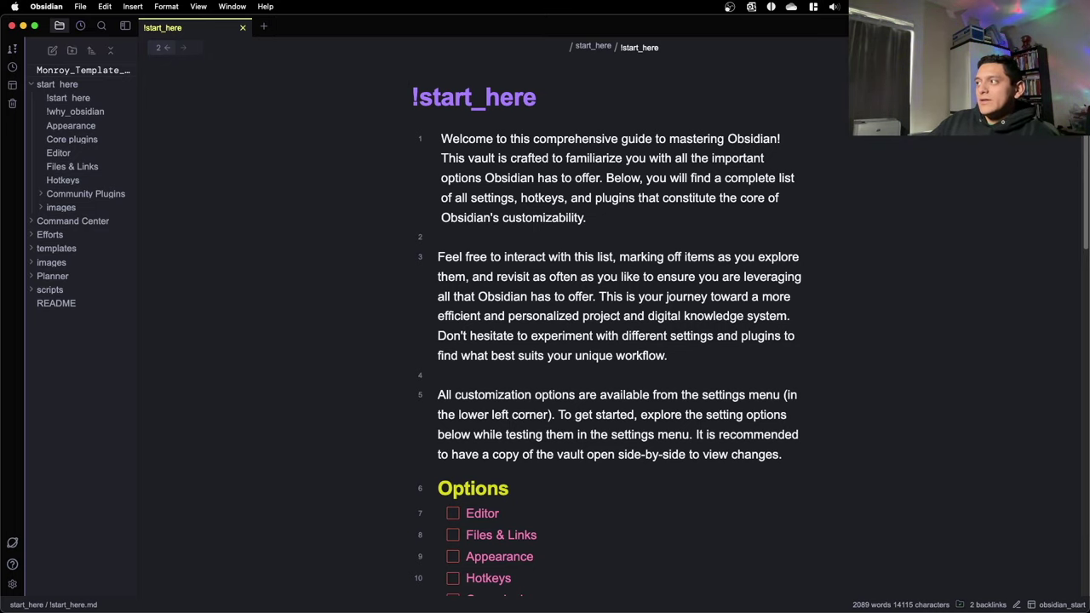
- Show and hide the calendar sidebar beside the !start_here note twice, leaving it hidden
key("super+shift+r")
key("super+shift+r")
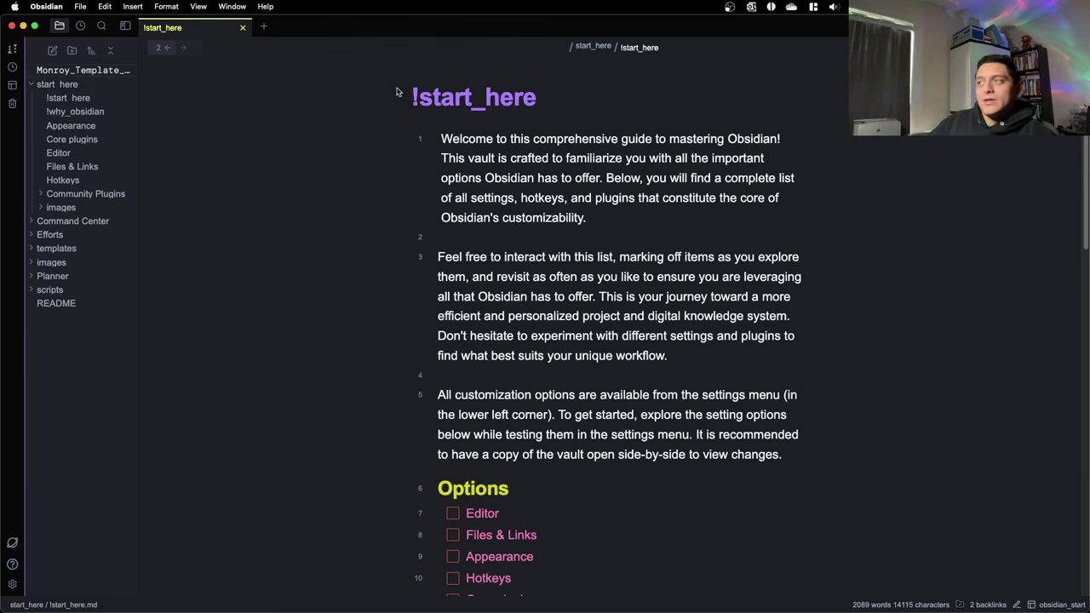
key("super+shift+r")
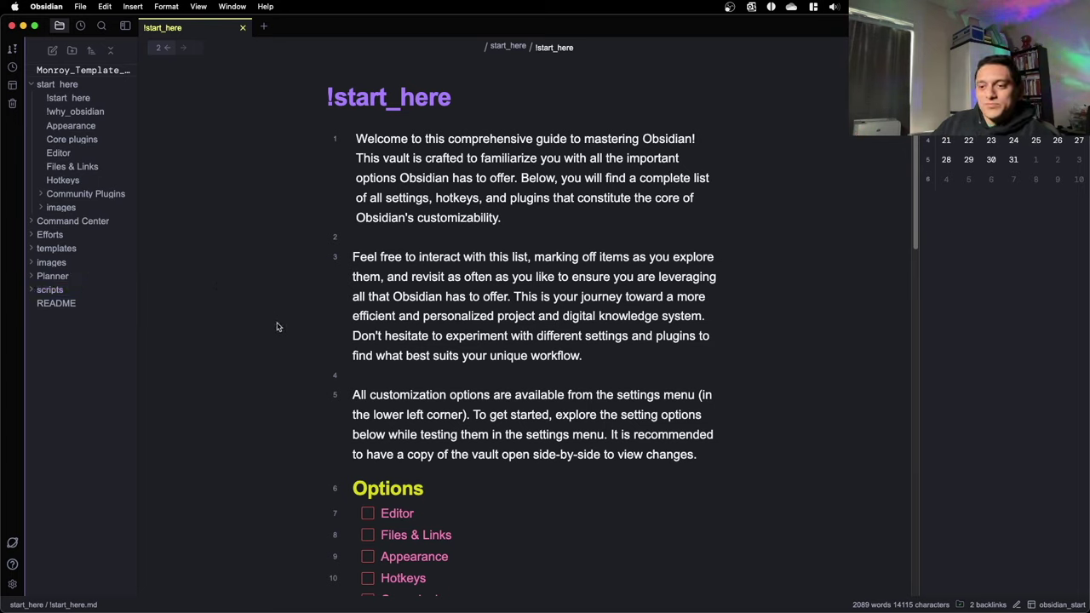
double_click(67, 605)
left_click(66, 605)
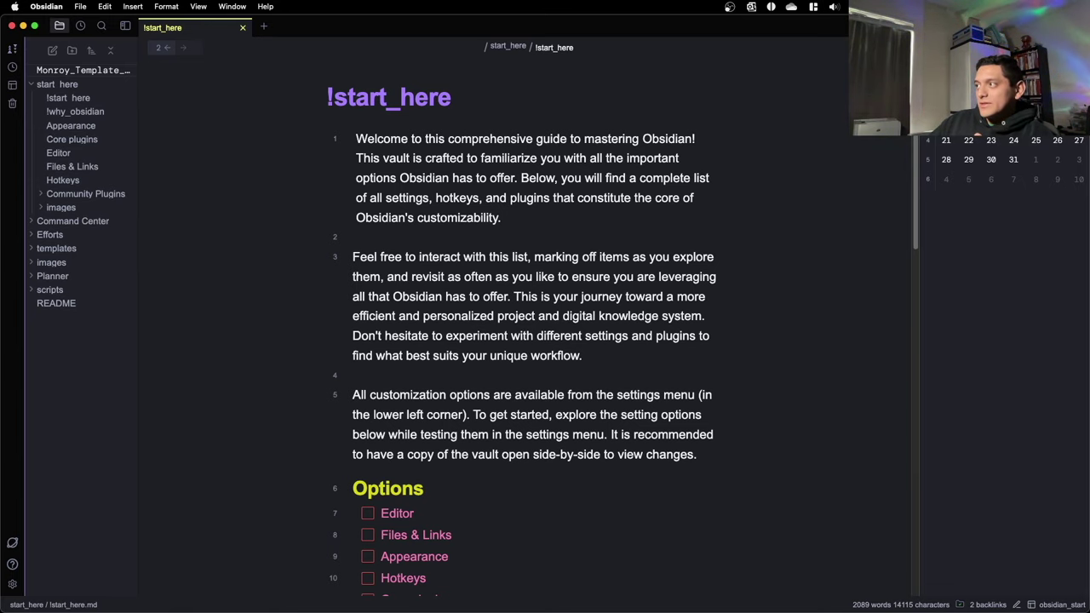
key("super+shift+r")
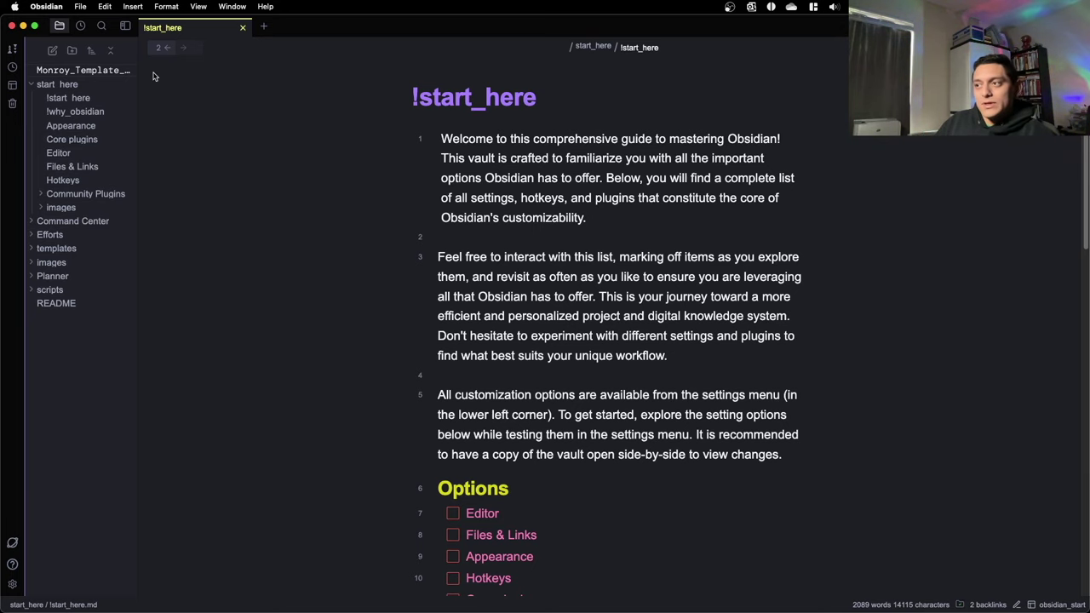
scroll(261, 127, "down", 4)
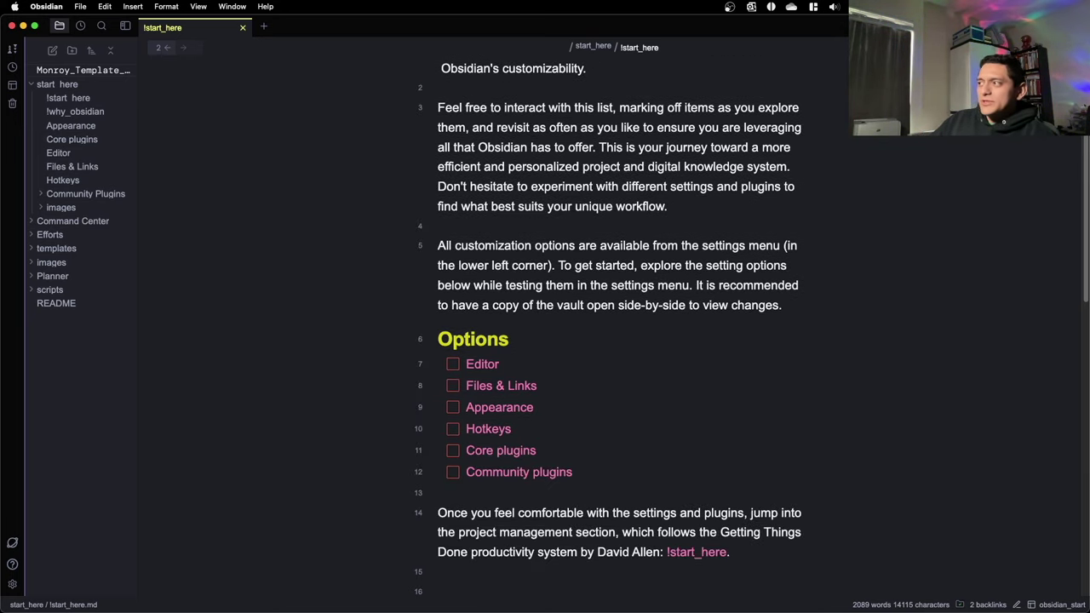
key("super+shift+r")
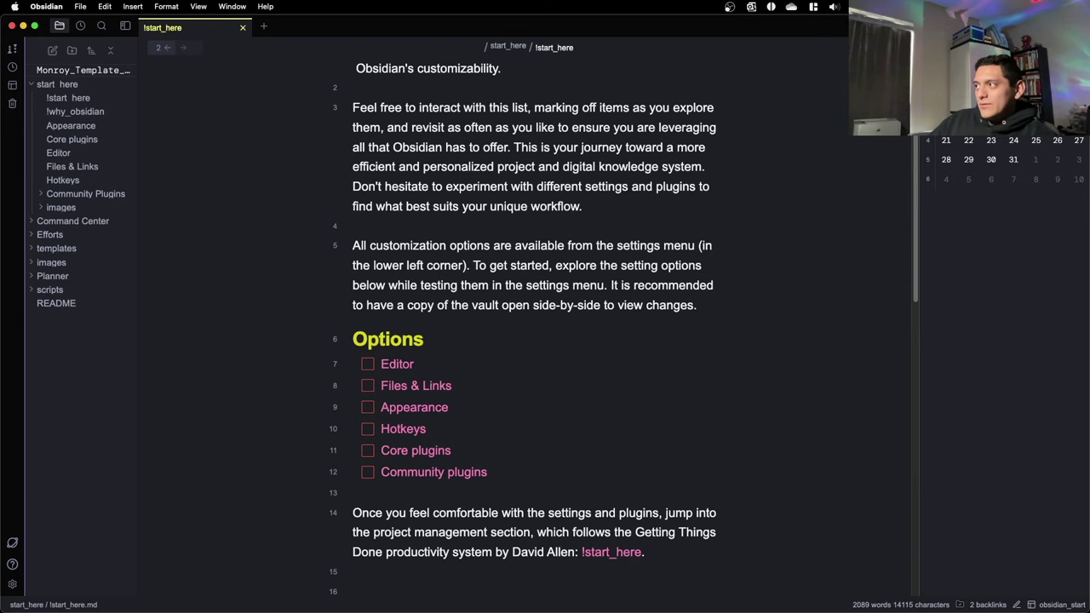
key("super+shift+backslash")
- View the general settings briefly, close them, and open the Editor note from the Options checklist in !start_here
scroll(690, 238, "down", 1)
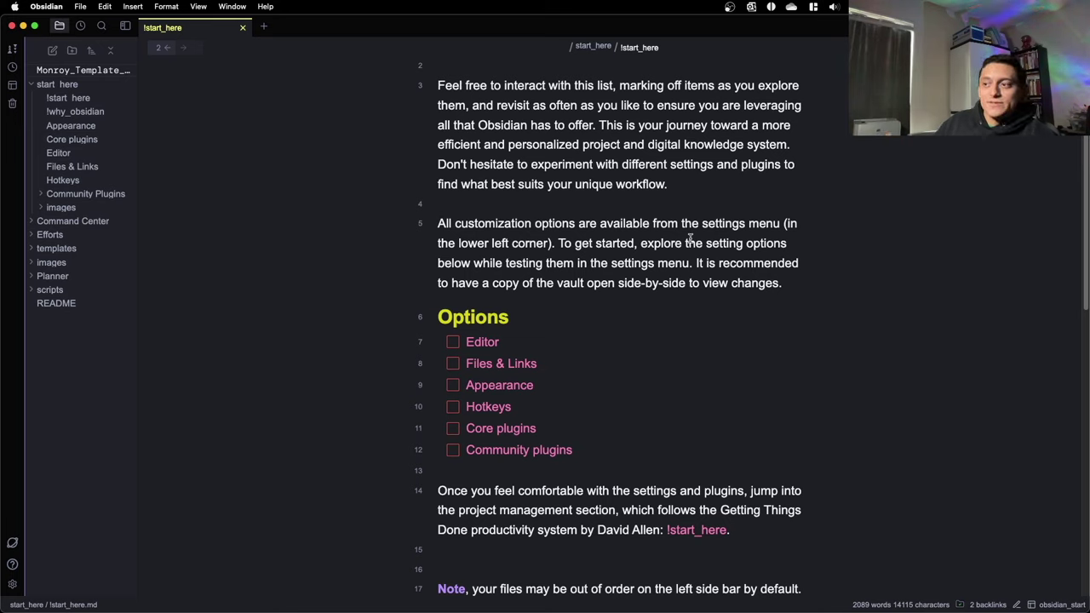
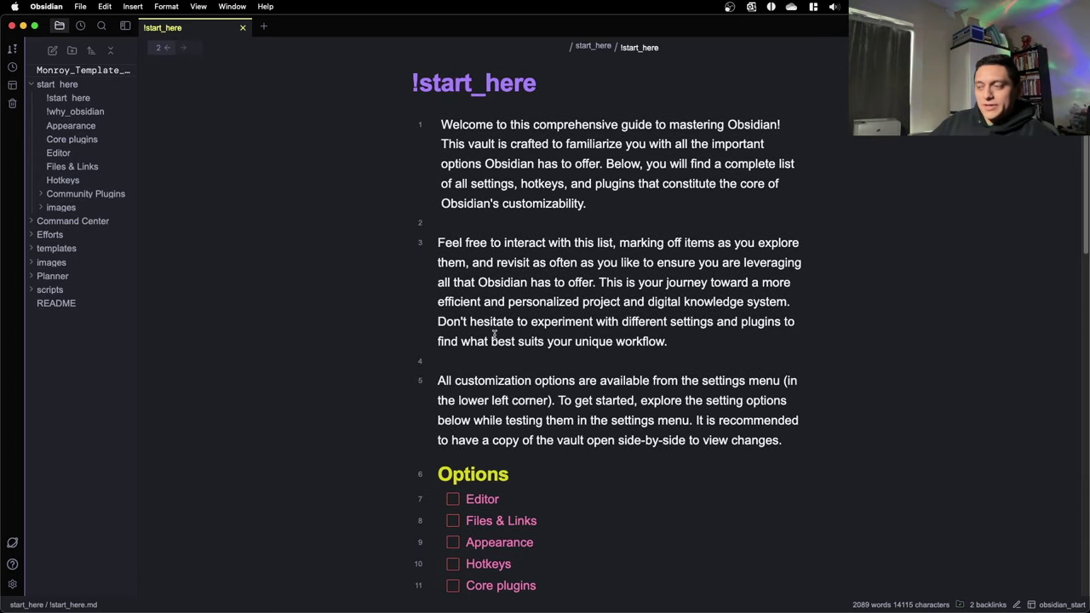
scroll(535, 331, "down", 5)
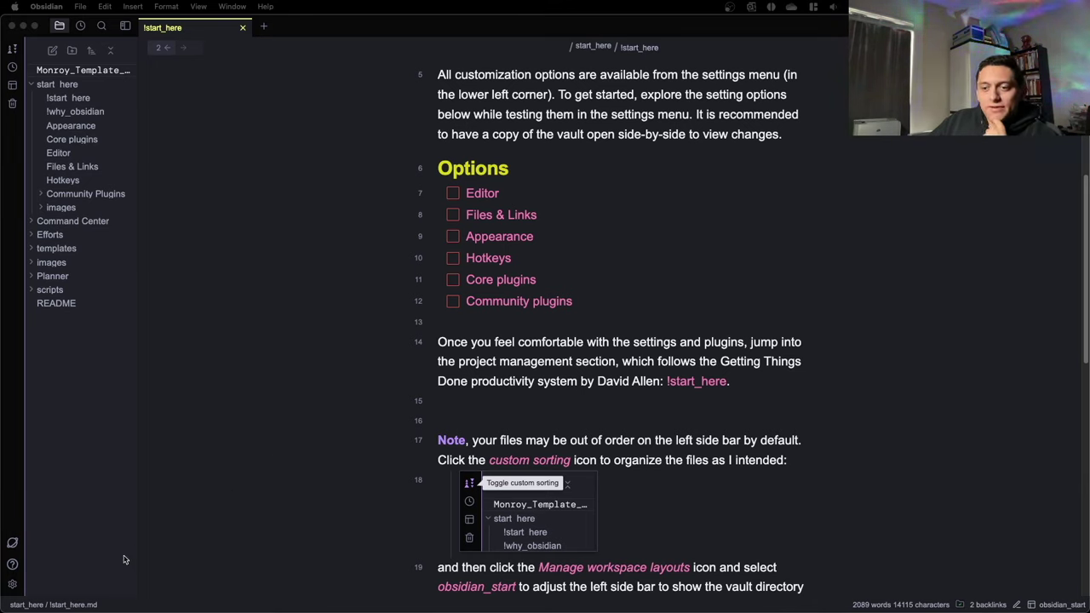
left_click(12, 585)
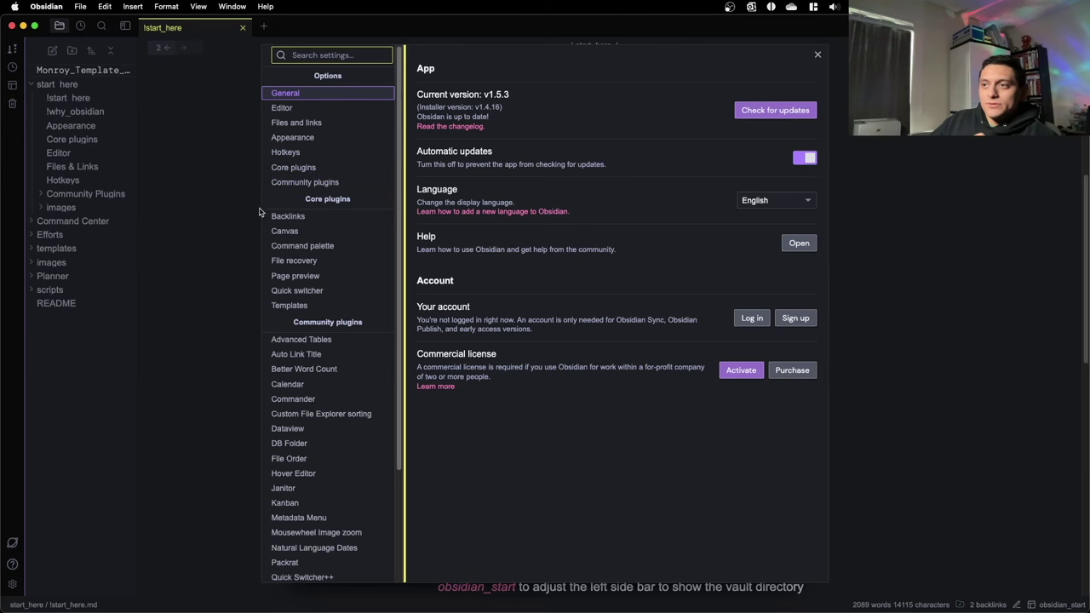
left_click(195, 252)
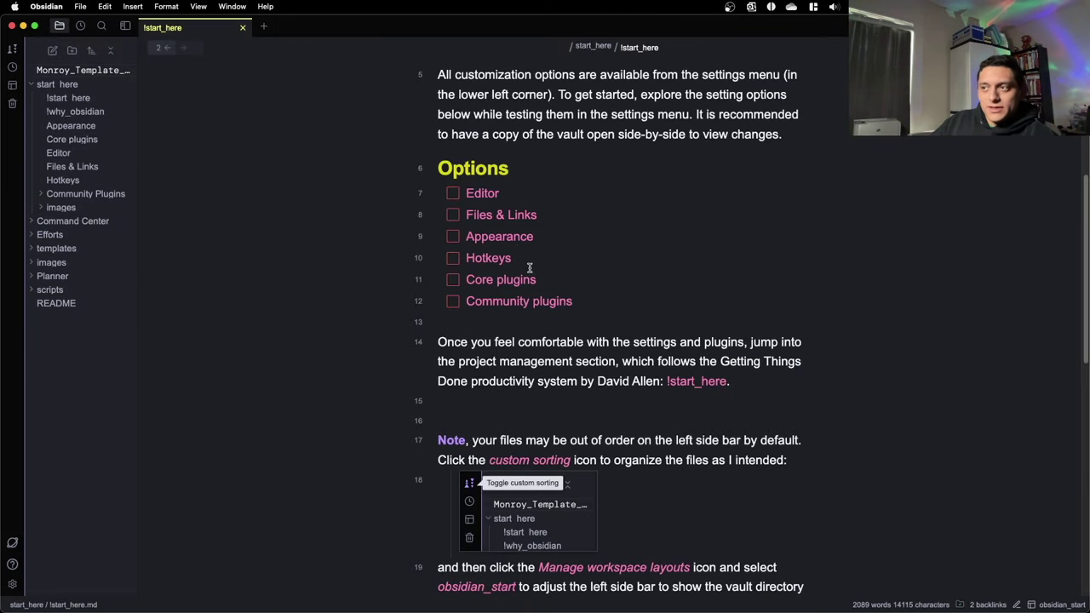
left_click(494, 195)
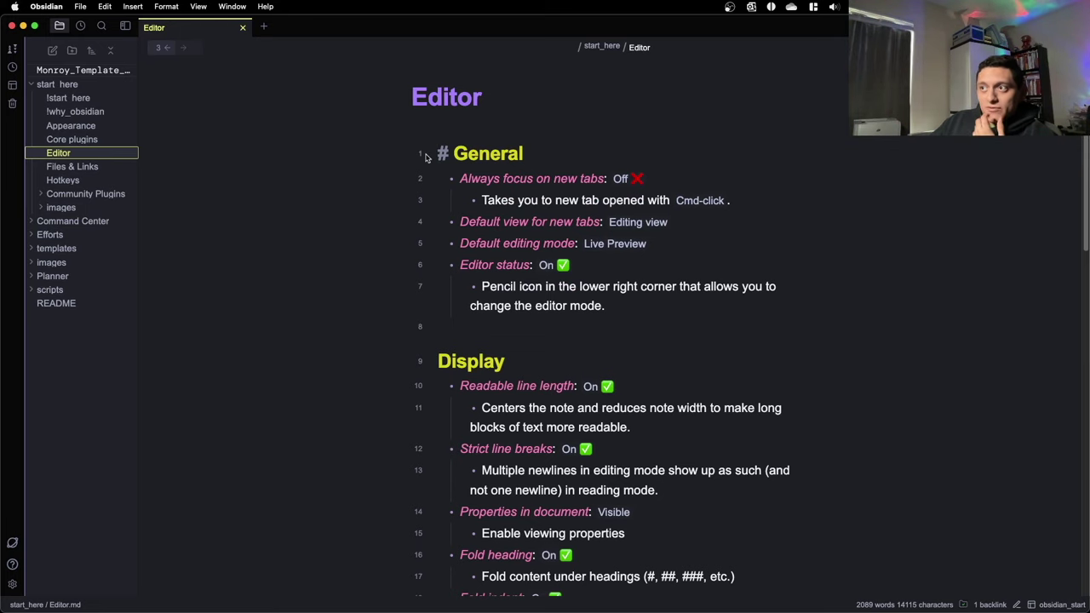
- Review the Editor options in the settings against the Editor note, and close the settings
left_click(13, 584)
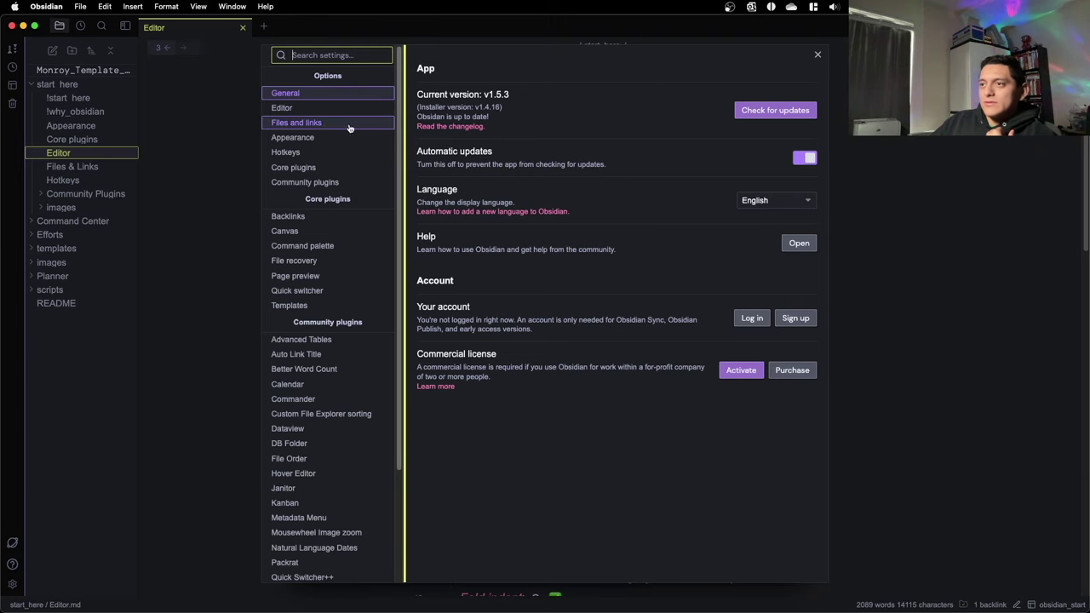
left_click(317, 110)
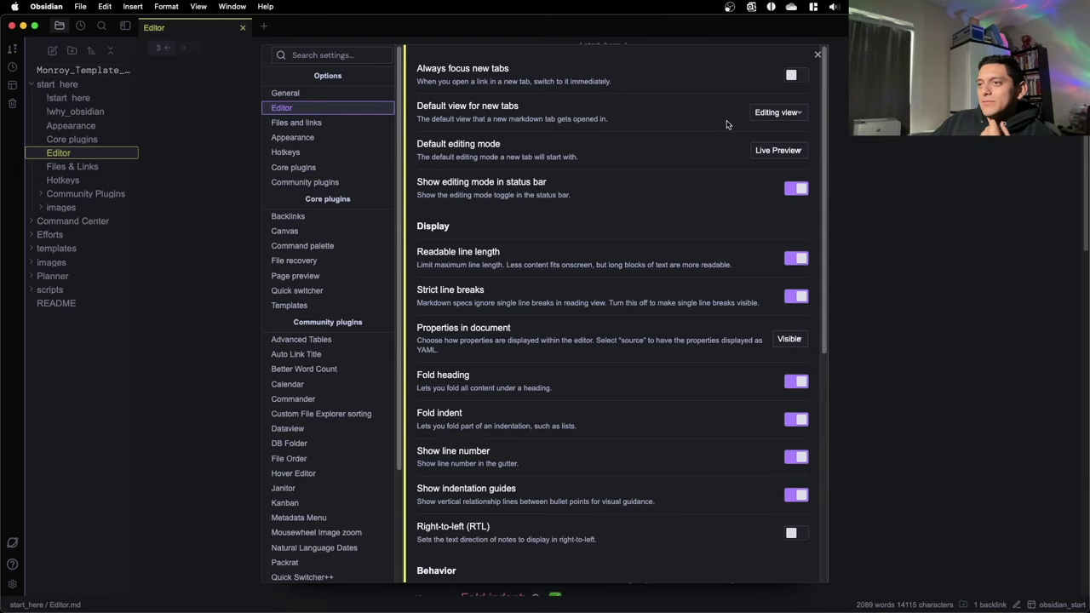
scroll(647, 213, "down", 5)
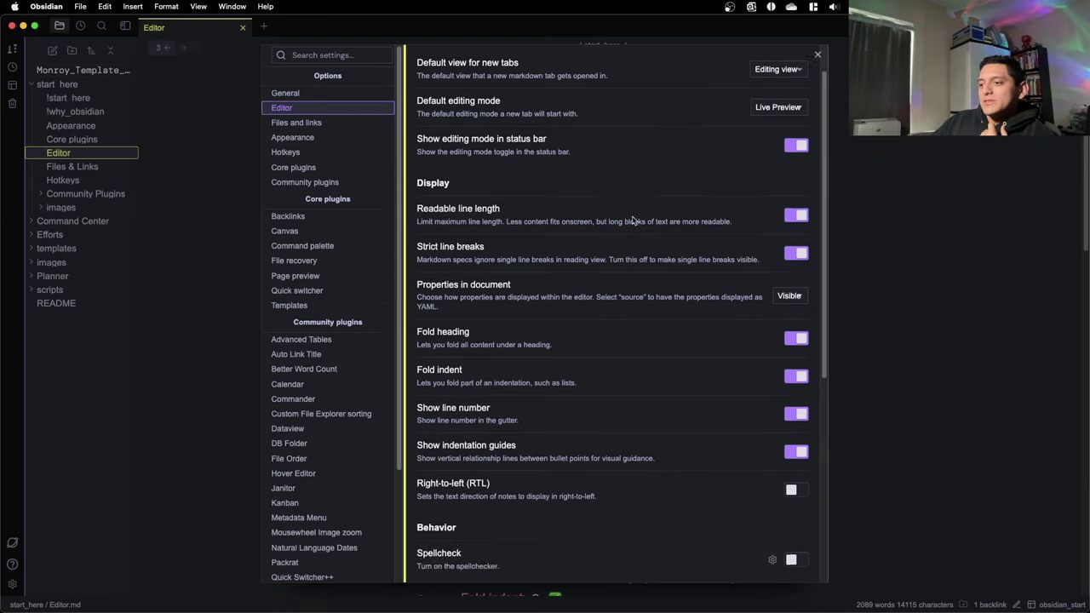
scroll(598, 314, "up", 5)
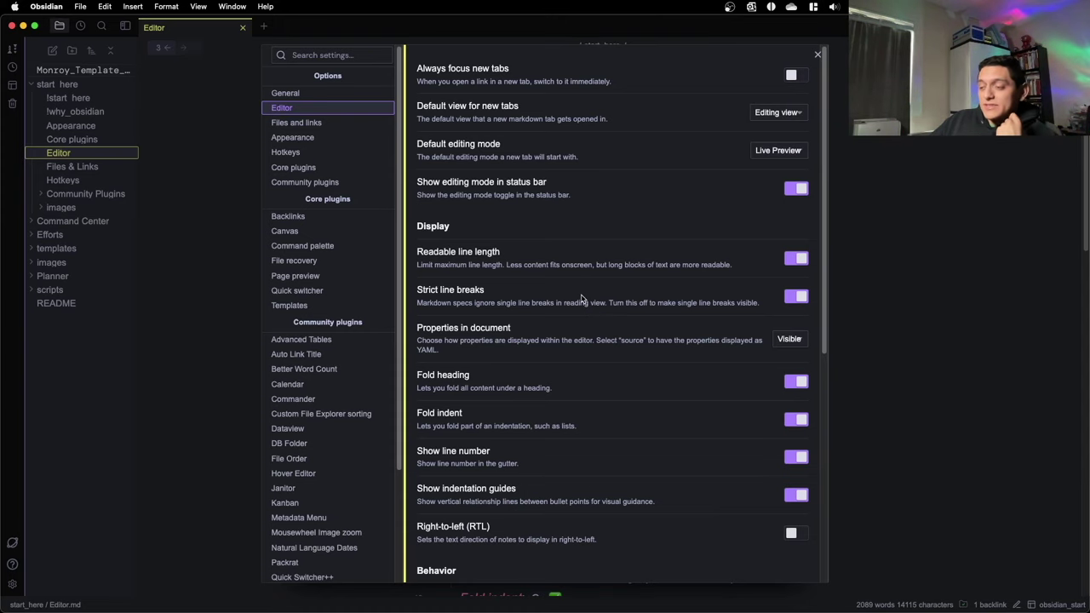
key("Escape")
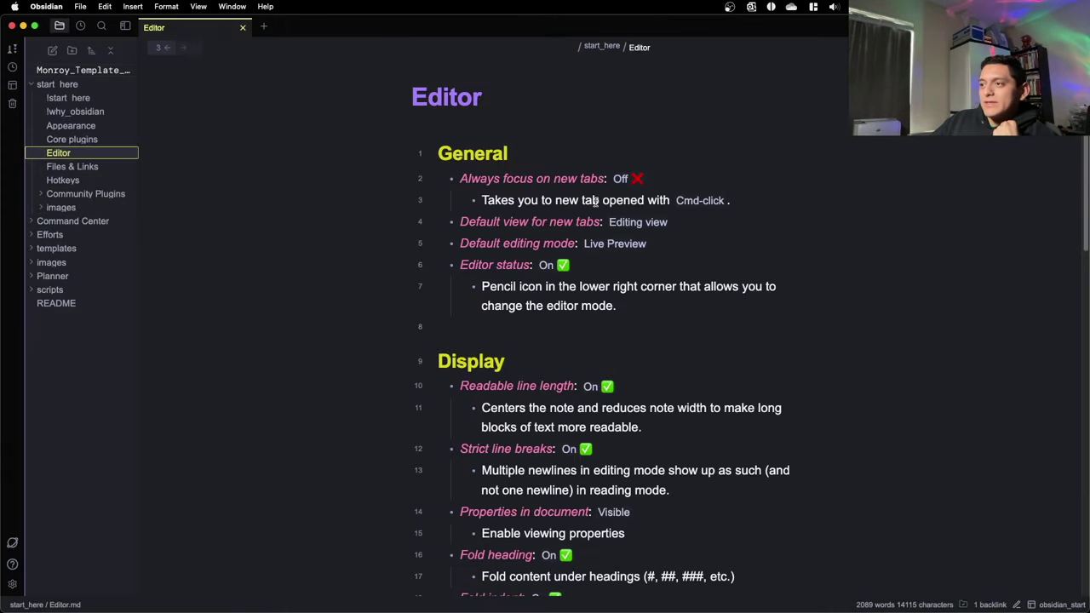
- Highlight the Editor note's explanation of Always focus on new tabs, compare it with the Editor settings, and close the settings
triple_click(549, 201)
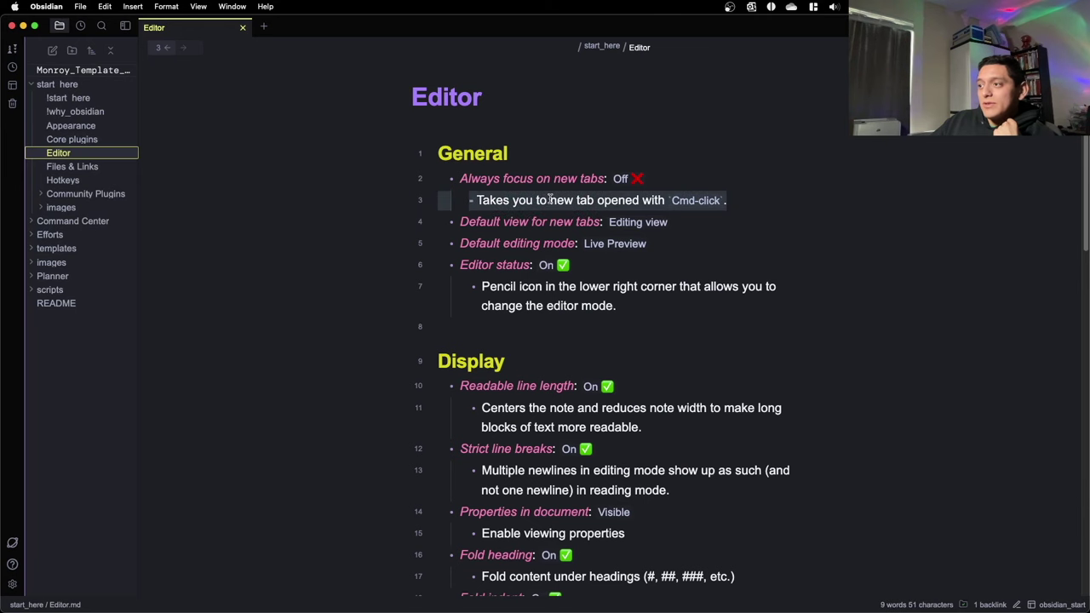
left_click(17, 582)
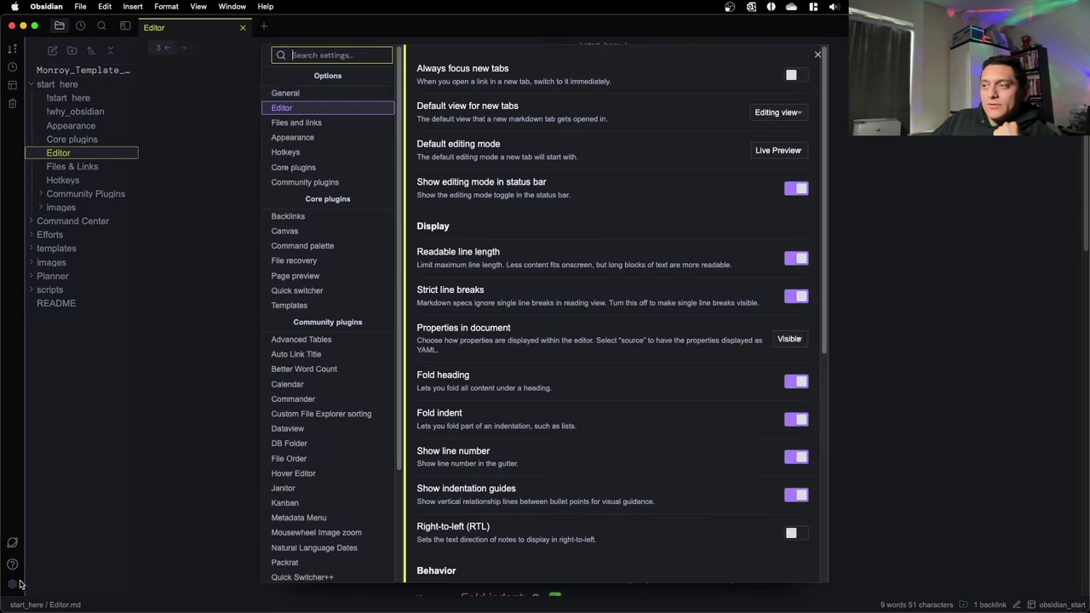
left_click(425, 86)
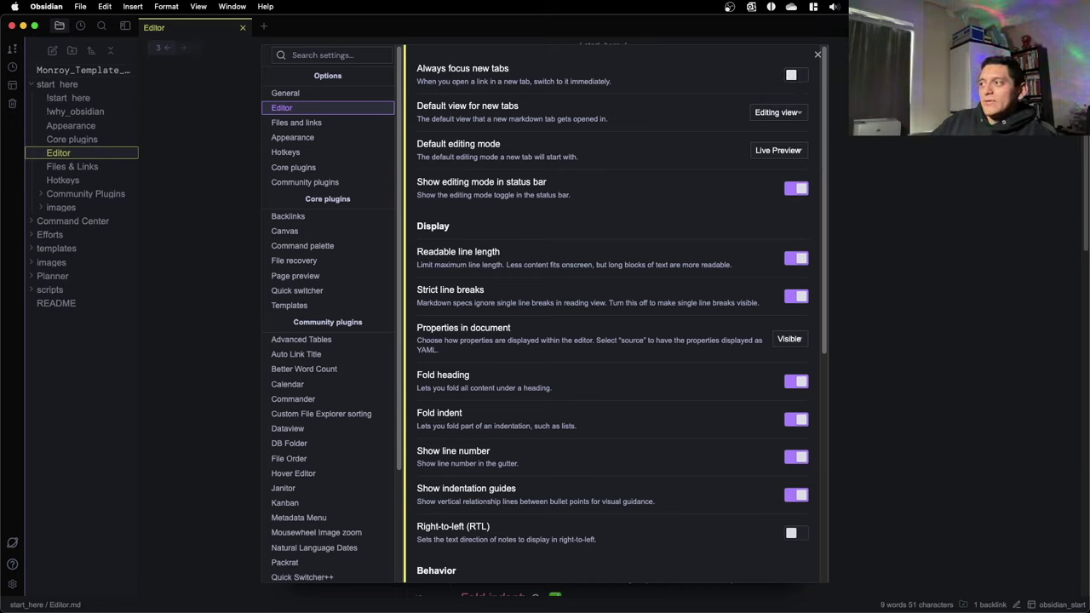
key("Escape")
- Skim the rest of the Editor note, view Files & Links from the !start_here checklist, and return there to open Appearance
scroll(608, 176, "down", 6)
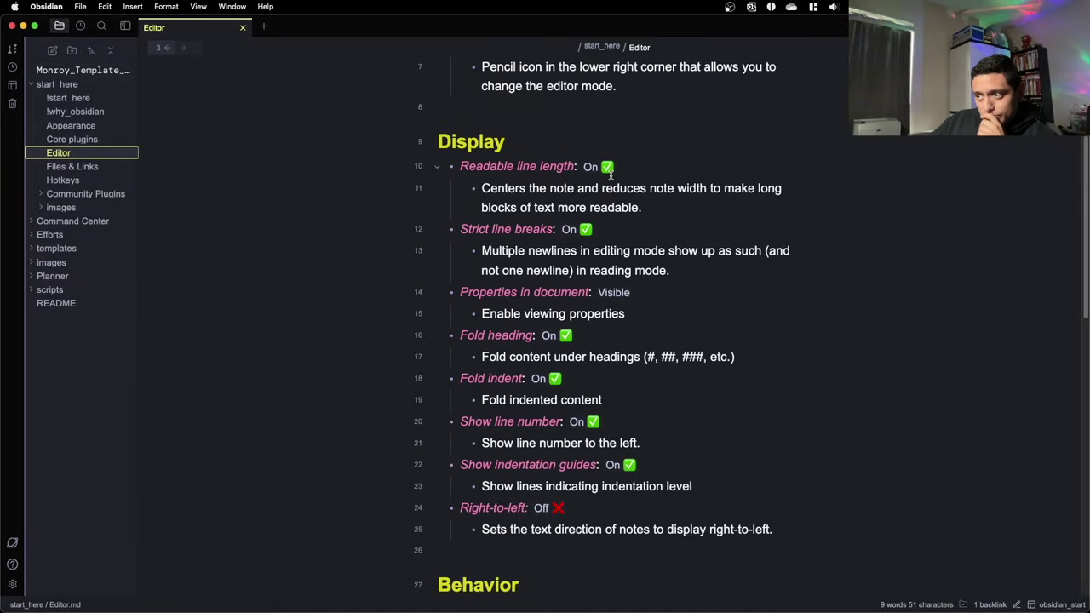
scroll(608, 176, "down", 8)
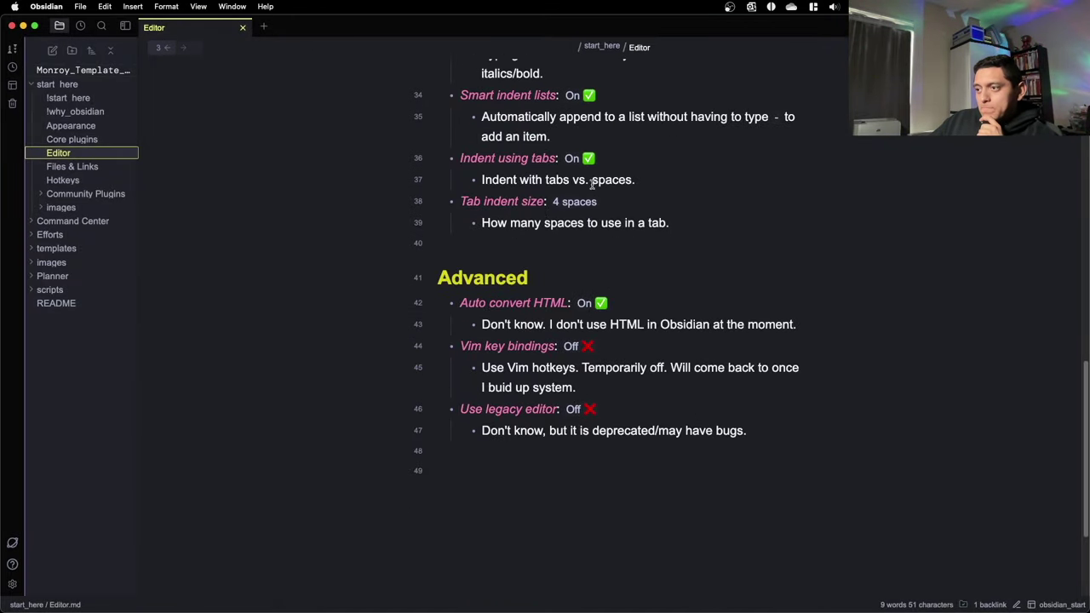
scroll(533, 224, "up", 15)
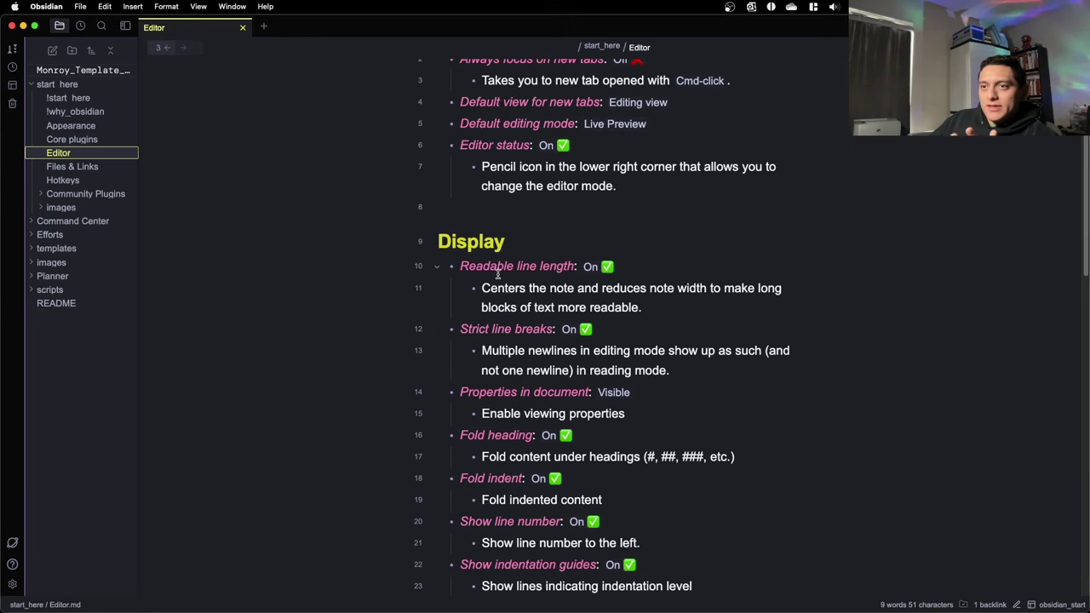
scroll(497, 272, "up", 3)
left_click(160, 46)
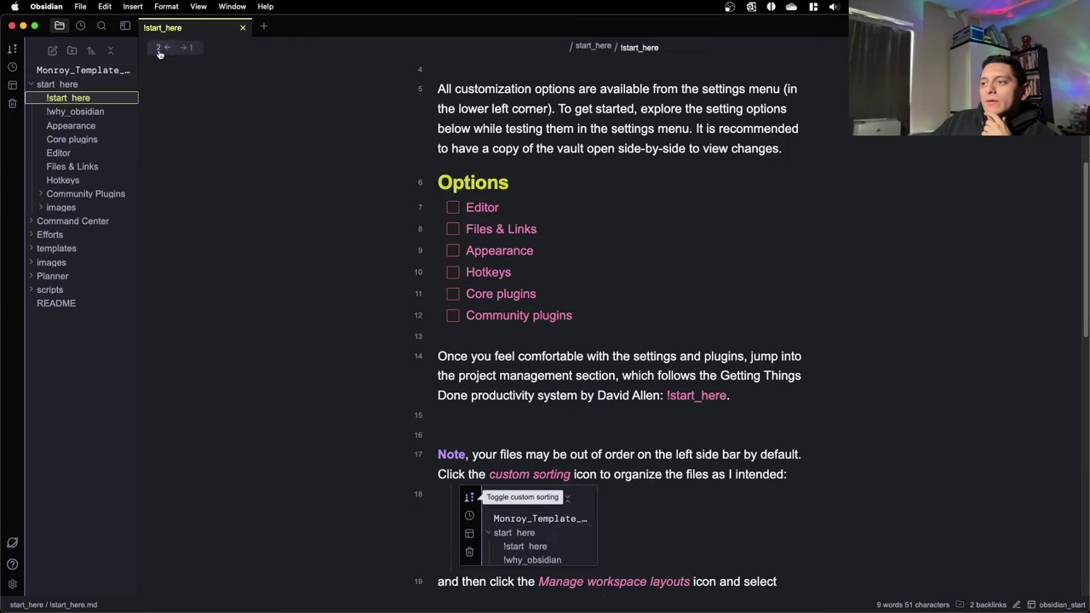
scroll(497, 213, "down", 1)
left_click(499, 215)
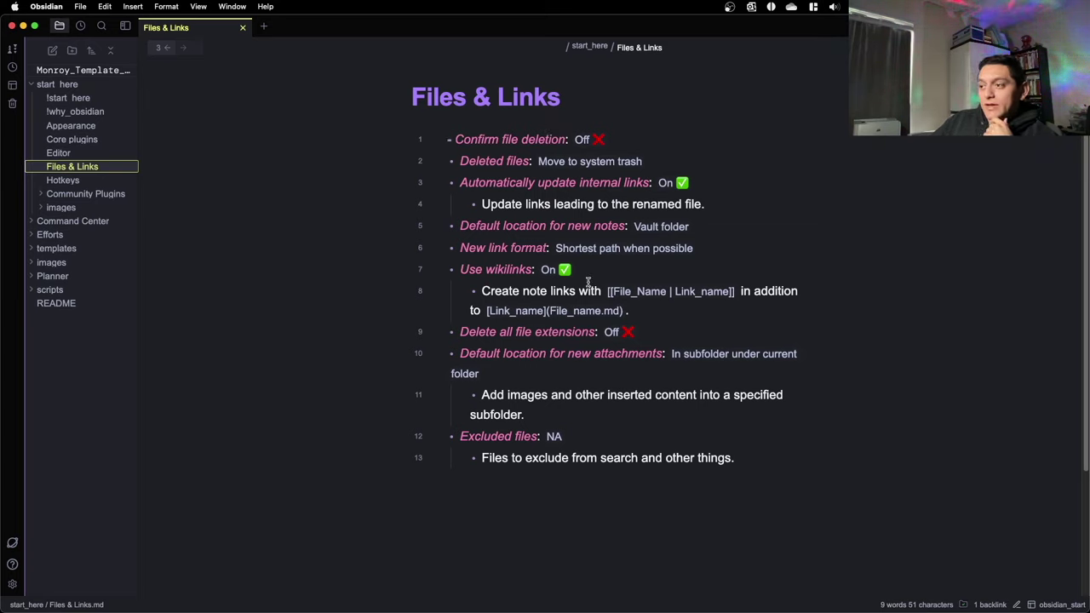
left_click(159, 49)
left_click(507, 254)
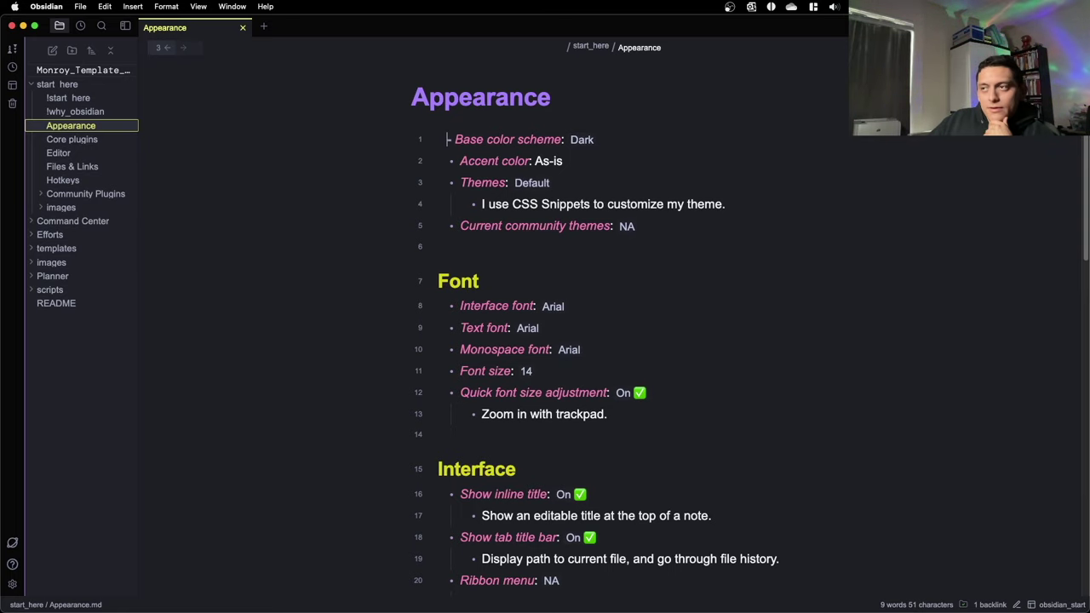
- Examine the base color scheme, theme, font and interface entries in the Appearance note, highlighting the base color scheme line
scroll(640, 270, "down", 2)
scroll(596, 267, "up", 2)
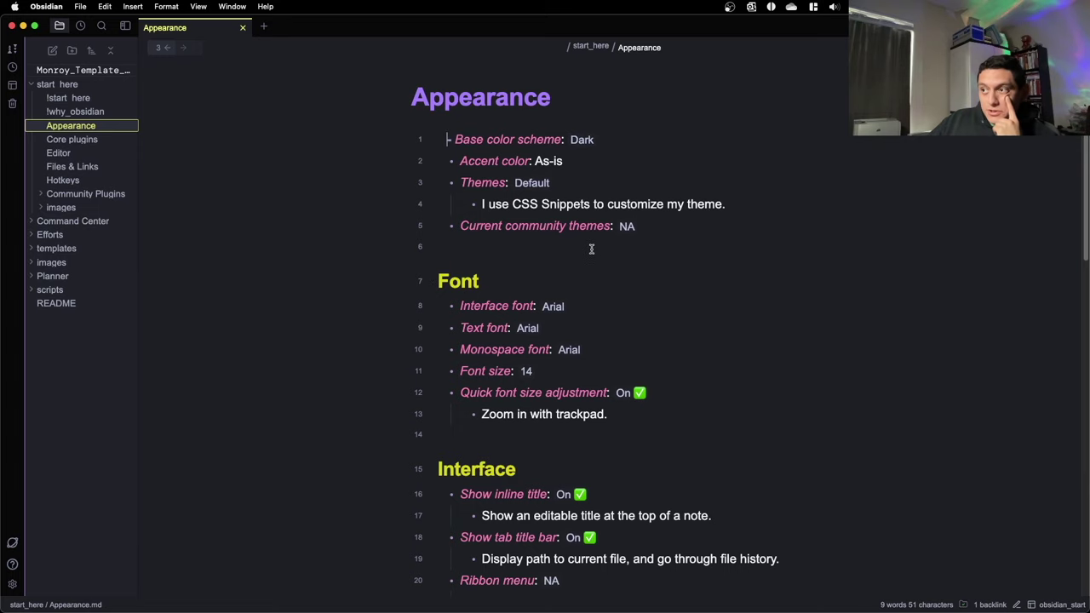
scroll(591, 249, "down", 2)
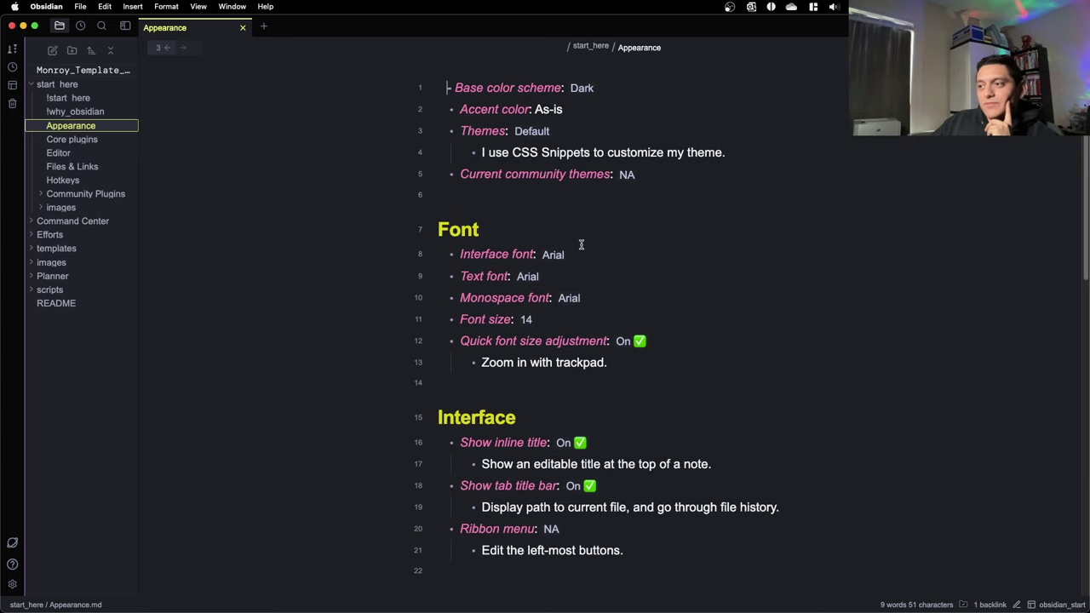
scroll(581, 246, "up", 2)
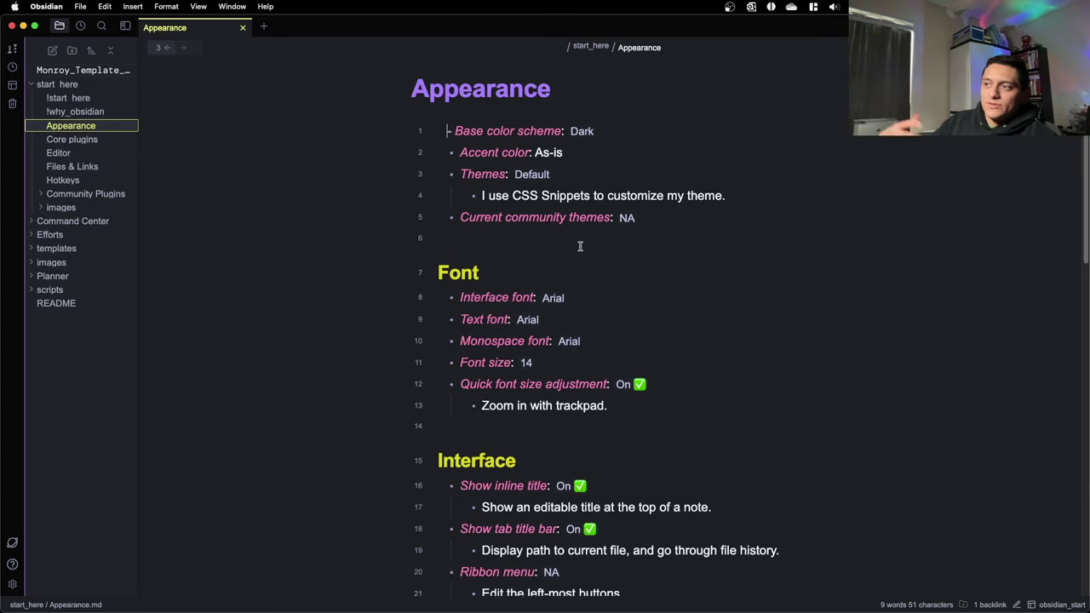
triple_click(631, 132)
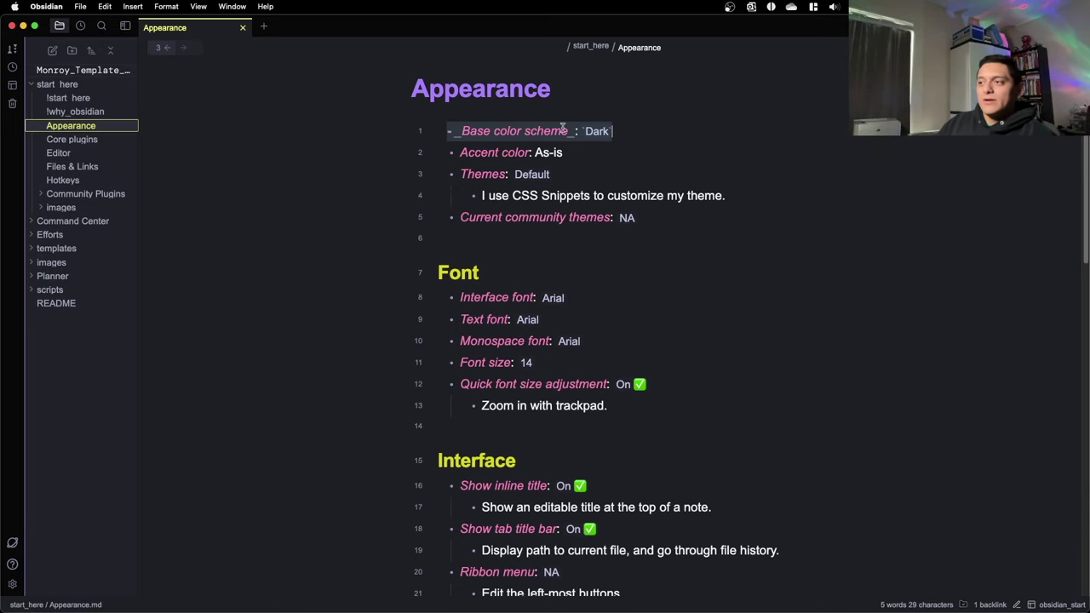
scroll(582, 163, "down", 1)
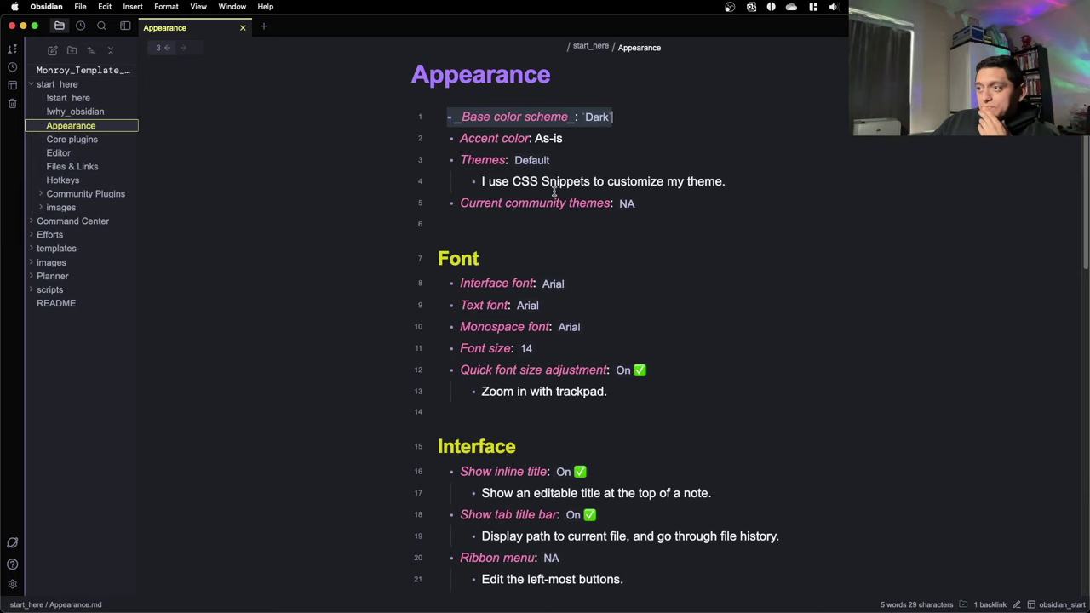
scroll(554, 192, "down", 3)
scroll(562, 281, "down", 6)
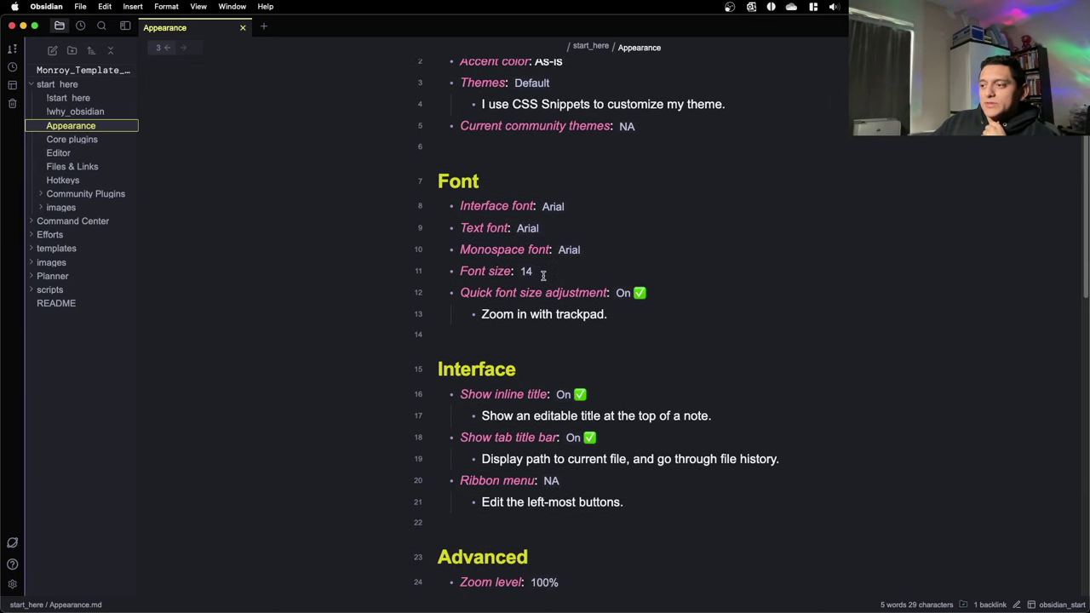
scroll(572, 321, "down", 3)
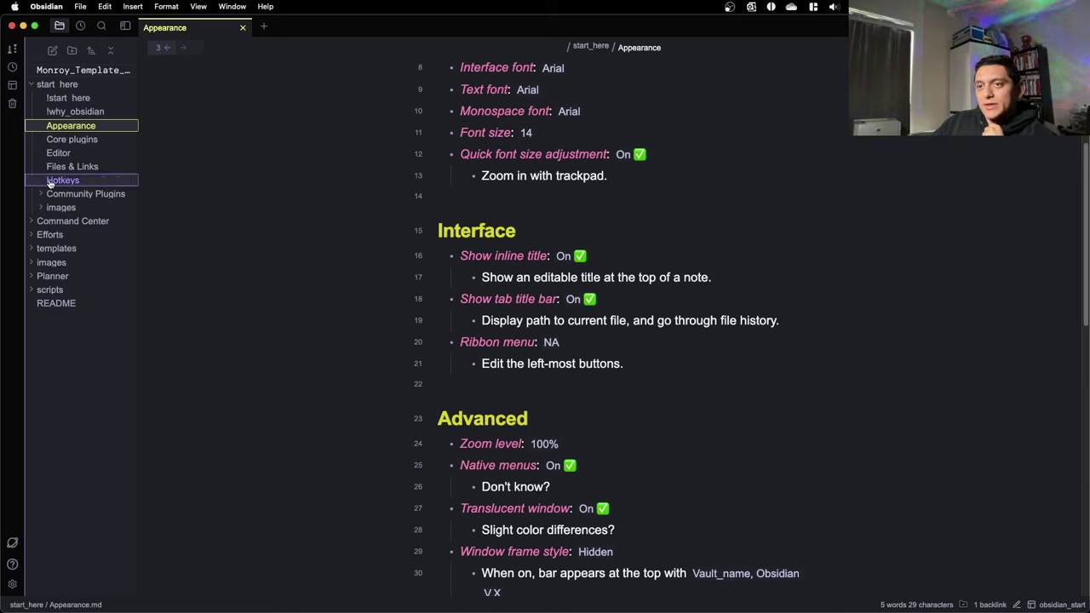
scroll(708, 372, "up", 5)
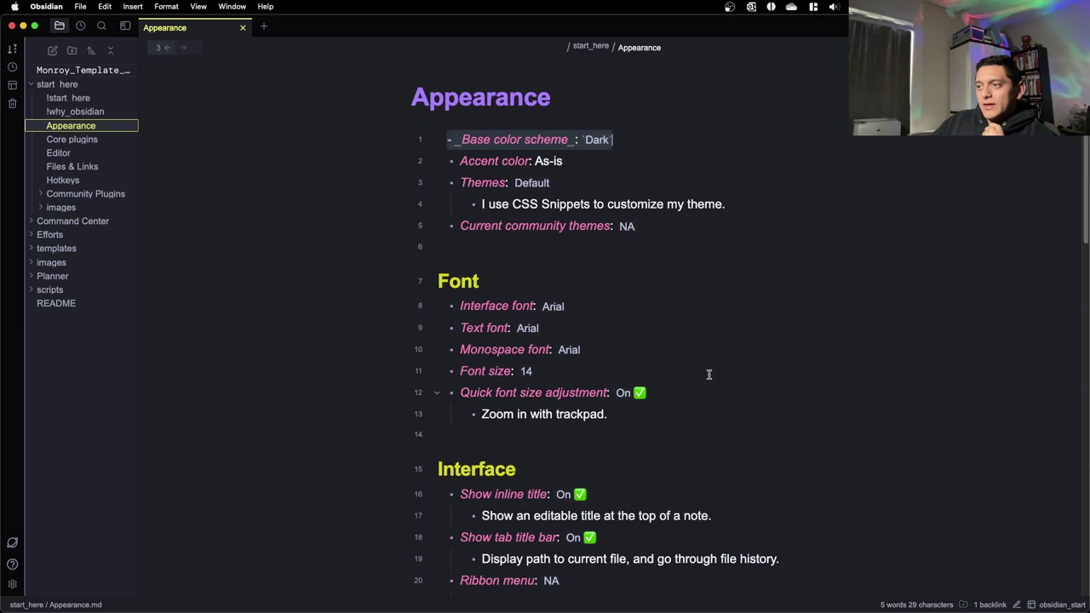
scroll(503, 139, "down", 2)
scroll(477, 323, "up", 2)
- Rename the Appearance note to Appearances through its inline title, and restore the original name
left_click(516, 104)
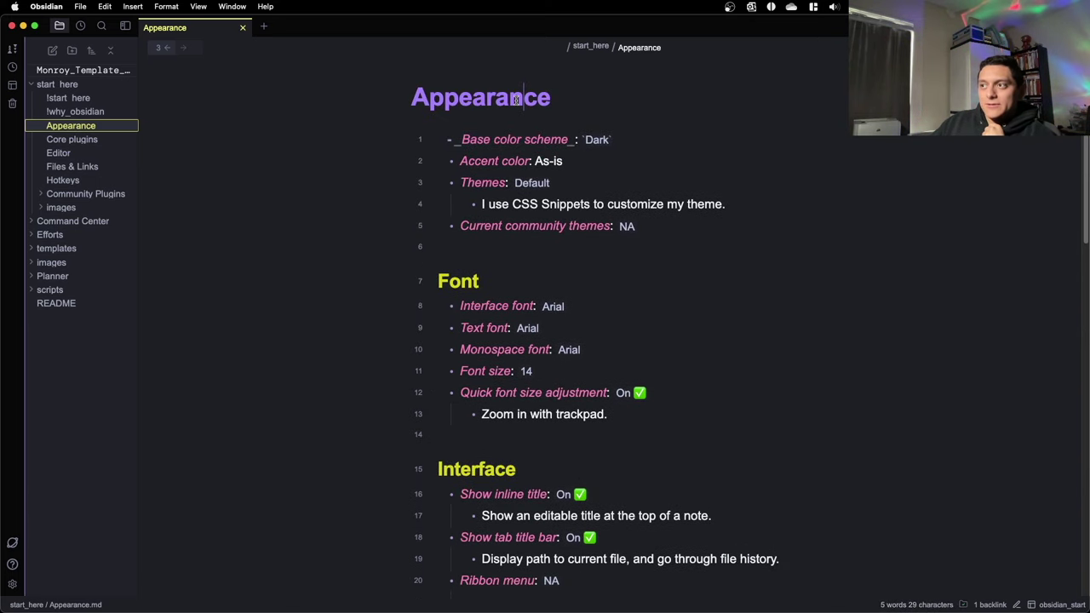
left_click(561, 101)
type("s")
left_click(610, 201)
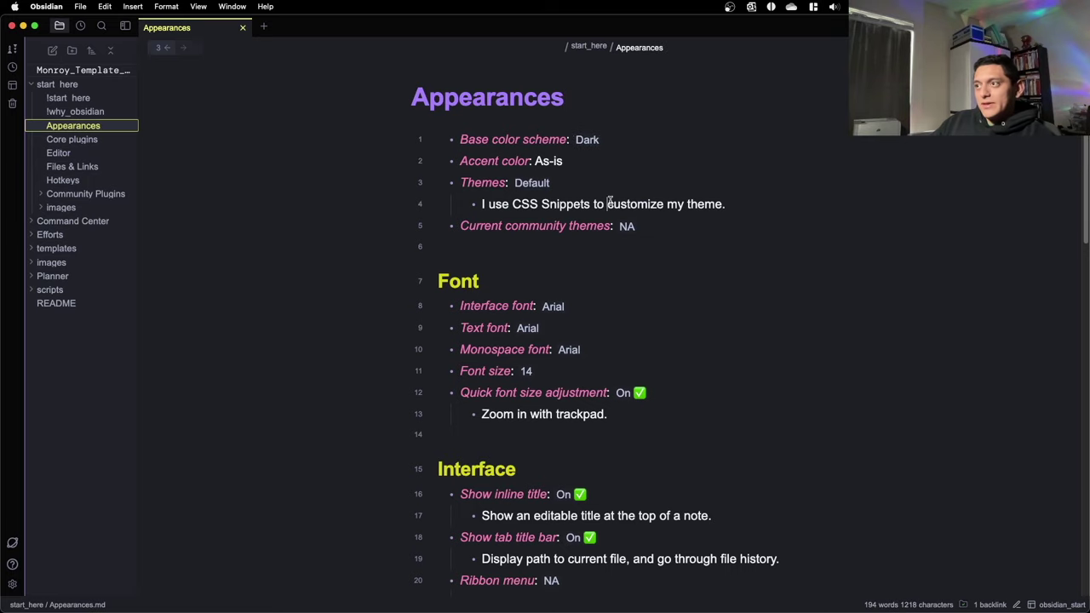
left_click(596, 89)
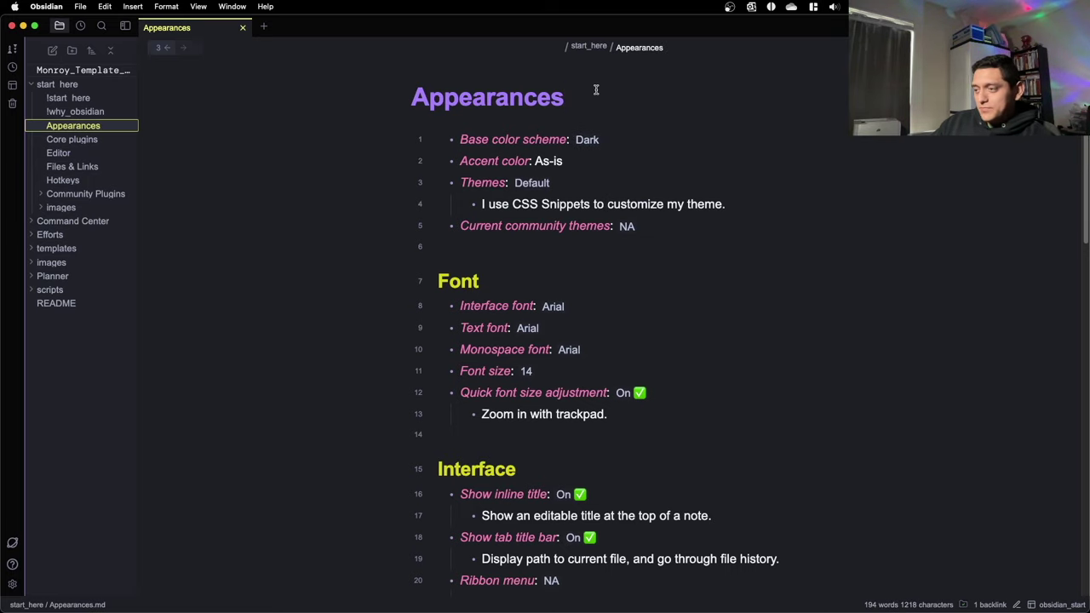
key("BackSpace")
left_click(603, 194)
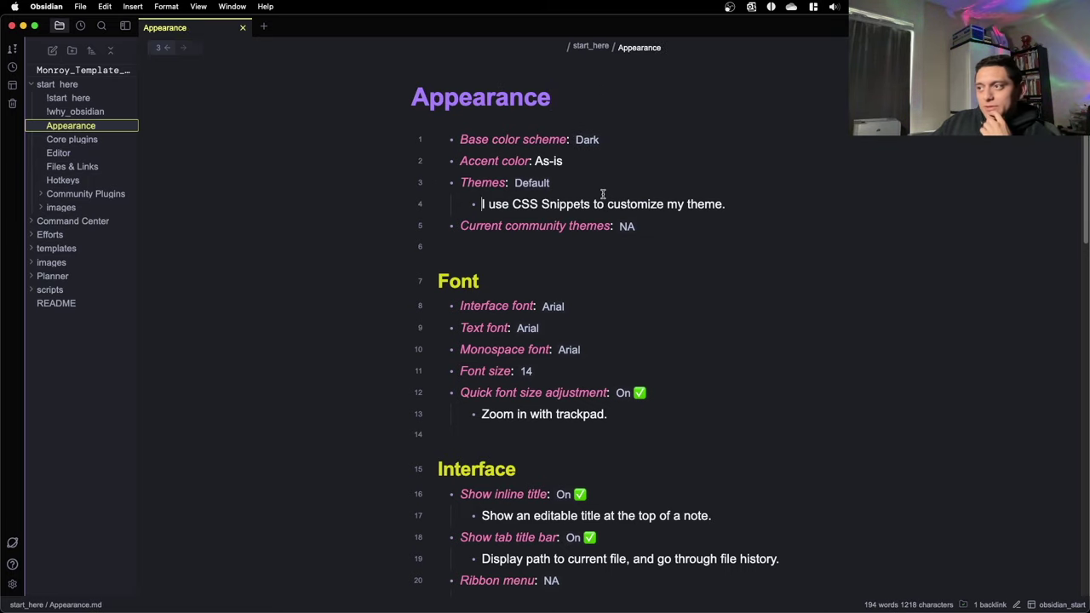
- Examine the Advanced and CSS snippets sections of the Appearance note, revealing the markdown behind the sample heading and text styles
scroll(563, 272, "down", 10)
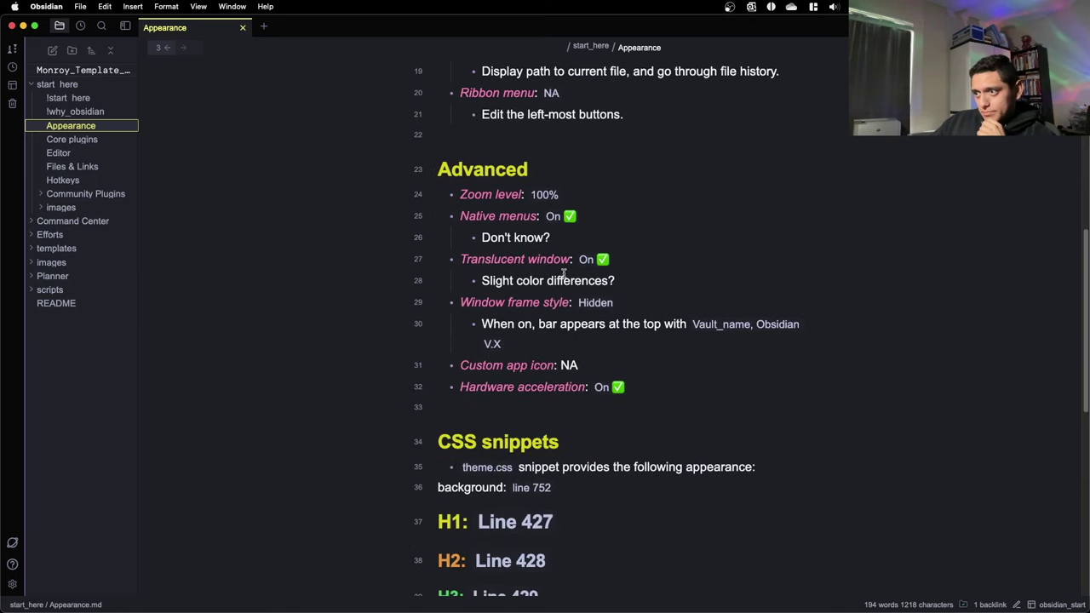
scroll(563, 273, "down", 8)
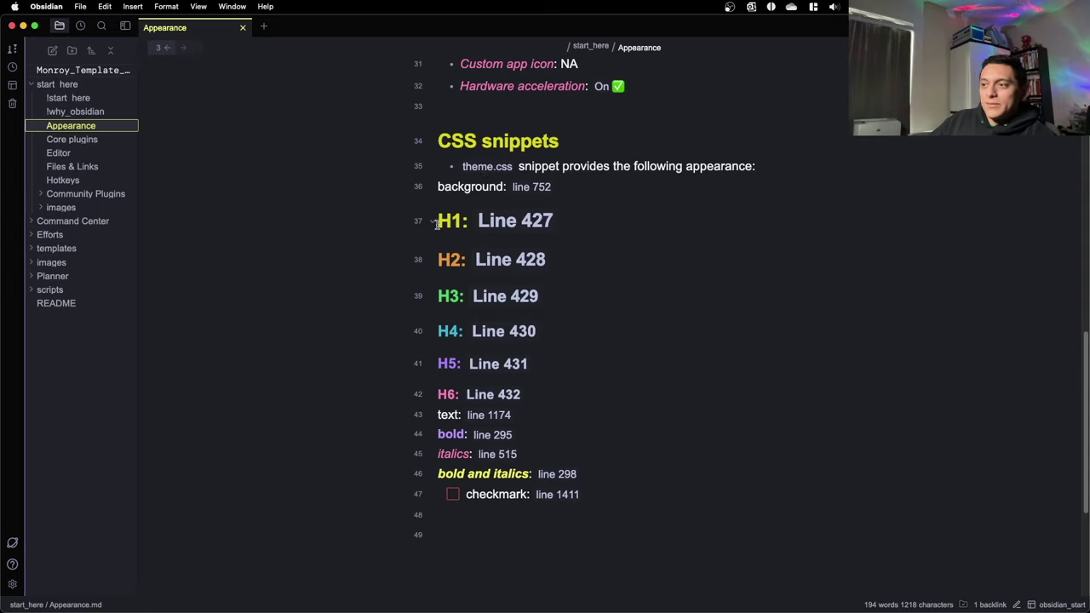
left_click(455, 260)
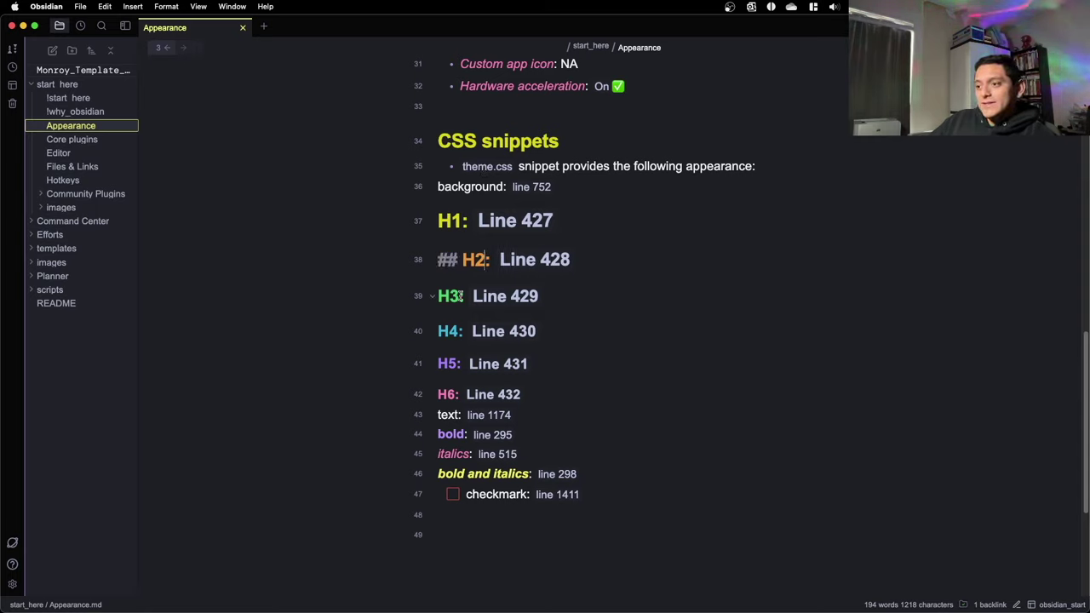
left_click(449, 415)
left_click(453, 434)
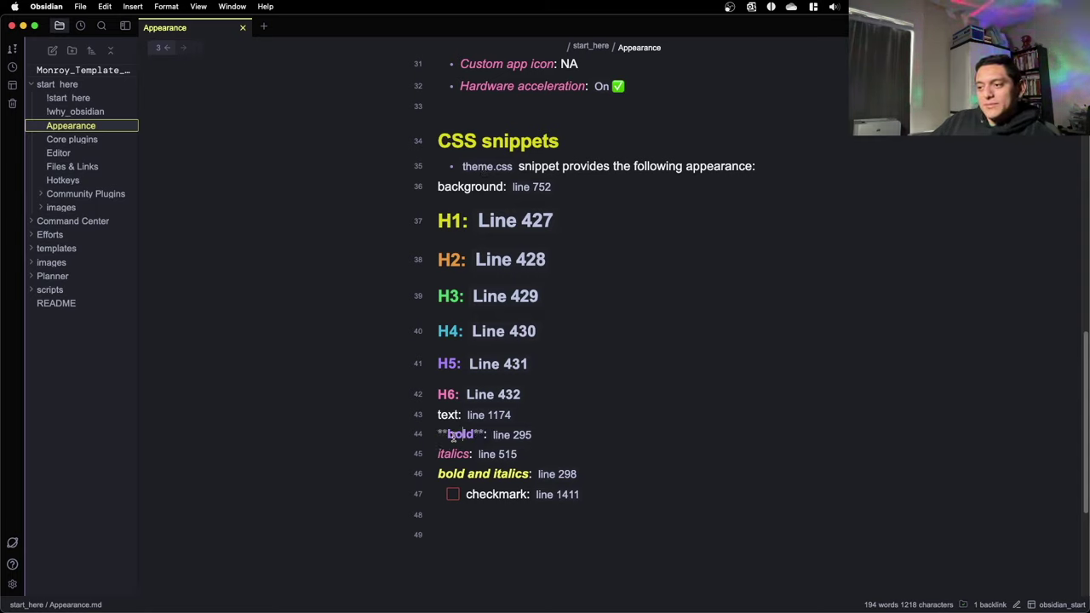
left_click(458, 455)
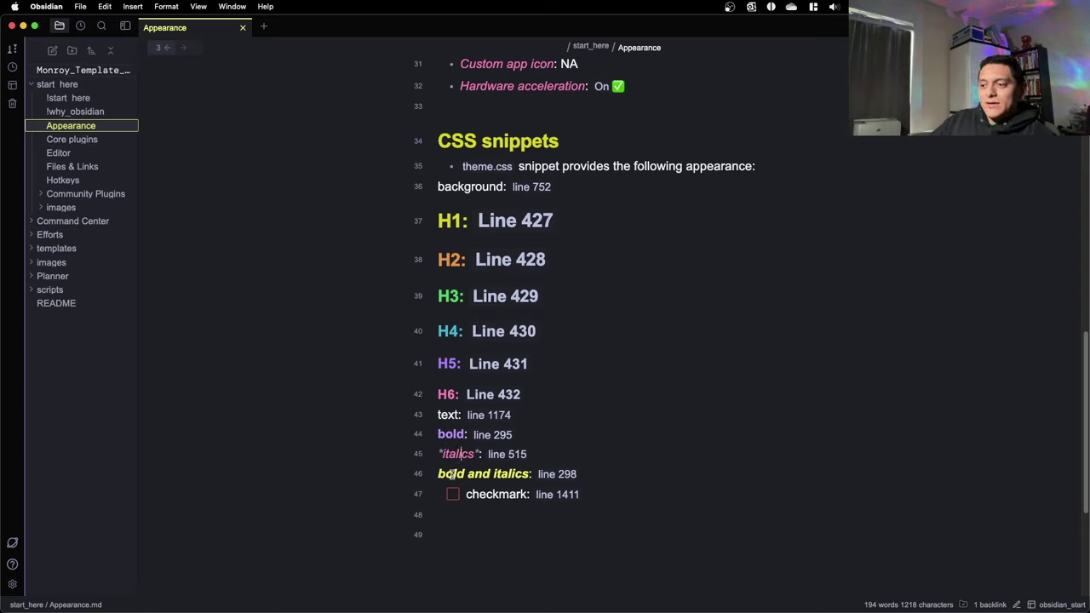
left_click_drag(438, 474, 532, 475)
left_click(483, 495)
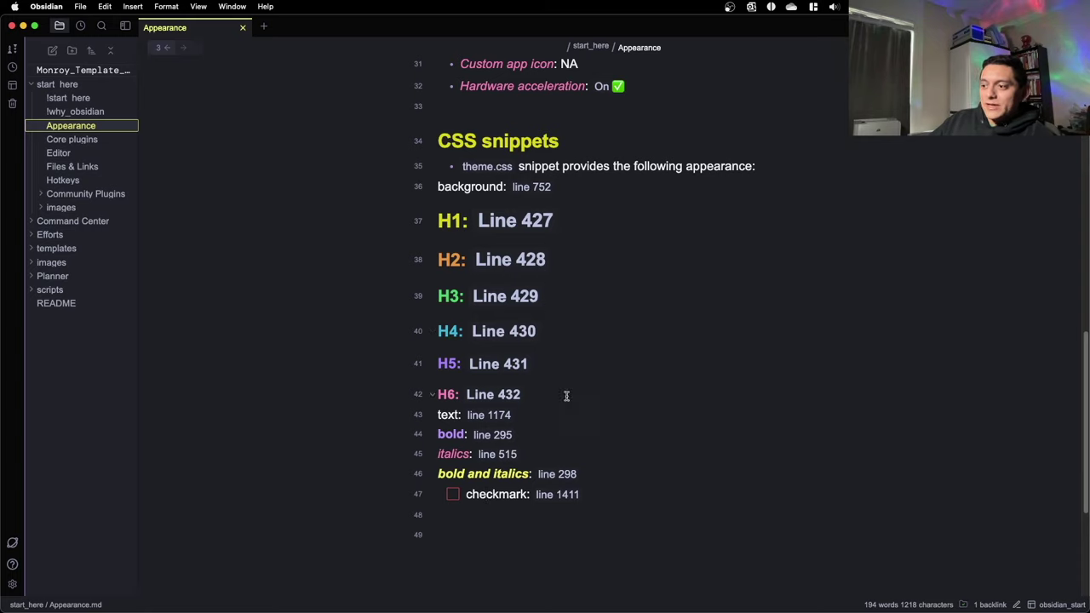
left_click_drag(586, 494, 456, 163)
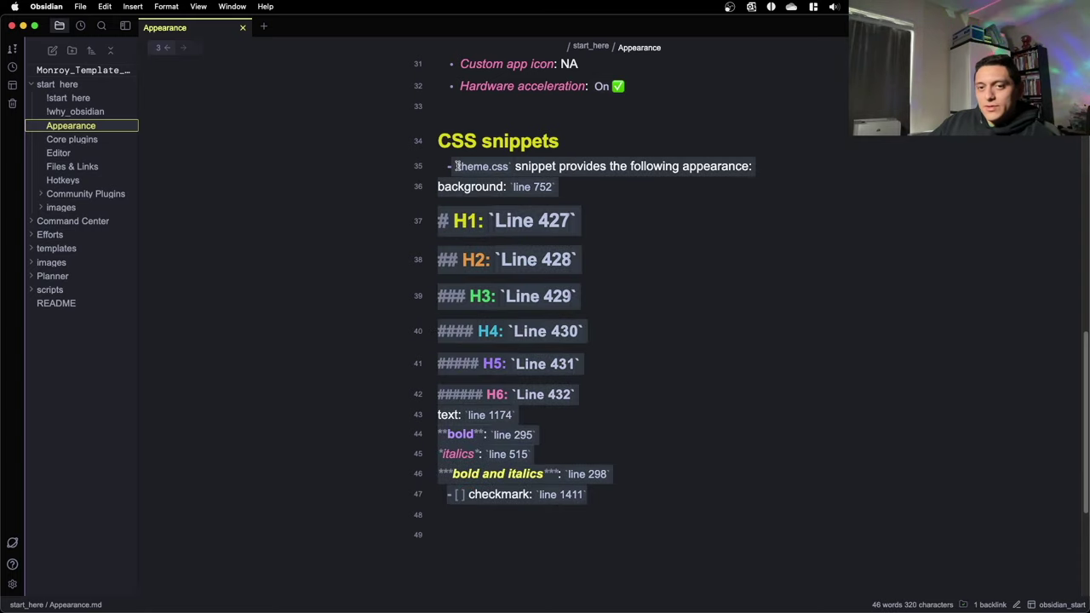
left_click(608, 186)
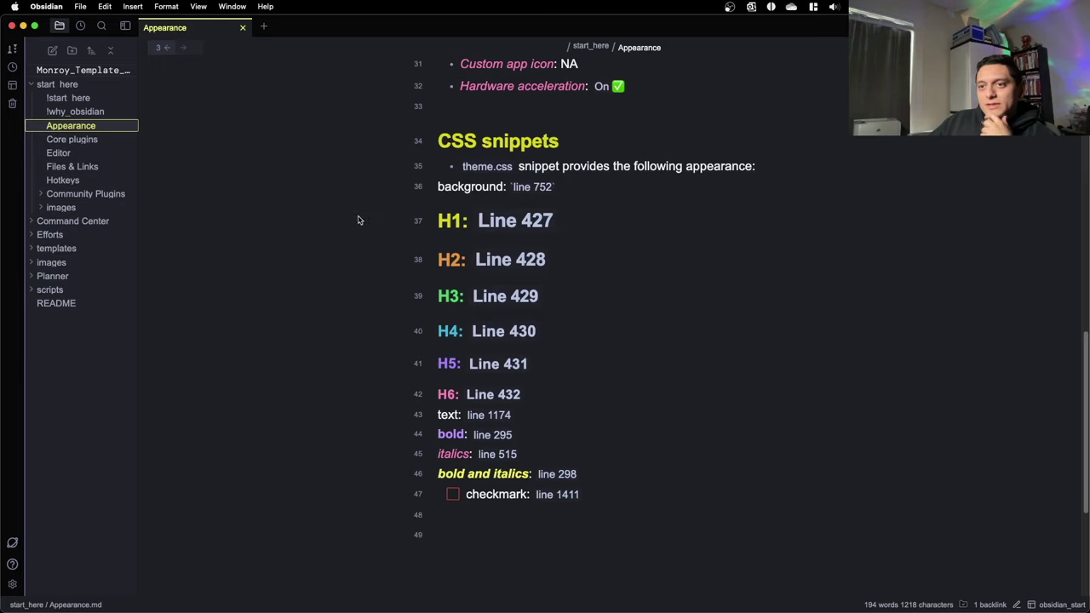
- Switch to Finder and open the snippets folder inside the .obsidian folder of Monroy_Template_Vault
key("ctrl+Up")
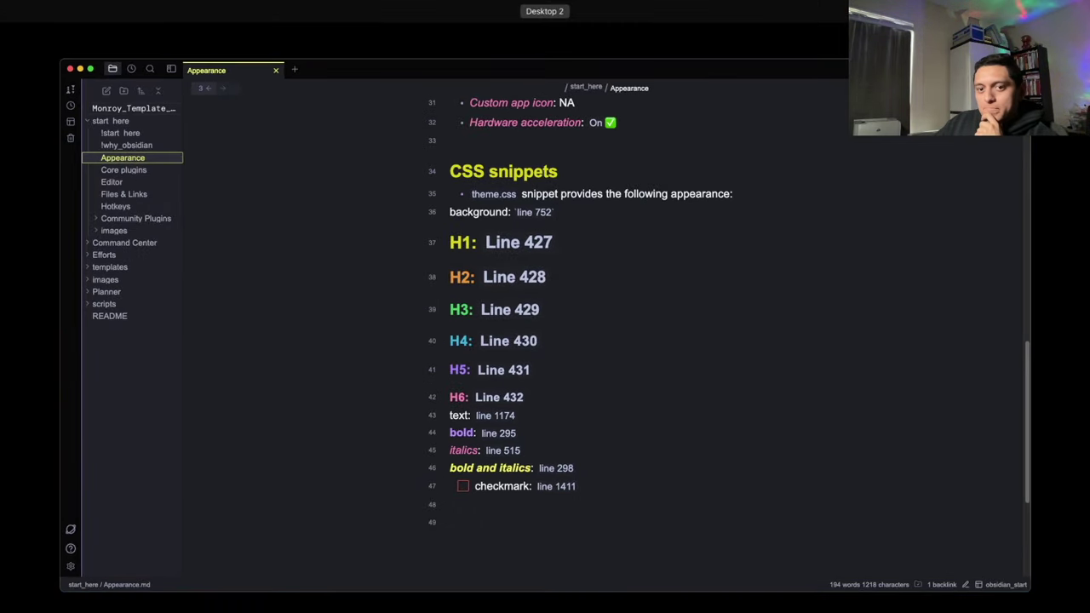
left_click(273, 216)
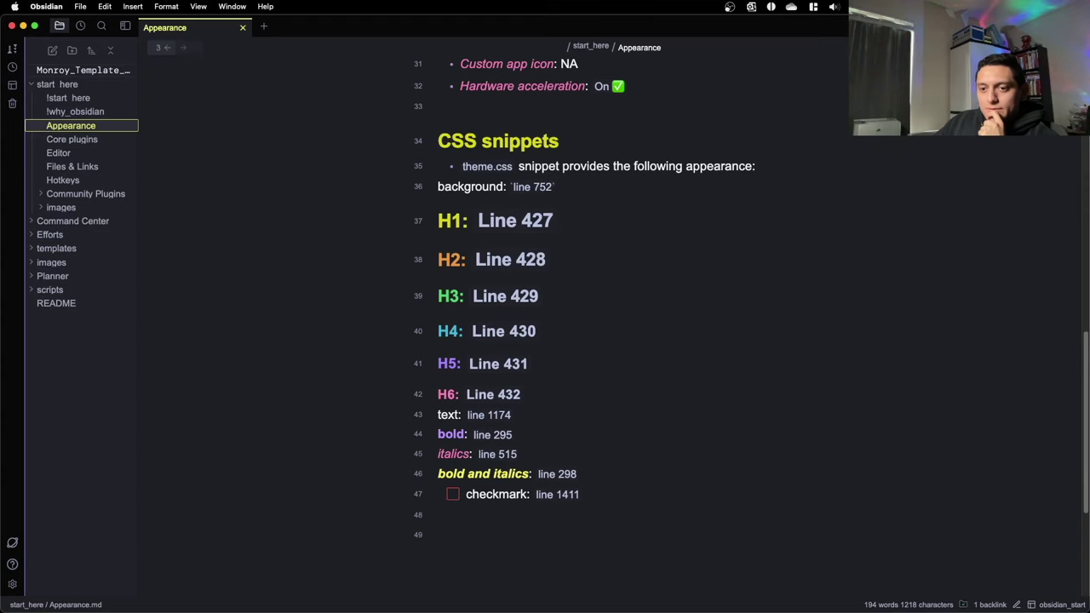
key("super+Tab")
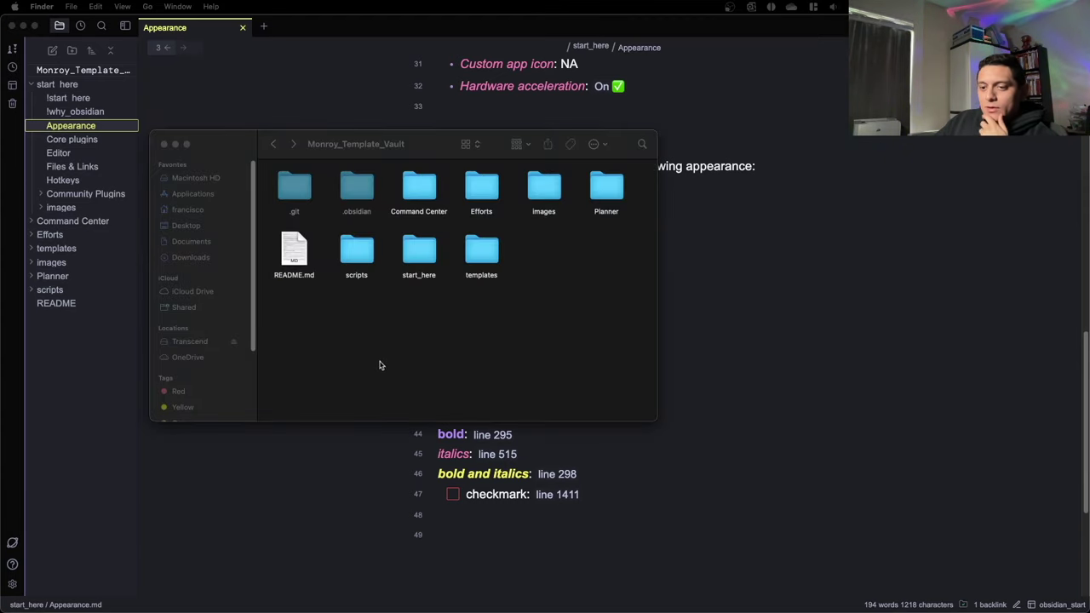
left_click(357, 194)
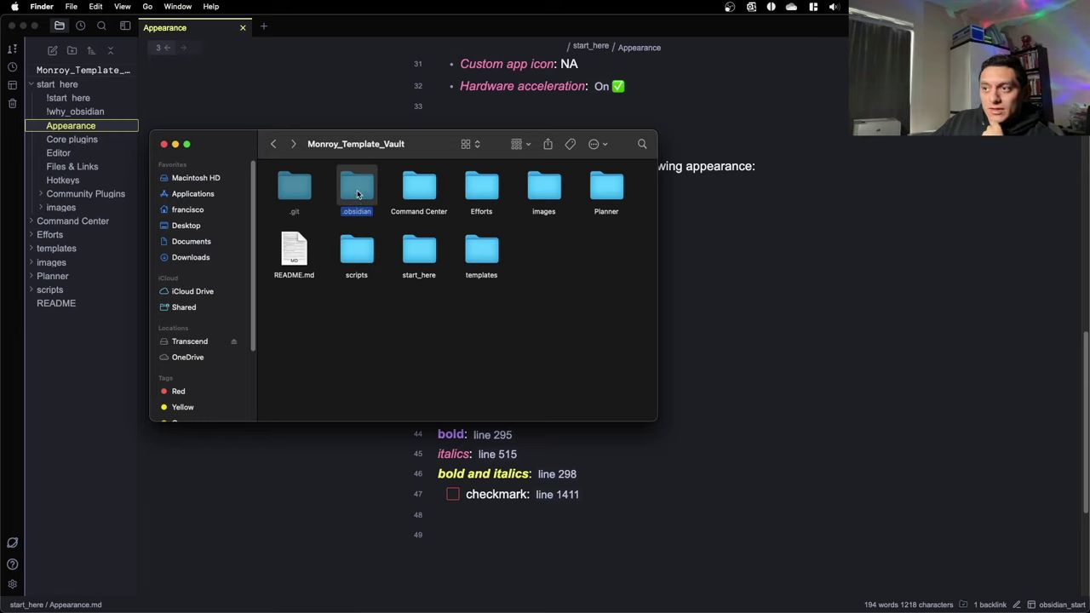
double_click(357, 194)
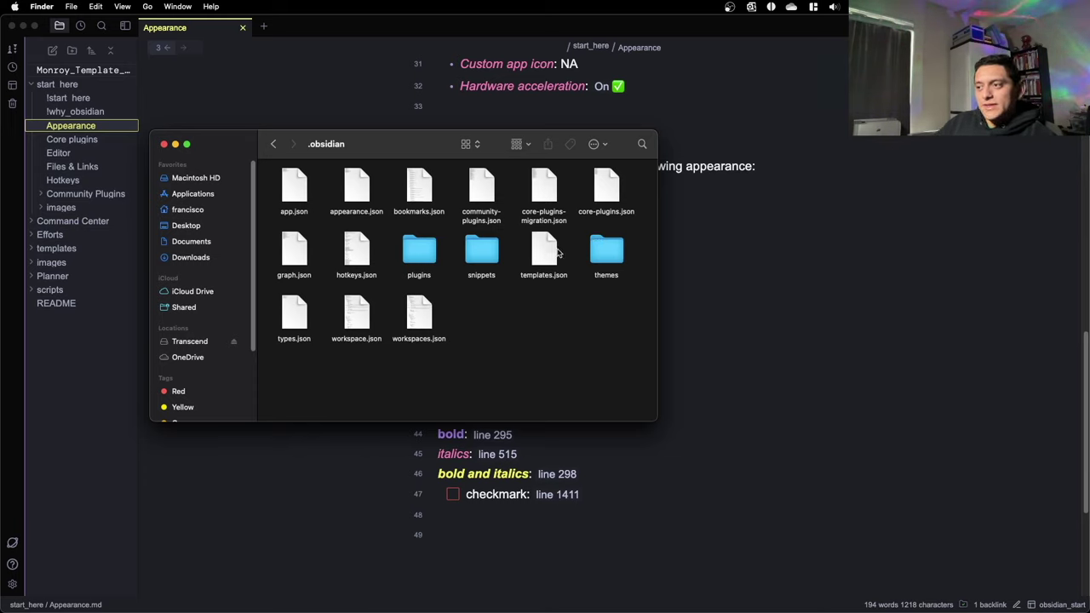
double_click(490, 256)
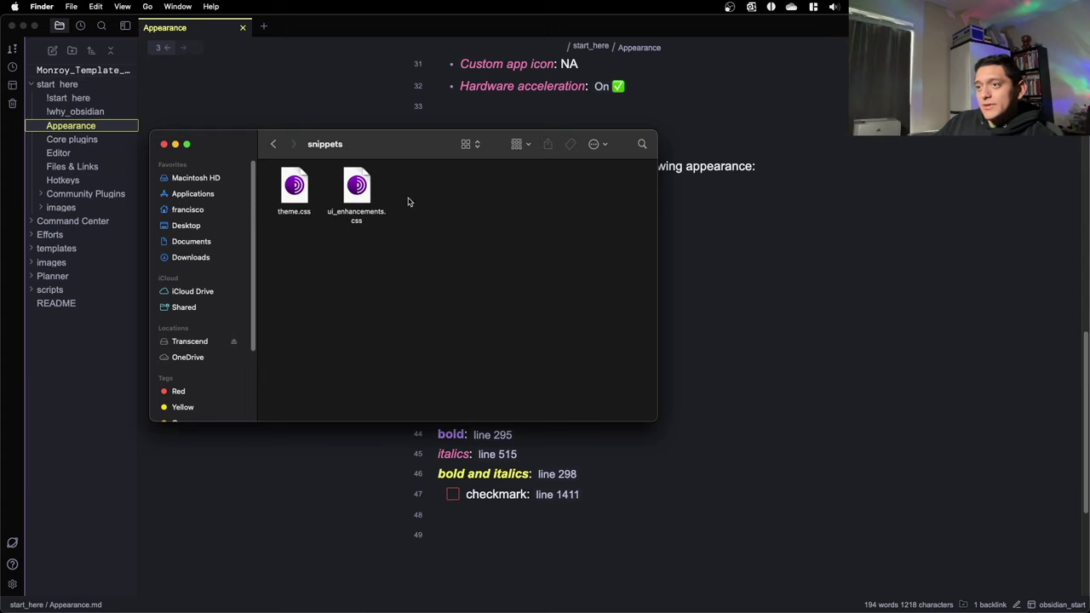
- Move the Finder window aside, reopen the snippets folder from the .obsidian folder, and select theme.css
left_click_drag(282, 157, 681, 158)
left_click(673, 144)
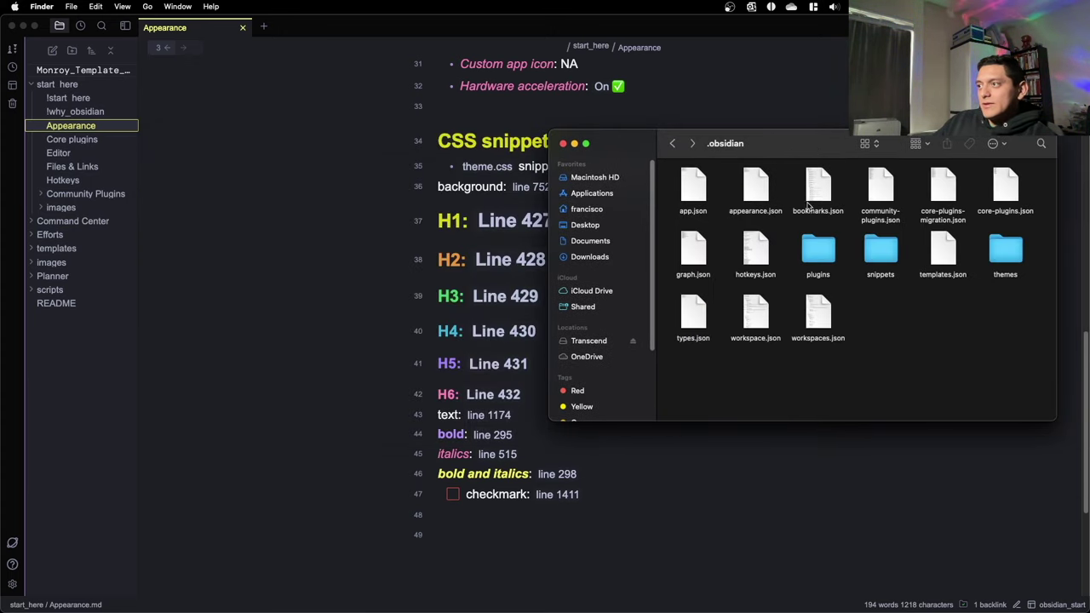
double_click(877, 249)
left_click(691, 183)
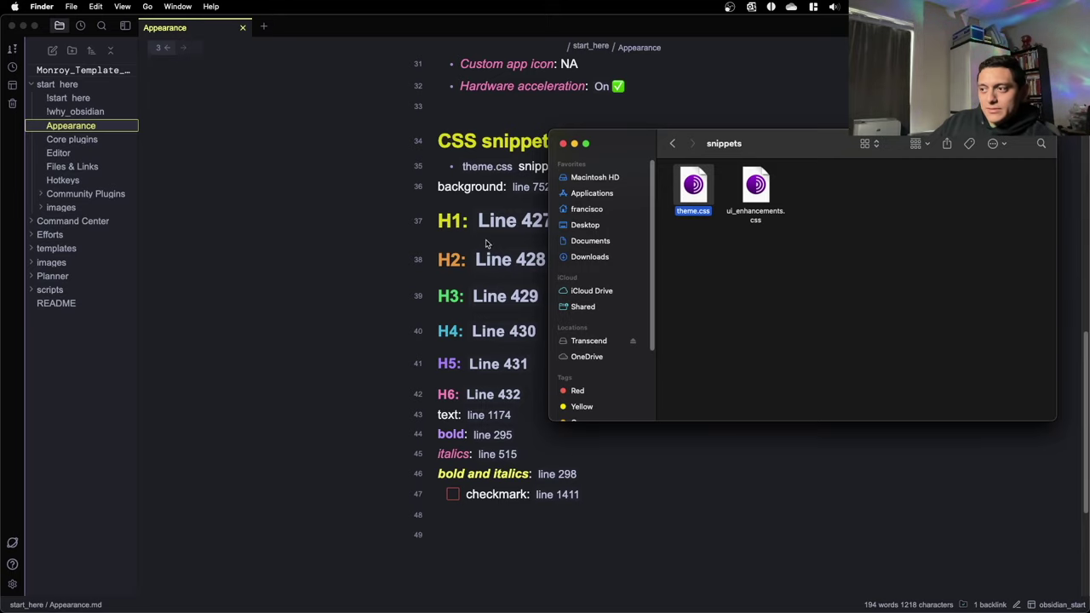
- Return to the Appearance note in Obsidian and review its CSS snippets line references and its Advanced, Interface and Font sections
left_click(500, 195)
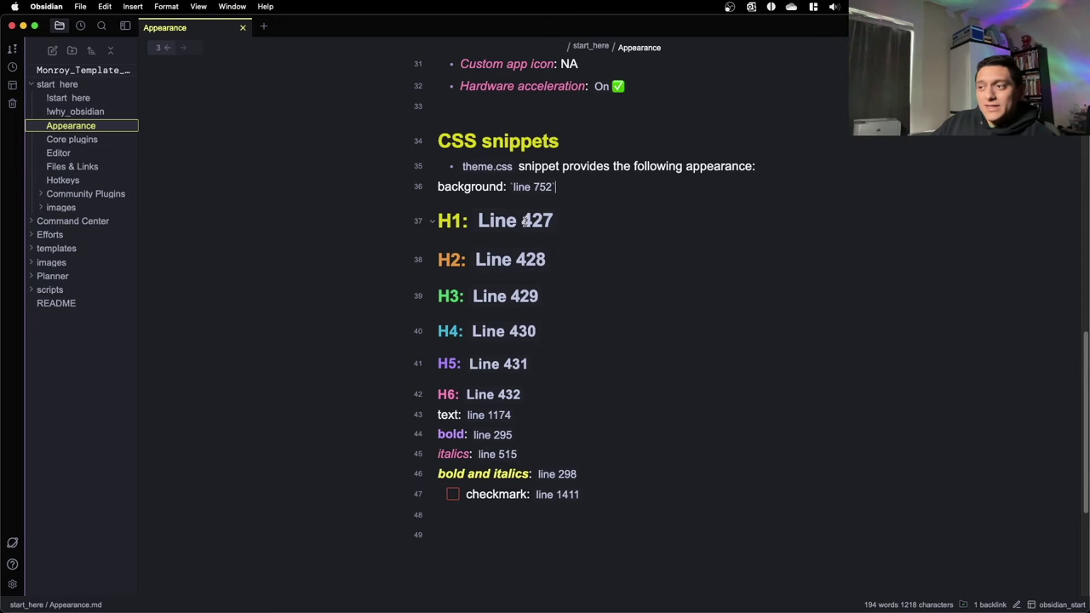
scroll(520, 242, "down", 3)
scroll(591, 406, "up", 5)
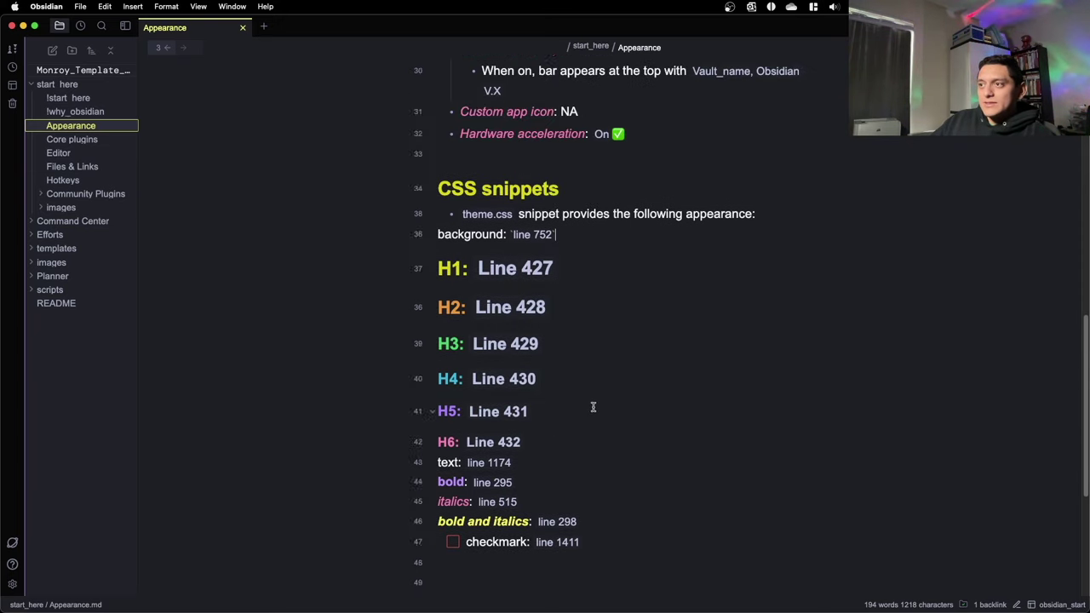
scroll(521, 294, "up", 5)
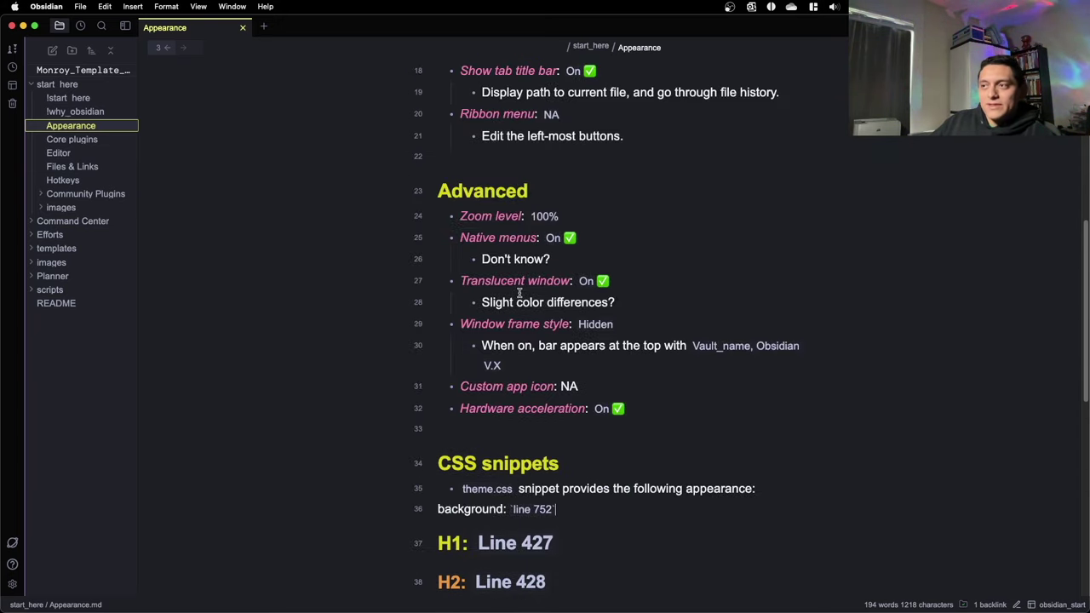
scroll(504, 321, "down", 6)
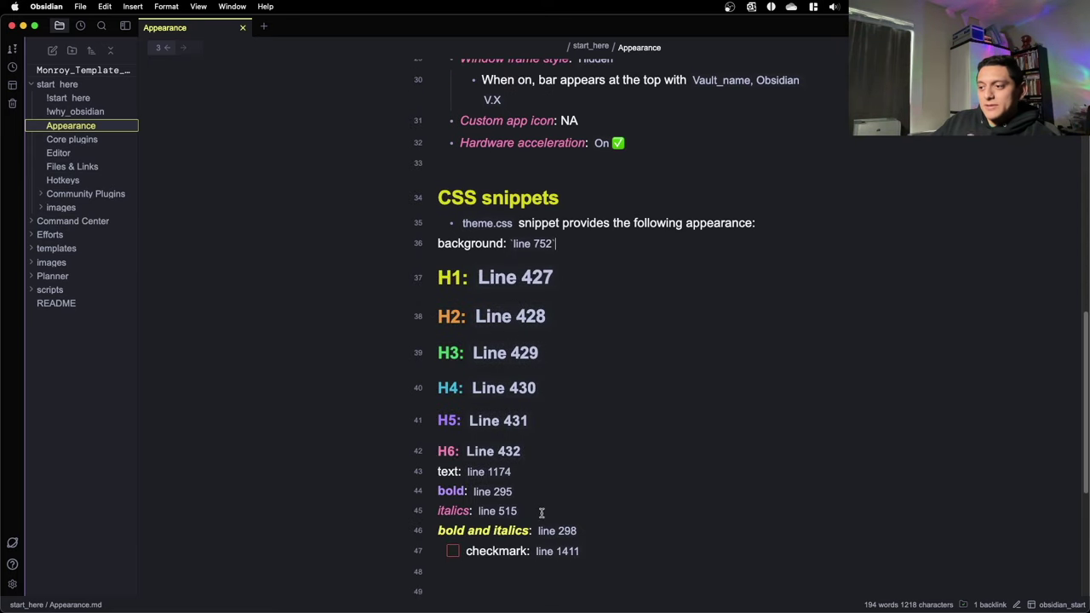
scroll(570, 526, "down", 1)
scroll(572, 530, "up", 4)
scroll(569, 488, "up", 4)
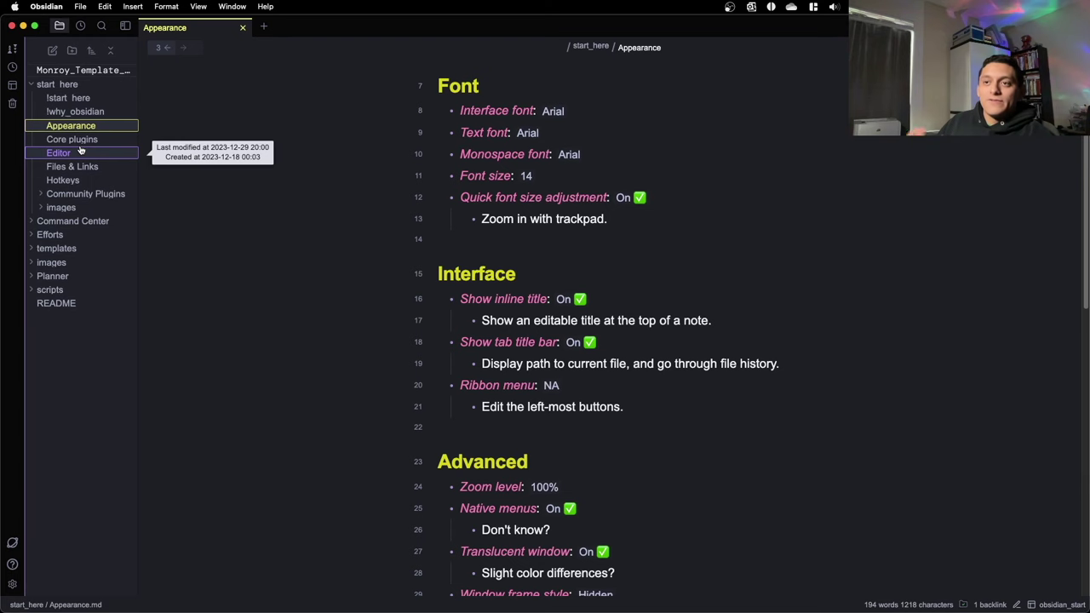
- Go back to the !start_here note and open the Hotkeys note from its Options list
key("super+alt+Left")
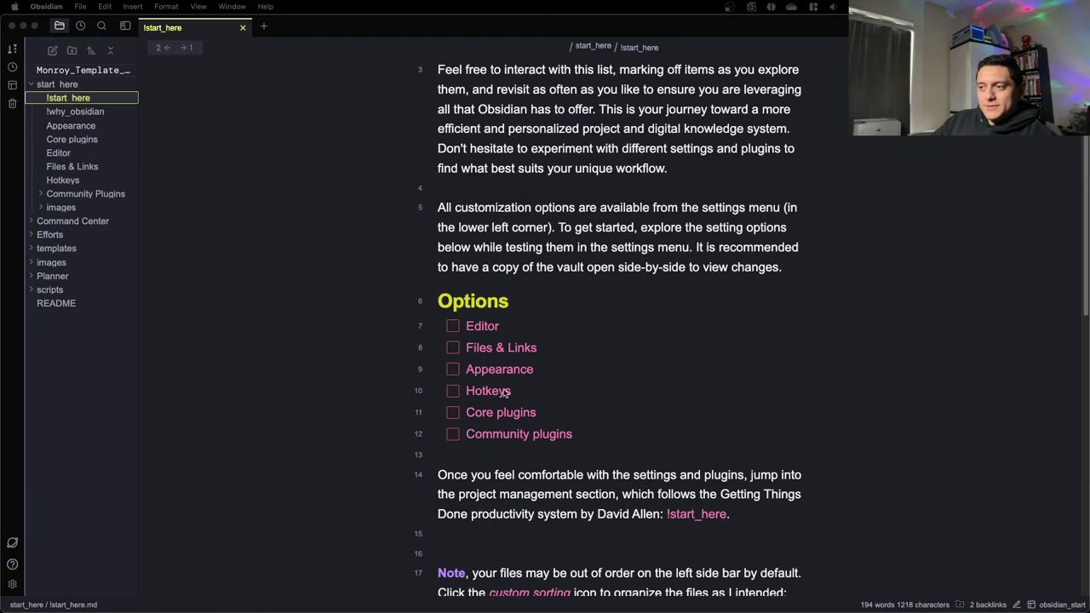
left_click(492, 393)
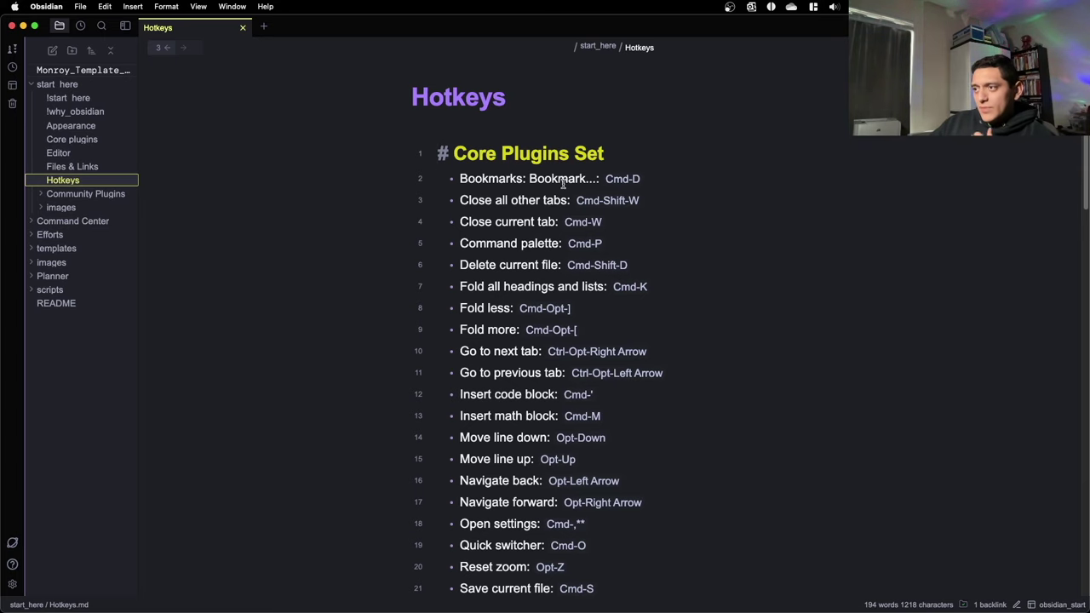
scroll(521, 175, "down", 1)
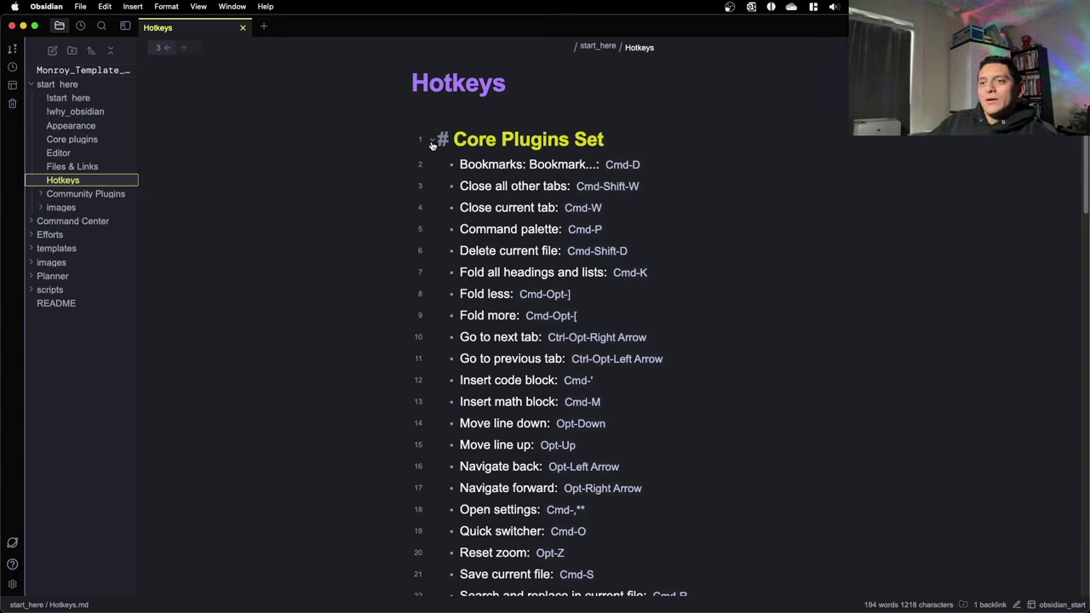
- Open the Community plugins settings, browse the community plugin catalogue, and return to the Hotkeys note
left_click(14, 587)
left_click(324, 183)
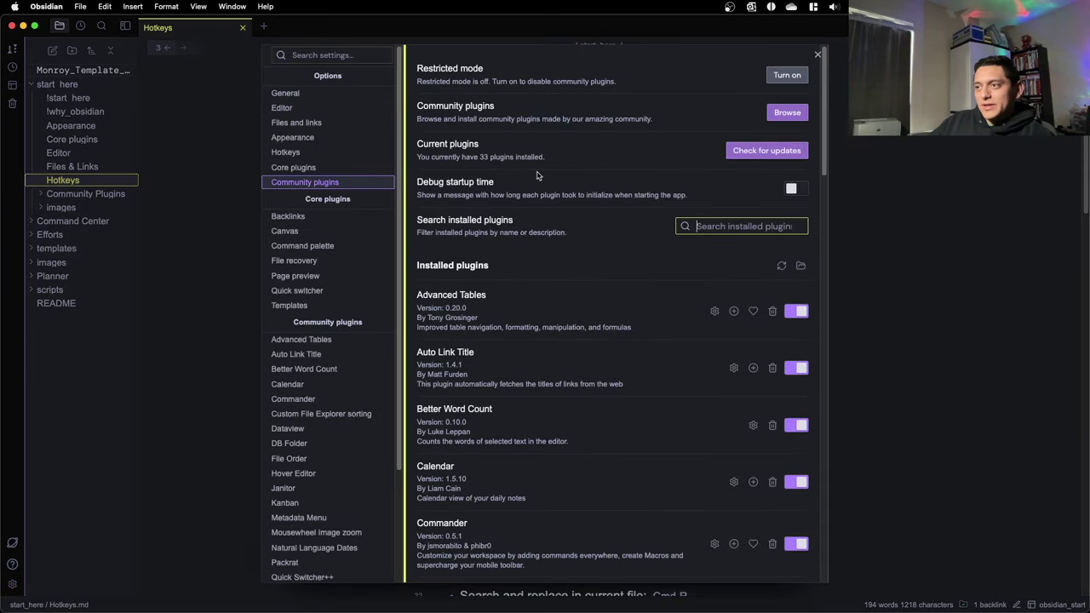
left_click(787, 112)
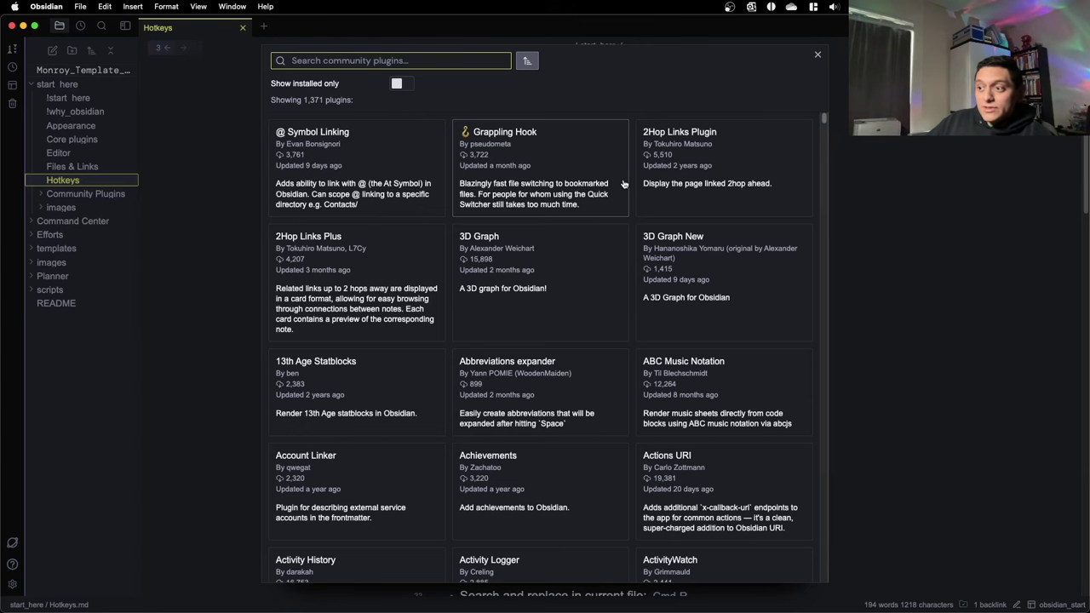
scroll(621, 185, "down", 3)
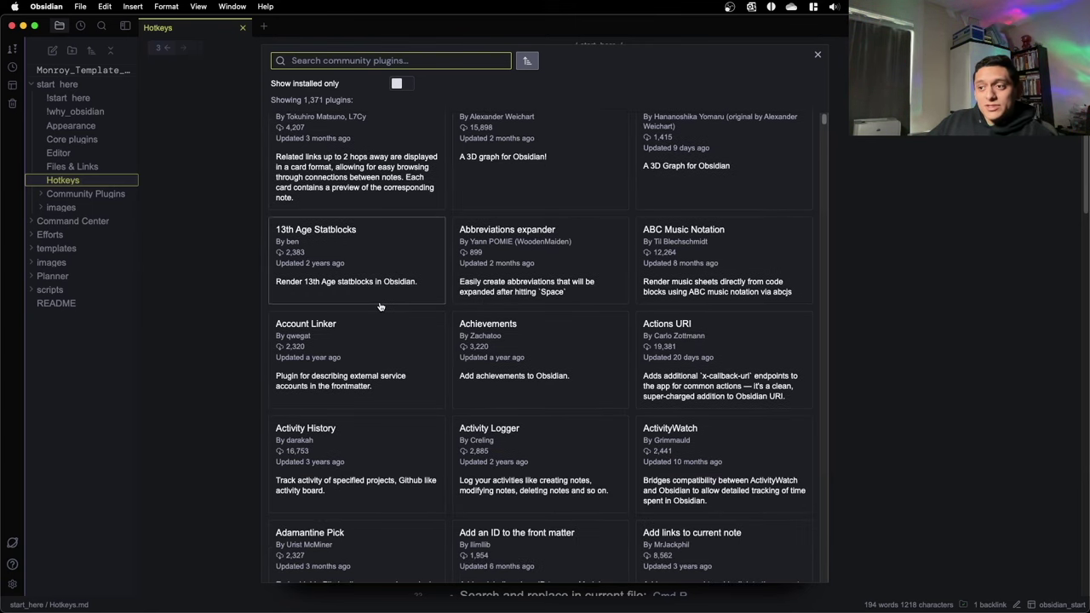
scroll(383, 308, "down", 1)
scroll(511, 296, "up", 2)
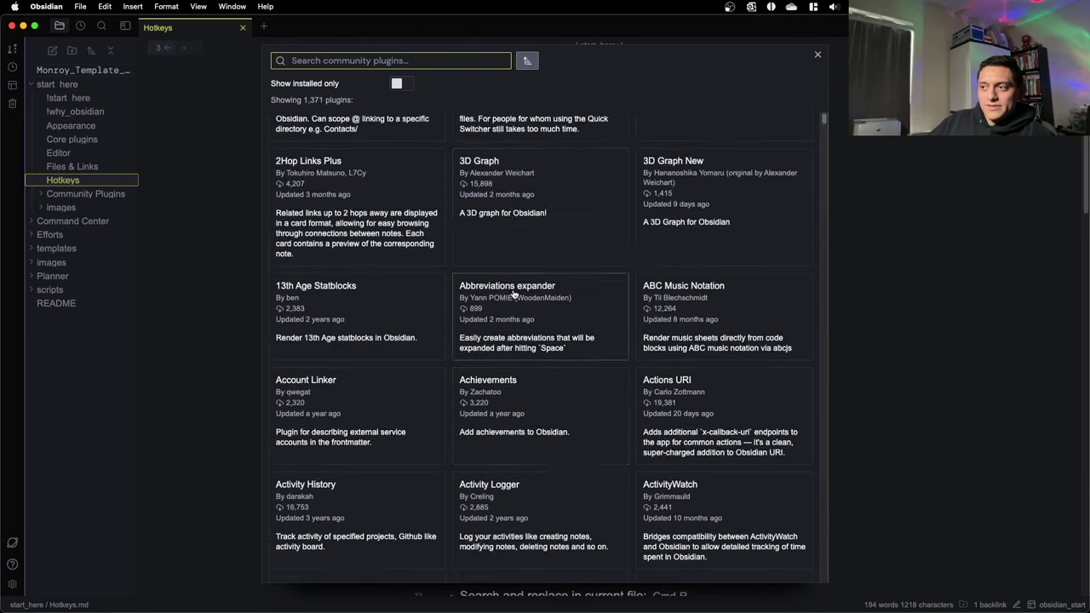
scroll(513, 293, "up", 2)
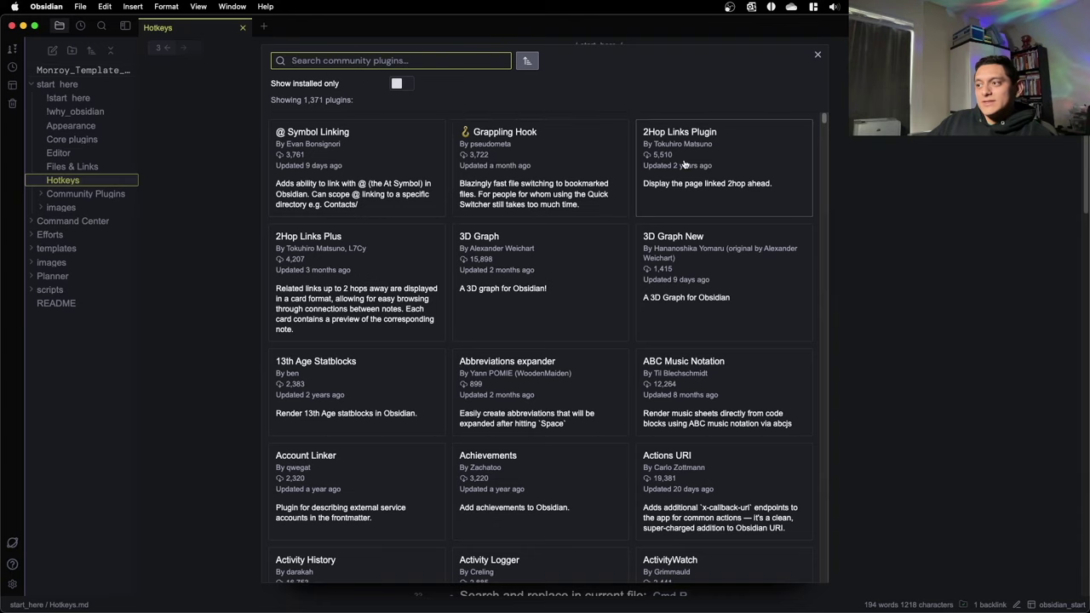
left_click(818, 54)
left_click(911, 160)
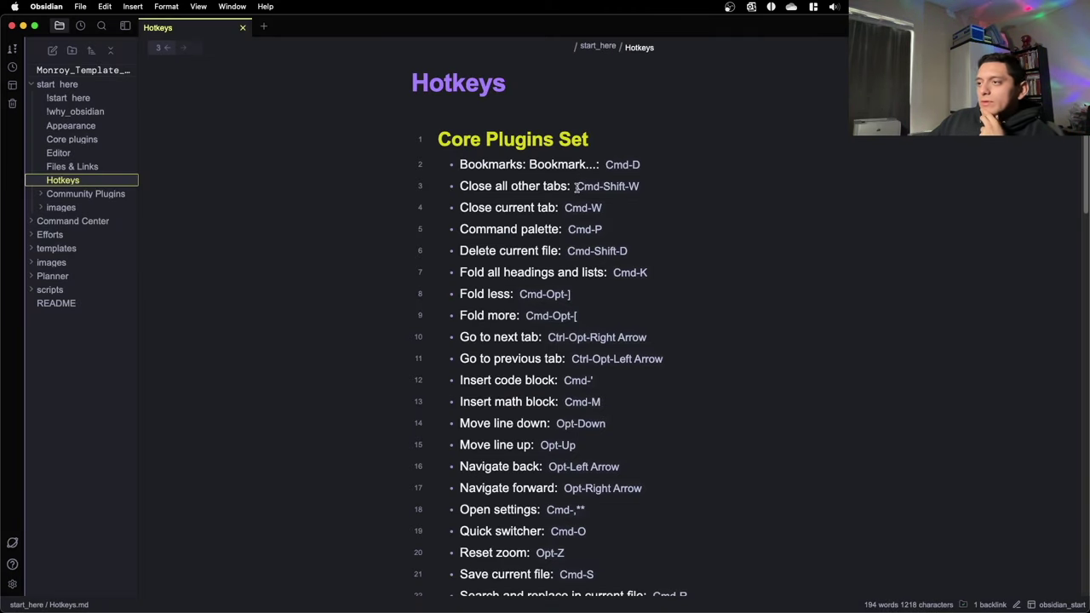
- Review the Core Plugins Set hotkeys, then demonstrate the Fold more and Fold less commands on that section, ending with it folded
scroll(576, 191, "down", 1)
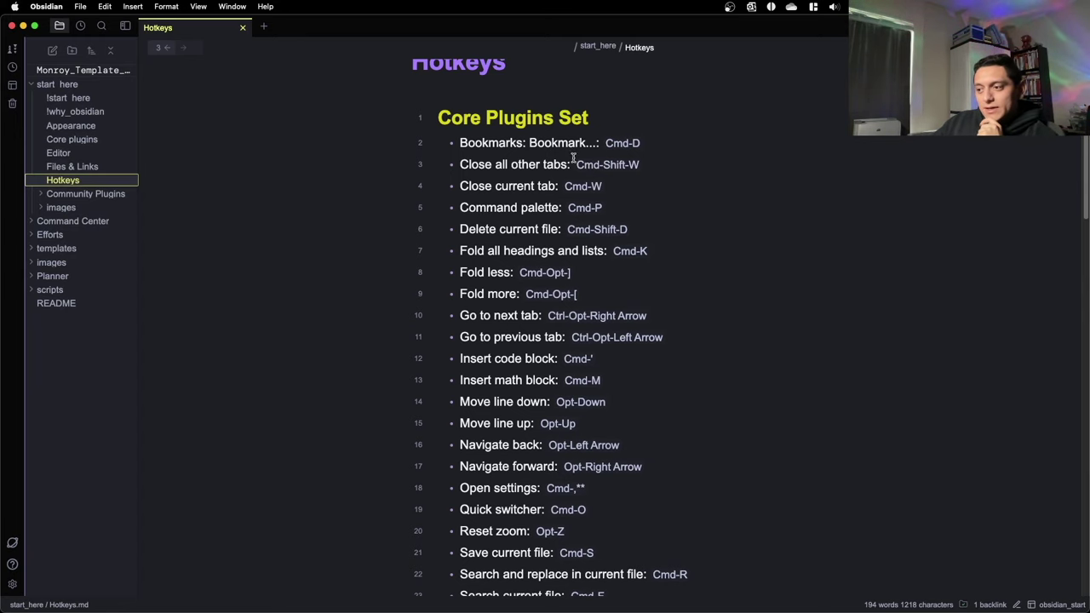
scroll(575, 166, "down", 2)
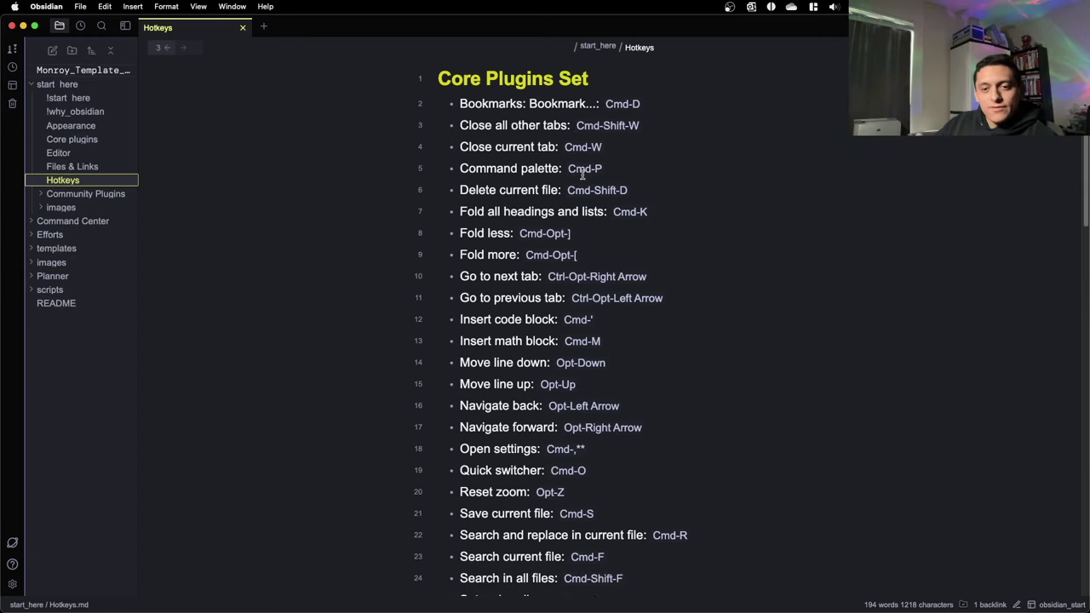
scroll(572, 288, "down", 1)
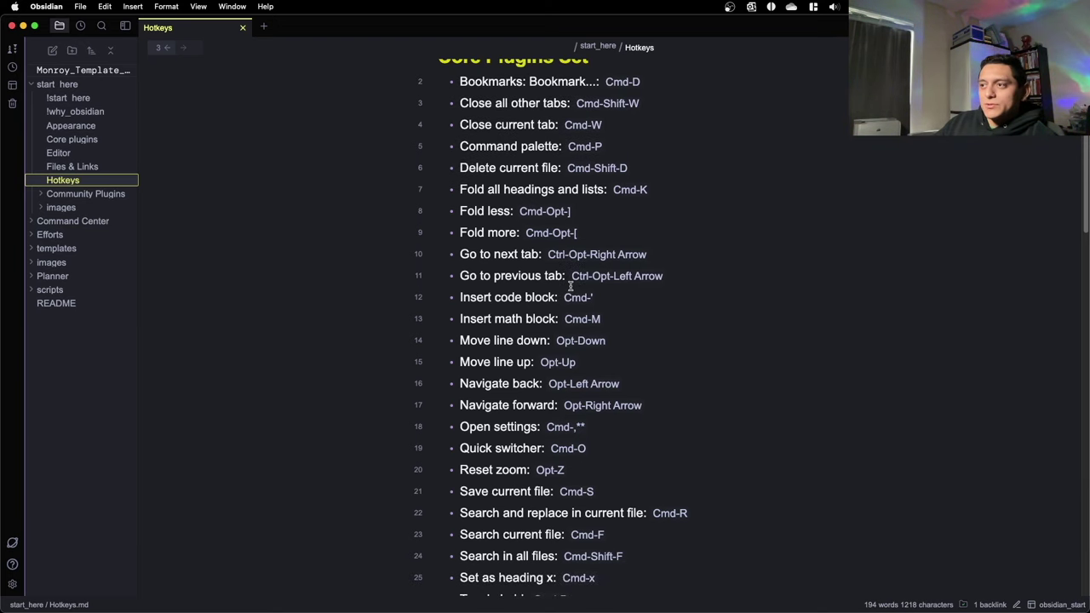
scroll(570, 286, "up", 1)
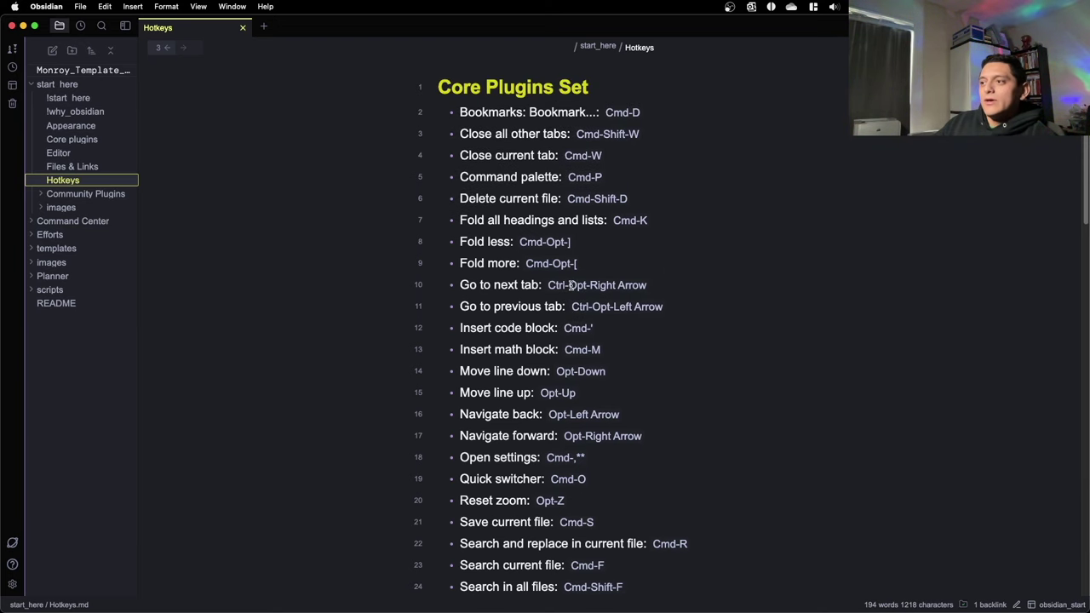
left_click(586, 239)
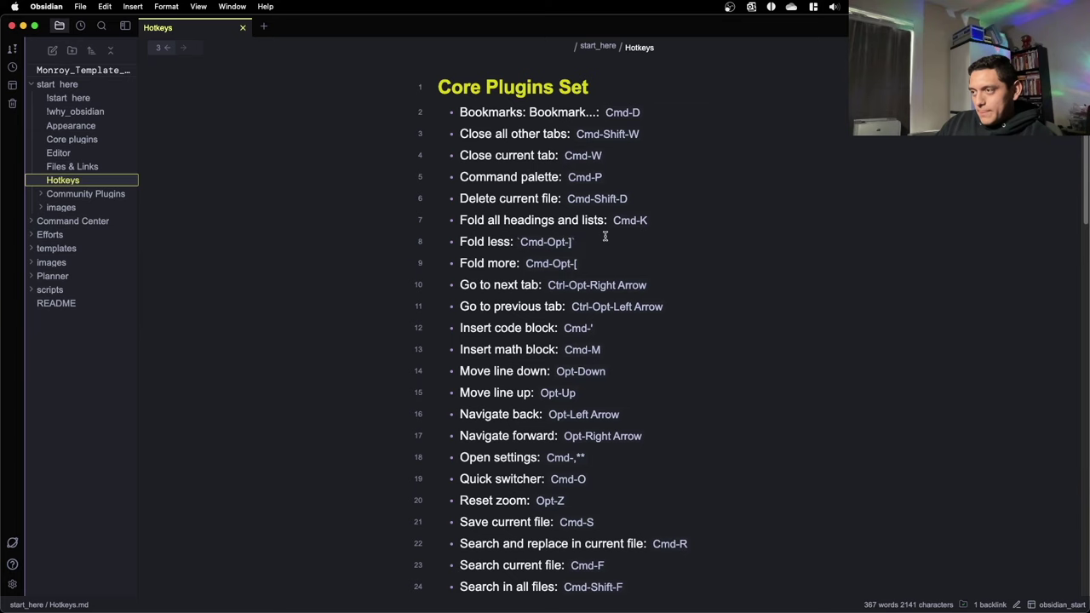
key("super+alt+bracketleft")
key("super+alt+bracketright")
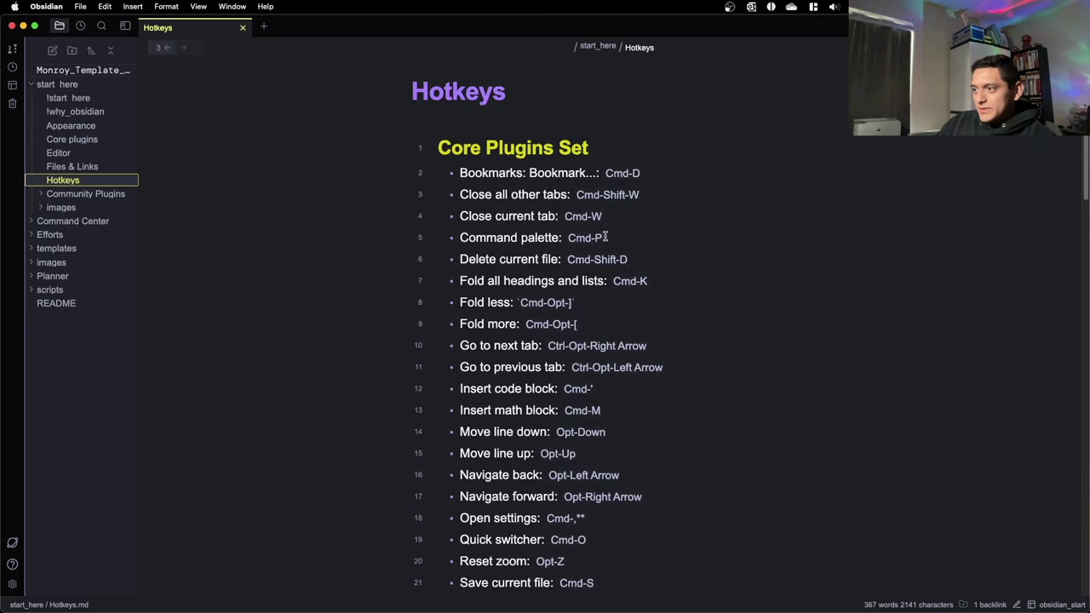
key("super+alt+bracketleft")
key("super+alt+bracketright")
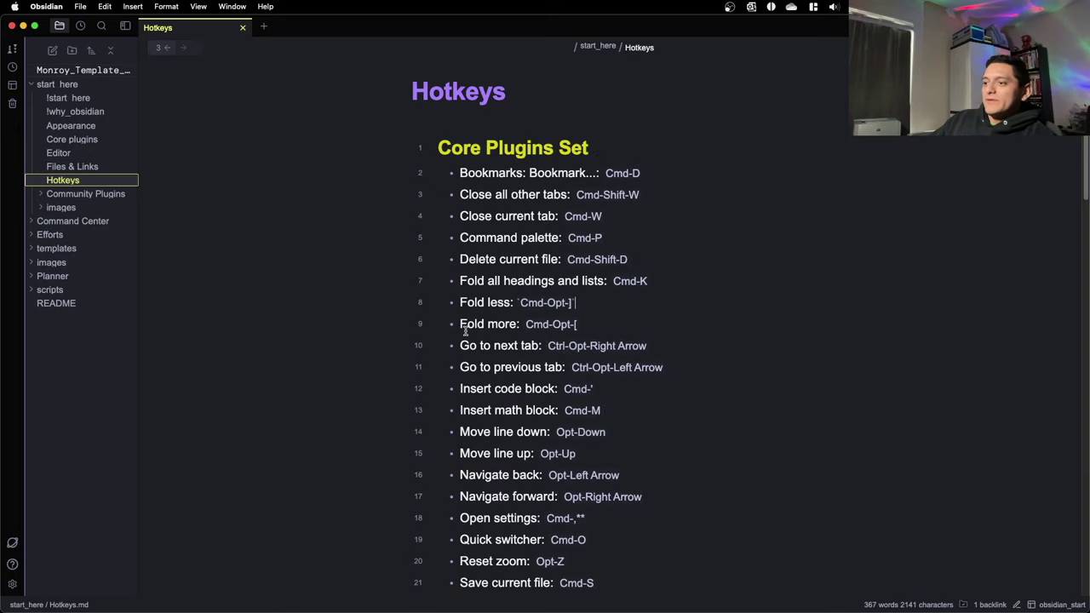
key("super+alt+bracketleft")
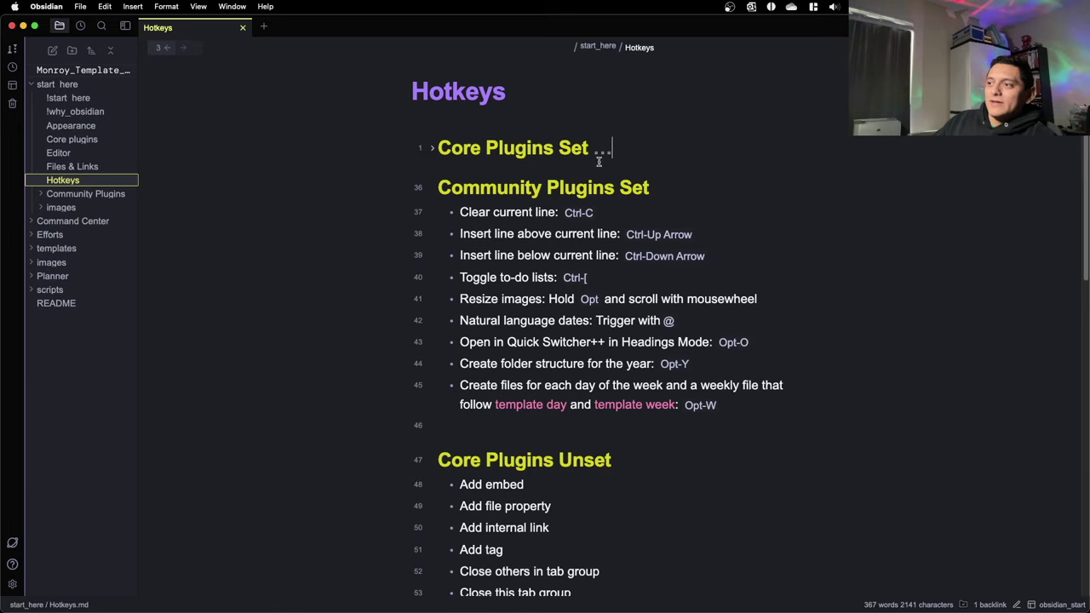
- Collapse the Community Plugins Set and Core Plugins Unset headings, then expand every section of the Hotkeys note again
left_click(432, 188)
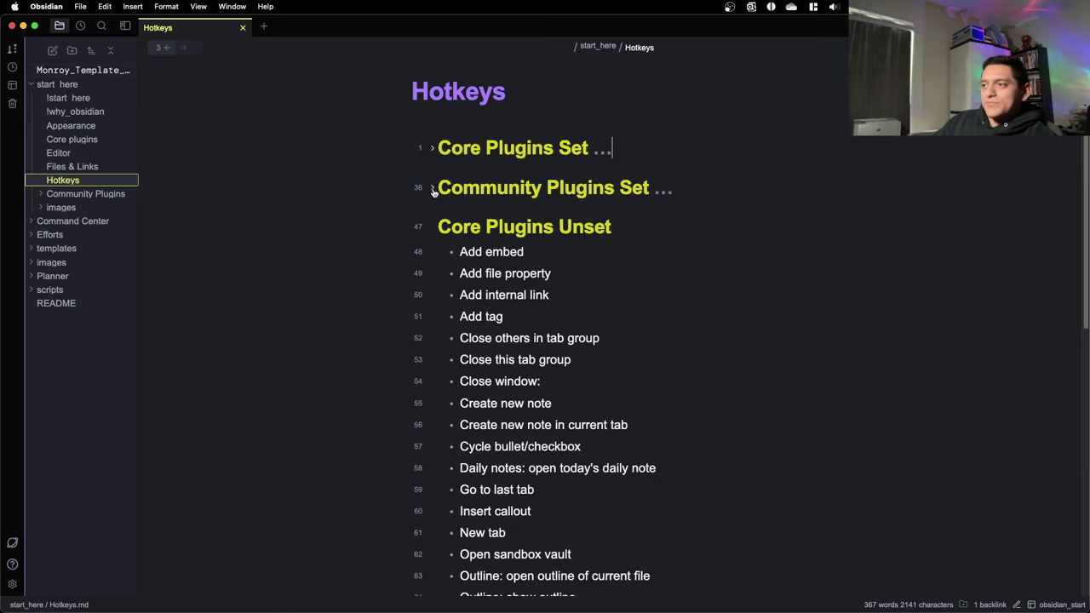
left_click(432, 188)
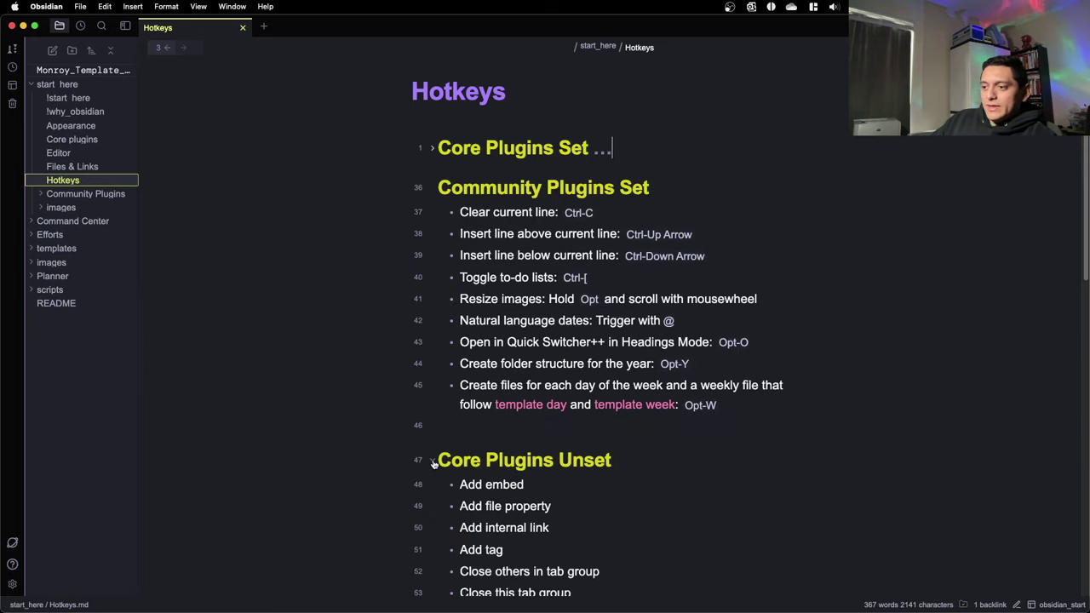
left_click(431, 188)
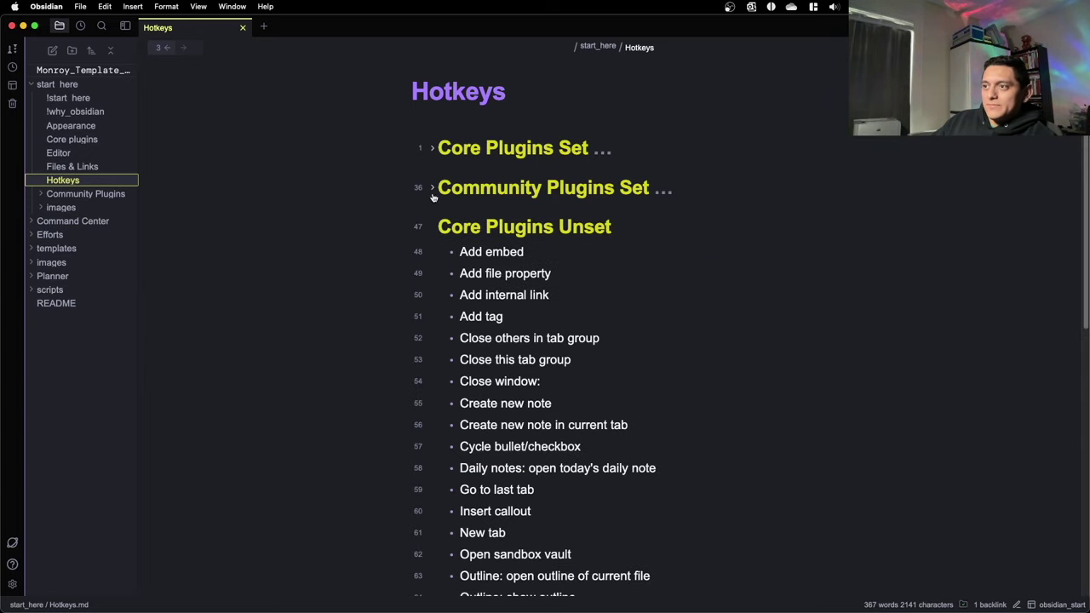
left_click(432, 226)
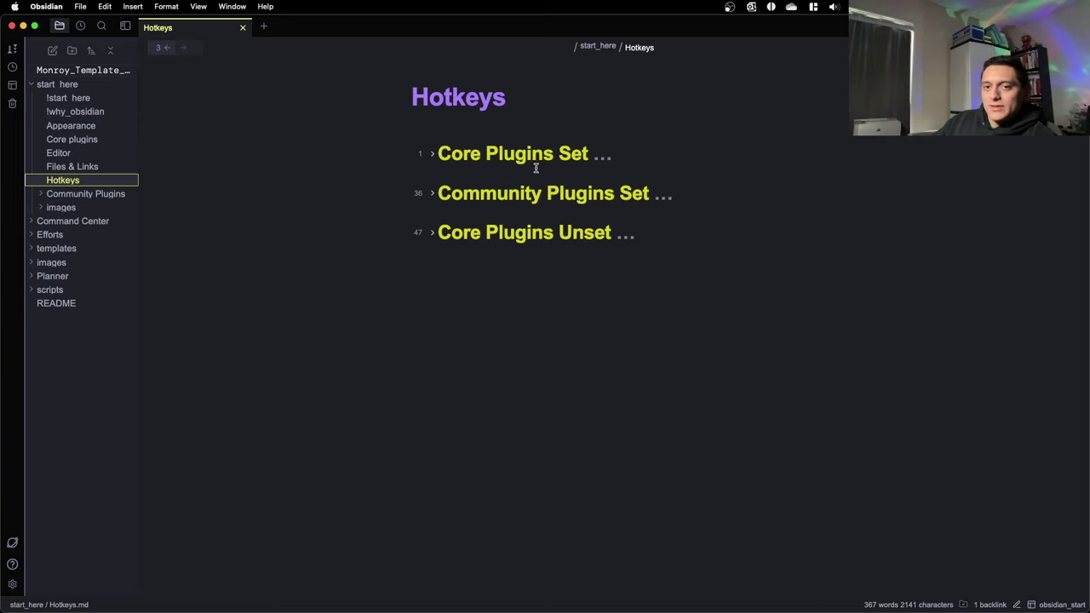
left_click(432, 195)
left_click(432, 470)
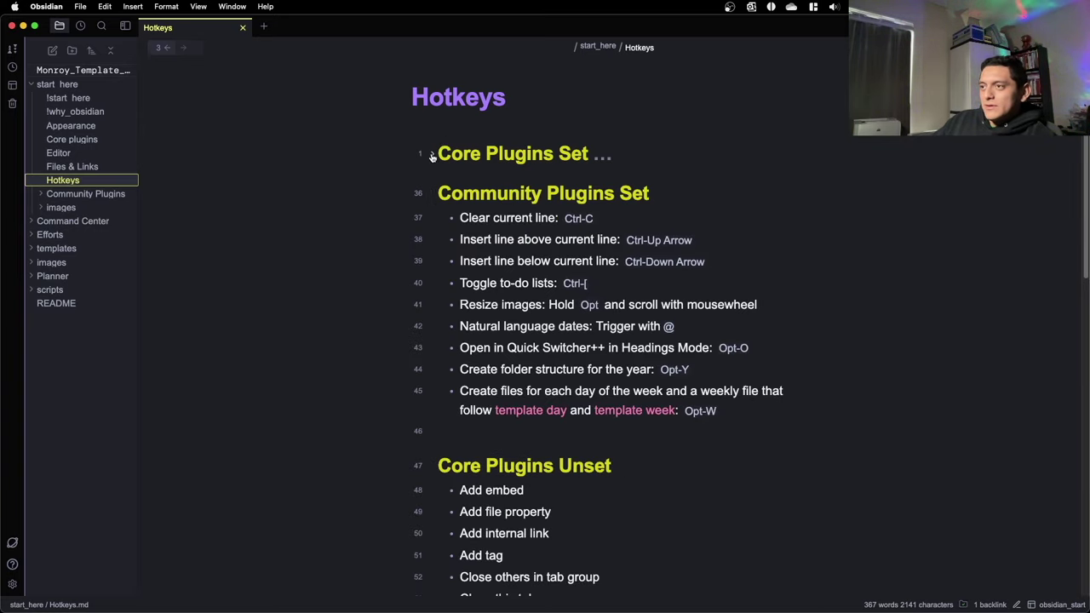
left_click(431, 155)
- Swap the "Move line down" entry with the neighbouring "Insert math block" entry in the hotkey list, and restore their original order
scroll(528, 277, "down", 2)
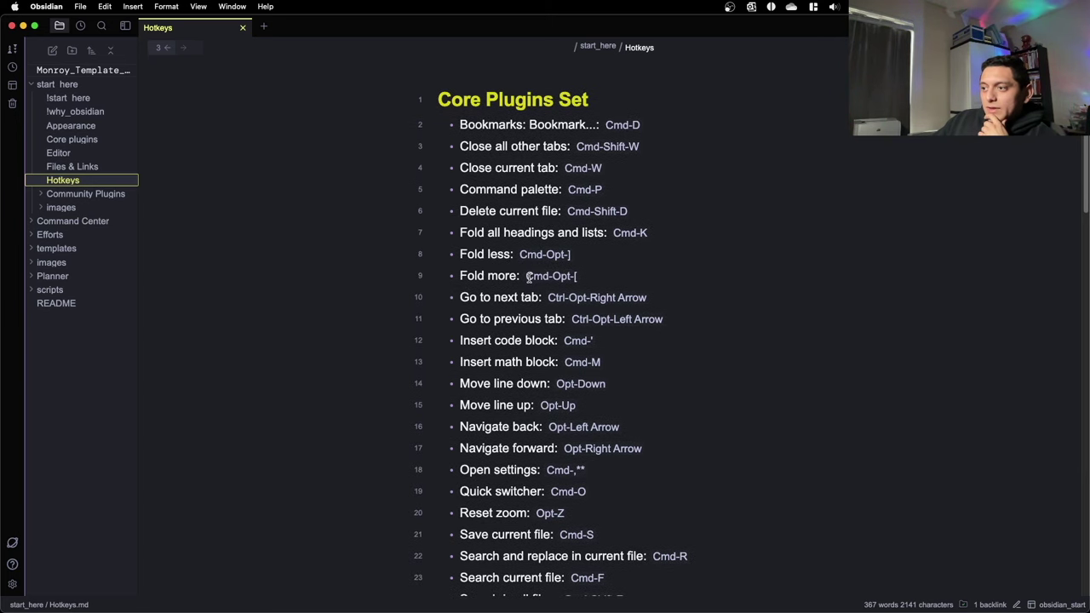
scroll(529, 278, "down", 1)
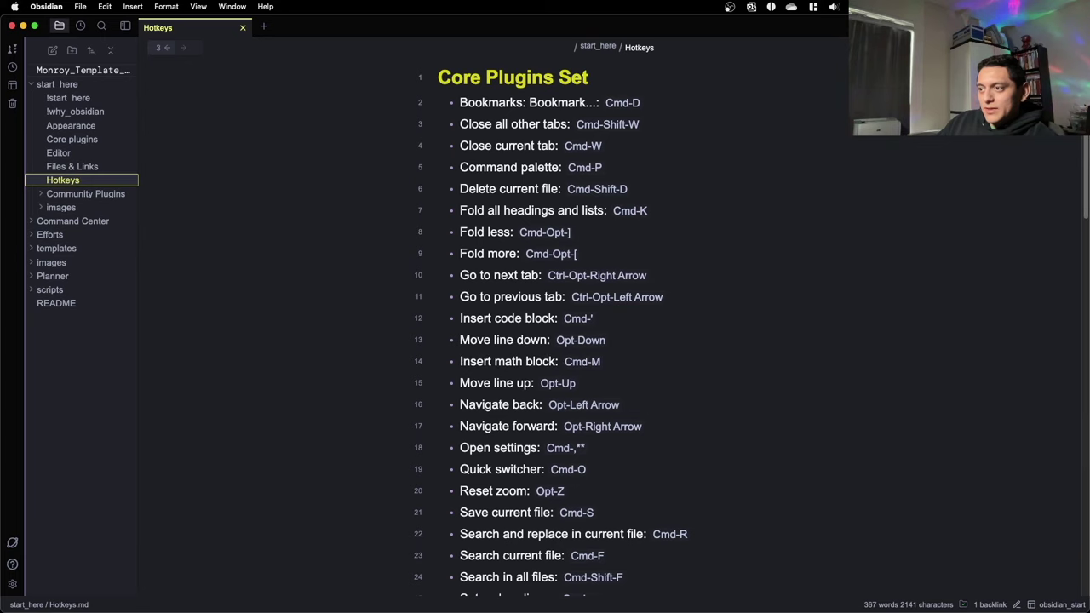
key("alt+Down")
key("alt+Up")
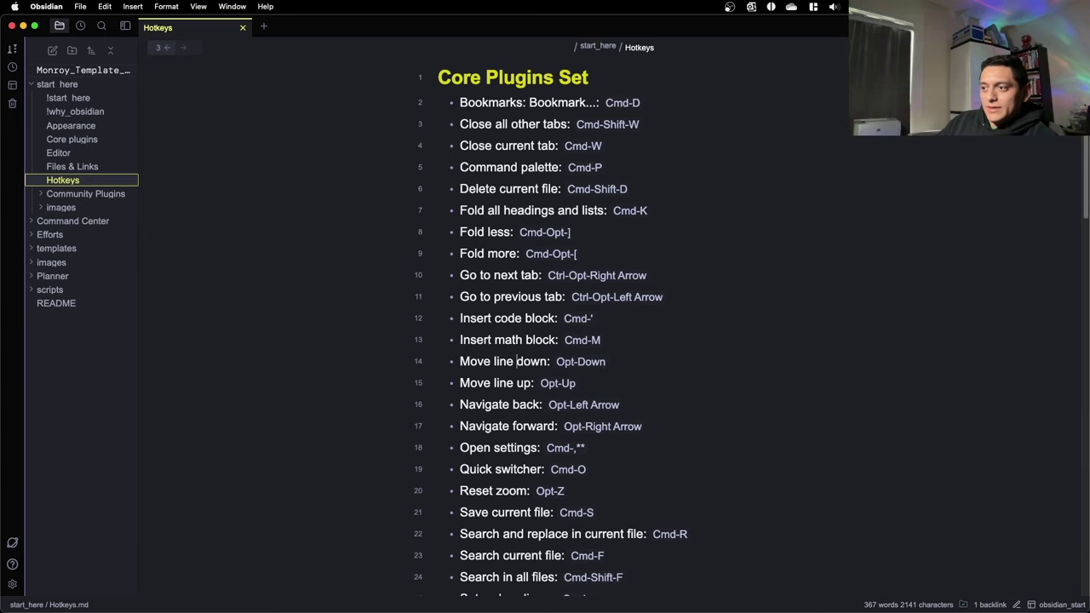
- Navigate back from the Hotkeys note and forward to it again, and read on through the remaining Core Plugins Set hotkeys
scroll(609, 308, "down", 2)
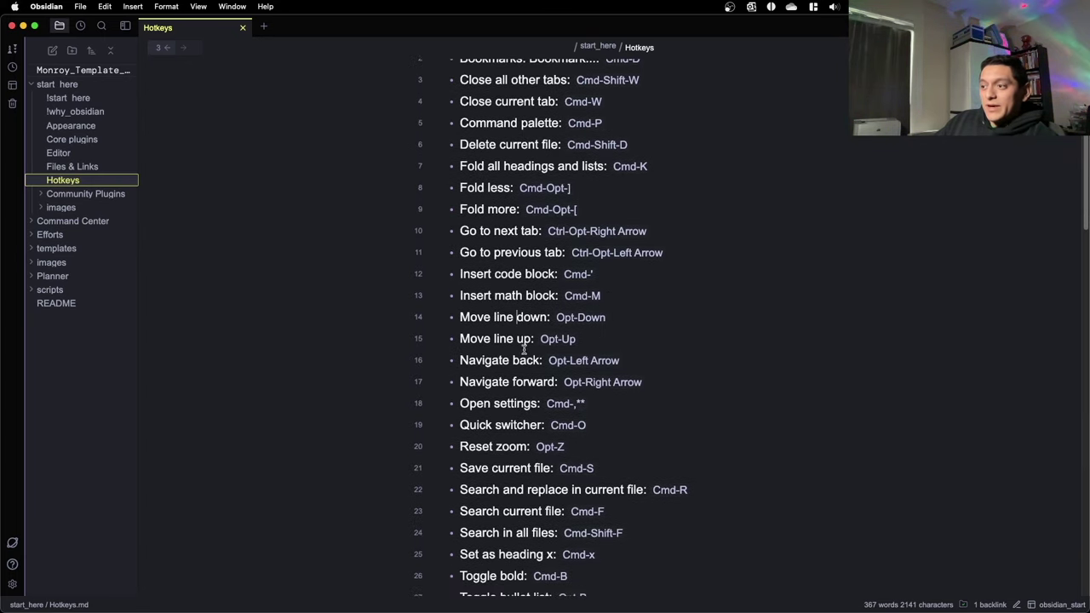
left_click(168, 49)
left_click(184, 48)
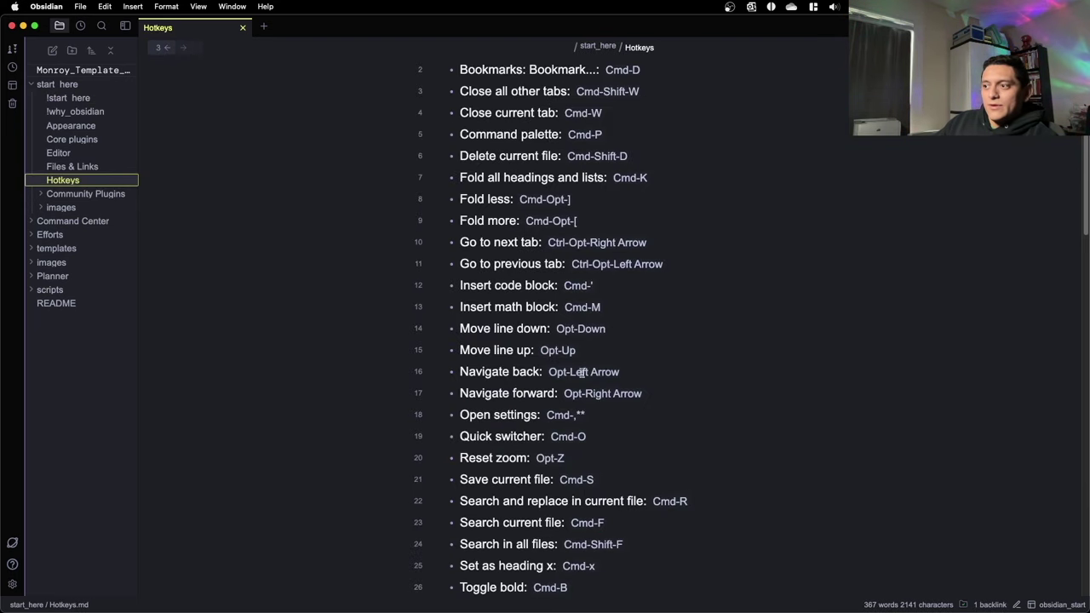
scroll(553, 376, "down", 4)
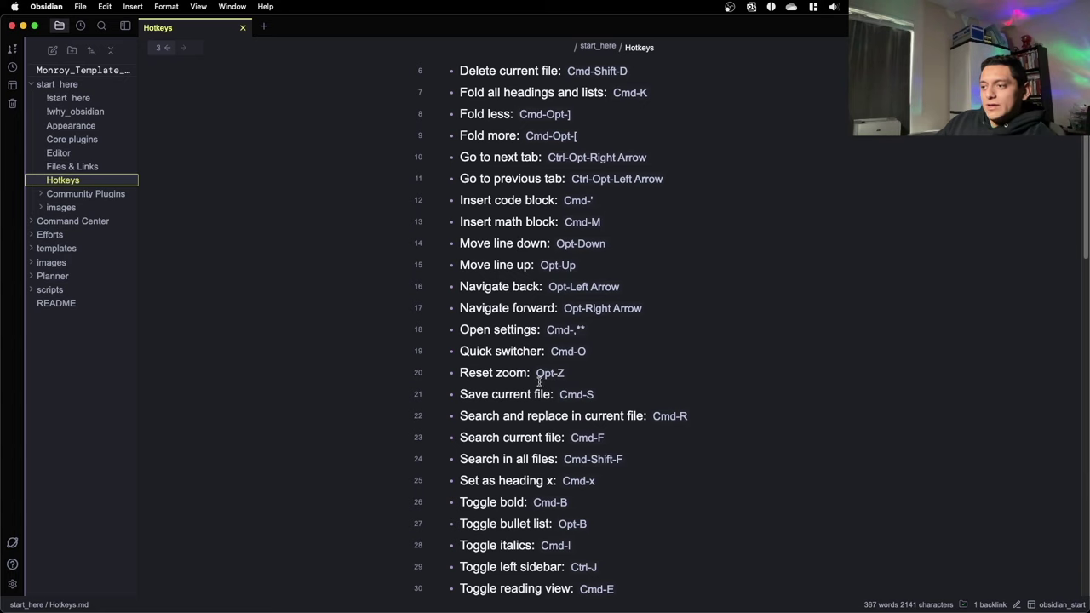
- Demonstrate Toggle bold on the word "bold" and Toggle italics on the word "italics" in the hotkey list, restoring the plain text
scroll(554, 371, "down", 3)
scroll(552, 368, "down", 3)
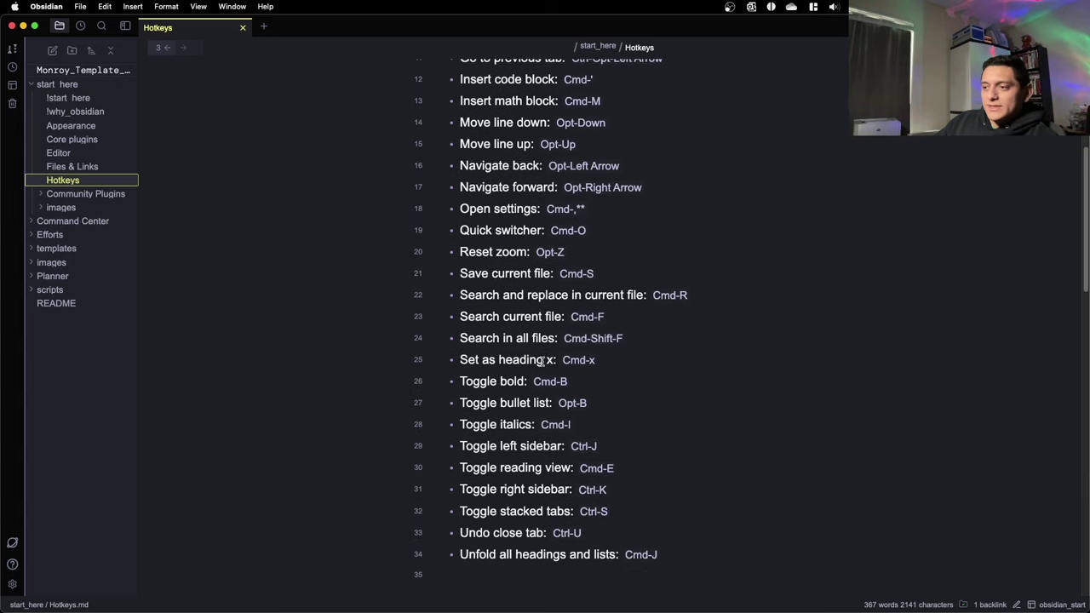
left_click(512, 381)
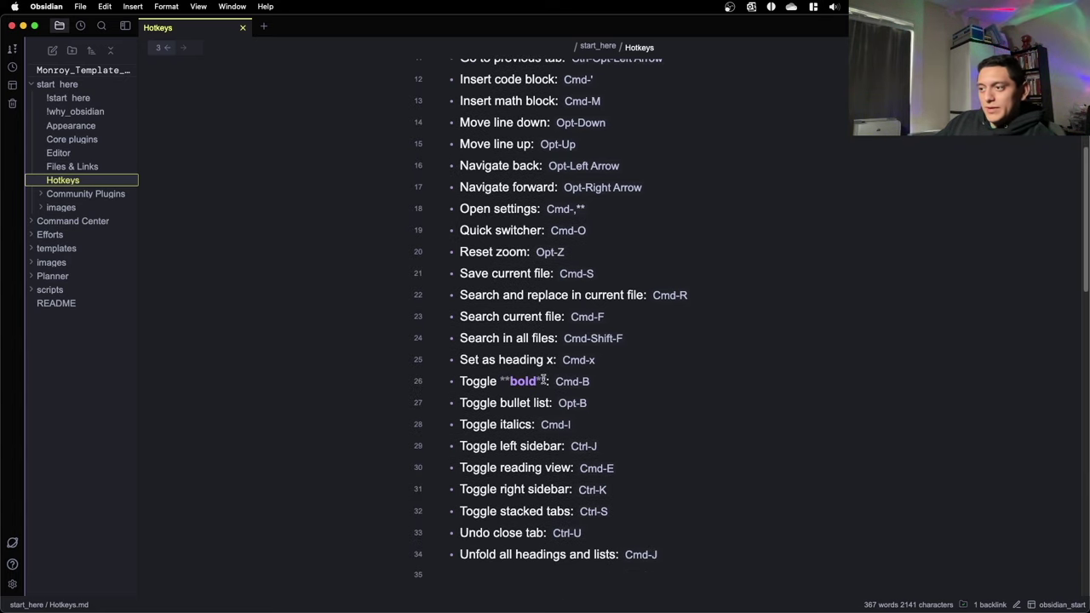
double_click(518, 425)
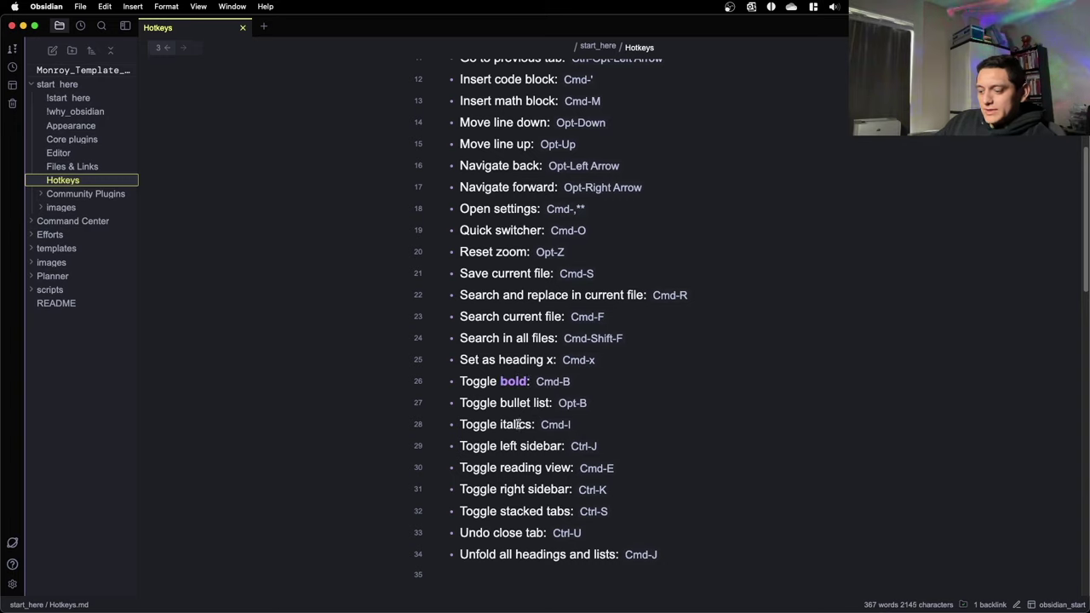
key("super+i")
left_click(700, 337)
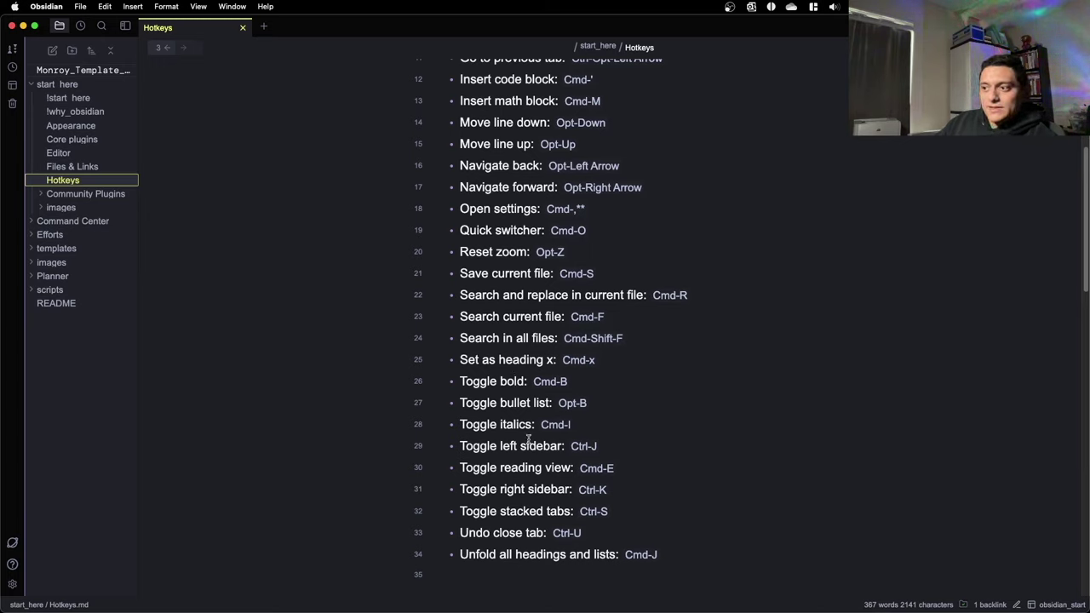
- Italicize the words "Toggle italics" in their hotkey entry, then remove the italics and clear the selection
left_click_drag(531, 425, 459, 424)
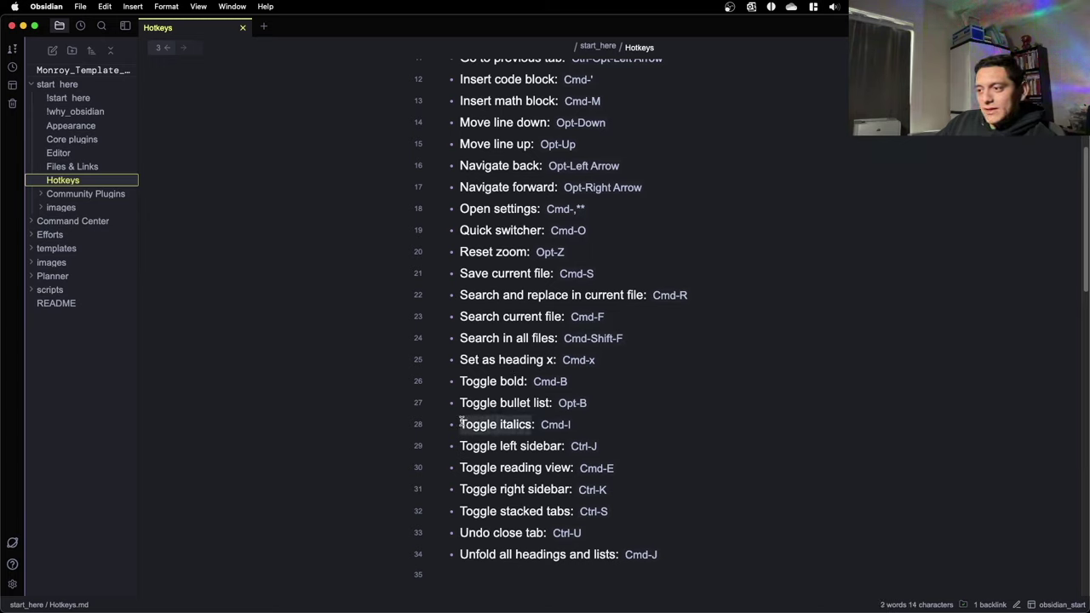
left_click(513, 425)
left_click_drag(532, 425, 461, 425)
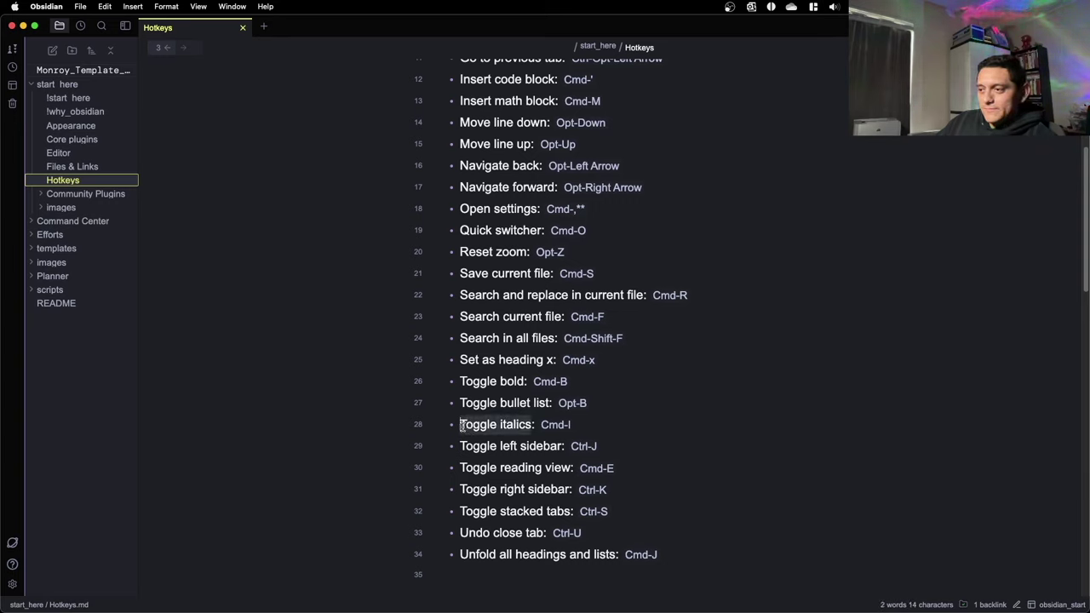
key("super+i")
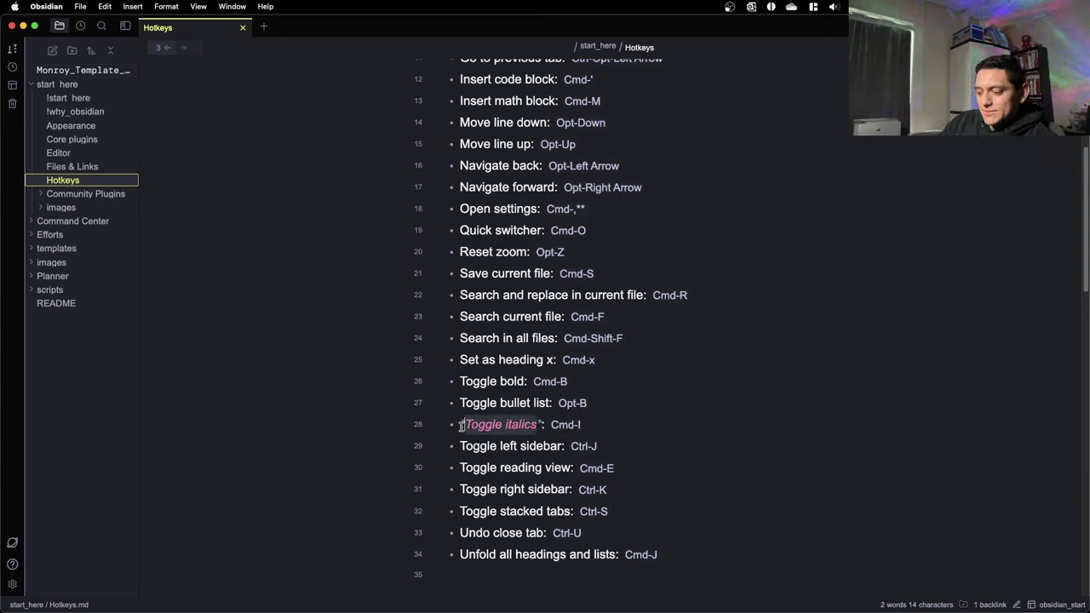
key("super+i")
double_click(479, 426)
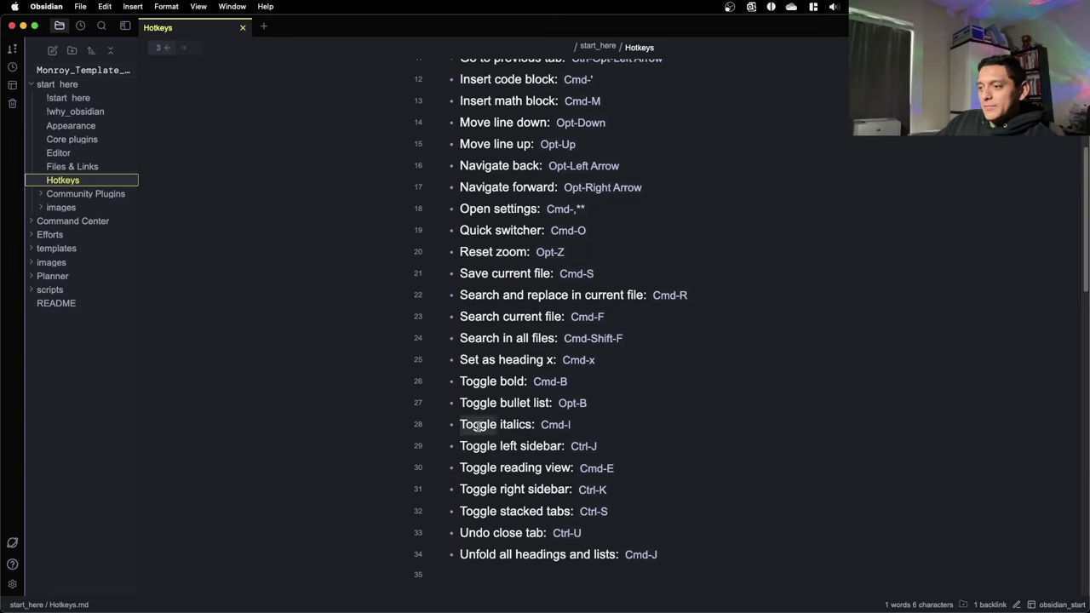
left_click_drag(534, 426, 461, 426)
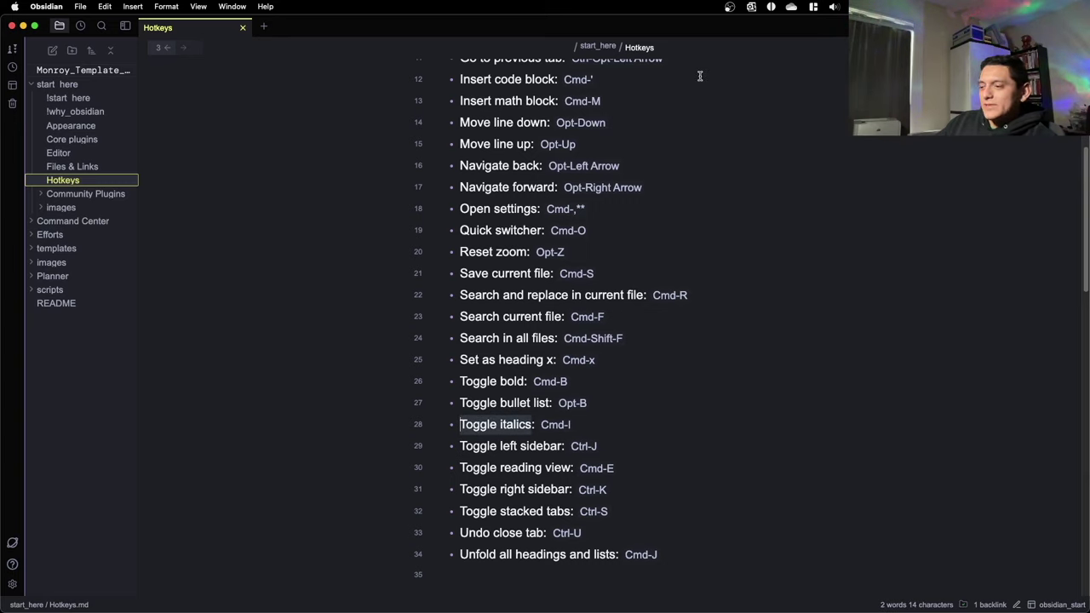
left_click(679, 375)
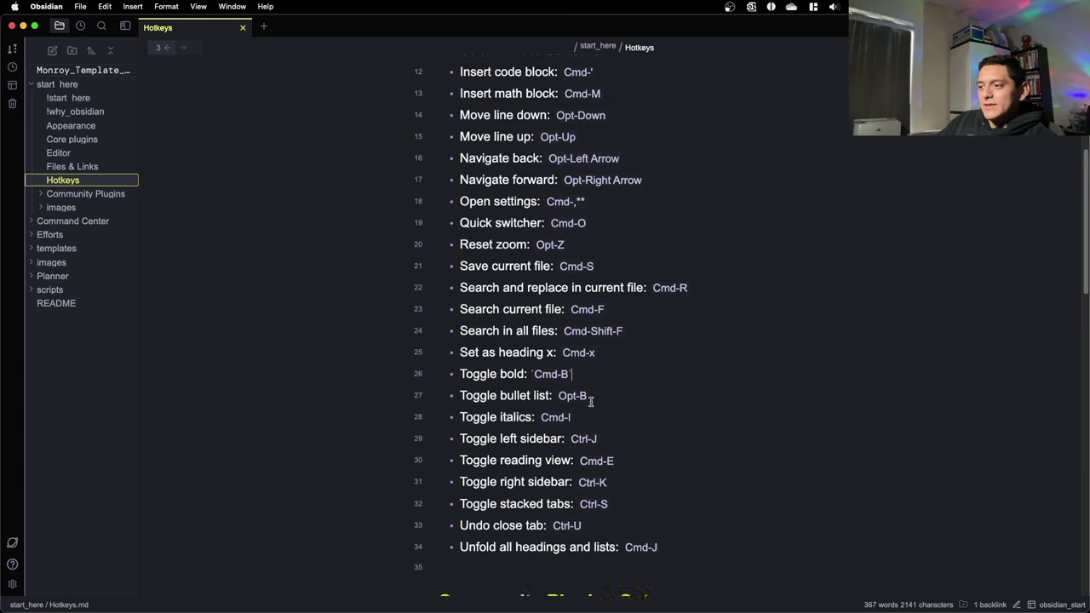
- Demonstrate the Clear current line command on its own entry under Community Plugins Set, then undo it
scroll(591, 393, "down", 3)
scroll(591, 400, "down", 10)
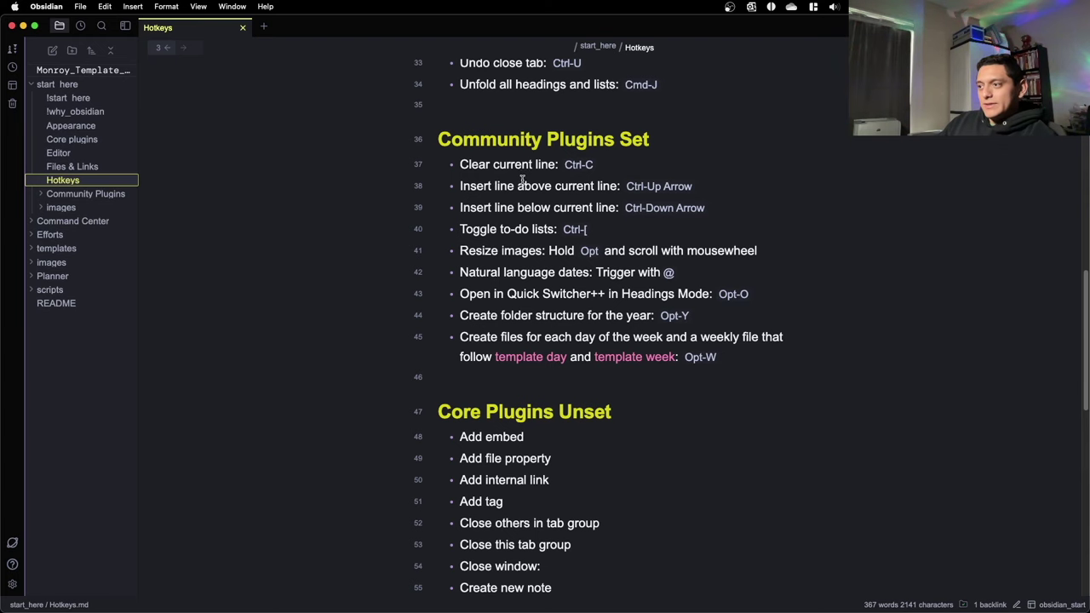
scroll(540, 276, "down", 4)
scroll(540, 274, "up", 6)
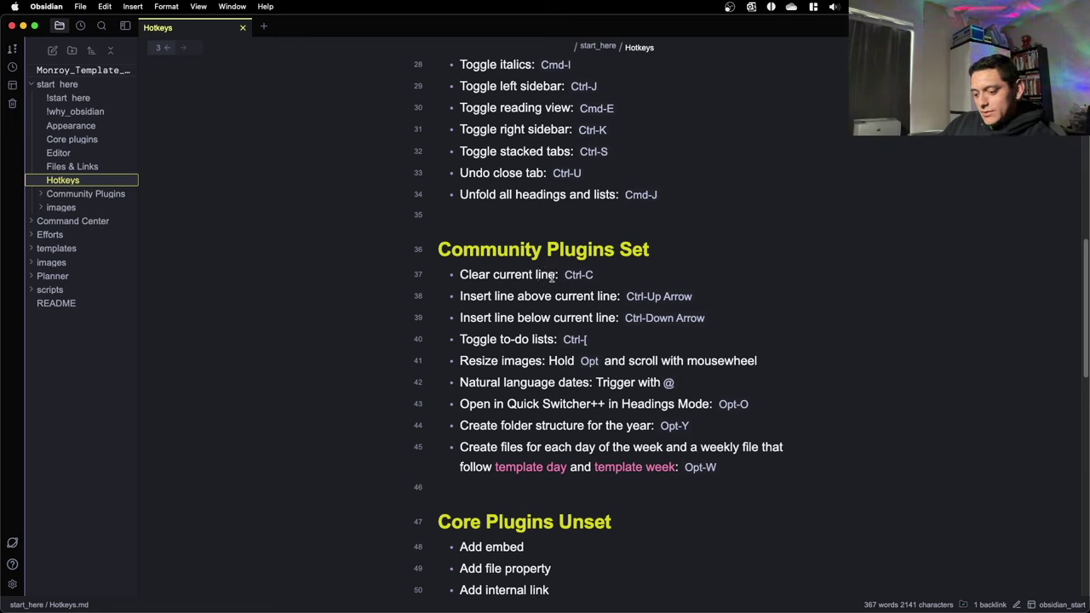
key("ctrl+c")
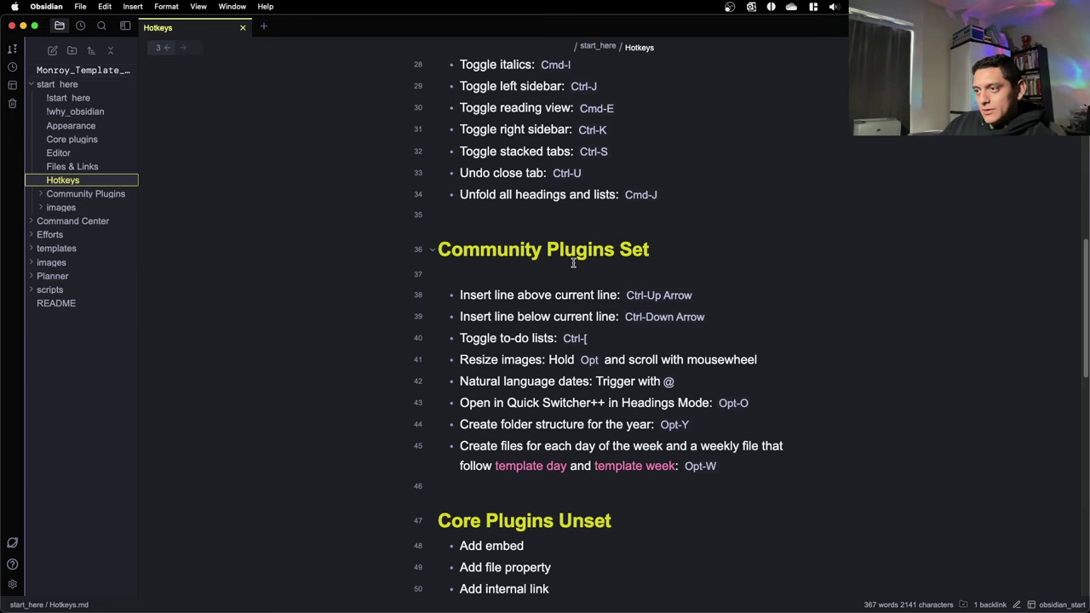
key("super+z")
scroll(618, 324, "down", 1)
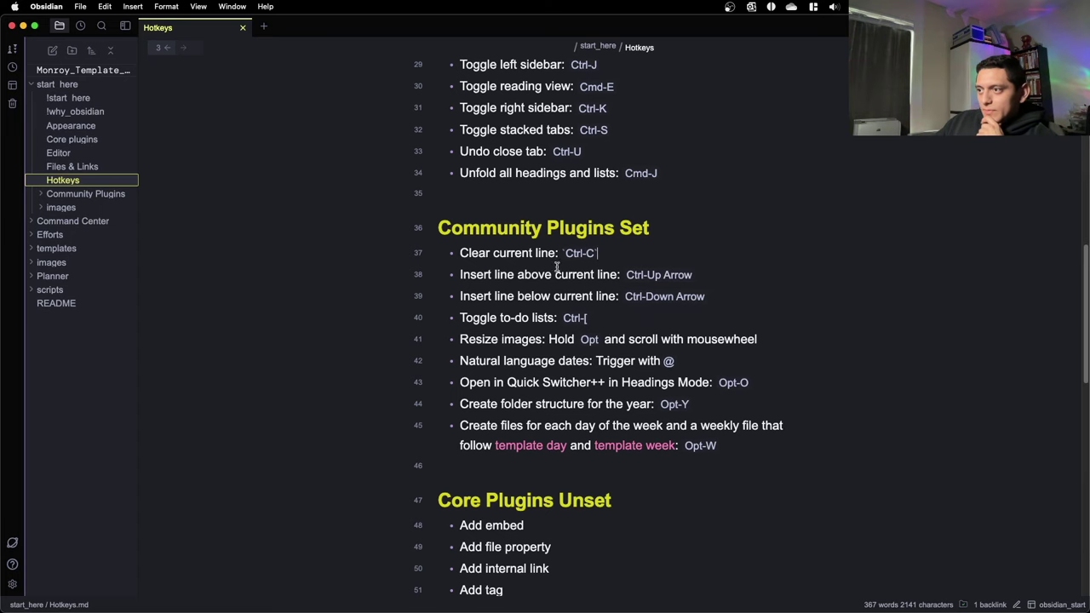
- Review the Core Plugins Set and Community Plugins Set hotkeys throughout the Hotkeys note
scroll(504, 281, "down", 3)
scroll(504, 284, "up", 4)
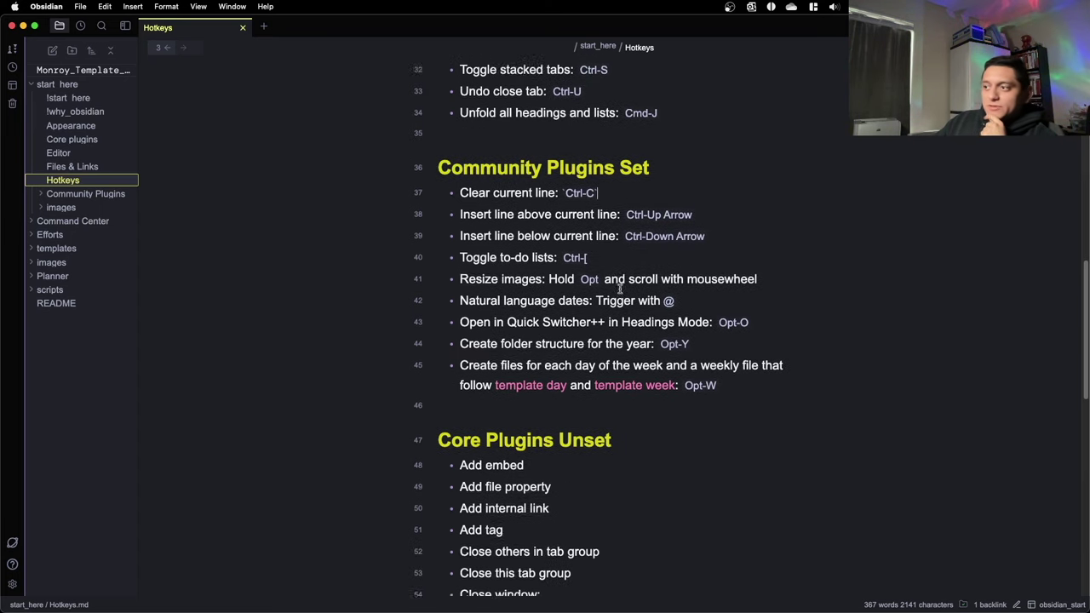
scroll(522, 355, "up", 6)
scroll(521, 358, "up", 20)
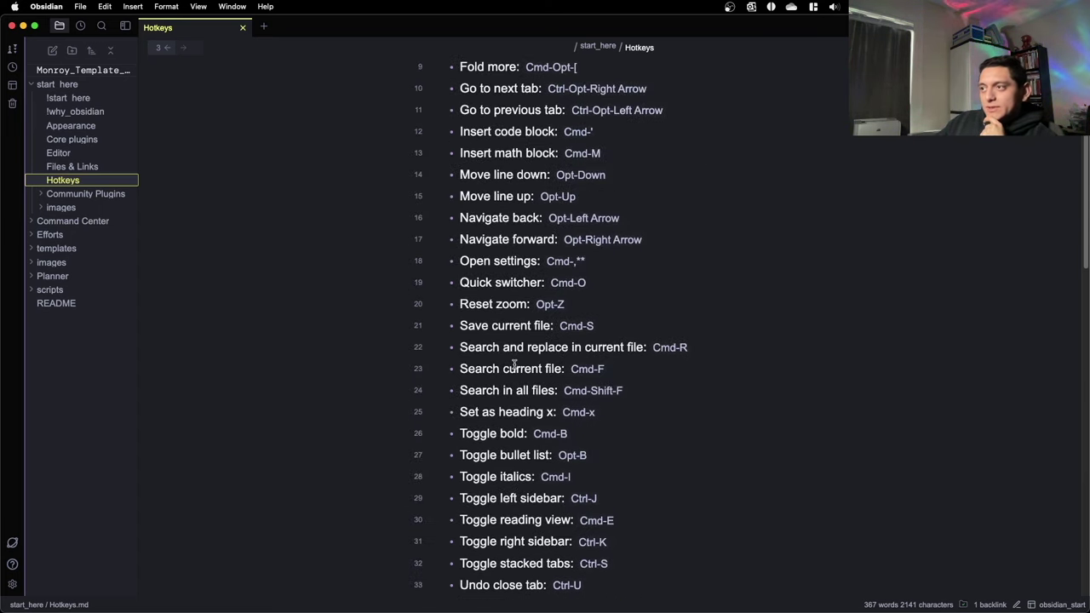
scroll(533, 357, "down", 14)
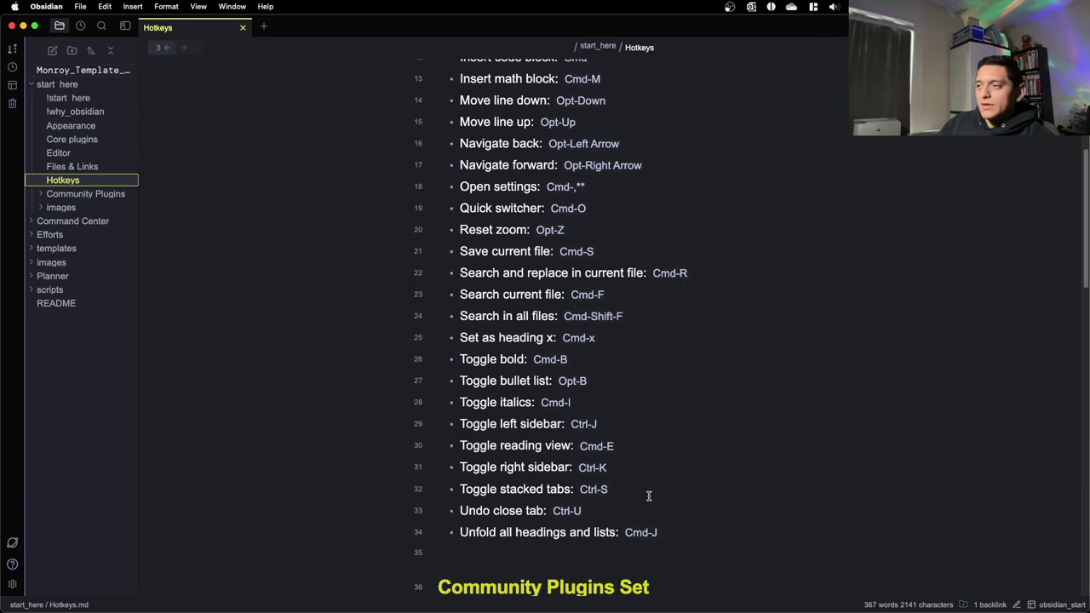
scroll(607, 251, "up", 10)
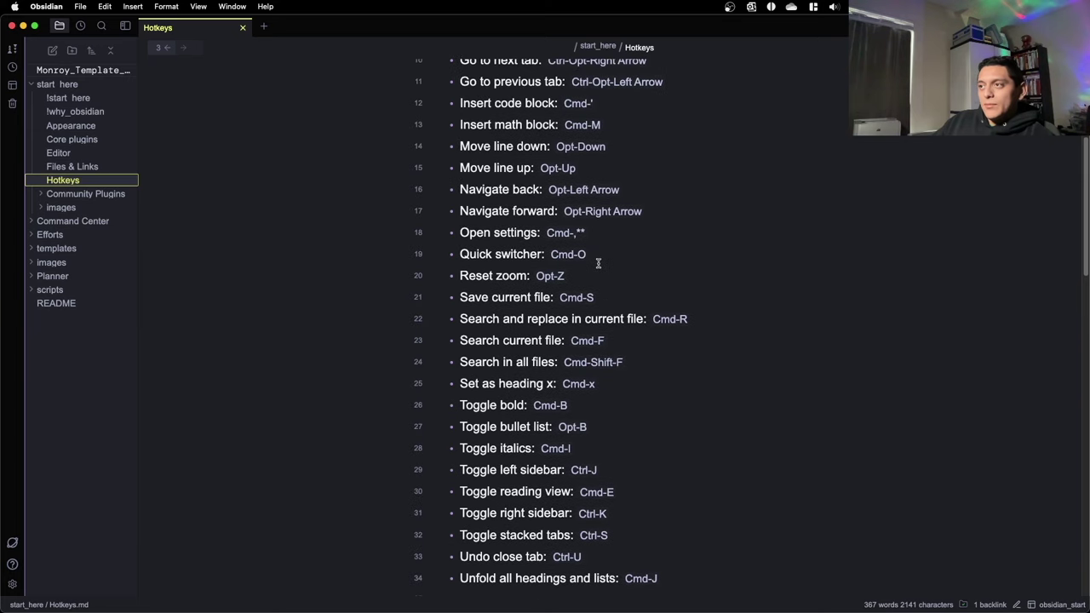
scroll(621, 234, "down", 18)
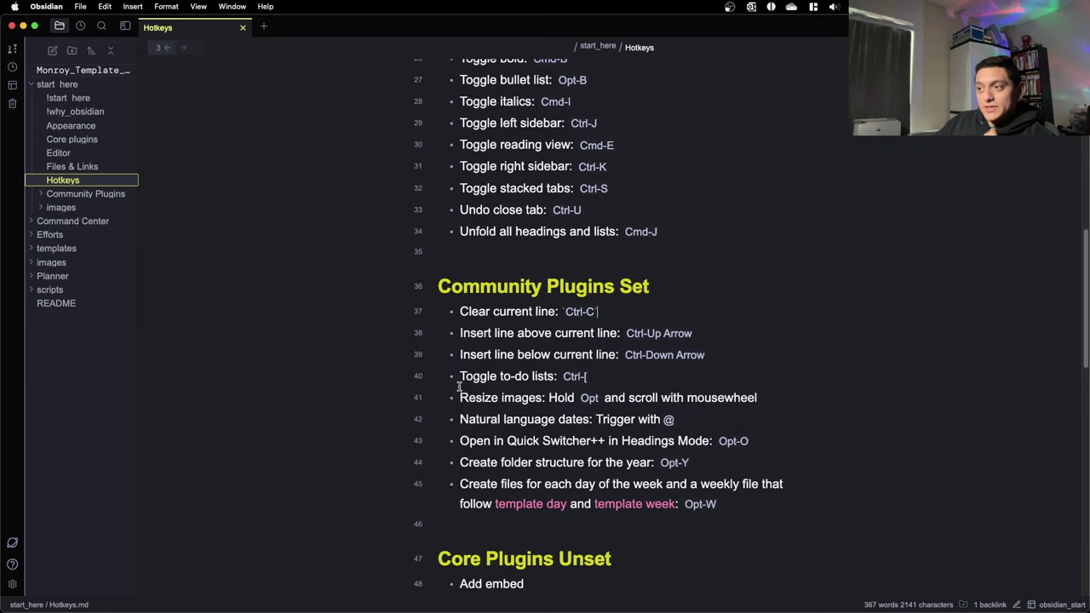
scroll(545, 239, "up", 12)
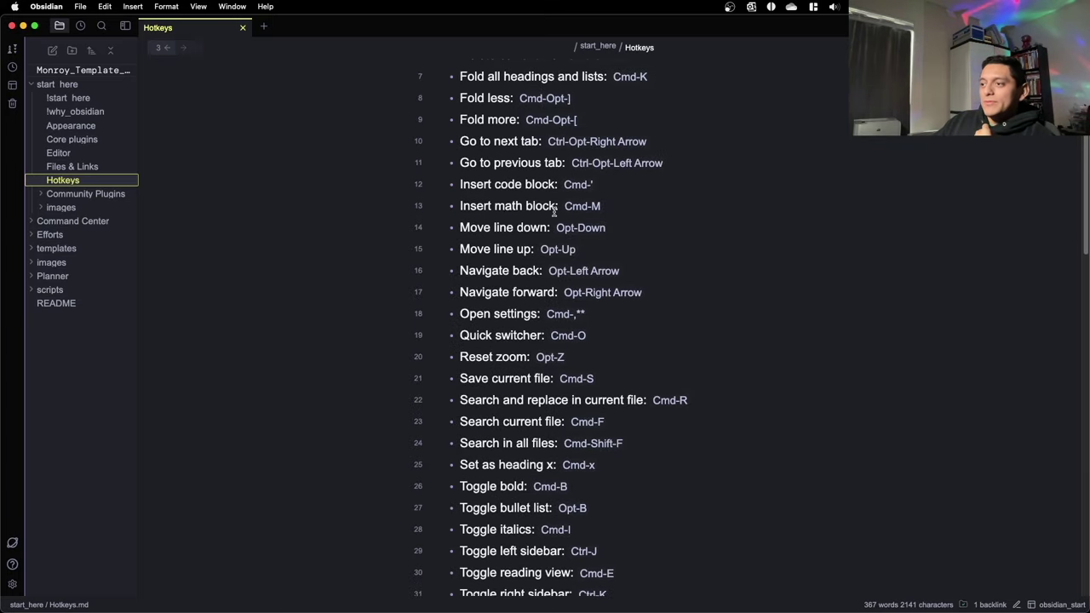
scroll(552, 238, "down", 9)
scroll(562, 424, "down", 9)
scroll(556, 426, "up", 12)
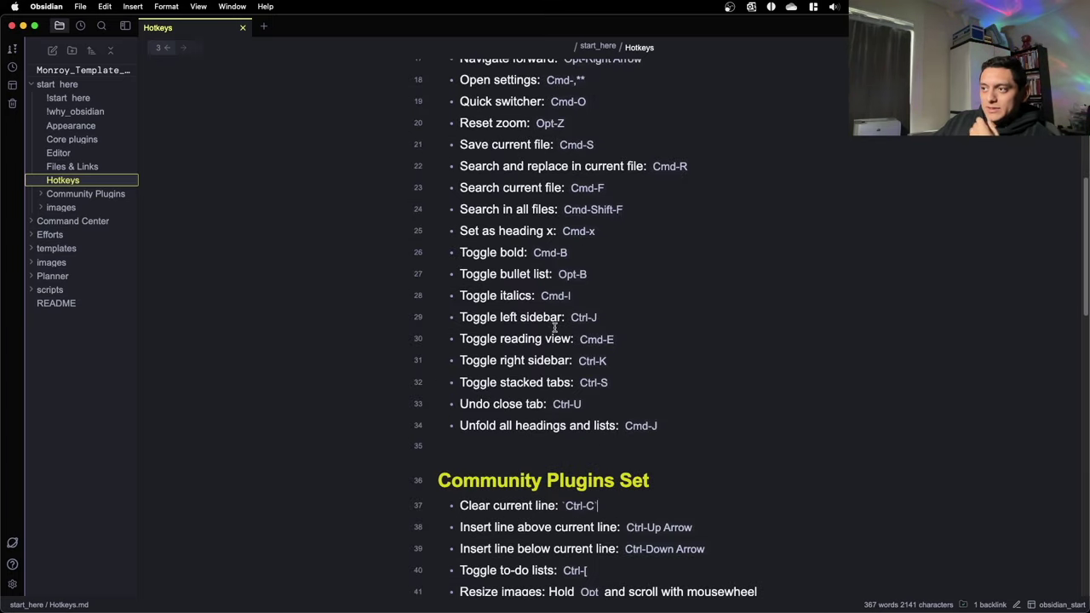
scroll(558, 421, "up", 9)
scroll(504, 368, "up", 3)
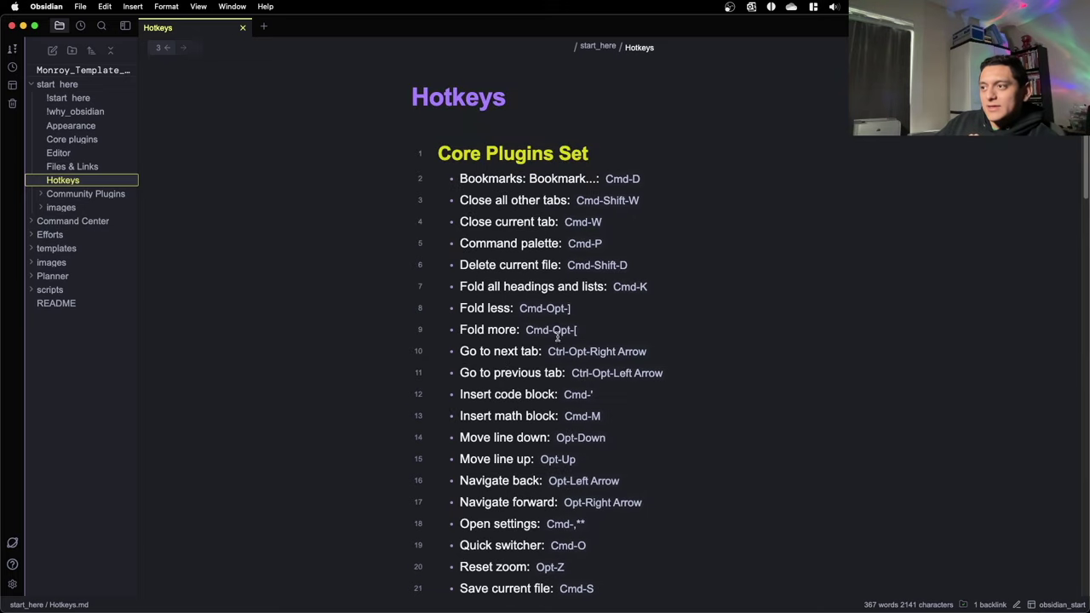
scroll(509, 256, "down", 9)
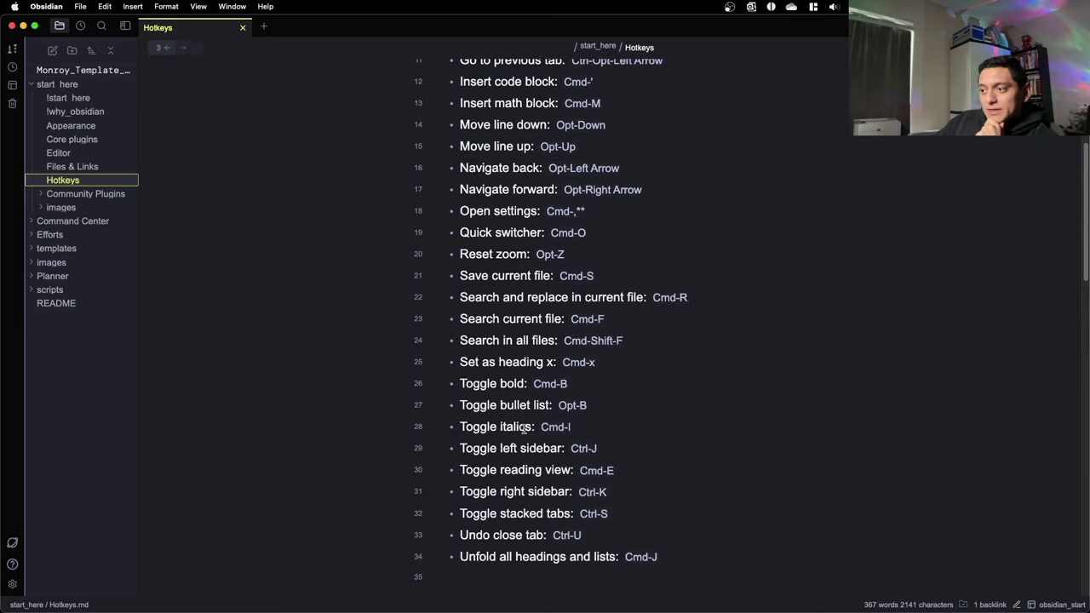
scroll(554, 460, "down", 2)
scroll(588, 481, "up", 6)
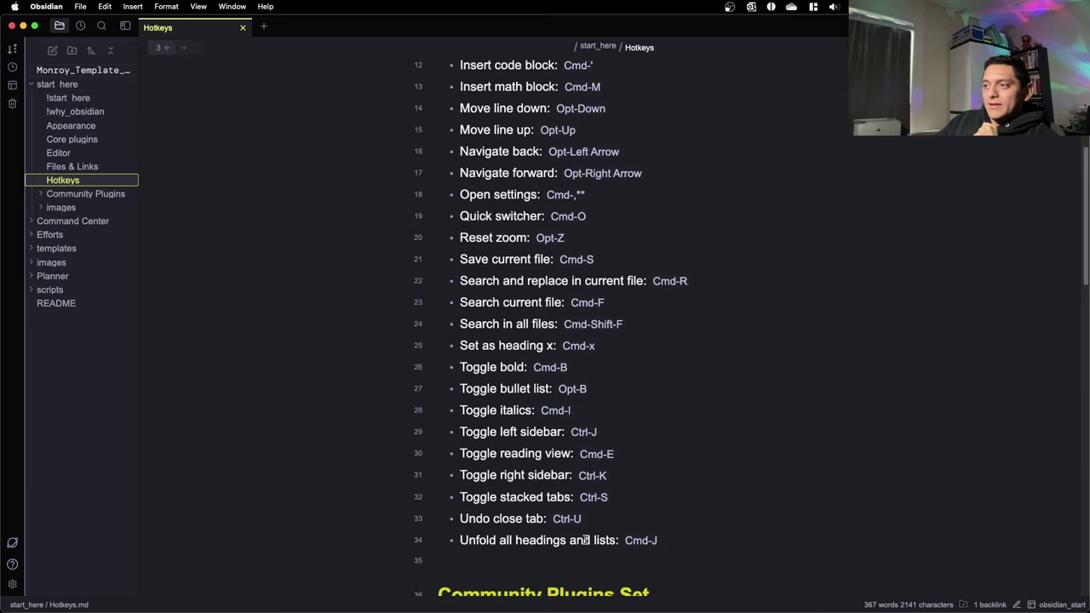
scroll(531, 237, "up", 8)
scroll(535, 226, "down", 20)
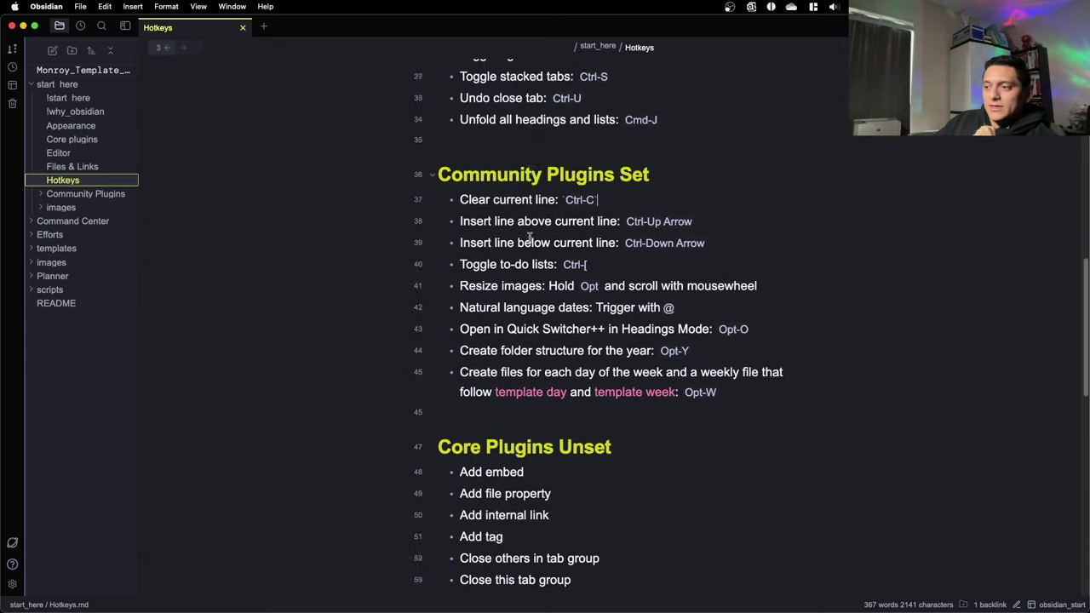
- Highlight the commands under Core Plugins Unset, then highlight the entries under Community Plugins Set
scroll(501, 321, "up", 8)
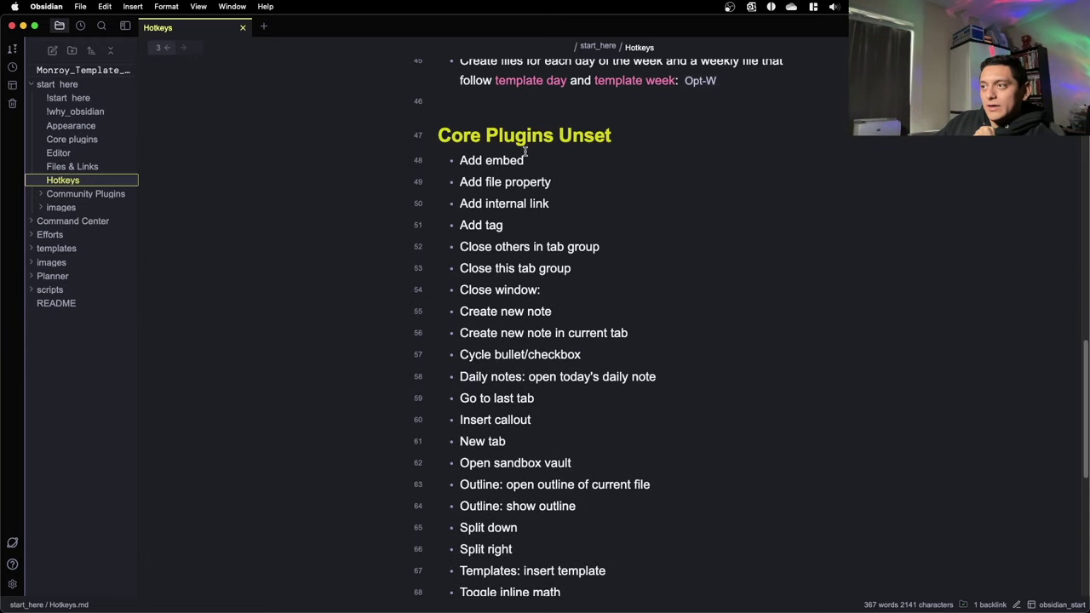
left_click_drag(503, 159, 668, 327)
left_click(673, 362)
scroll(582, 357, "up", 15)
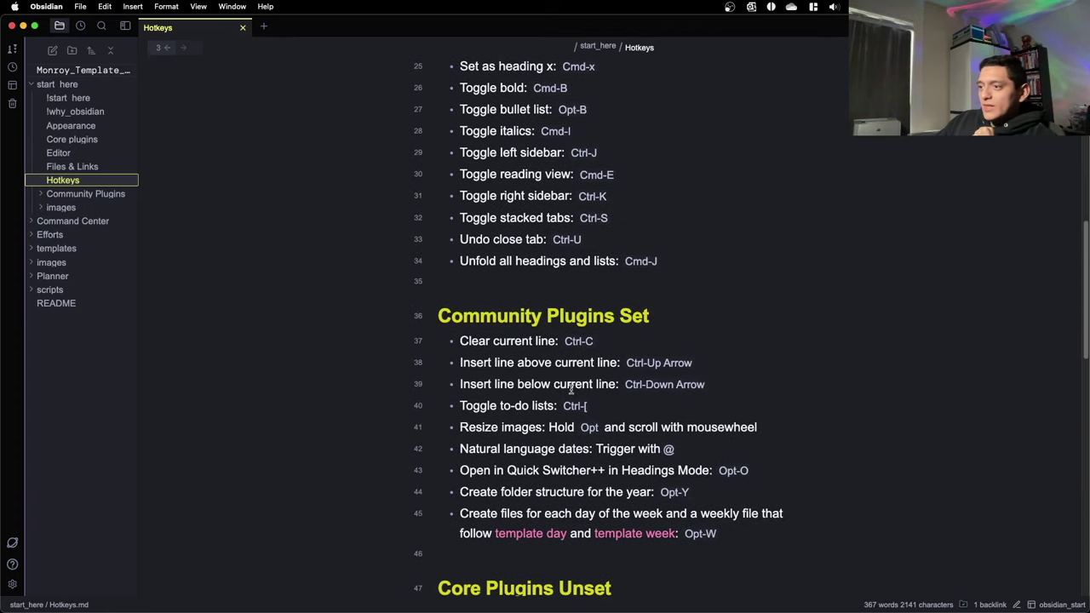
left_click_drag(493, 339, 801, 549)
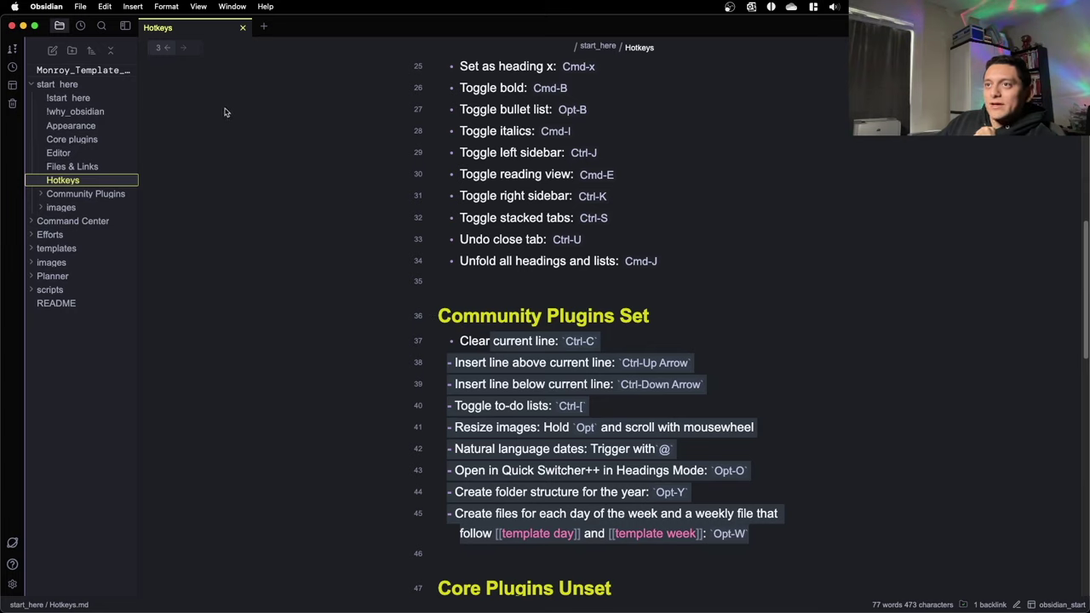
- Navigate back to the !start_here note and open the Core plugins note from its Options checklist
left_click(168, 48)
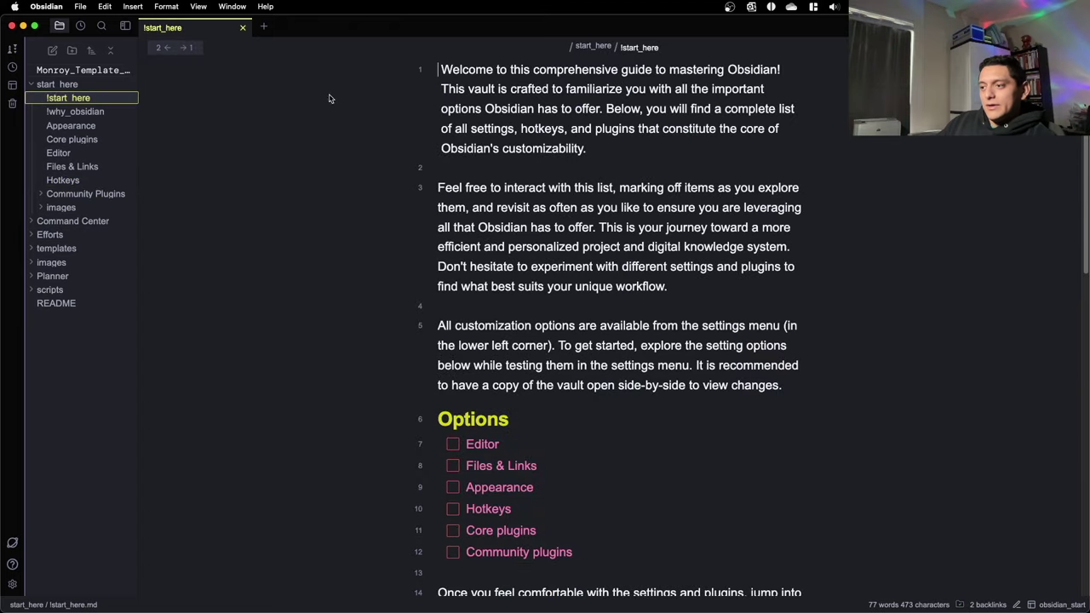
scroll(477, 200, "down", 3)
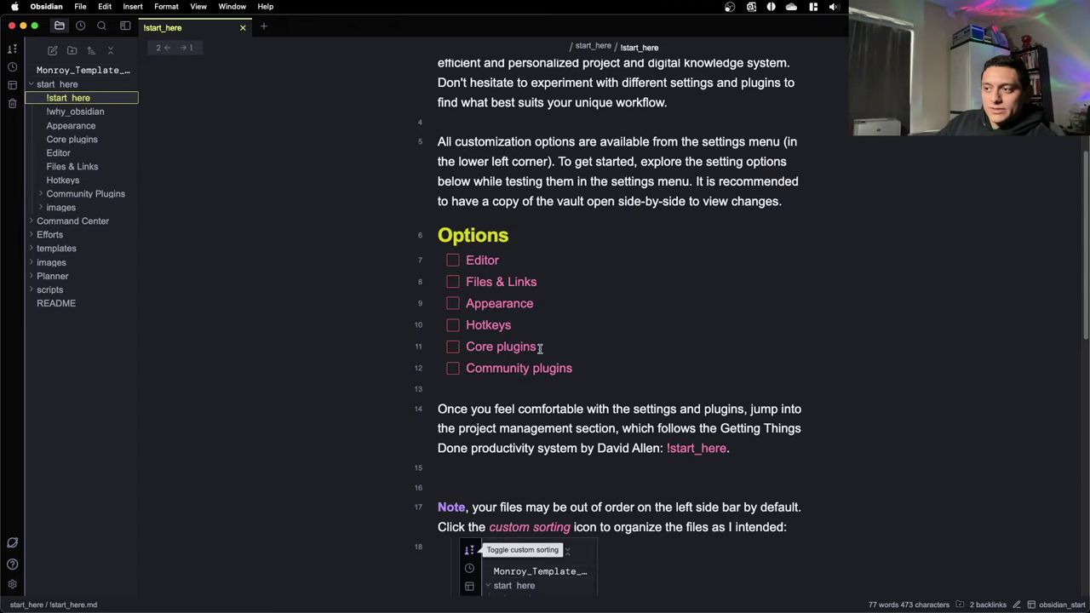
left_click(527, 351)
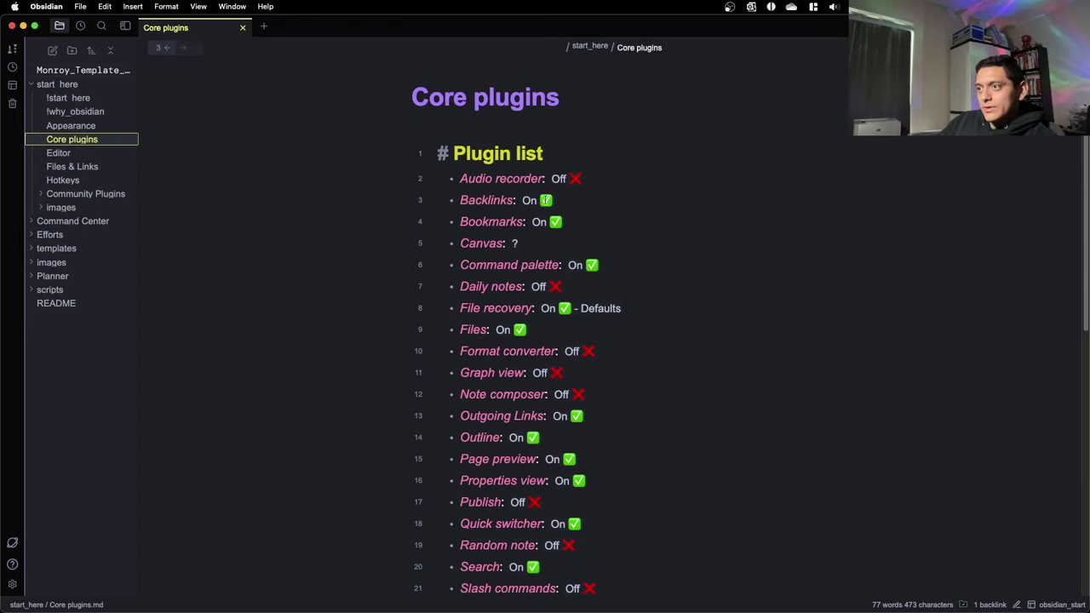
- Examine the on/off states in the Core plugins note's Plugin list and highlight the Slides entry
scroll(494, 256, "down", 5)
scroll(490, 213, "up", 5)
scroll(492, 211, "down", 6)
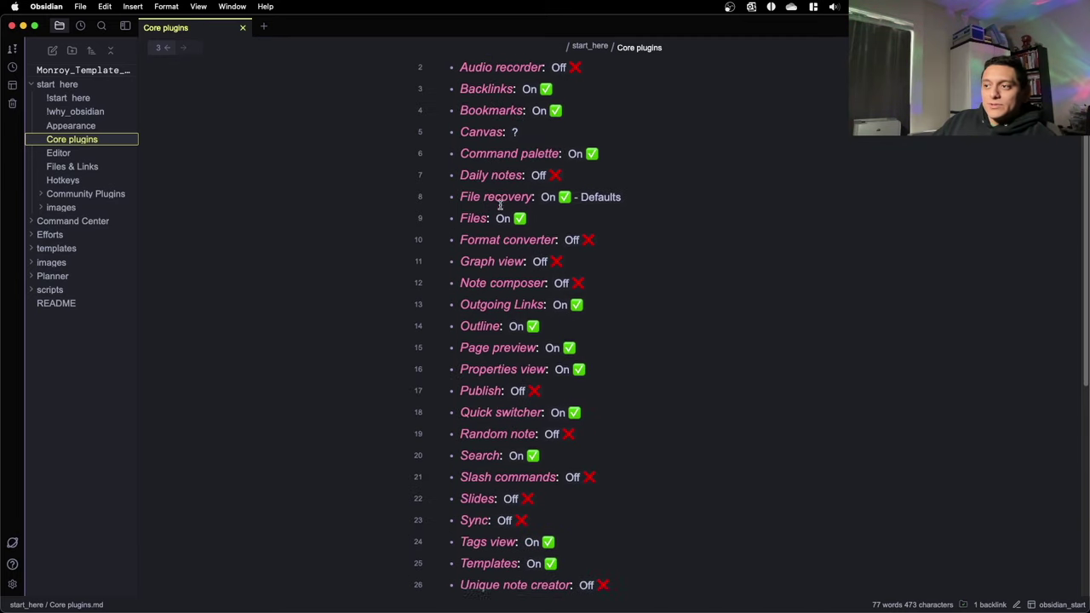
scroll(499, 205, "up", 6)
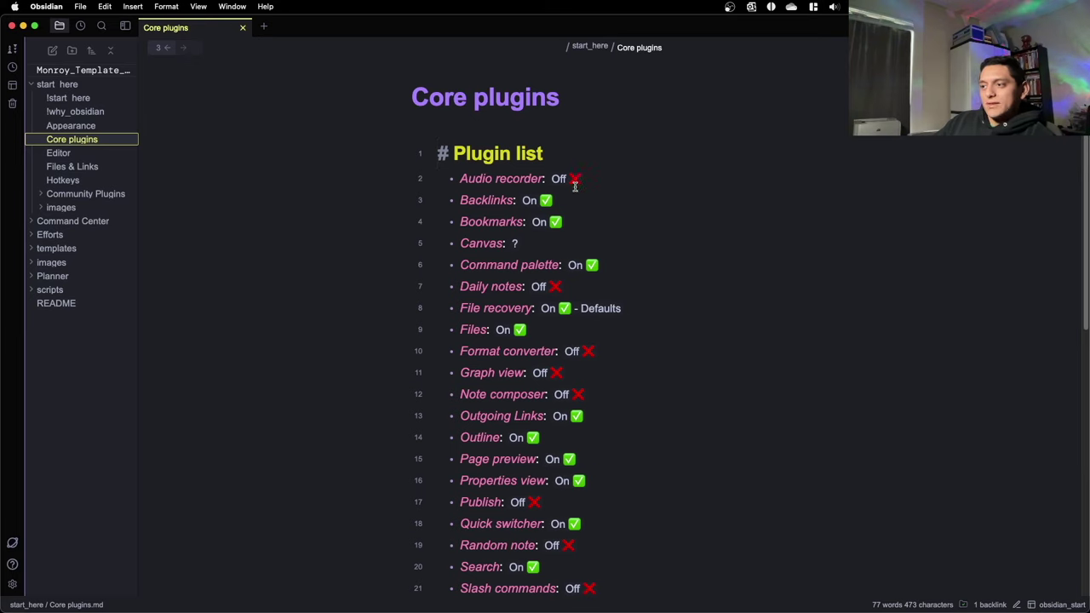
scroll(550, 315, "down", 4)
scroll(550, 315, "down", 4)
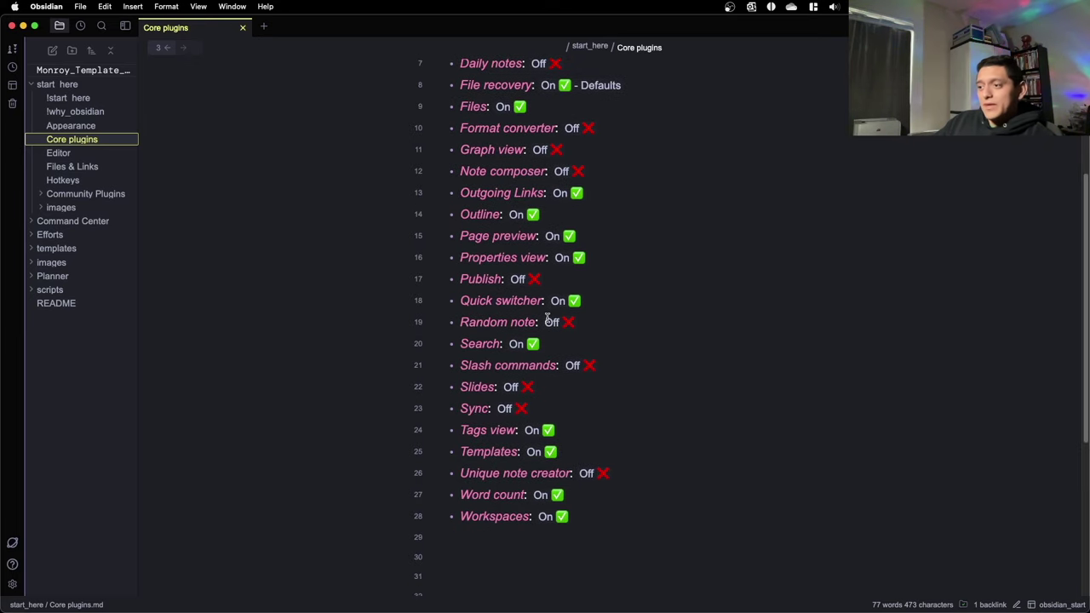
left_click_drag(550, 399, 435, 392)
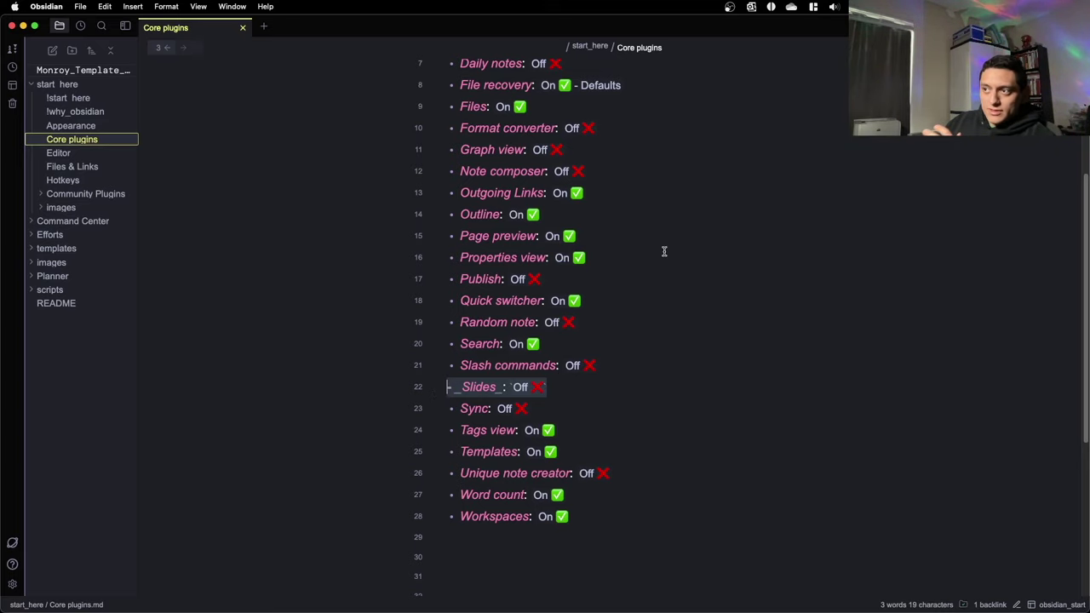
- Highlight the Canvas entry in the Core plugins note, then read through the rest of the Plugin list
scroll(664, 251, "up", 7)
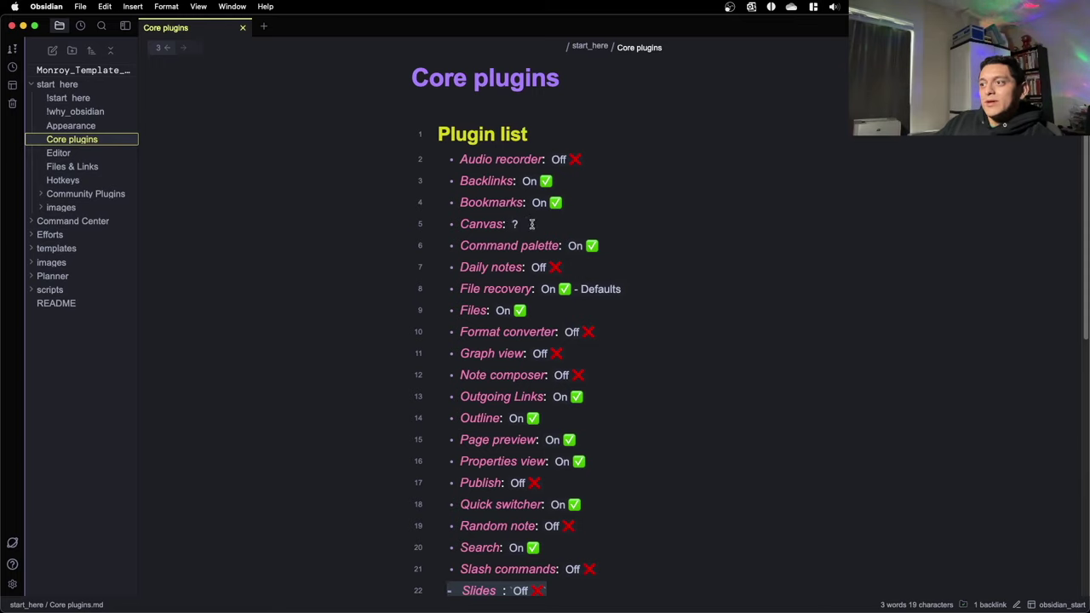
left_click_drag(531, 223, 427, 224)
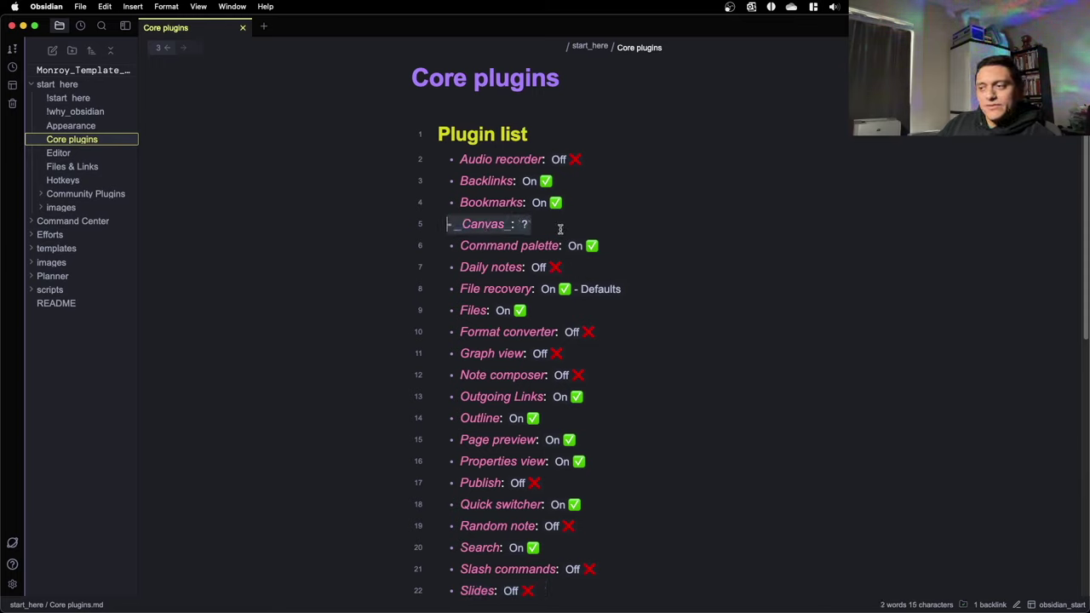
scroll(567, 343, "down", 1)
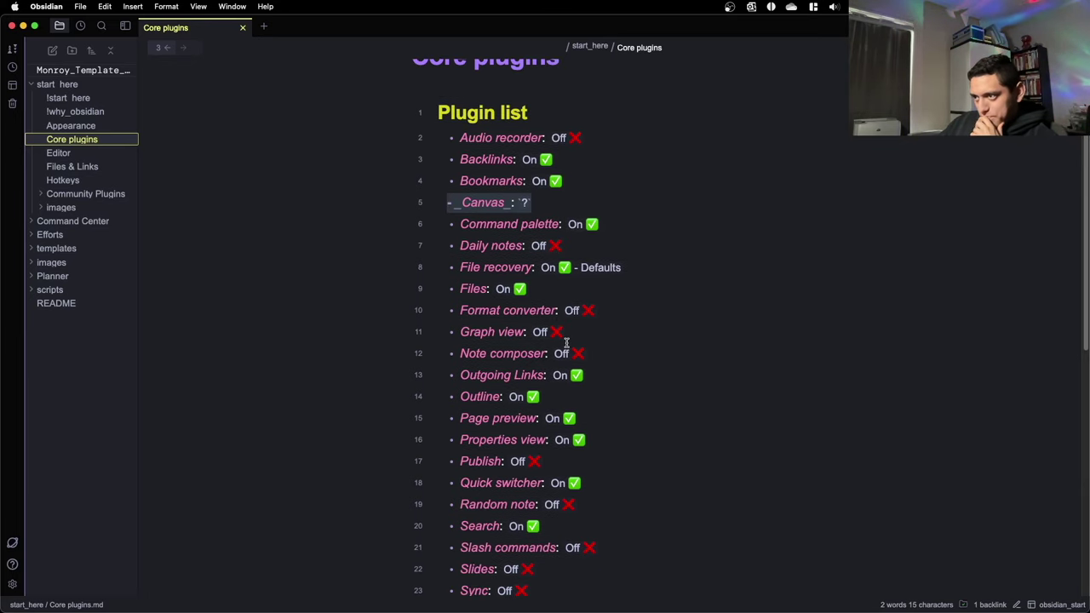
scroll(567, 343, "down", 3)
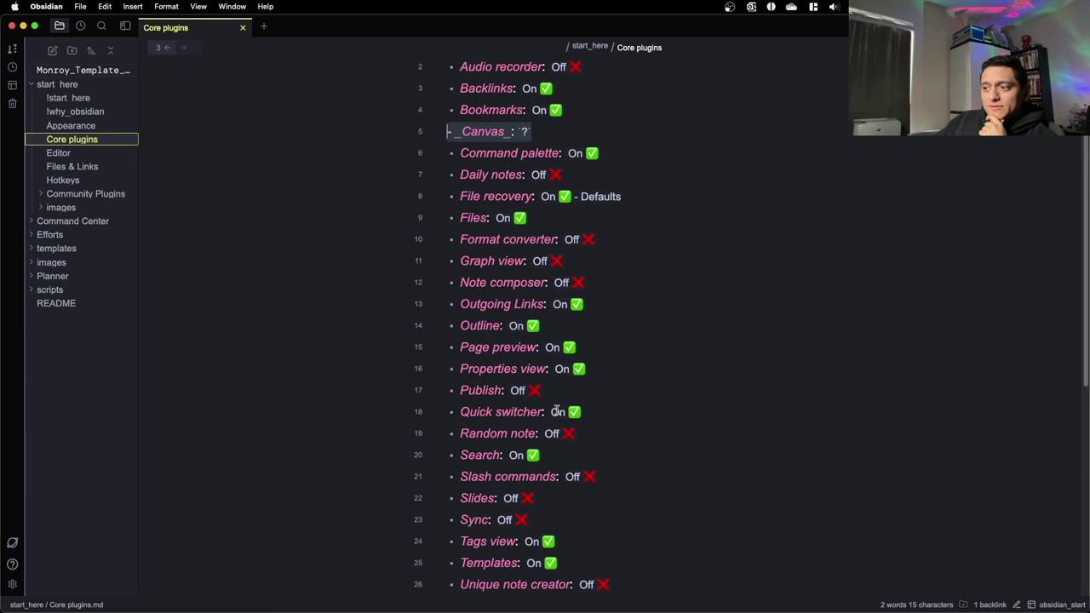
scroll(555, 412, "down", 1)
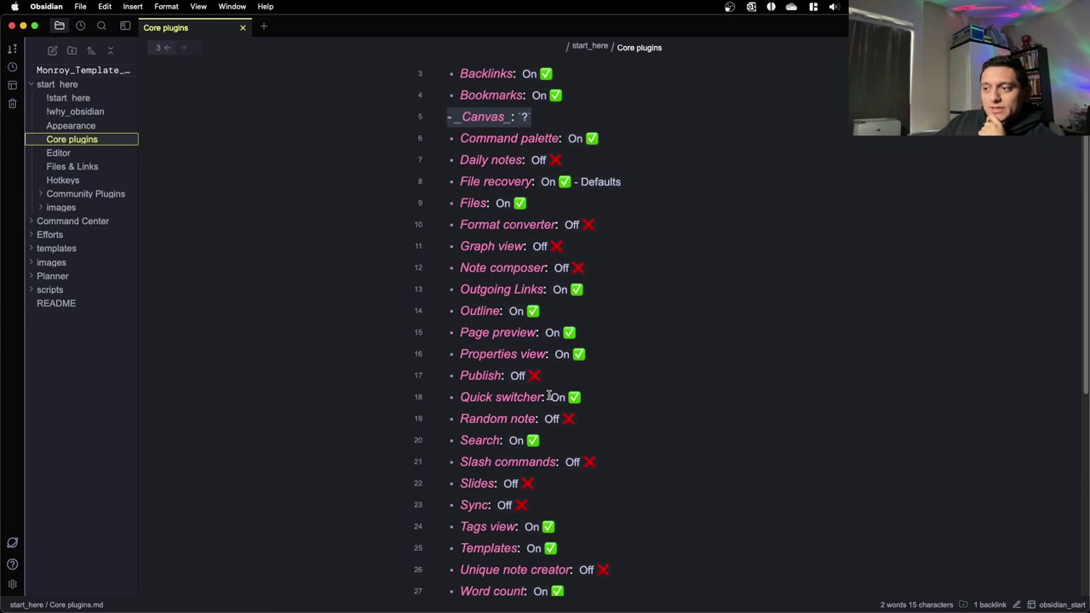
- Return to the !start_here note and open the Community plugins note from its Options checklist
left_click(164, 49)
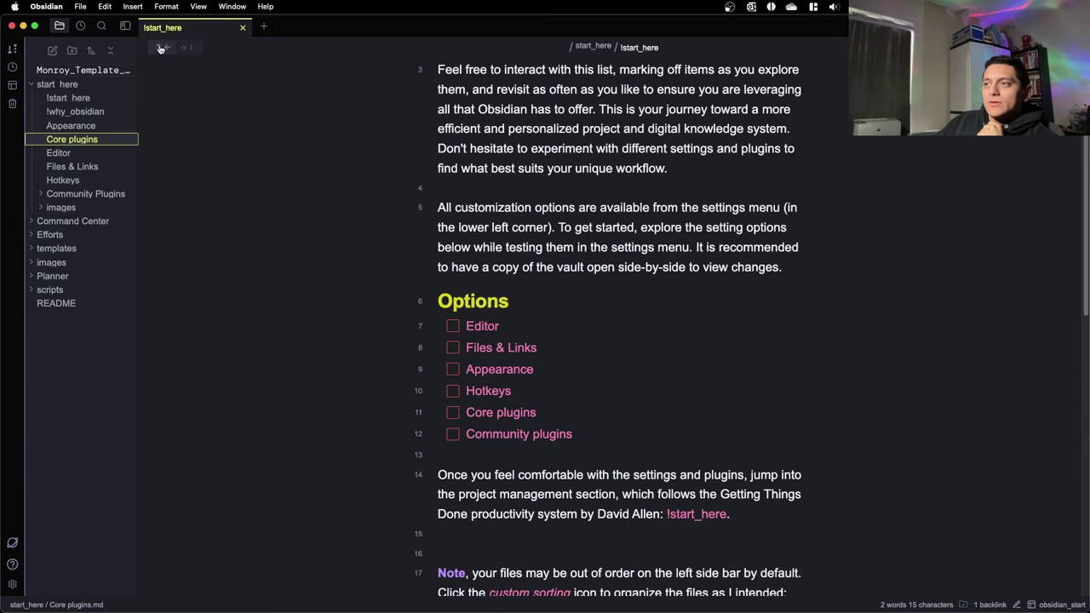
left_click(519, 436)
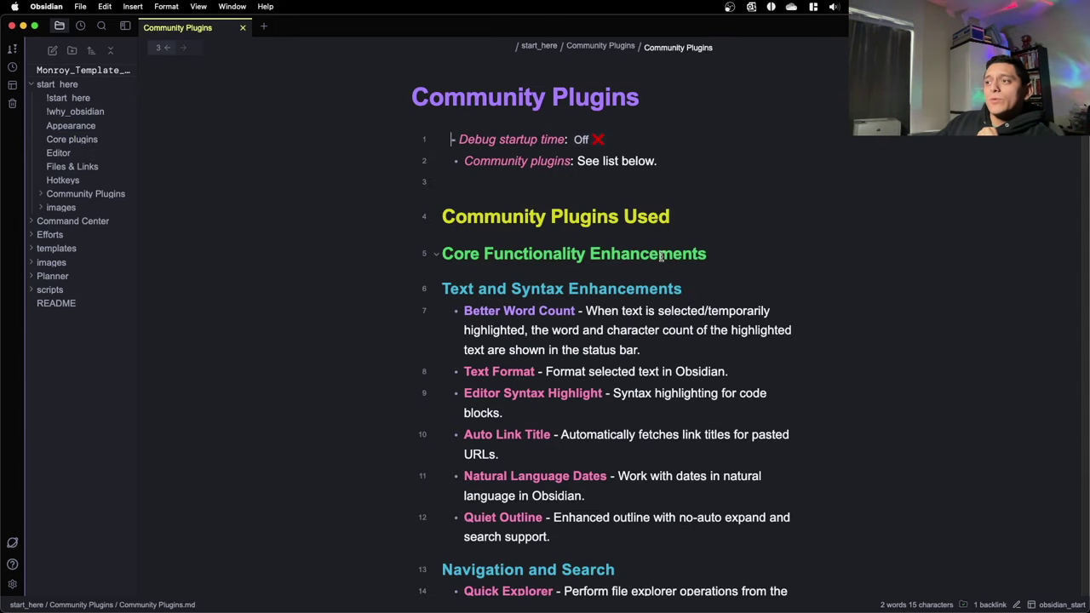
left_click(623, 179)
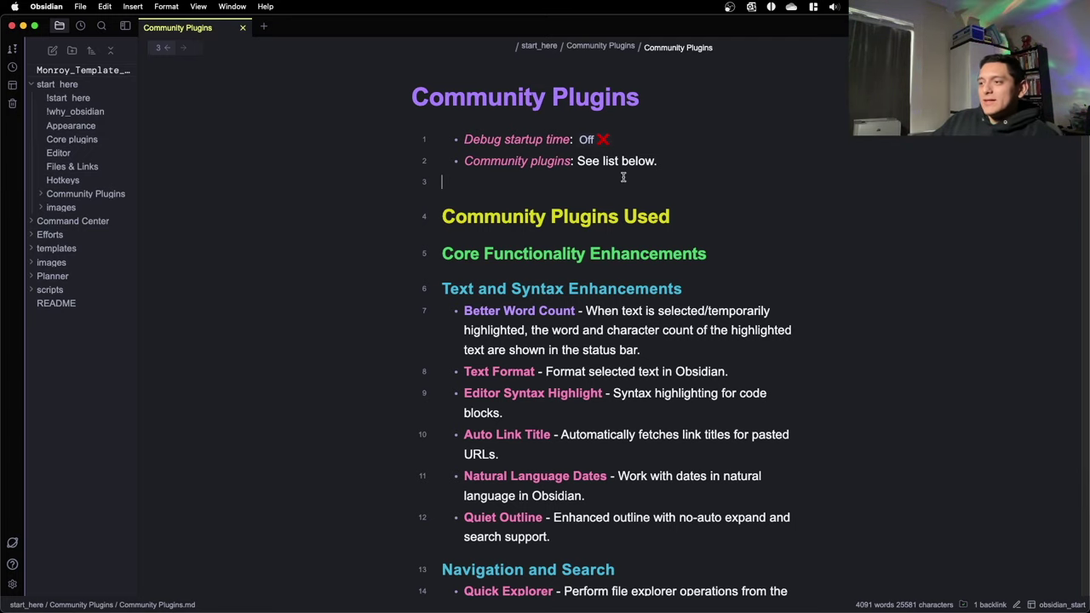
- Review the plugin entries and descriptions under Community Plugins Used, from Text and Syntax Enhancements through Data and Content Management
scroll(623, 177, "down", 3)
scroll(623, 179, "up", 3)
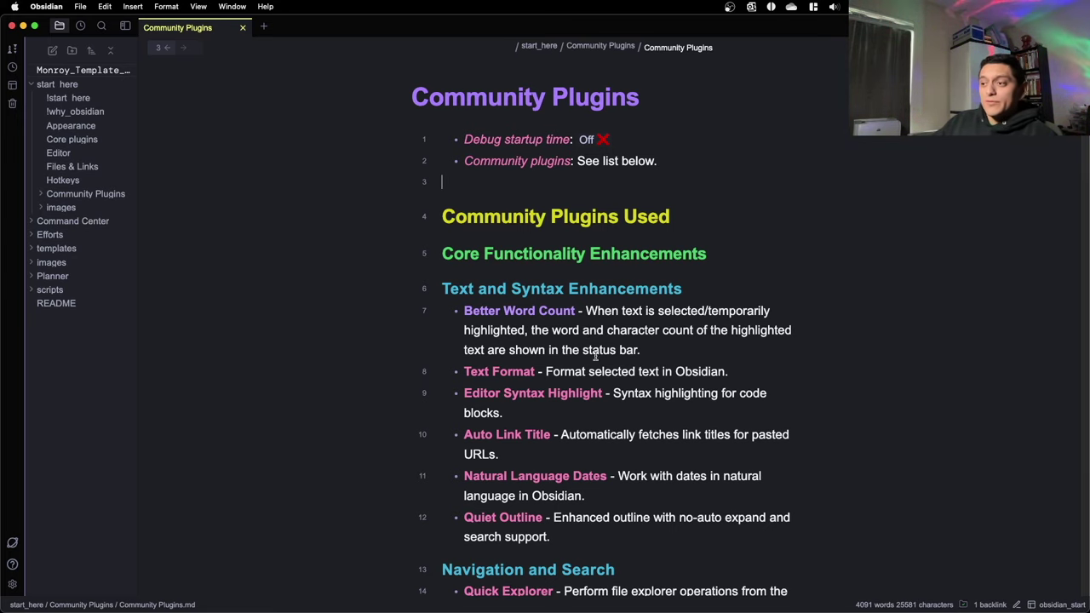
scroll(595, 356, "down", 2)
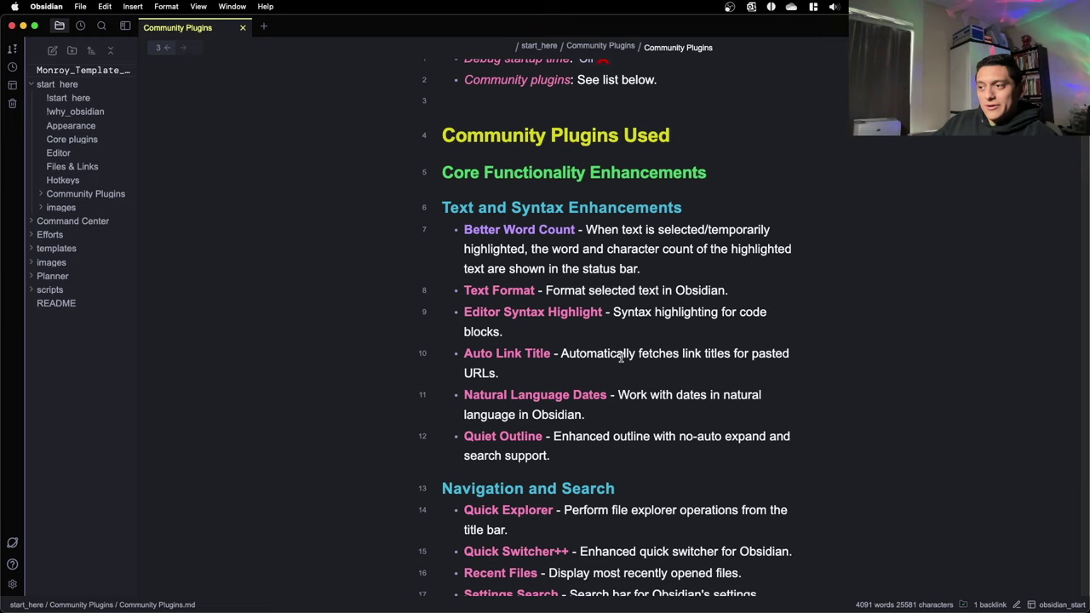
left_click(523, 230)
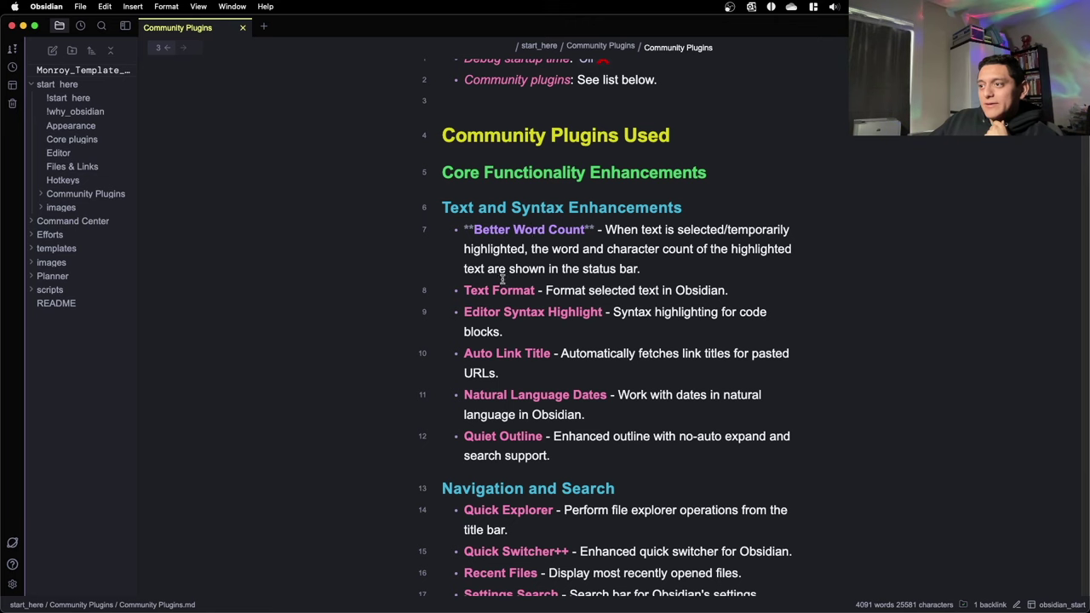
left_click(520, 249)
scroll(510, 235, "down", 3)
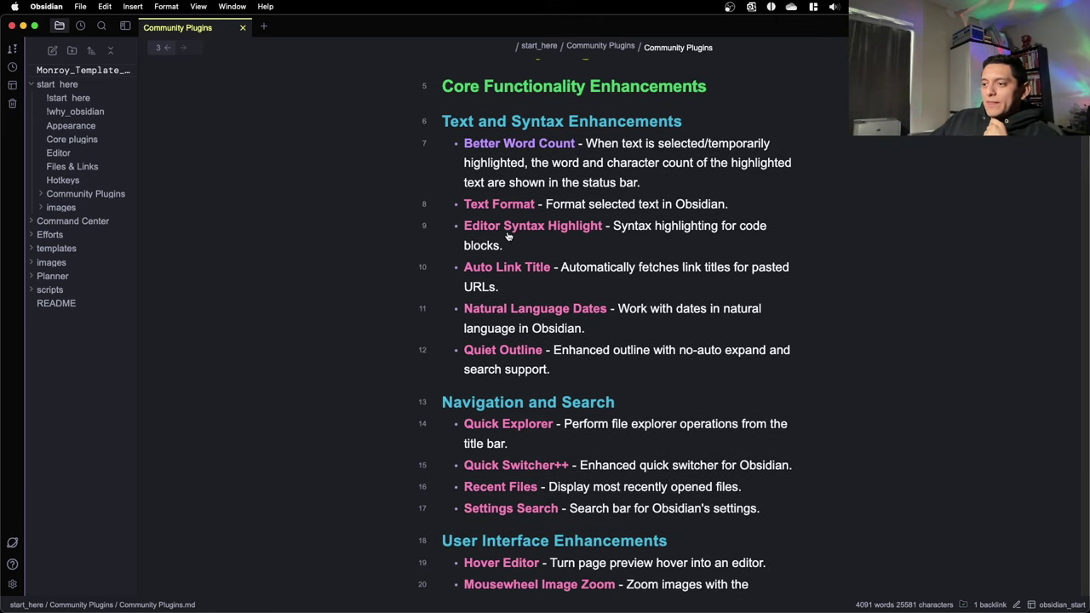
scroll(469, 339, "down", 15)
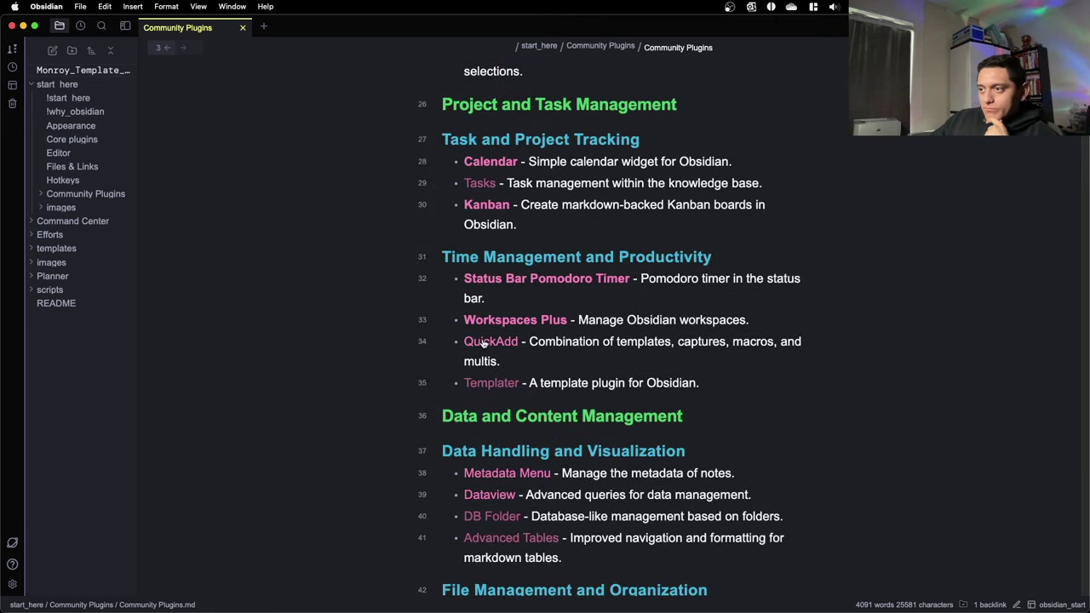
scroll(482, 343, "up", 15)
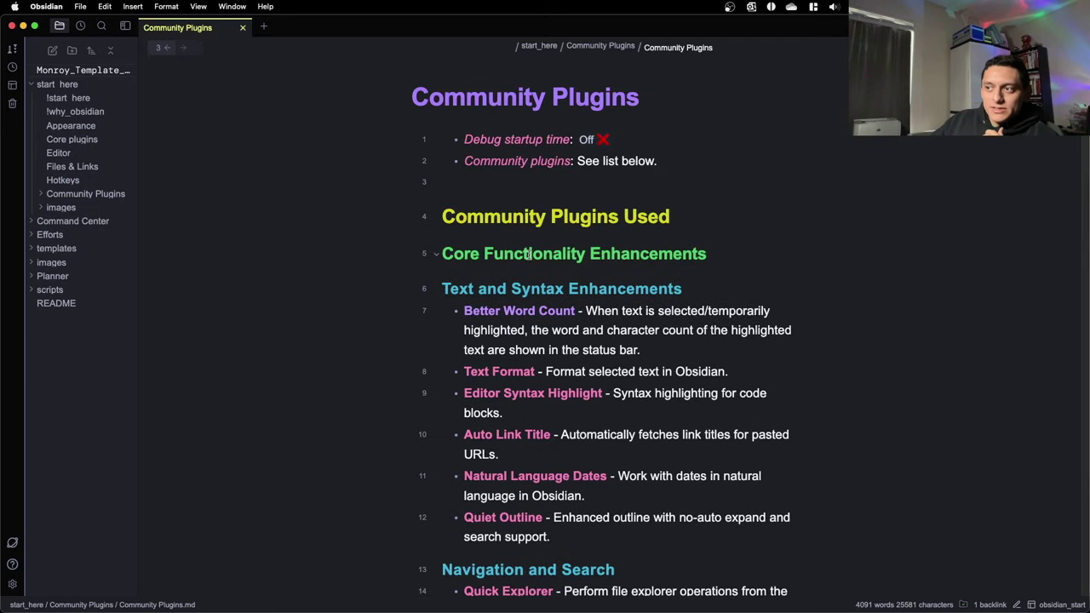
- Collapse the four subsections under Core Functionality Enhancements, from Text and Syntax Enhancements to Hotkeys and Shortcuts
left_click(436, 289)
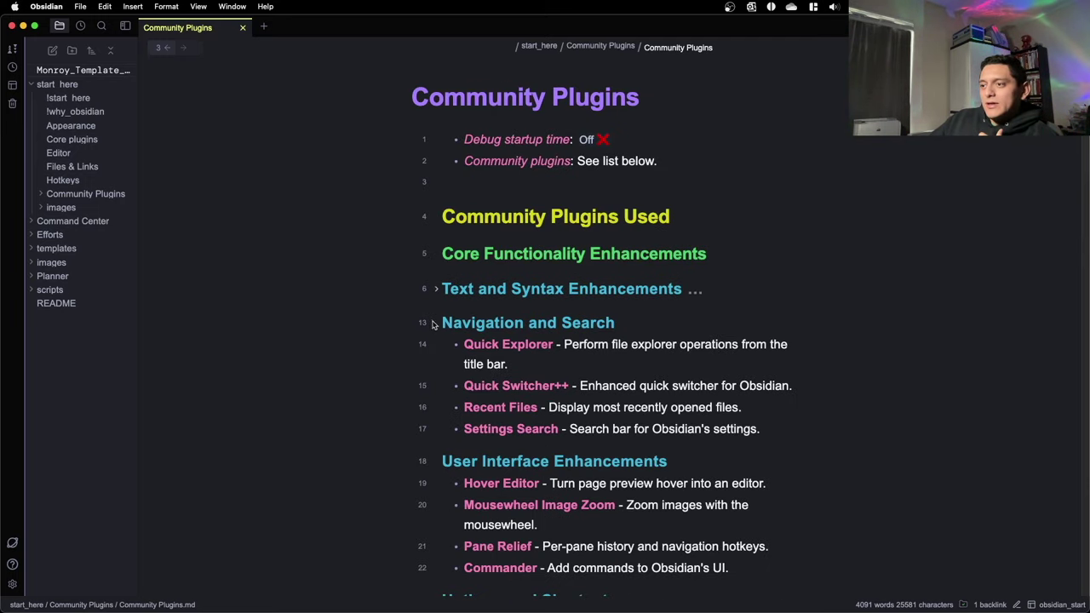
left_click(436, 322)
left_click(436, 356)
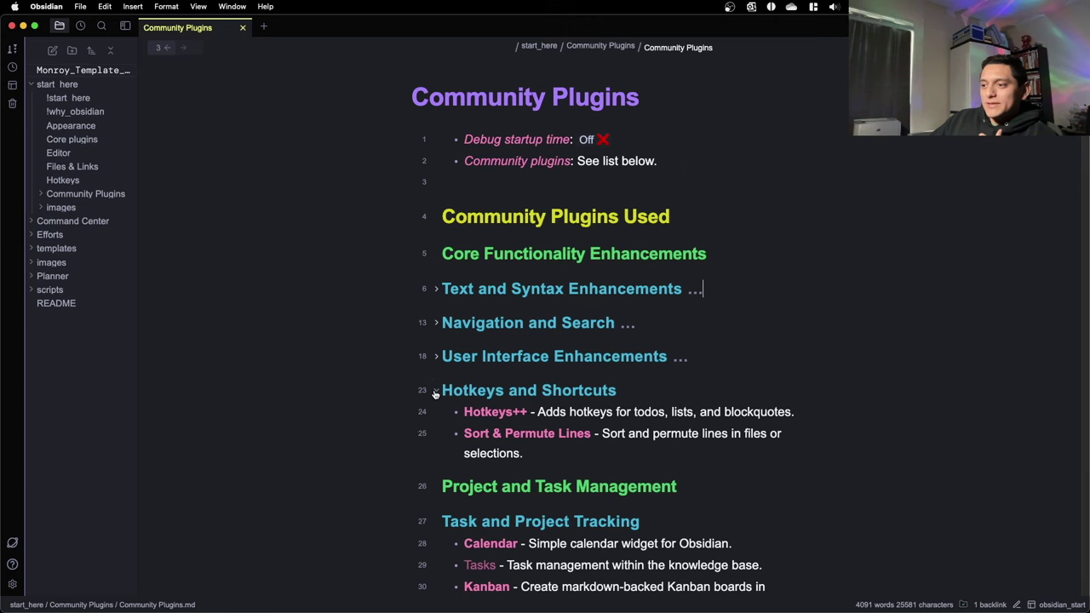
left_click(435, 392)
- Collapse every subsection under Project and Task Management, Data and Content Management, and Enhancements and Utilities
left_click(438, 460)
scroll(440, 463, "down", 3)
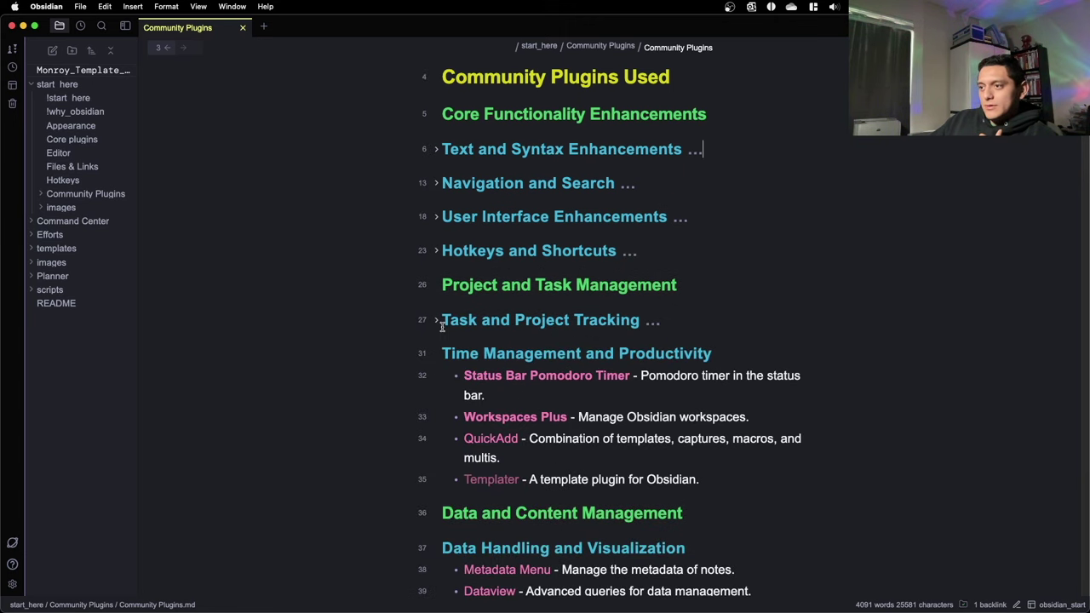
left_click(436, 354)
left_click(436, 425)
scroll(437, 432, "down", 3)
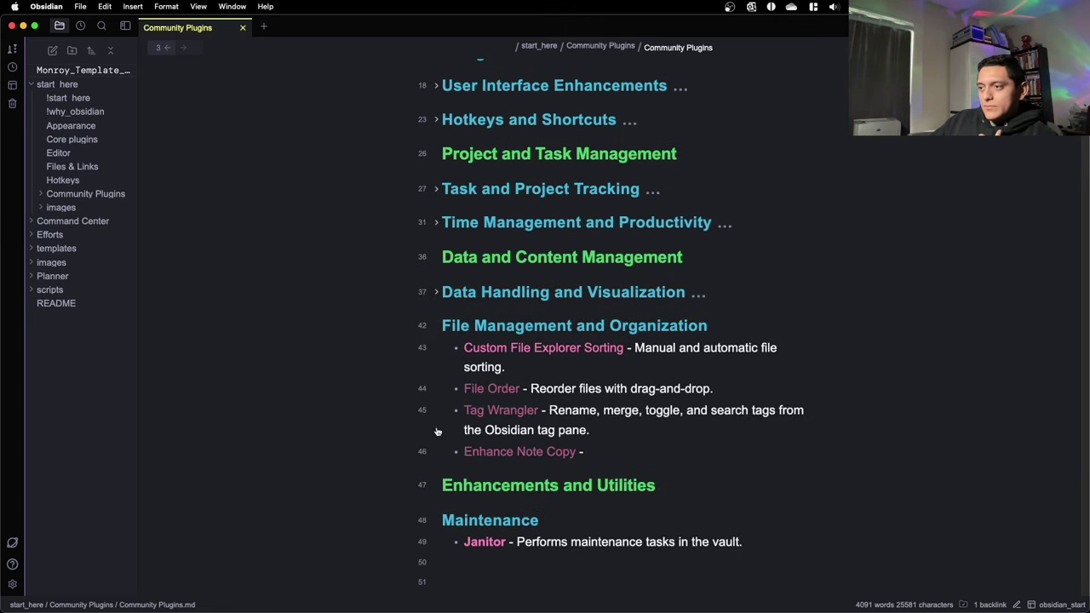
left_click(438, 326)
left_click(437, 392)
- Point out the collapsed headings User Interface Enhancements, Hotkeys and Shortcuts, Task and Project Tracking, and Time Management and Productivity
scroll(443, 393, "up", 3)
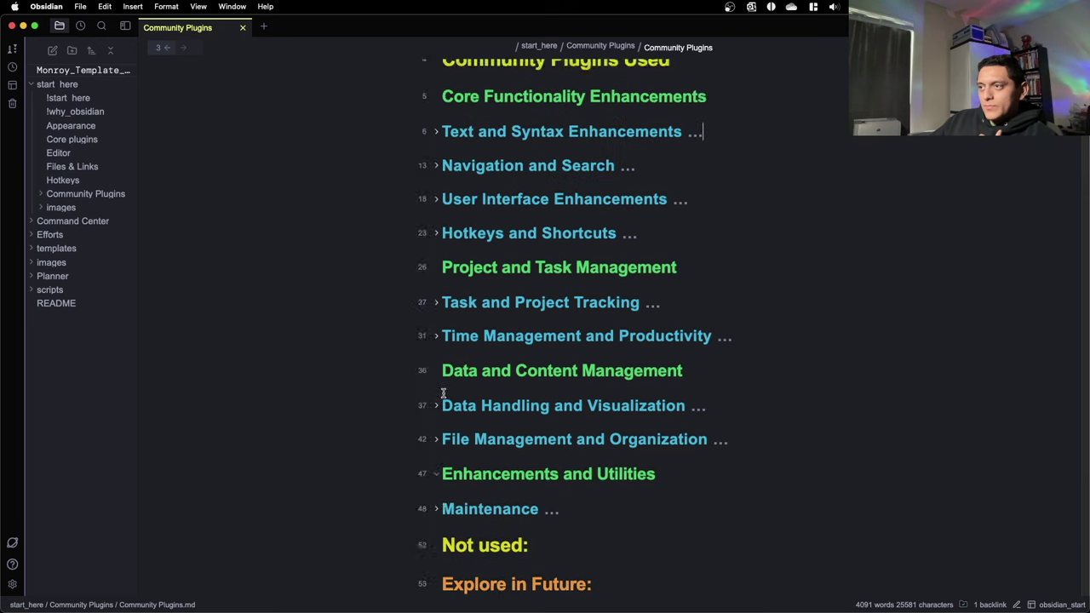
scroll(442, 394, "up", 2)
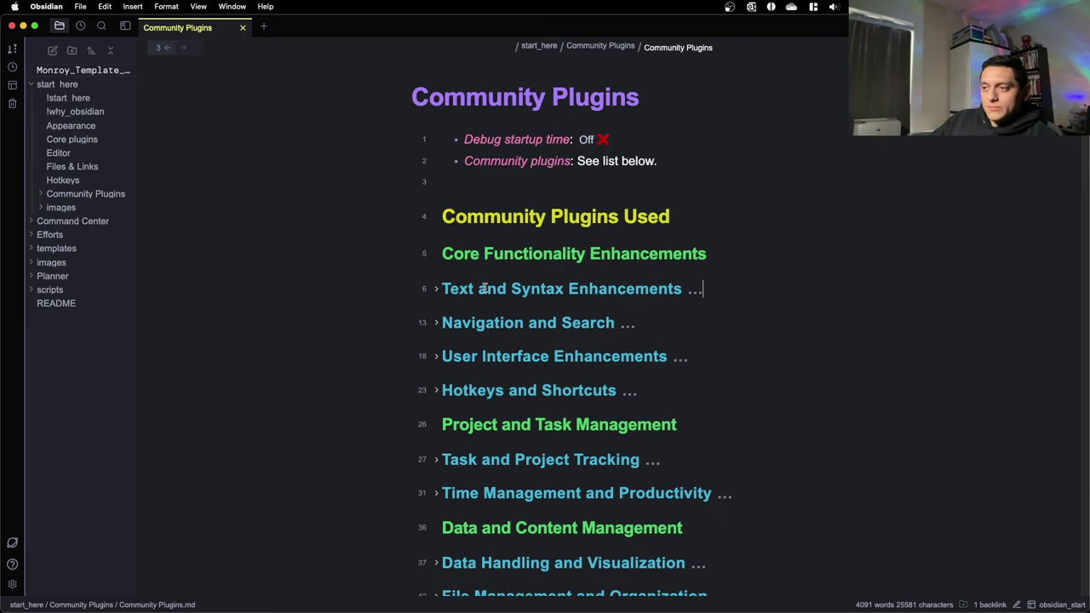
left_click_drag(461, 356, 665, 356)
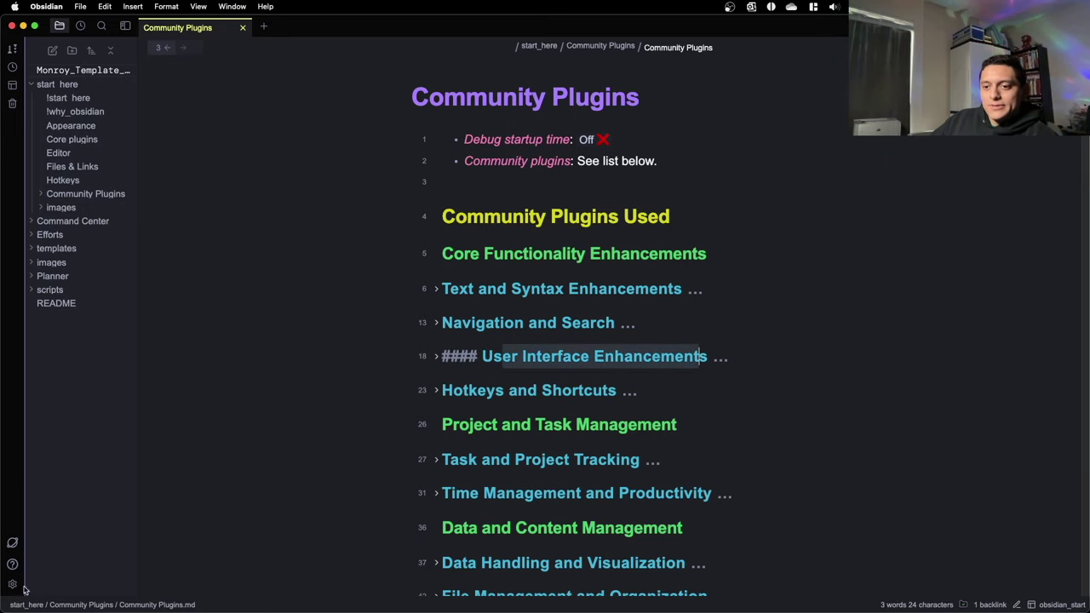
scroll(524, 282, "down", 3)
left_click(517, 283)
scroll(517, 283, "down", 1)
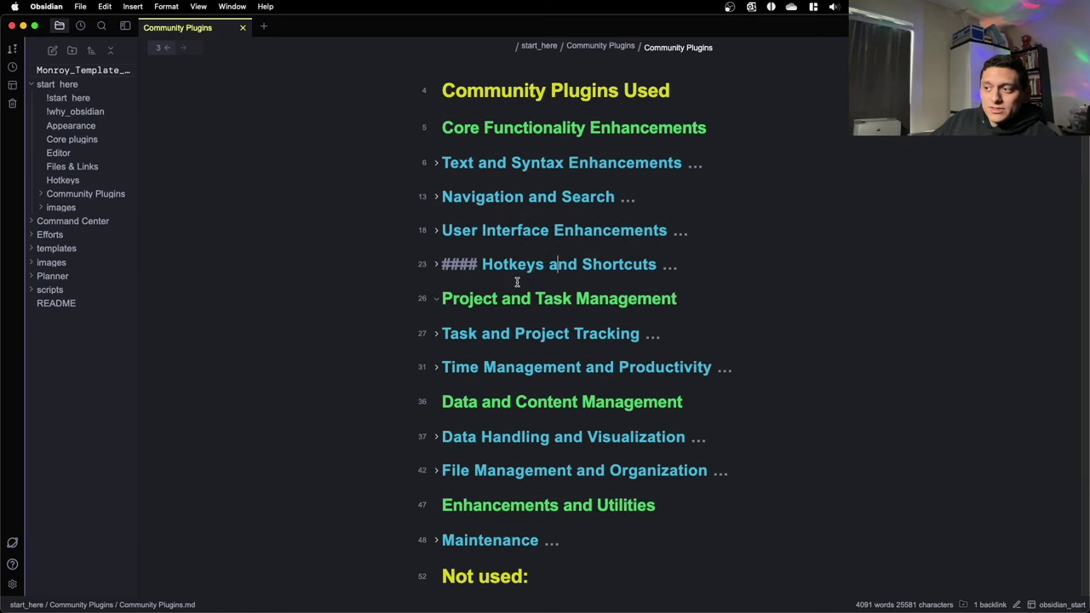
scroll(516, 282, "down", 1)
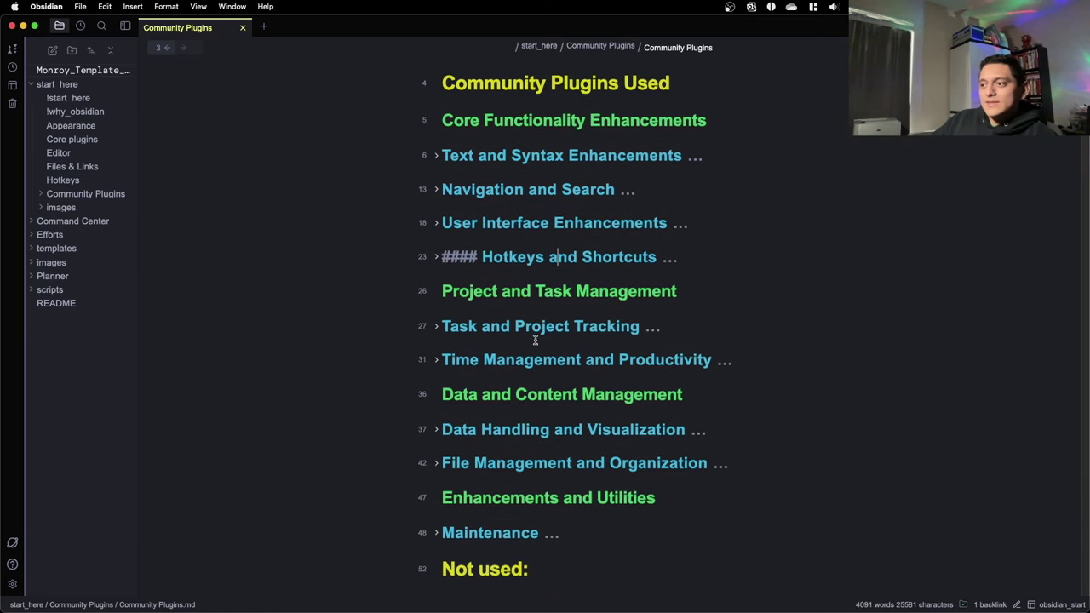
left_click(489, 320)
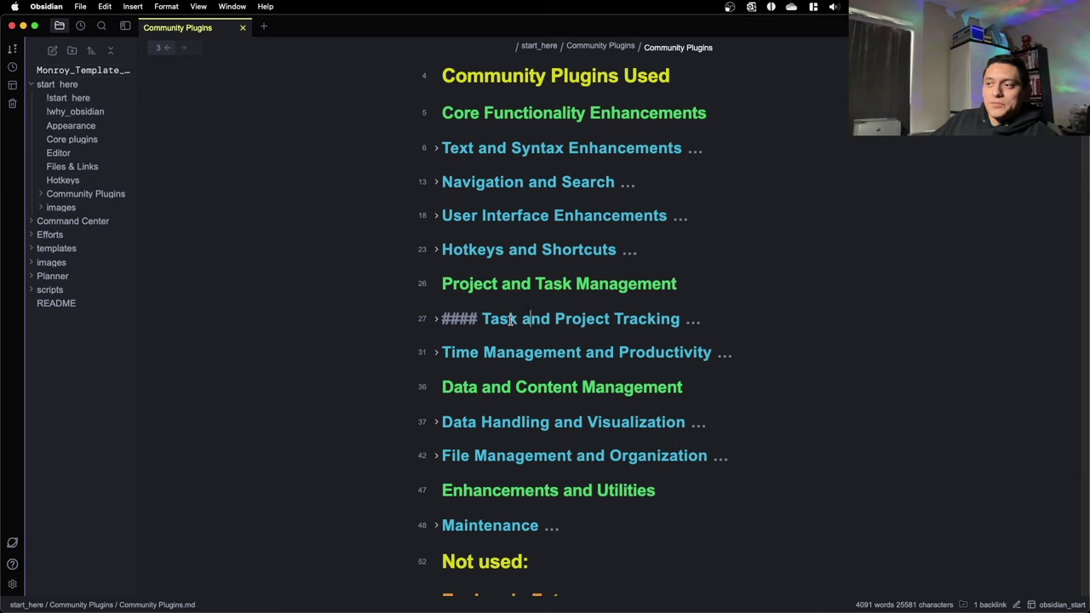
left_click(457, 354)
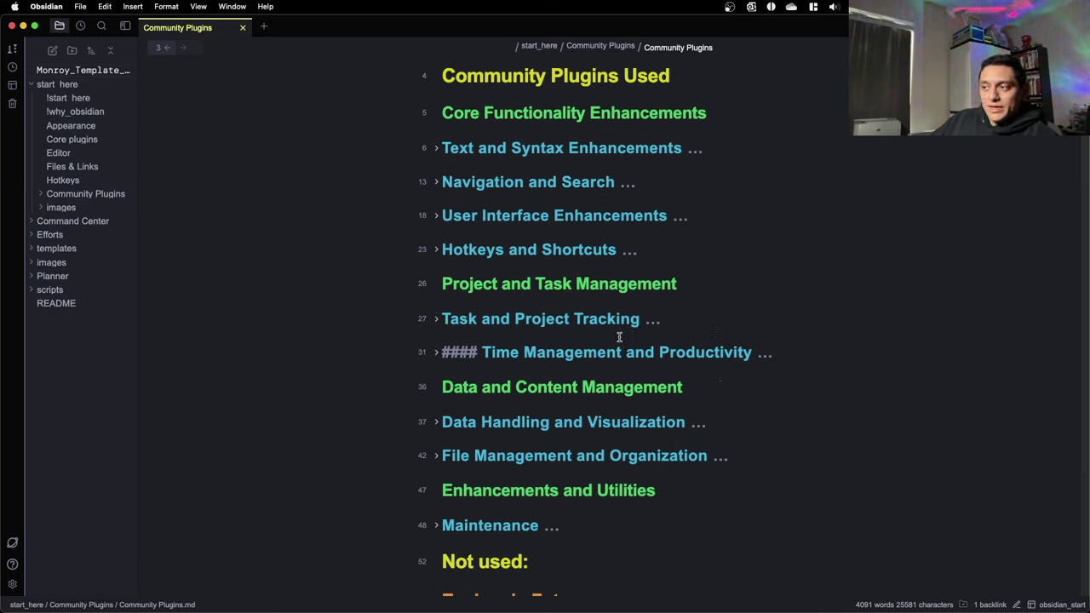
- Review the Explore in Future plugins under Not used and highlight the word Charts in the Obsidian Charts entry
scroll(685, 344, "down", 1)
scroll(558, 340, "down", 3)
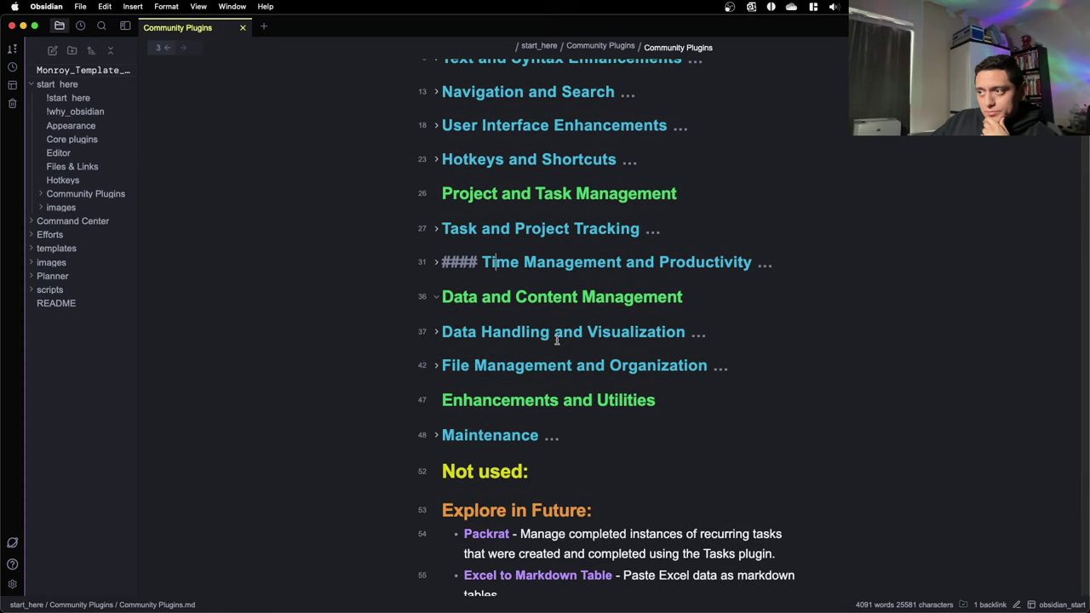
scroll(465, 315, "down", 2)
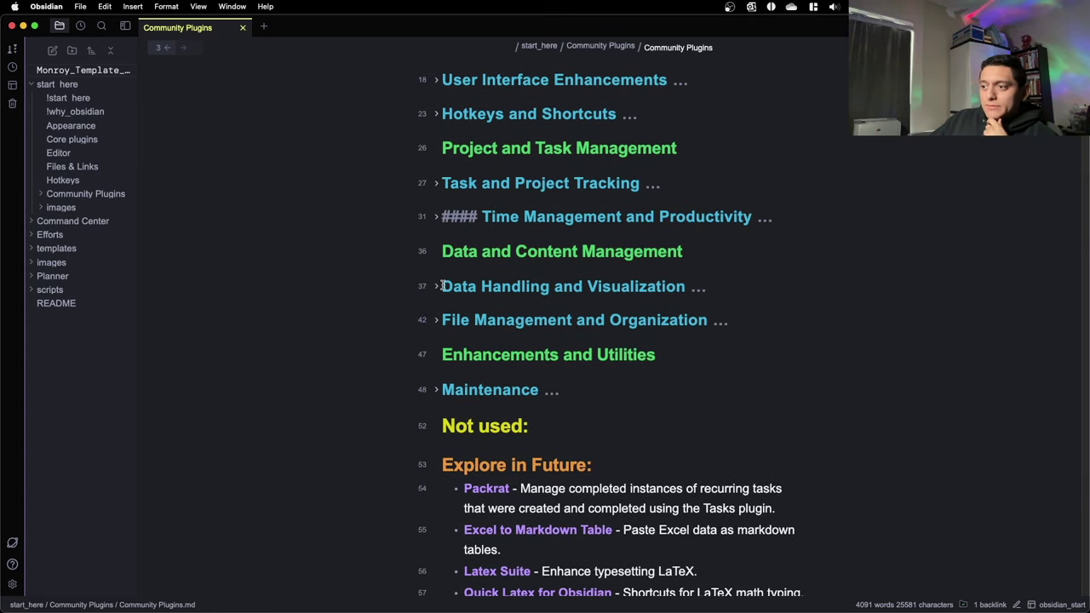
scroll(442, 286, "down", 5)
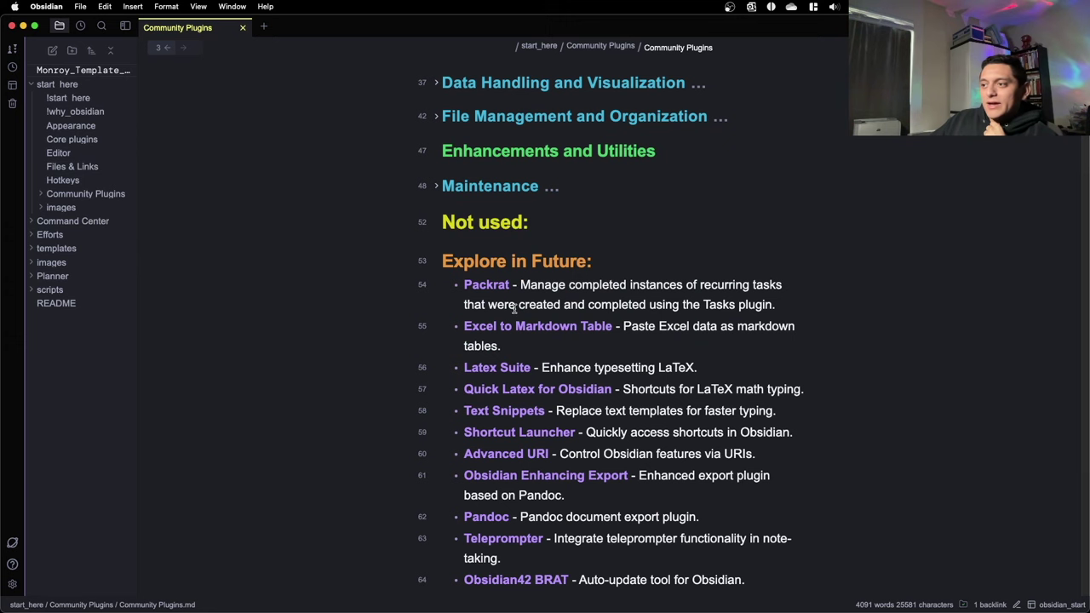
scroll(500, 278, "down", 4)
scroll(559, 451, "down", 4)
scroll(557, 455, "up", 7)
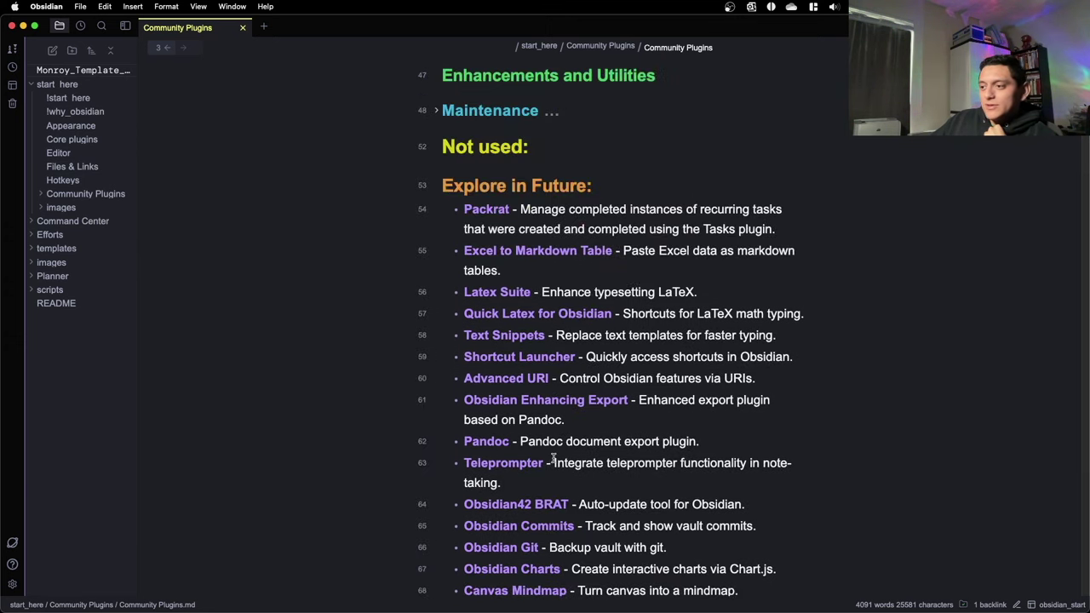
scroll(536, 431, "down", 5)
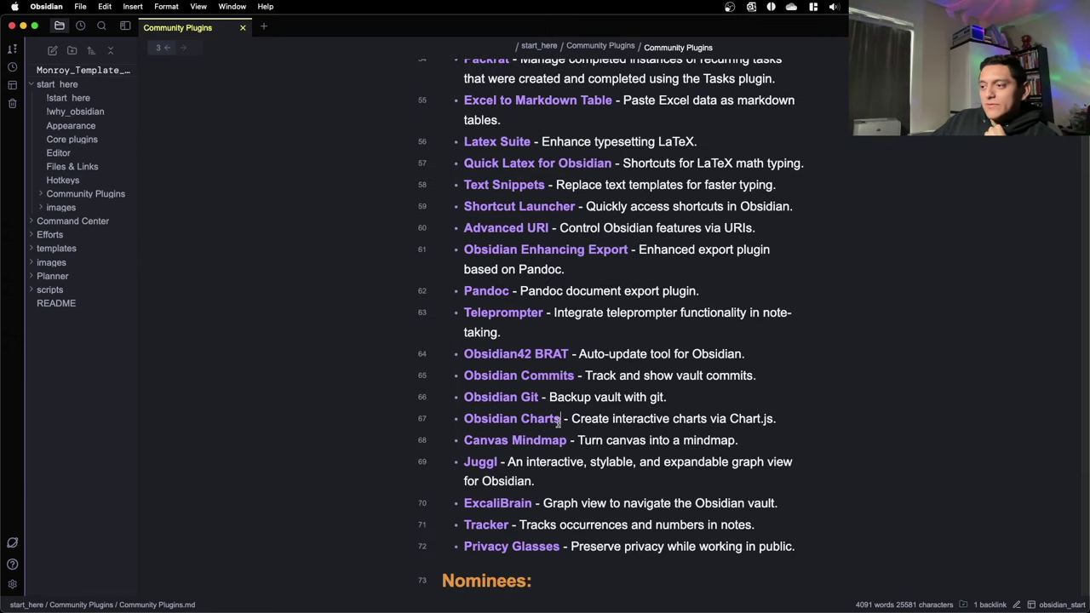
double_click(558, 420)
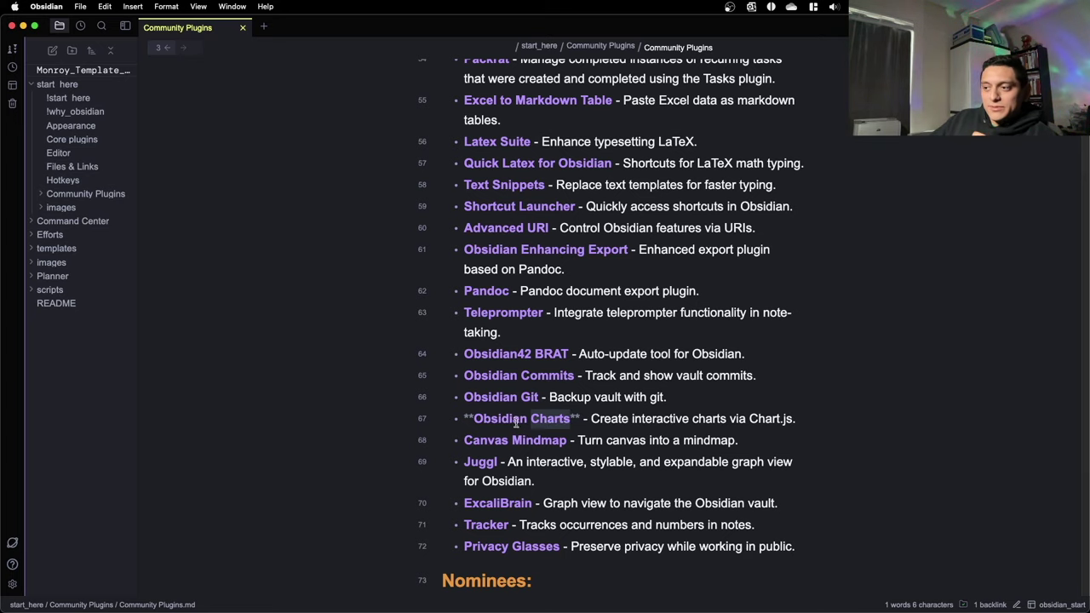
- Highlight the ExcaliBrain entry in the Explore in Future list and look back over the entries above it
scroll(539, 407, "down", 1)
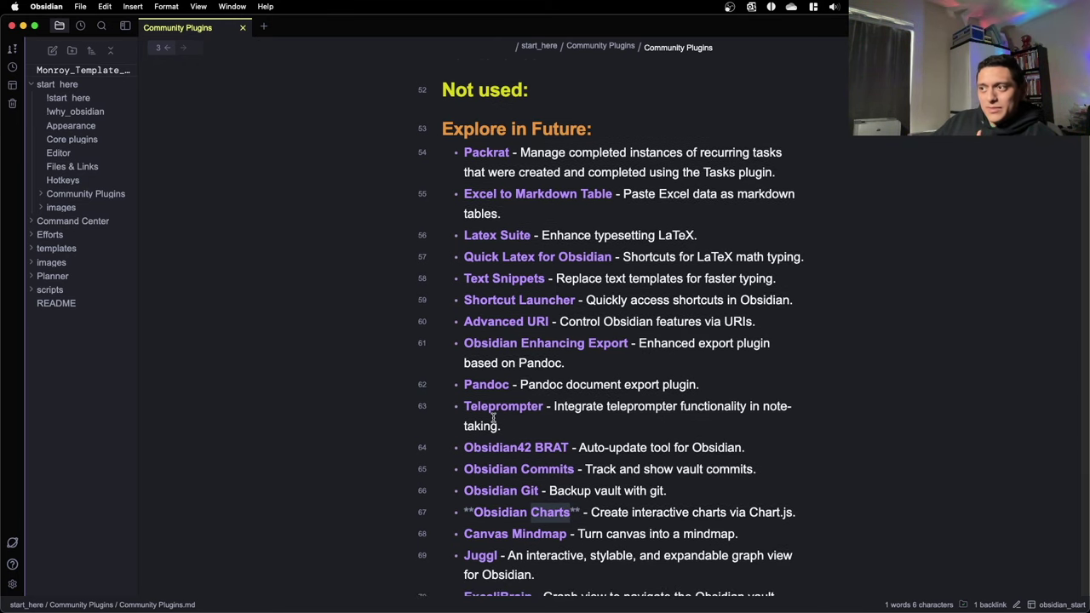
scroll(511, 410, "down", 6)
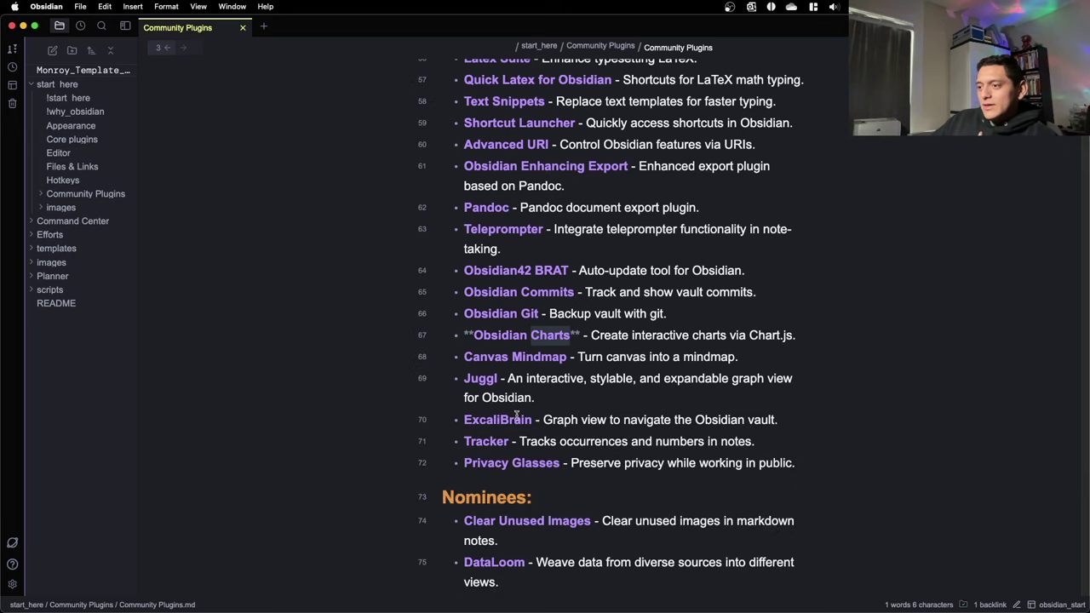
double_click(514, 419)
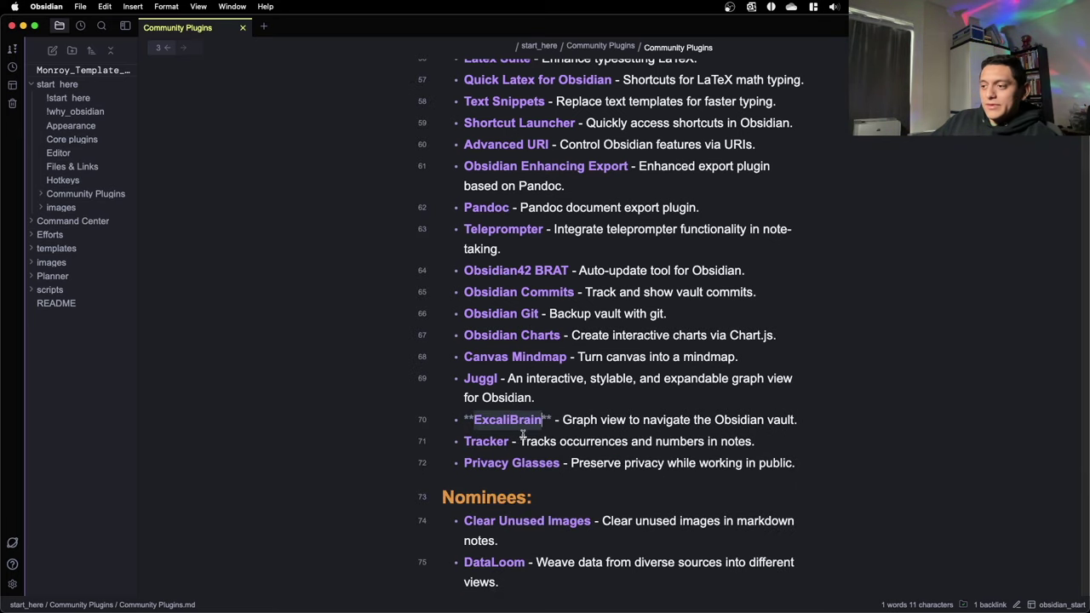
scroll(533, 430, "up", 6)
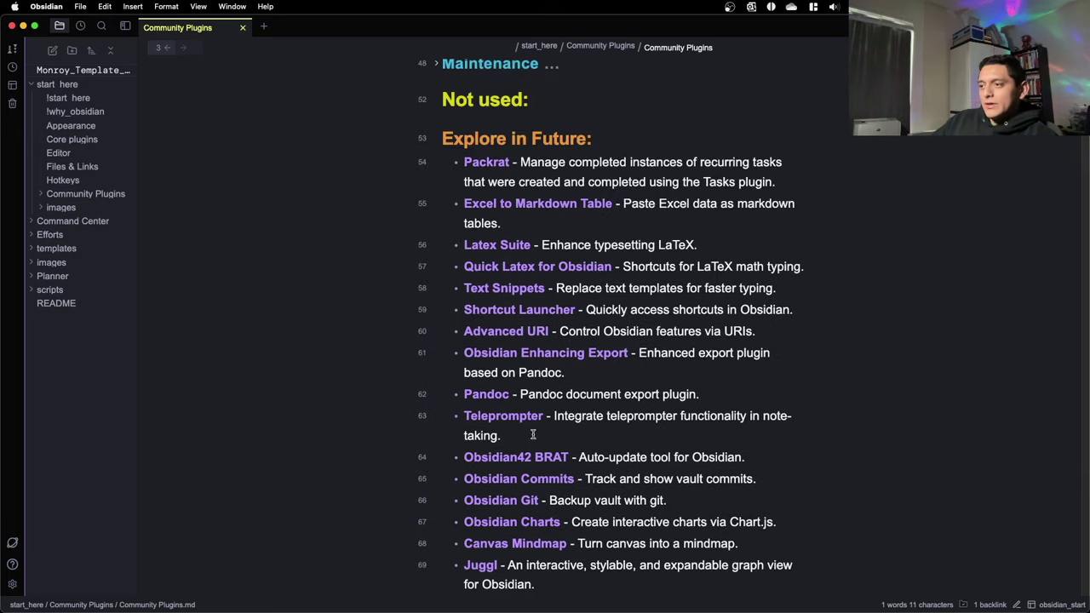
- Collapse the Explore in Future and Nominees sections, highlighting the Nominees entries from Clear Unused Images to Automatic Table of Contents before folding them
left_click(437, 139)
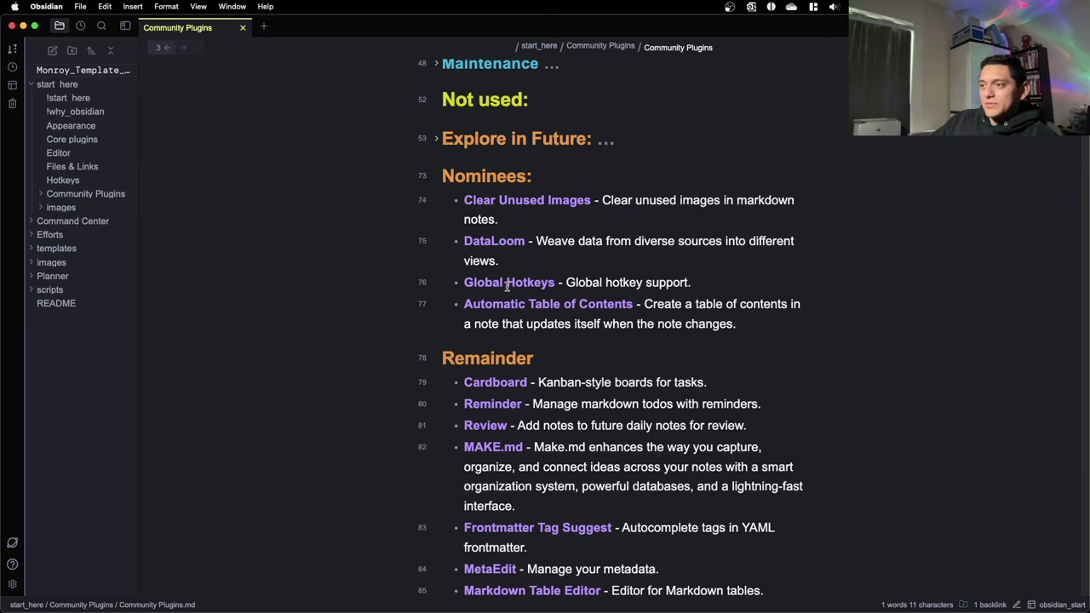
left_click_drag(523, 322, 452, 199)
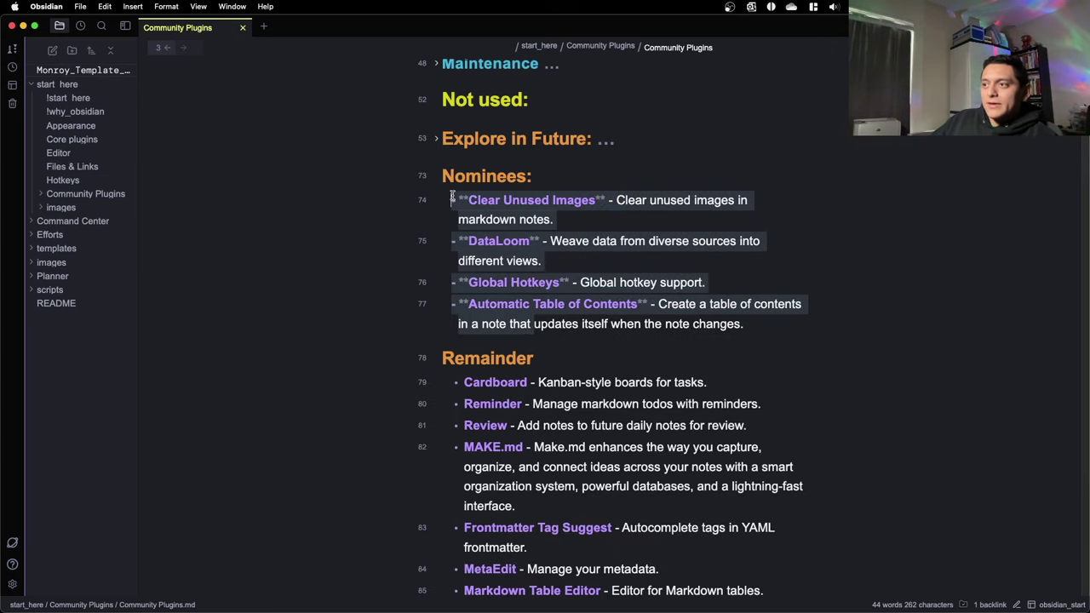
left_click(436, 177)
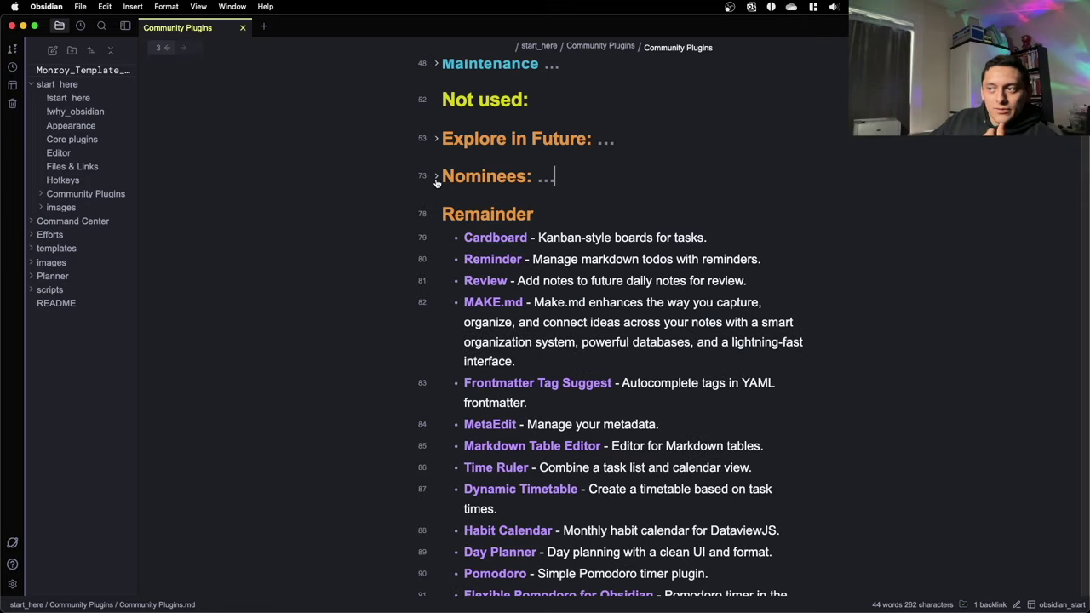
- Review the unused plugins listed under Remainder and collapse that section
scroll(493, 384, "down", 10)
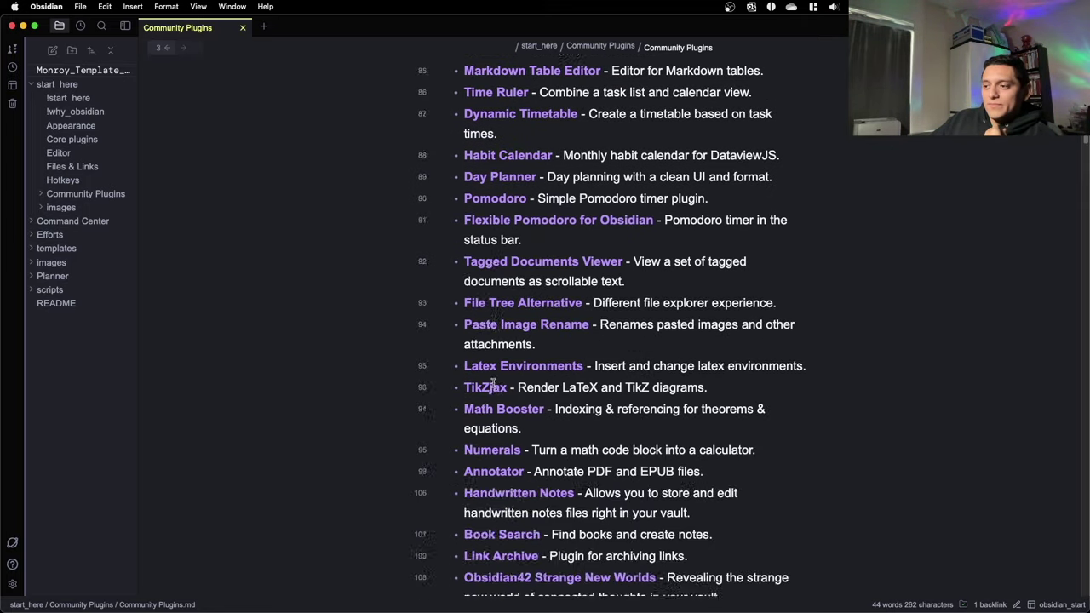
scroll(492, 385, "down", 20)
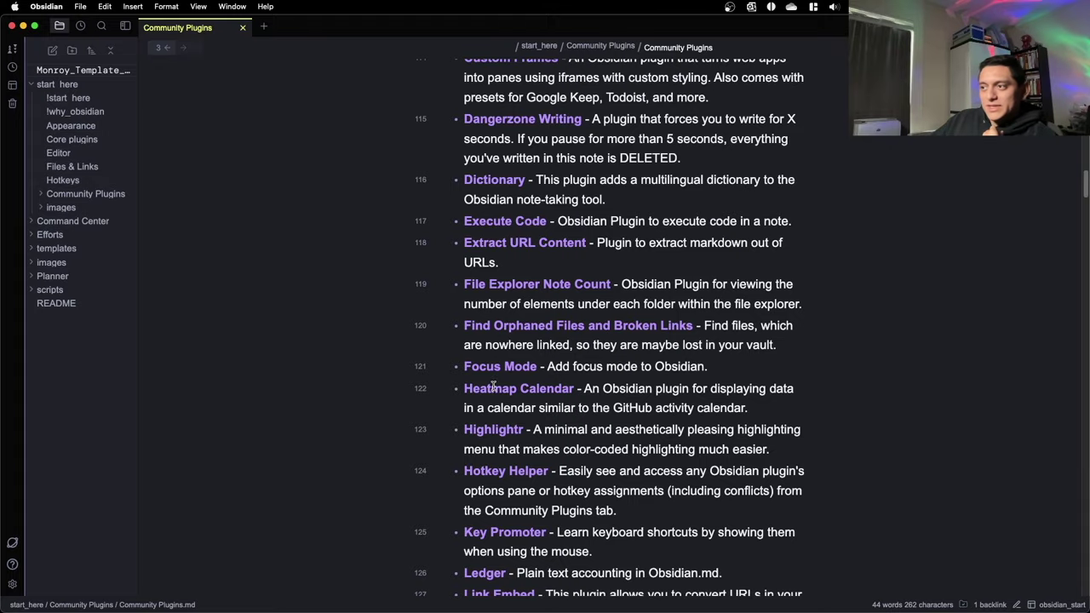
scroll(493, 386, "down", 20)
scroll(492, 386, "down", 10)
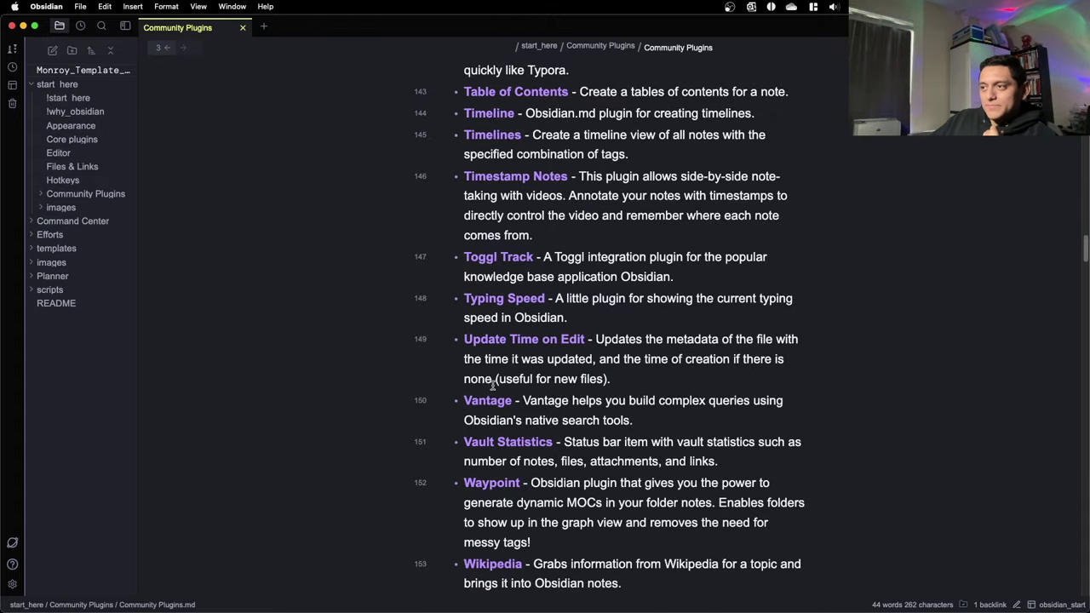
scroll(493, 386, "up", 20)
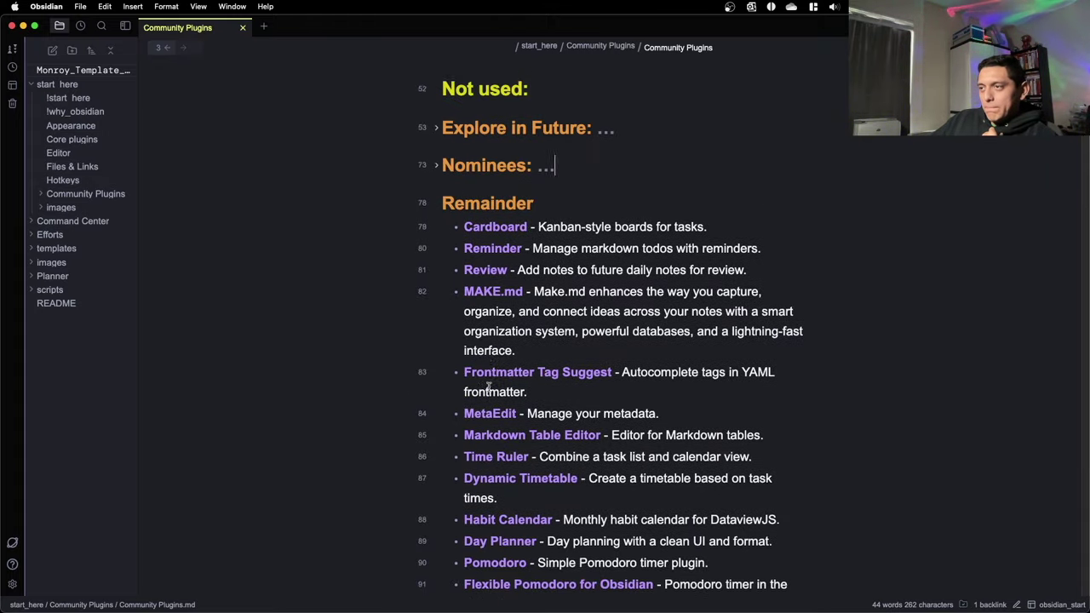
left_click(435, 226)
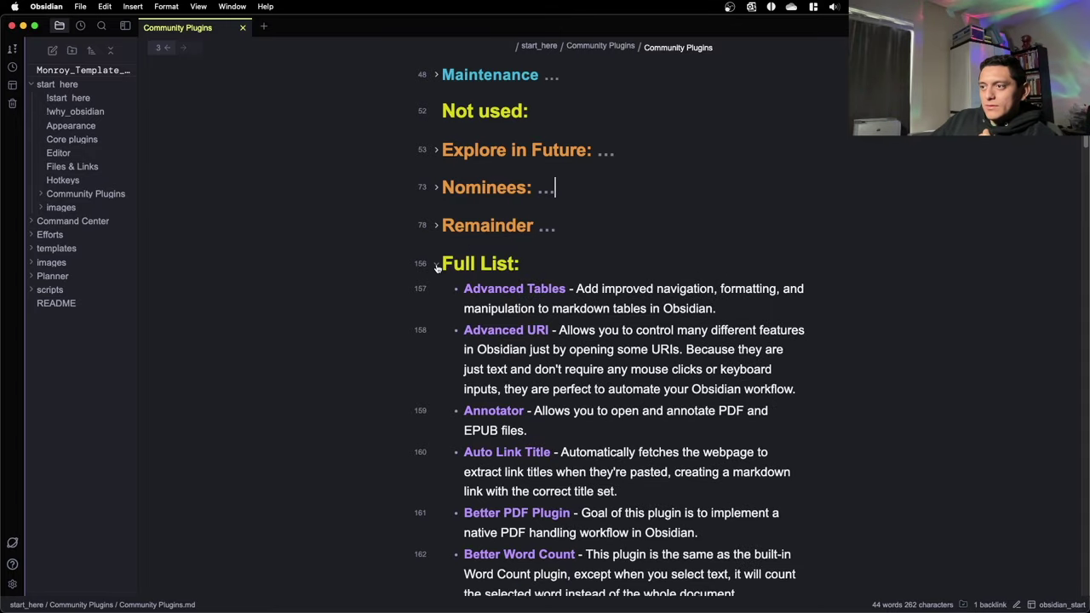
- Skim the plugin descriptions under Full List and collapse that section
scroll(506, 344, "down", 15)
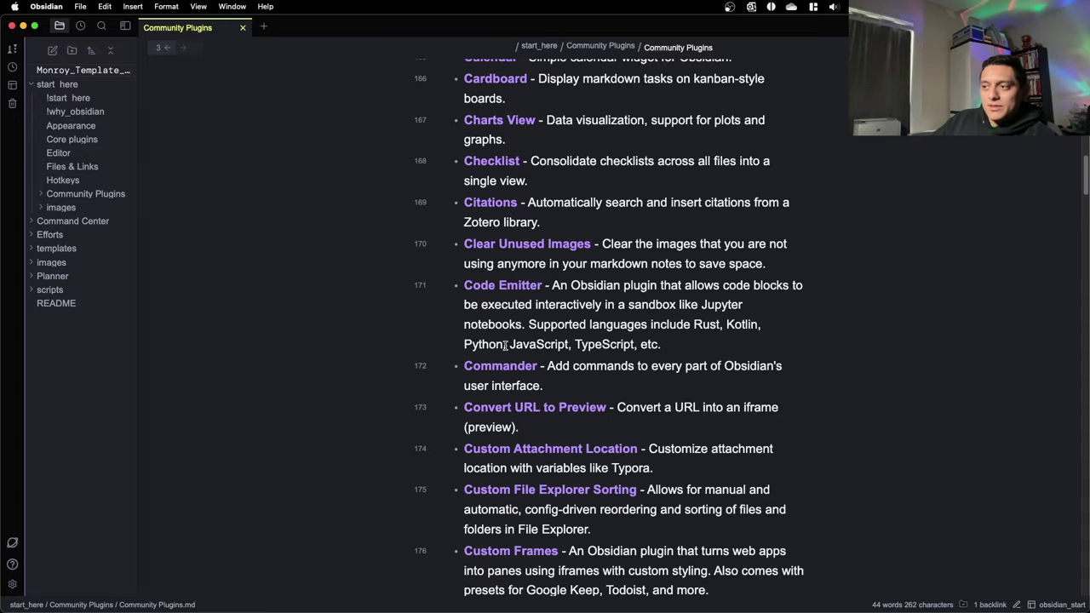
scroll(506, 344, "down", 20)
scroll(503, 347, "up", 20)
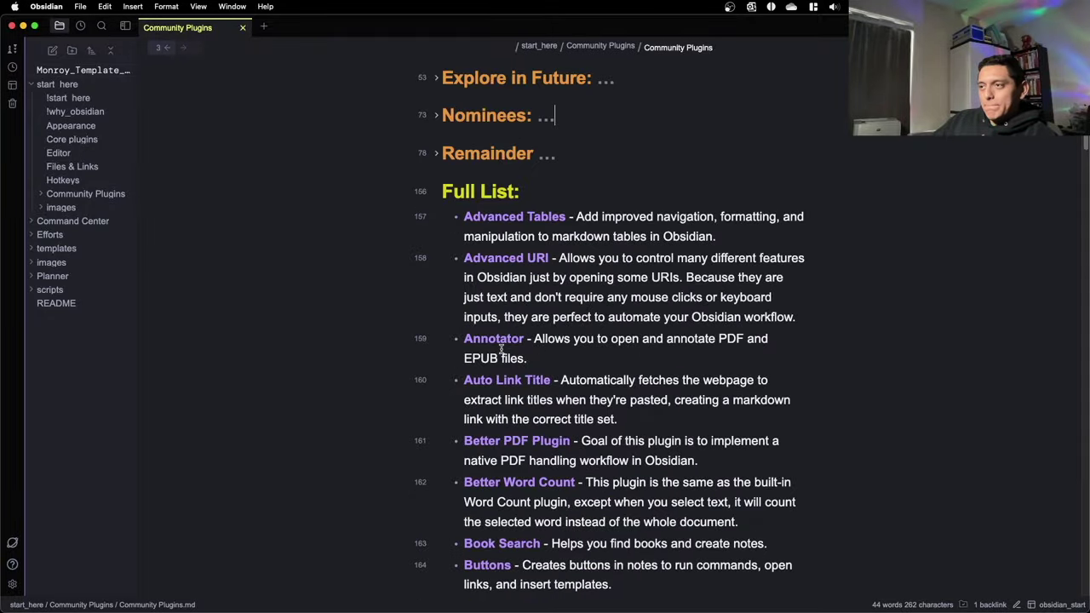
scroll(498, 345, "up", 3)
left_click(437, 293)
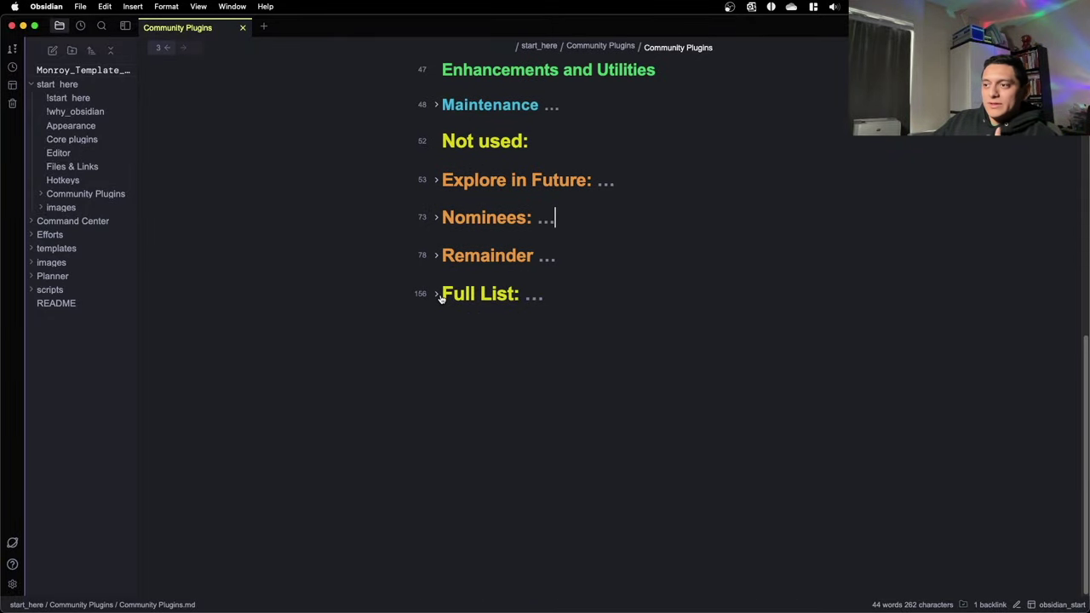
- Expand the Text and Syntax Enhancements section under Core Functionality Enhancements
scroll(443, 286, "up", 12)
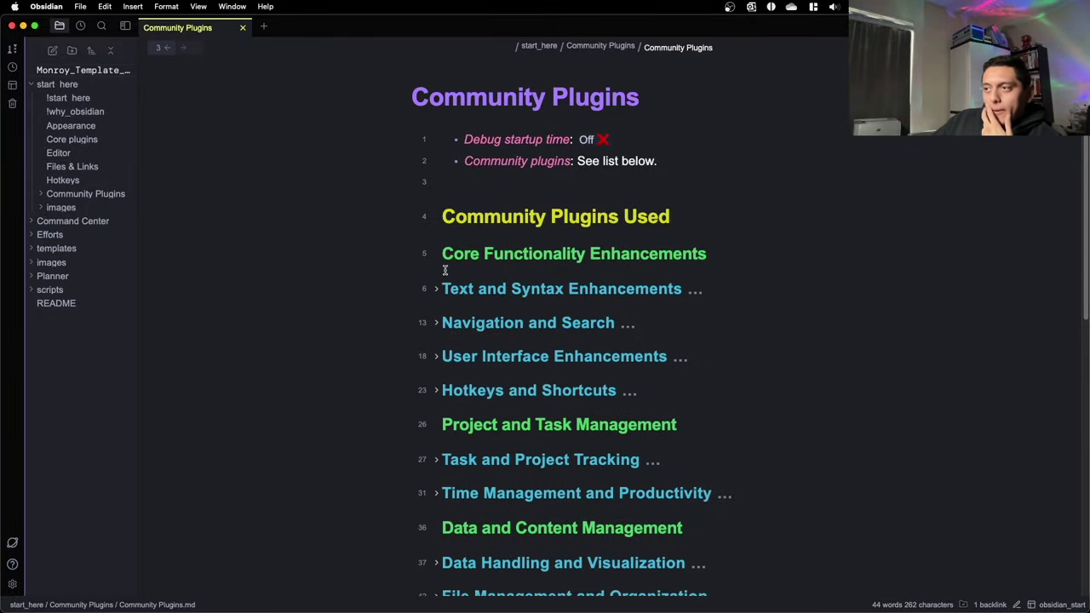
left_click(436, 289)
scroll(552, 245, "down", 2)
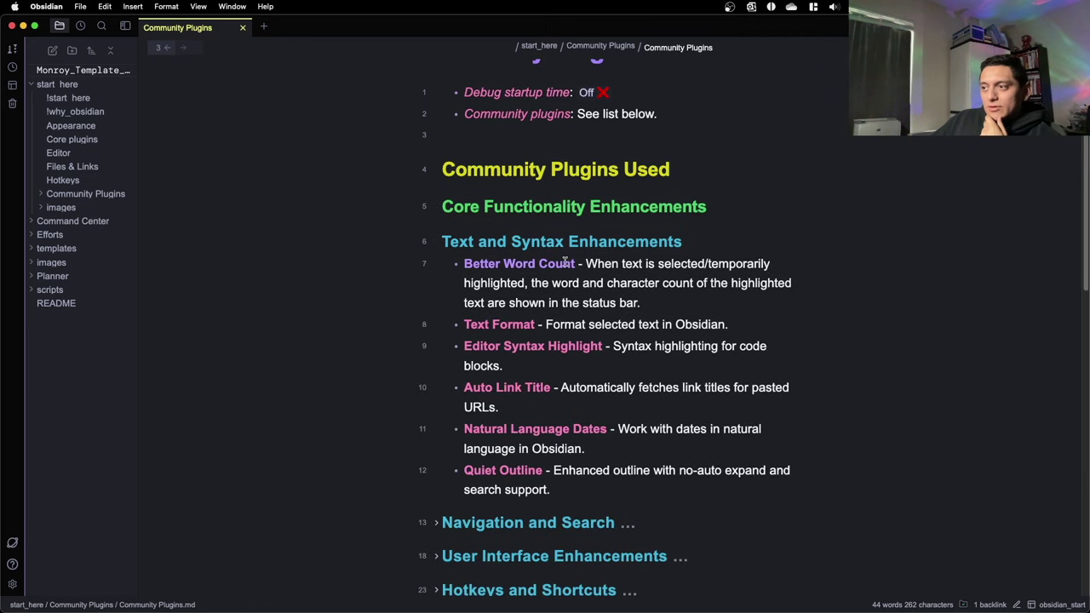
- Open the Text Format plugin note and highlight its "Default settings." line and the list of formatting manners
left_click(508, 329)
scroll(508, 324, "down", 1)
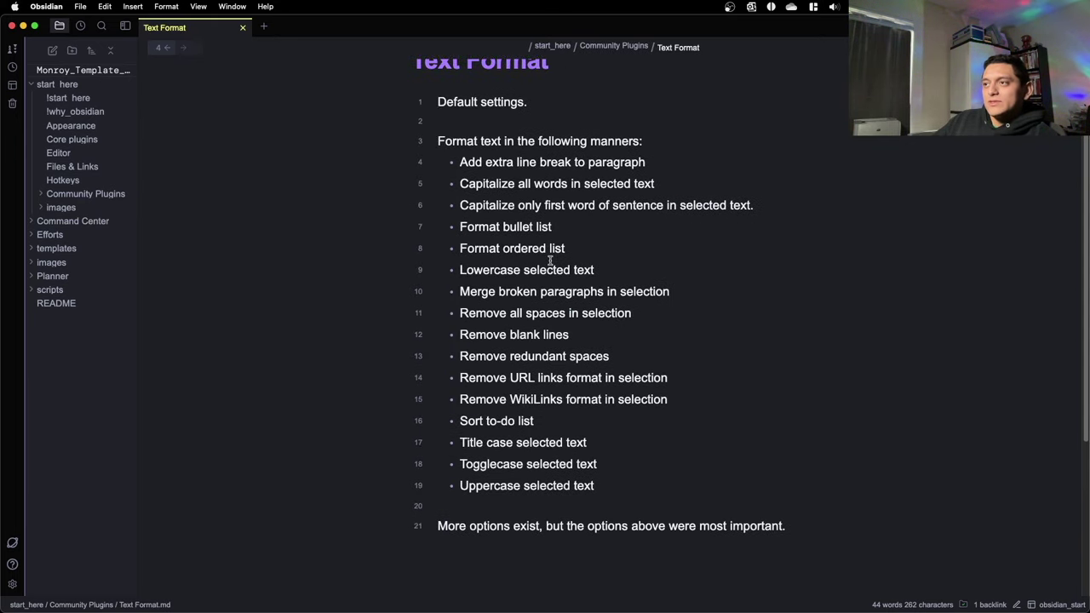
scroll(548, 232, "up", 1)
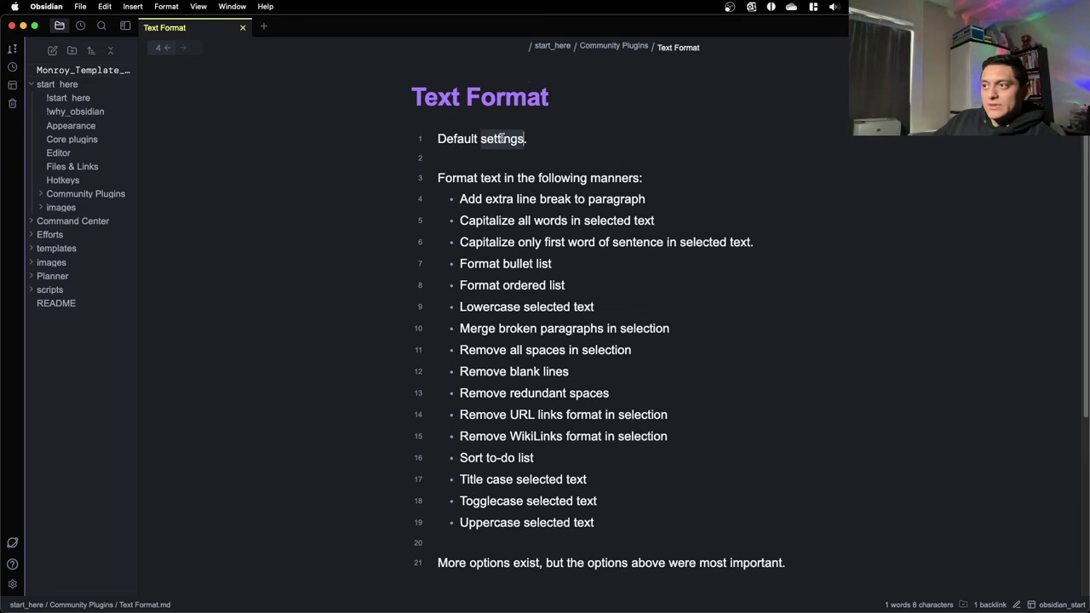
triple_click(502, 139)
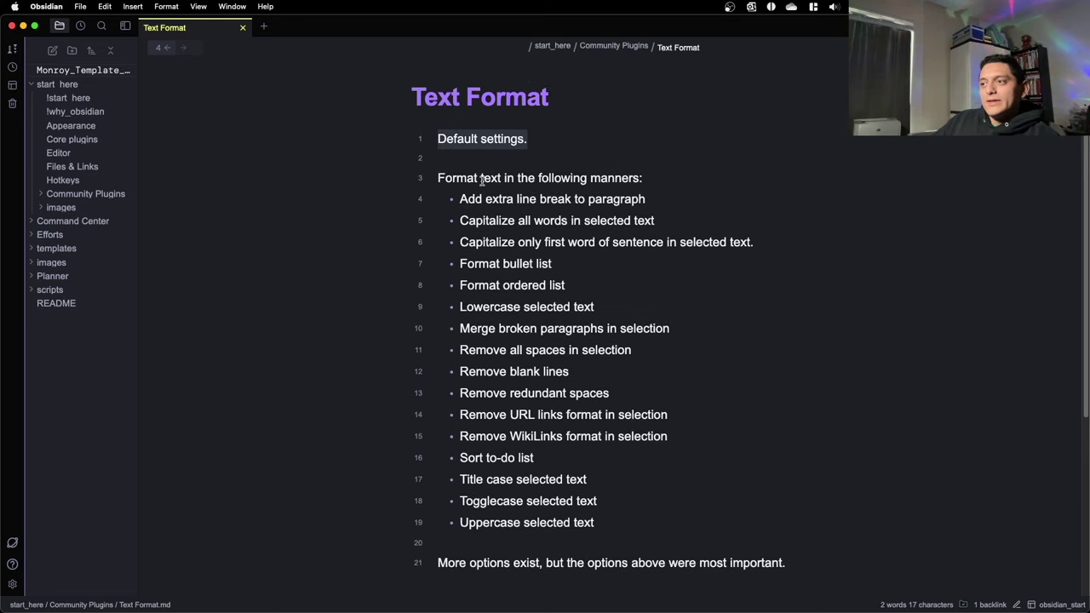
left_click_drag(459, 180, 596, 432)
left_click(601, 437)
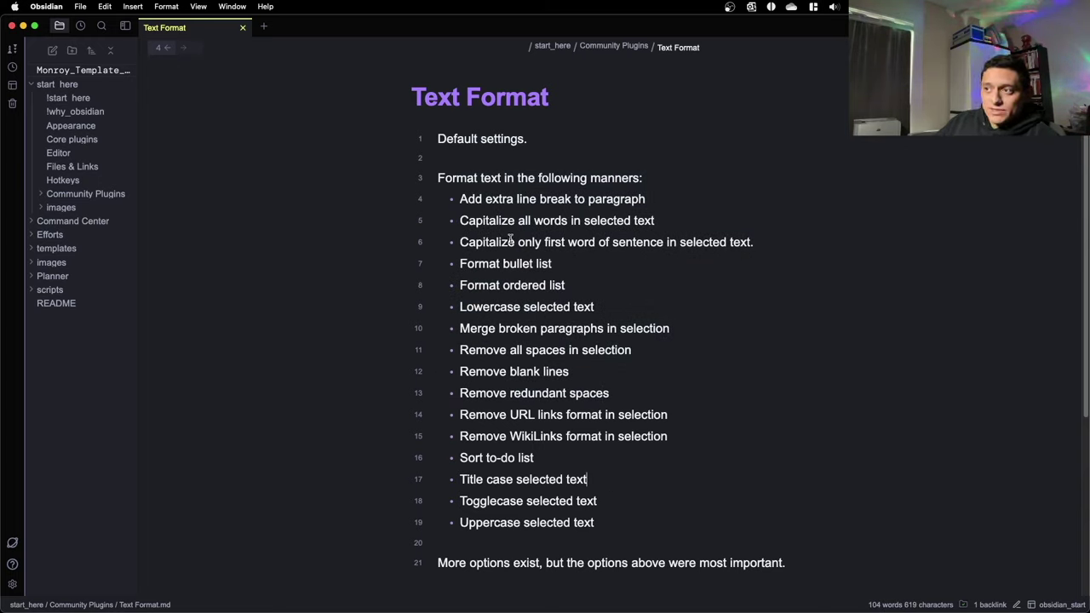
- Point out the default settings line again and highlight the formatting options starting at "Add extra line break to paragraph"
left_click_drag(476, 140, 479, 142)
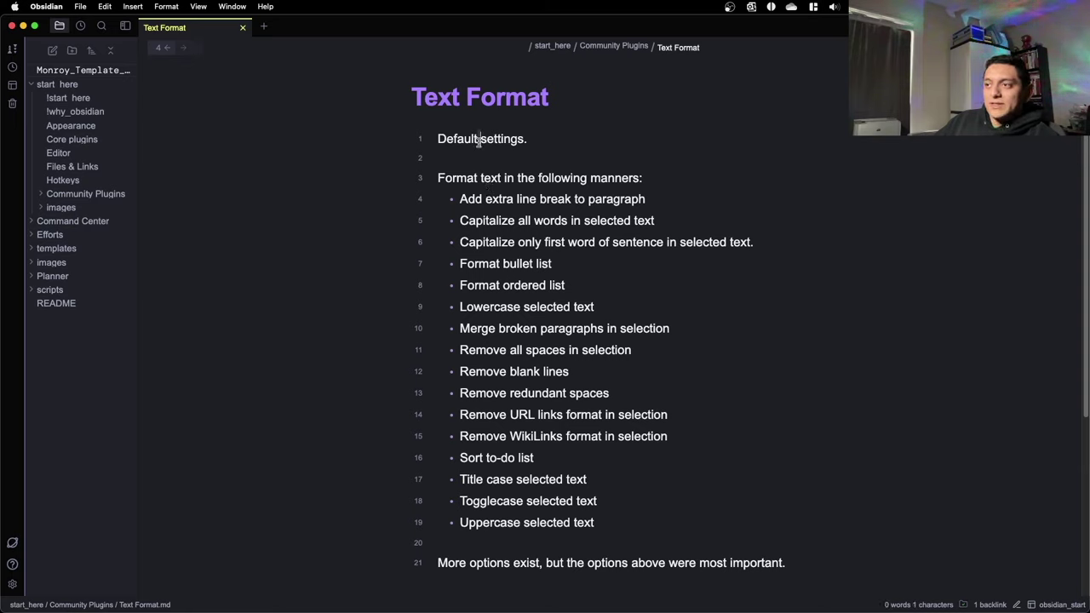
double_click(492, 179)
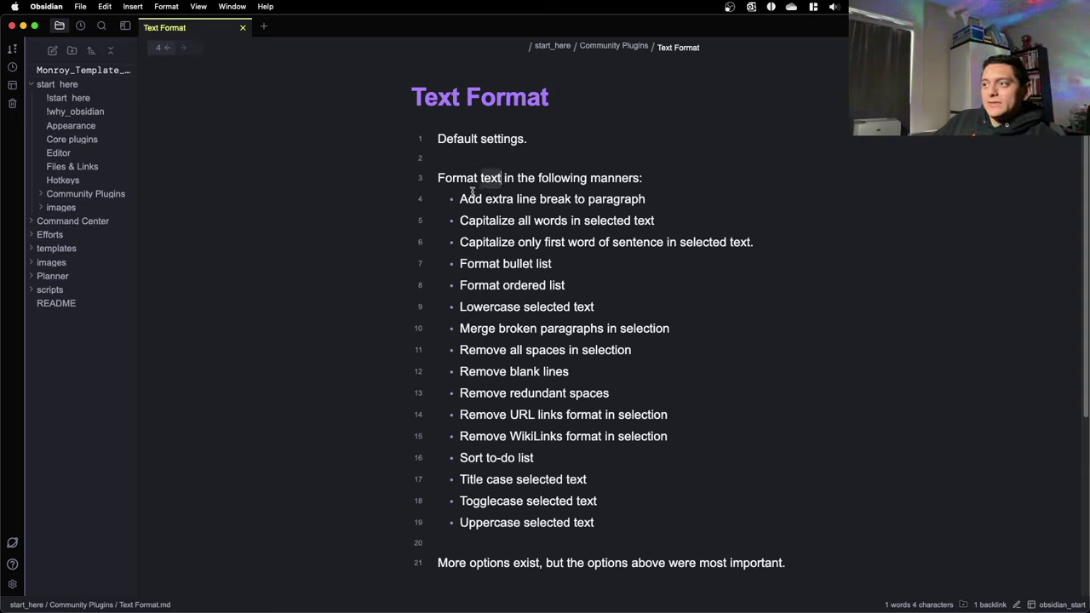
left_click(472, 194)
left_click_drag(461, 198, 664, 521)
left_click(537, 200)
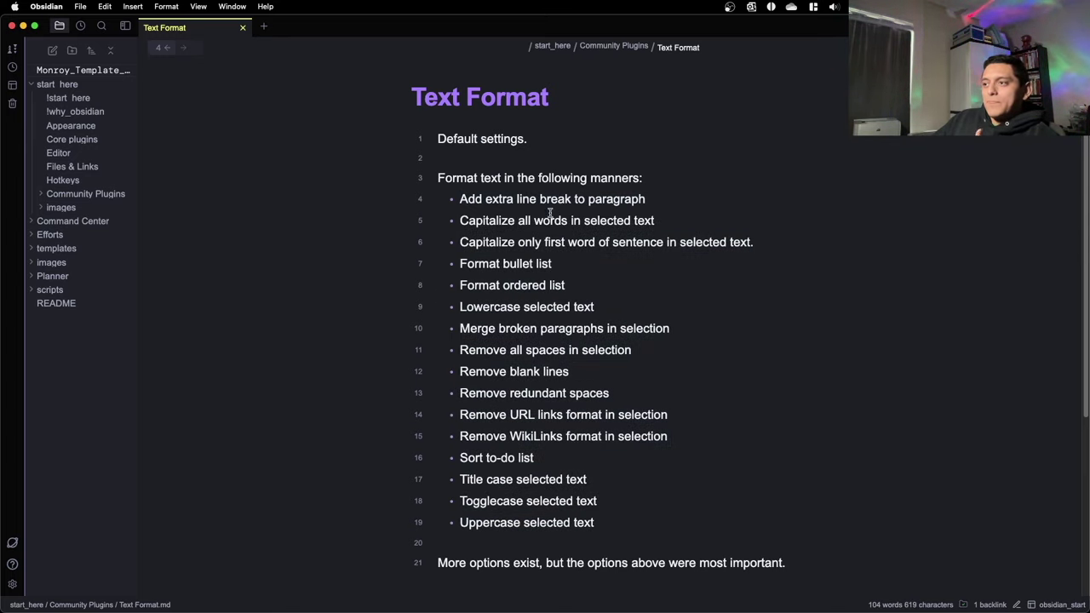
- Highlight the options from "Format bullet list" to "Sort to-do list" and the closing remark that more options exist
triple_click(501, 264)
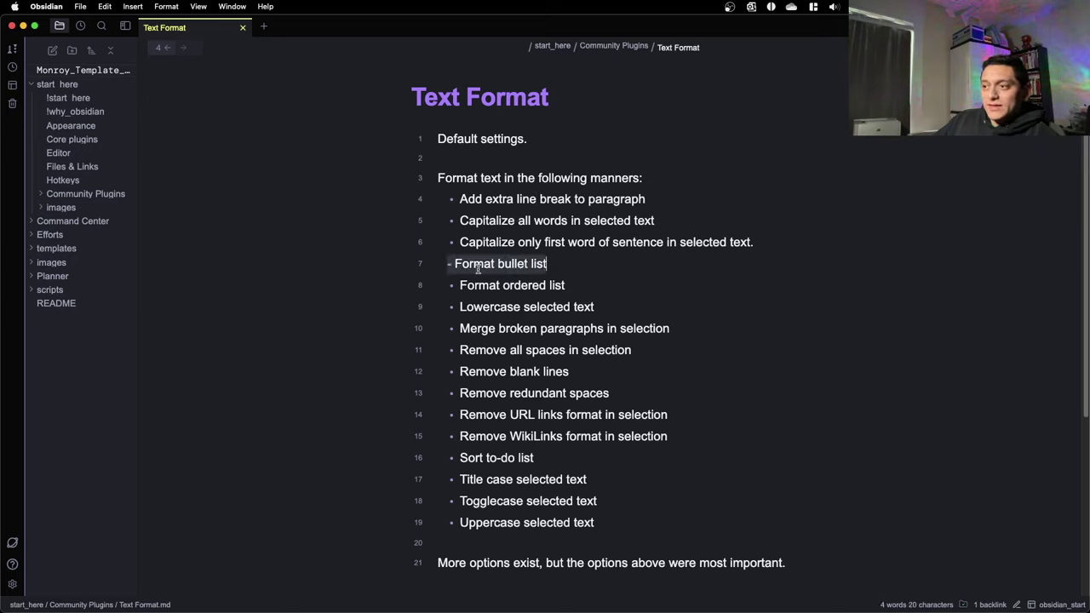
left_click_drag(461, 264, 665, 466)
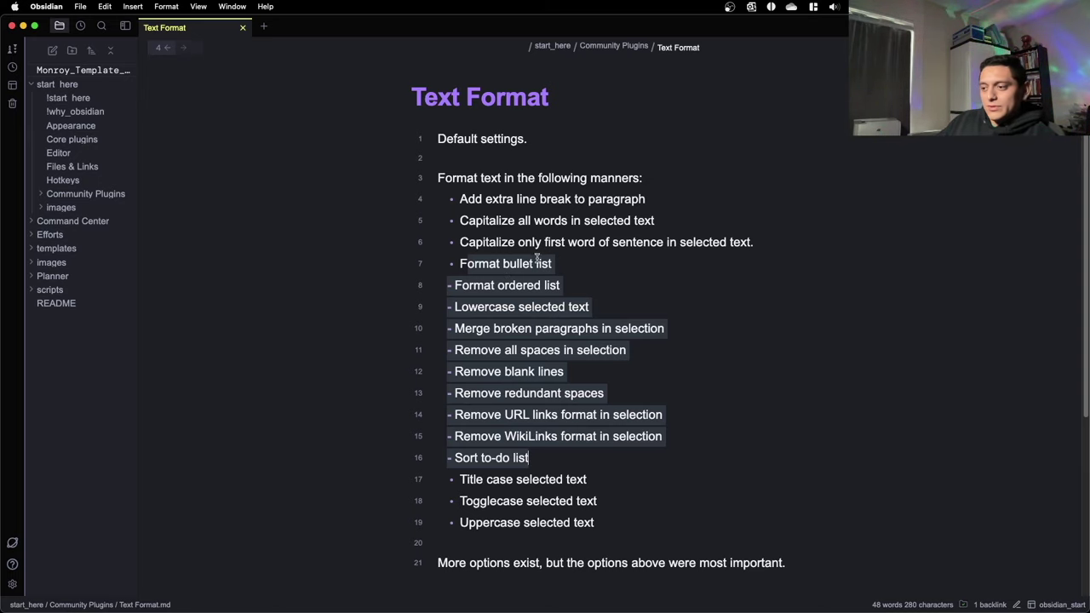
scroll(536, 258, "down", 1)
left_click(558, 311)
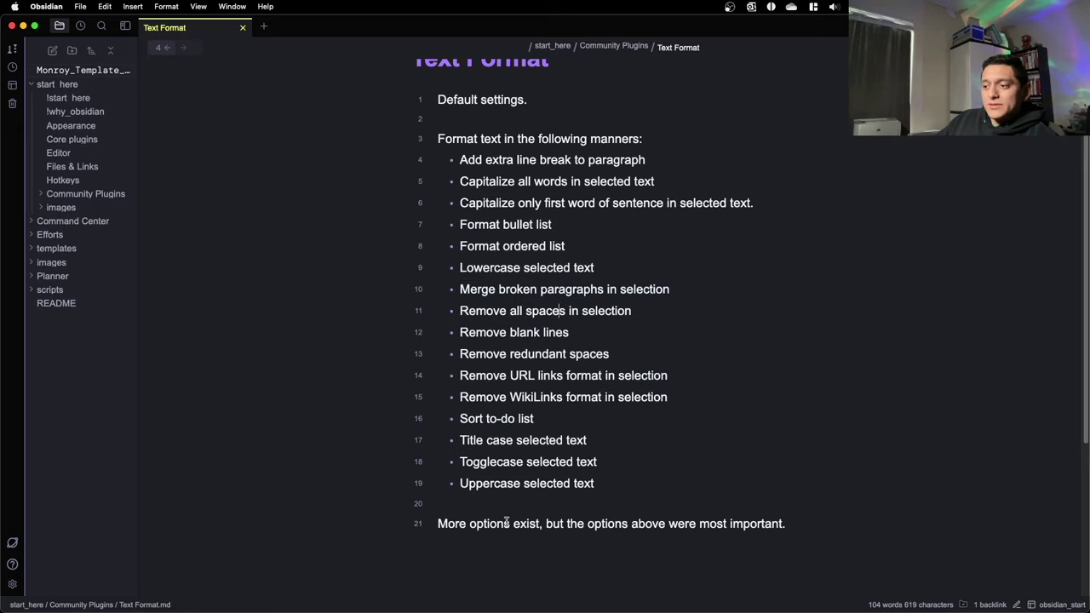
left_click_drag(473, 523, 785, 517)
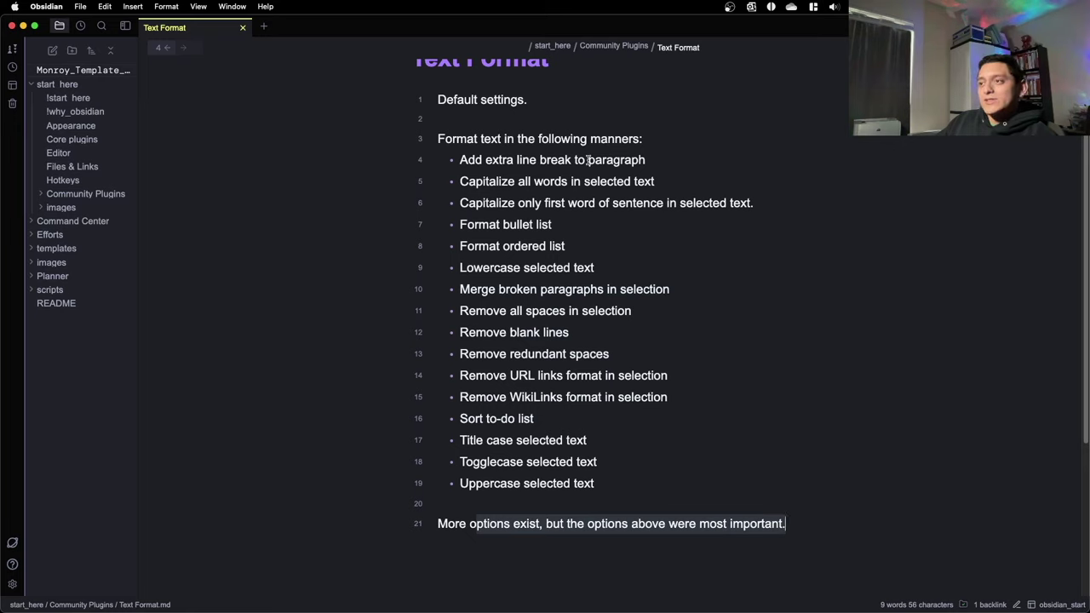
- Return to the Community Plugins note and look over the entries under Text and Syntax Enhancements and the collapsed headings below
left_click(166, 51)
scroll(392, 228, "down", 3)
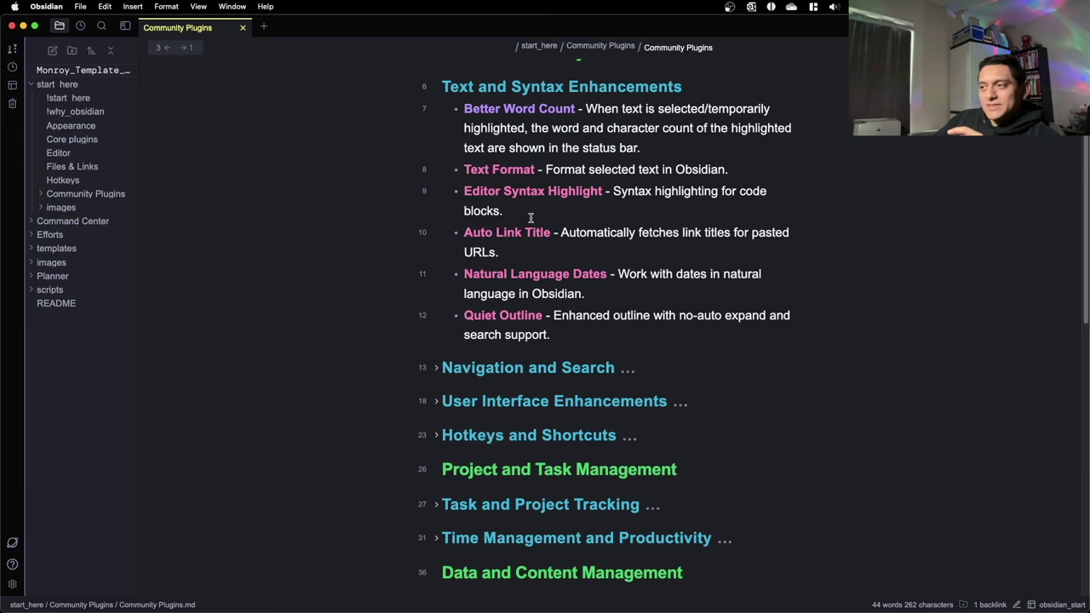
scroll(531, 218, "down", 3)
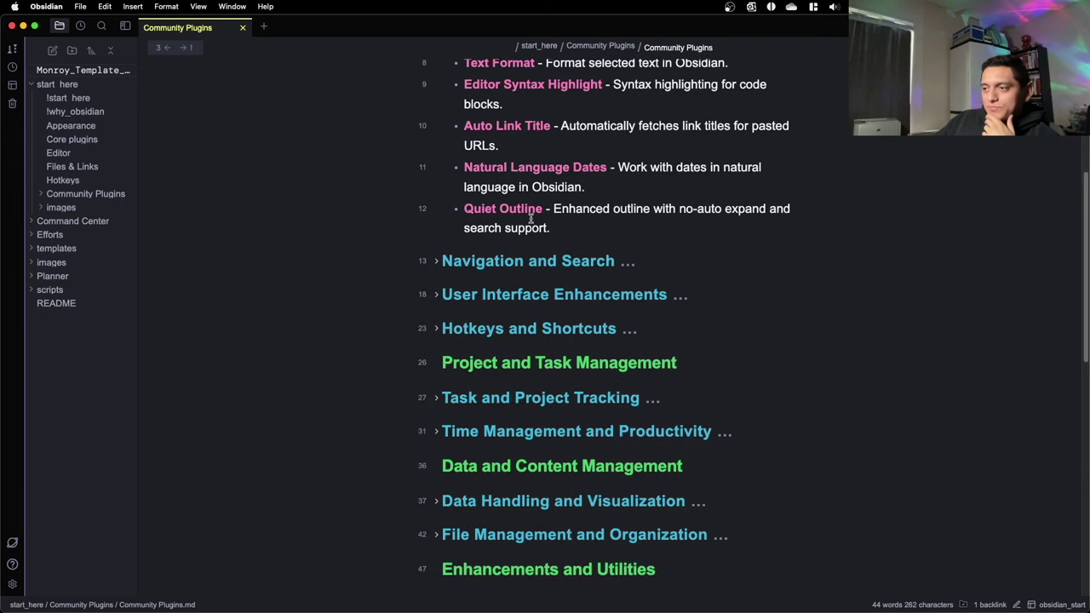
scroll(530, 221, "down", 1)
scroll(530, 223, "up", 5)
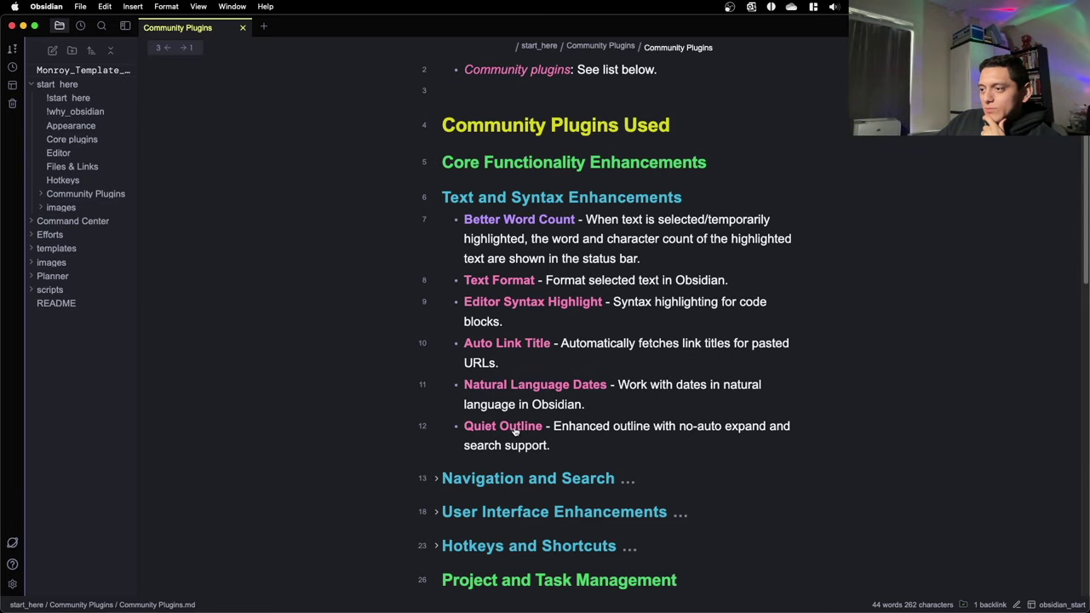
- Open the Quiet Outline plugin note and highlight its "Default settings." line and usage description
left_click(514, 432)
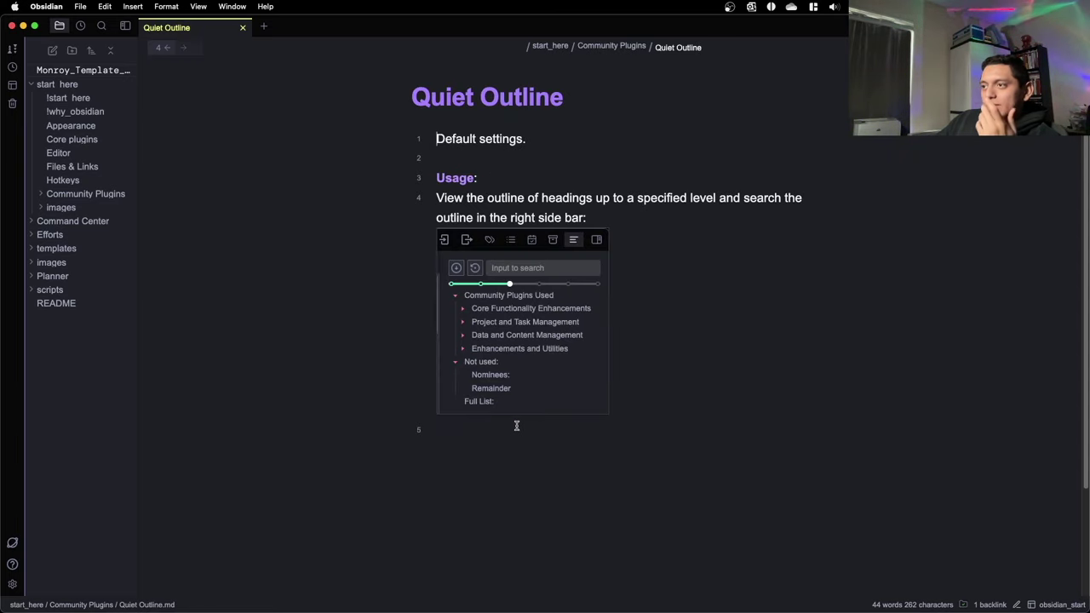
triple_click(444, 139)
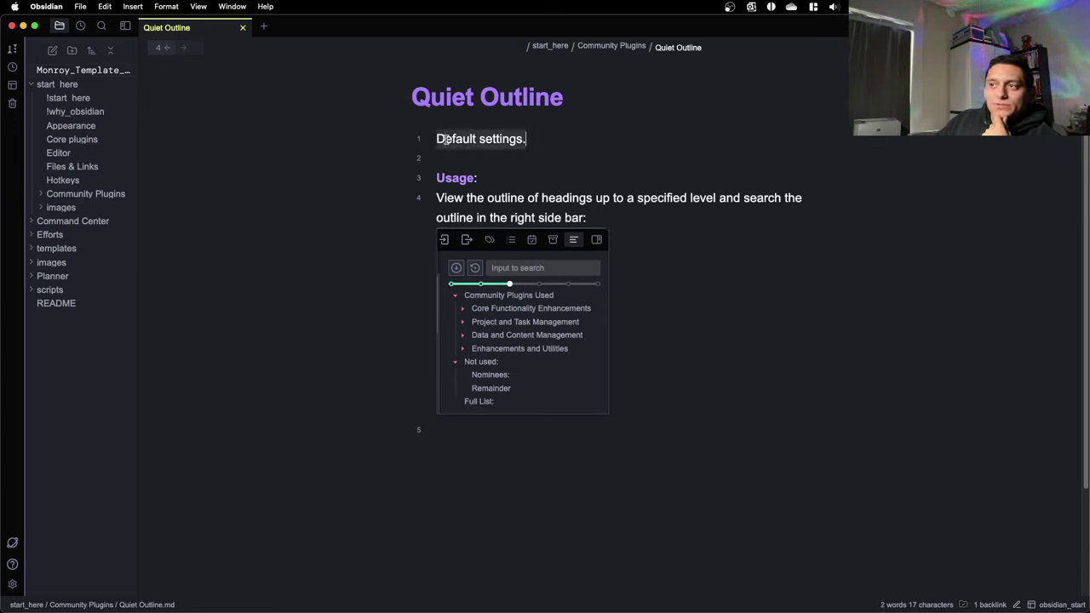
left_click_drag(451, 198, 595, 213)
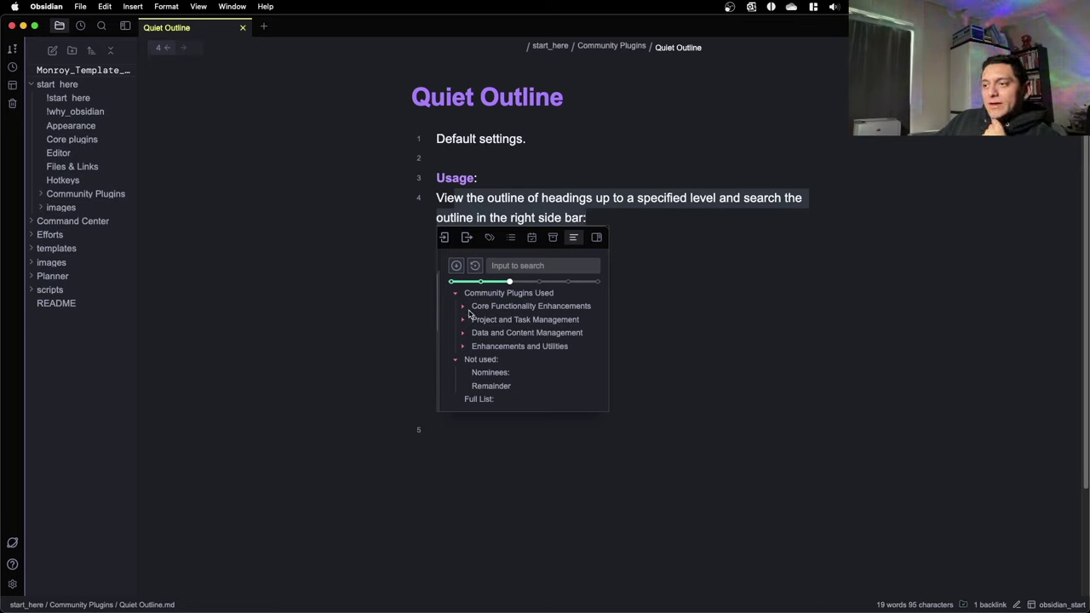
- Back in the Community Plugins note, reveal the heading markup of Community Plugins Used, Core Functionality Enhancements, and Text and Syntax Enhancements
left_click(167, 48)
scroll(511, 179, "up", 2)
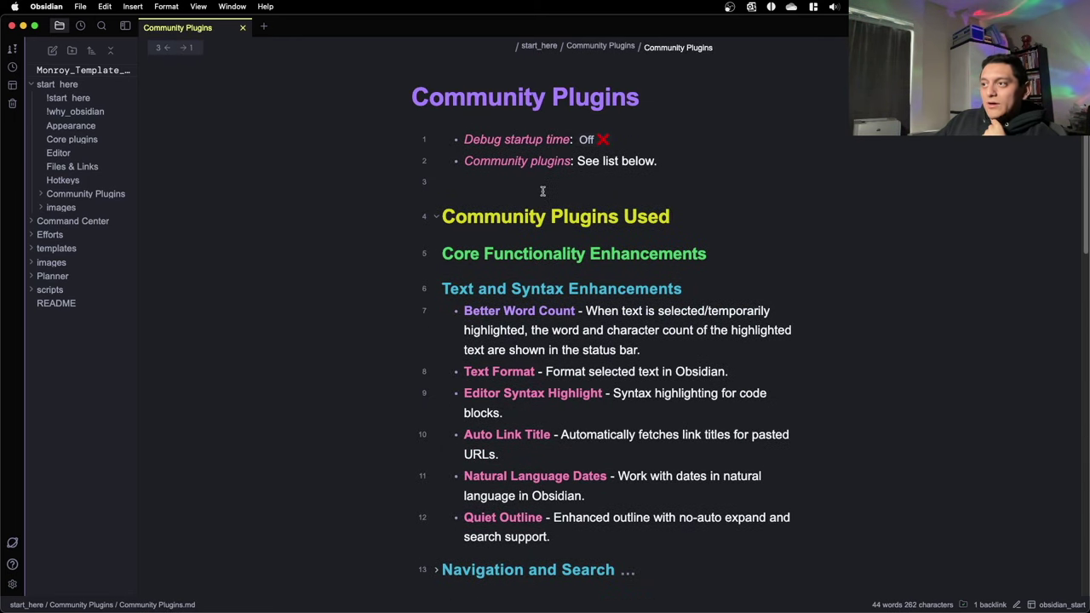
left_click(475, 218)
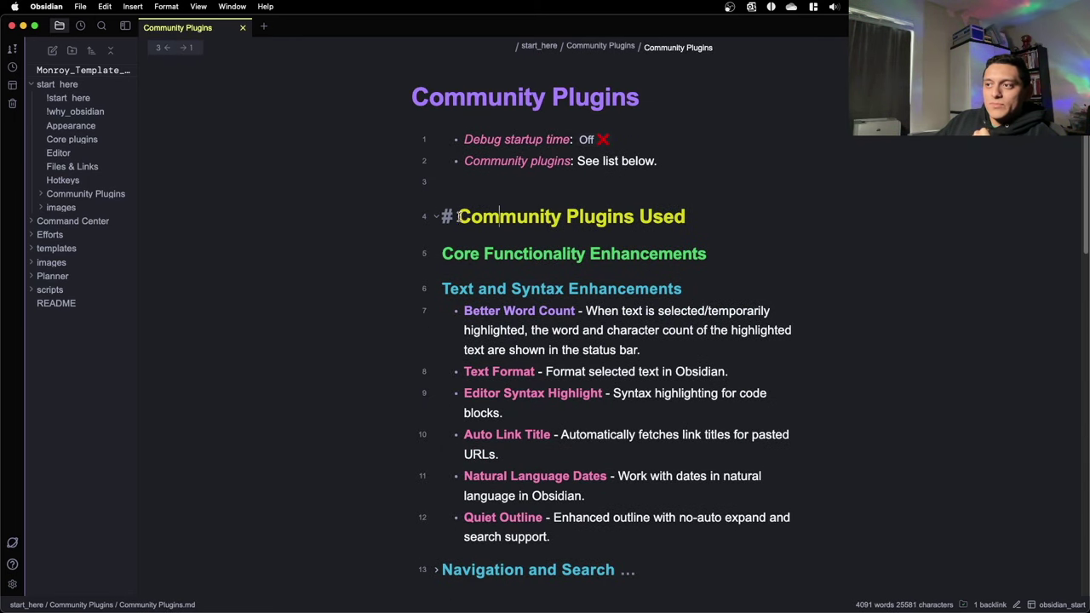
left_click(482, 254)
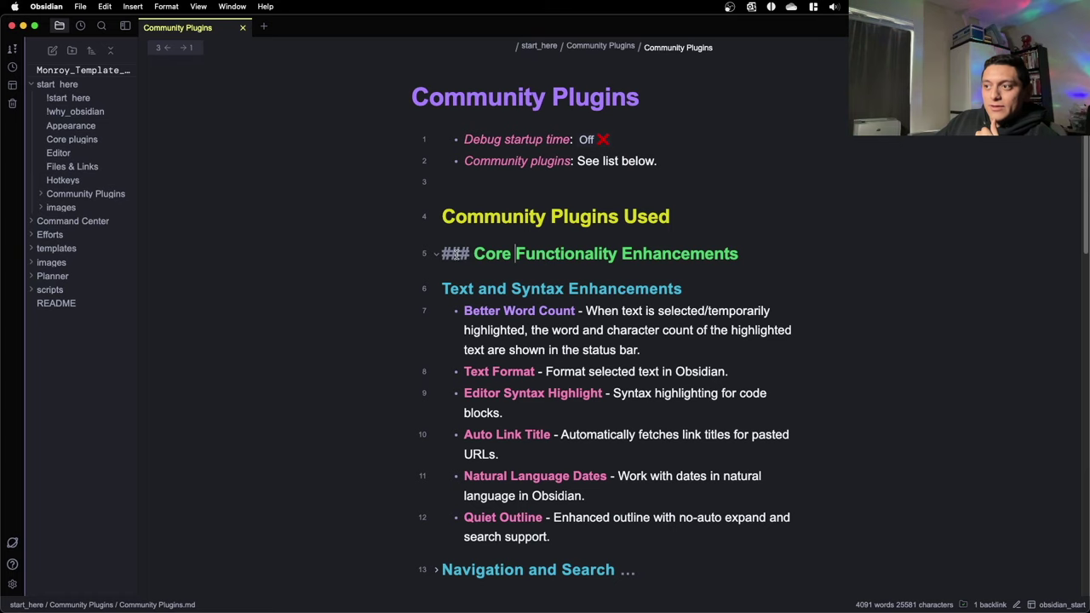
left_click(462, 289)
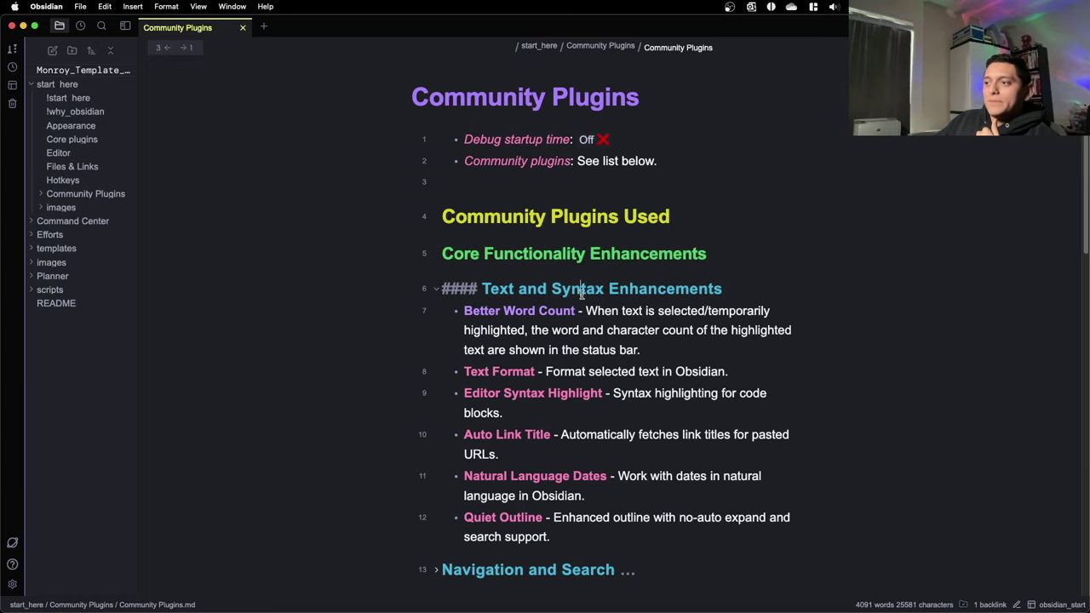
- Show the outline beside the Community Plugins note and run "Fold all headings and lists" on the note
left_click(1078, 27)
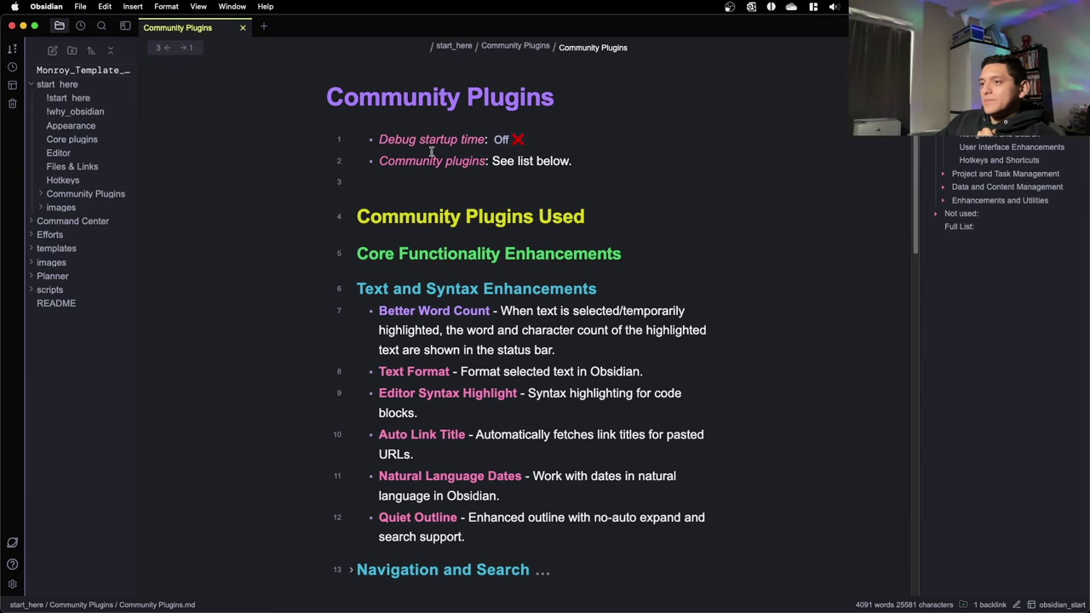
left_click(669, 196)
key("super+p")
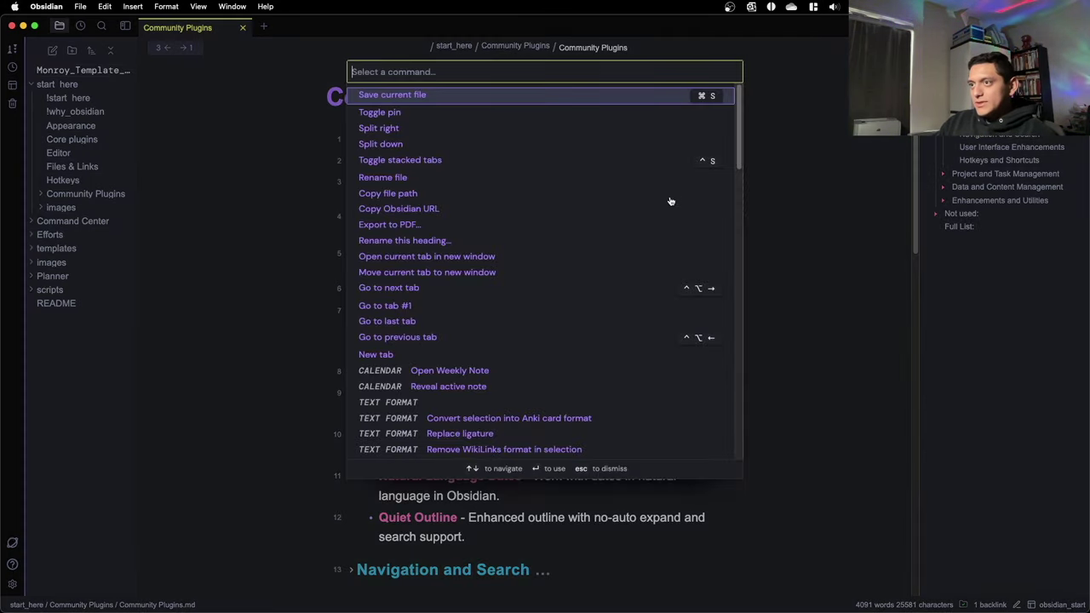
type("fold")
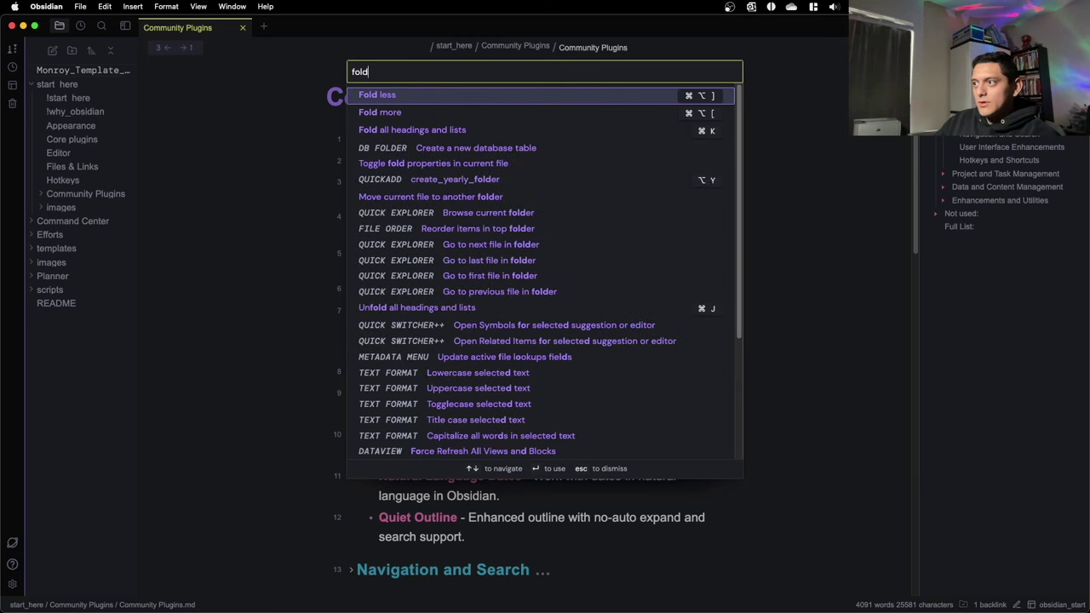
key("Down")
key("Down")
key("Return")
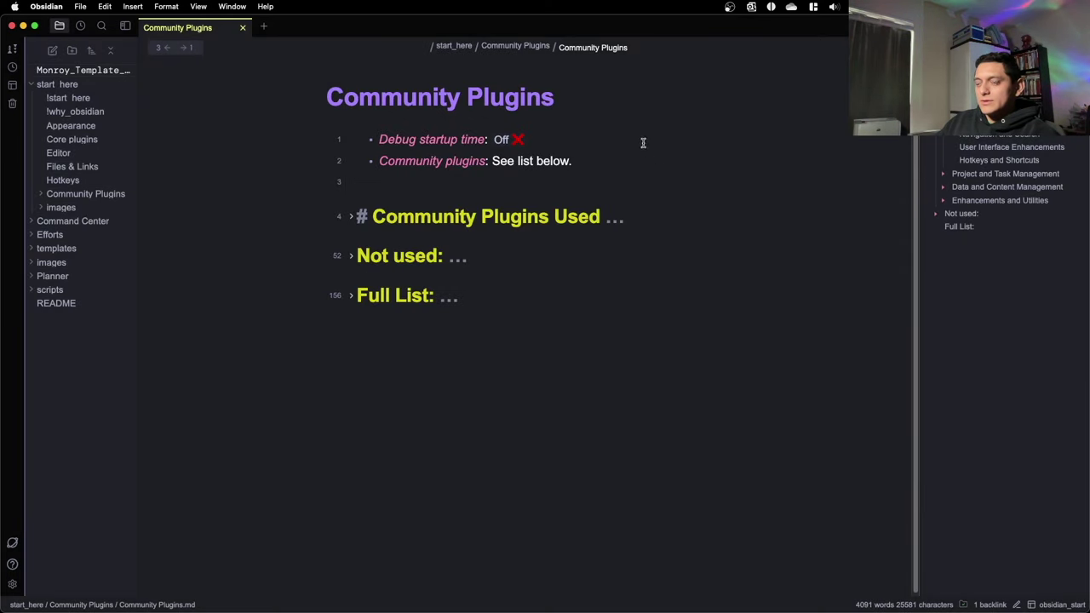
- Unfold the Community Plugins Used heading and look through the note's heading structure in the outline
left_click(457, 181)
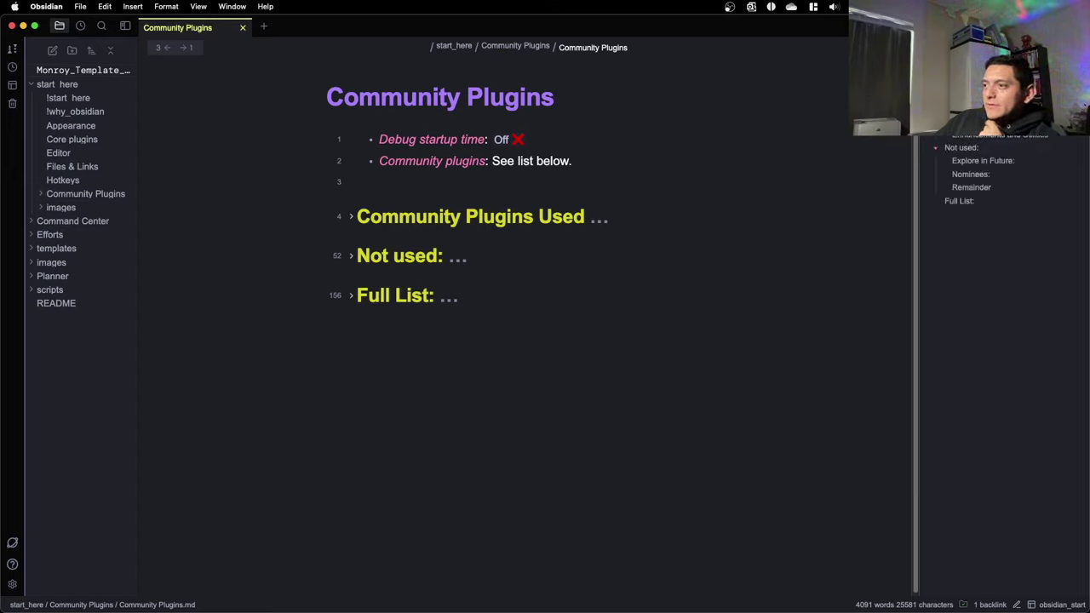
left_click(350, 218)
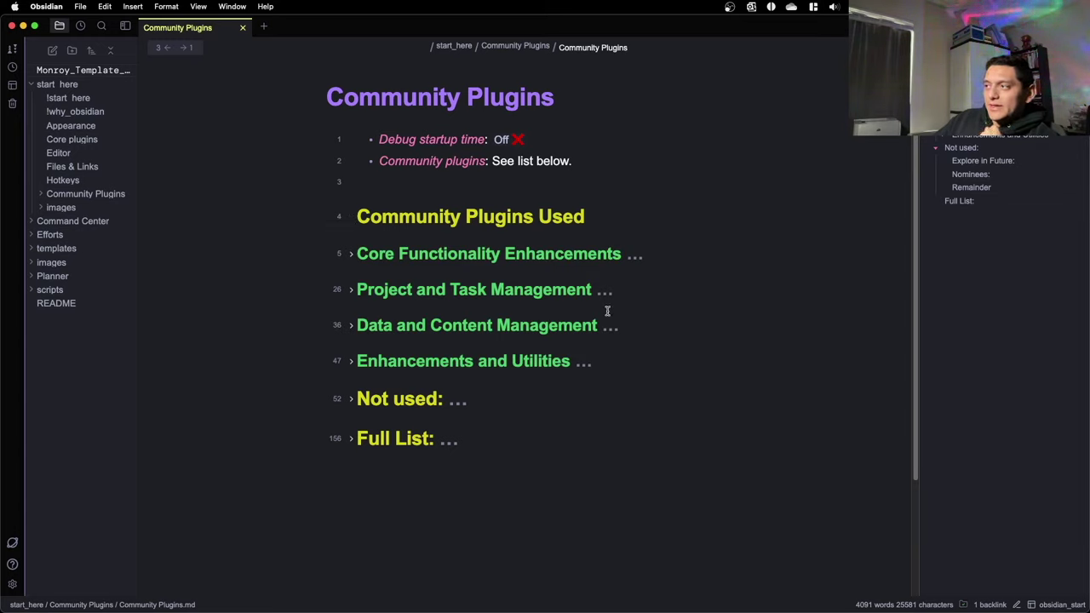
scroll(1001, 238, "up", 3)
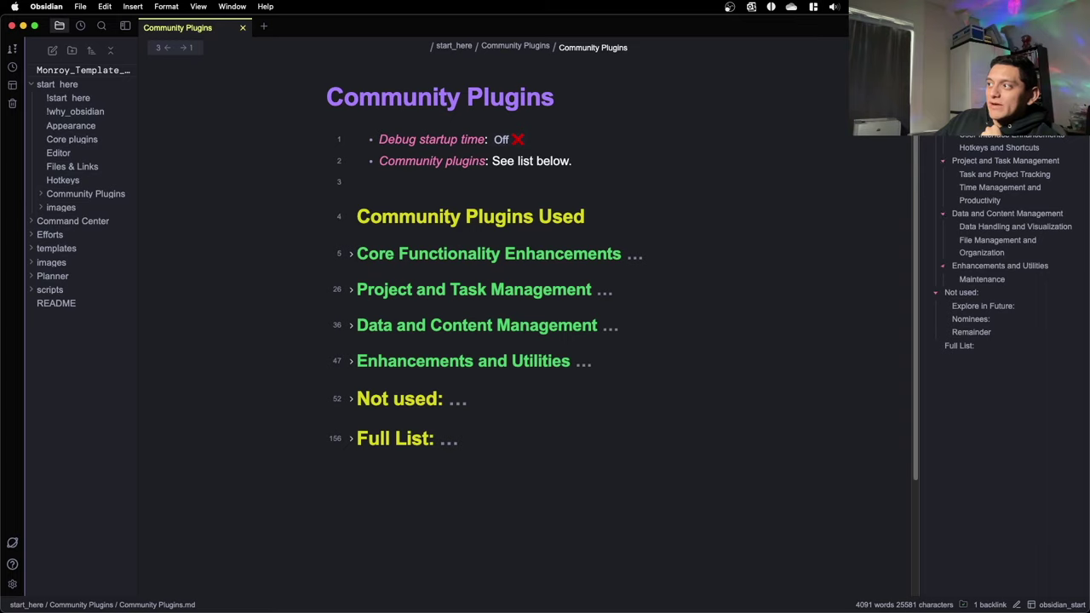
scroll(1001, 239, "down", 3)
scroll(1001, 239, "up", 3)
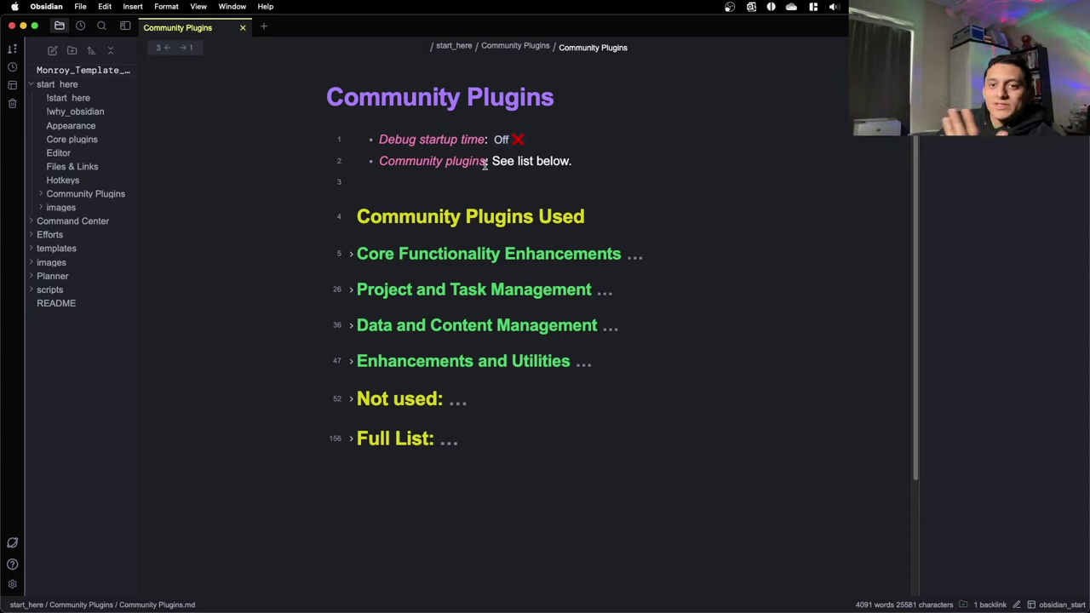
- Go back to the start_here guide note and follow its link to the Command Center !start_here note to read the introduction
left_click(165, 49)
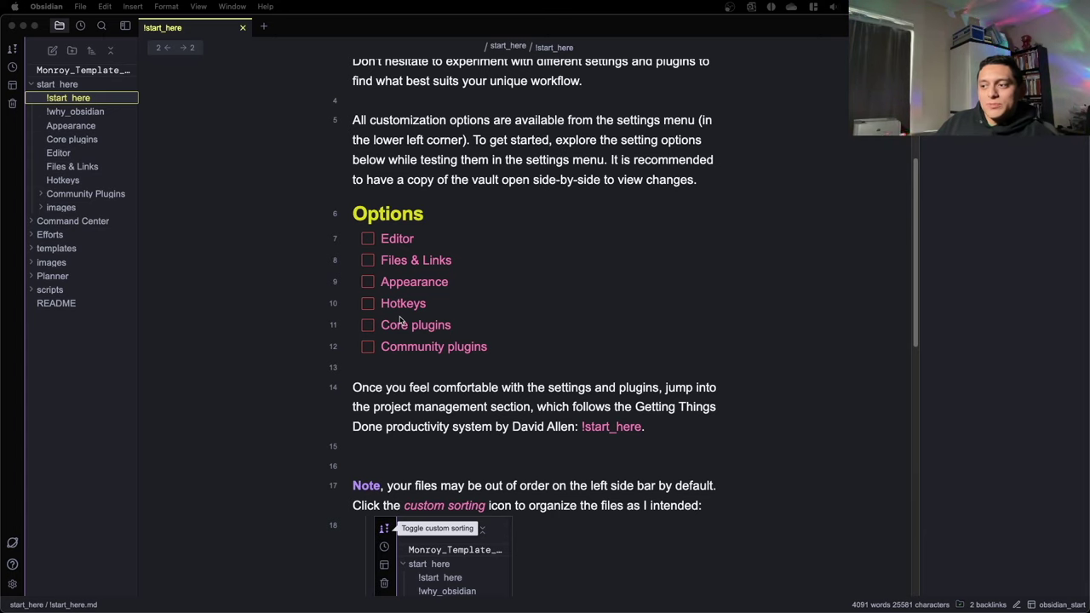
left_click(629, 429)
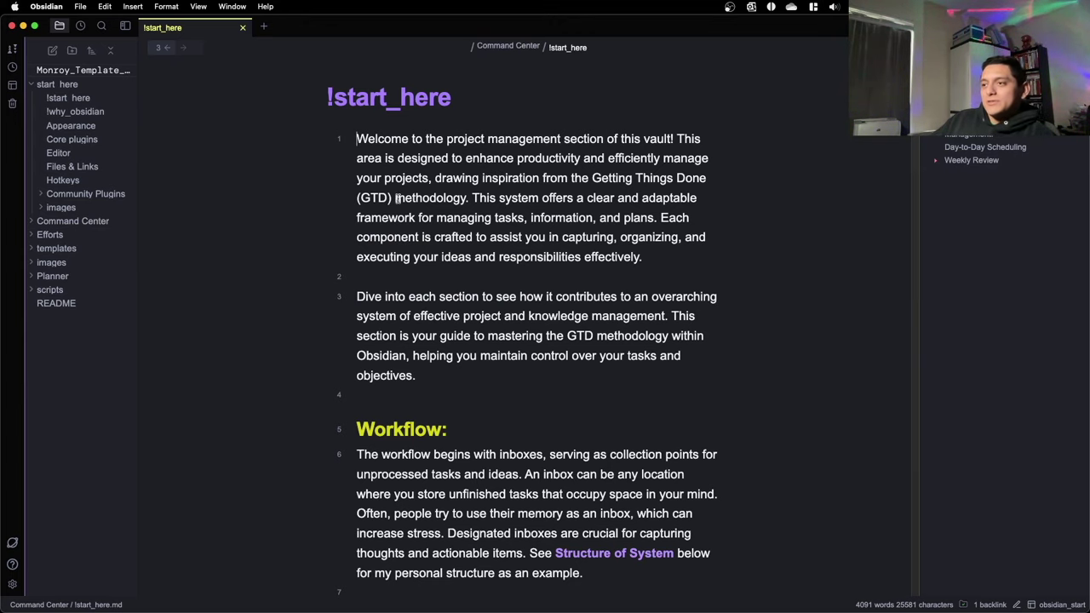
scroll(399, 197, "down", 5)
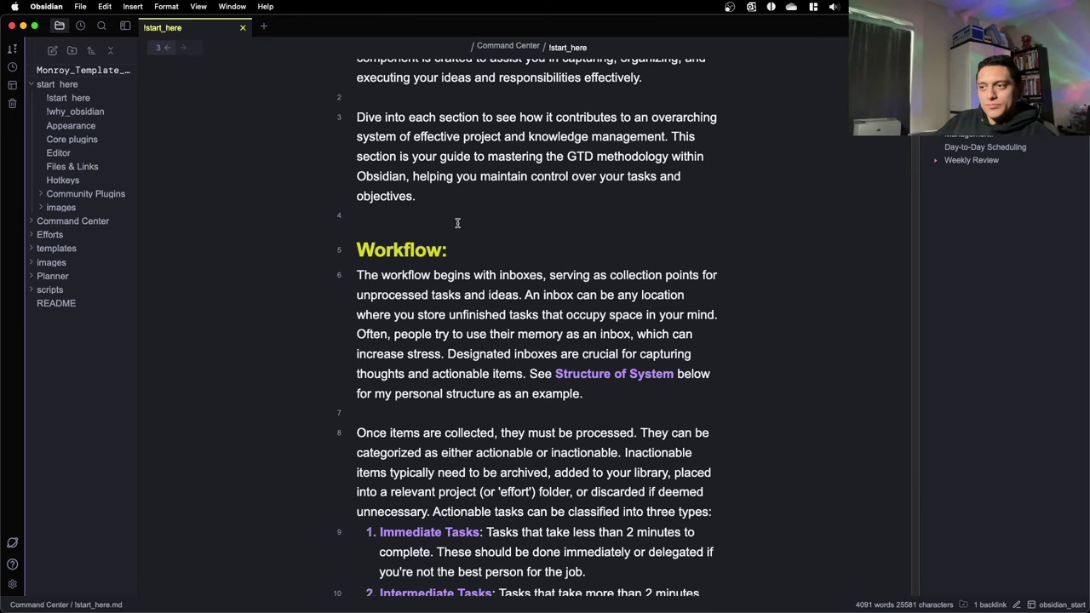
scroll(490, 279, "up", 3)
scroll(436, 174, "down", 1)
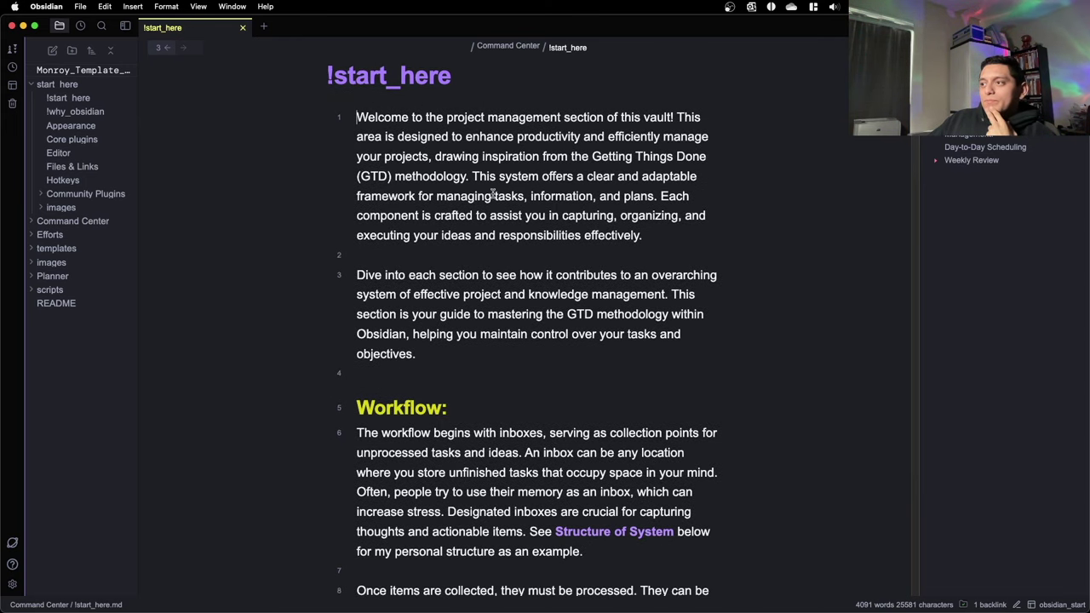
- Read the Workflow section, from the inbox description through the three task types to the flowchart
scroll(470, 202, "down", 5)
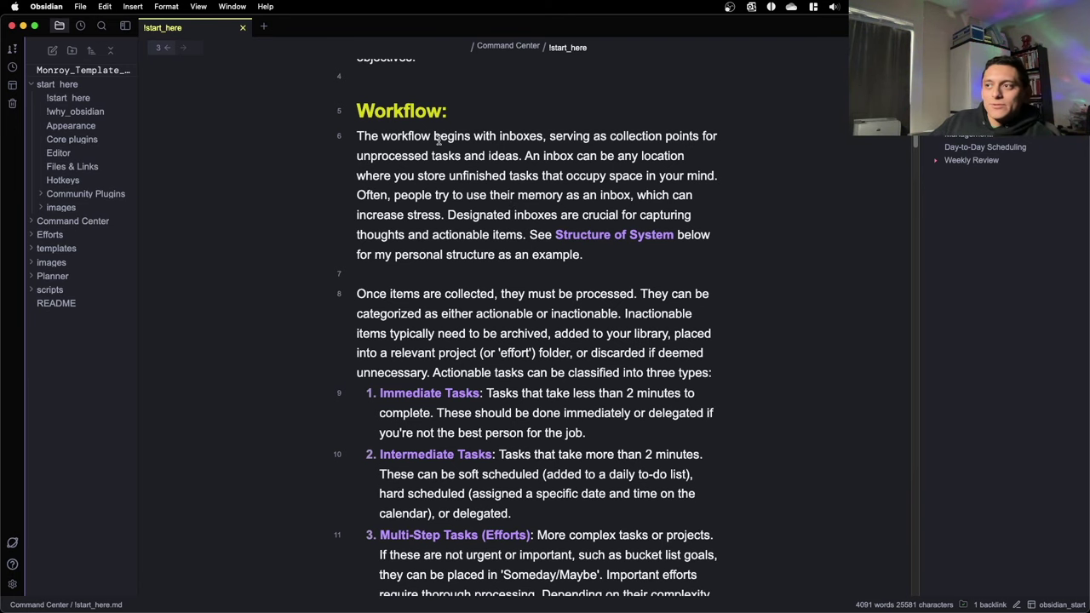
scroll(443, 139, "down", 5)
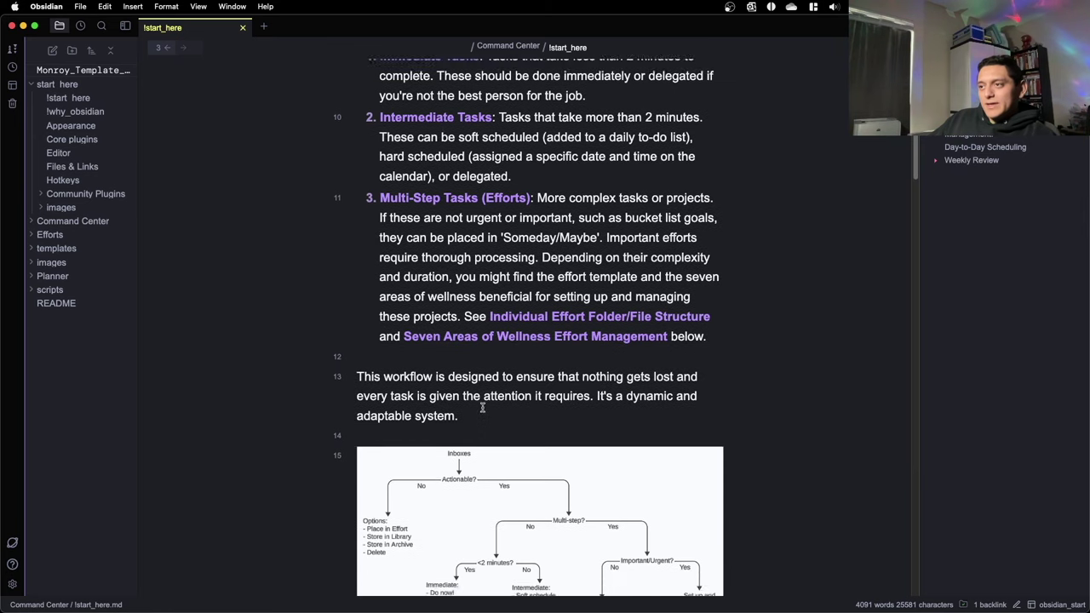
scroll(482, 408, "down", 2)
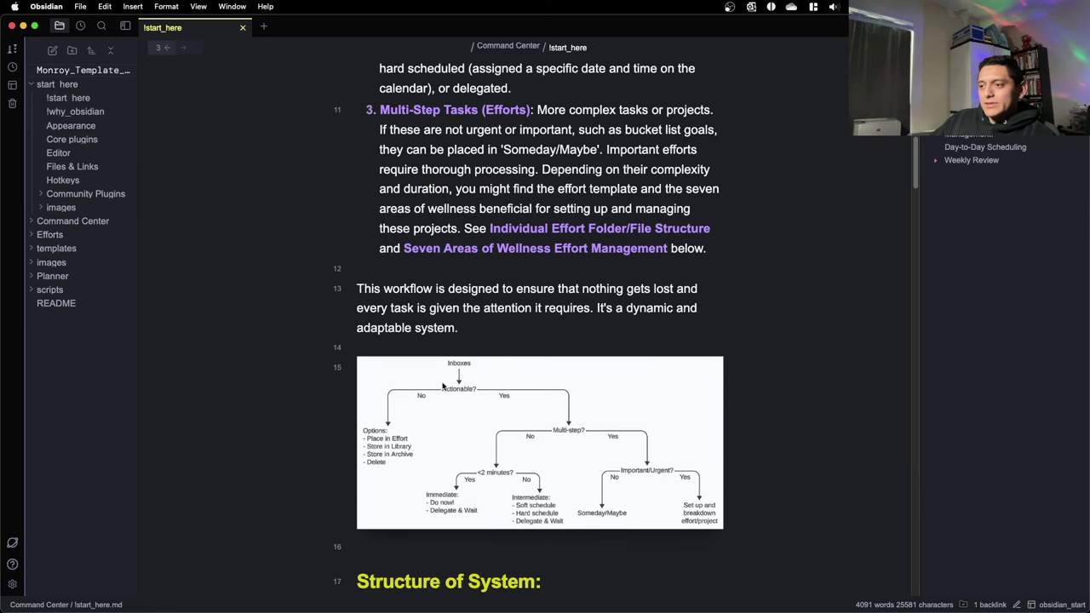
scroll(443, 387, "down", 2)
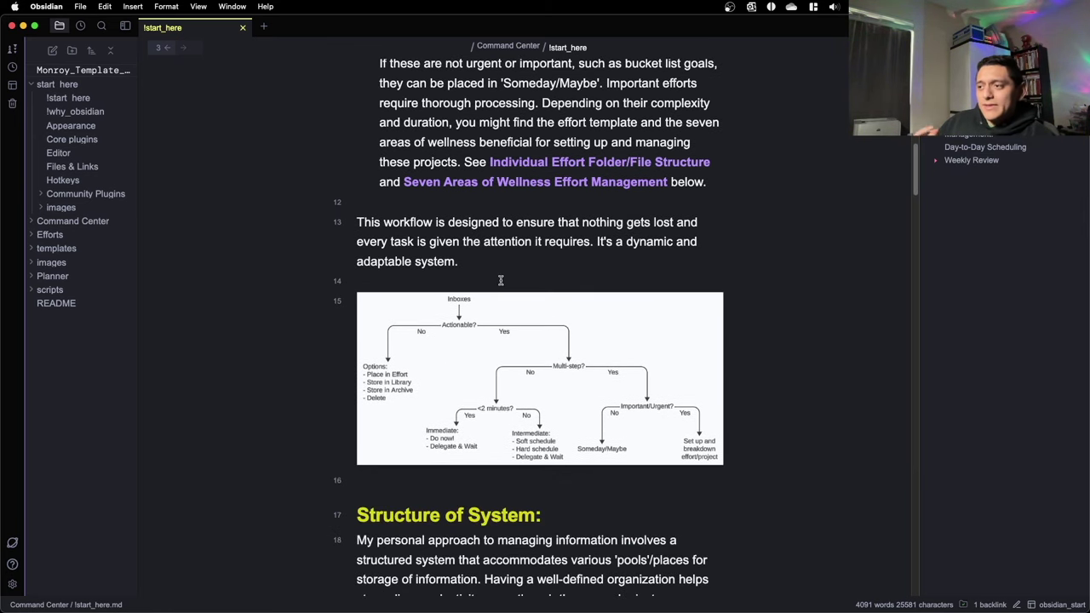
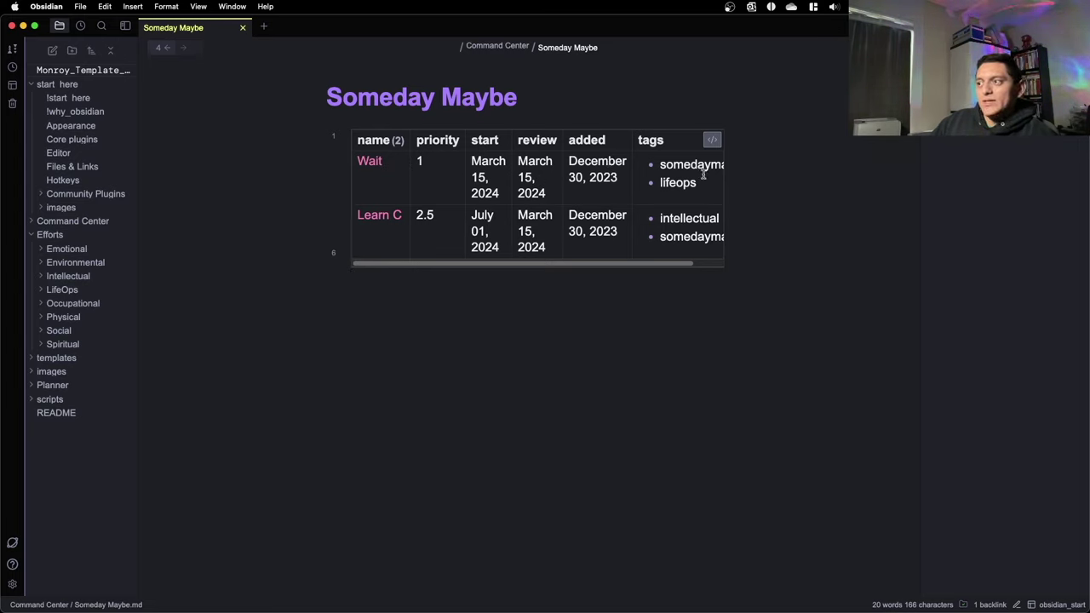
- Examine the tags column of the Someday Maybe table against the entry names
scroll(705, 175, "right", 3)
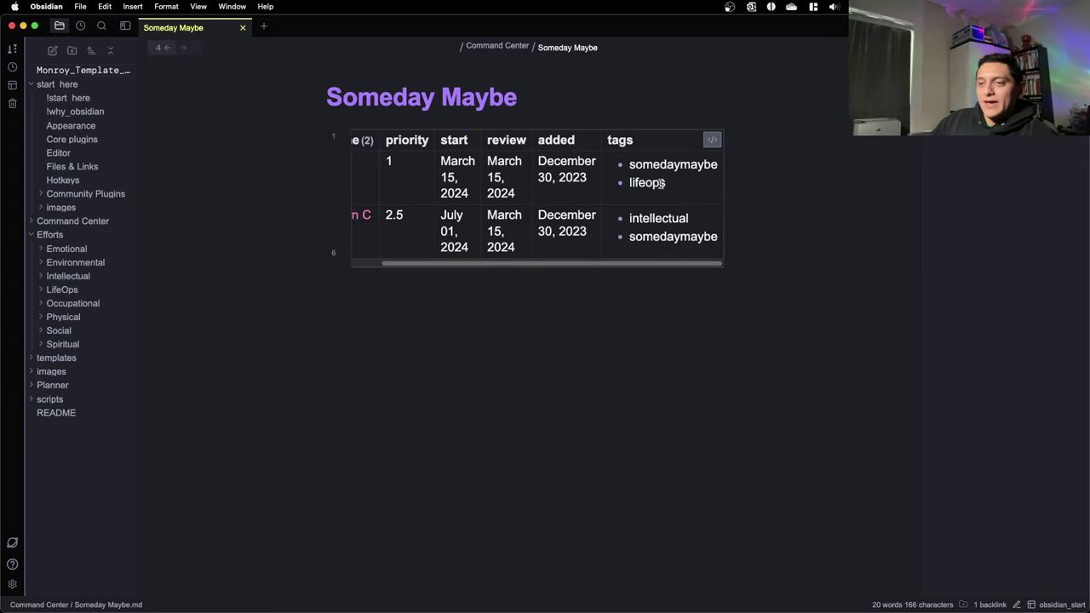
scroll(662, 185, "left", 2)
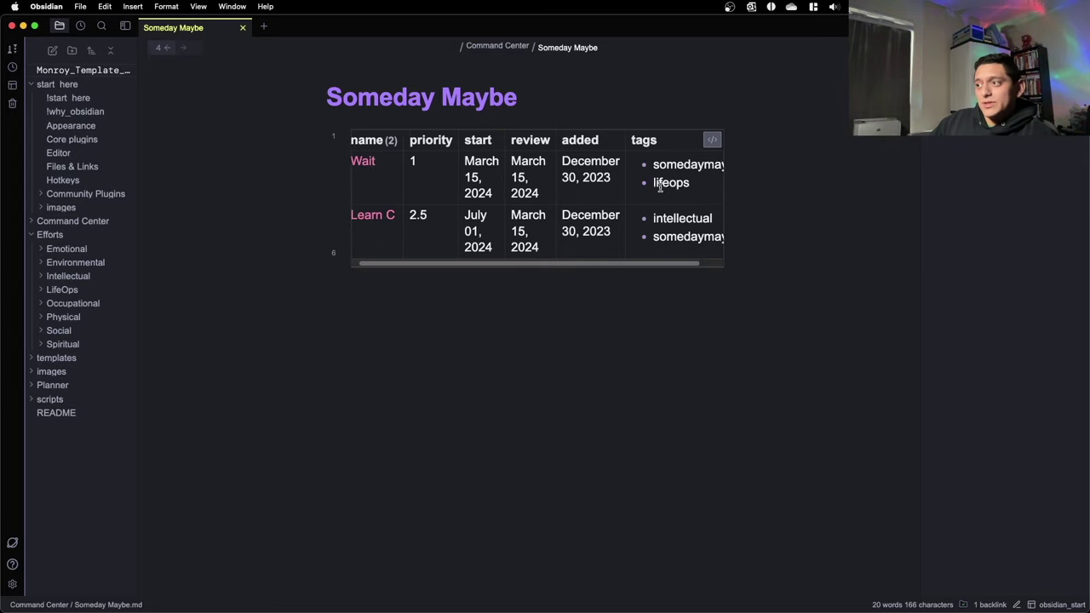
scroll(664, 189, "right", 2)
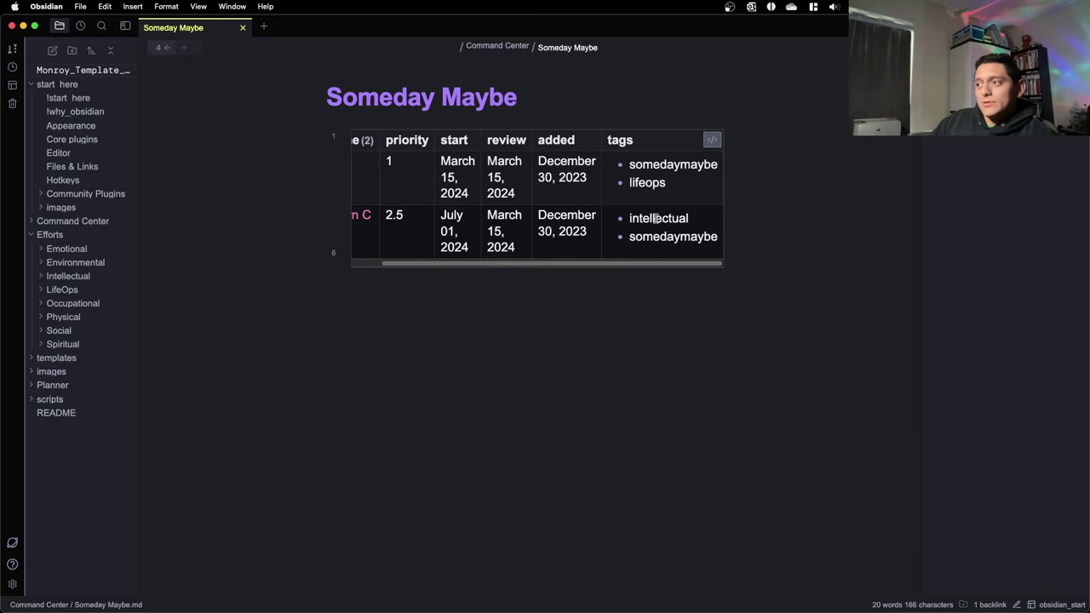
scroll(655, 214, "left", 2)
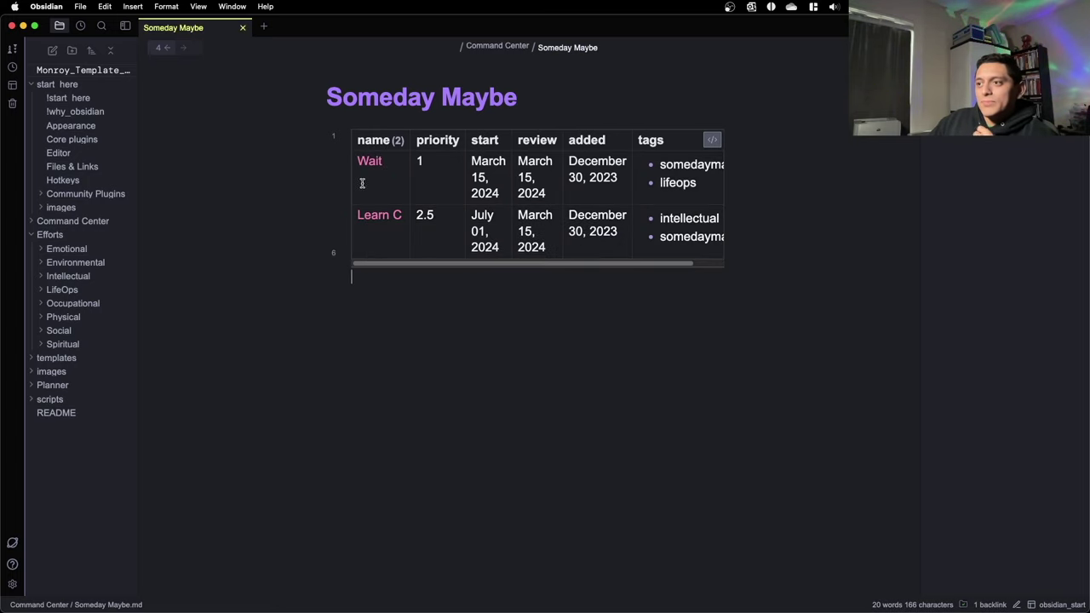
- Open the Learn C entry, review its properties, and highlight the brief description "I want to learn C in detail."
left_click(381, 218)
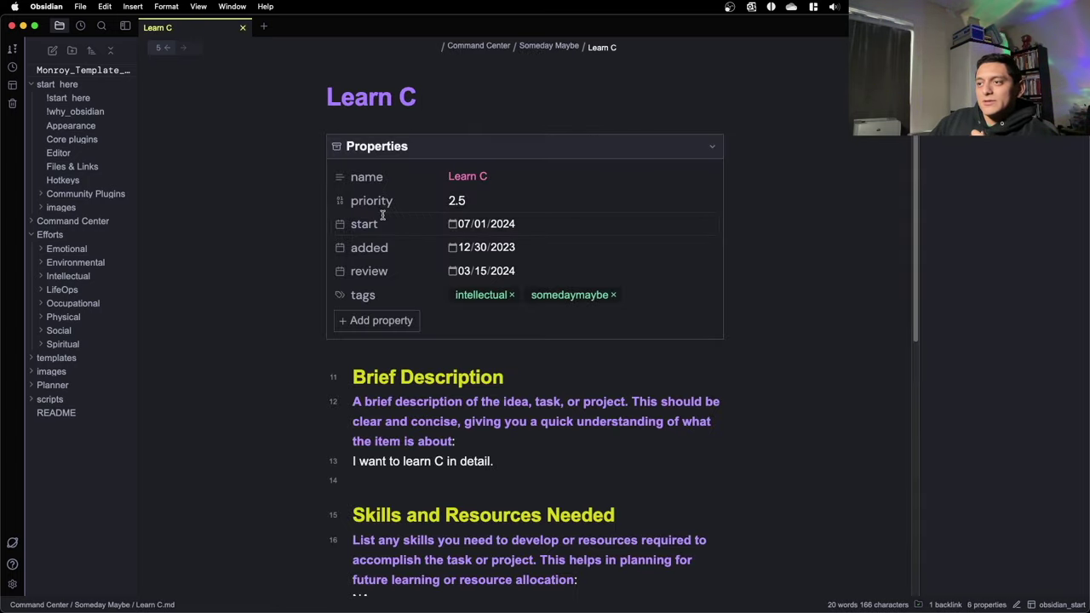
scroll(382, 215, "down", 1)
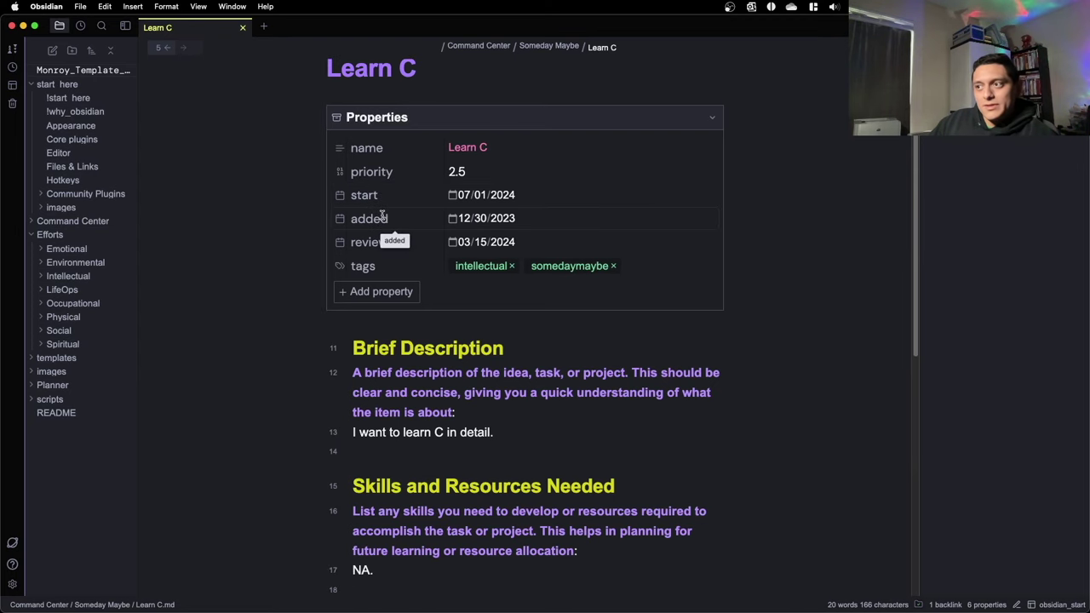
scroll(382, 216, "down", 1)
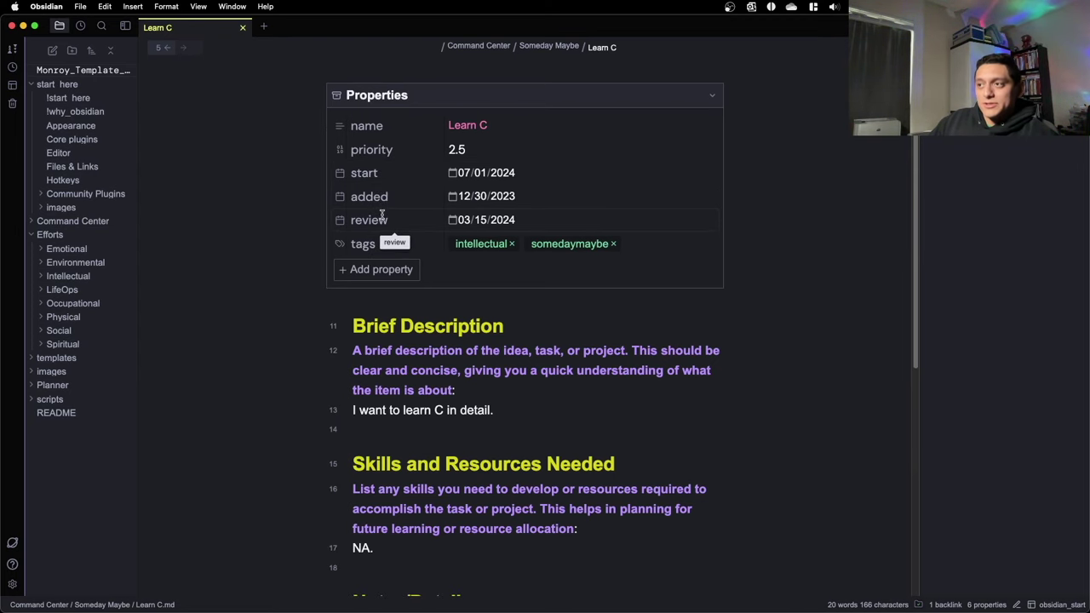
scroll(384, 215, "down", 3)
triple_click(416, 328)
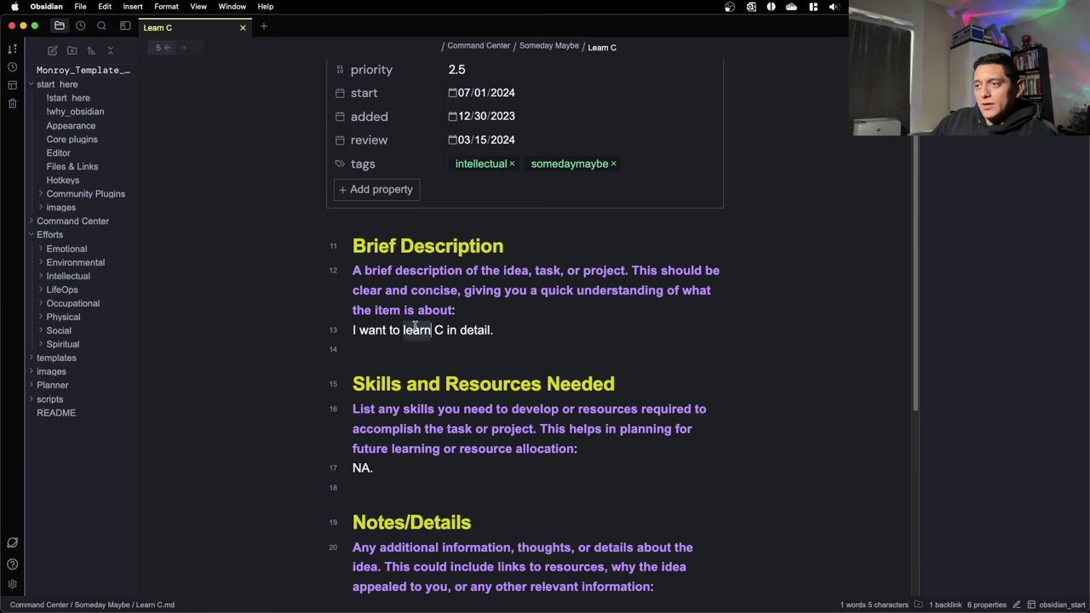
scroll(418, 316, "down", 1)
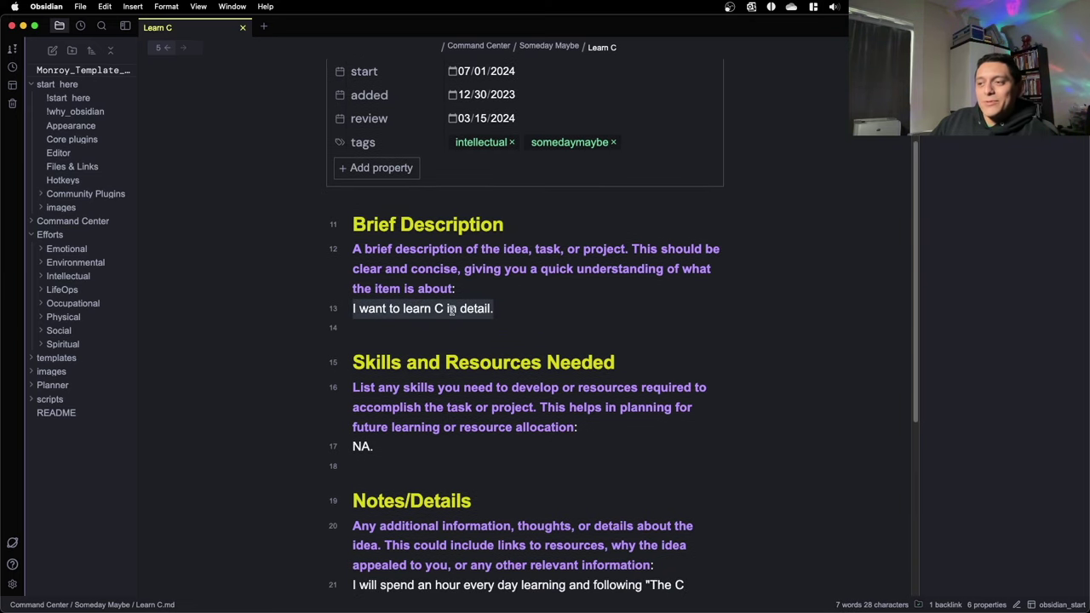
- Highlight the study plan under Notes/Details in the Learn C note, and the word "hour" within it
scroll(451, 308, "down", 3)
scroll(511, 358, "down", 7)
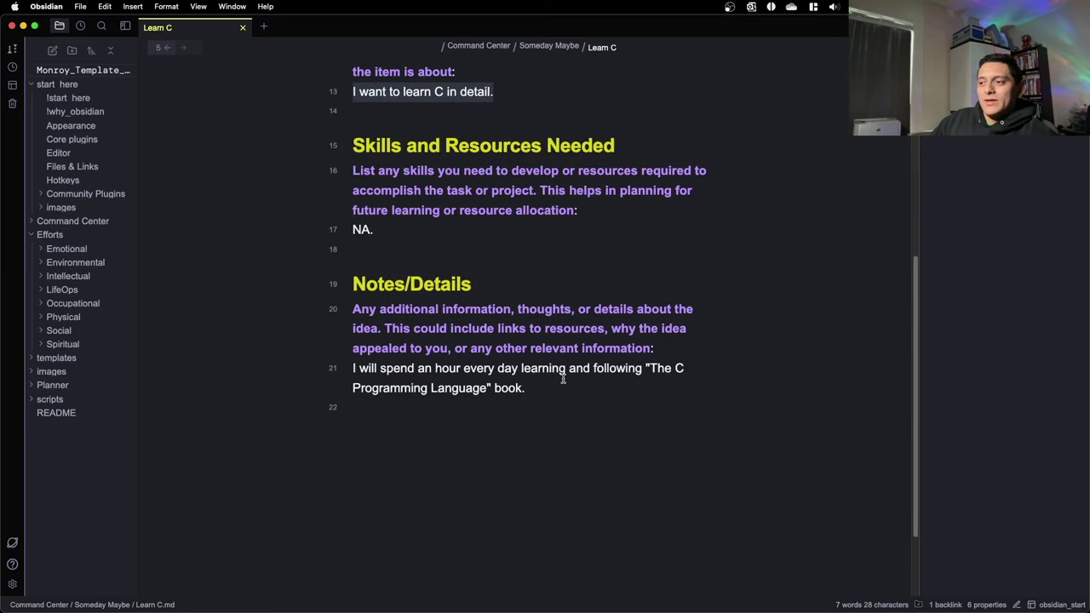
left_click_drag(528, 388, 353, 378)
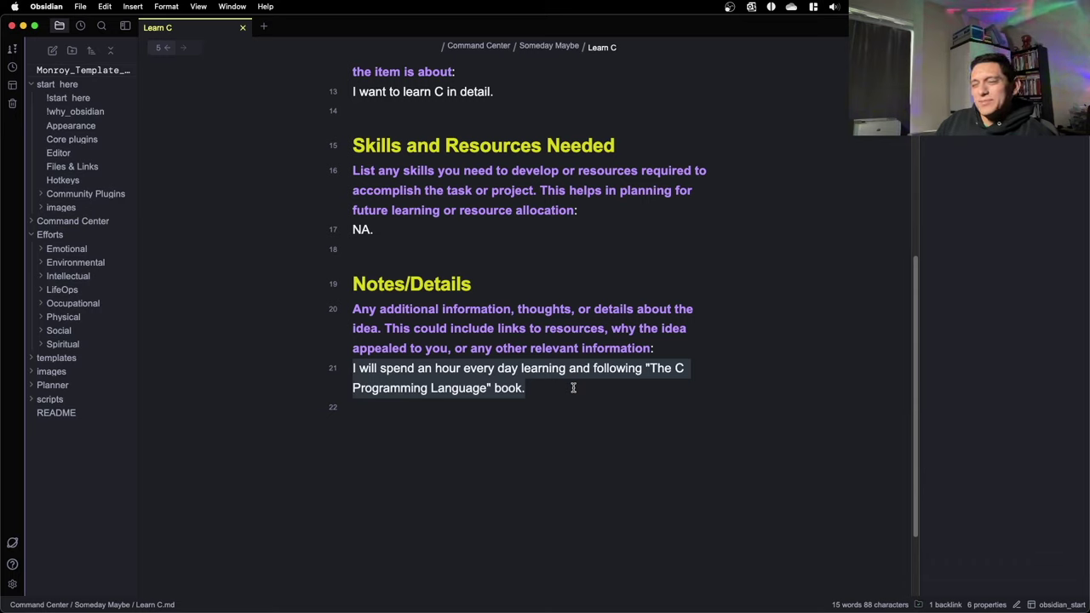
left_click(528, 381)
double_click(437, 367)
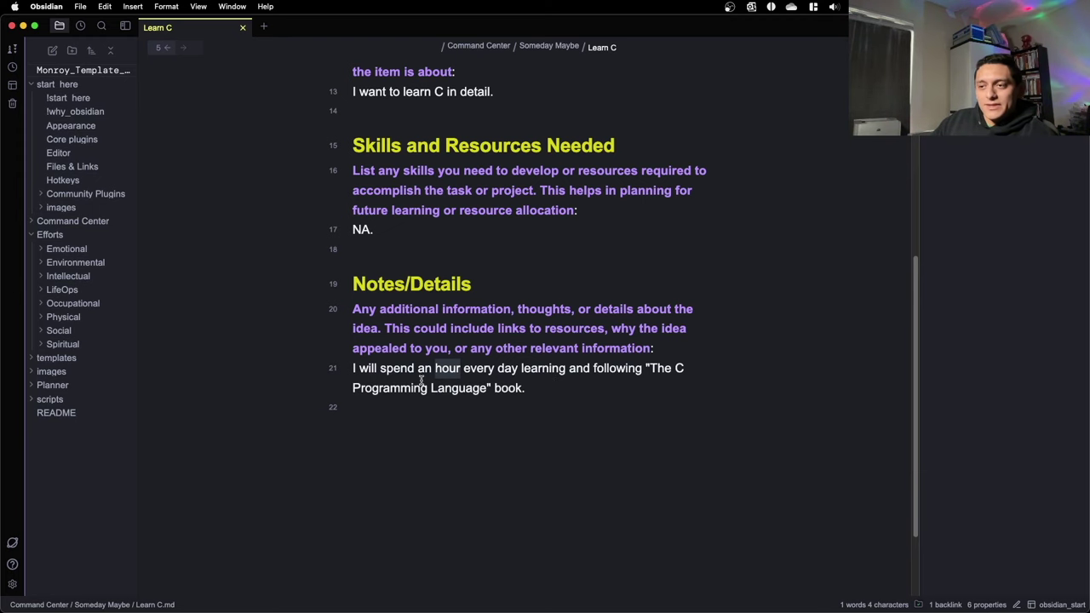
- Collapse the start_here and Efforts folders in the file tree and expand the Command Center folder
scroll(421, 381, "up", 10)
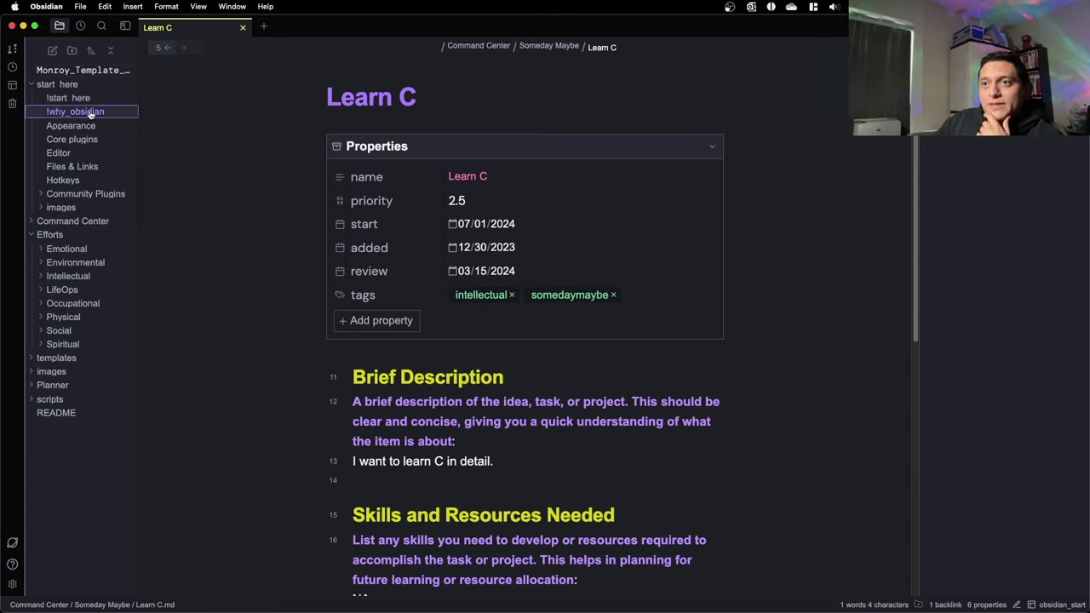
left_click(59, 84)
left_click(68, 112)
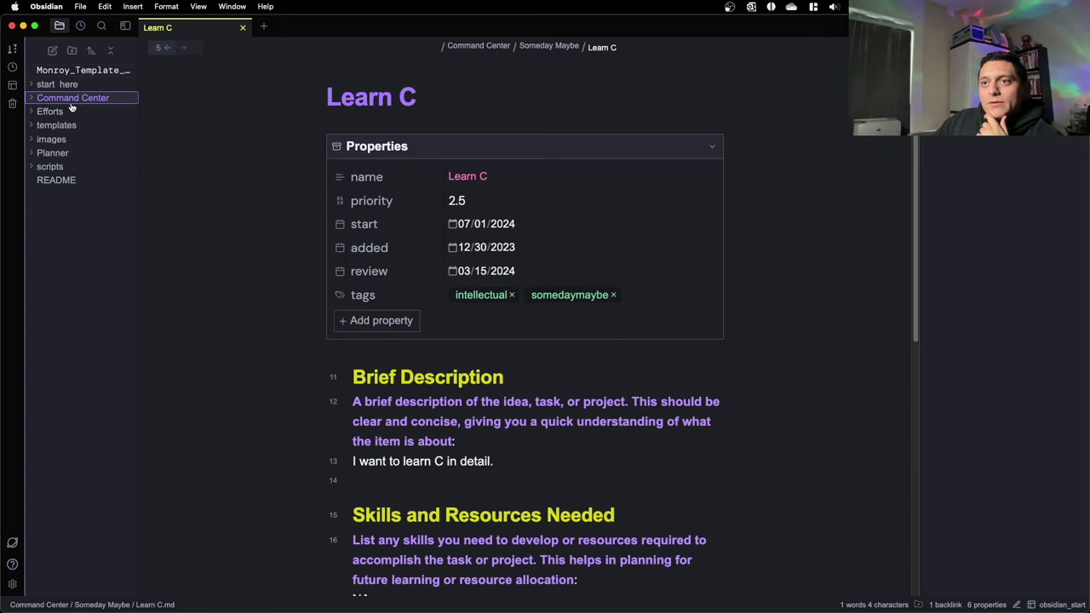
left_click(71, 100)
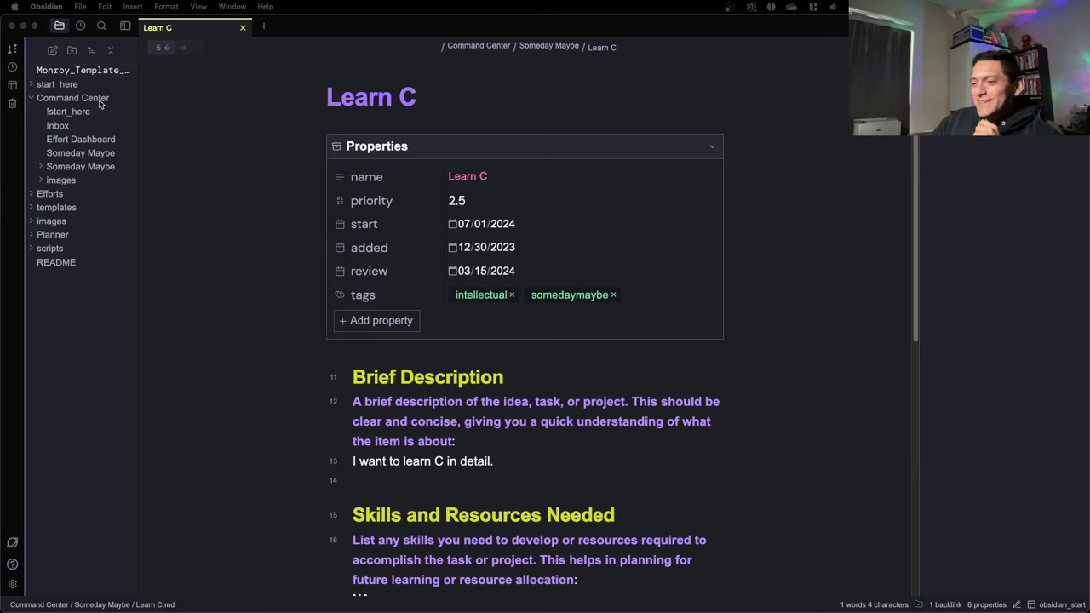
- Look at the notes inside the Someday Maybe folder, collapse it again, and open the Someday Maybe note
left_click(96, 170)
left_click(96, 168)
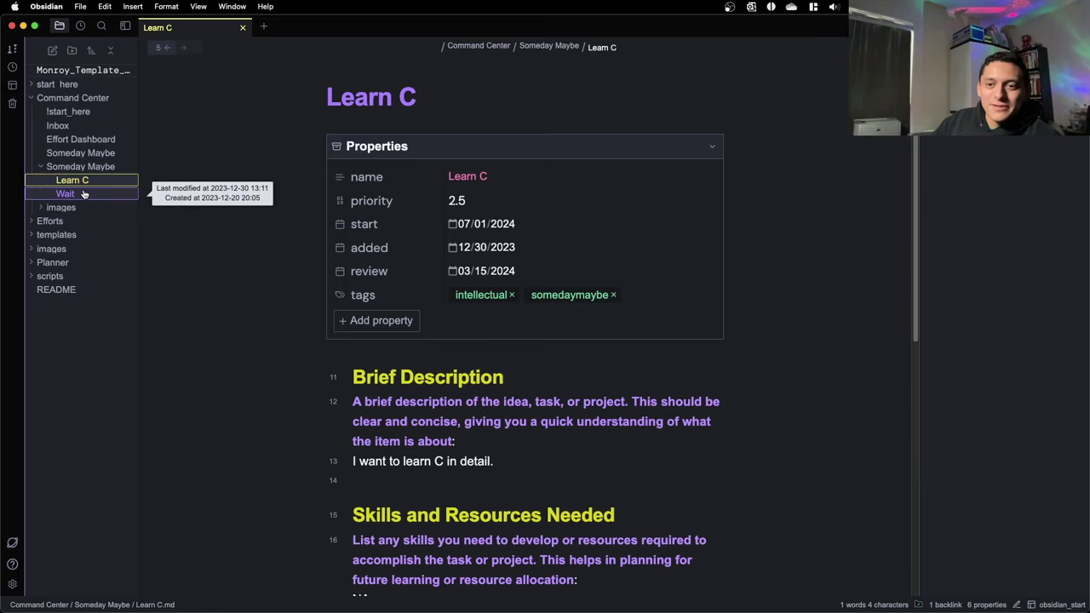
left_click(85, 167)
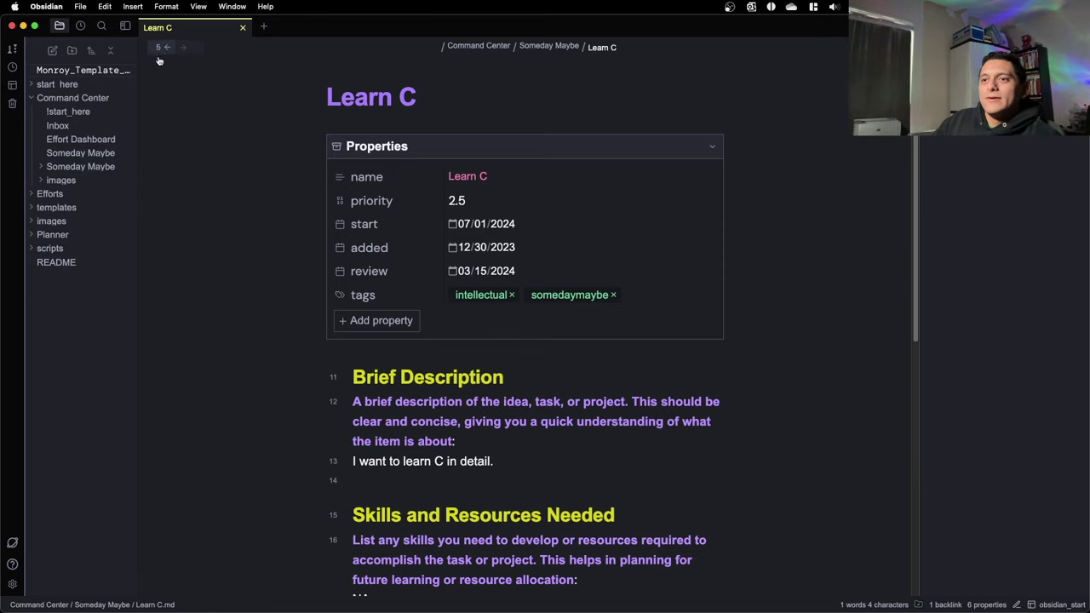
left_click(94, 157)
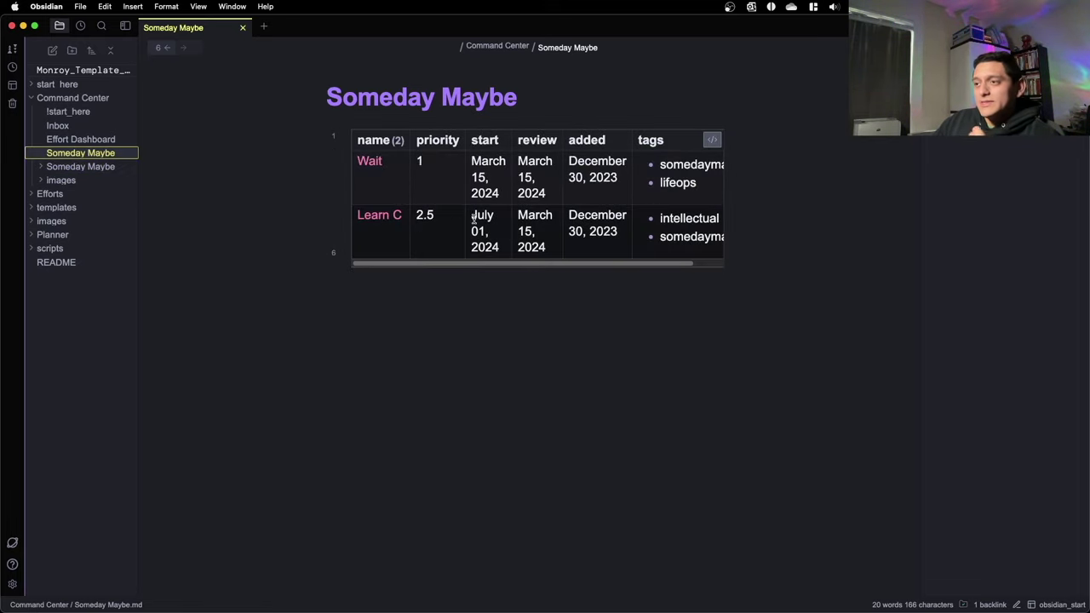
- Reveal the Someday Maybe note's dataview query, highlight "undefined" and the FROM (#somedaymaybe) line, and return to the rendered table
key("Up")
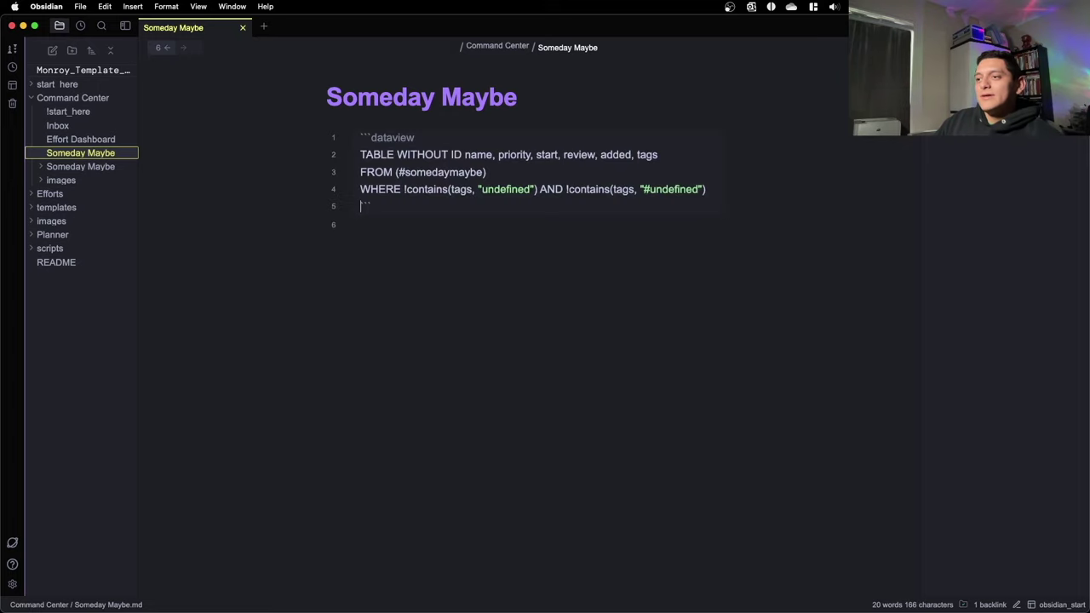
double_click(495, 191)
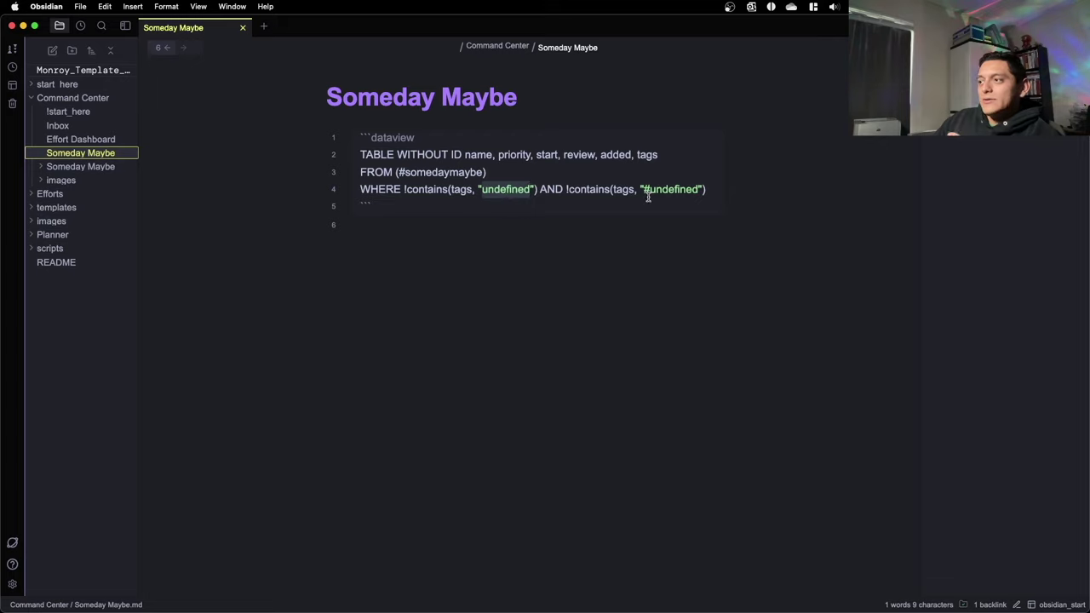
left_click(593, 192)
triple_click(460, 174)
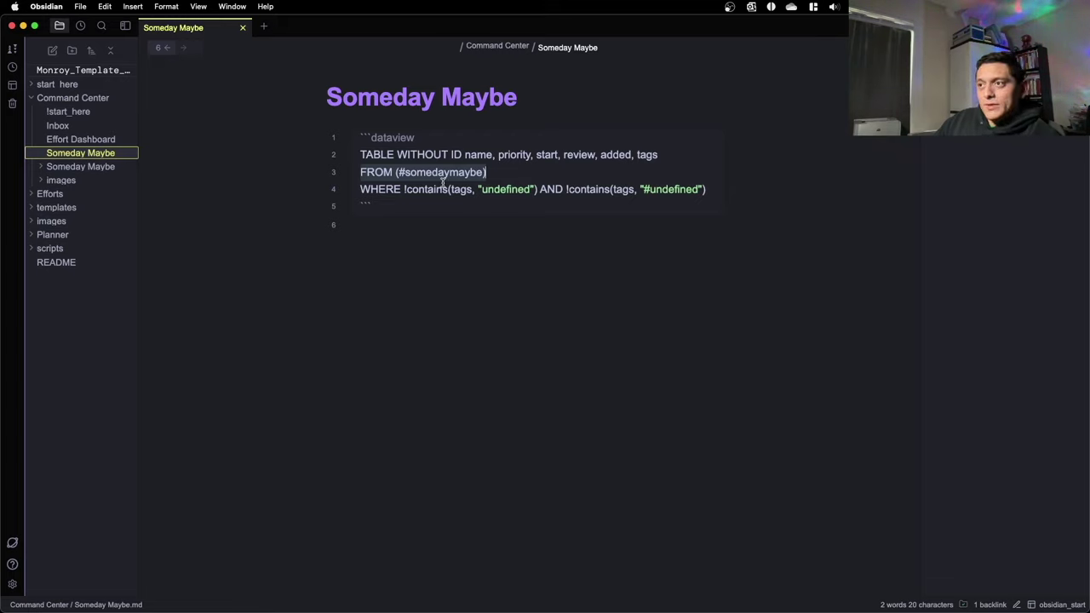
left_click(452, 239)
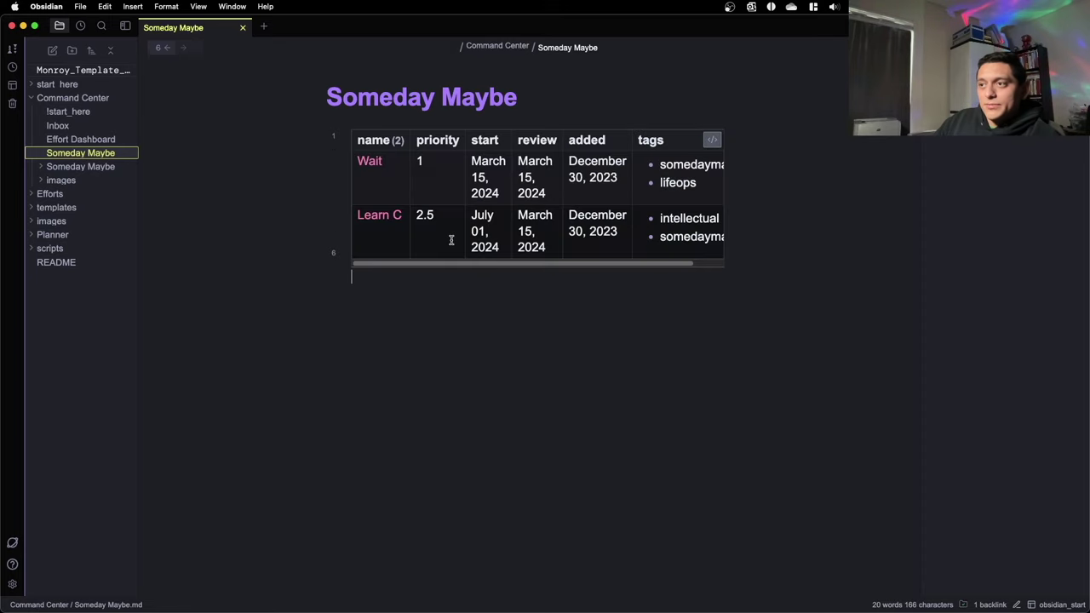
- Open the Learn C note from the Someday Maybe folder and inspect its name, priority, review and tags properties
left_click(122, 167)
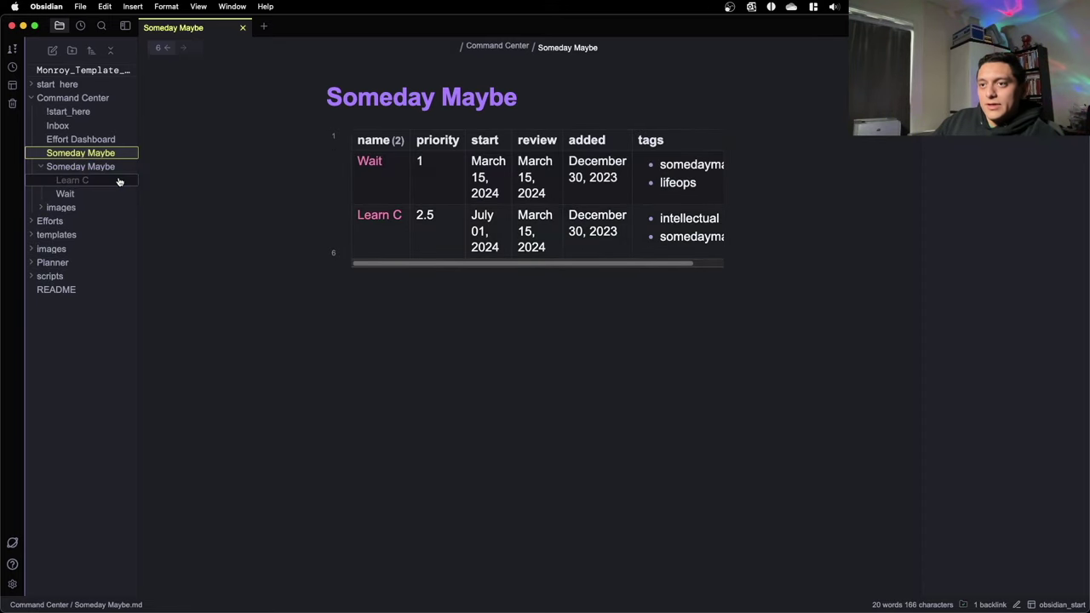
left_click(119, 180)
left_click(493, 178)
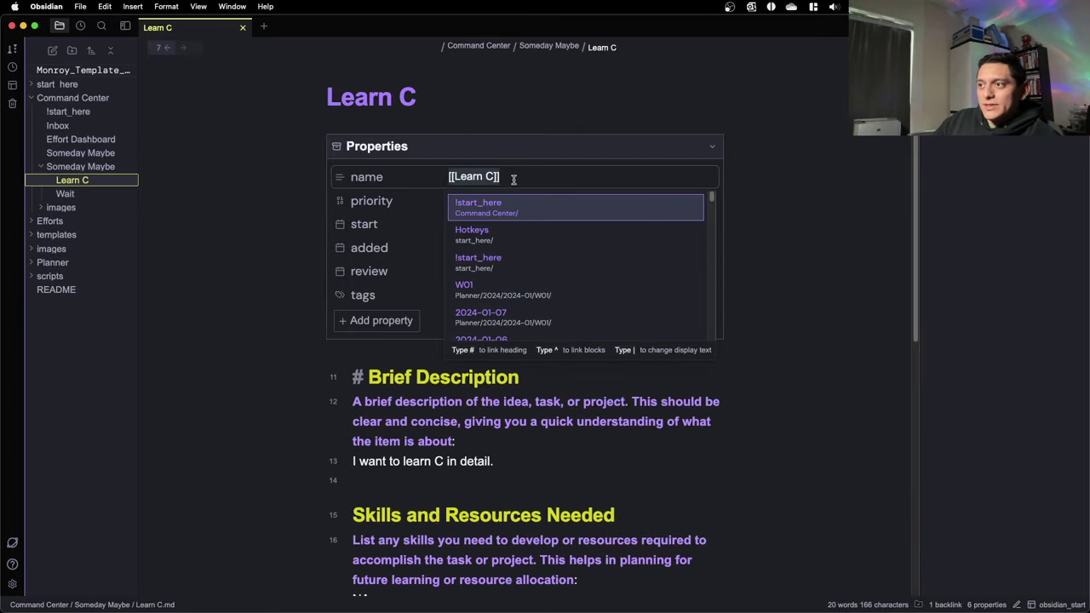
left_click(518, 110)
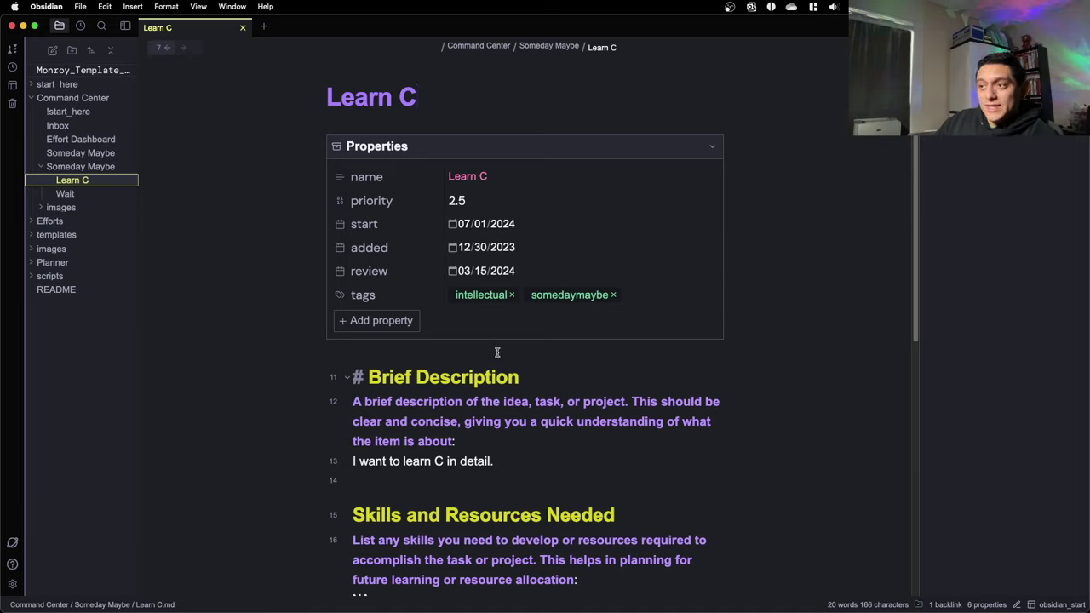
left_click(497, 176)
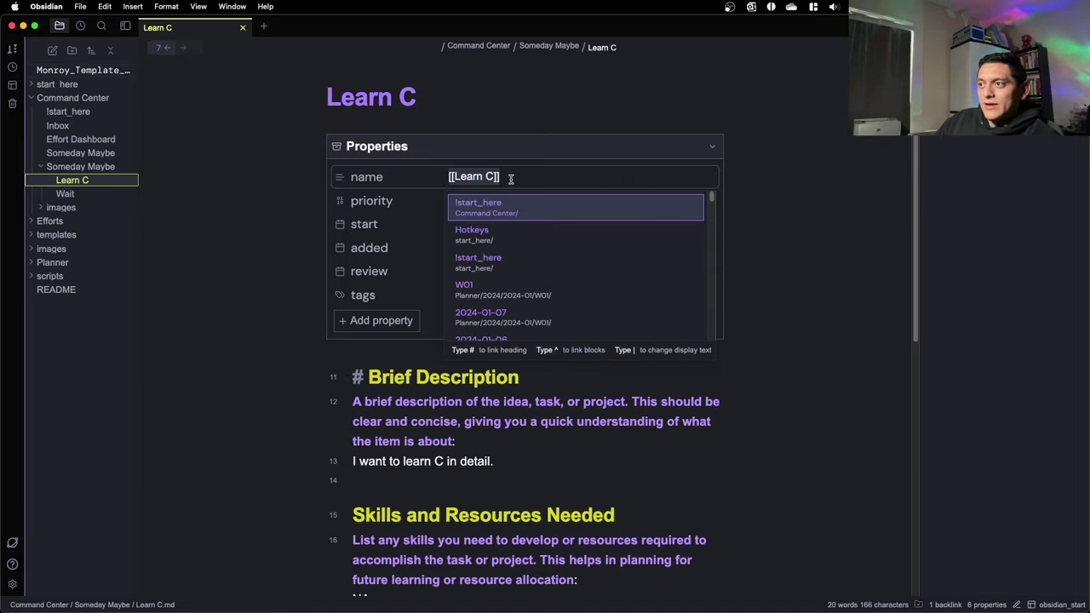
left_click(414, 200)
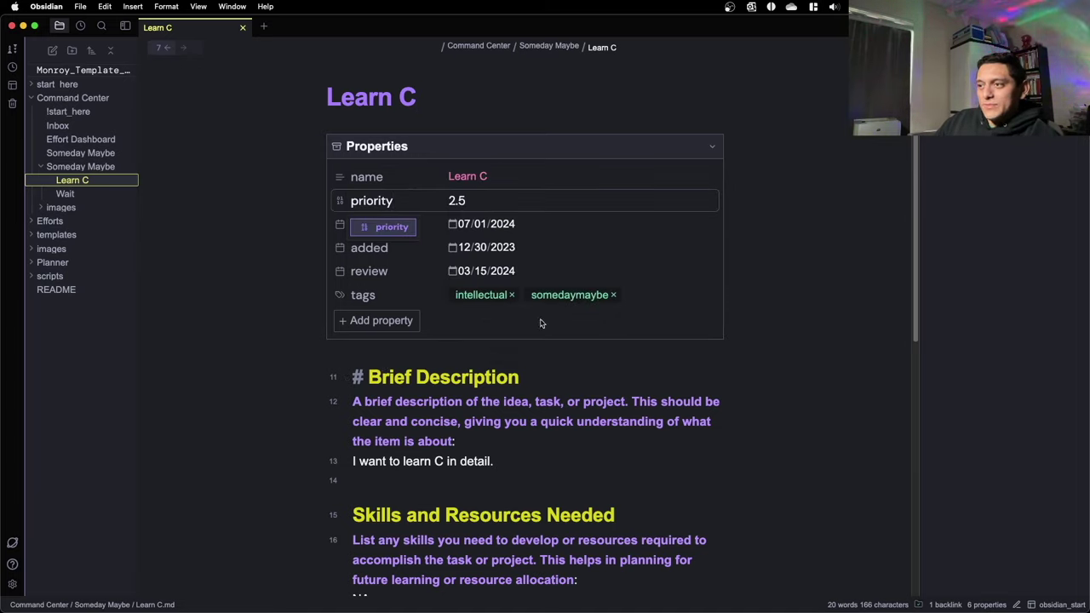
left_click(576, 278)
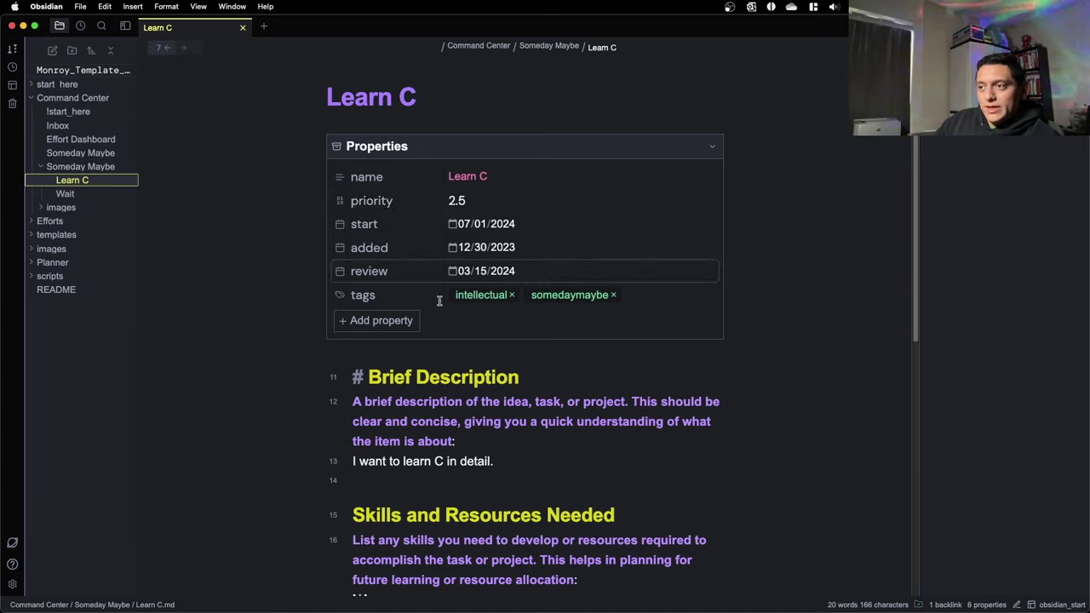
left_click(367, 296)
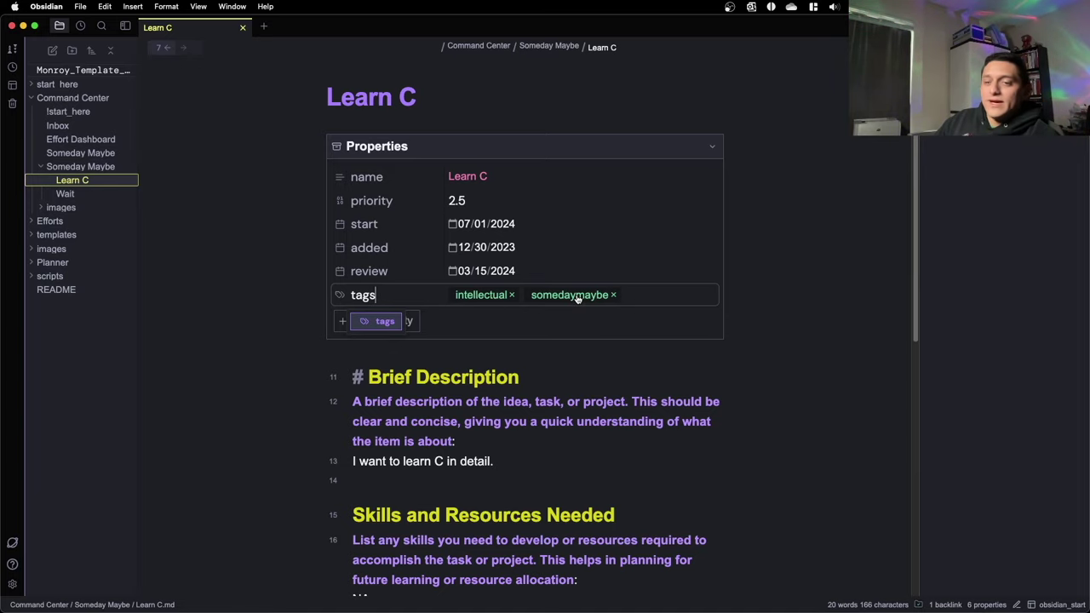
- Look at the Someday Maybe note's query again, and go back through the note history to the Command Center's !start_here note
left_click(85, 152)
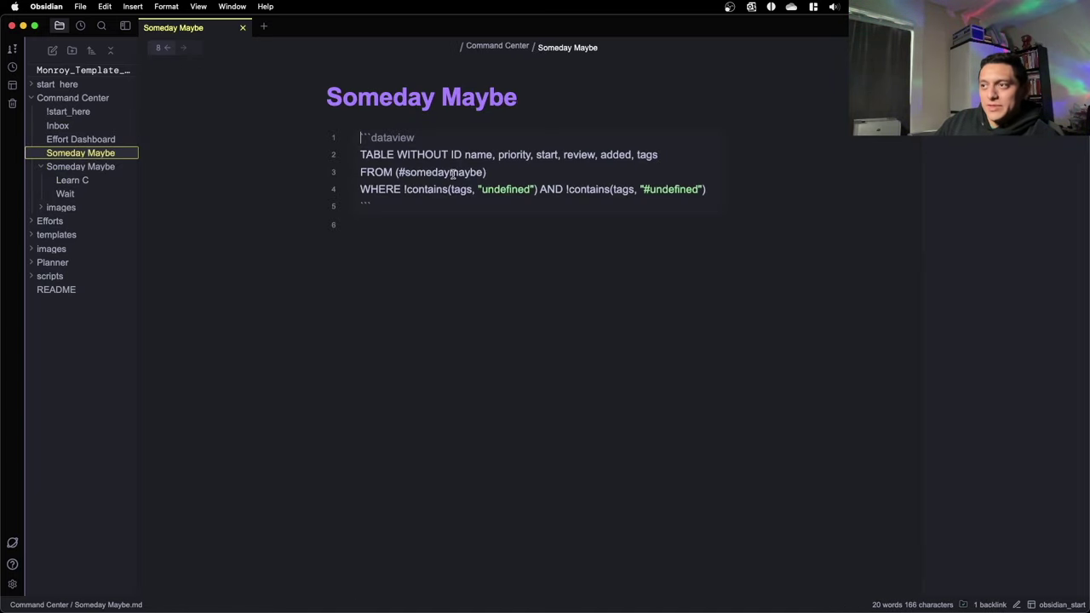
left_click(167, 49)
left_click(167, 48)
left_click(167, 49)
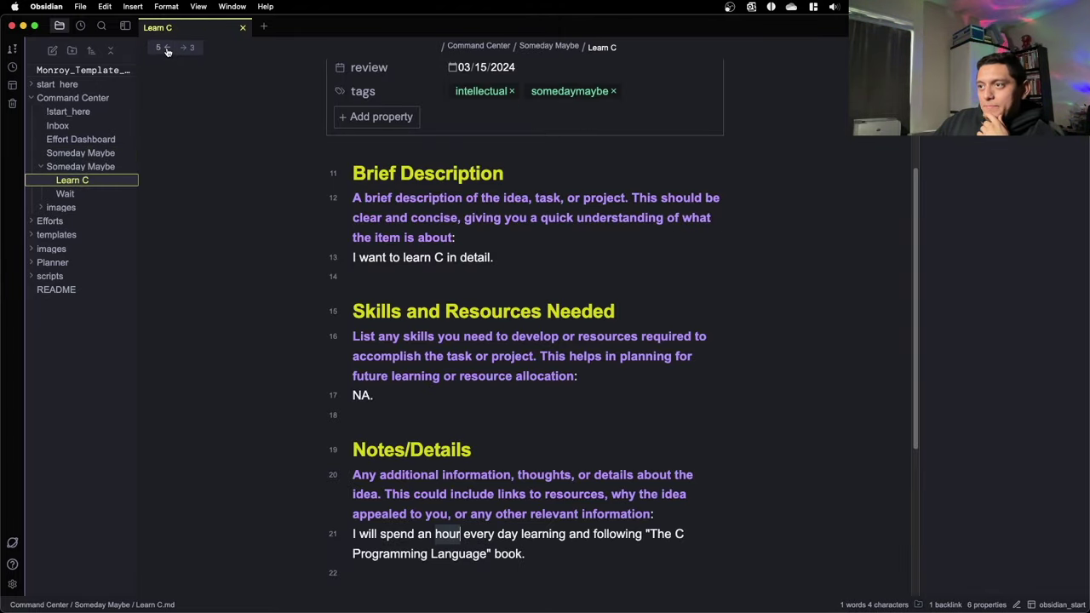
left_click(167, 49)
left_click(167, 48)
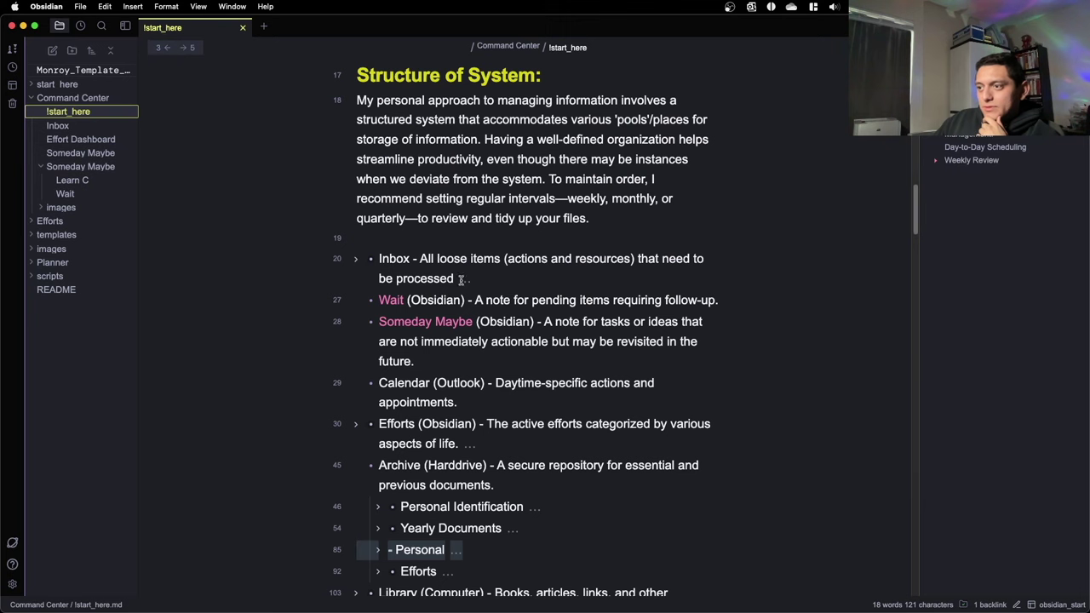
- Fold the Structure of System section beneath the workflow diagram in the !start_here note
scroll(408, 216, "up", 5)
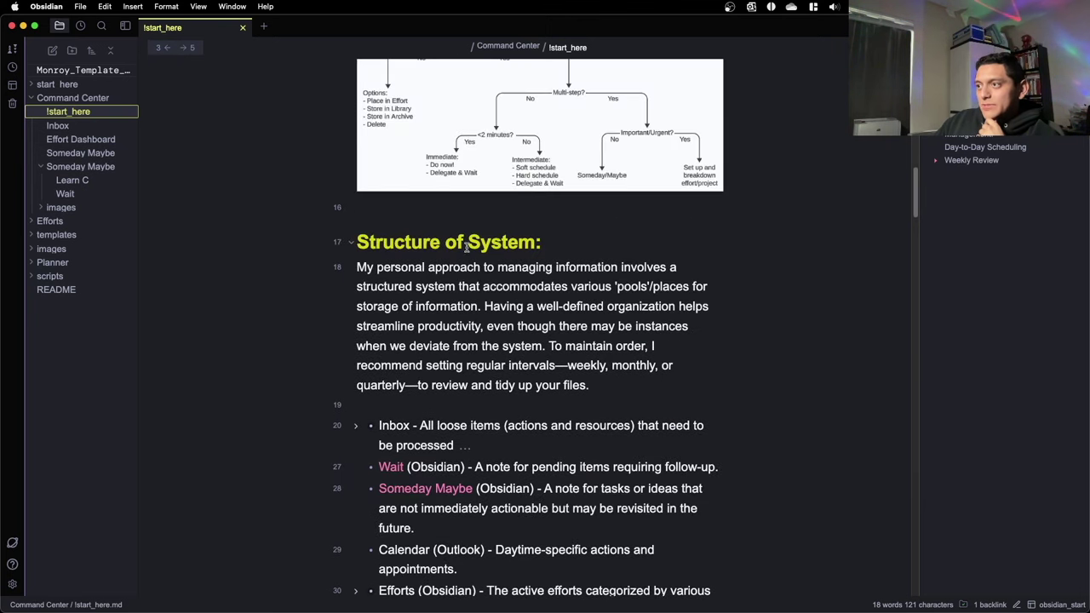
scroll(602, 168, "up", 3)
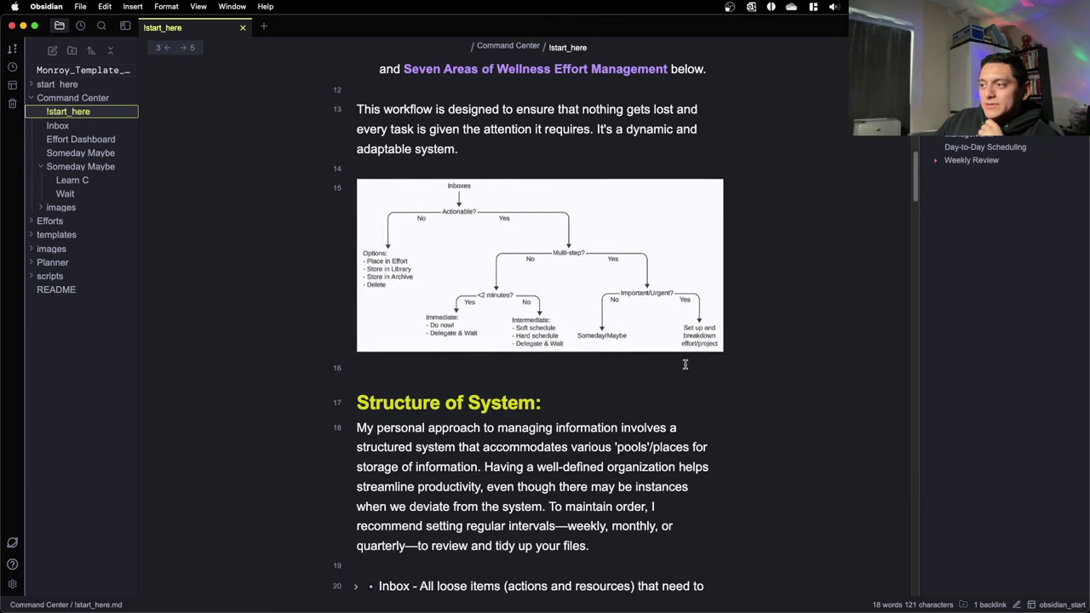
left_click(350, 403)
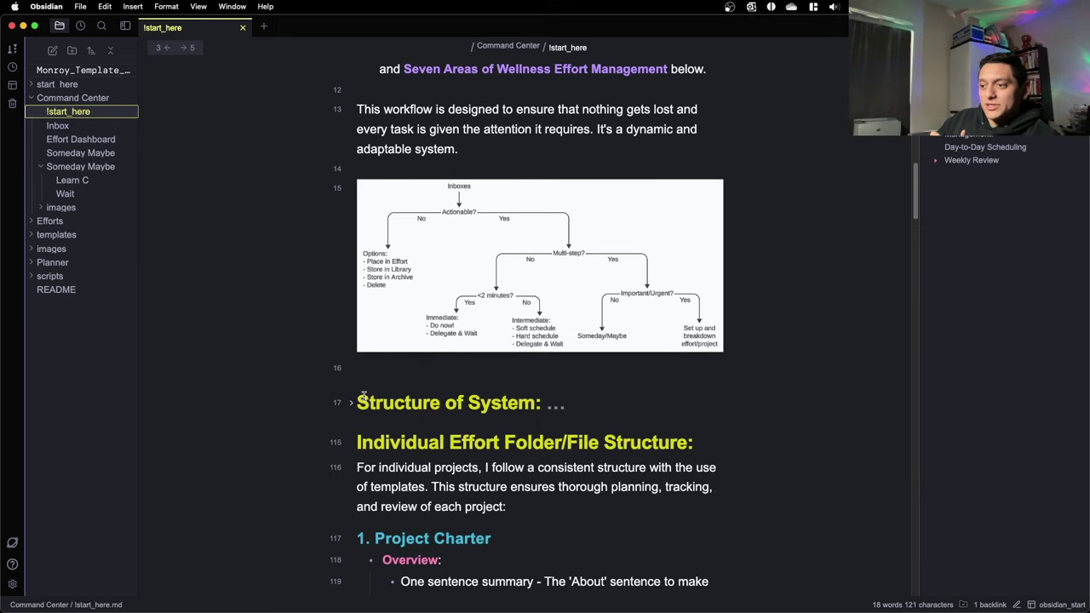
- Fold all six numbered sections under Individual Effort Folder/File Structure, from Project Charter through Finalization & Archiving
scroll(464, 333, "down", 2)
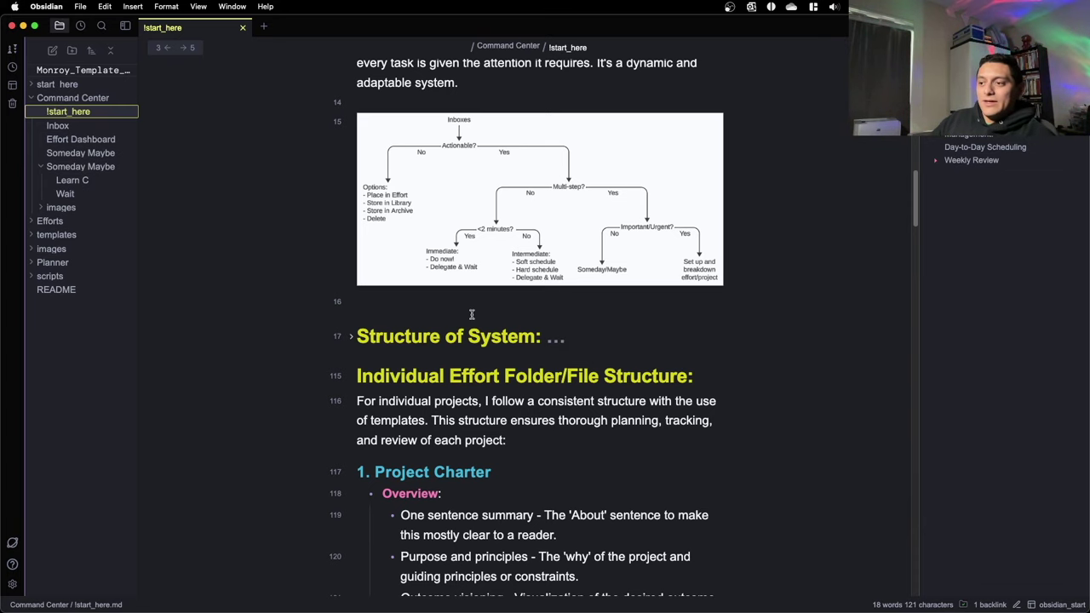
scroll(460, 314, "down", 5)
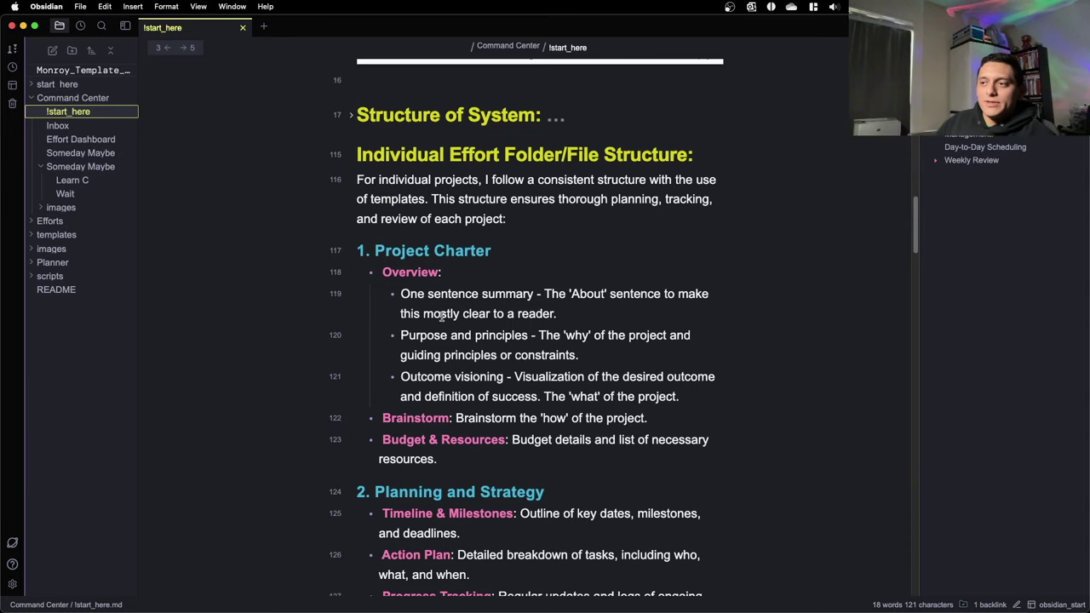
left_click(349, 252)
left_click(351, 286)
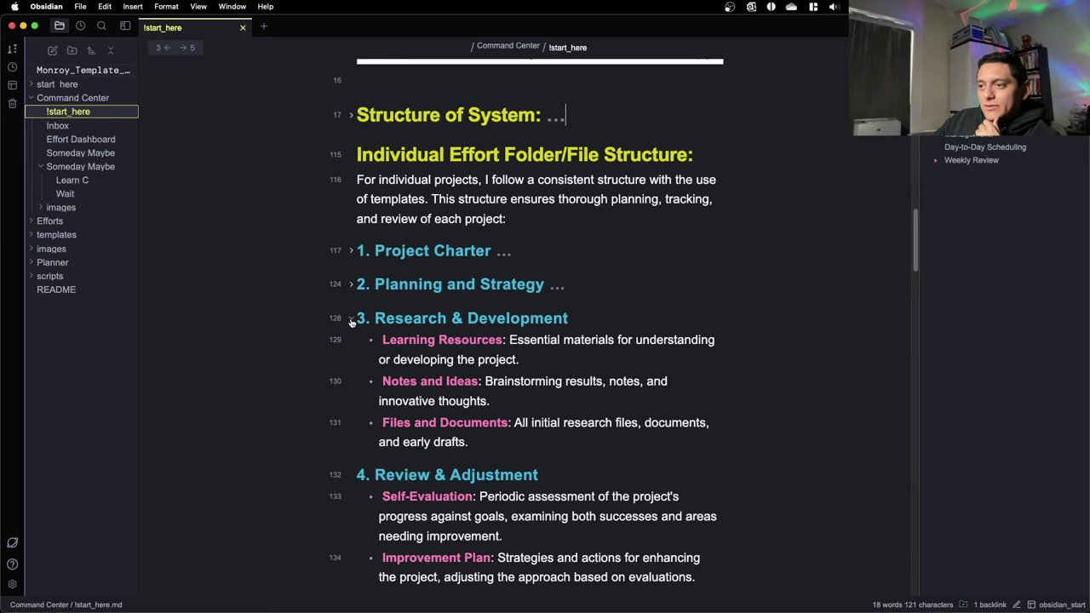
left_click(350, 321)
left_click(351, 354)
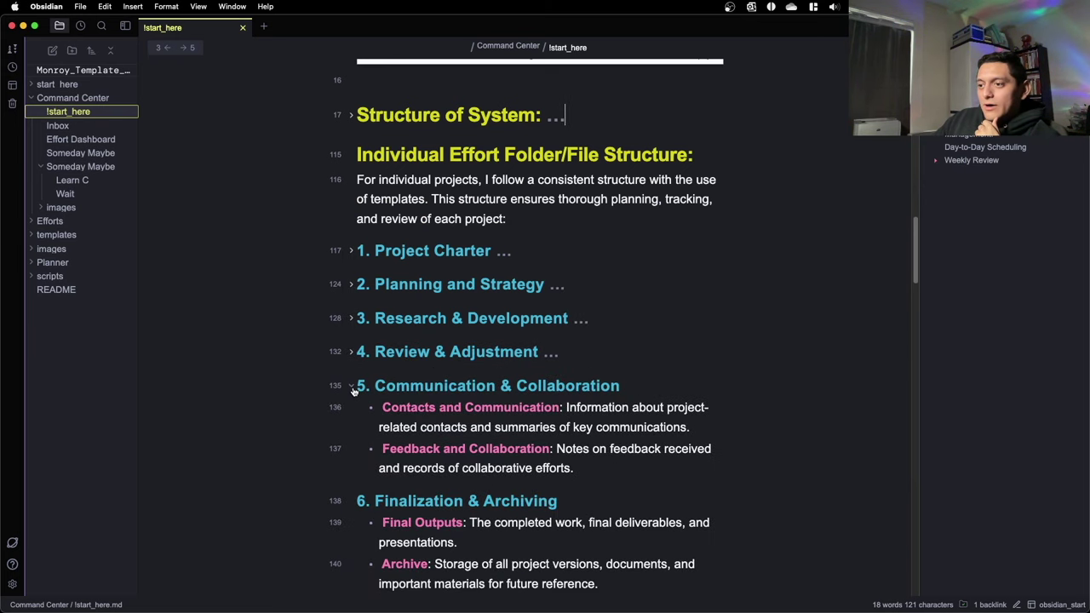
left_click(352, 389)
left_click(351, 419)
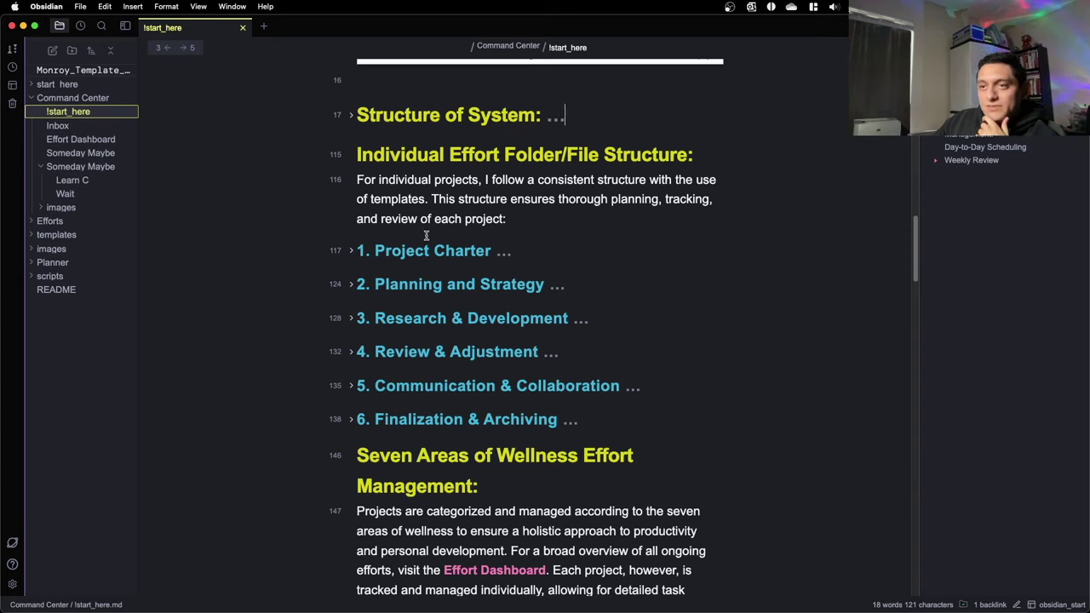
- Expand the templates folder and its template effort subfolder in the file tree, and unfold the Project Charter section of the note
left_click(74, 236)
left_click(83, 253)
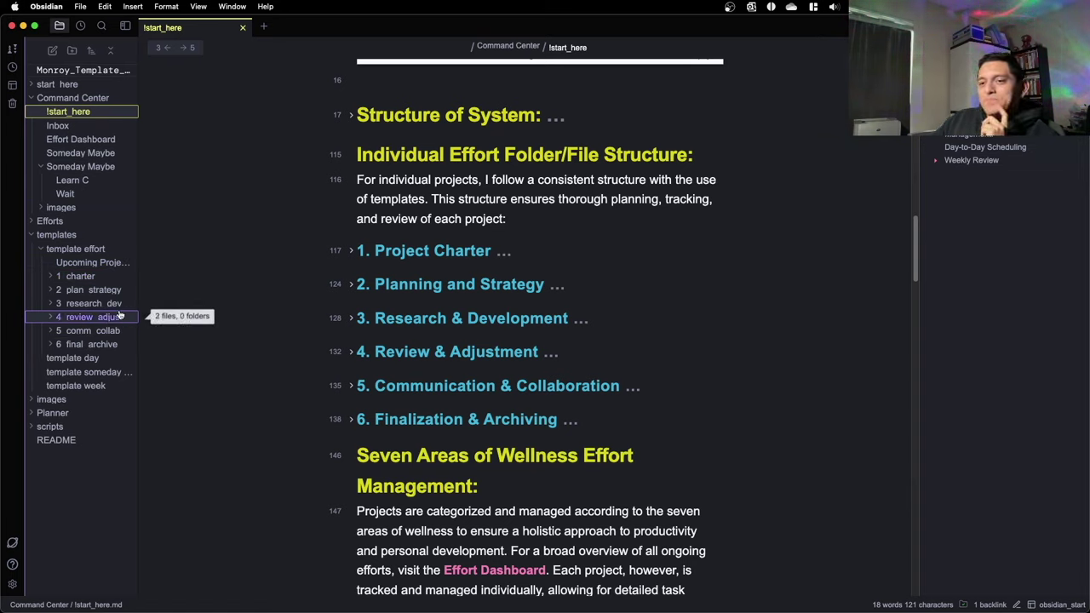
left_click(350, 252)
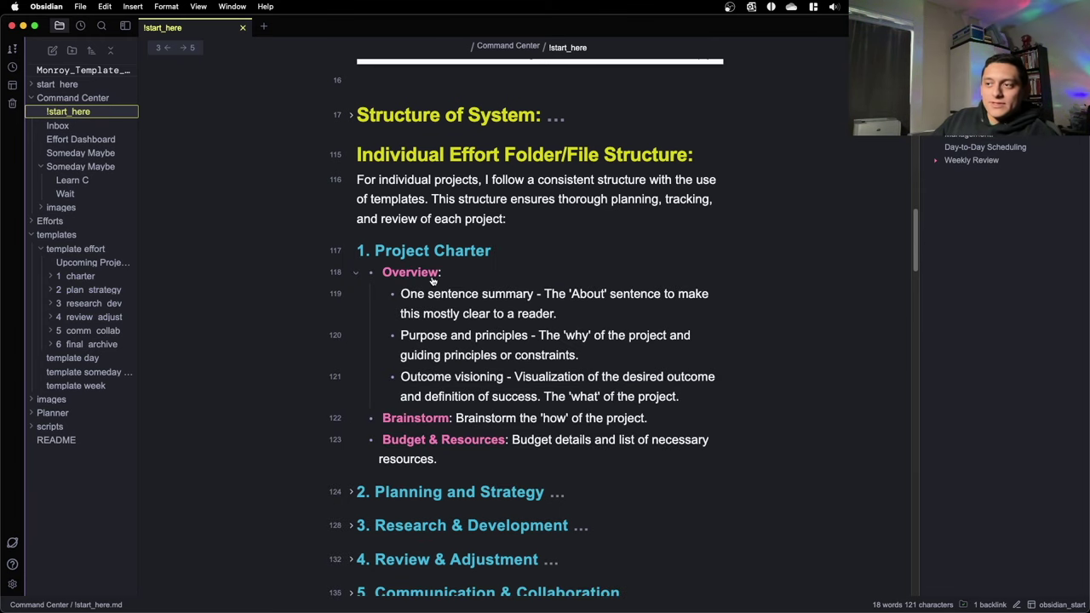
- Highlight the descriptions of One sentence summary and of Purpose and principles in the Project Charter overview
scroll(441, 277, "down", 1)
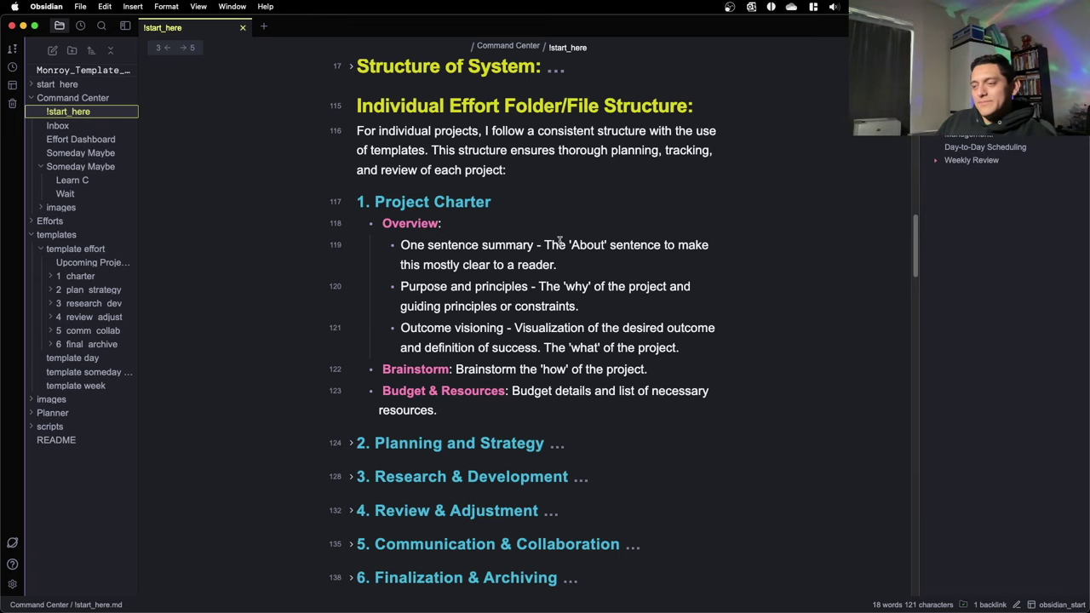
scroll(560, 239, "down", 1)
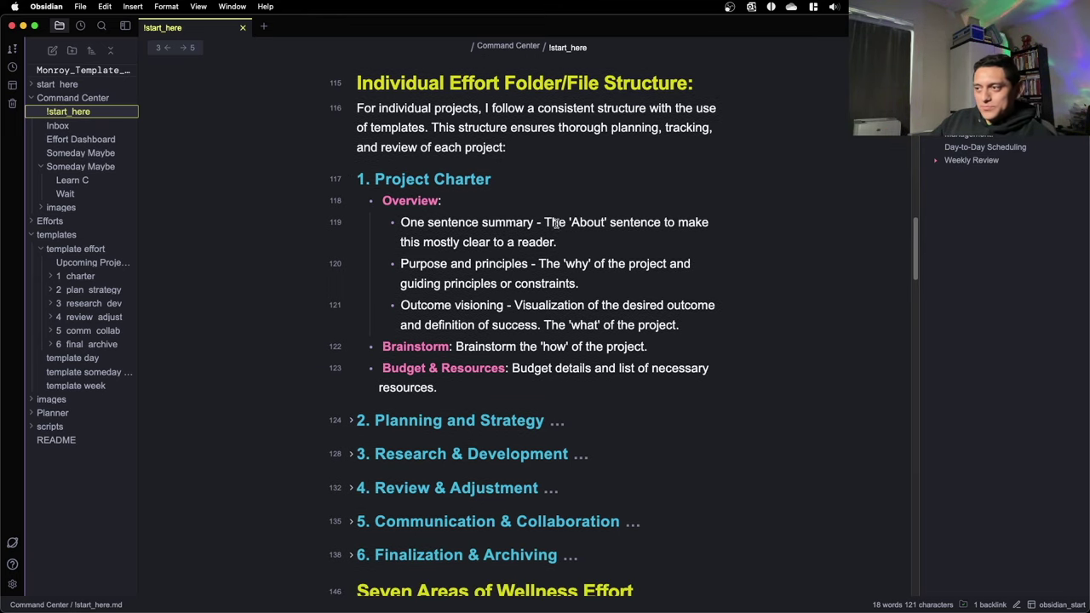
left_click_drag(570, 241, 528, 214)
scroll(528, 214, "down", 1)
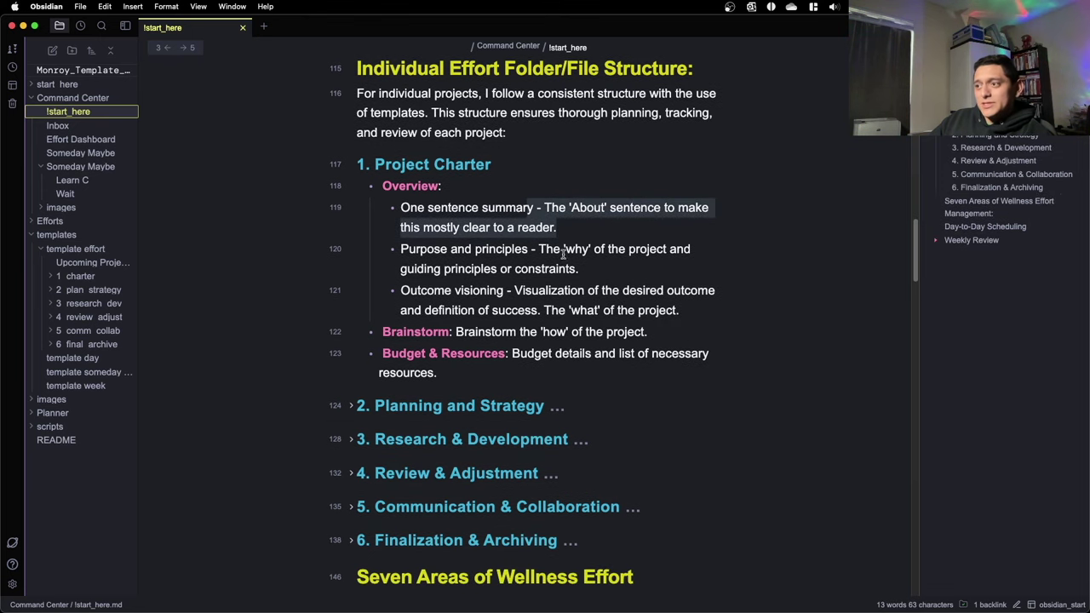
left_click_drag(578, 266, 538, 250)
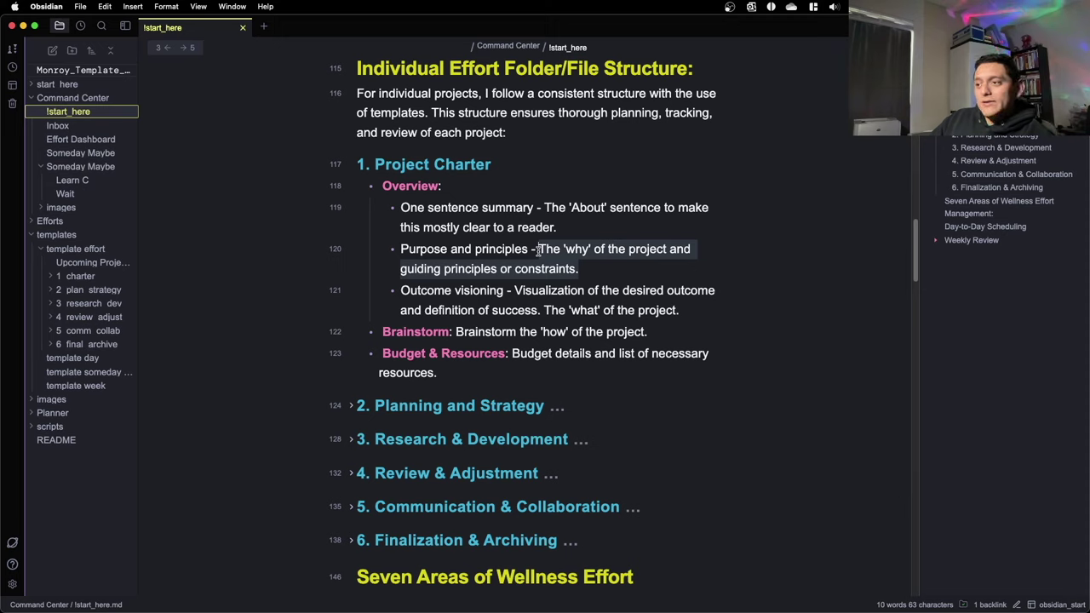
- Highlight the words "Purpose", "principles" and "constraints" in turn within the Purpose and principles bullet
double_click(412, 251)
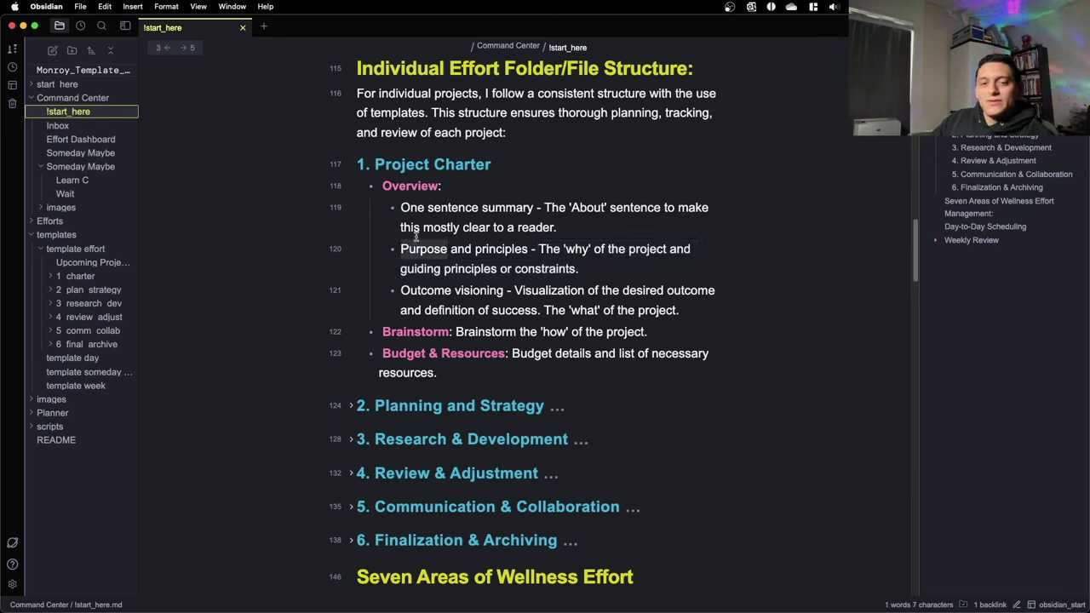
left_click(517, 248)
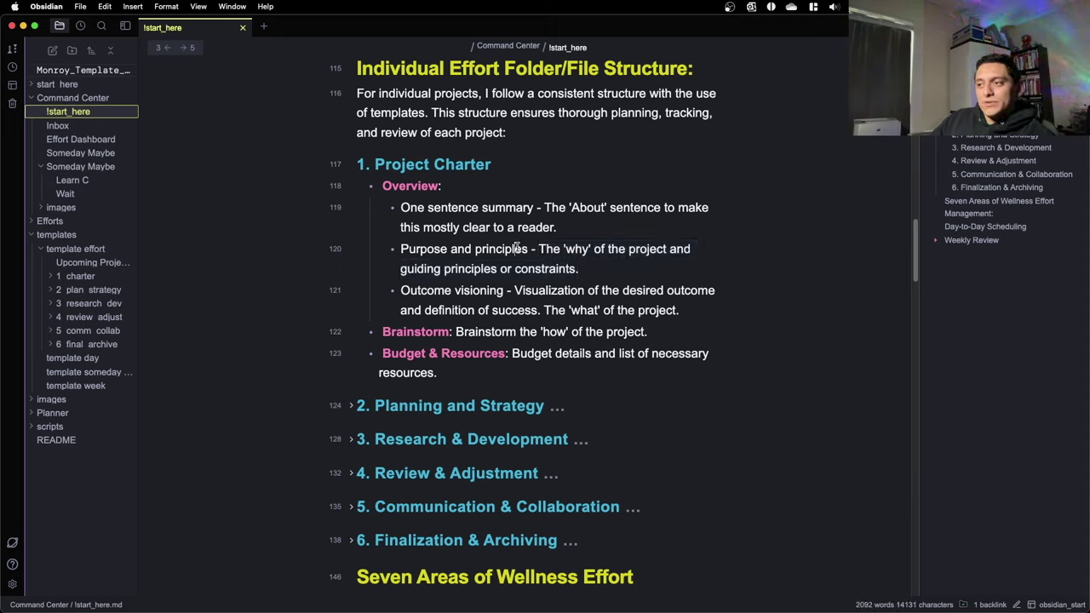
double_click(516, 248)
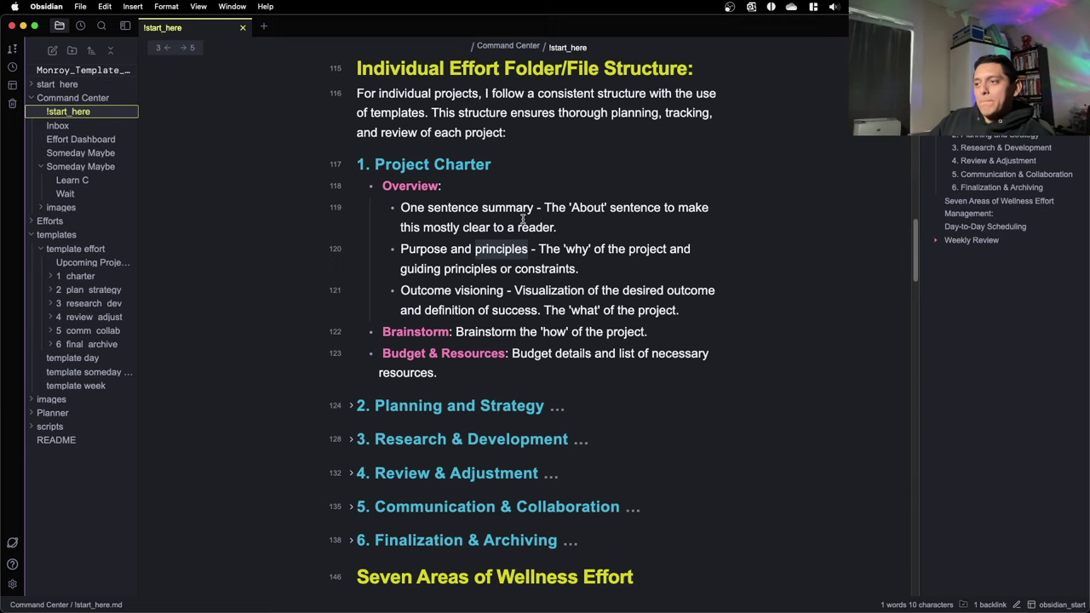
double_click(561, 271)
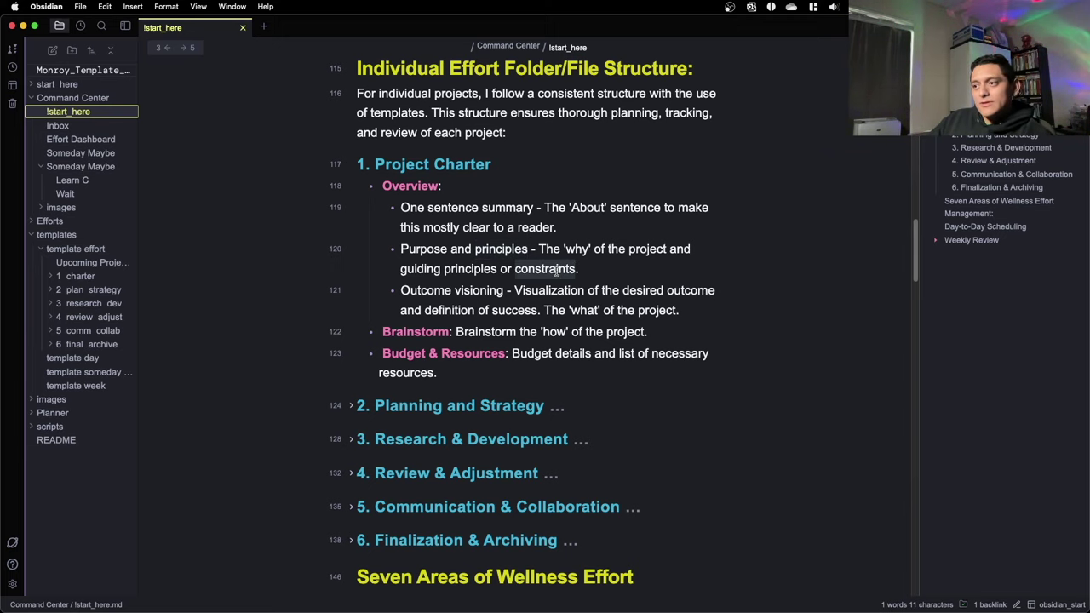
- Highlight the Outcome visioning bullet and all three Overview bullets together, and place the cursor at the end of the Brainstorm line
scroll(557, 269, "down", 2)
left_click_drag(704, 263, 385, 239)
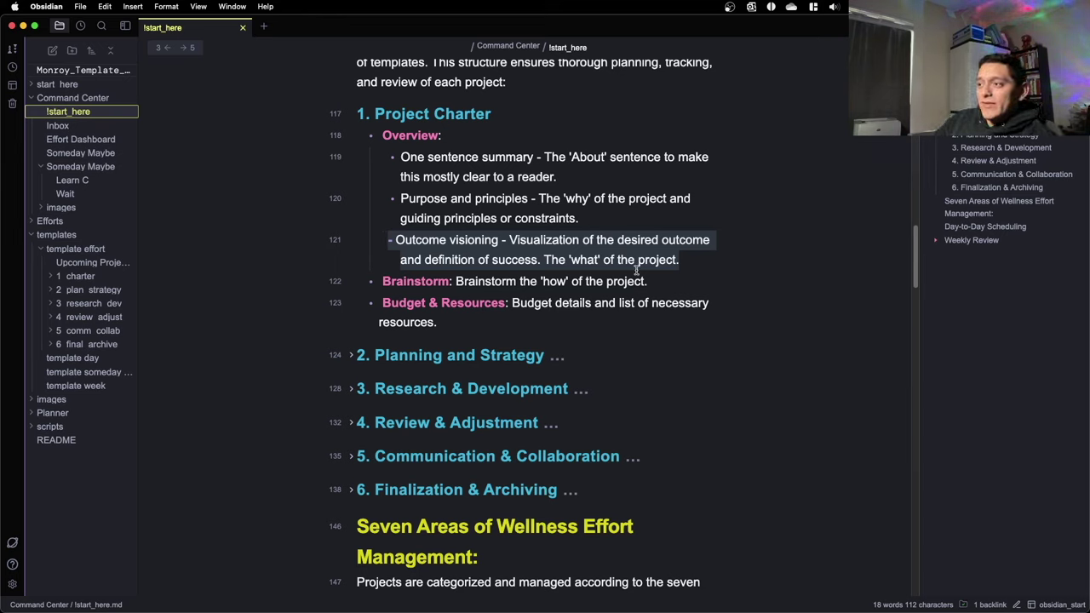
left_click(695, 260)
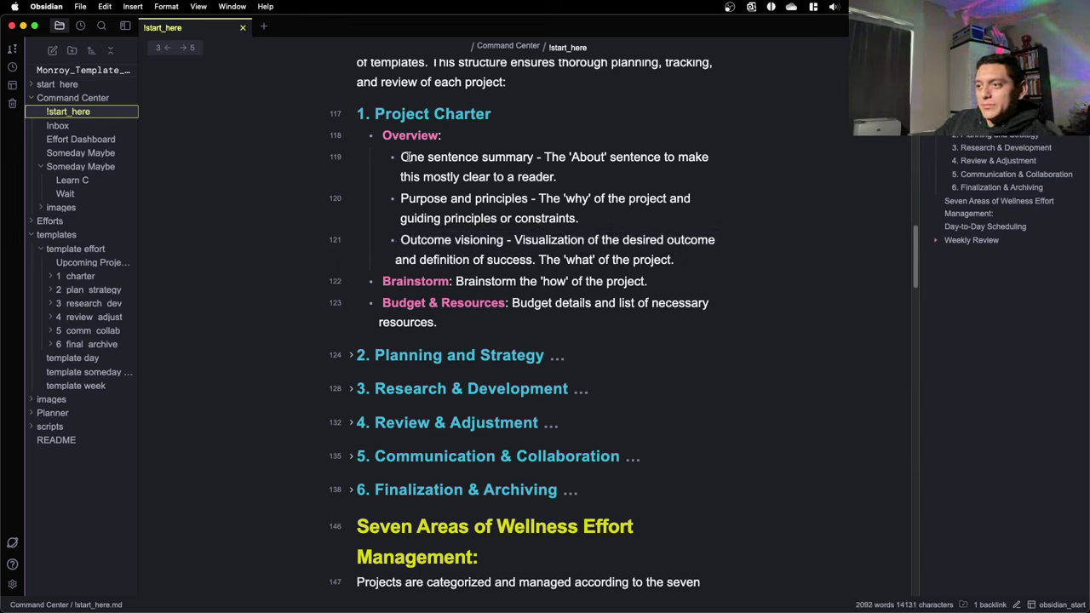
left_click_drag(411, 156, 689, 262)
left_click(671, 285)
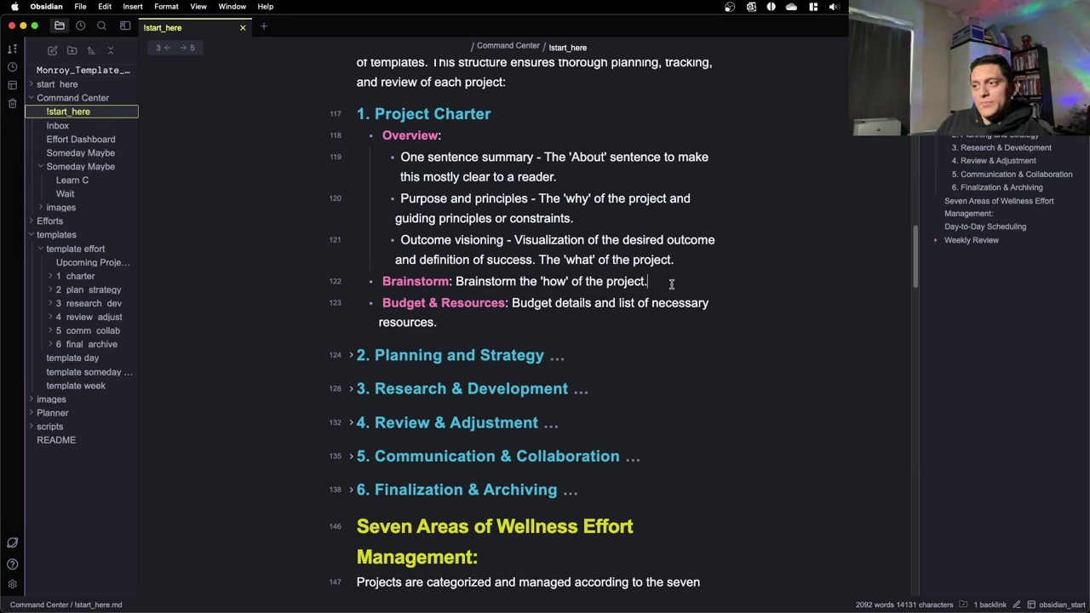
- Open the Brainstorm template note from its link in the Project Charter section and highlight the whole Brainstorming instructions block
left_click(434, 282)
scroll(432, 264, "down", 1)
left_click(441, 310)
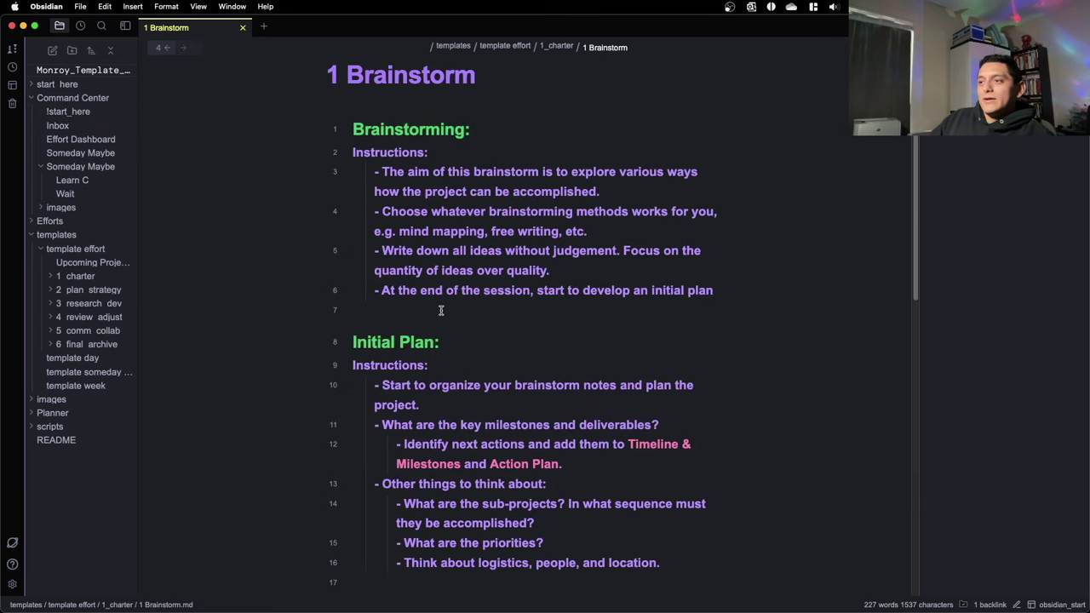
left_click_drag(440, 322, 347, 157)
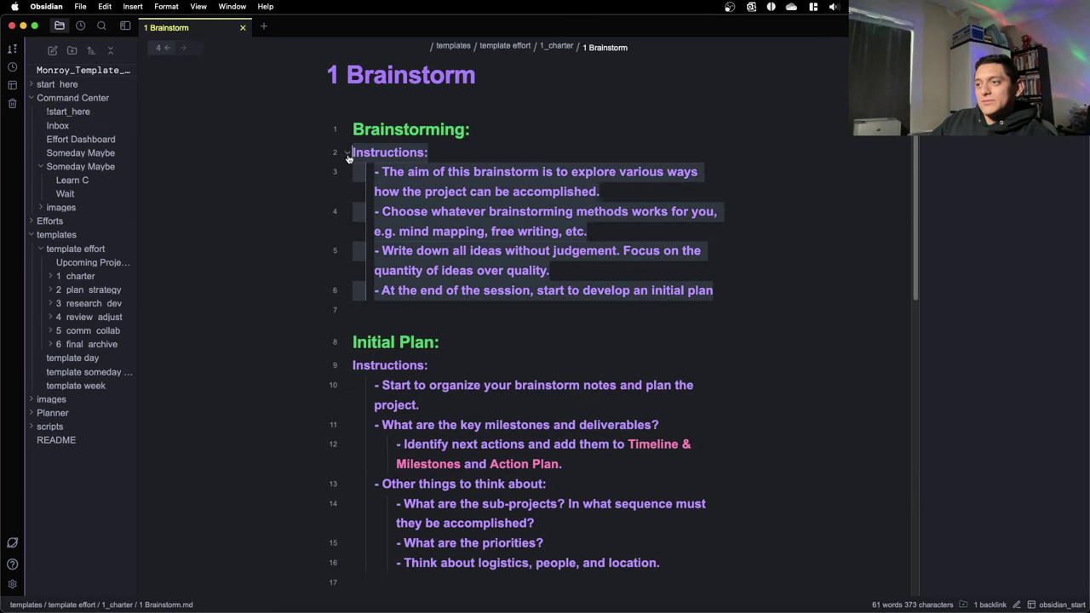
key("ctrl+b")
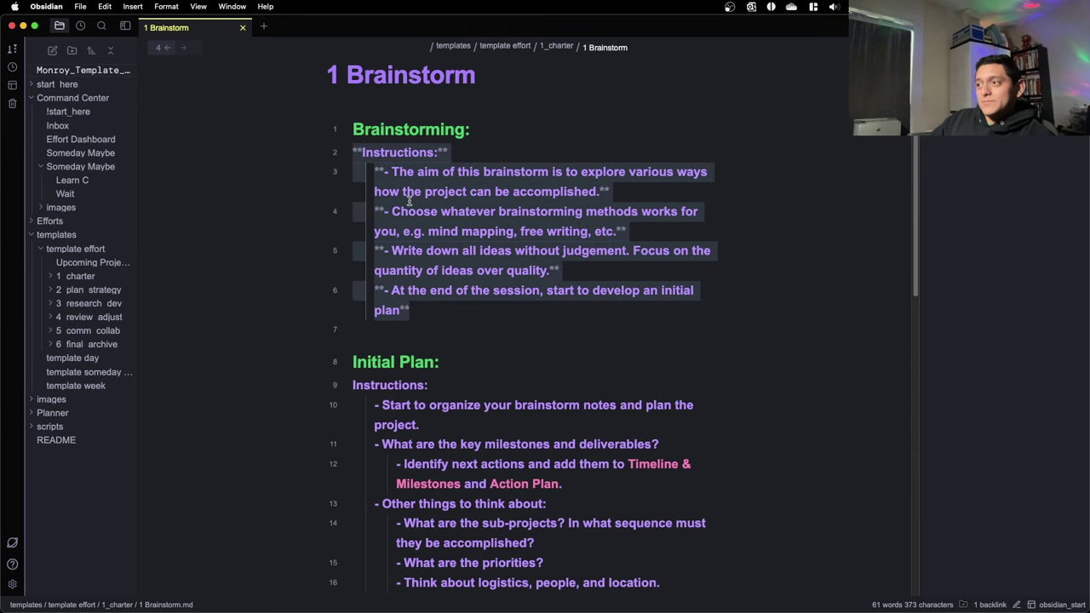
left_click(425, 309)
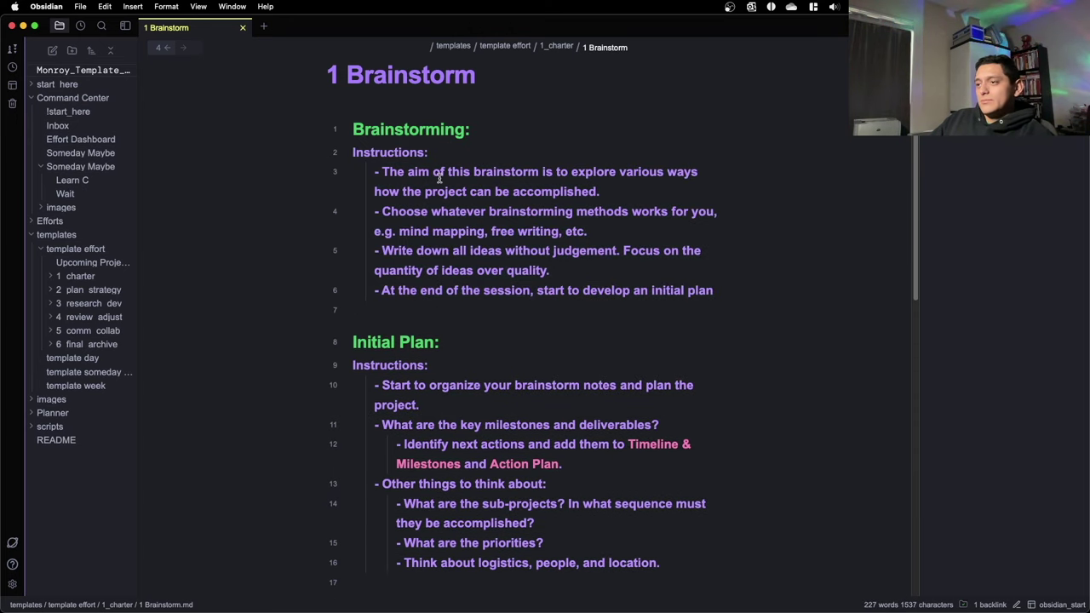
- Point out the instruction on brainstorming methods, then highlight those on writing ideas without judgement and on developing an initial plan
triple_click(468, 233)
key("ctrl+b")
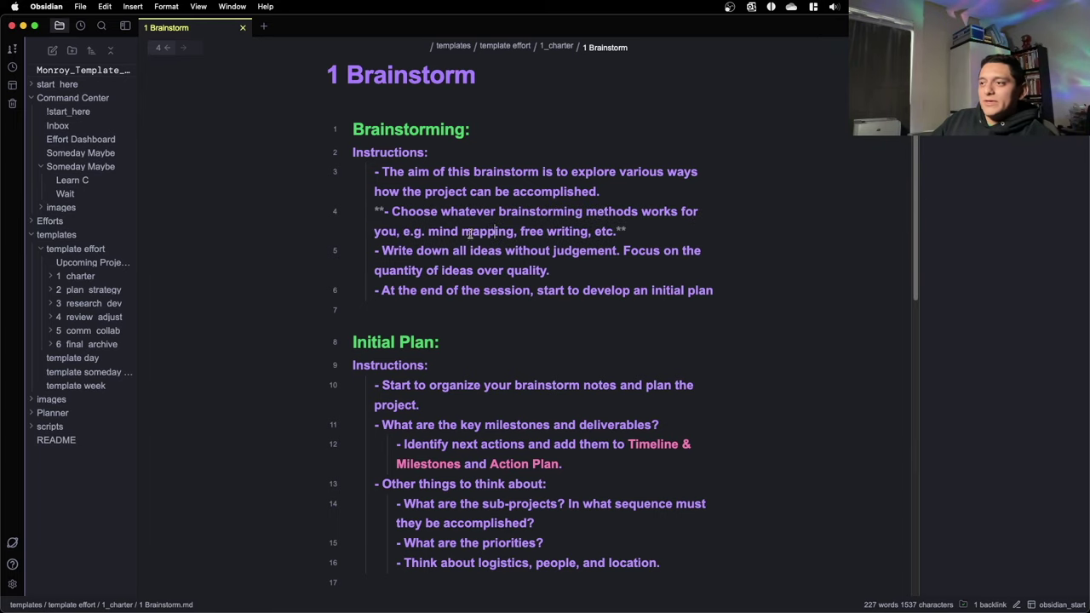
scroll(570, 236, "down", 2)
triple_click(562, 214)
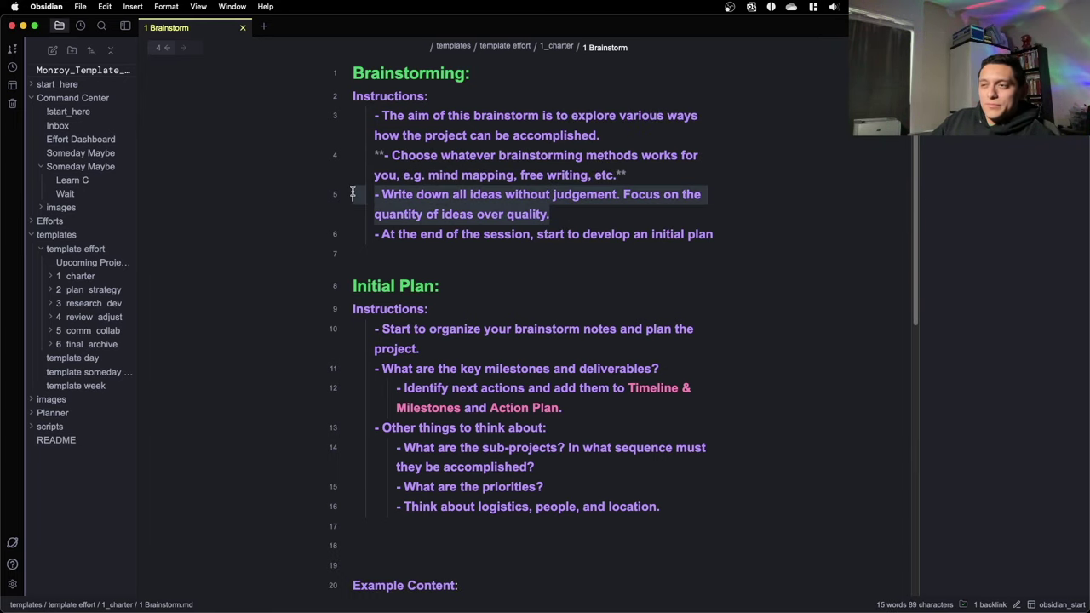
key("ctrl+b")
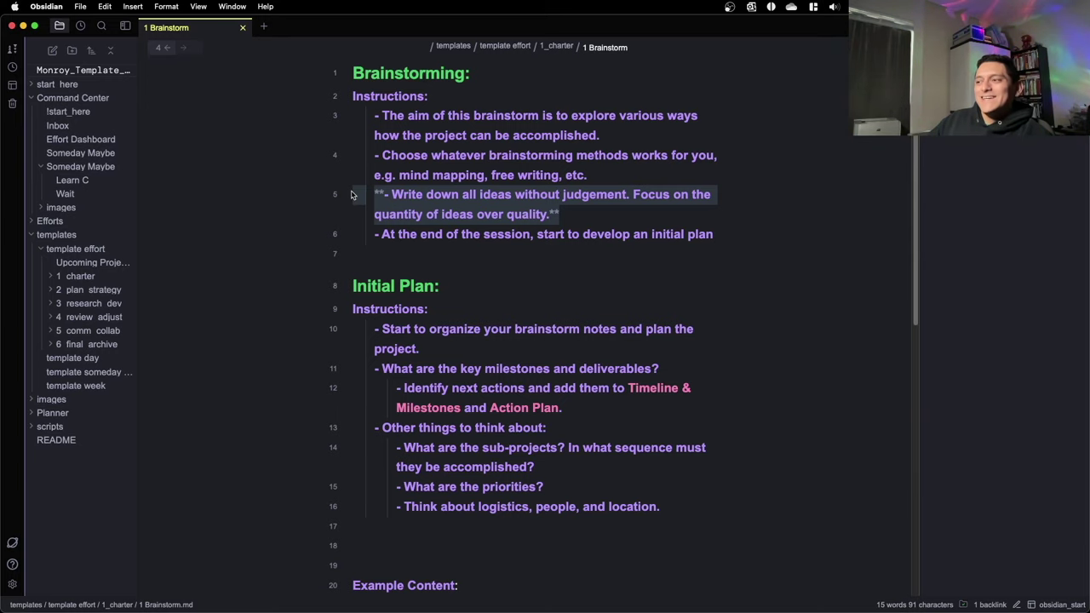
scroll(505, 229, "down", 1)
triple_click(505, 229)
key("ctrl+b")
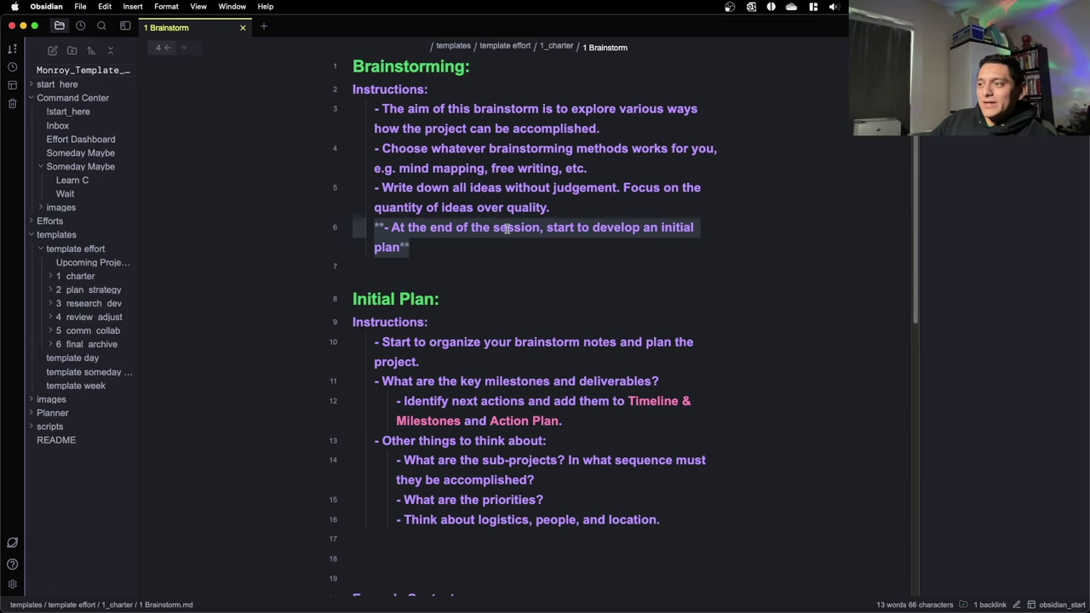
scroll(507, 229, "down", 2)
left_click(419, 221)
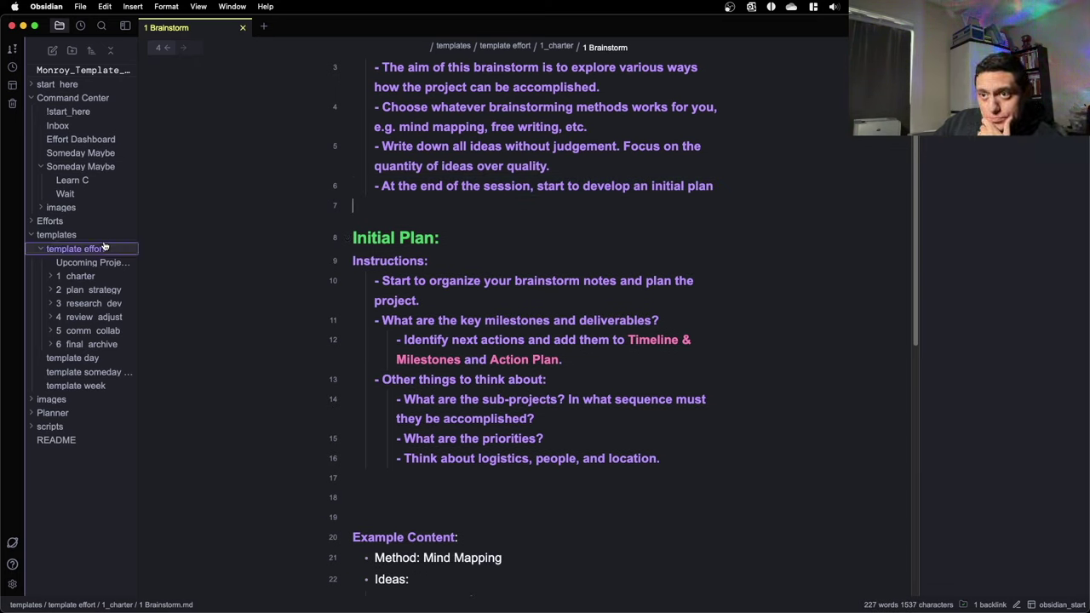
- Collapse the Someday Maybe folder in the file tree and review the Example Content section of the Brainstorm template
left_click(102, 168)
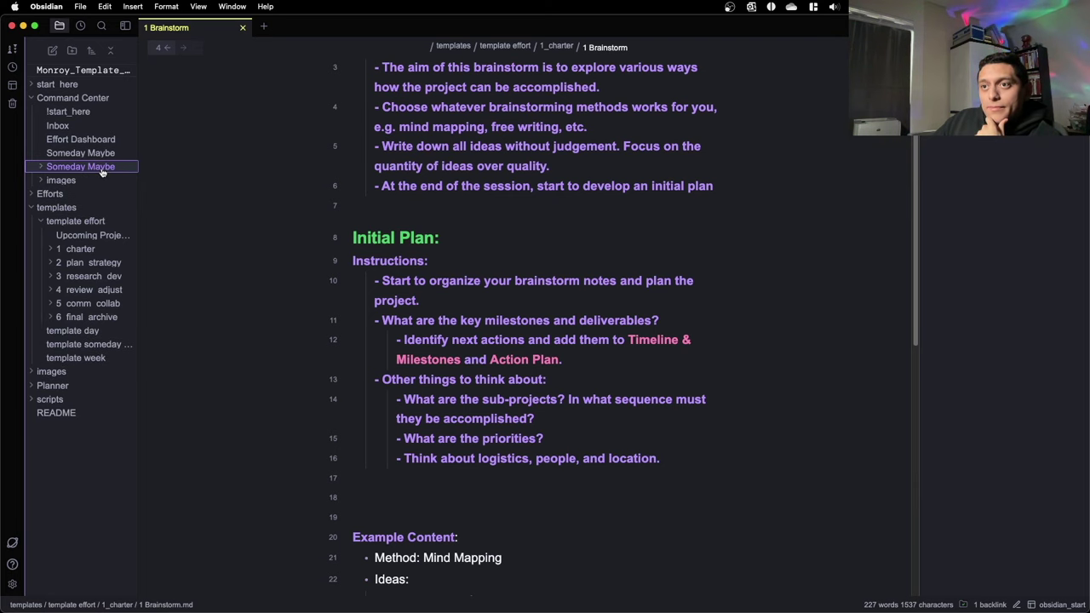
scroll(418, 303, "down", 5)
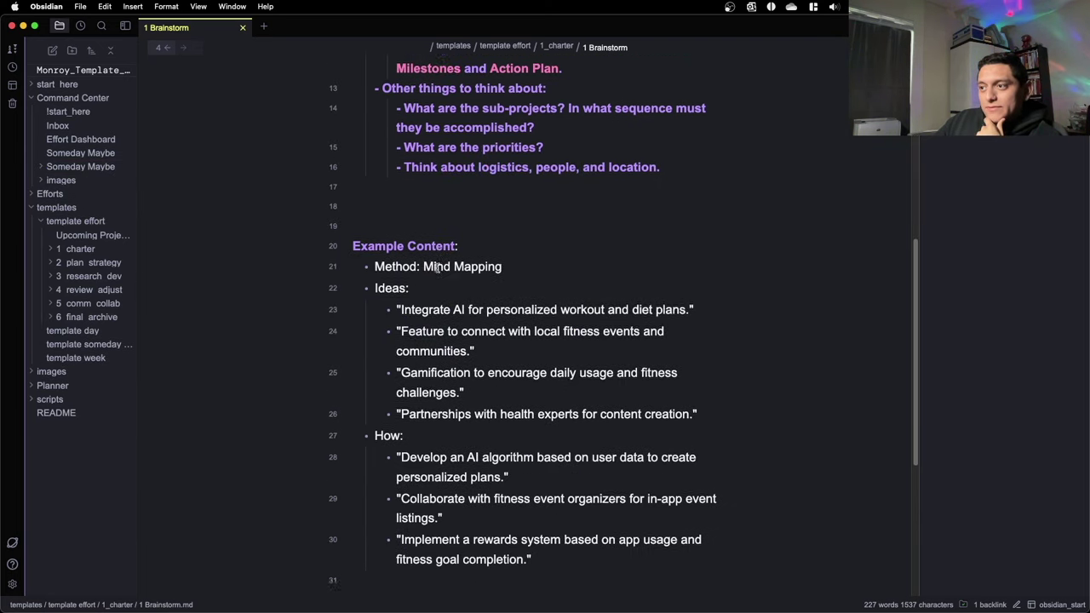
scroll(437, 267, "down", 2)
scroll(430, 272, "up", 3)
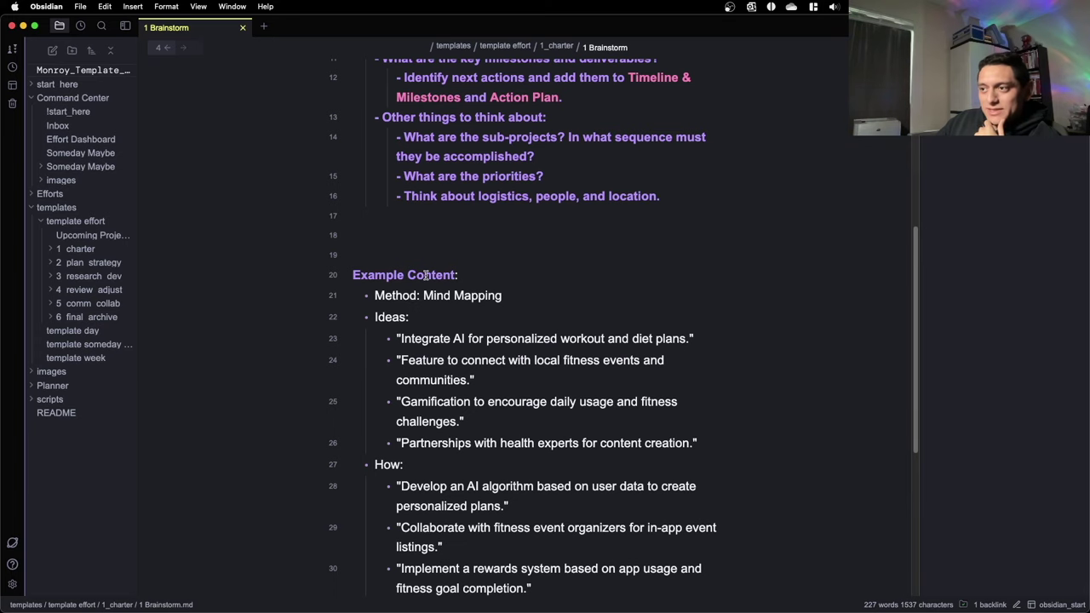
scroll(441, 498, "down", 3)
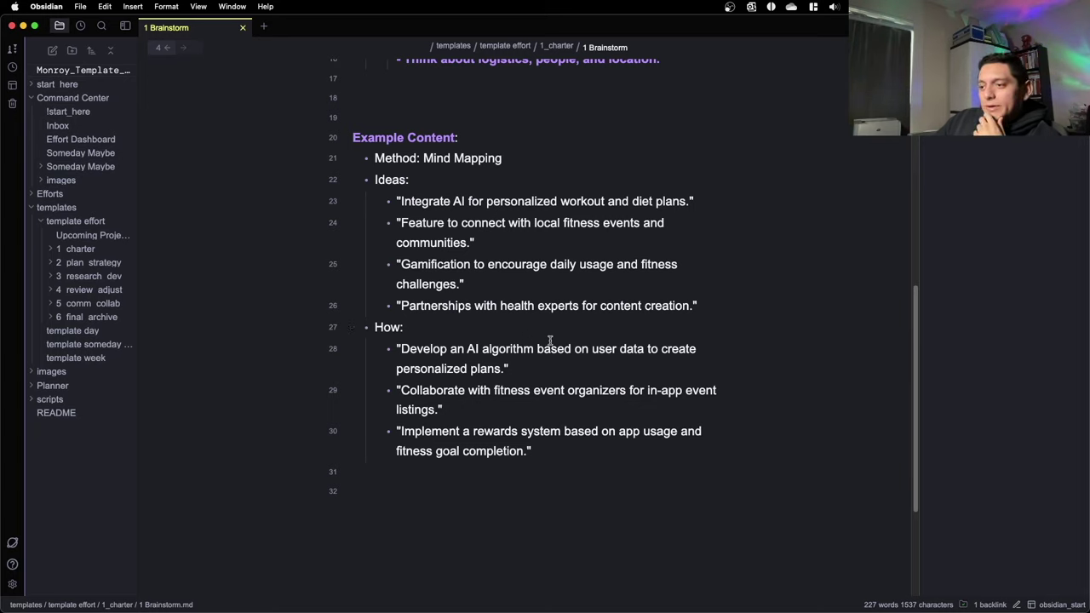
- Expand Efforts, Intellectual, the Radiology Report Generation project and its 1_charter folder, and open its 1 Brainstorm note in a new tab
left_click(85, 195)
left_click(95, 238)
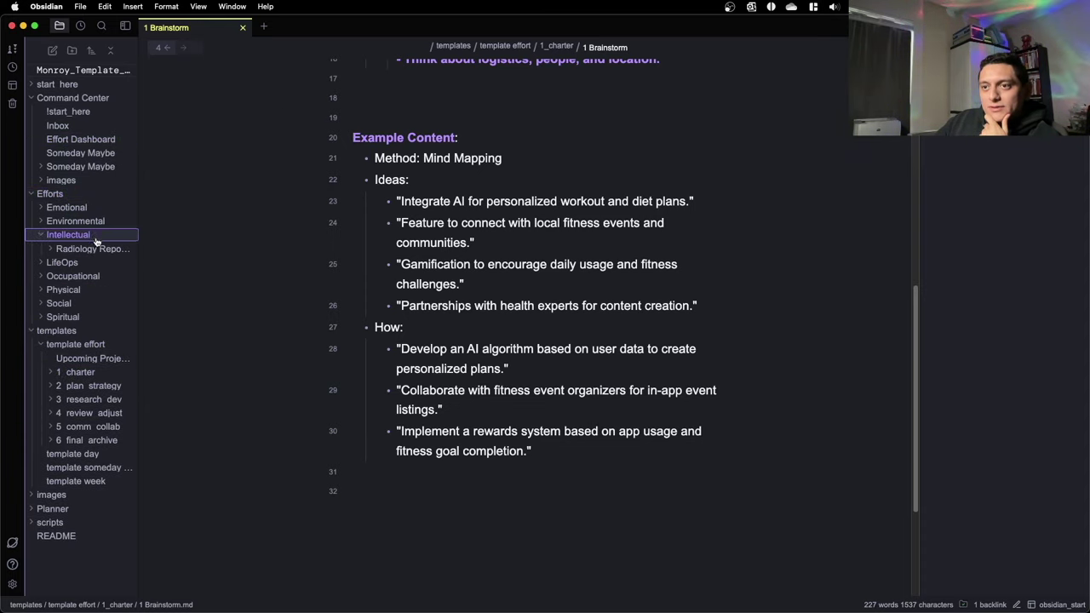
left_click(94, 249)
left_click(113, 263)
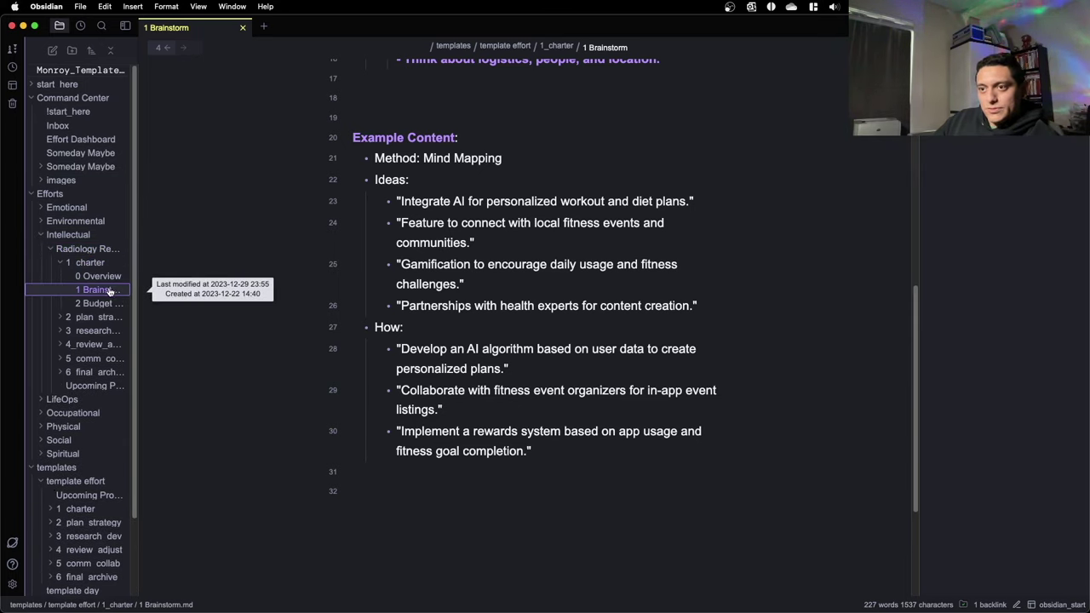
left_click(109, 292, "super")
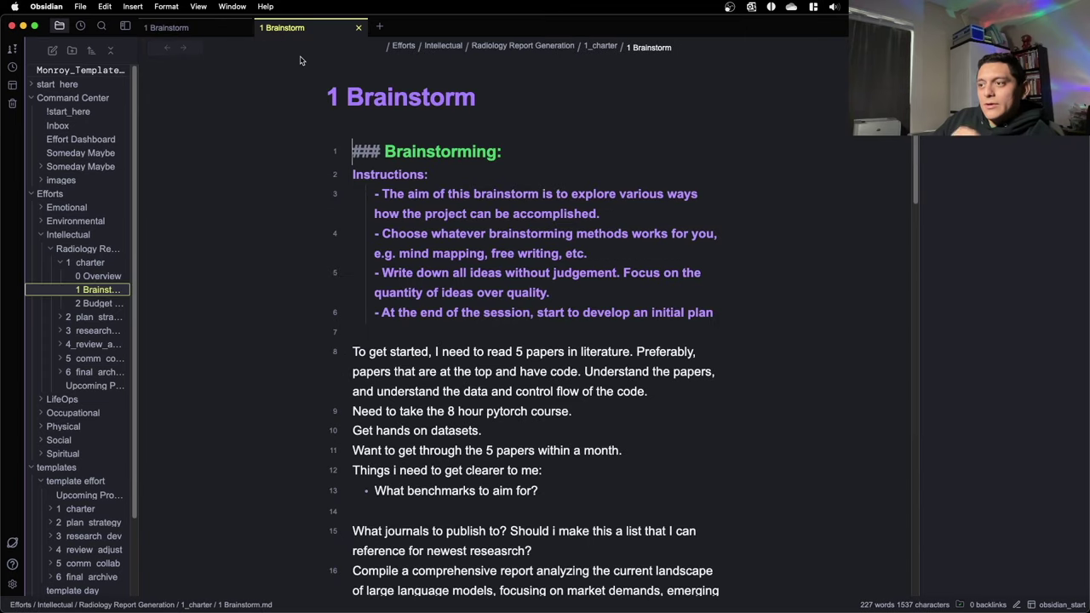
- Read through the brainstorm ideas in the Radiology Report Generation note, from the literature papers to the documentation process
scroll(355, 129, "down", 3)
scroll(355, 130, "down", 4)
scroll(362, 157, "up", 4)
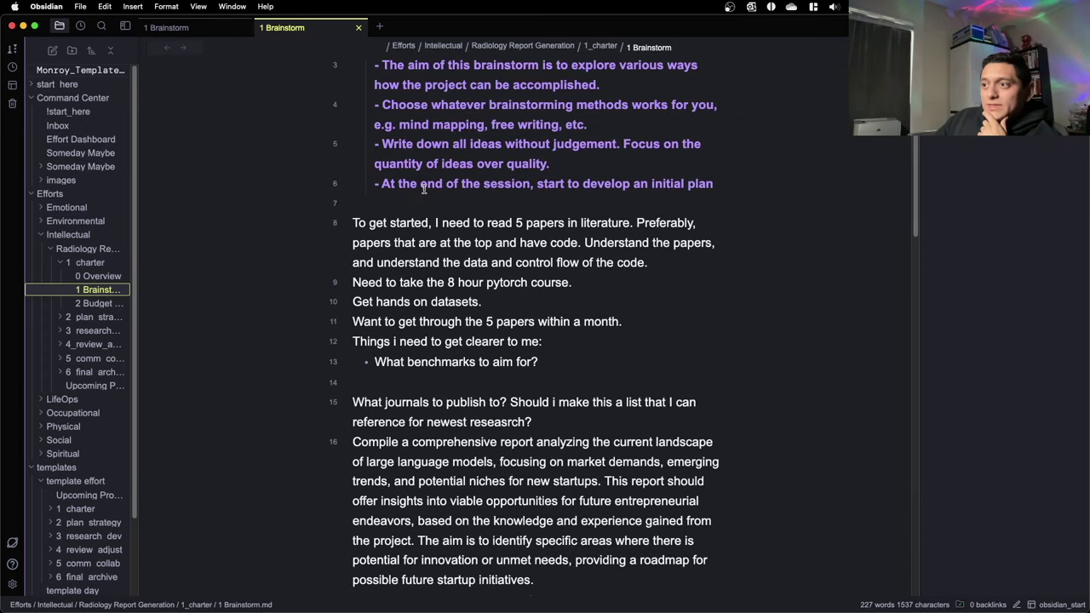
scroll(415, 200, "down", 1)
scroll(415, 200, "down", 5)
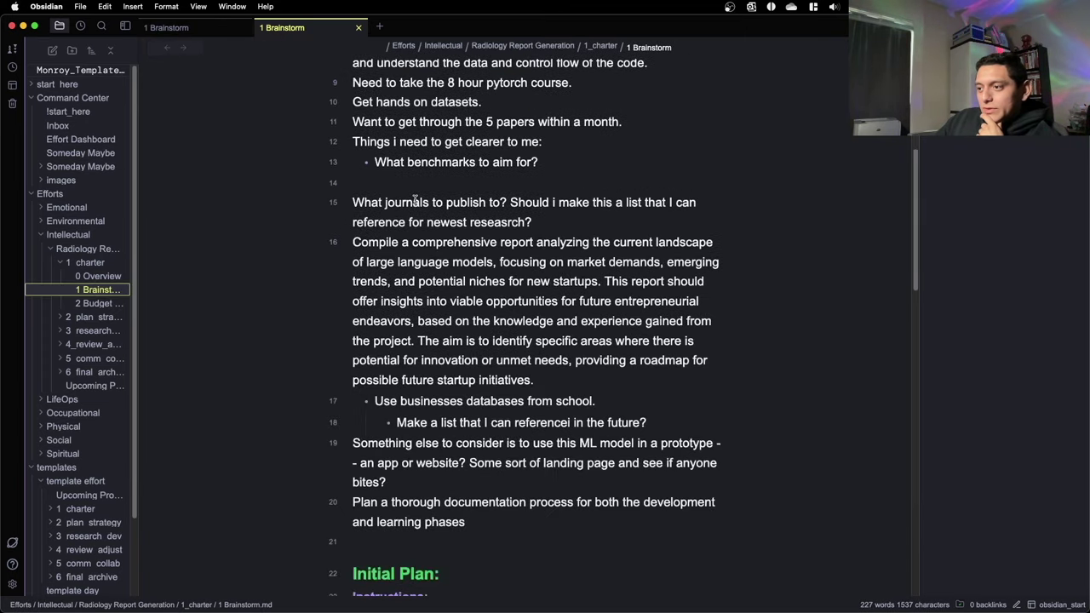
scroll(415, 200, "up", 3)
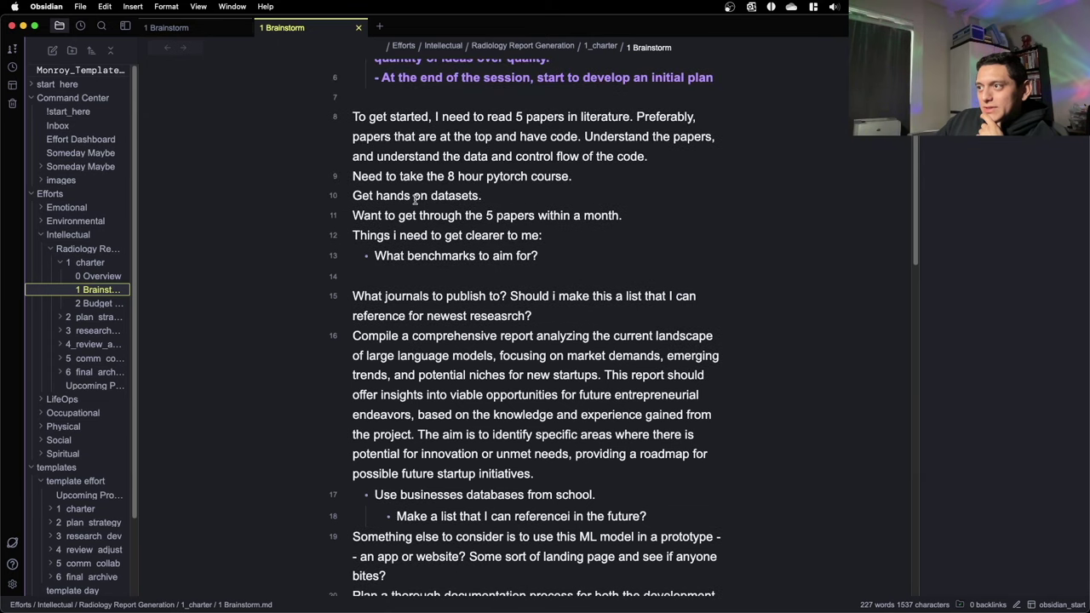
scroll(435, 167, "down", 2)
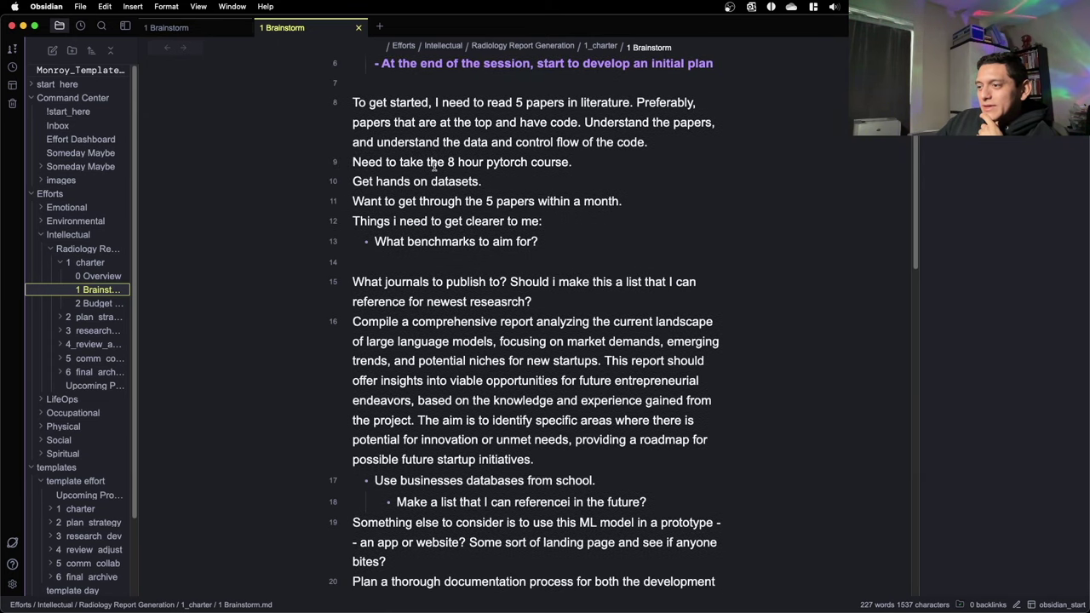
scroll(434, 167, "down", 2)
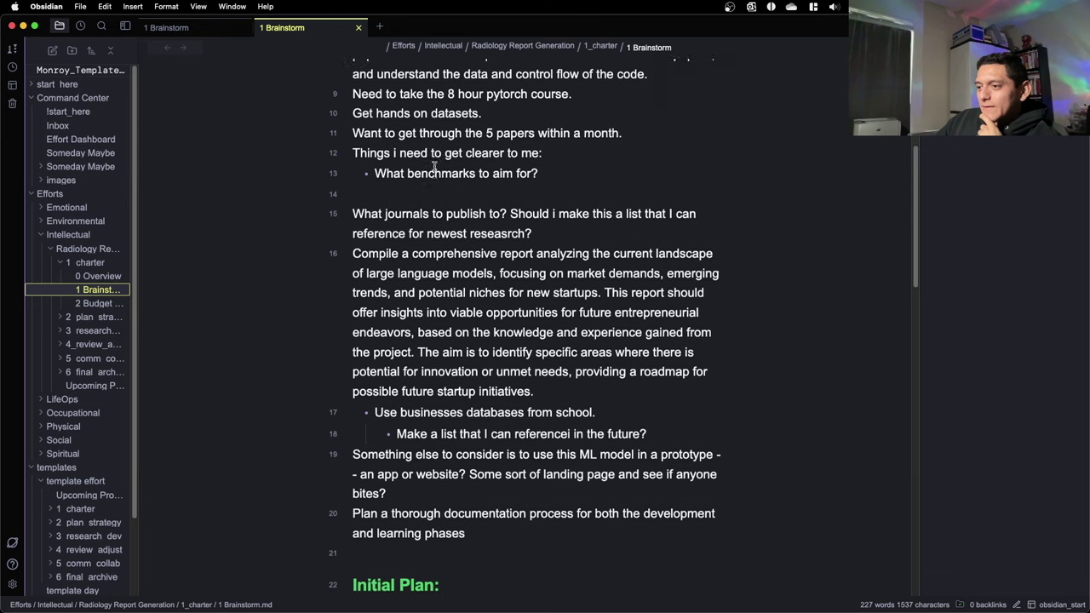
scroll(434, 167, "down", 1)
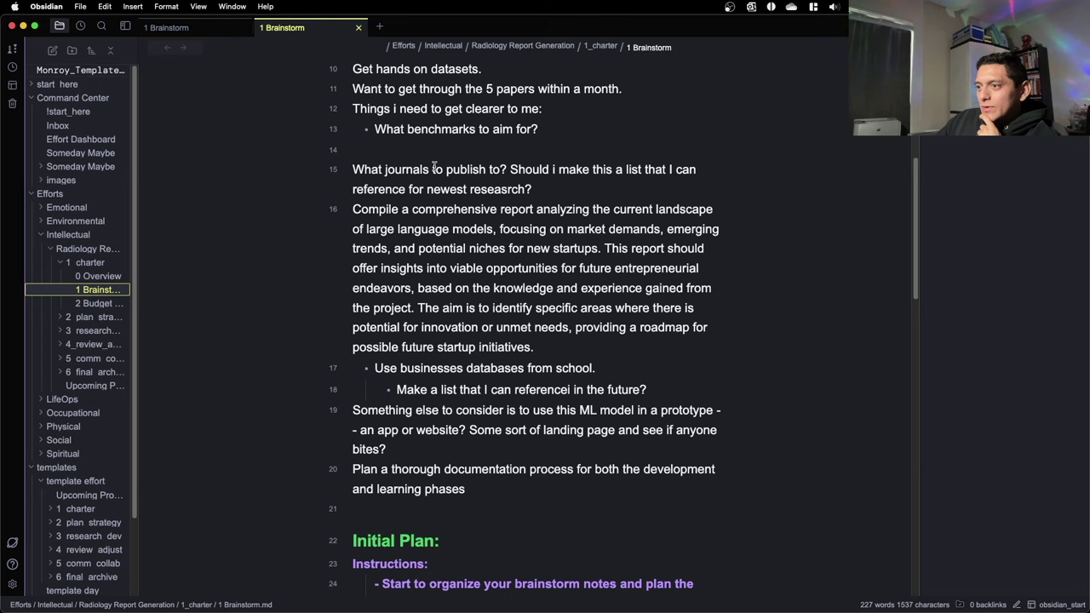
- Read through the 1 Brainstorm note, from the free-form ideas down to the last milestone of the Initial Plan
scroll(434, 167, "down", 5)
scroll(434, 167, "down", 3)
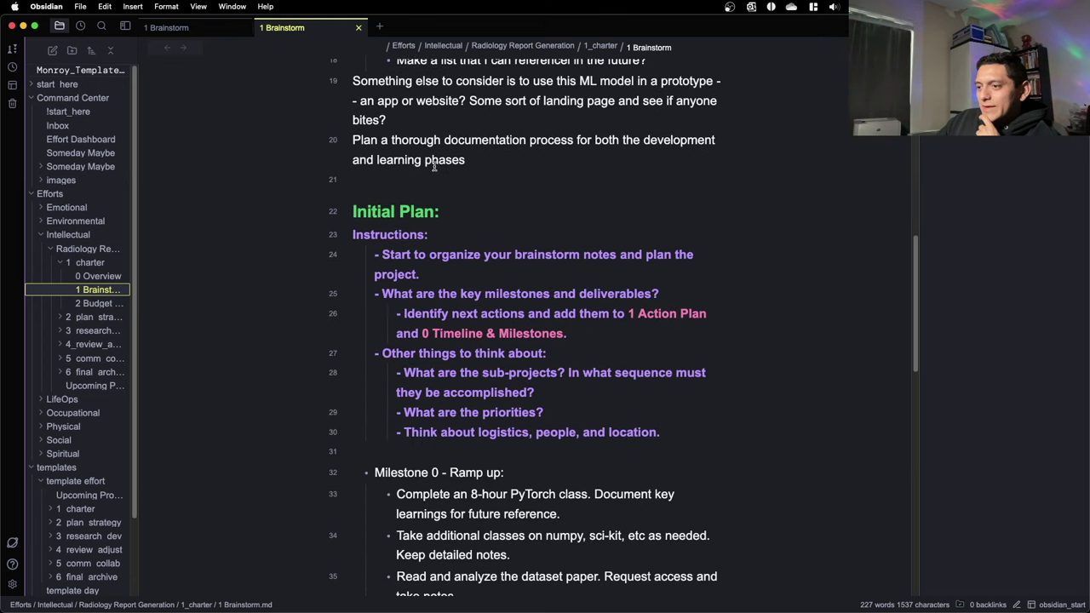
scroll(434, 175, "up", 13)
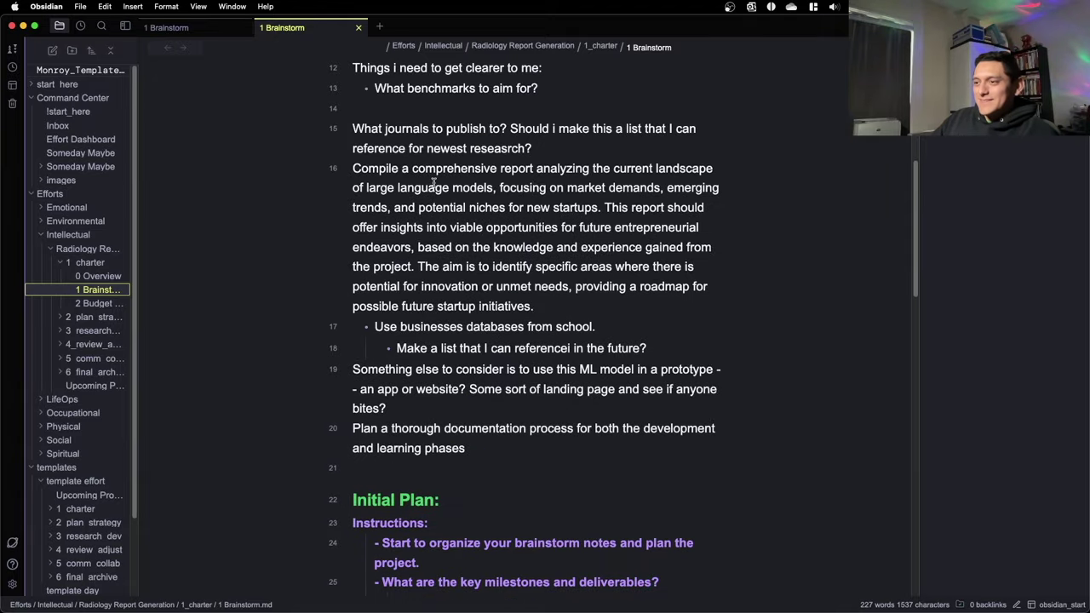
scroll(434, 182, "down", 5)
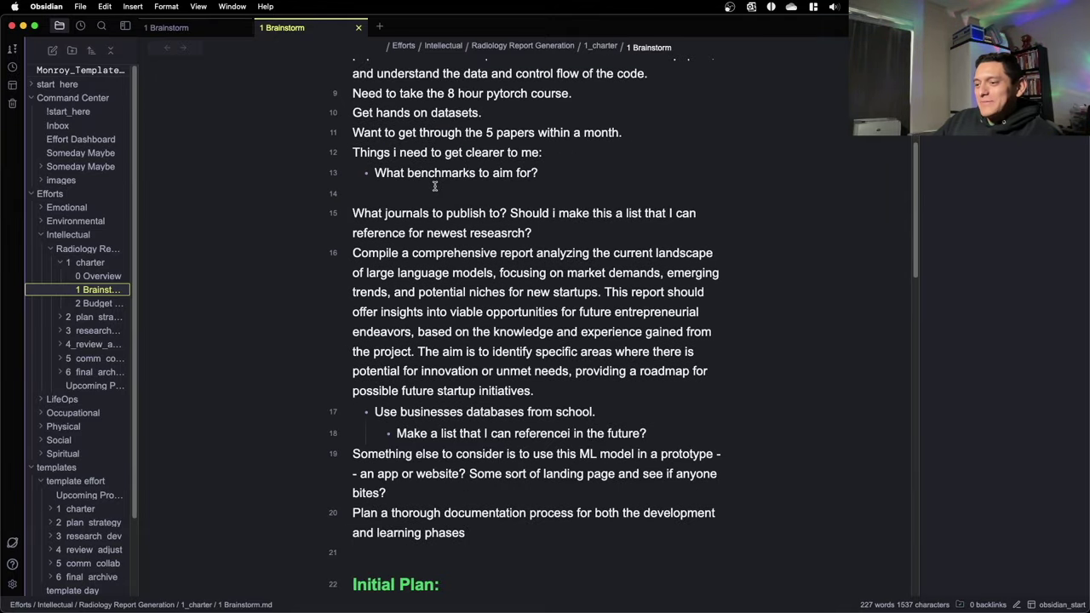
scroll(435, 186, "down", 17)
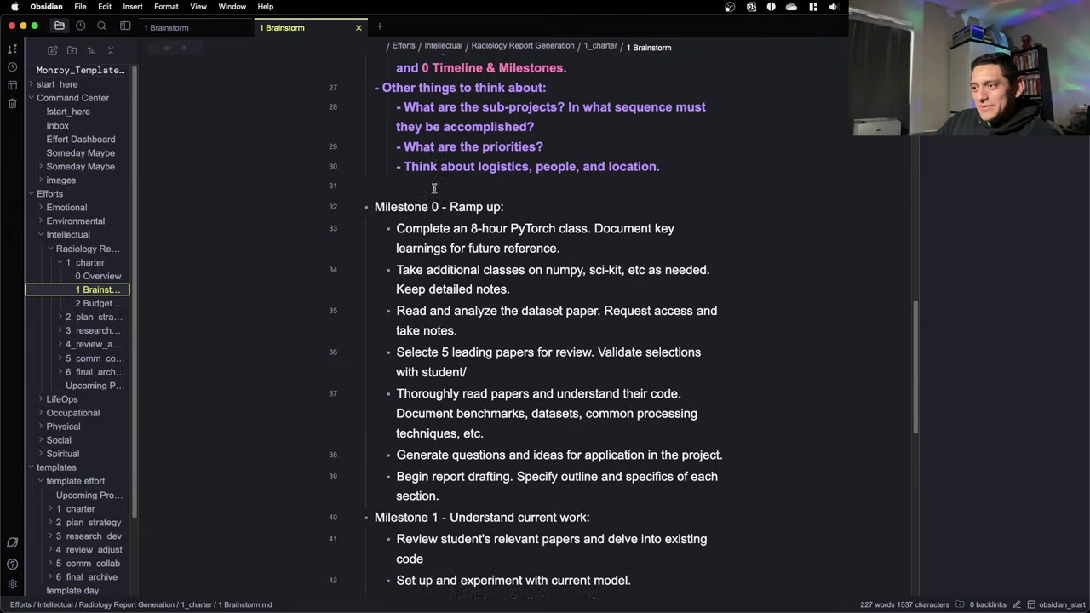
scroll(434, 189, "down", 10)
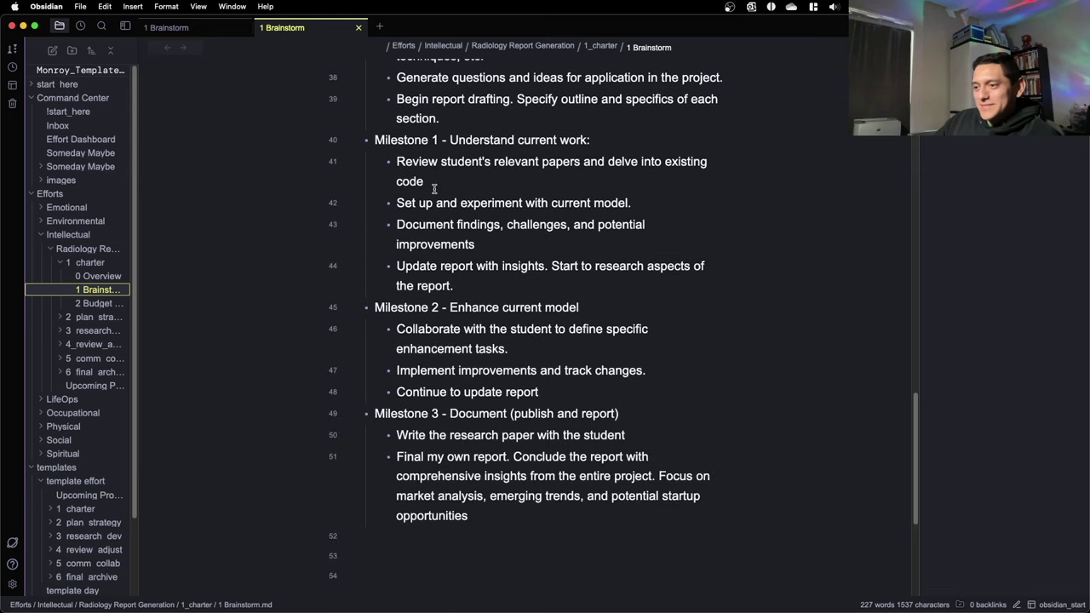
scroll(435, 189, "down", 2)
scroll(435, 189, "up", 14)
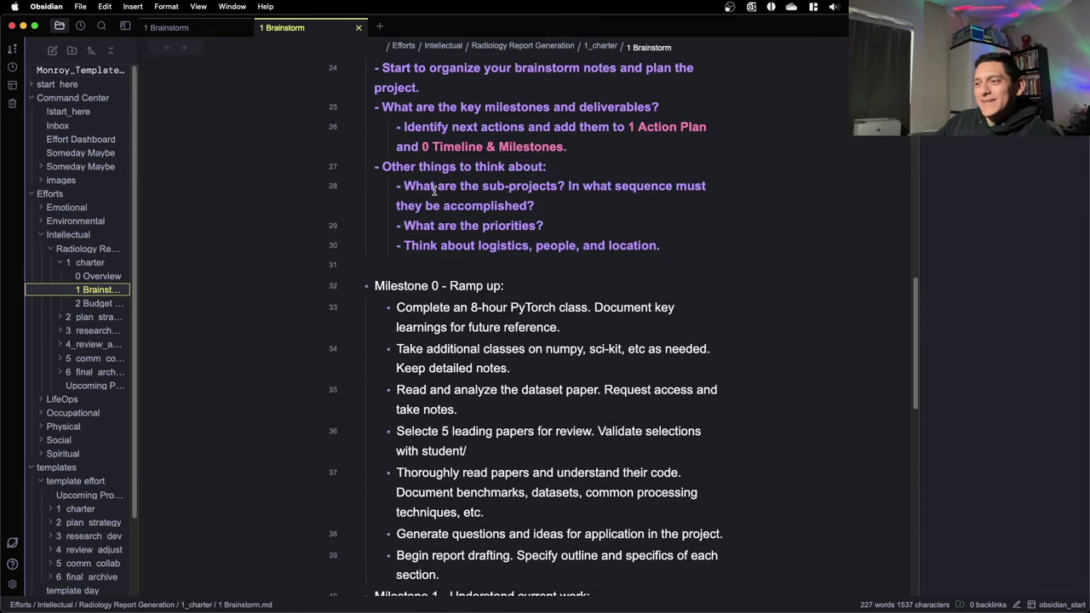
scroll(434, 189, "up", 14)
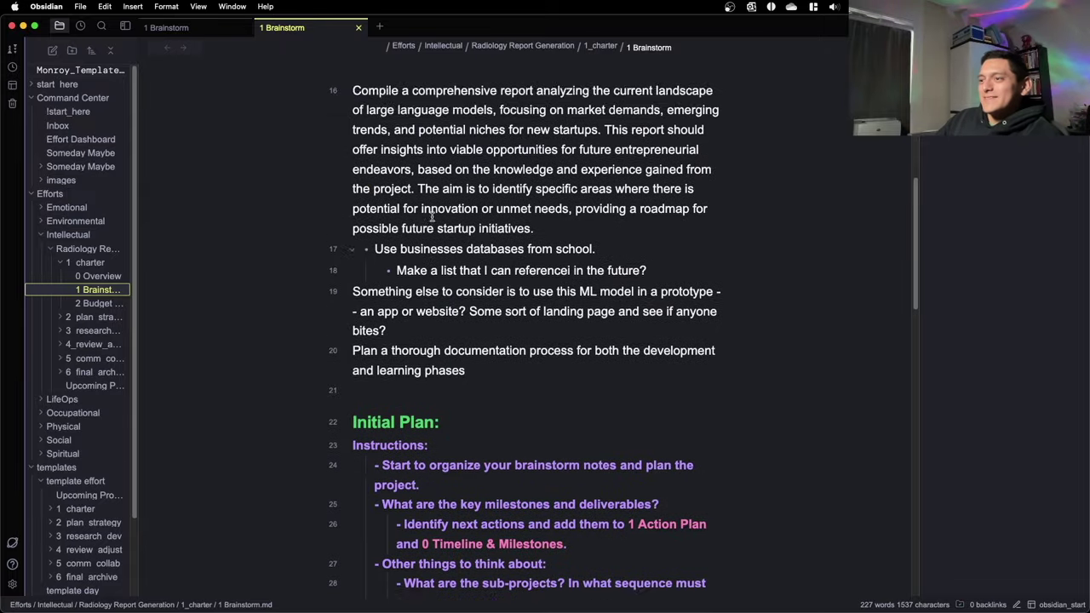
scroll(430, 220, "up", 8)
scroll(426, 225, "down", 10)
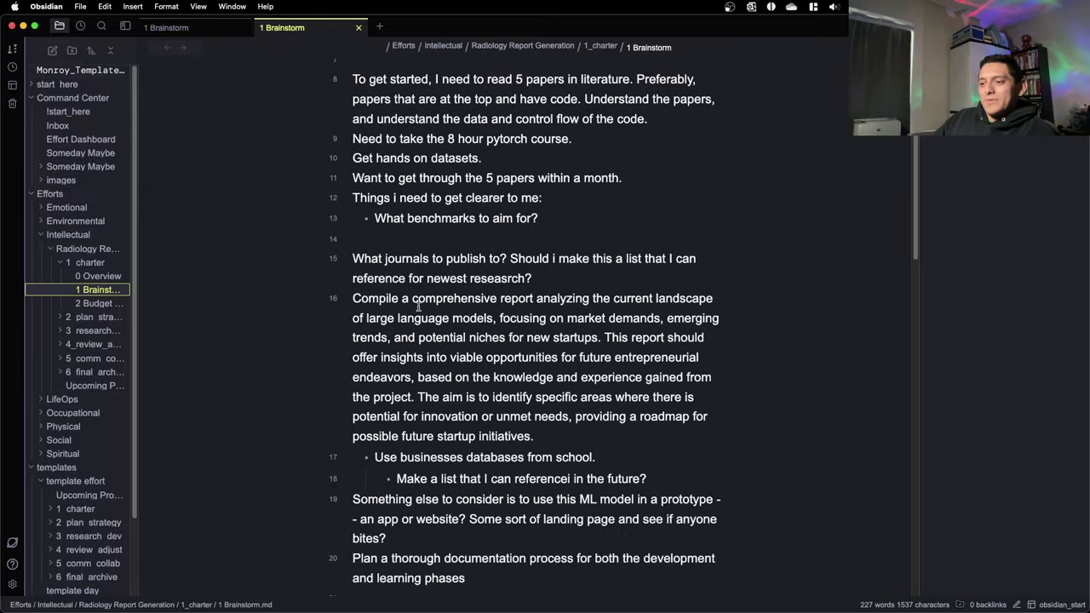
- Select all the free-form brainstorm text above the Initial Plan heading, back to the line beginning "To get started"
scroll(421, 310, "down", 7)
left_click_drag(509, 312, 349, 195)
scroll(372, 202, "up", 7)
scroll(373, 202, "up", 3)
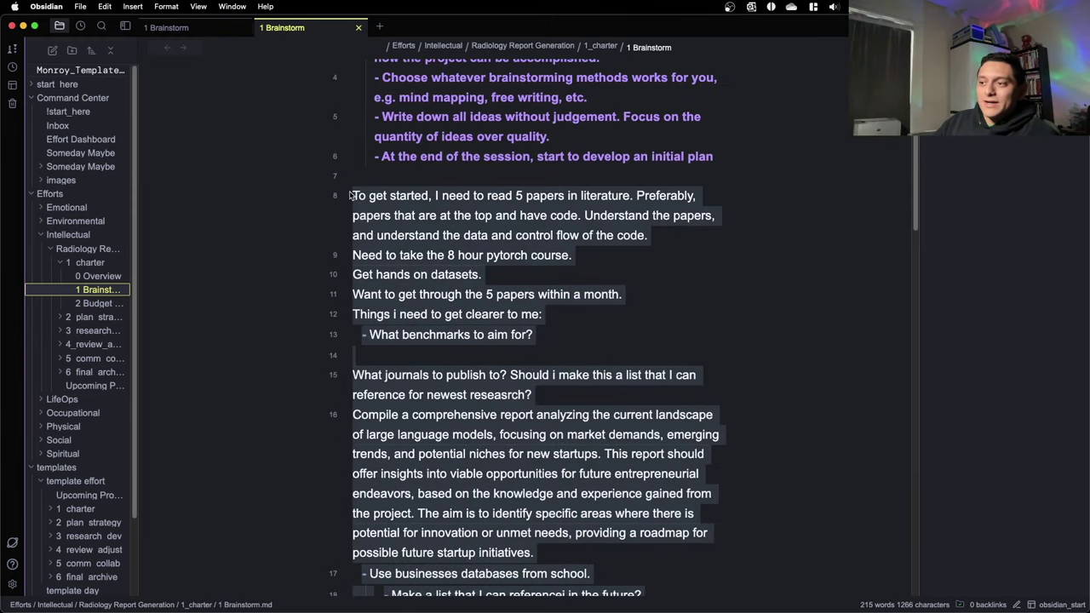
scroll(378, 167, "down", 2)
scroll(379, 167, "down", 15)
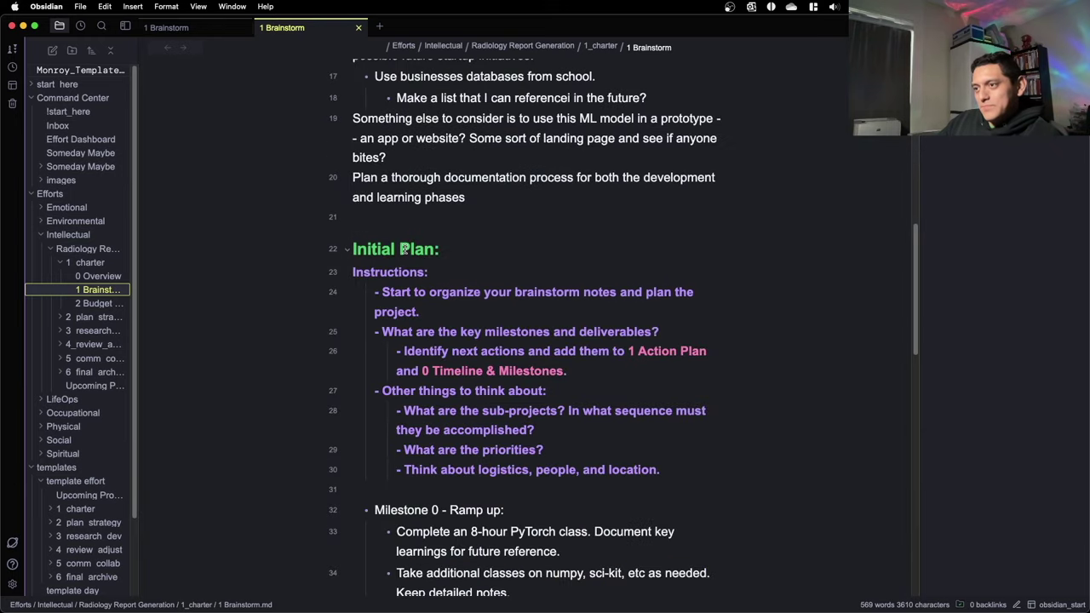
- Examine how the Initial Plan organizes the brainstorm ideas into tasks under Milestone 0 - Ramp up and Milestone 1 - Understand current work
scroll(414, 256, "up", 8)
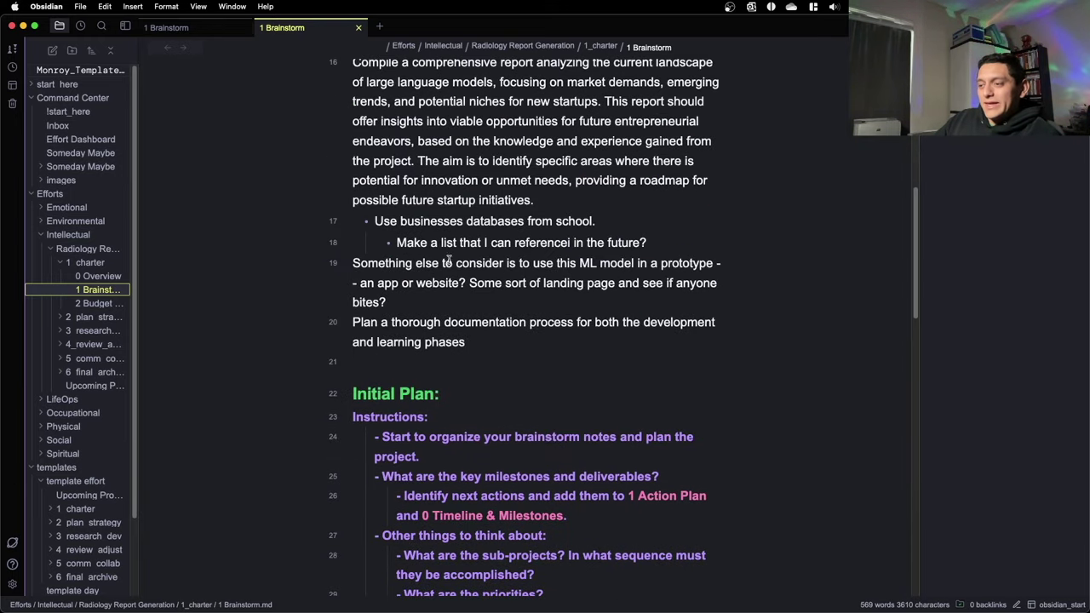
scroll(443, 260, "down", 10)
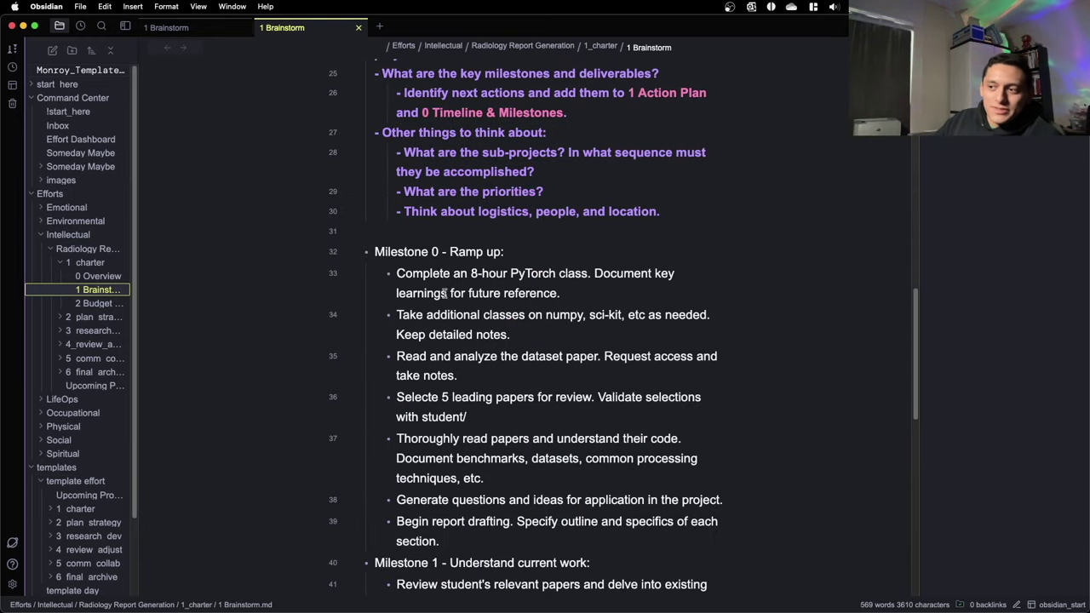
scroll(442, 295, "down", 3)
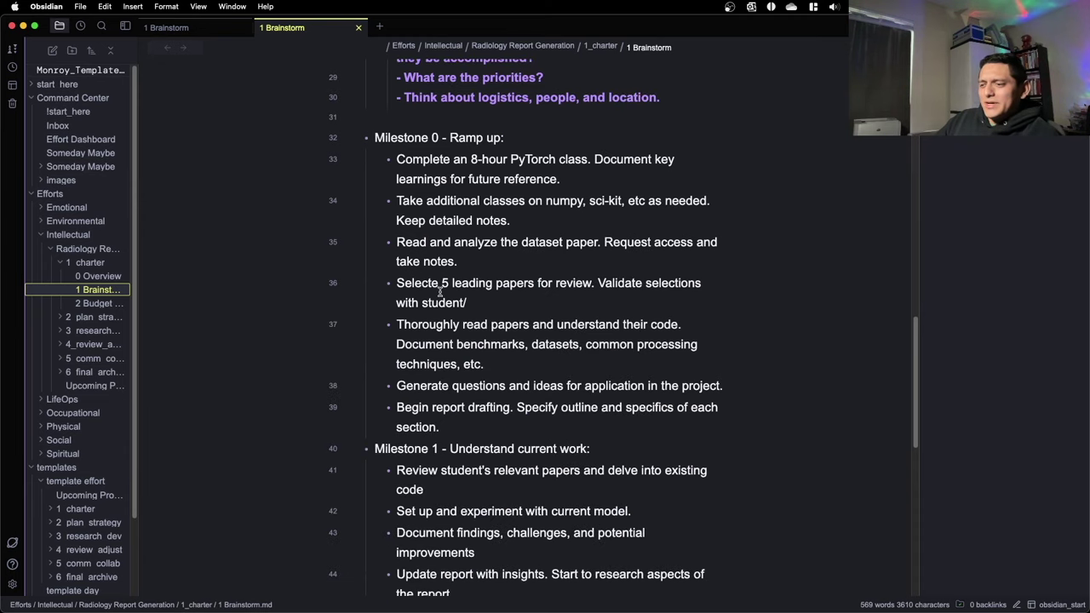
scroll(440, 292, "down", 1)
scroll(460, 272, "up", 2)
scroll(473, 256, "down", 1)
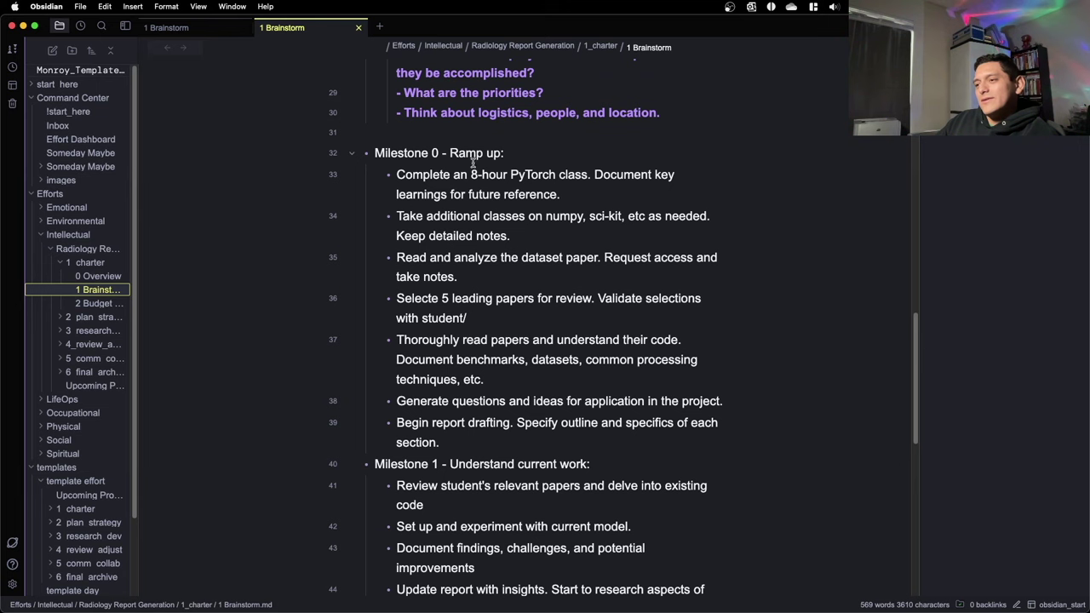
scroll(473, 163, "down", 1)
left_click(509, 139)
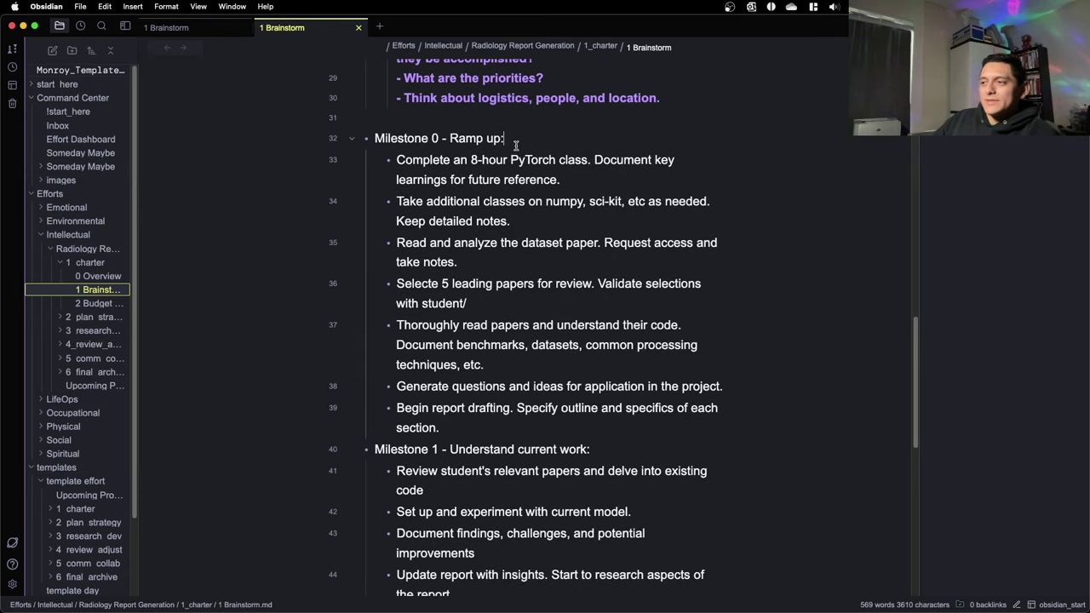
scroll(517, 256, "down", 5)
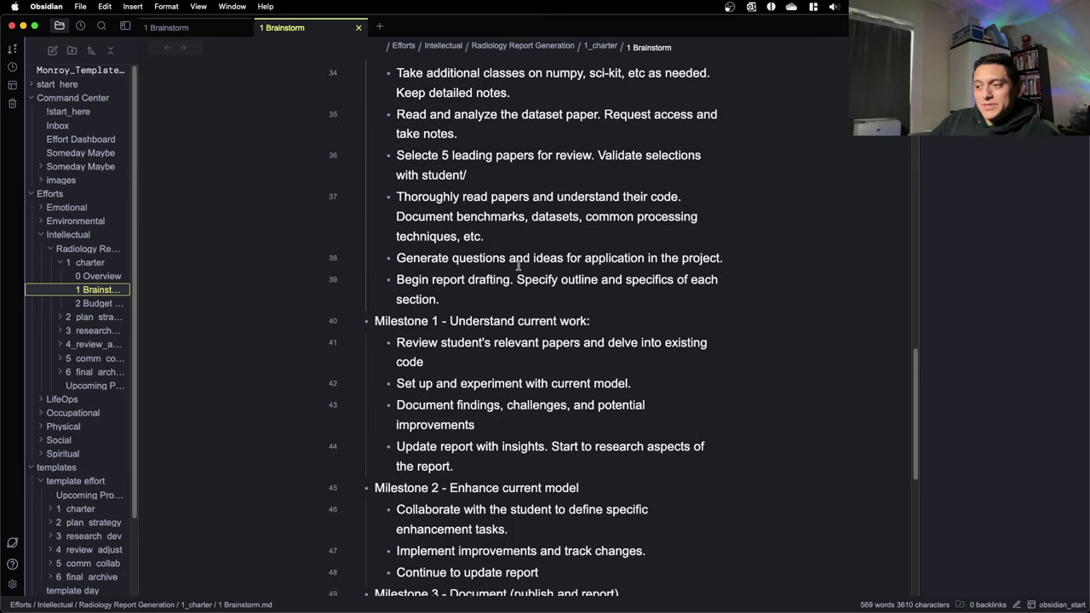
scroll(518, 267, "up", 2)
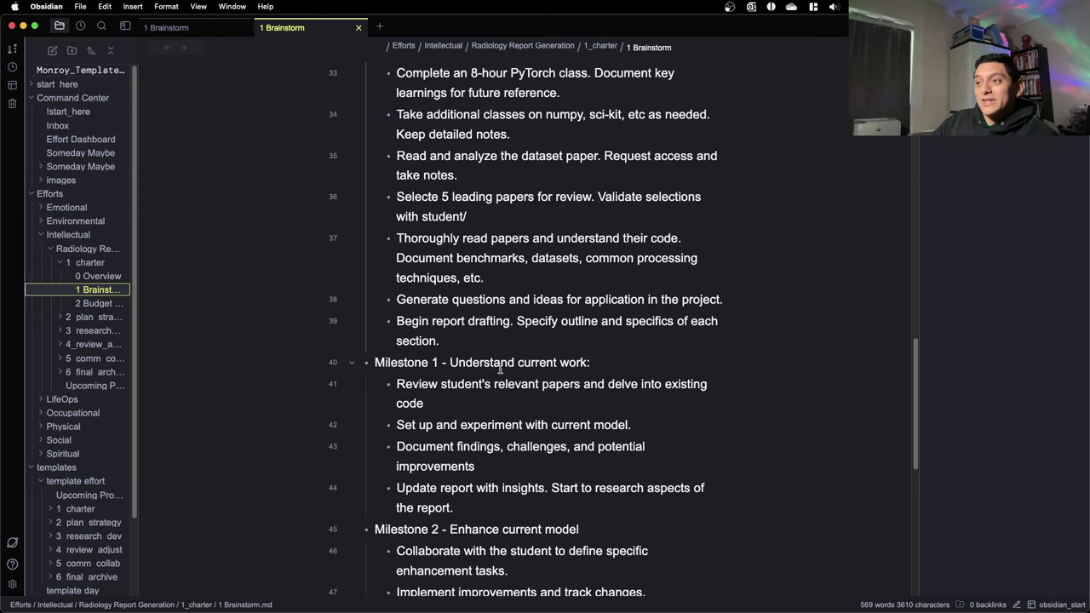
- Open the 0 Overview note of the radiology project's charter and review its summary, Purpose, Principles and Outcome Visioning sections
left_click(104, 278)
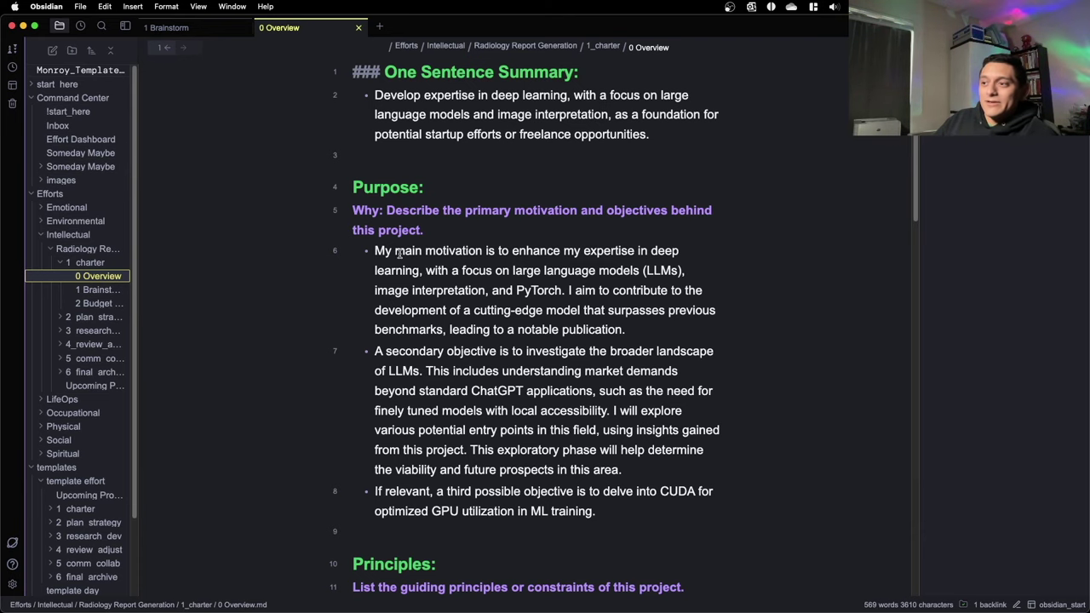
scroll(426, 255, "down", 5)
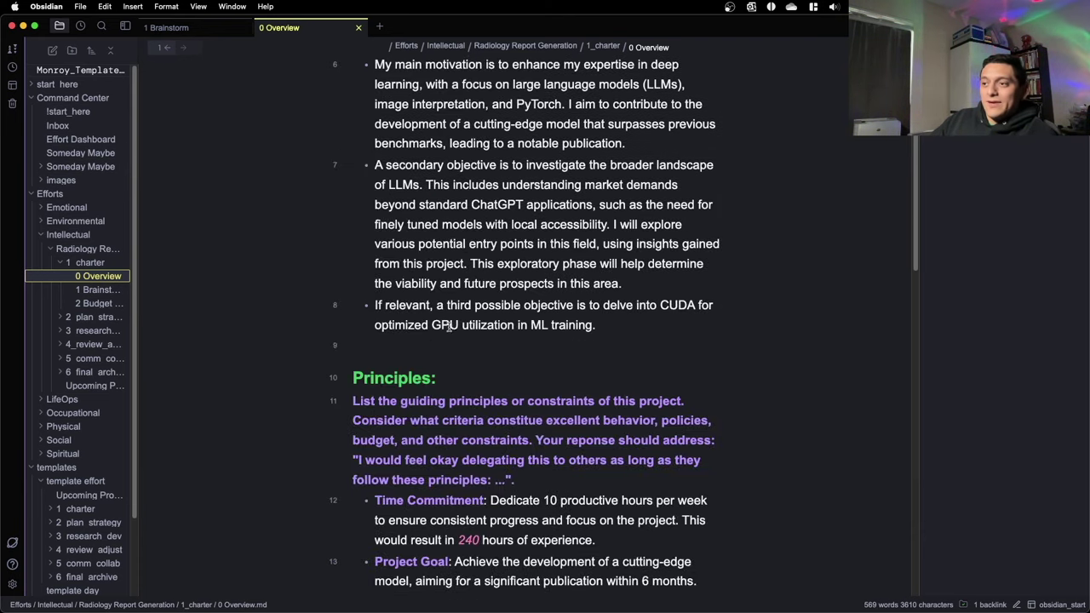
scroll(633, 329, "up", 7)
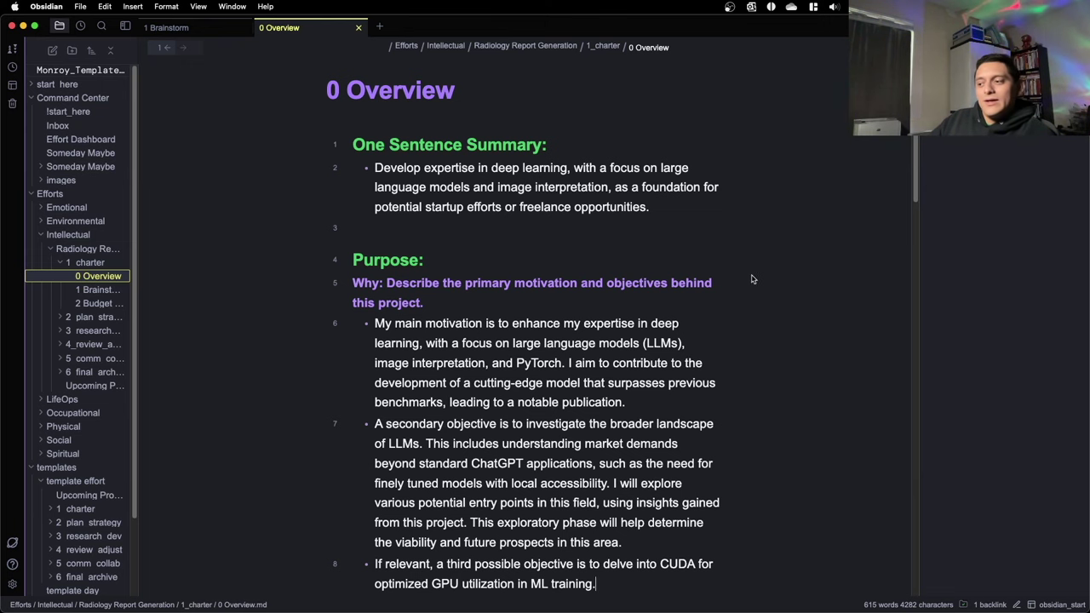
scroll(579, 249, "down", 5)
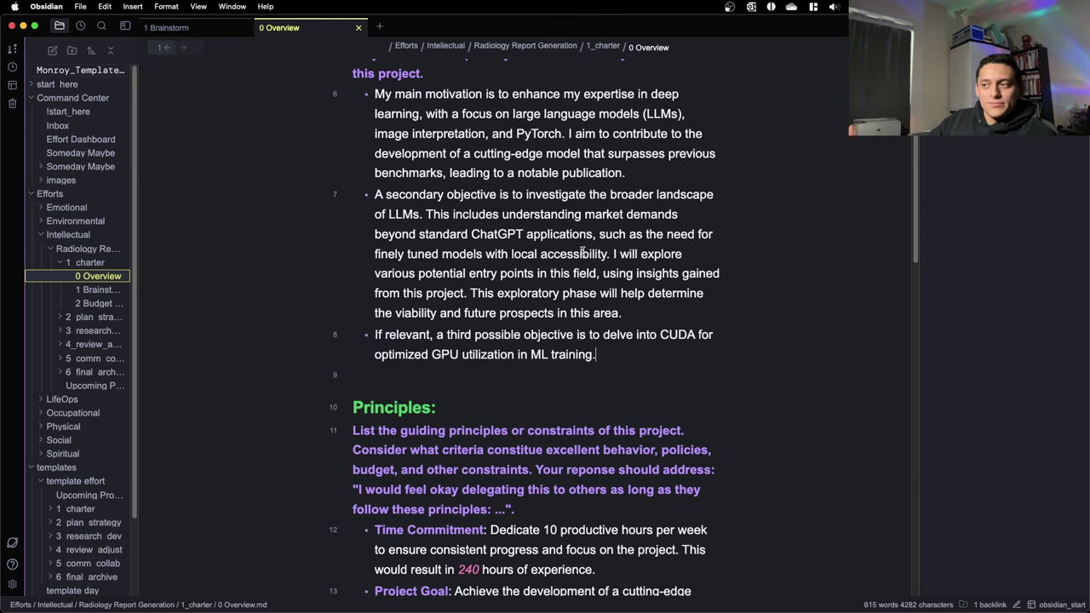
scroll(608, 250, "down", 1)
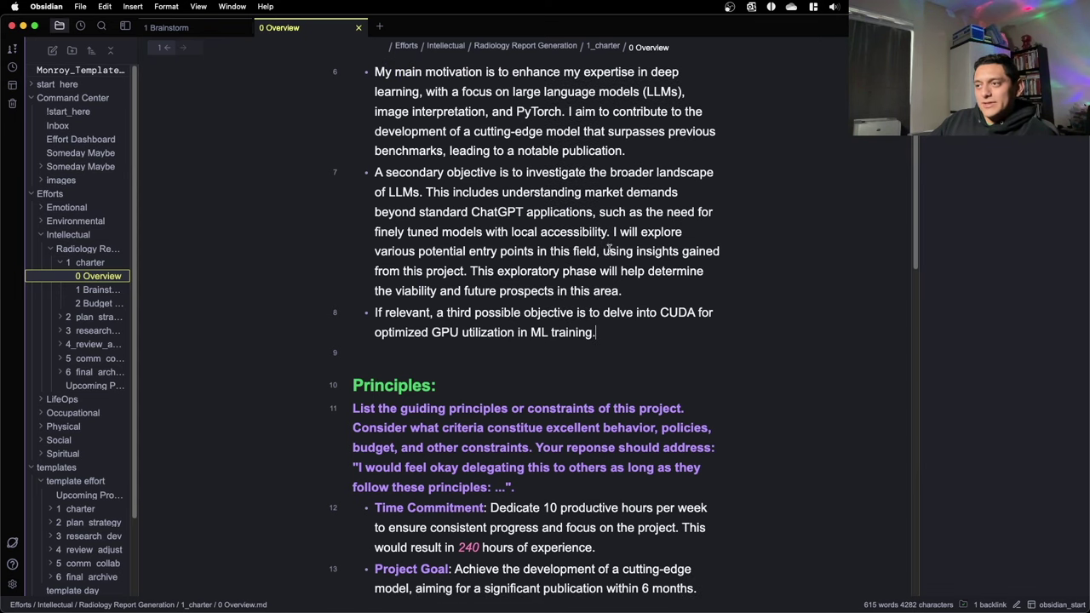
scroll(608, 250, "up", 3)
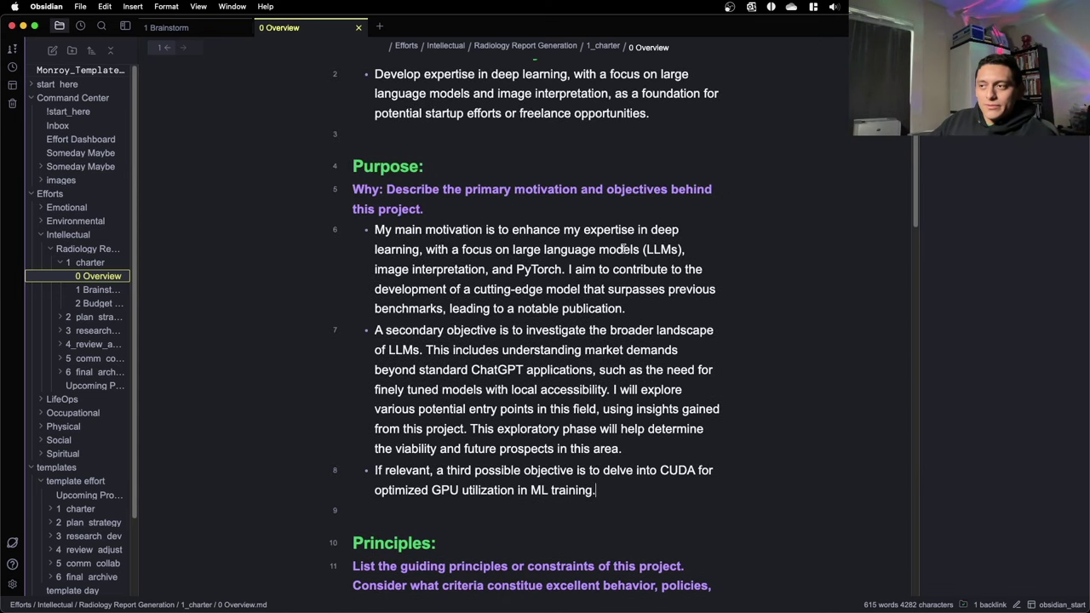
scroll(624, 249, "down", 2)
scroll(611, 239, "up", 4)
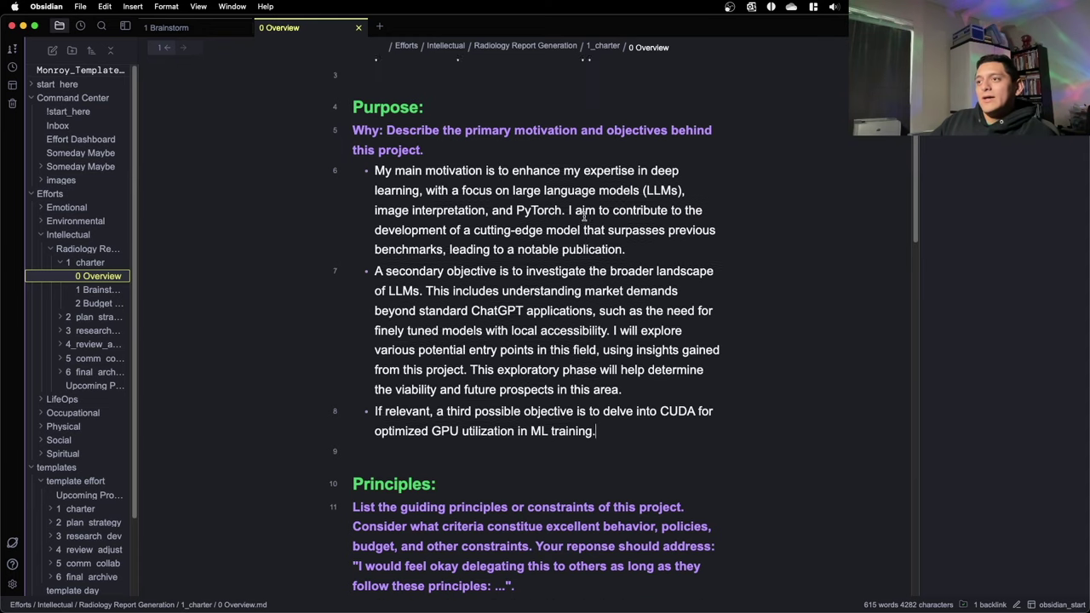
scroll(518, 224, "down", 14)
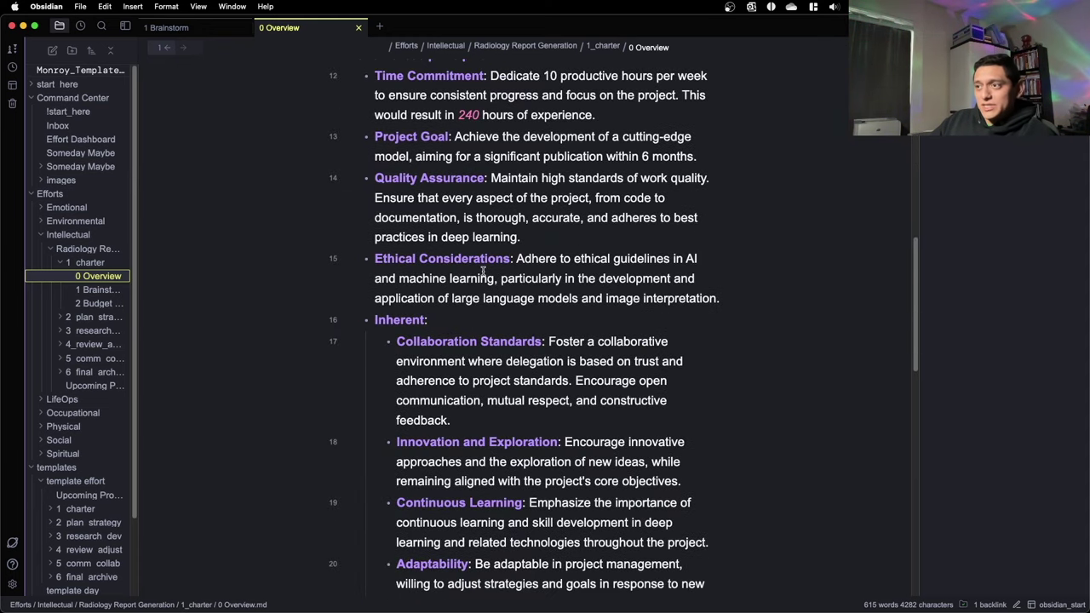
scroll(409, 255, "down", 6)
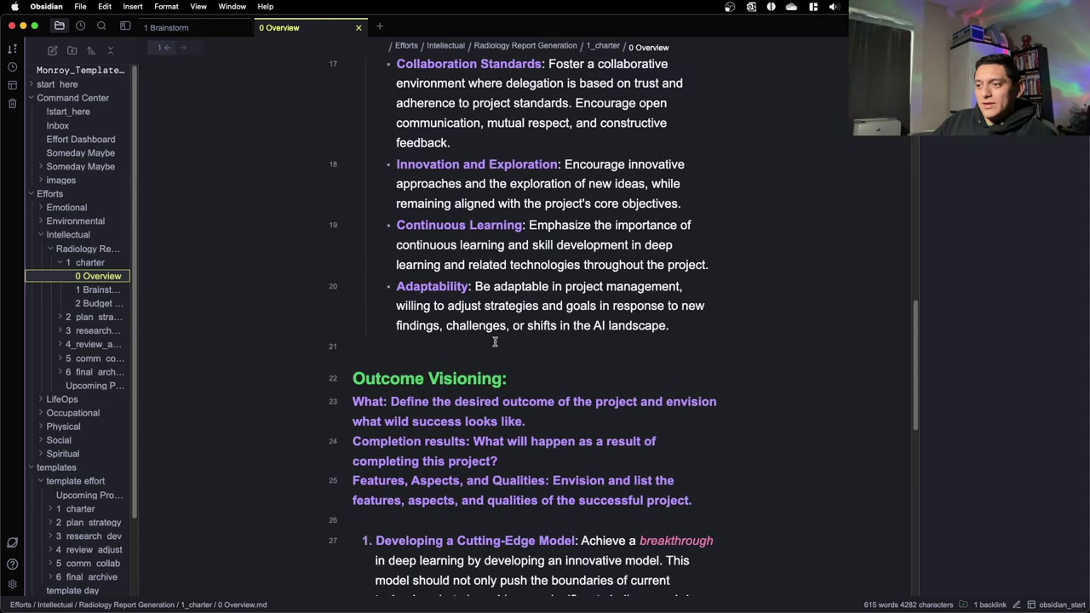
scroll(492, 349, "down", 6)
scroll(433, 315, "up", 20)
scroll(436, 321, "up", 5)
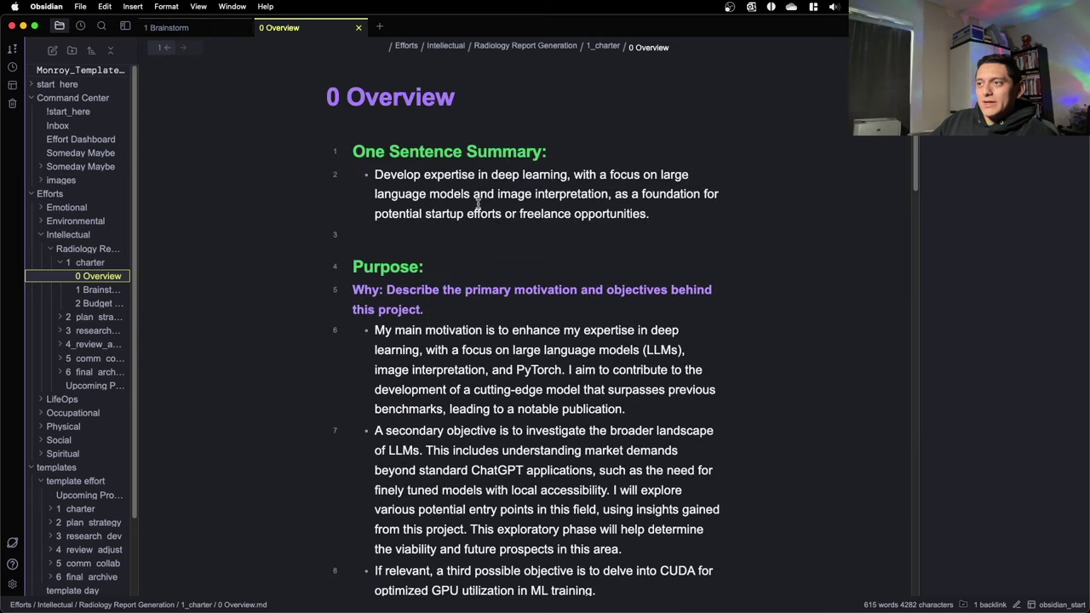
- Return to the 1 Brainstorm note, review the Milestone 0 tasks, and select all the tasks under Milestone 1 - Understand current work
left_click(169, 48)
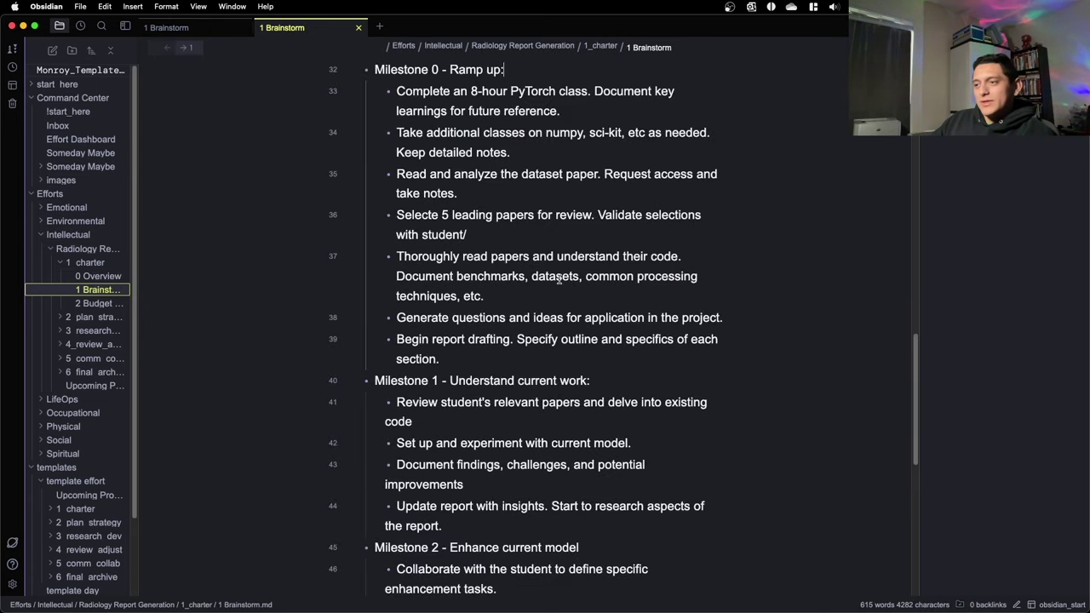
scroll(558, 285, "up", 3)
scroll(552, 292, "down", 3)
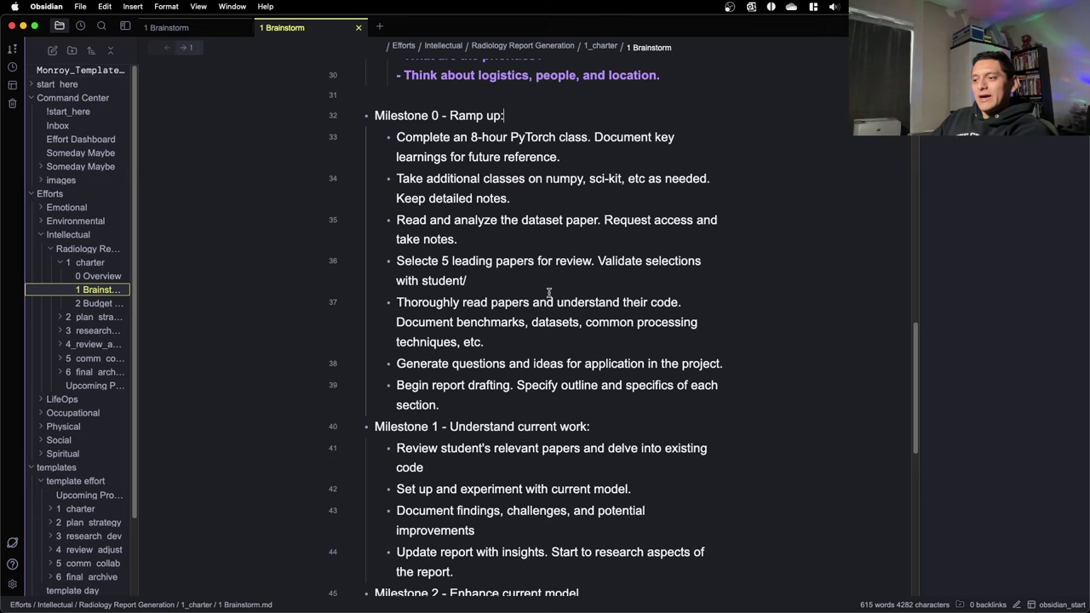
scroll(549, 293, "down", 1)
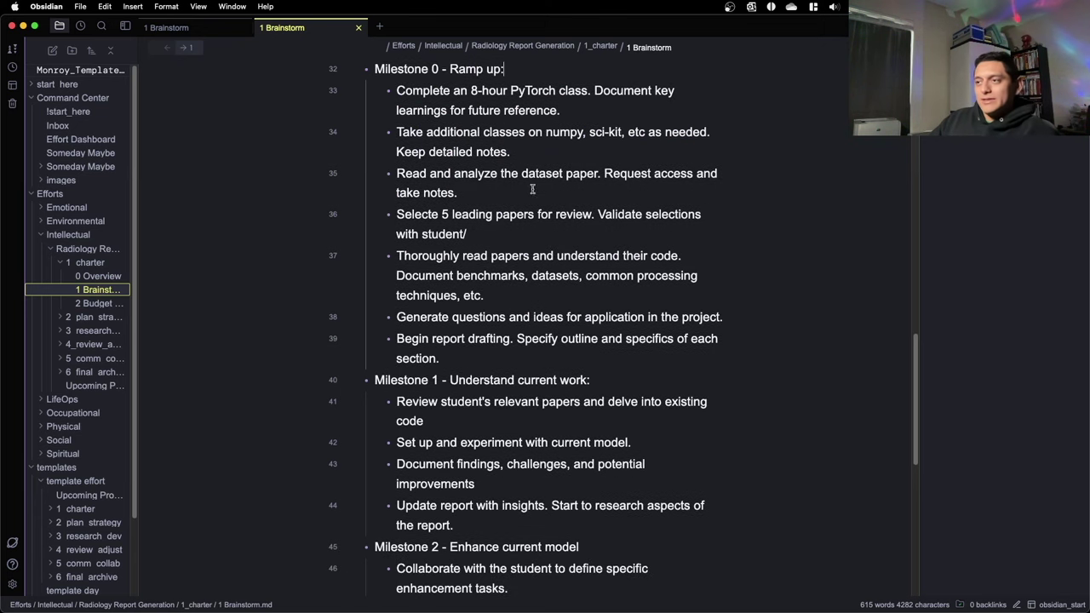
scroll(528, 170, "up", 6)
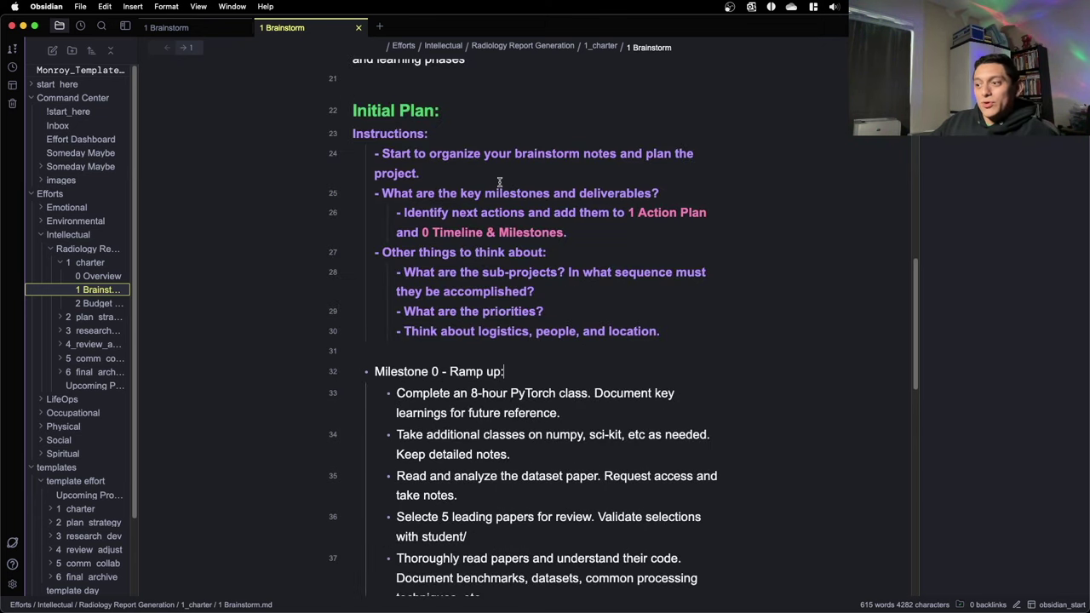
scroll(504, 181, "down", 4)
left_click(514, 192)
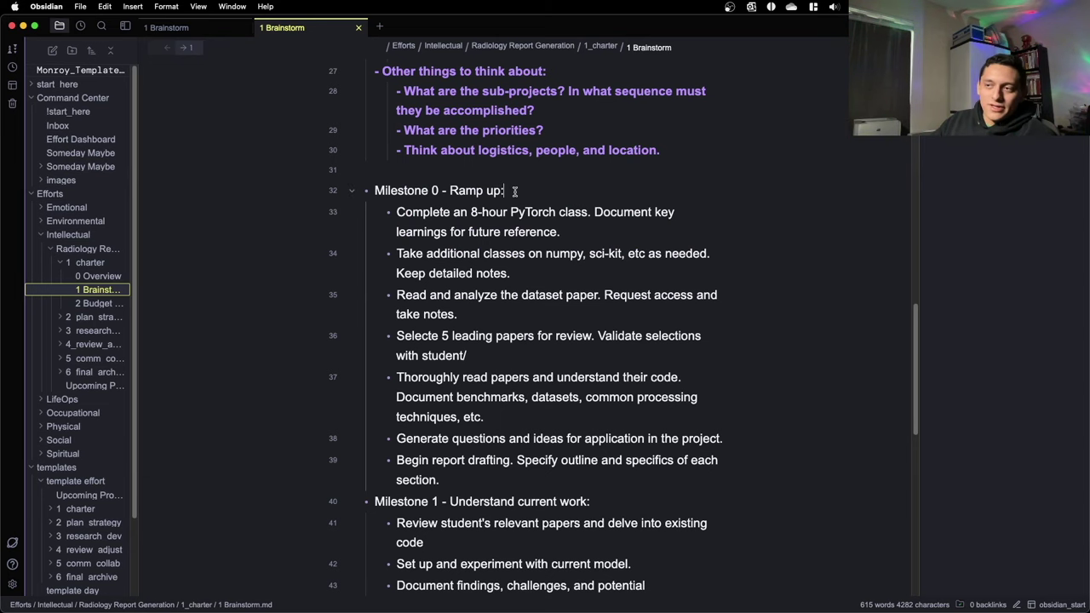
scroll(511, 187, "down", 5)
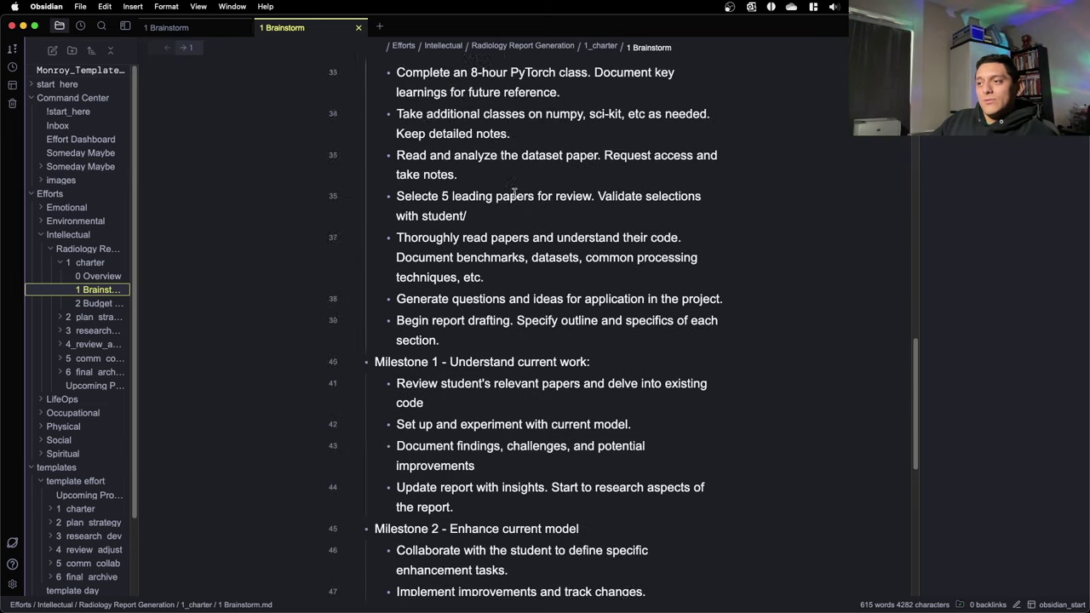
scroll(503, 179, "up", 3)
scroll(445, 264, "down", 1)
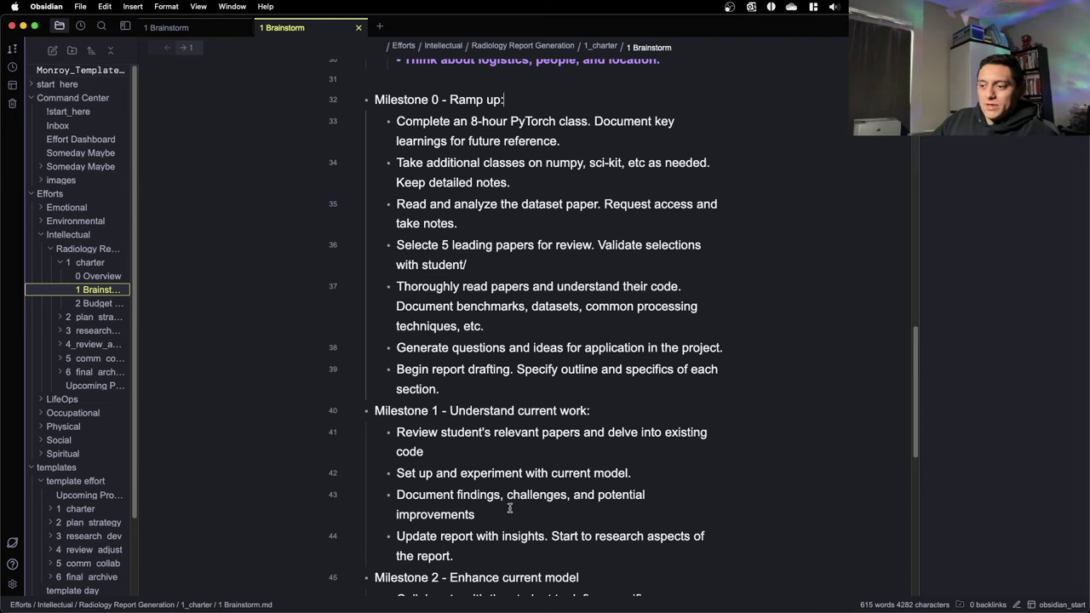
left_click_drag(478, 556, 362, 429)
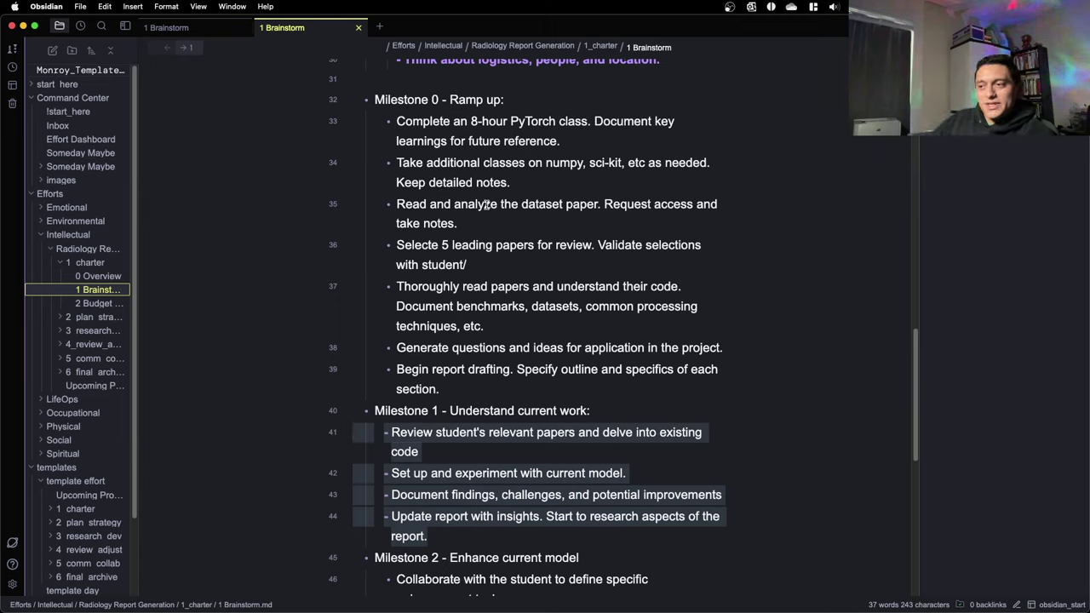
- Select all the tasks under Milestone 0 - Ramp up, followed by those under Milestone 1 - Understand current work
left_click(471, 388)
left_click_drag(471, 387, 371, 115)
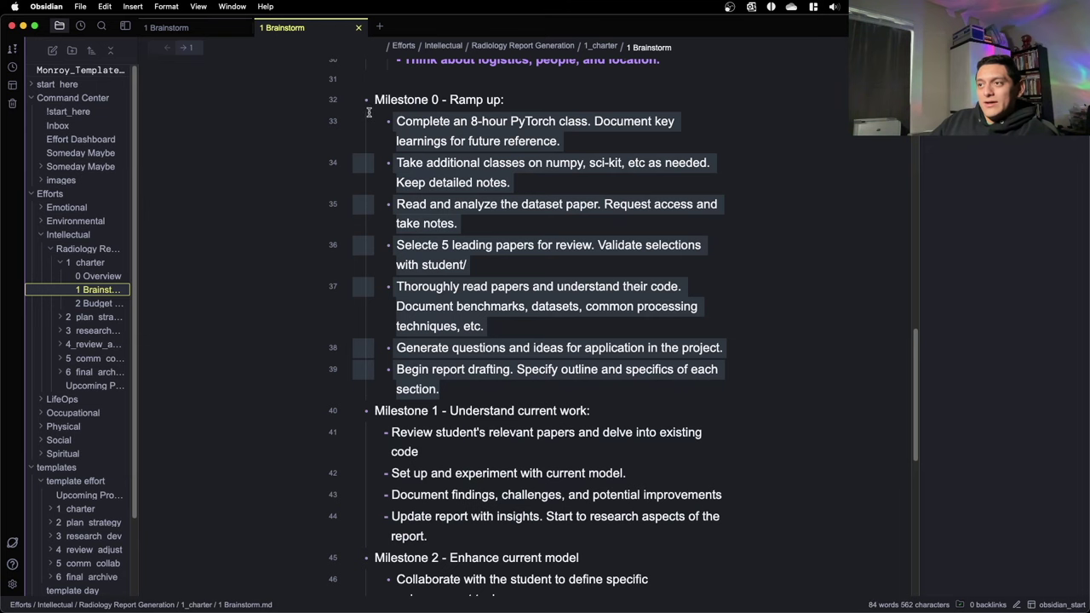
left_click(443, 394)
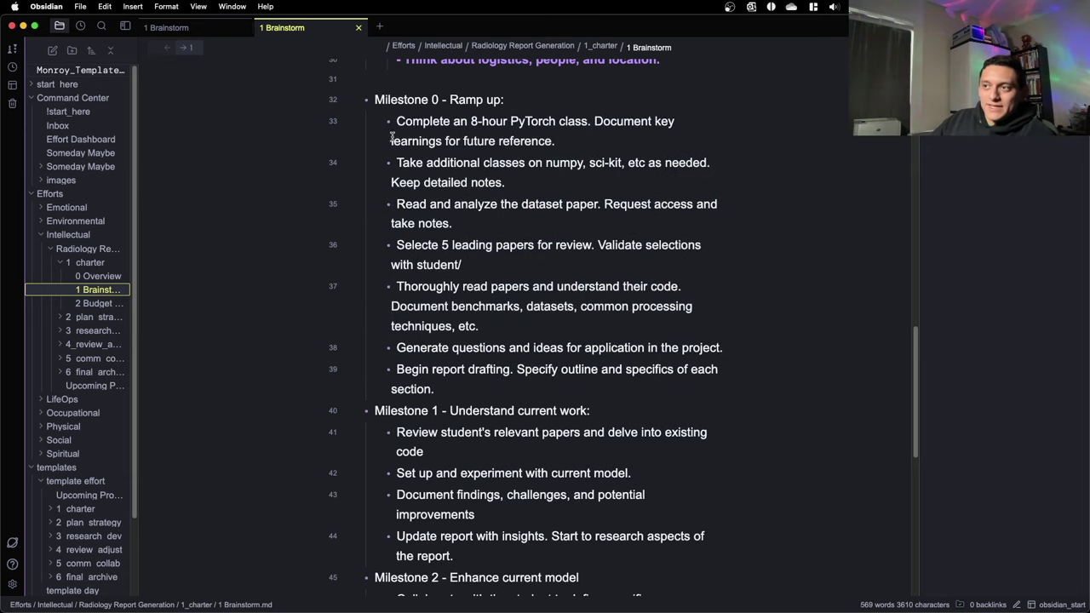
scroll(447, 415, "down", 1)
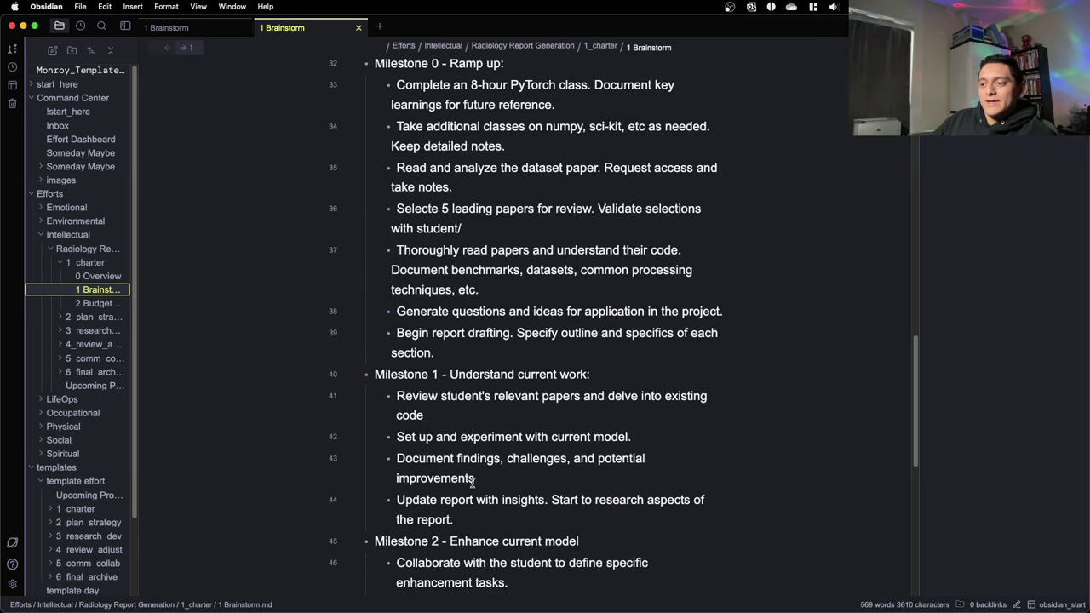
left_click_drag(475, 521, 346, 399)
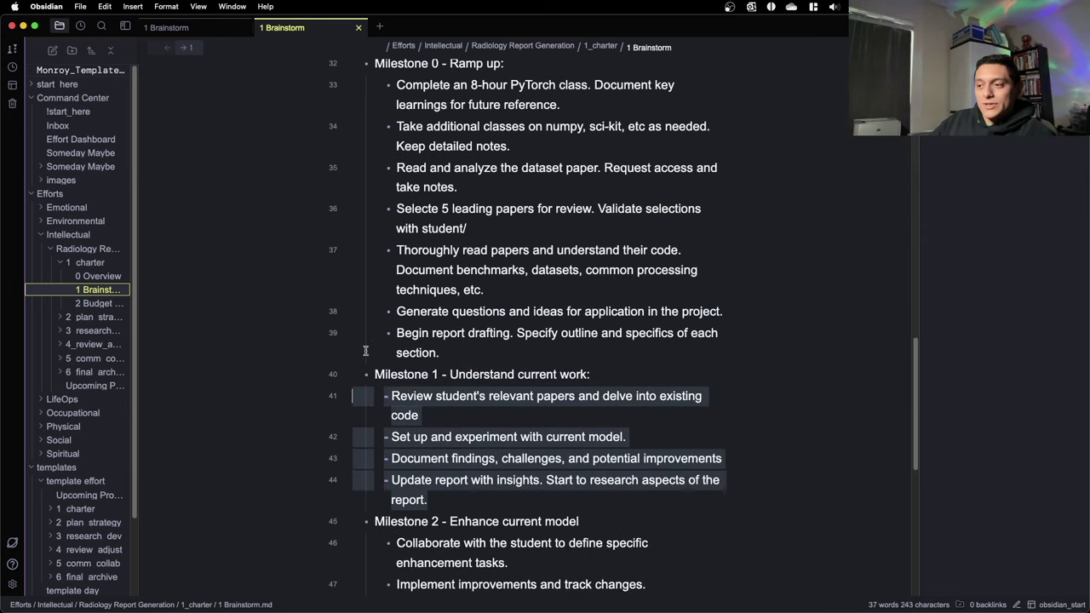
- Select the three tasks under Milestone 2 - Enhance current model
scroll(366, 351, "down", 3)
left_click(450, 421)
scroll(458, 419, "down", 2)
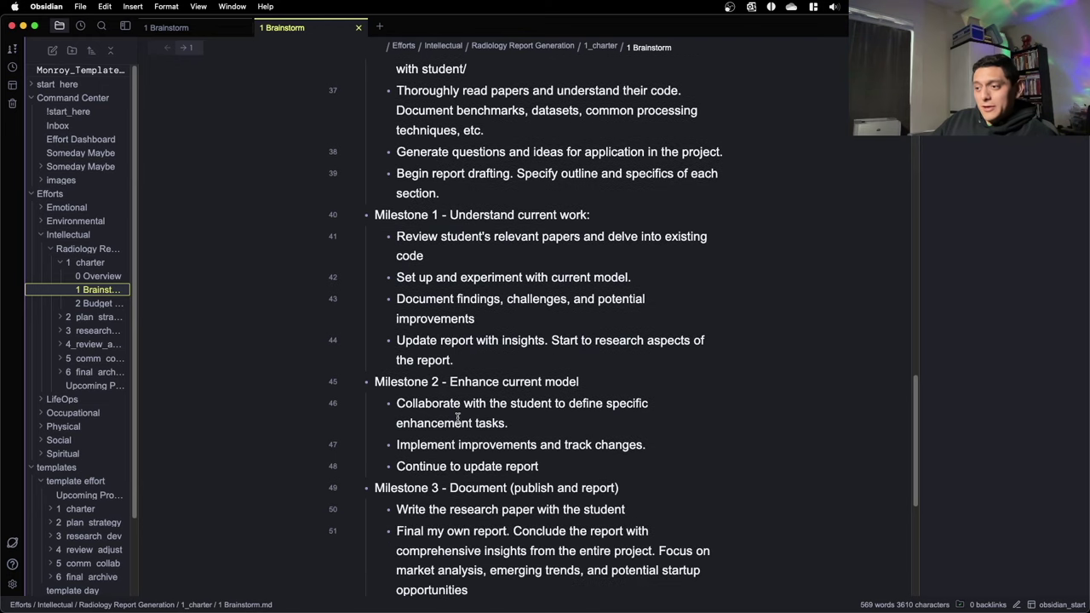
scroll(601, 437, "down", 1)
left_click_drag(596, 443, 278, 376)
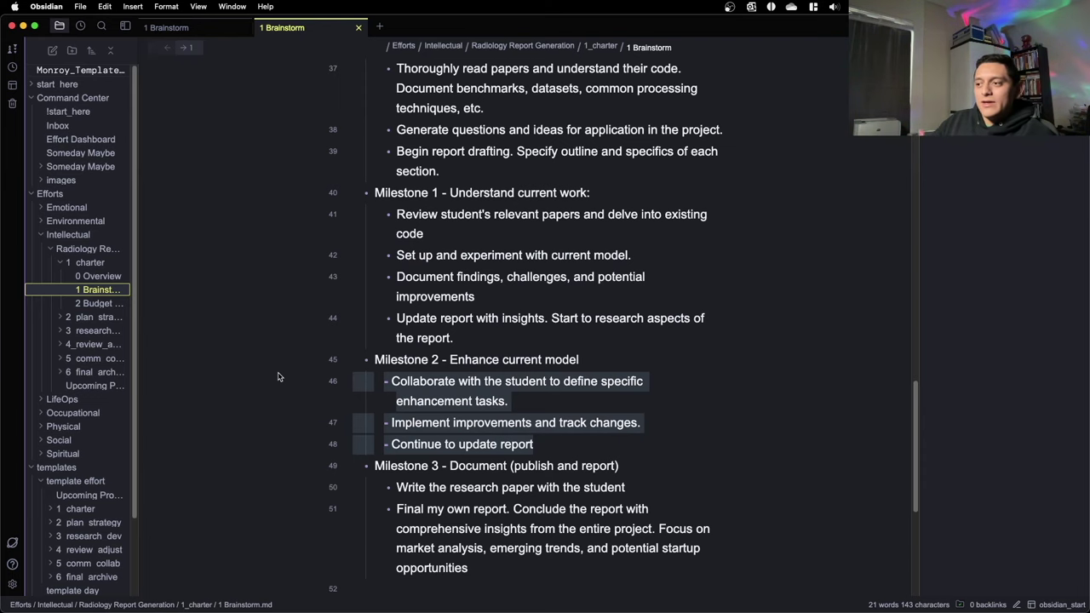
- Select the tasks under Milestone 3 - Document (publish and report), narrowing the selection to the final report item
scroll(584, 334, "down", 2)
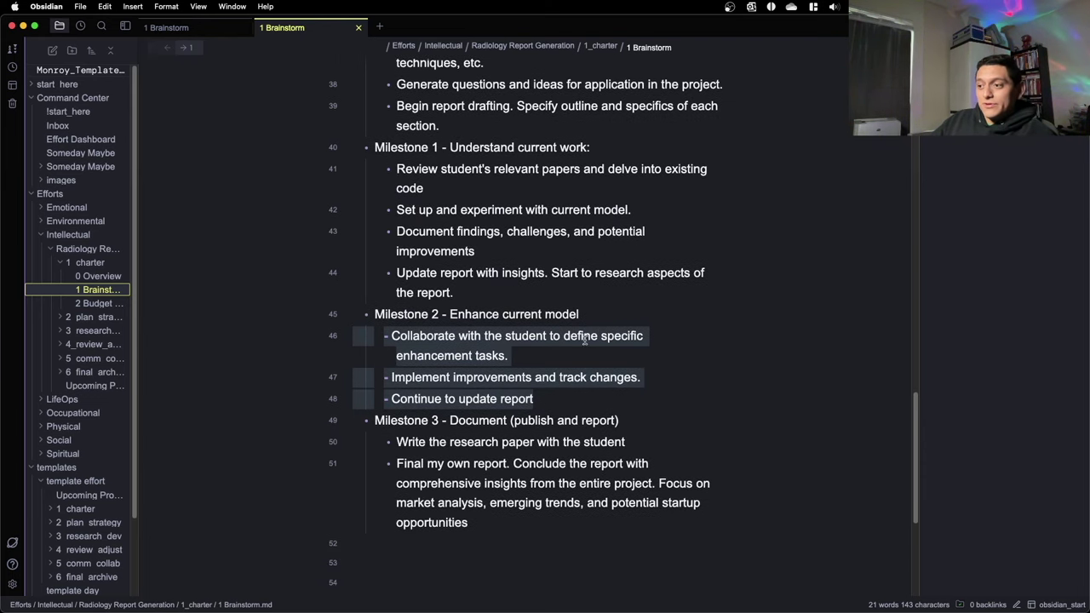
left_click_drag(499, 494, 331, 416)
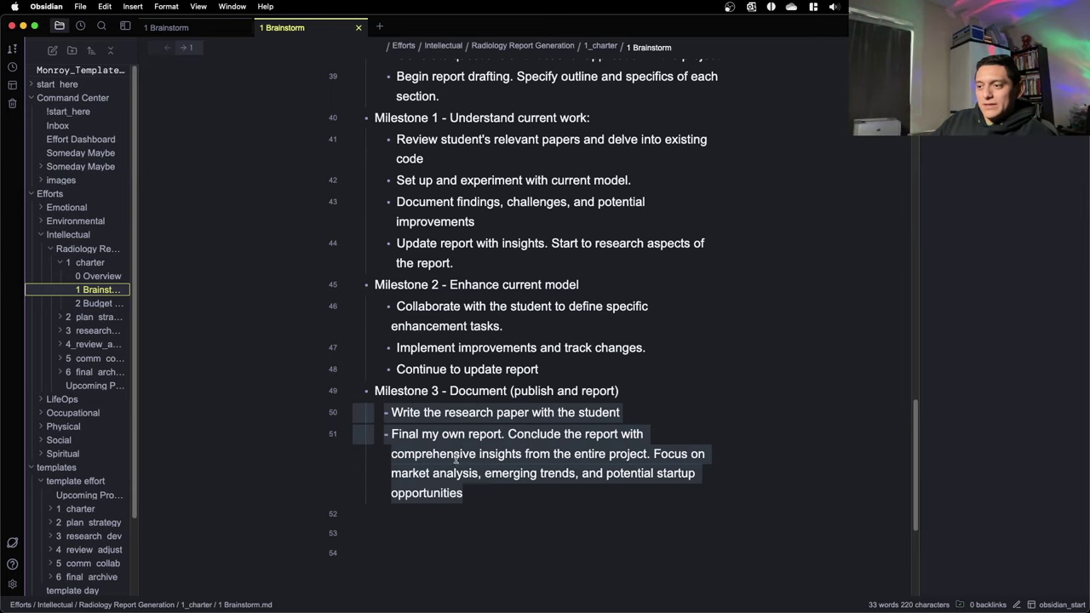
left_click(396, 435)
left_click_drag(396, 435, 548, 510)
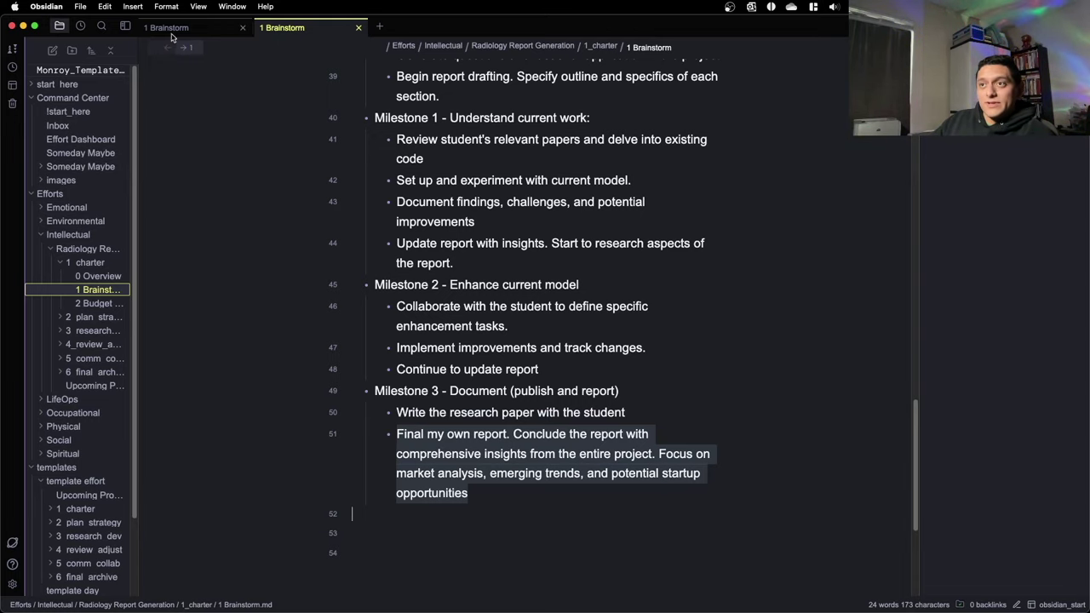
- Go back to the !start_here note, expand the Project Charter section, and review it through Planning and Strategy
left_click(213, 28)
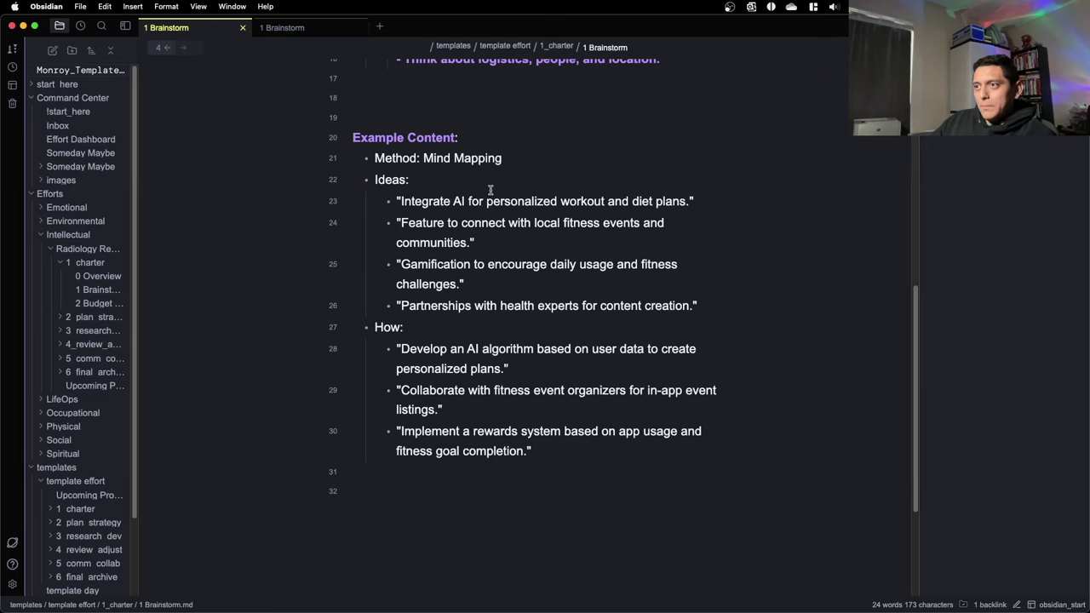
scroll(488, 190, "up", 3)
left_click(167, 48)
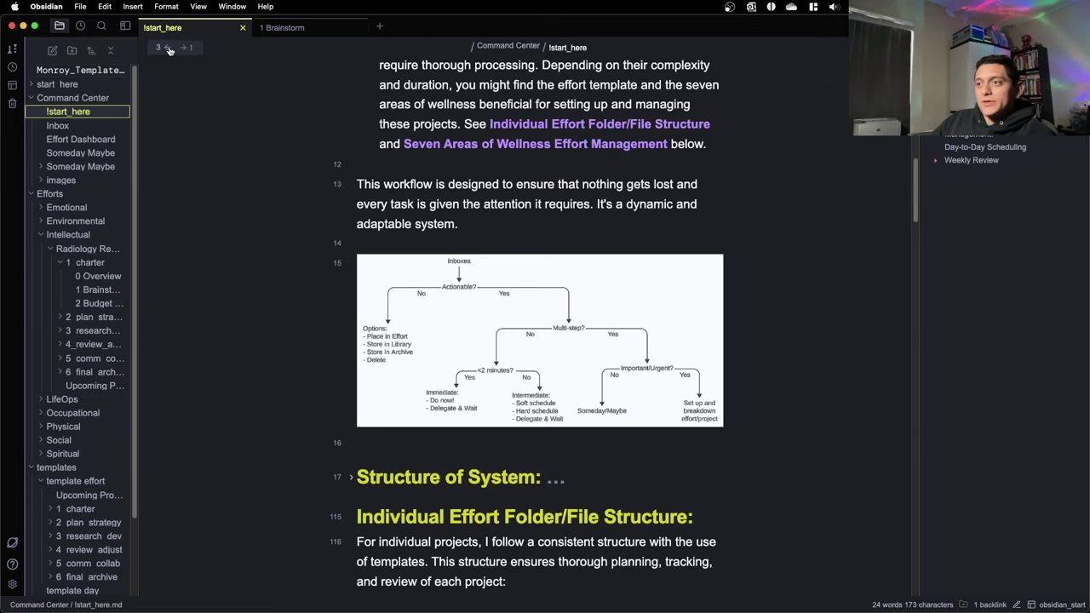
scroll(383, 186, "down", 2)
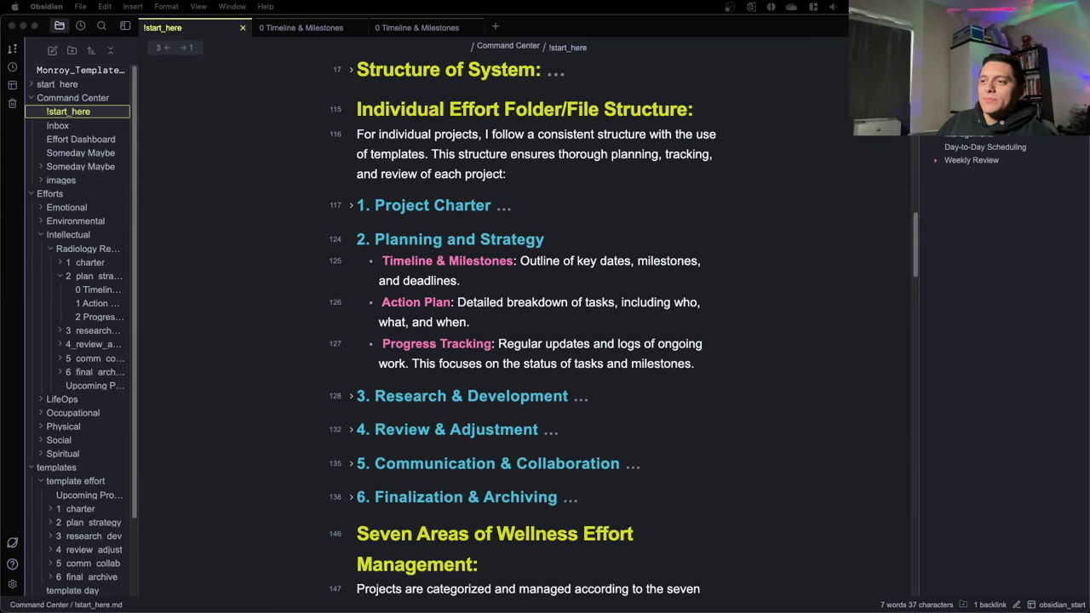
left_click(351, 207)
scroll(394, 277, "down", 1)
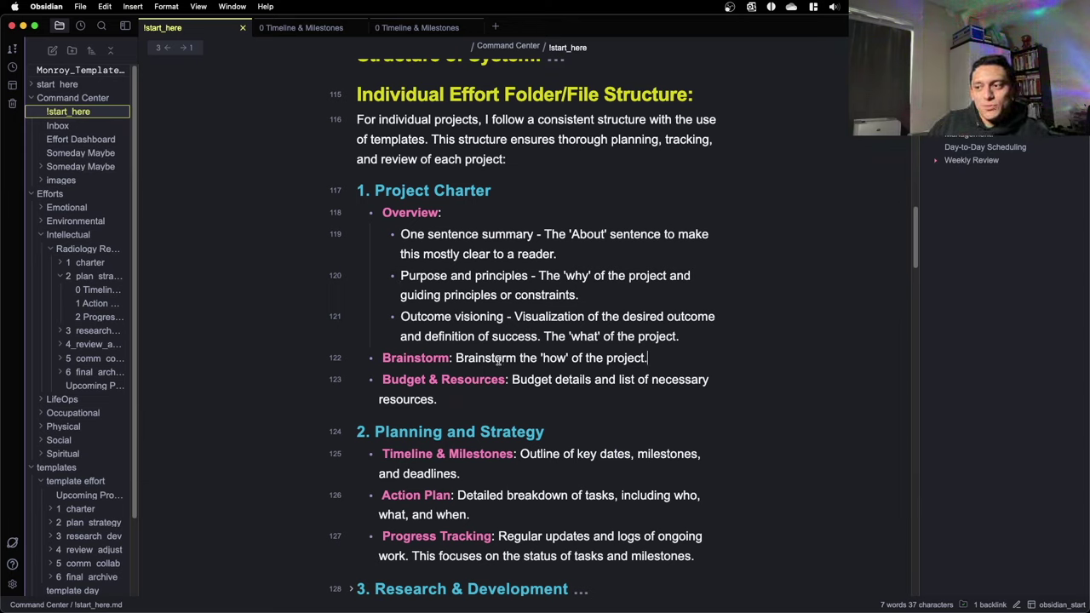
scroll(578, 275, "down", 5)
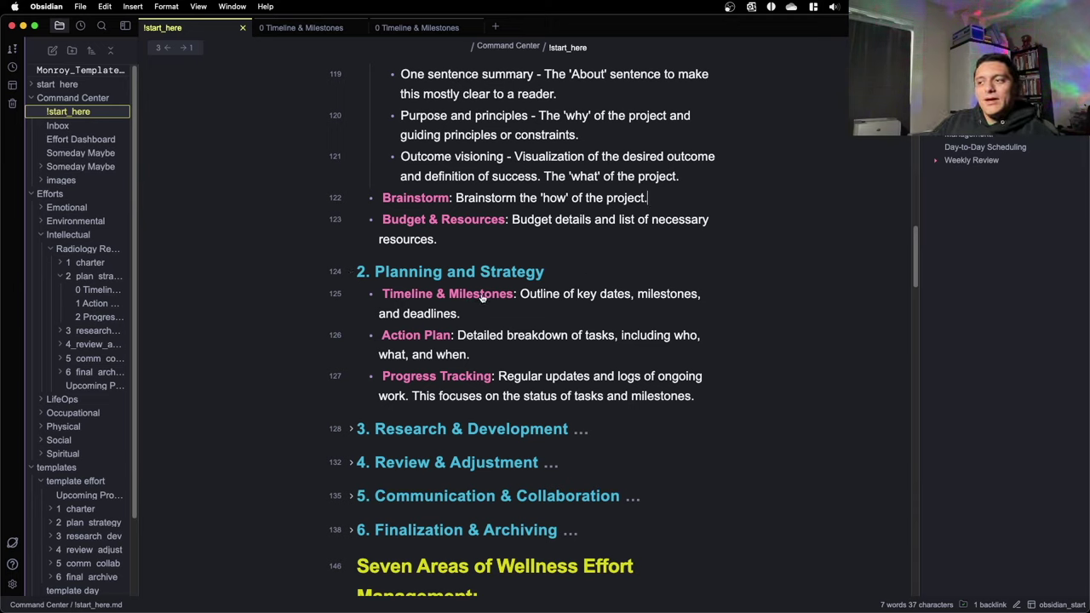
- Review the 0 Timeline & Milestones template's example content, then the properties and milestone dates in the radiology project's version
left_click(305, 28)
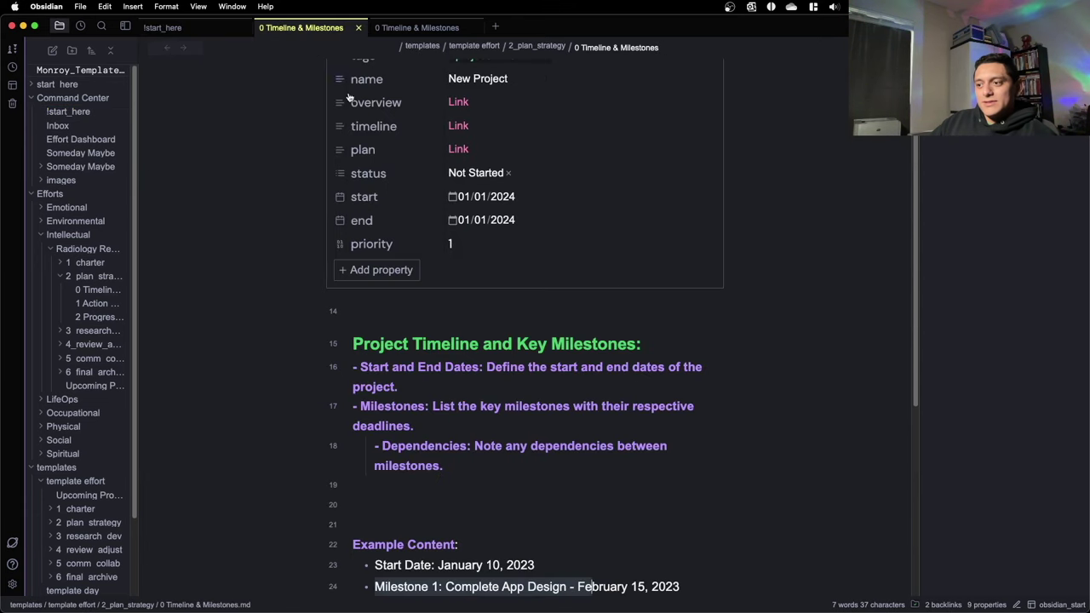
scroll(423, 401, "down", 5)
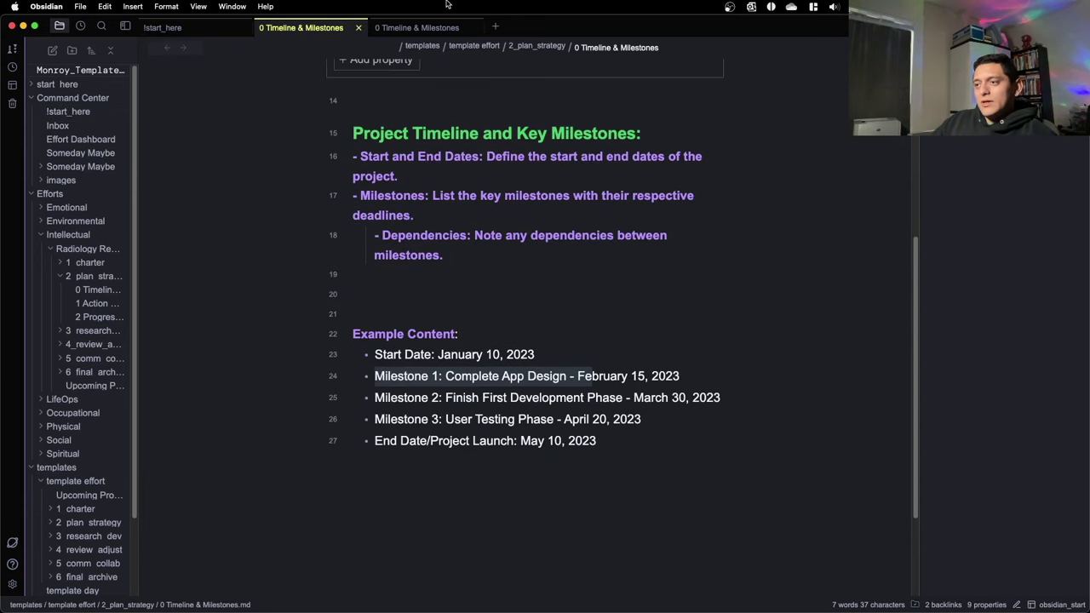
left_click(443, 30)
scroll(506, 288, "up", 5)
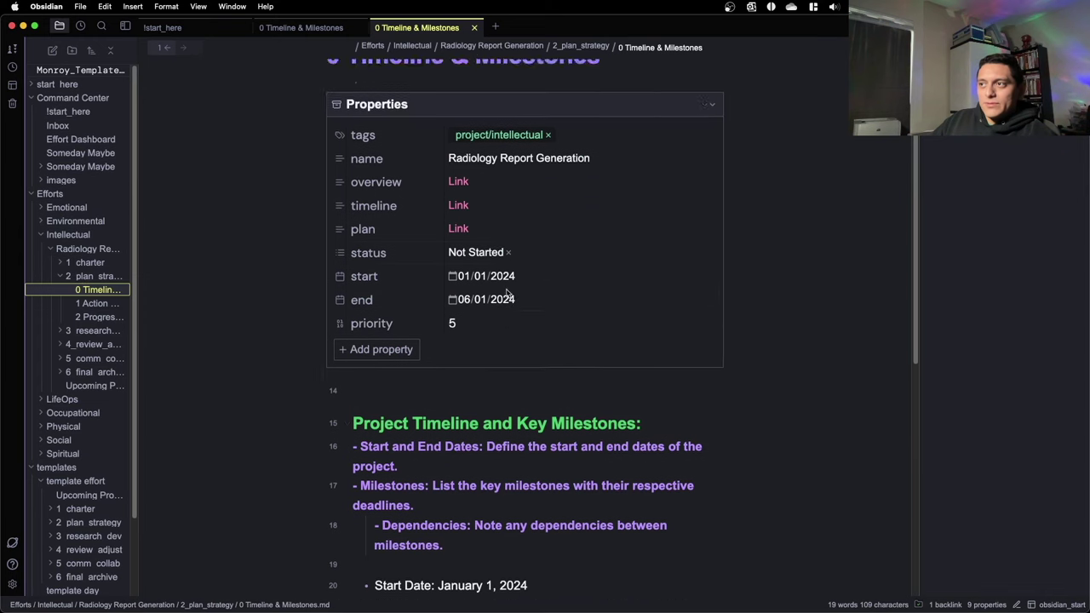
scroll(509, 293, "up", 1)
scroll(489, 303, "down", 3)
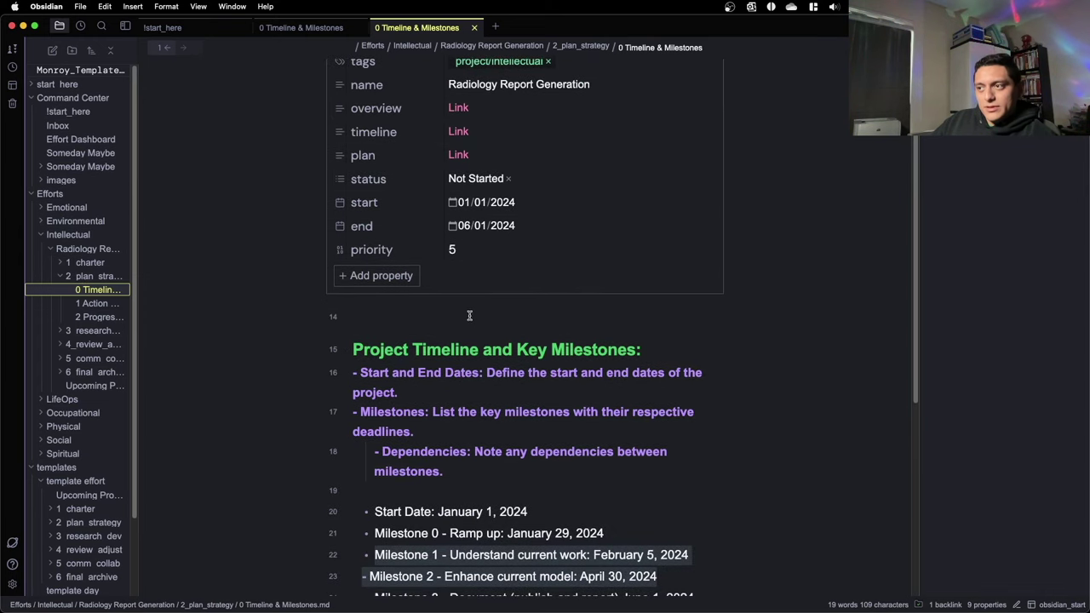
scroll(469, 316, "down", 4)
- Select the project's start date line, the Milestone 0 to 3 lines, and the end date line in turn
left_click(545, 353)
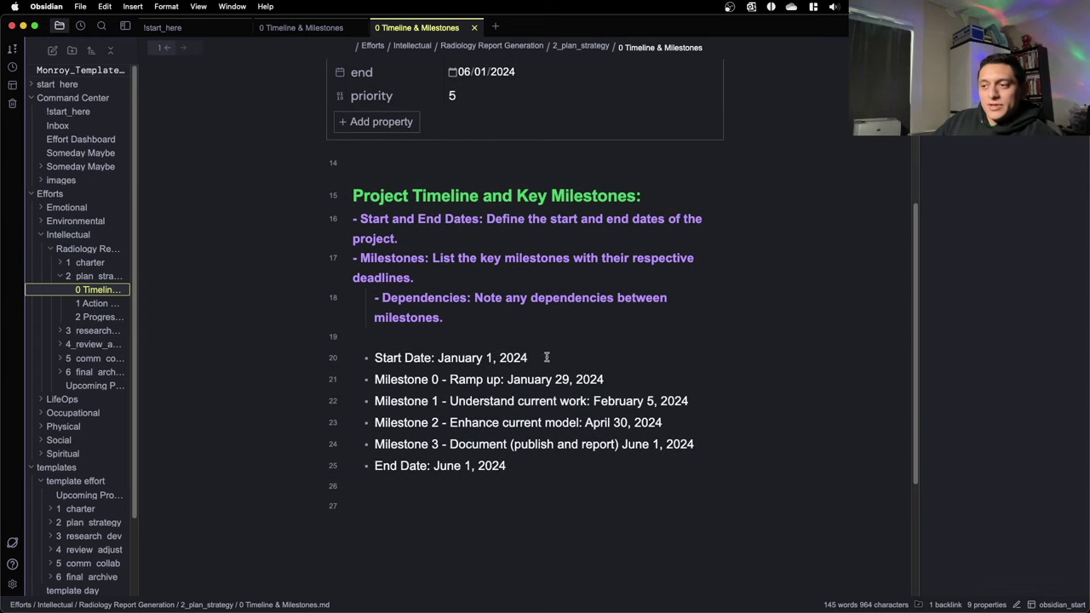
left_click_drag(547, 357, 363, 352)
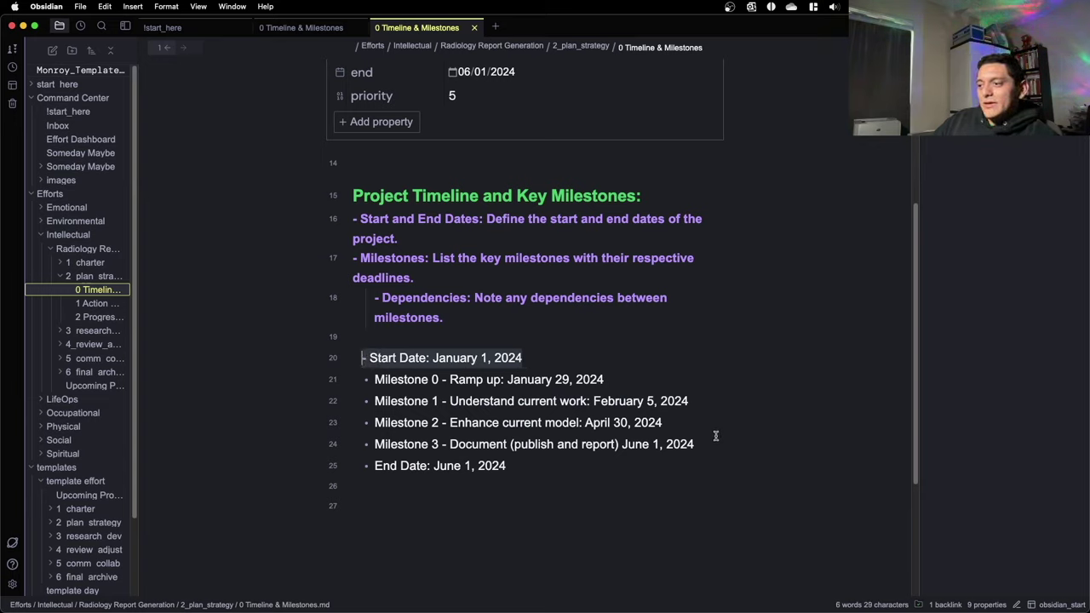
left_click_drag(711, 442, 363, 382)
left_click_drag(530, 474, 334, 468)
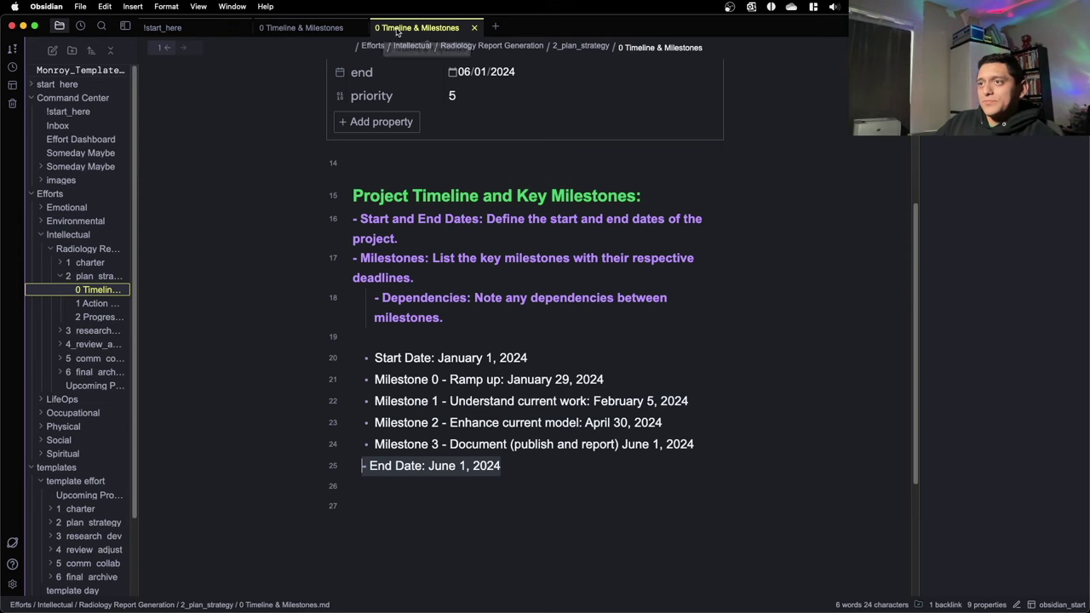
- Open the radiology project's 1 Action Plan note and review the detailed tasks under Milestone 0 - Ramp up
left_click(199, 28)
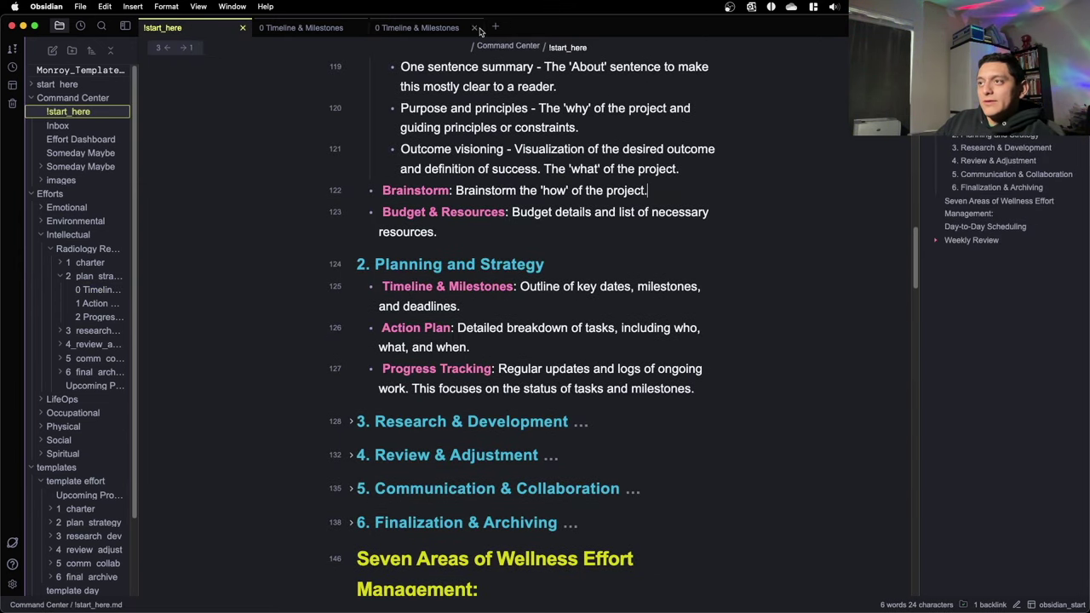
left_click(460, 28)
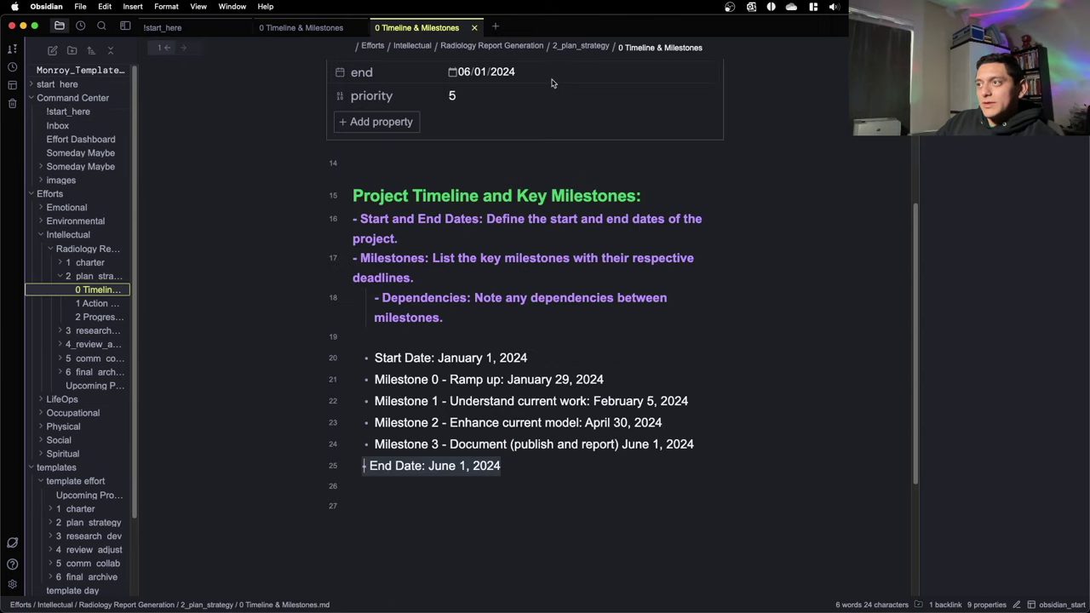
left_click(586, 48)
left_click(628, 83)
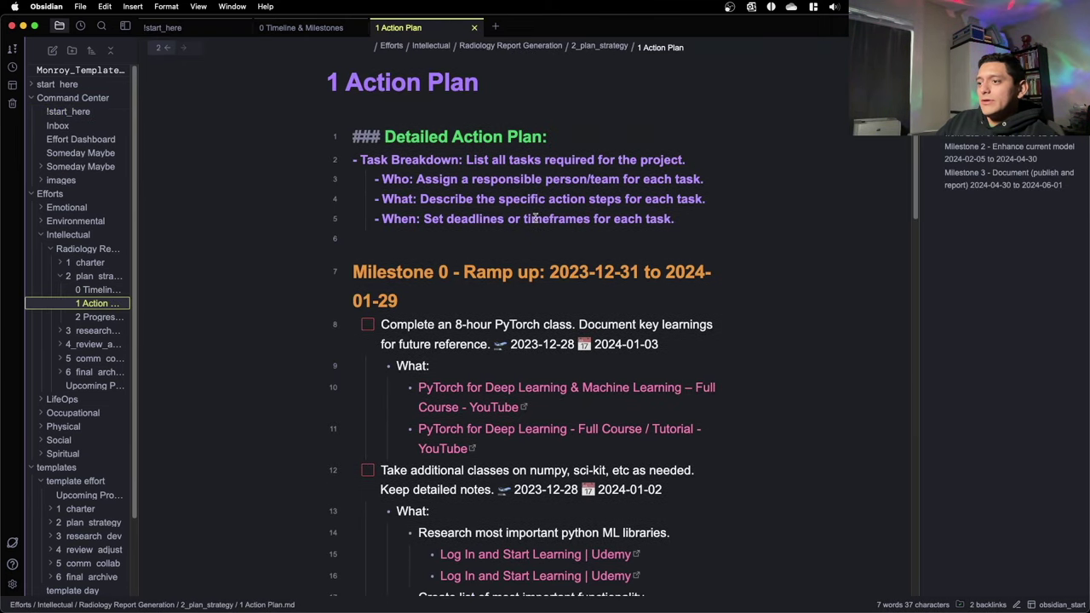
scroll(362, 171, "down", 2)
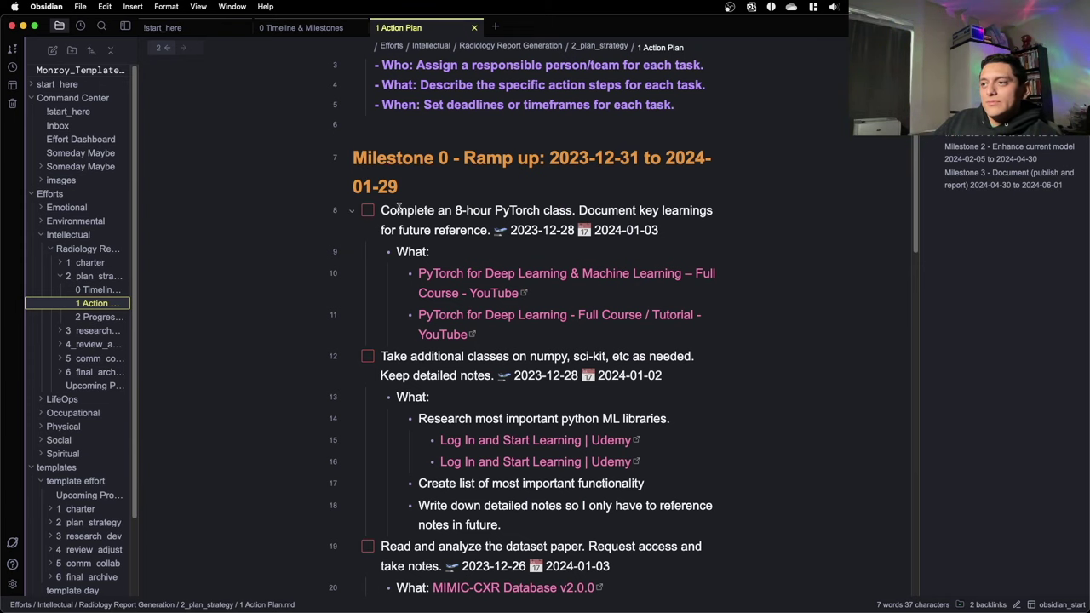
scroll(383, 184, "down", 1)
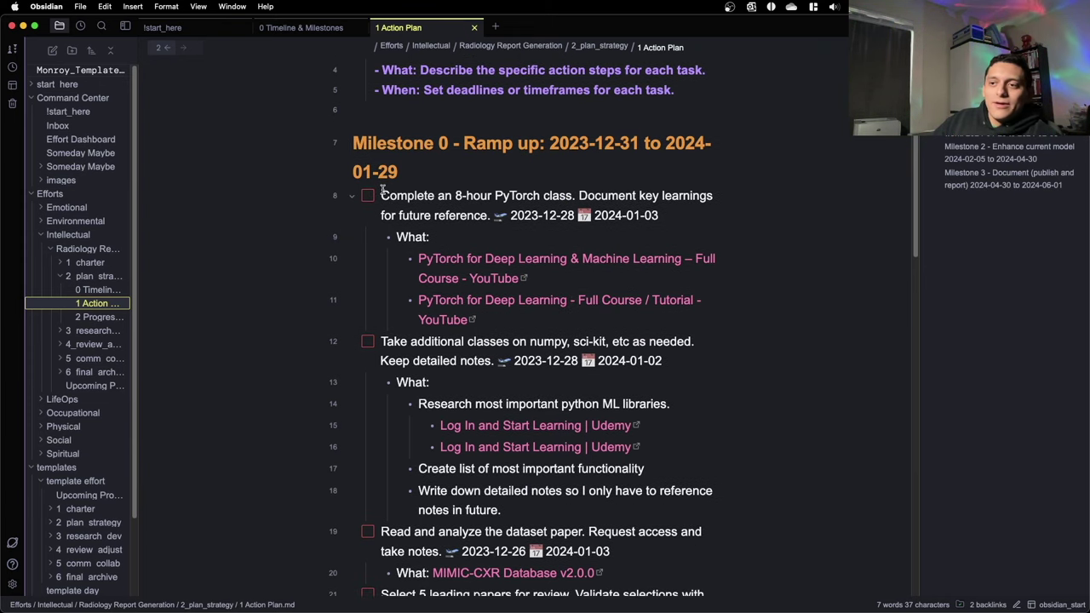
scroll(383, 190, "down", 1)
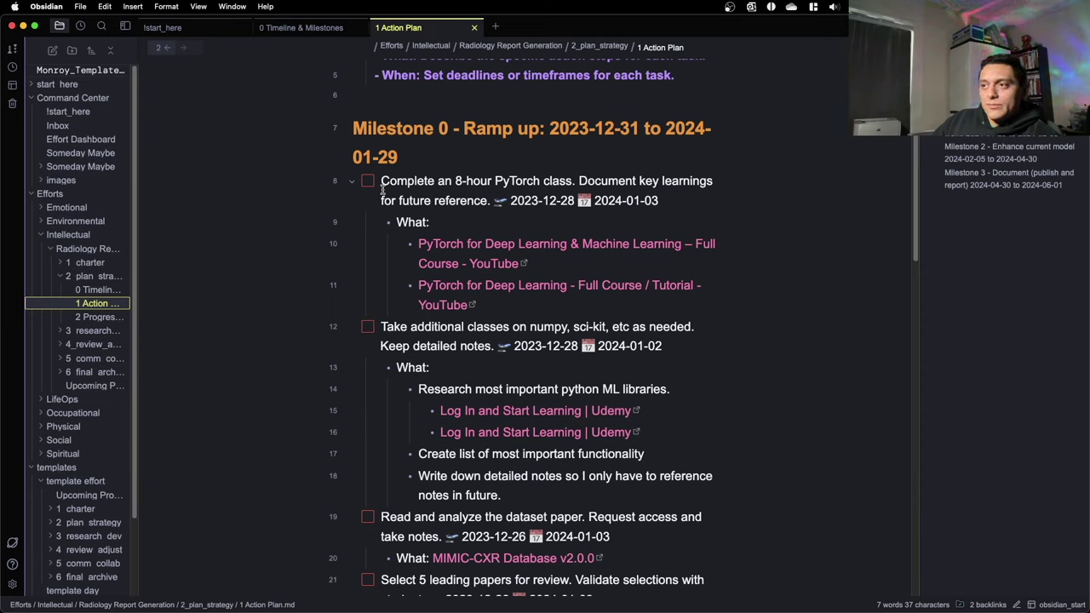
- Insert an unchecked checklist item reading "task" directly below the Milestone 0 - Ramp up heading
left_click(440, 181)
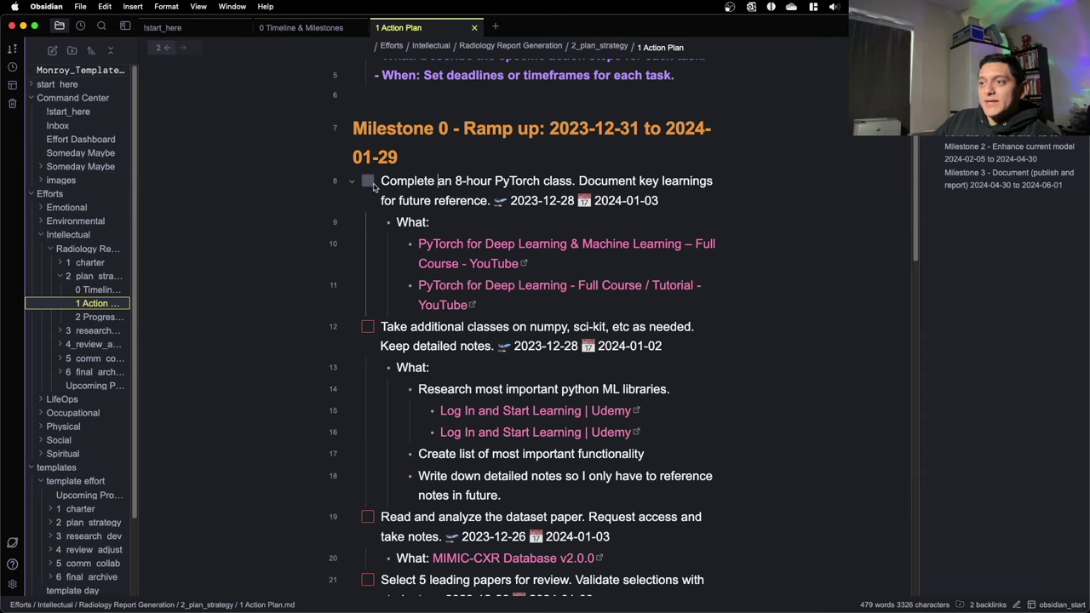
left_click(422, 158)
key("Return")
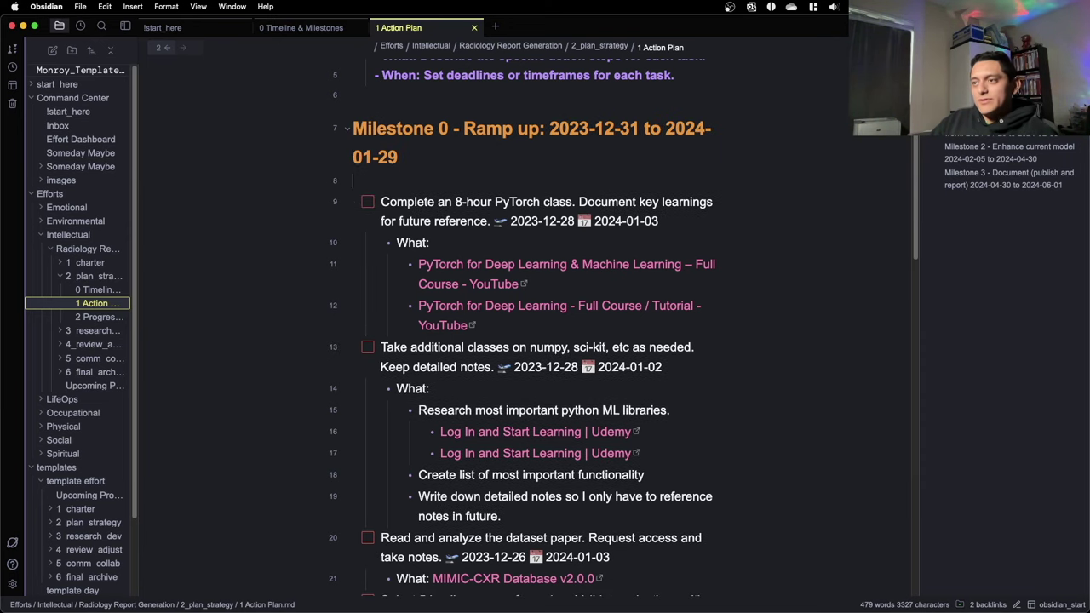
type("- [ ]")
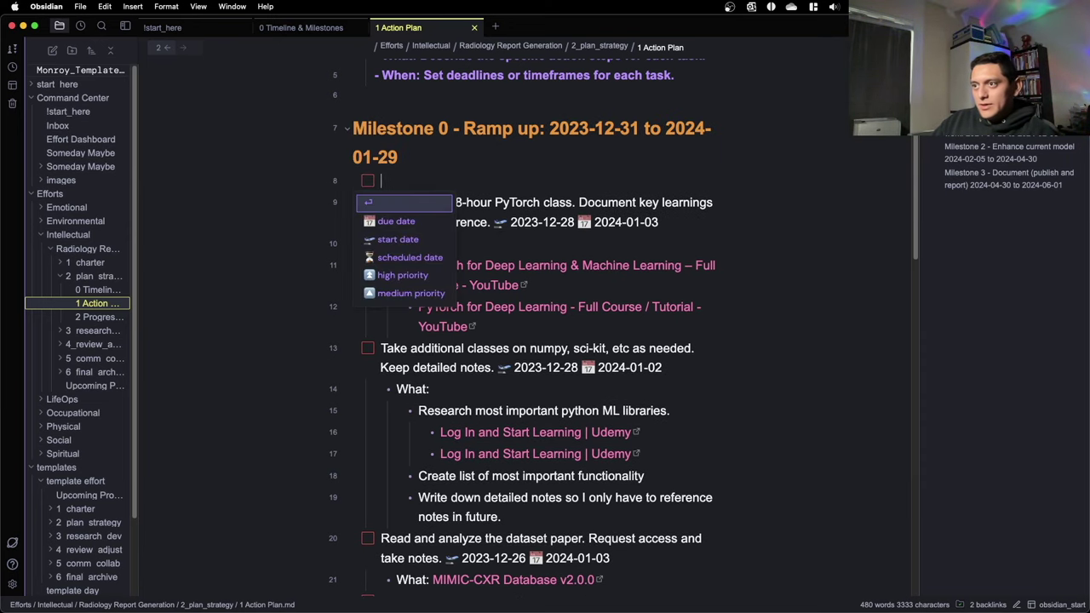
key("BackSpace")
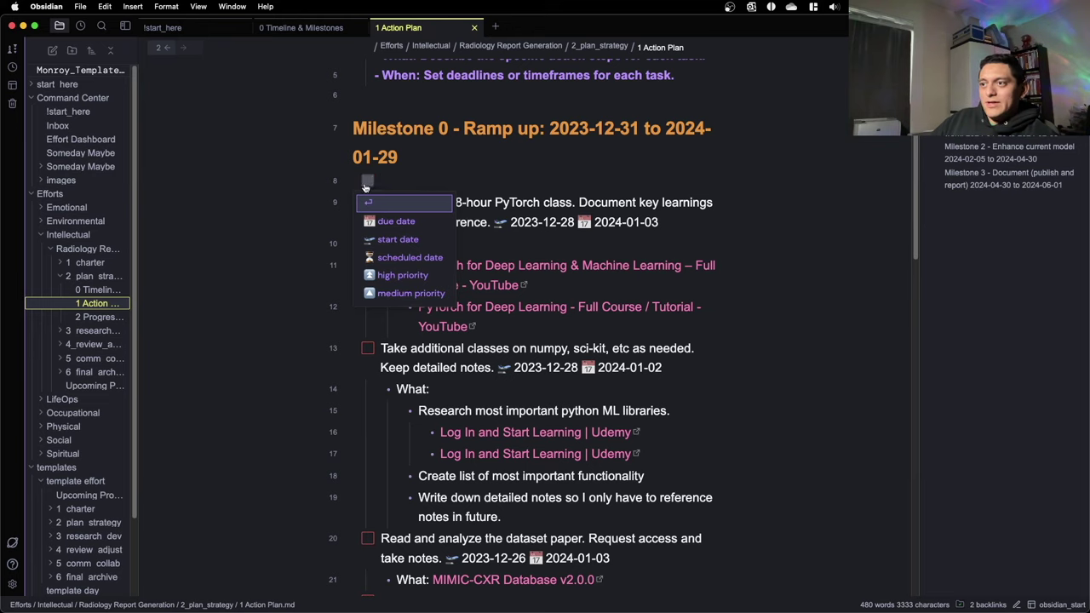
key("Escape")
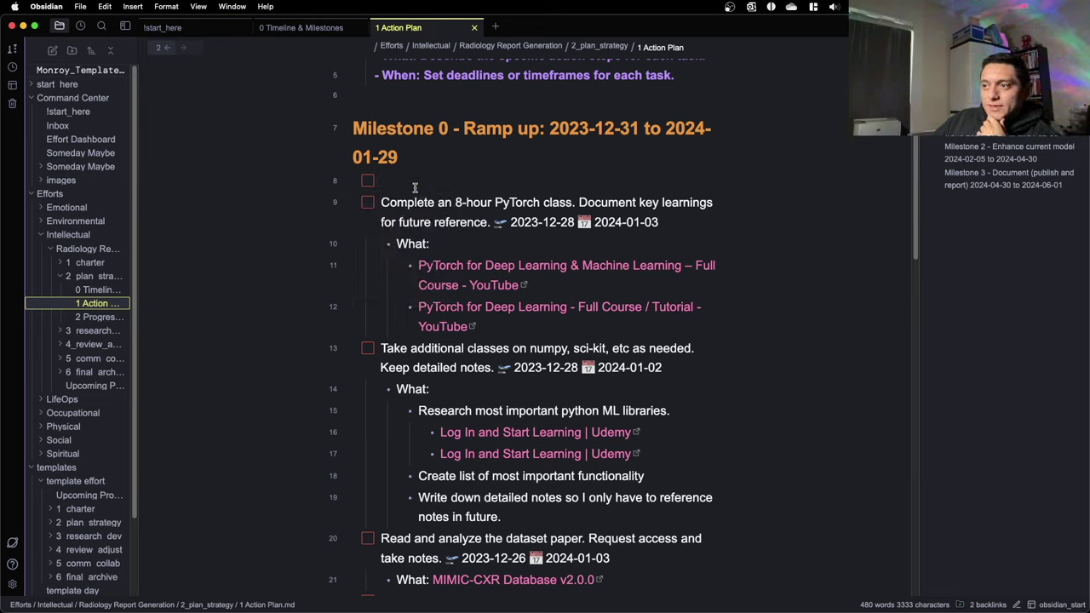
type("task")
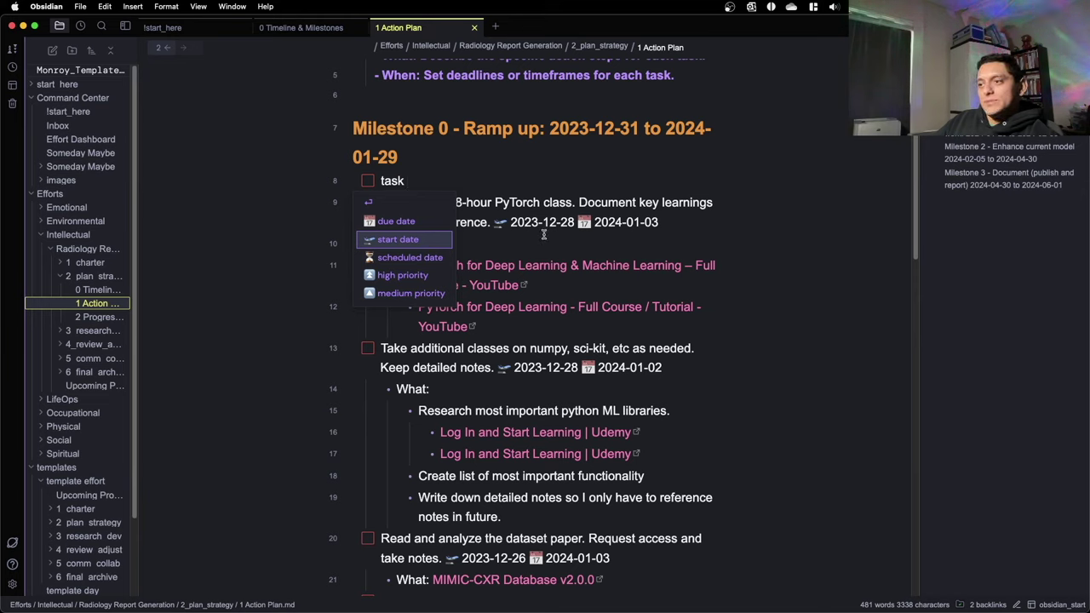
- Give the new task under Milestone 0 a start date of 2024-01-01 and a due date of 2024-01-15
left_click(413, 239)
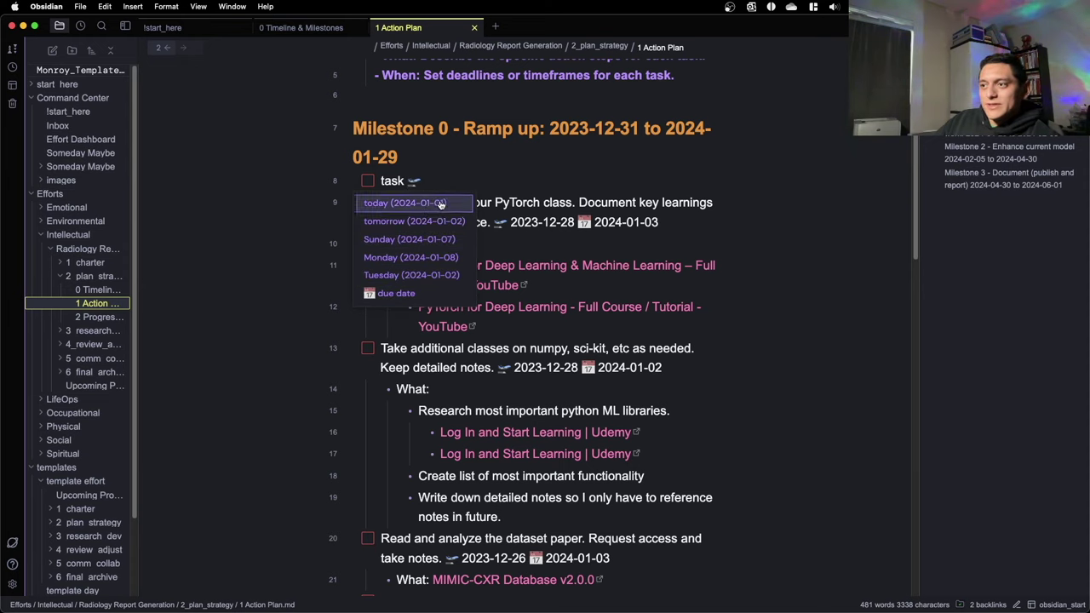
left_click(439, 205)
left_click(441, 221)
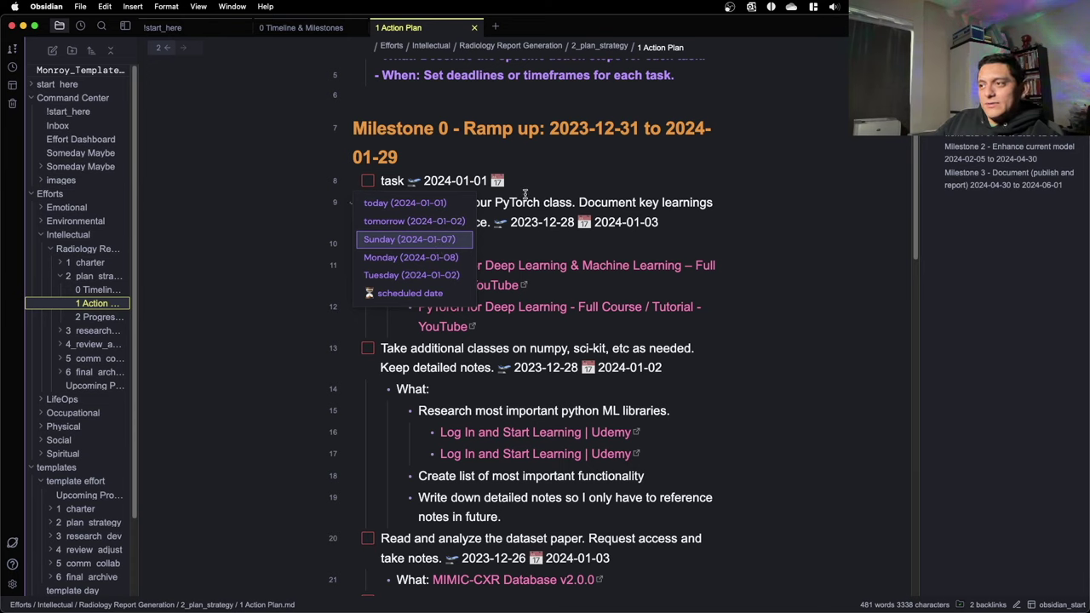
left_click(430, 205)
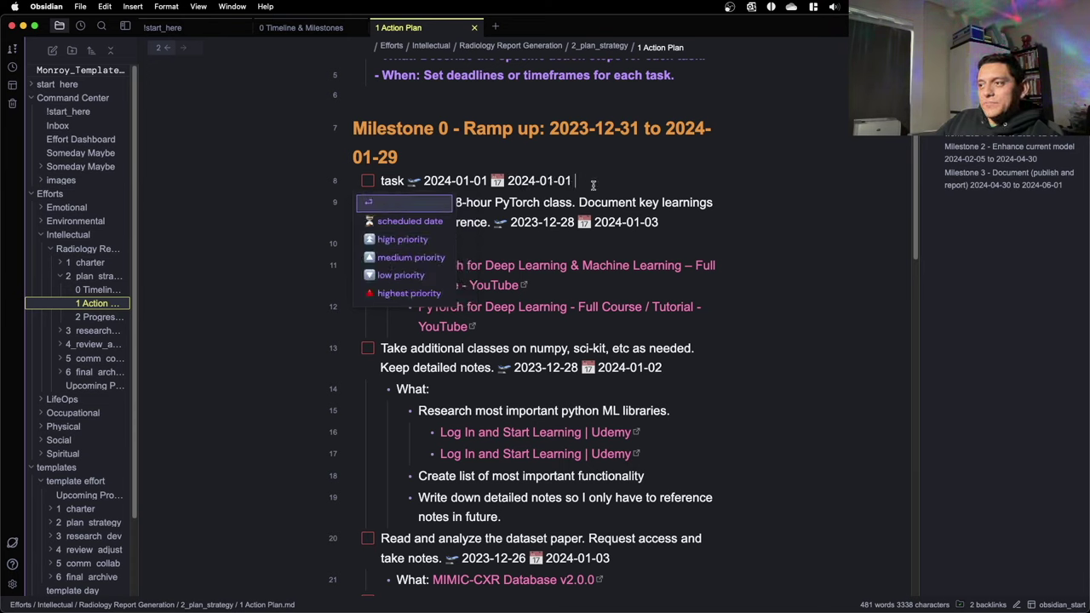
key("Escape")
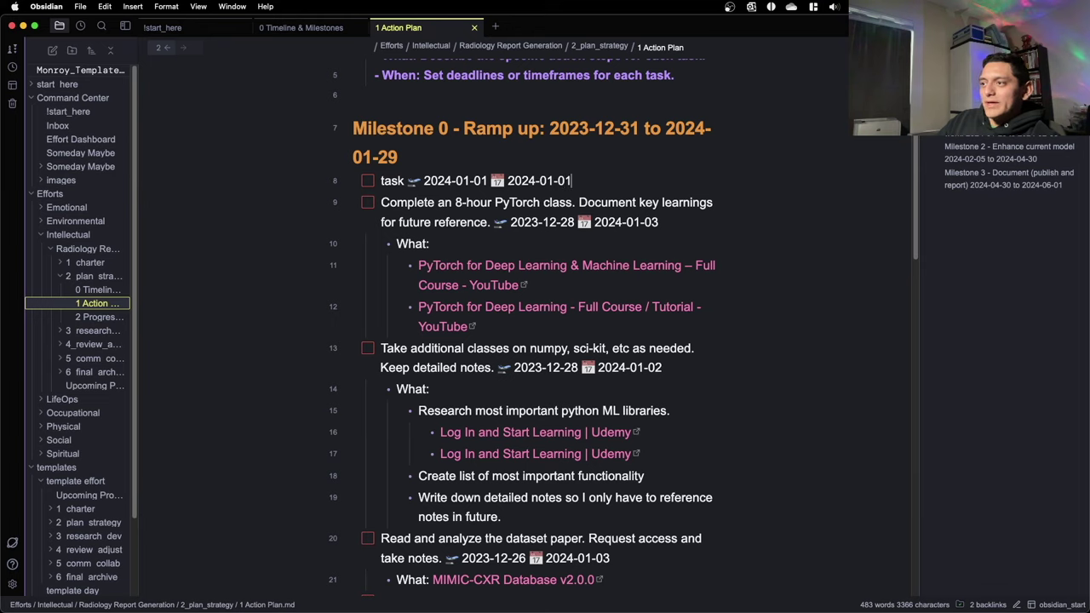
key("BackSpace")
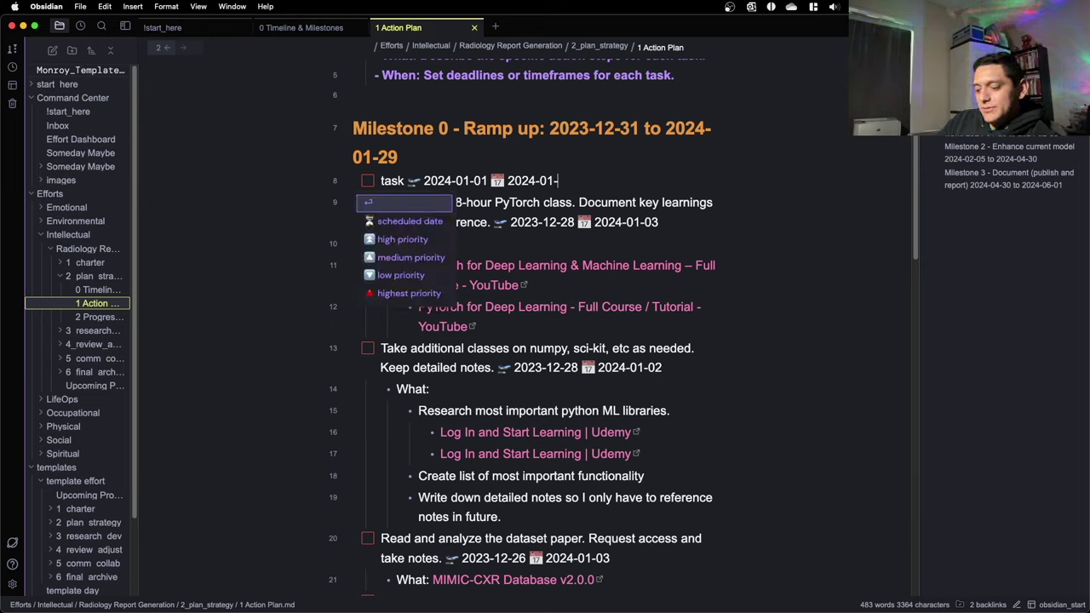
type("15")
key("Escape")
- Make the new task recurring with the repeat interval "every day"
type("rec")
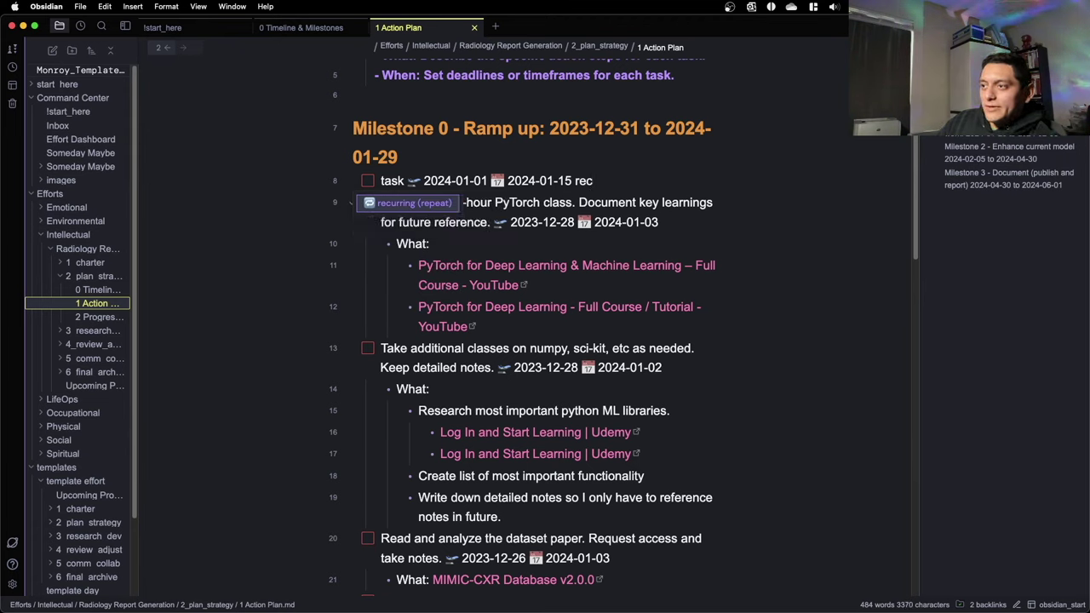
left_click(396, 206)
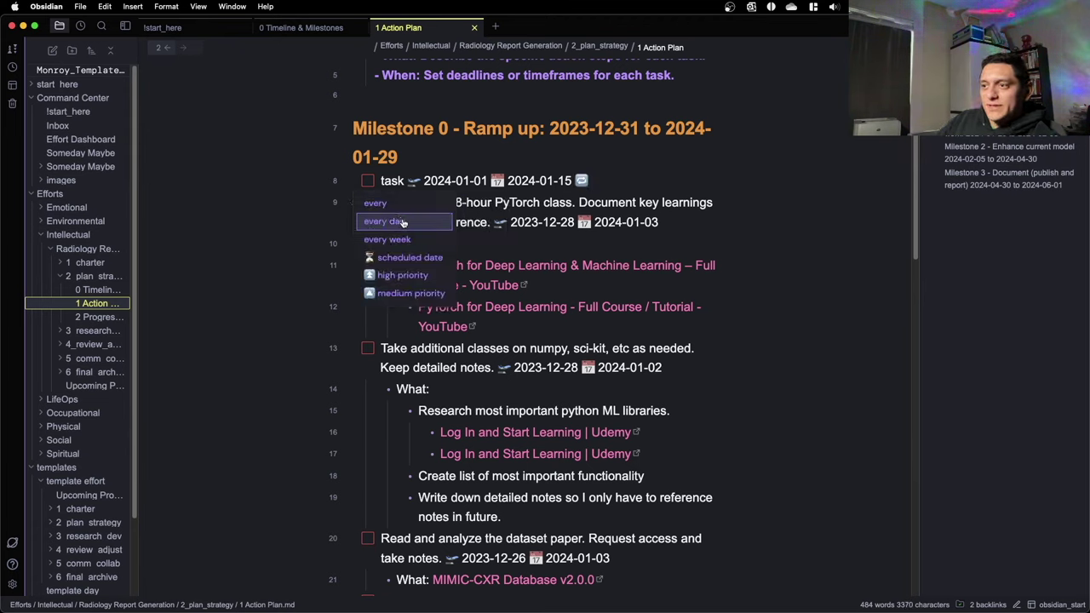
left_click(395, 207)
left_click(409, 222)
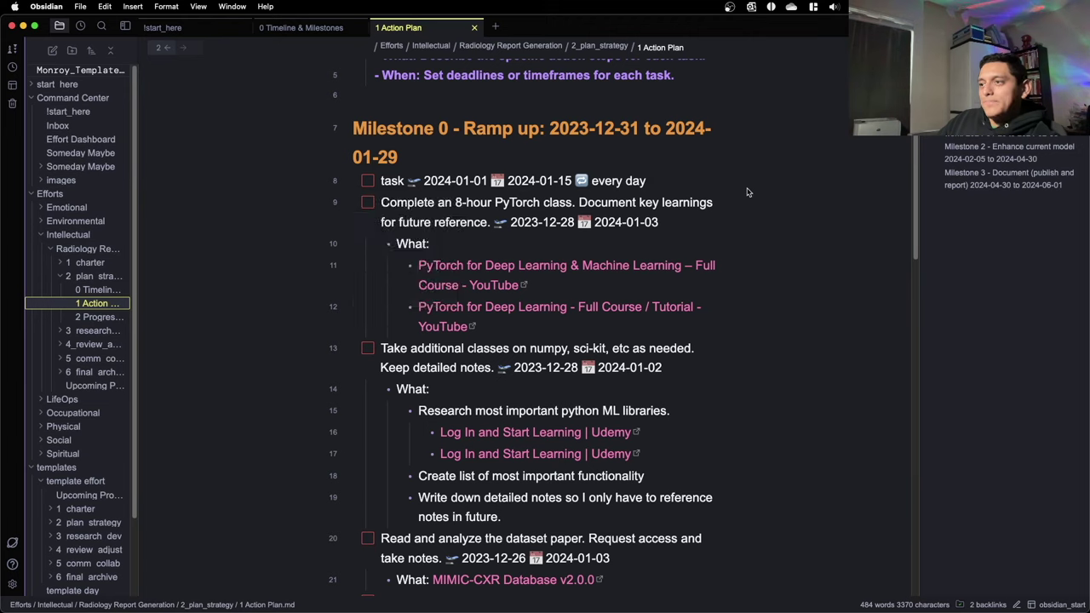
key("Escape")
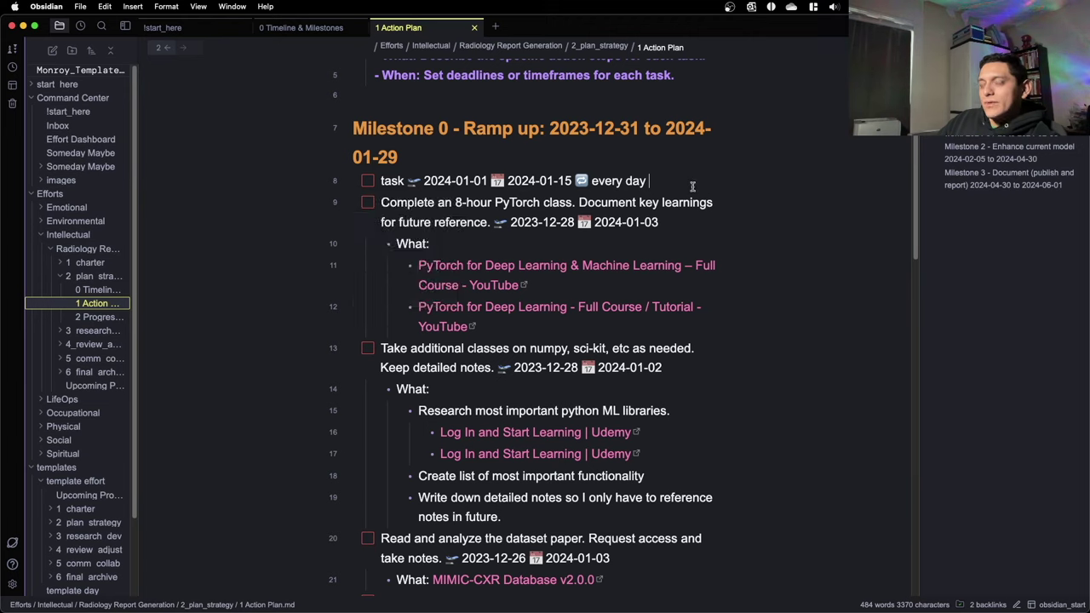
- Delete the whole sample task line directly below the Milestone 0 - Ramp up heading
triple_click(417, 182)
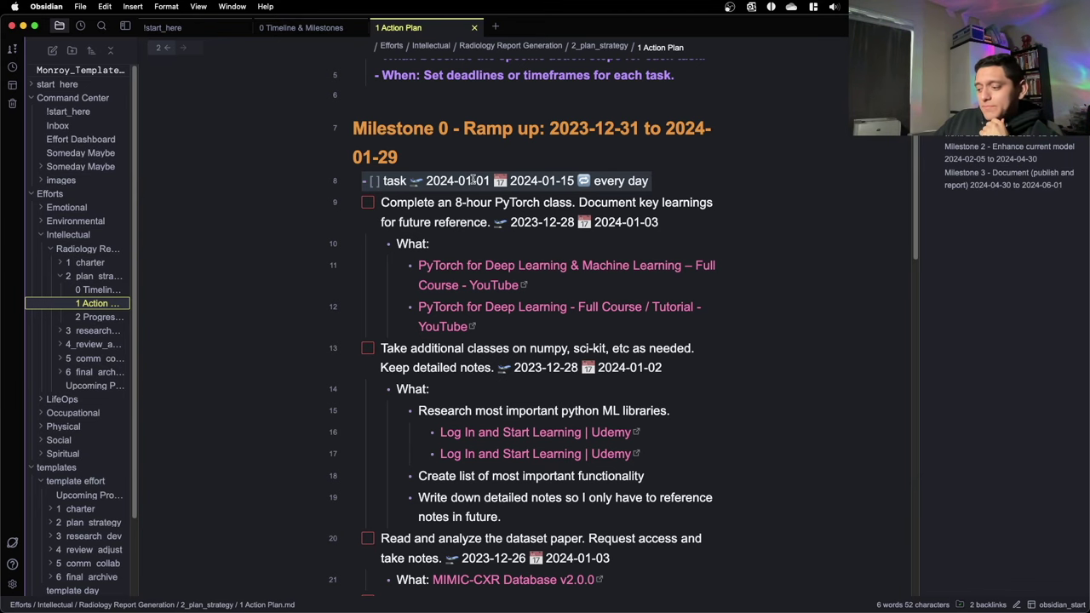
key("BackSpace")
key("BackSpace")
- Fold the Milestone 0, 1, 2 and 3 sections of the 1 Action Plan note so only their headings show
scroll(438, 174, "down", 5)
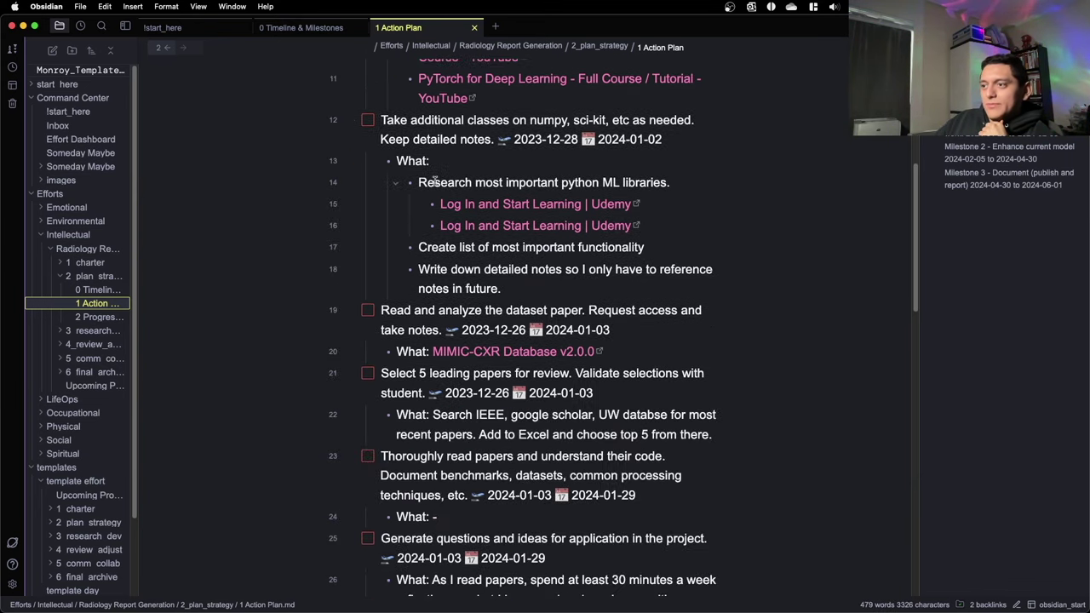
scroll(435, 180, "down", 15)
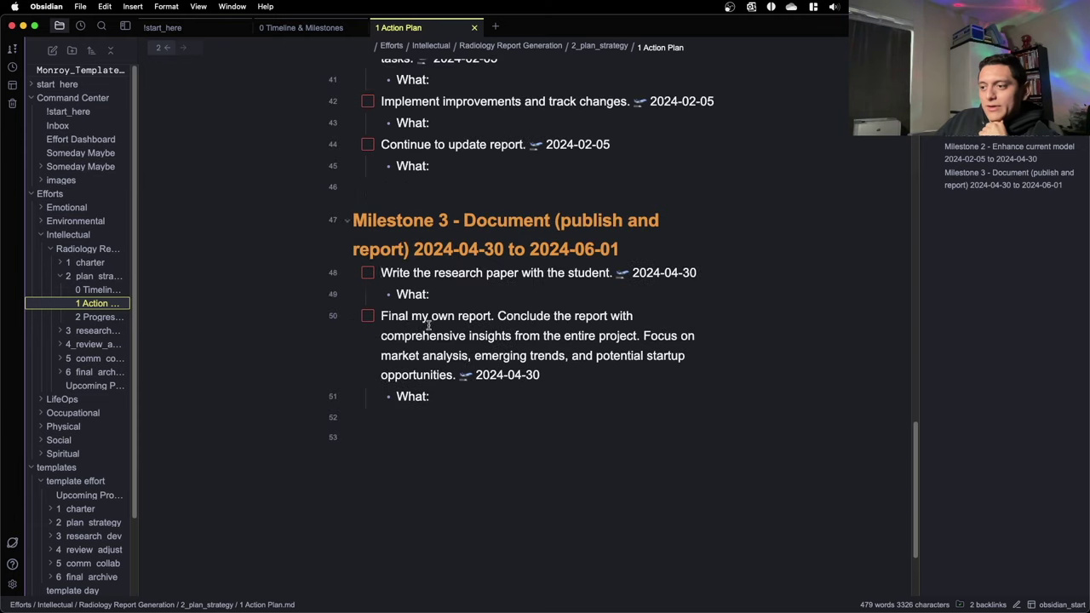
scroll(425, 323, "up", 20)
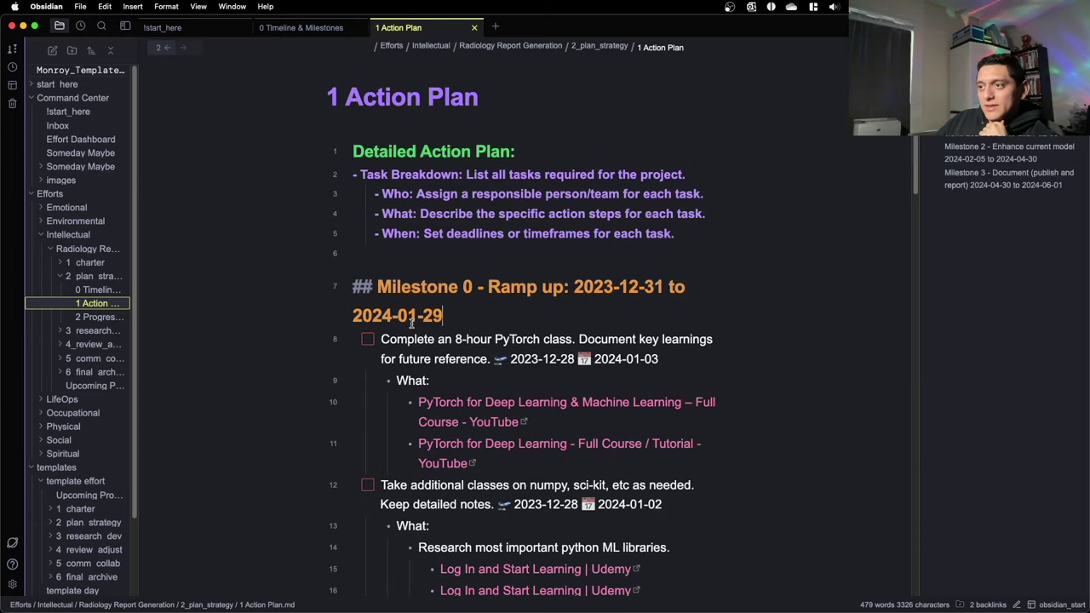
scroll(417, 320, "down", 1)
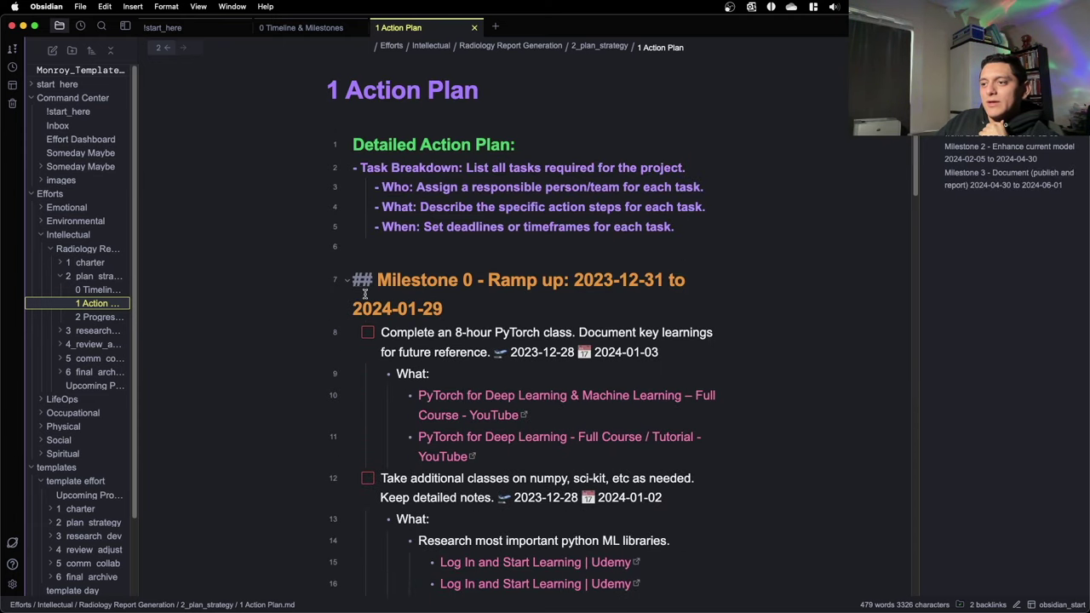
left_click(347, 280)
left_click(347, 347)
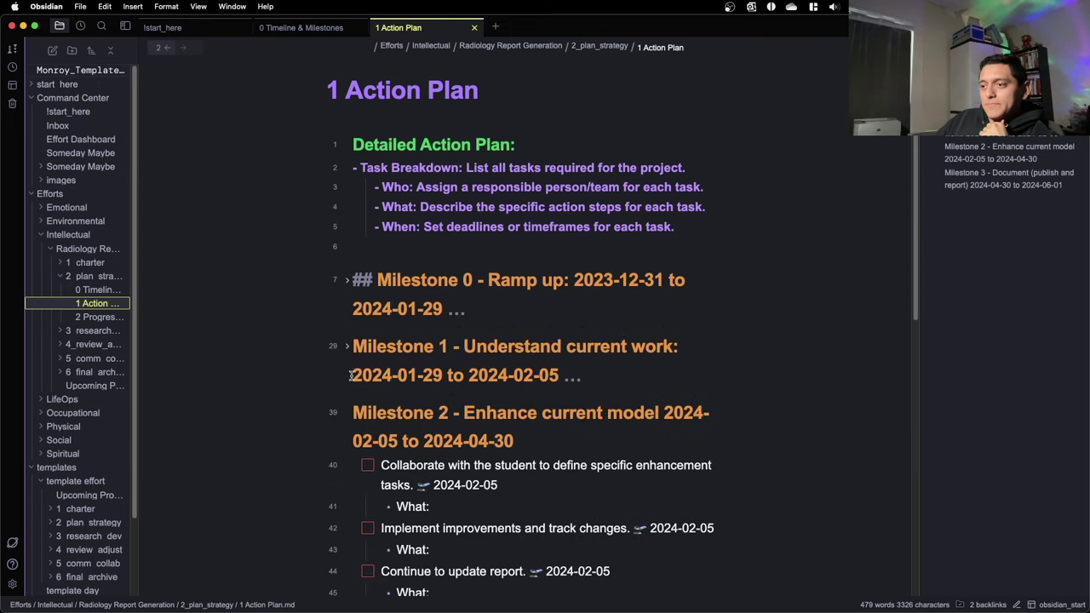
left_click(346, 414)
scroll(348, 462, "down", 5)
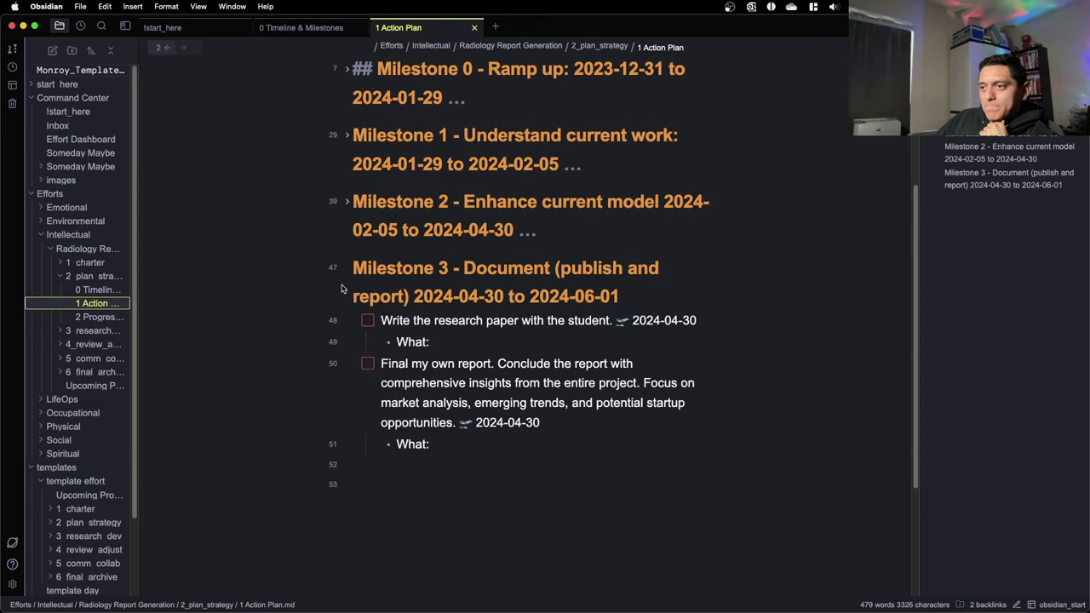
left_click(347, 269)
scroll(422, 264, "up", 5)
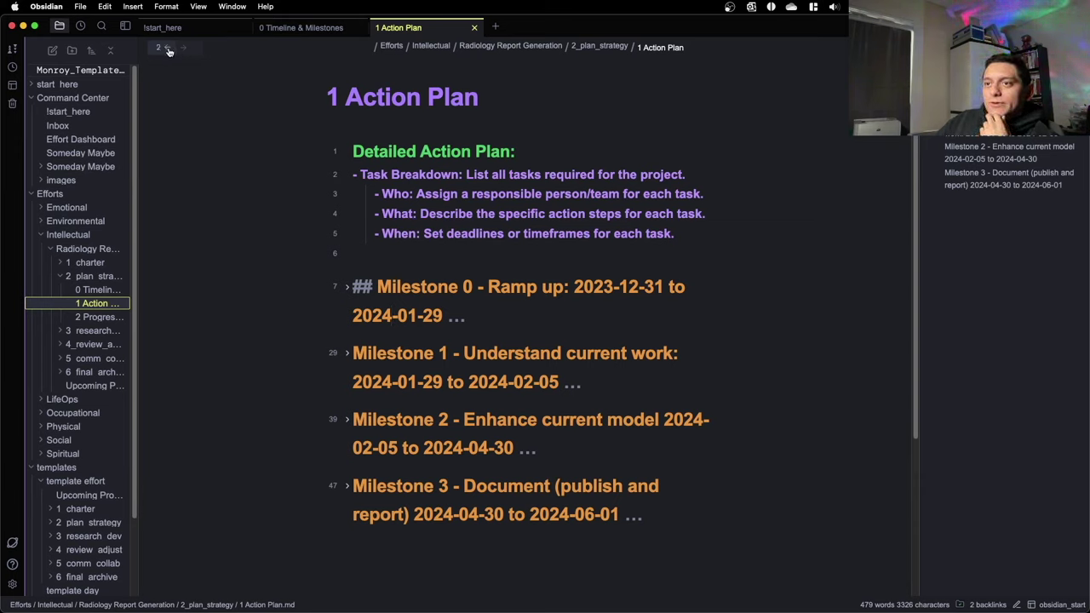
- Open the radiology project's 2 Progress Tracking note and review its guidelines and the recurring Log Progress task
left_click(599, 46)
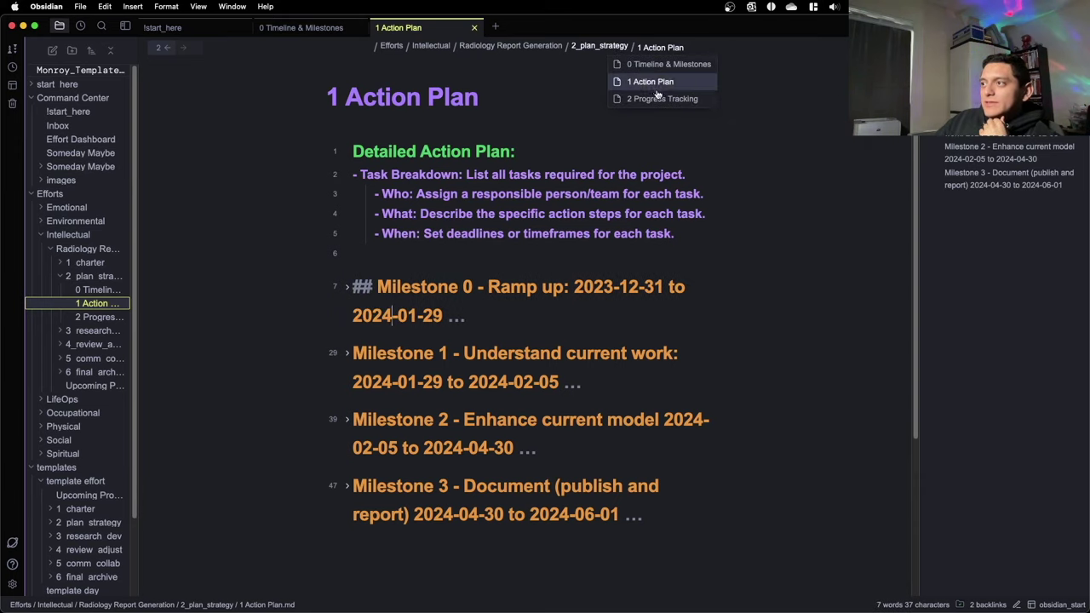
left_click(659, 98)
scroll(466, 207, "down", 3)
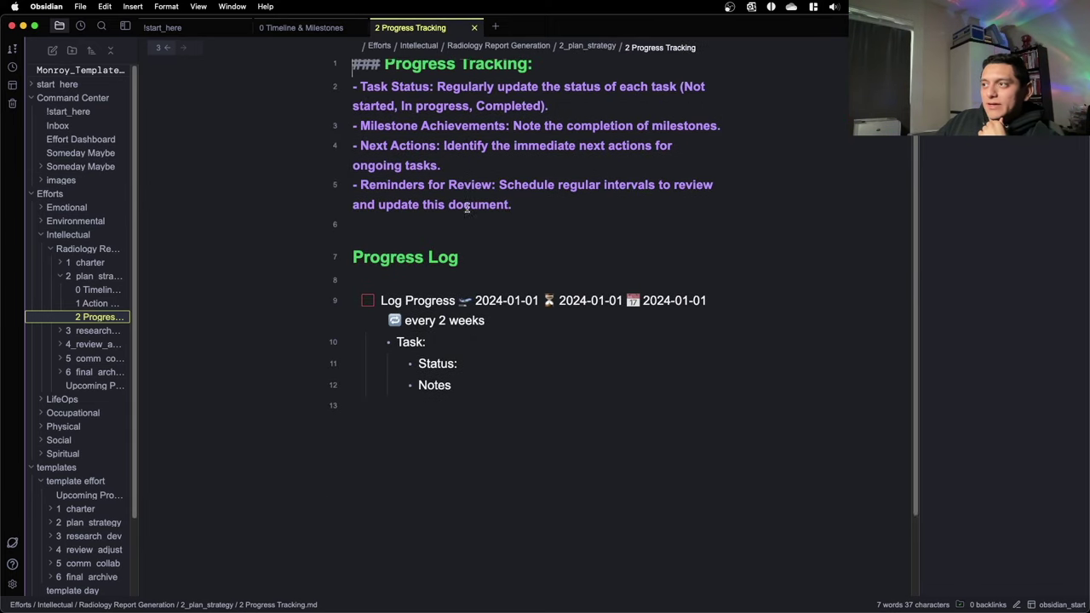
scroll(467, 207, "up", 3)
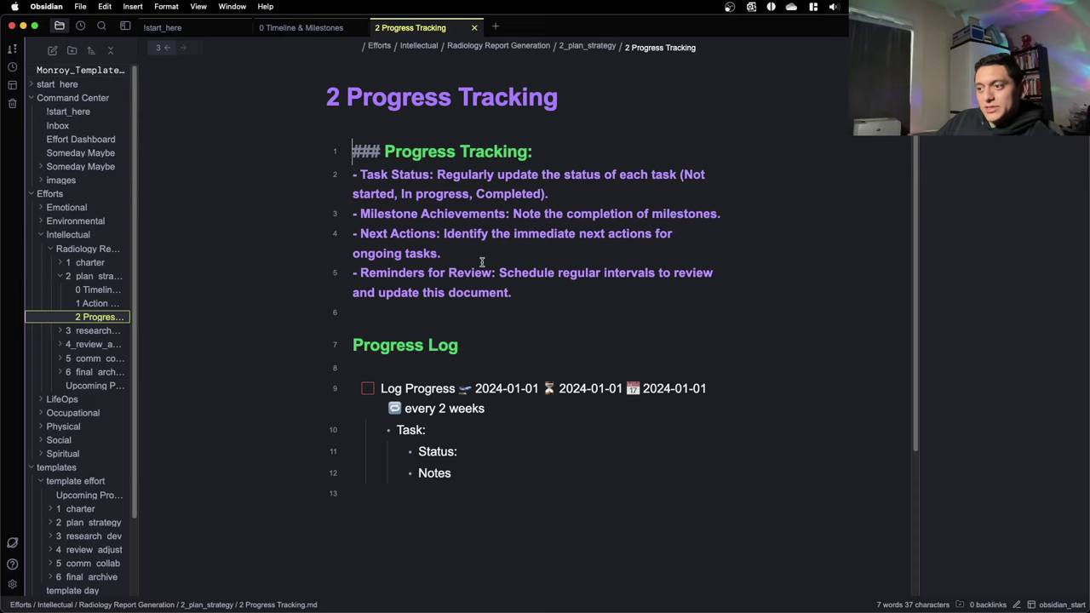
scroll(467, 362, "down", 3)
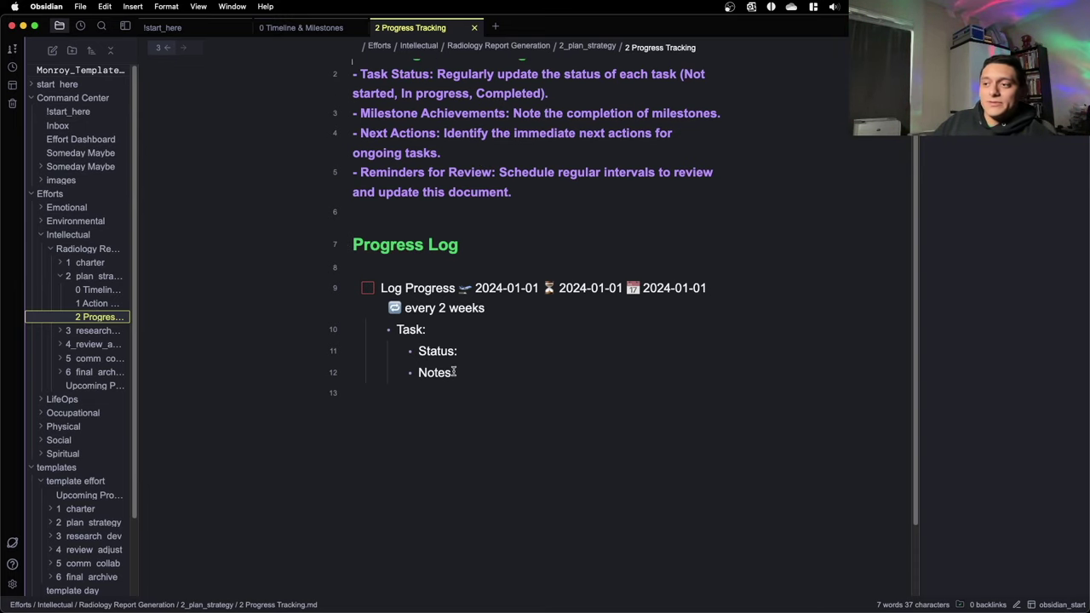
scroll(502, 286, "up", 1)
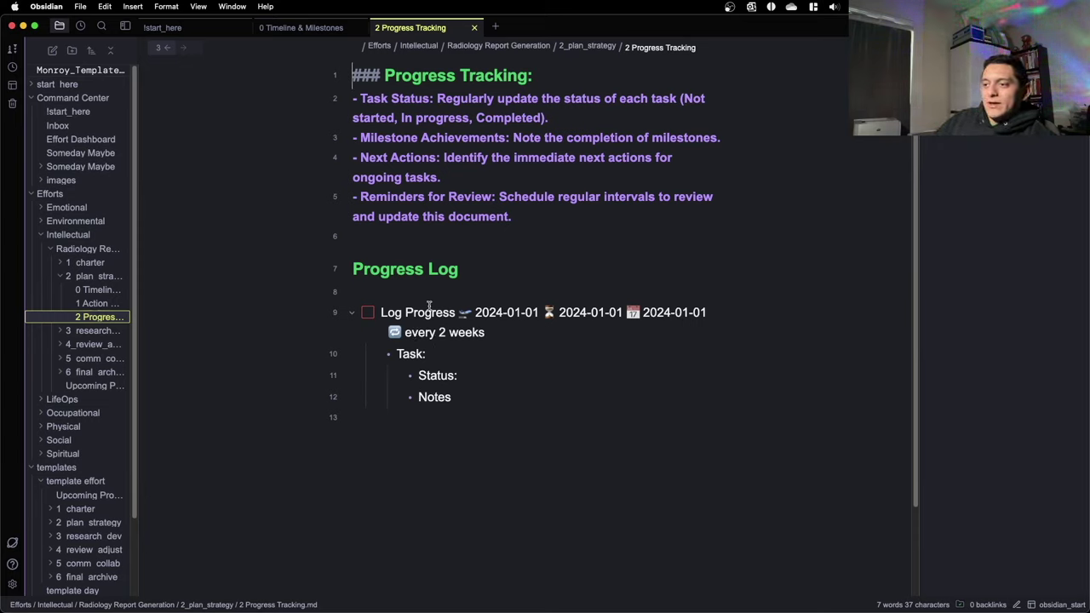
left_click(475, 361)
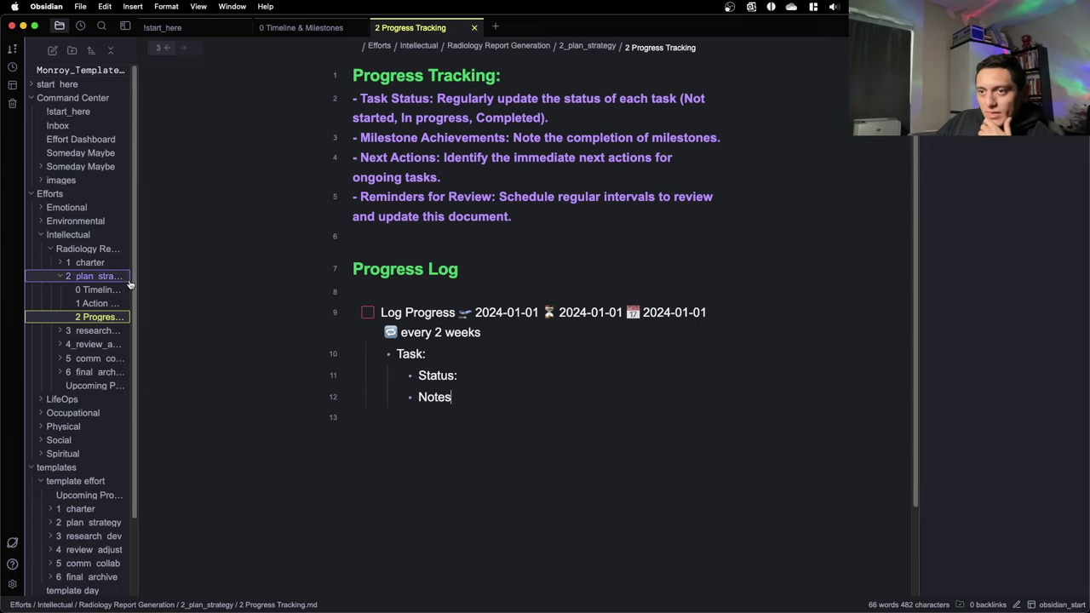
- Collapse the radiology project's plan strategy folder, and open the Improvement Plan note in its 4_review_adjust folder to examine the example content
left_click(100, 276)
left_click(96, 289)
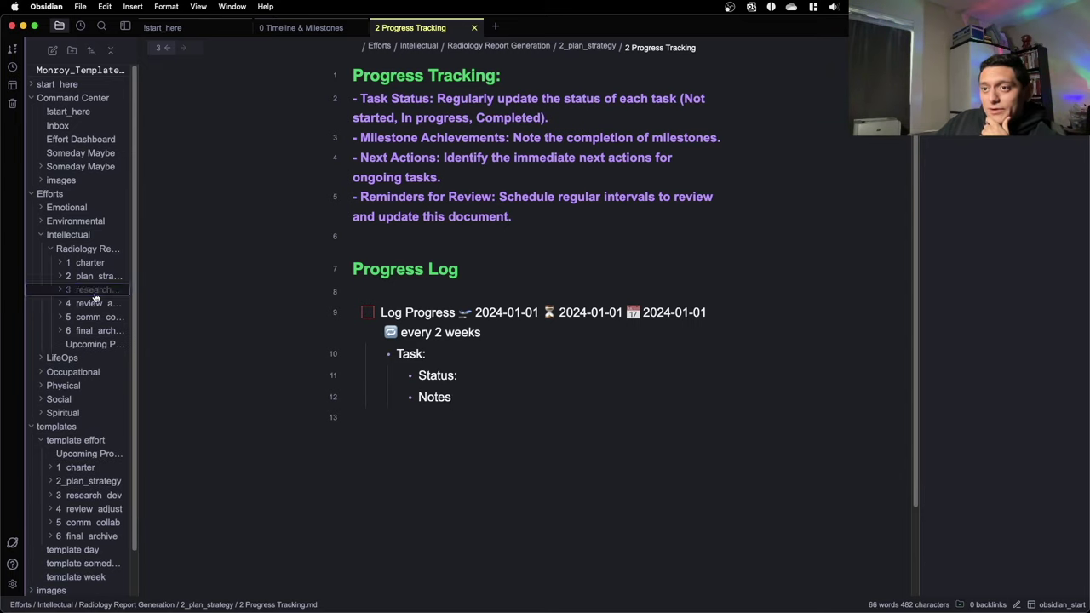
left_click(96, 289)
left_click(96, 303)
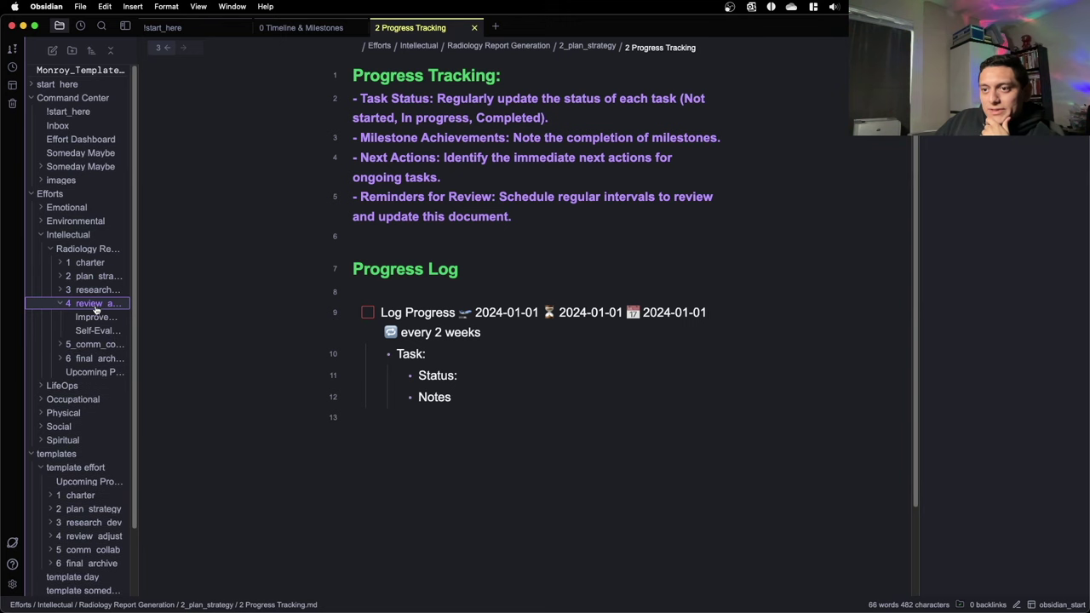
left_click(100, 318)
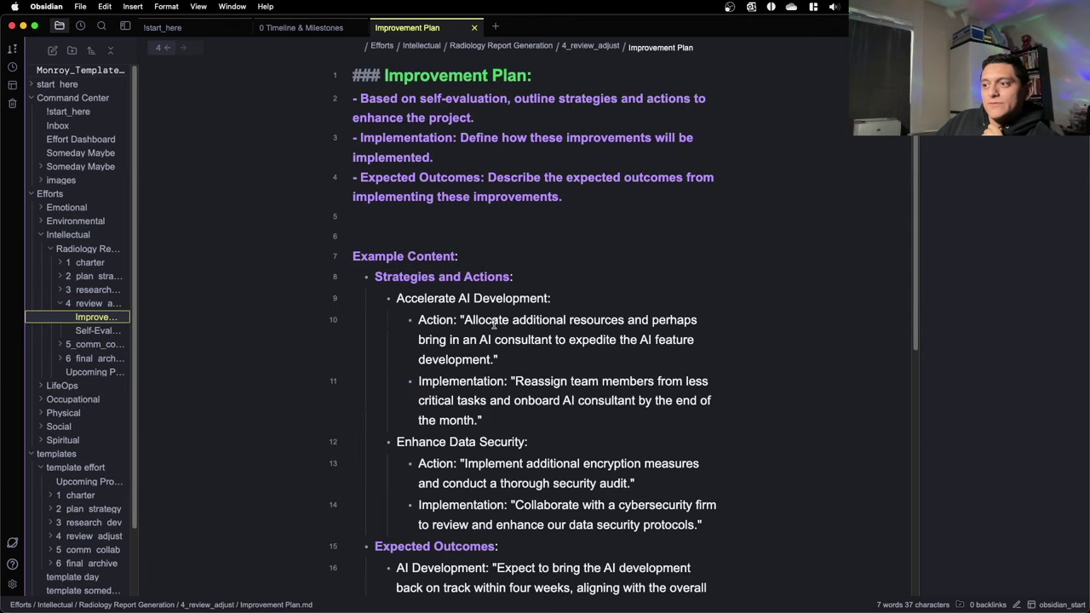
scroll(492, 324, "down", 2)
scroll(493, 325, "up", 3)
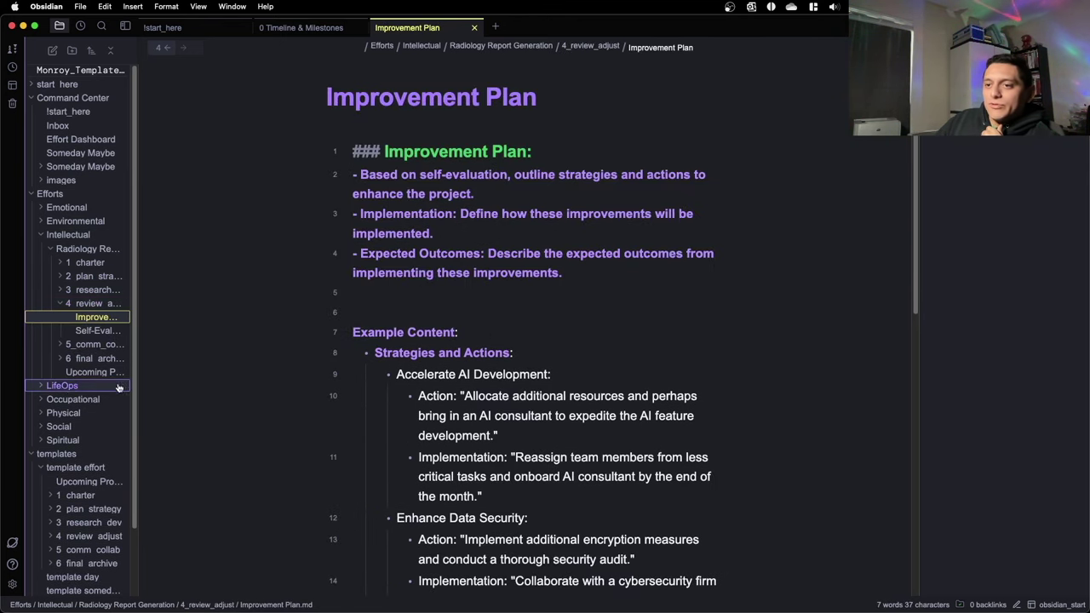
- Open the Self-Evaluation note and review its guidelines and the example progress, successes and improvement areas
left_click(96, 330)
scroll(338, 250, "down", 3)
scroll(397, 187, "up", 3)
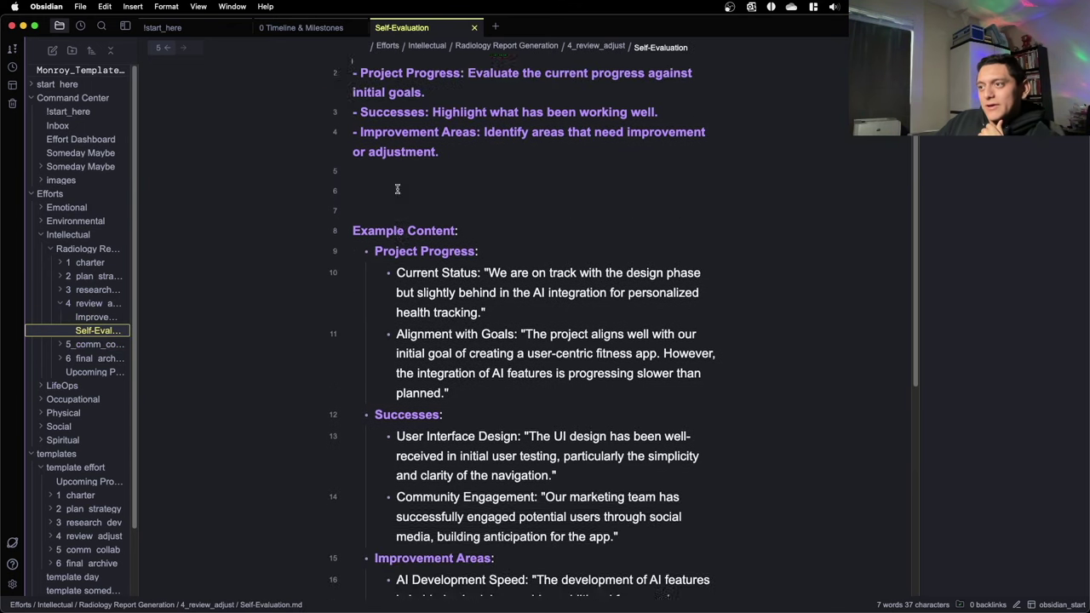
scroll(338, 271, "down", 8)
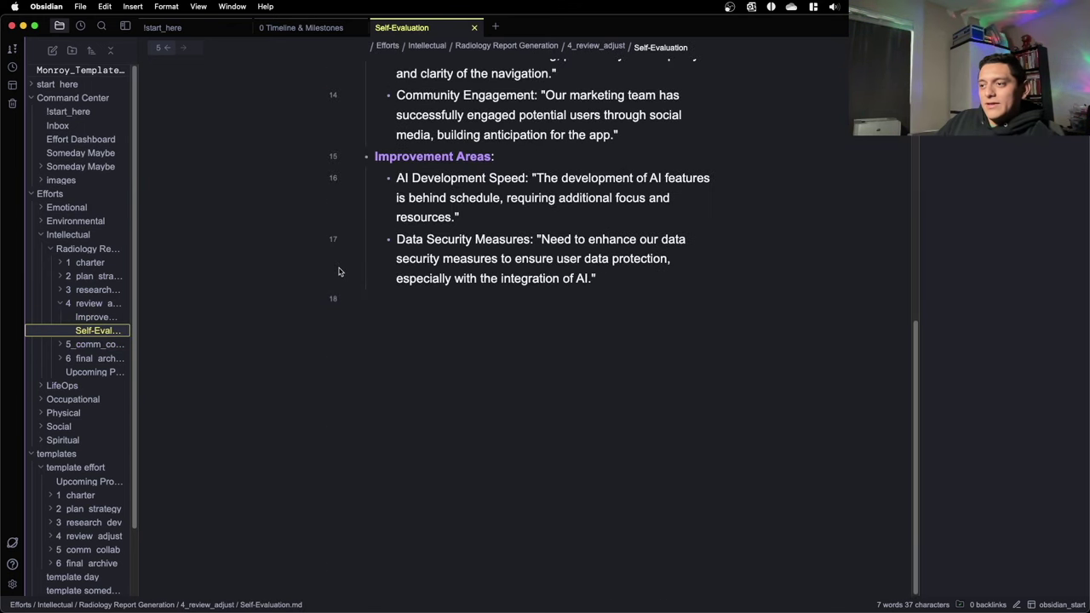
scroll(336, 289, "up", 8)
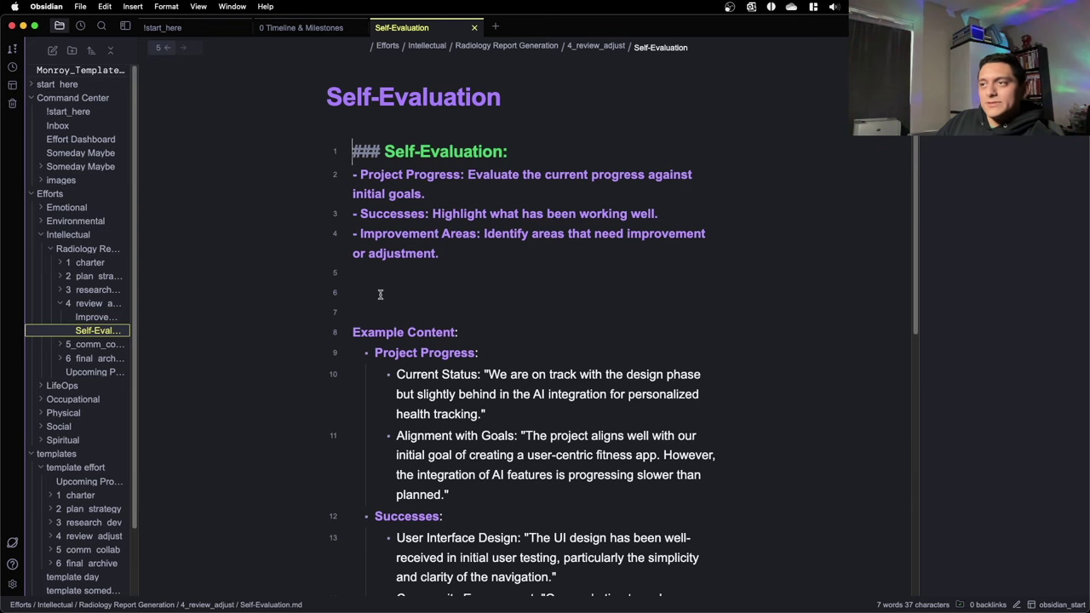
- Return to the !start_here note and fold the six numbered sections under Individual Effort Folder/File Structure
left_click(299, 27)
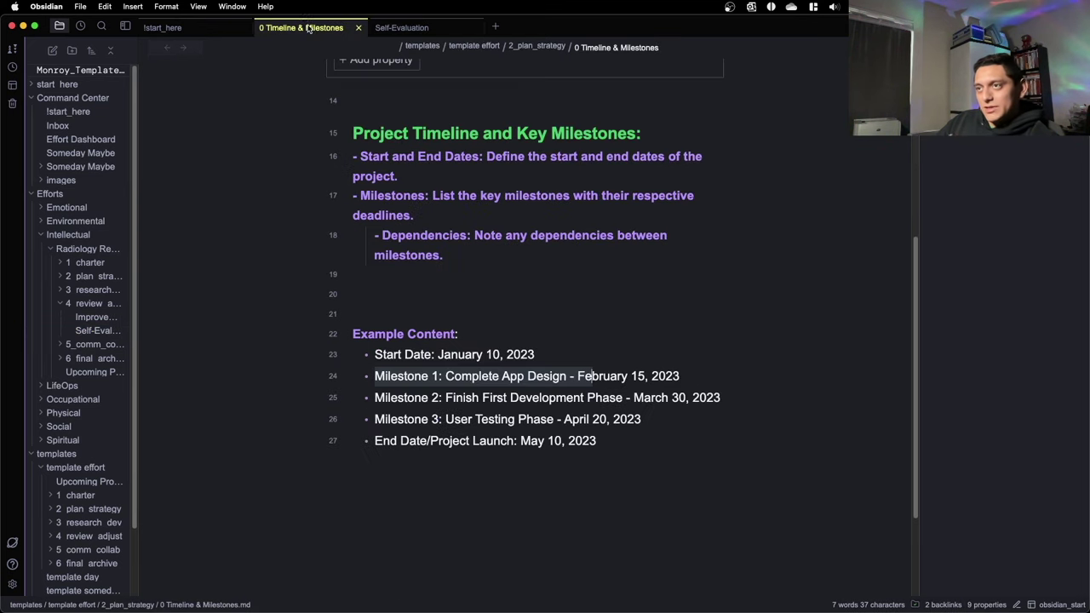
left_click(194, 32)
scroll(582, 284, "down", 2)
scroll(571, 297, "up", 6)
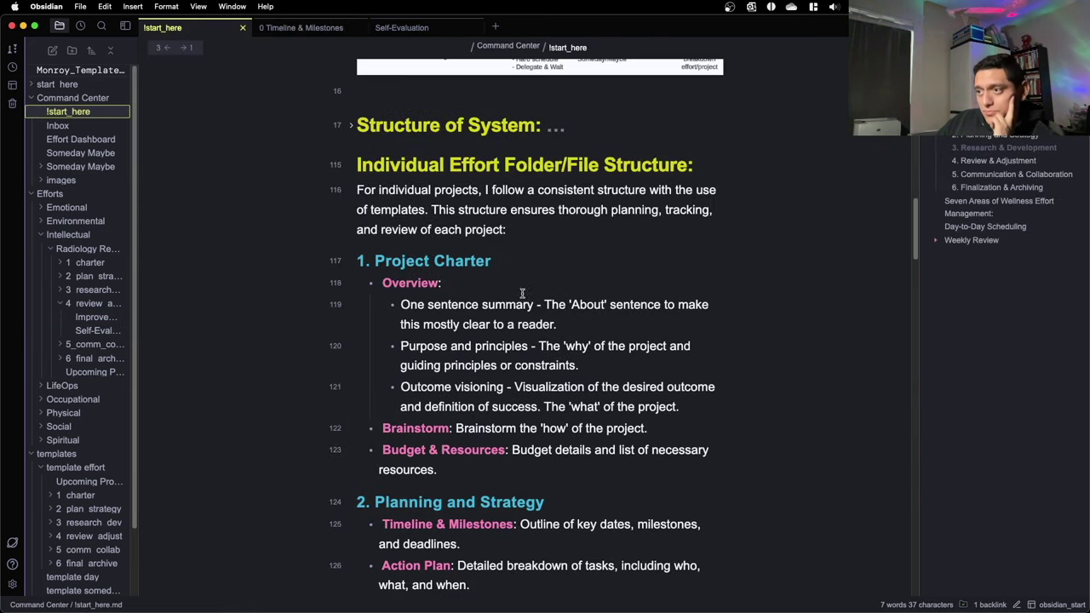
left_click(351, 262)
left_click(354, 293)
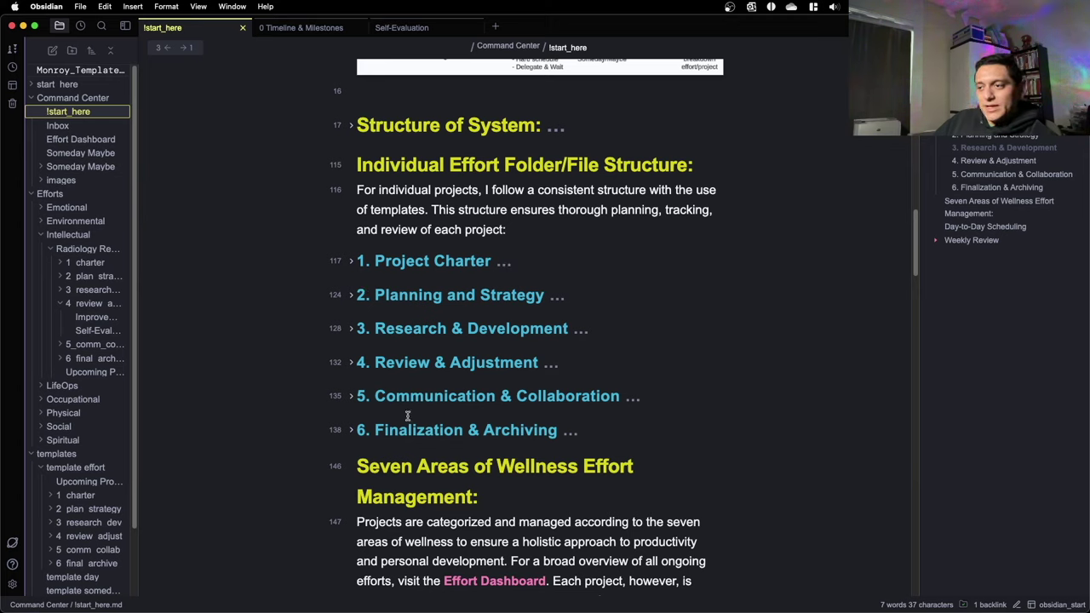
- Open the radiology project's Upcoming Project Tasks note in a new tab and review its milestone tasks and Progress Log
scroll(98, 329, "down", 1)
scroll(81, 315, "down", 2)
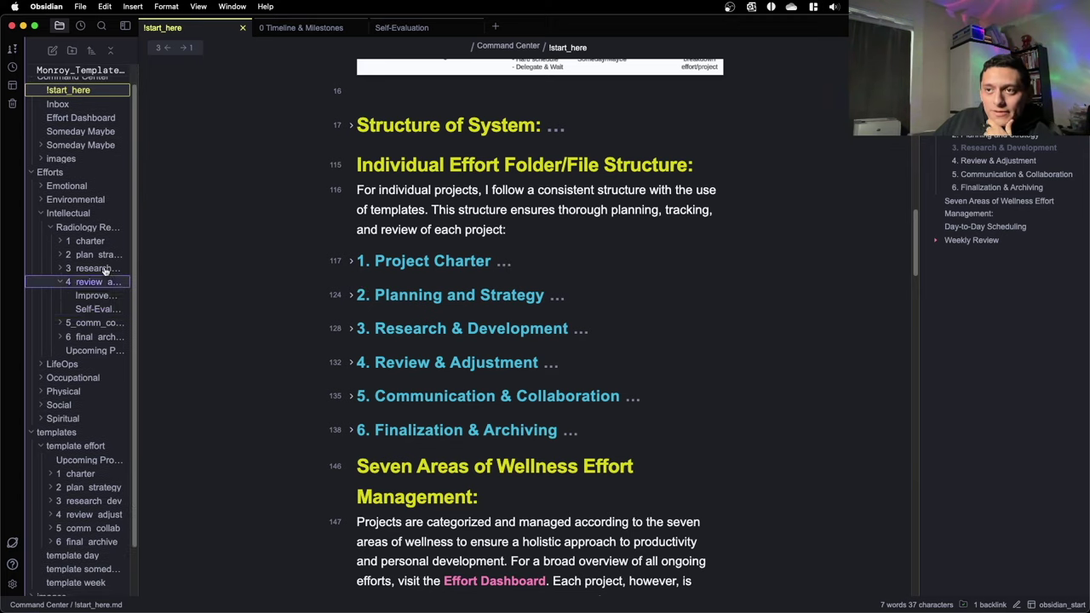
scroll(90, 391, "down", 2)
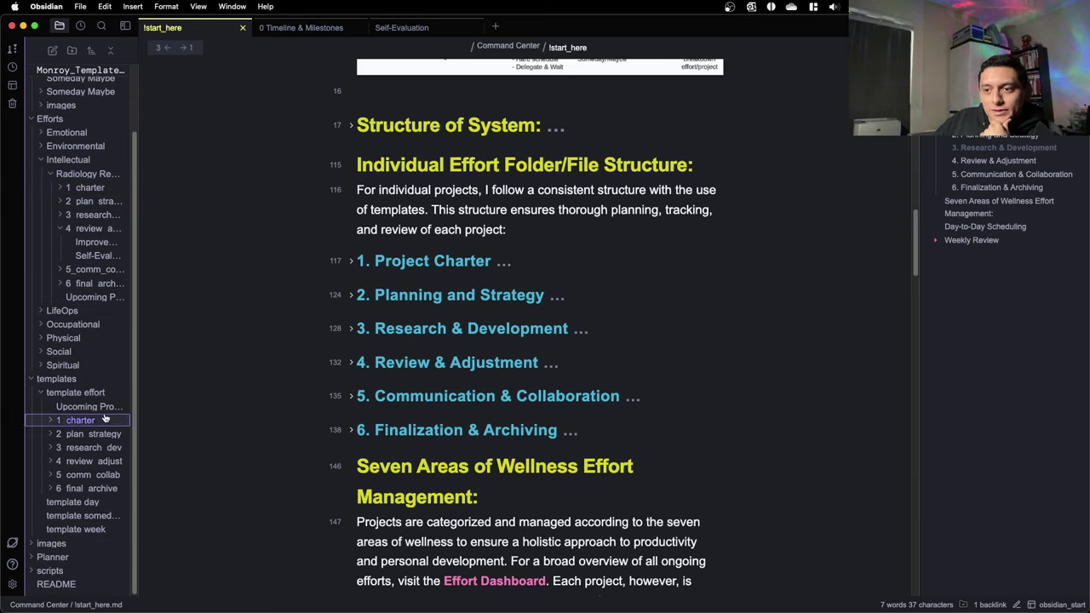
left_click(94, 297, "super")
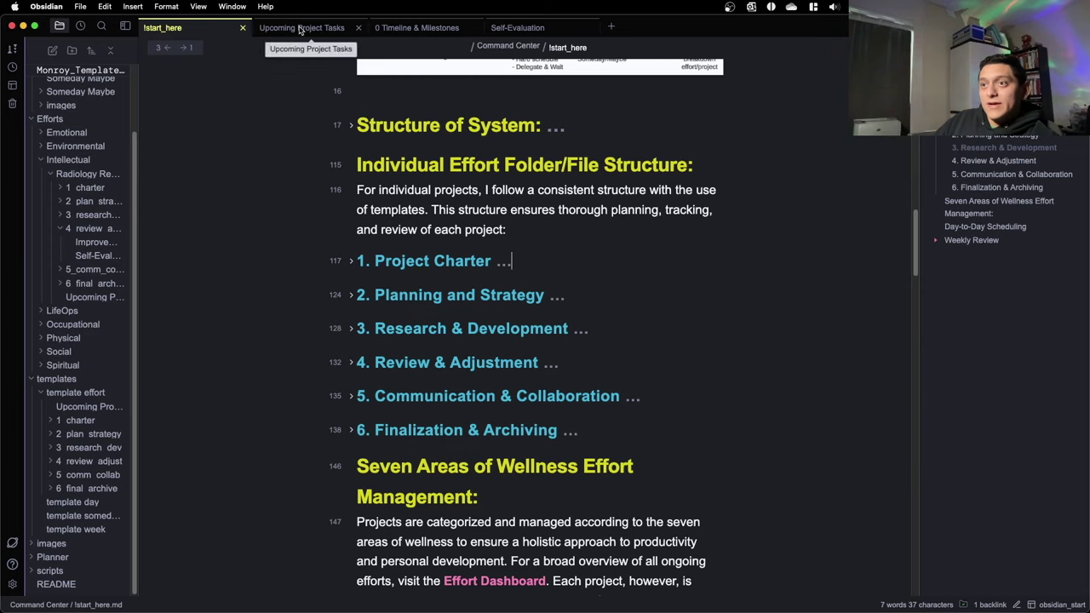
left_click(298, 27)
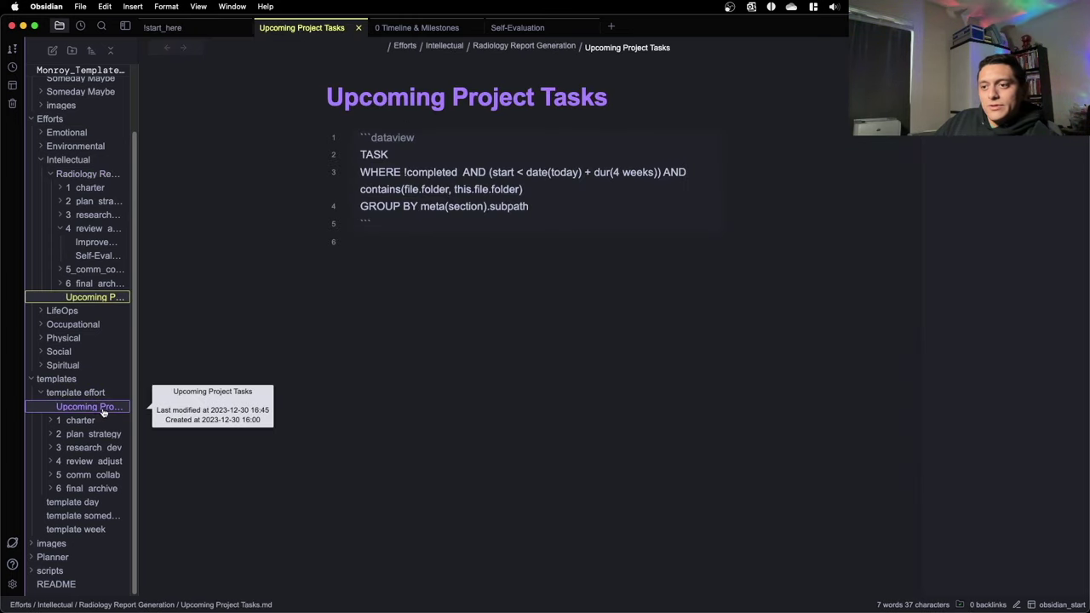
left_click(387, 253)
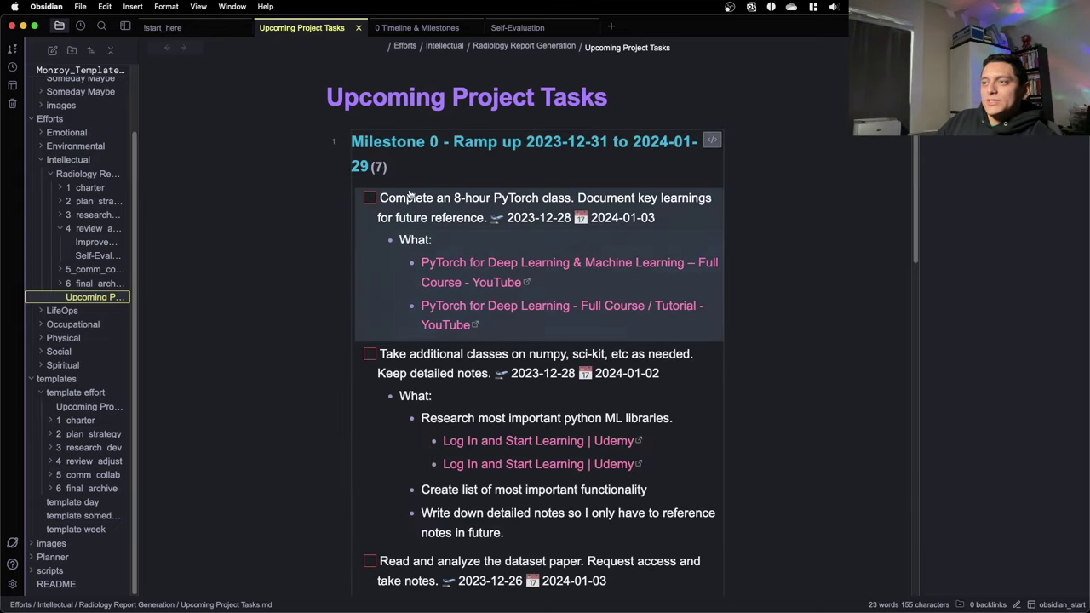
scroll(379, 383, "down", 10)
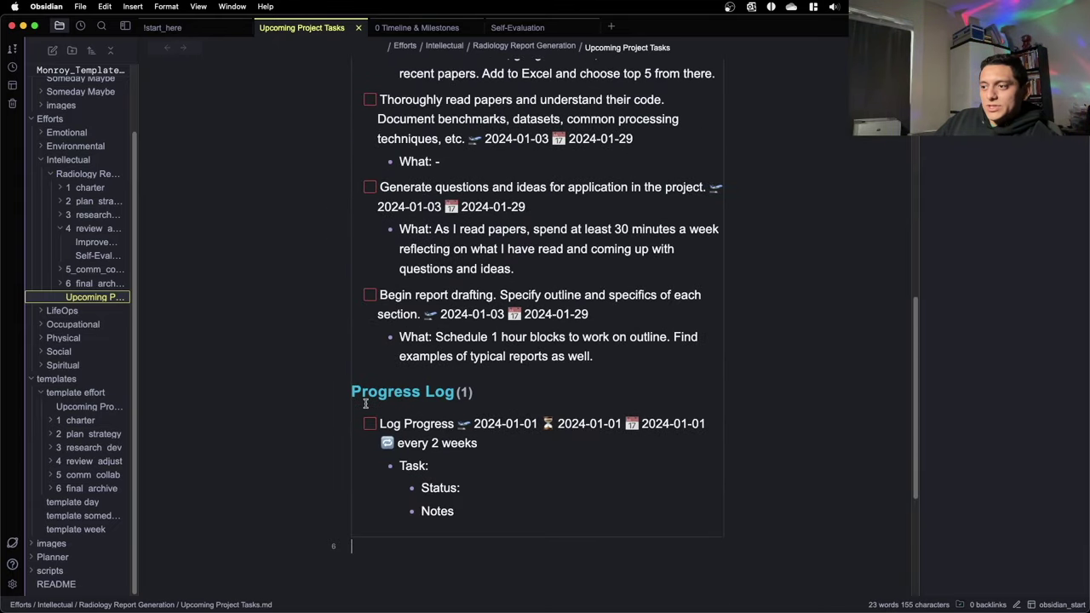
- Inspect the Dataview query behind the Upcoming Project Tasks list, and compare it with the rendered tasks and their dates
key("Up")
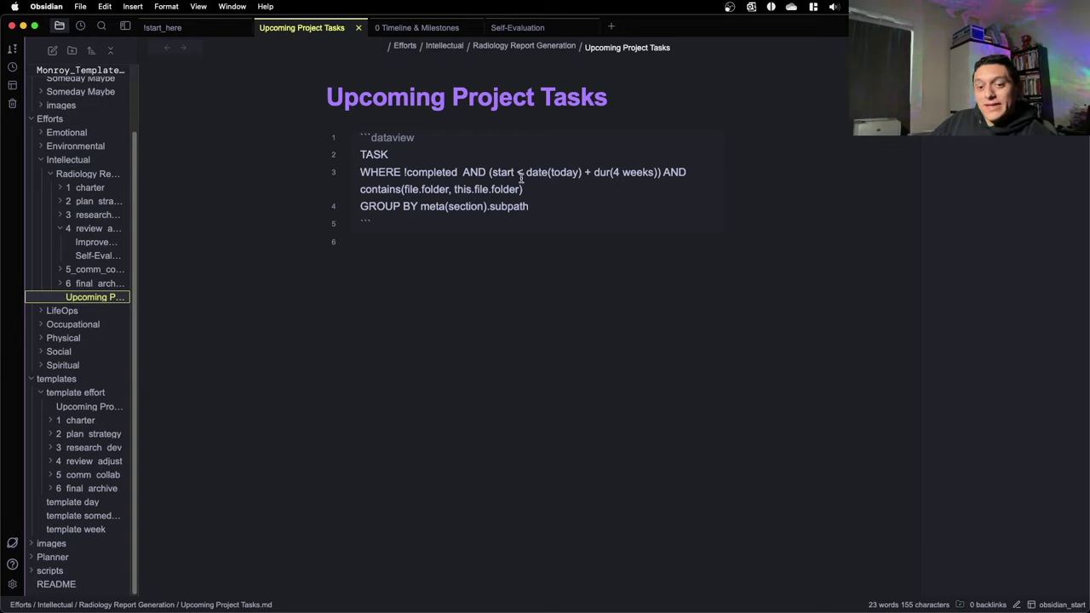
left_click(426, 243)
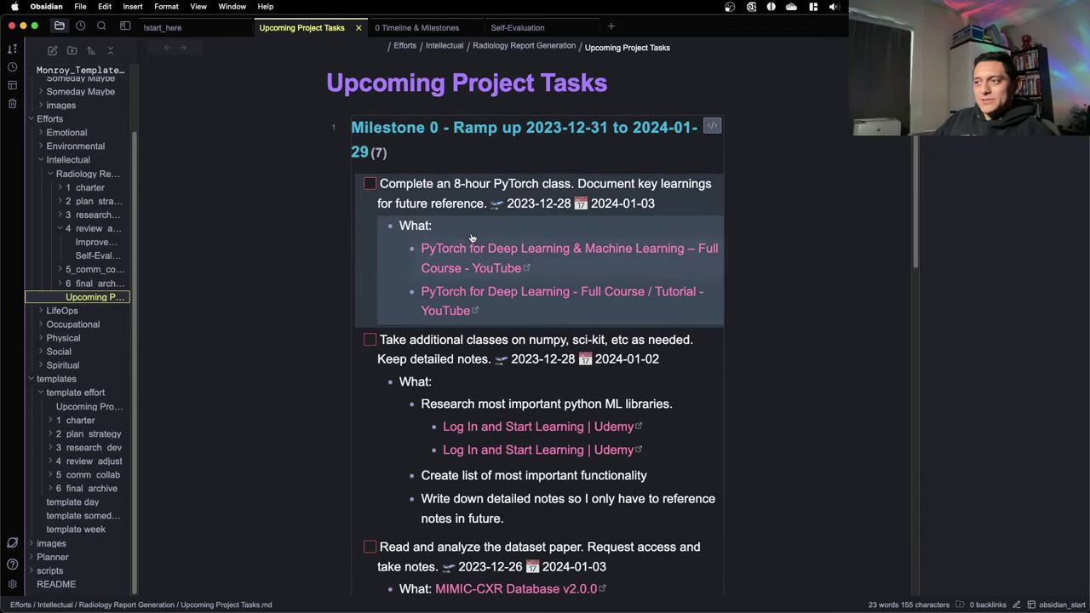
scroll(435, 271, "down", 10)
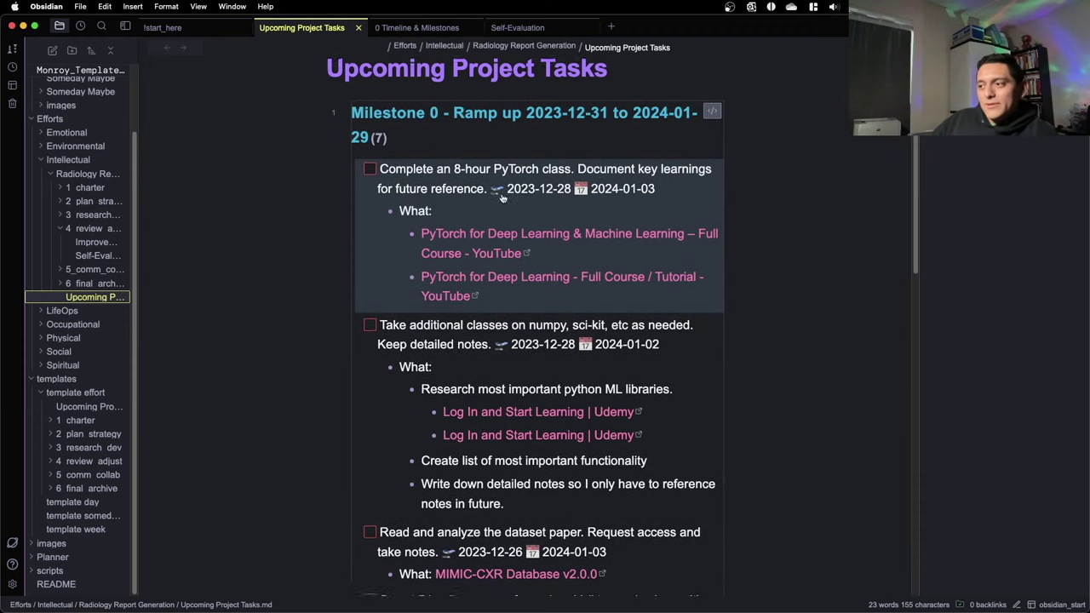
scroll(434, 271, "down", 13)
scroll(418, 335, "up", 20)
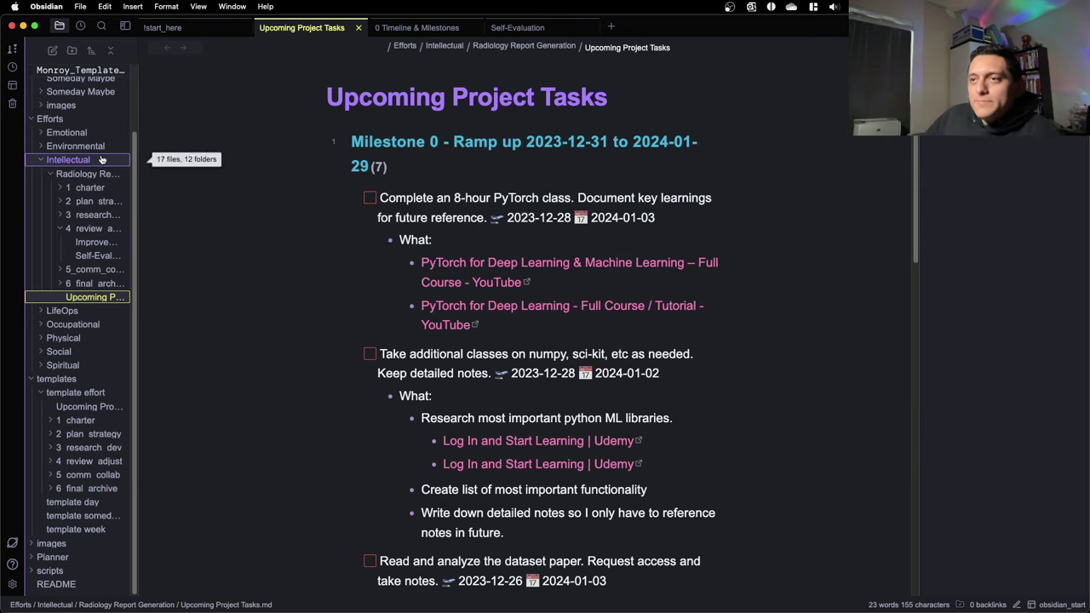
- Return to the !start_here note and fold the Individual Effort Folder/File Structure section
left_click(186, 30)
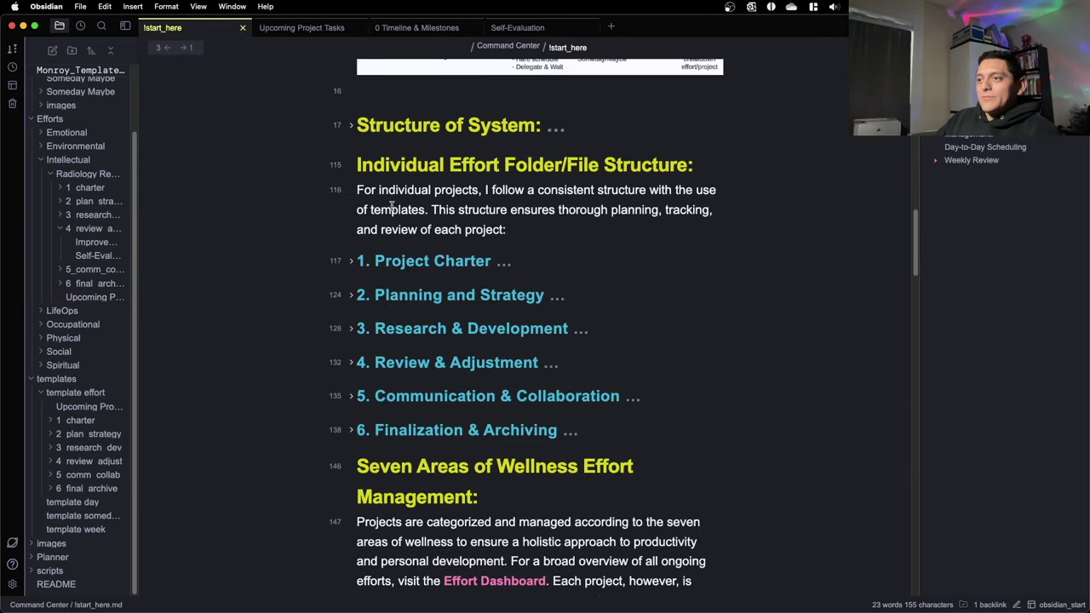
scroll(673, 314, "up", 5)
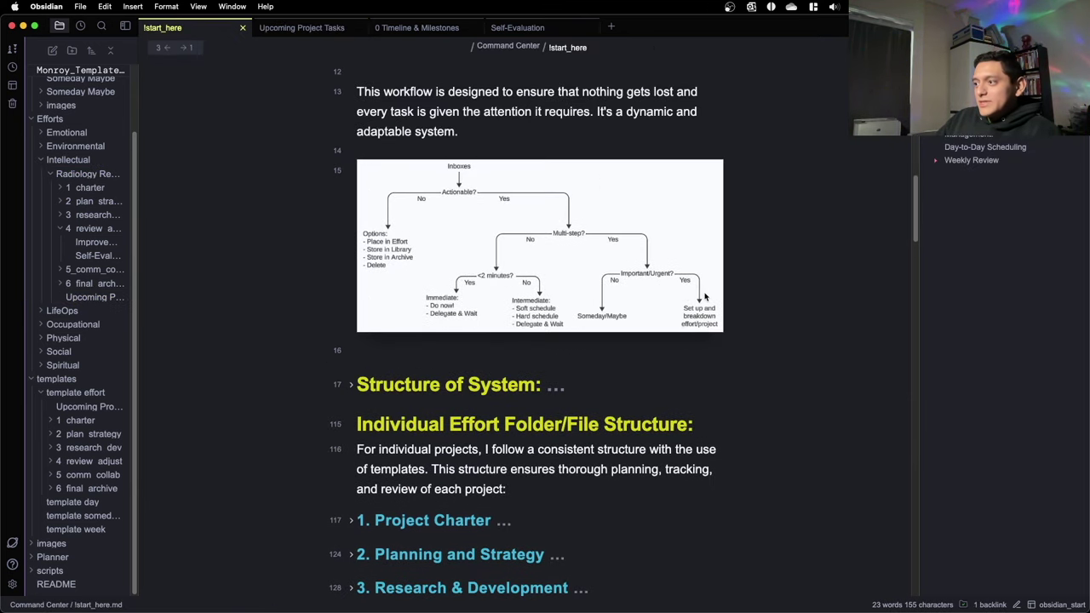
scroll(705, 295, "down", 3)
left_click(351, 286)
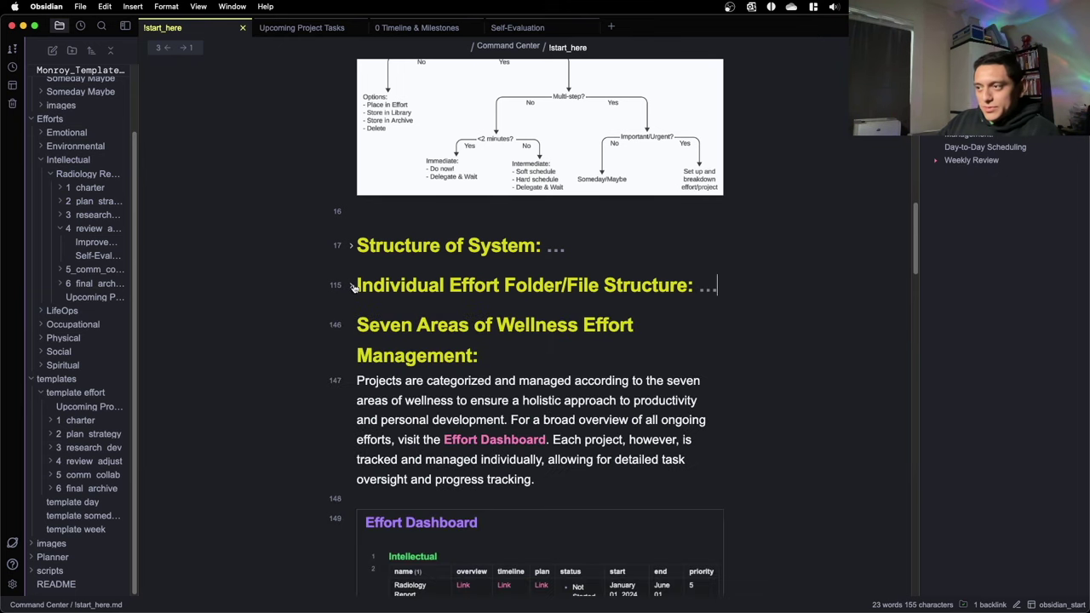
- Review the Seven Areas of Wellness Effort Management section with its embedded dashboard, and open the linked Effort Dashboard in a new tab
scroll(353, 290, "down", 3)
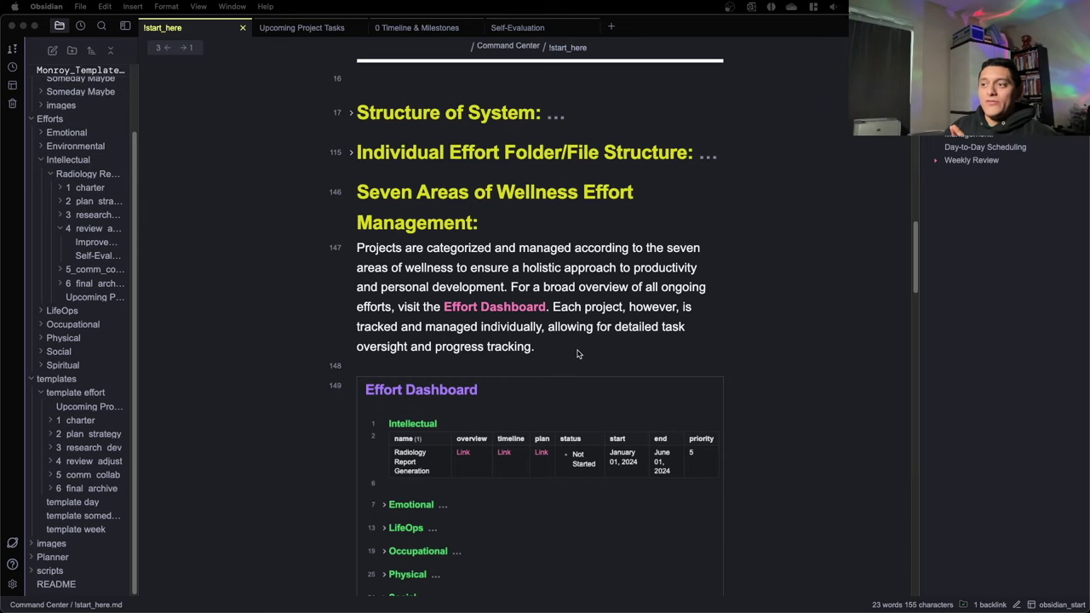
scroll(545, 338, "down", 5)
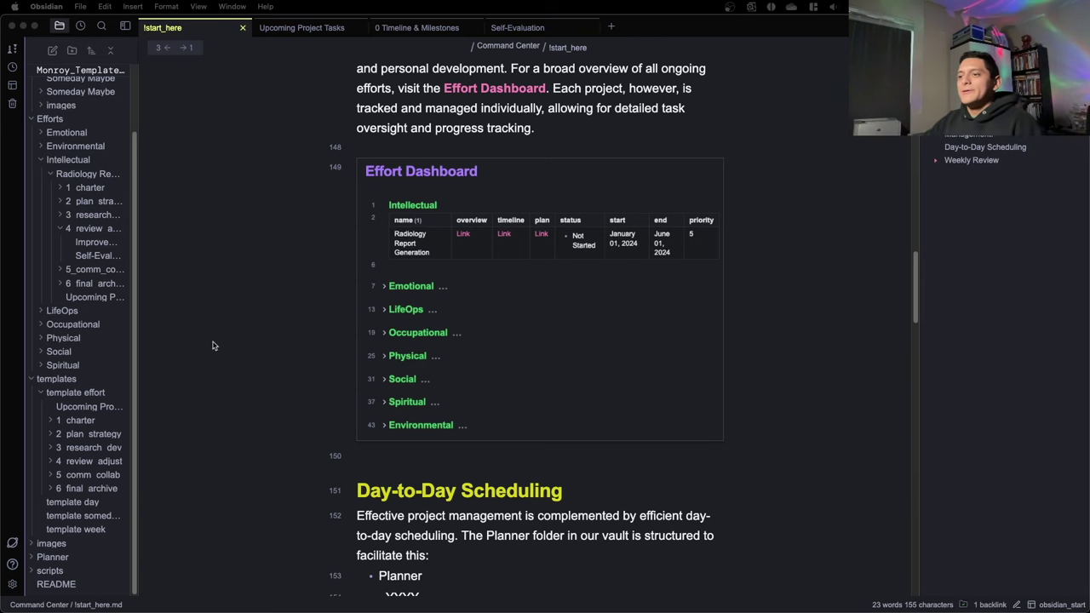
scroll(463, 386, "down", 1)
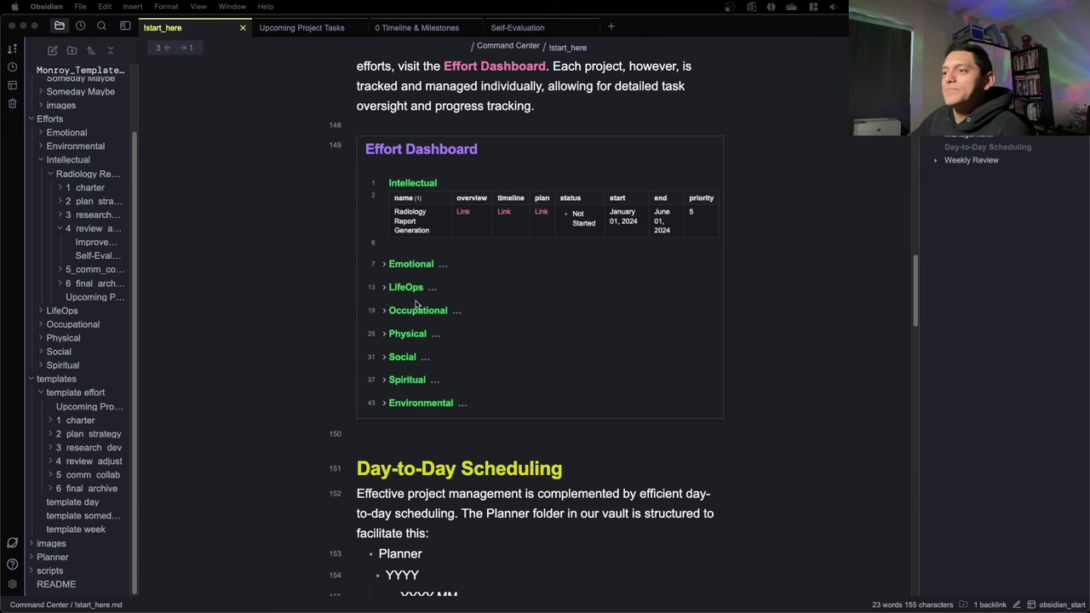
scroll(418, 306, "up", 4)
key("super+Tab")
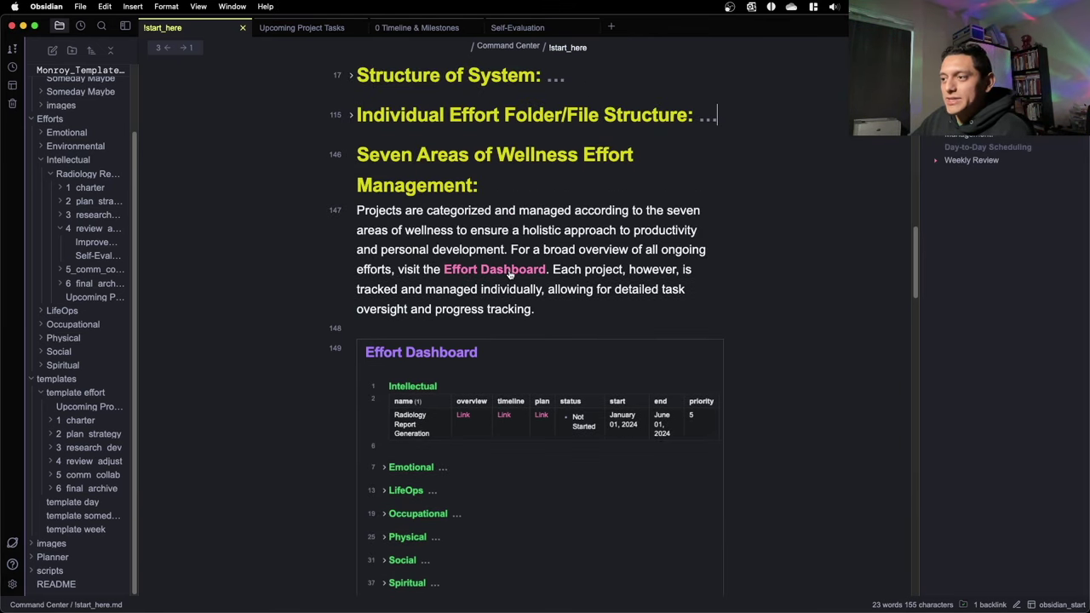
left_click(509, 271, "super")
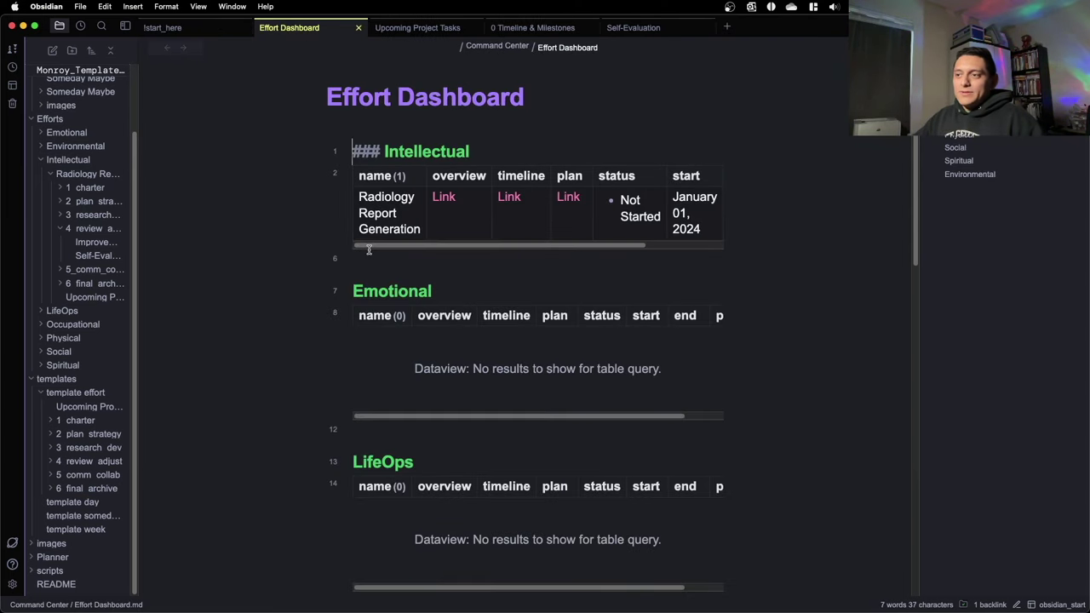
- Collapse the Radiology Report Generation folder and inspect the Dataview query behind the dashboard's Intellectual table
left_click(109, 174)
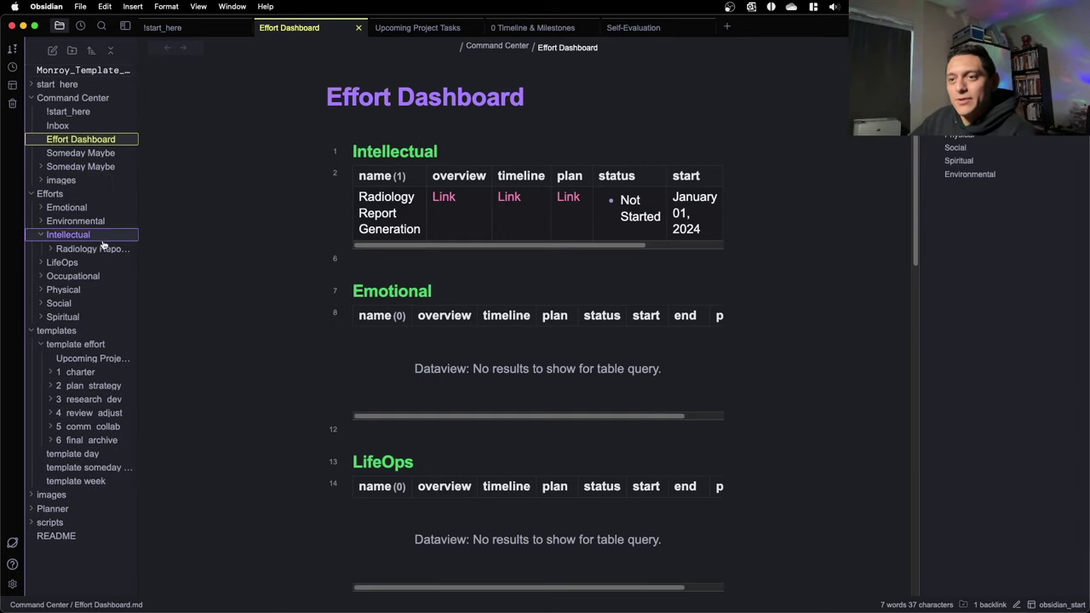
left_click(444, 266)
key("Up")
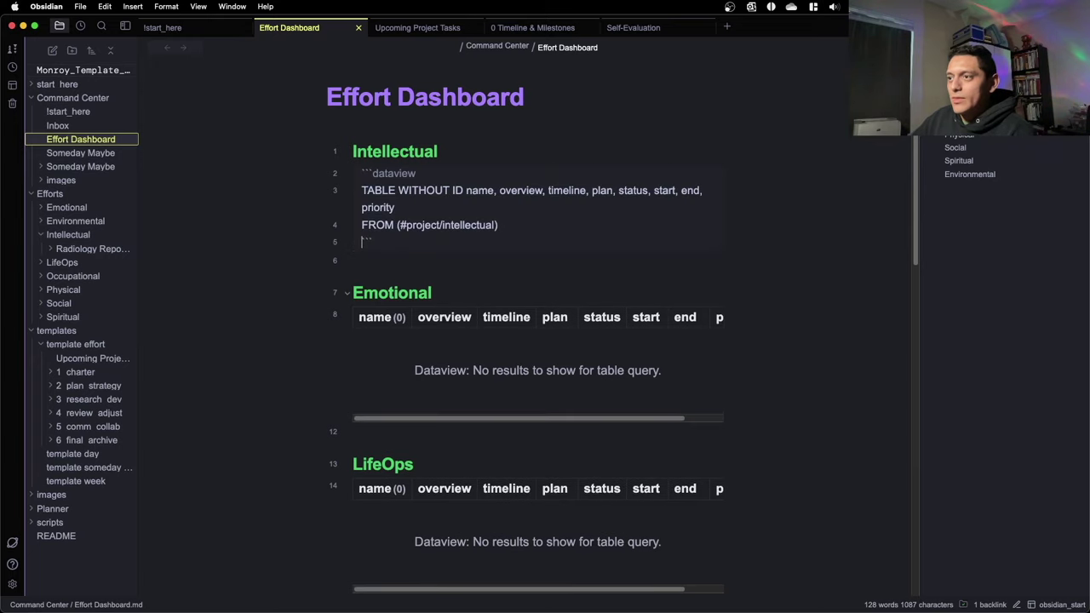
left_click(418, 270)
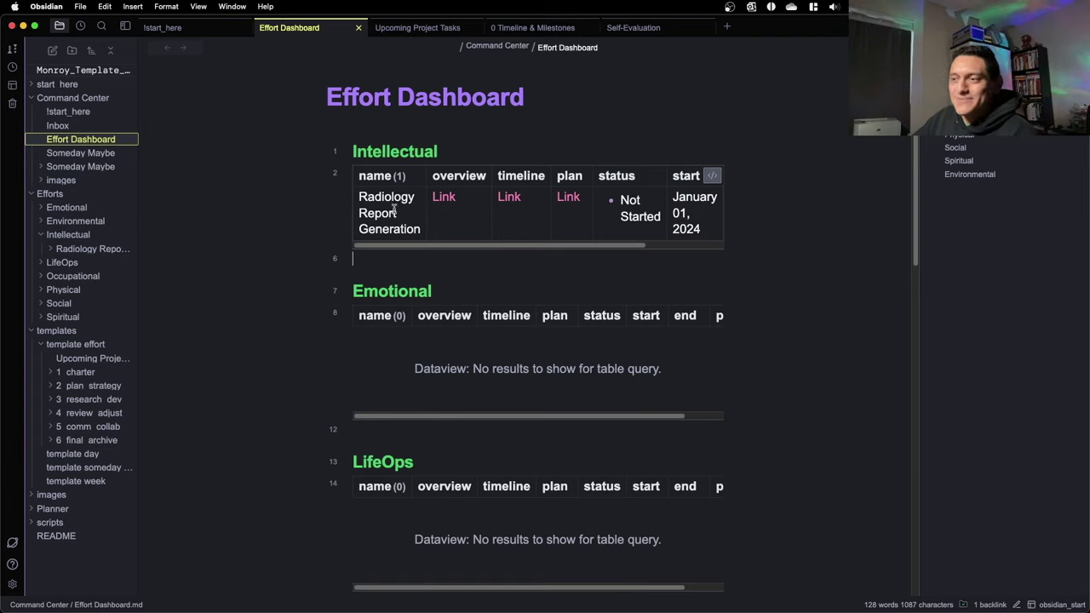
- Preview the radiology project's linked overview and timeline notes from the Intellectual table, and examine the status, date and priority columns
scroll(409, 221, "right", 2)
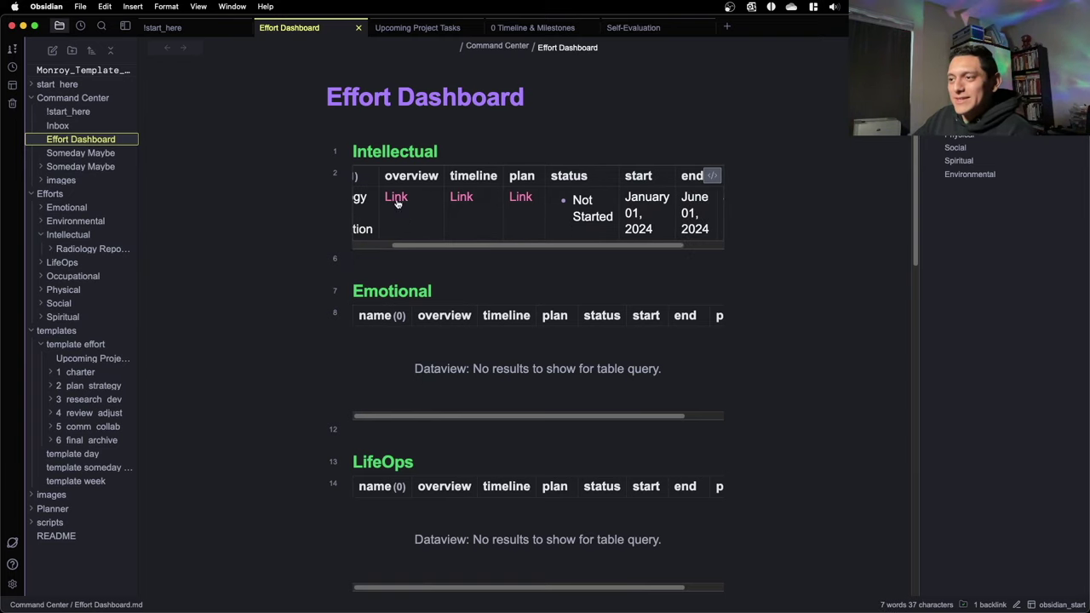
mouse_move(397, 203)
scroll(477, 306, "down", 10)
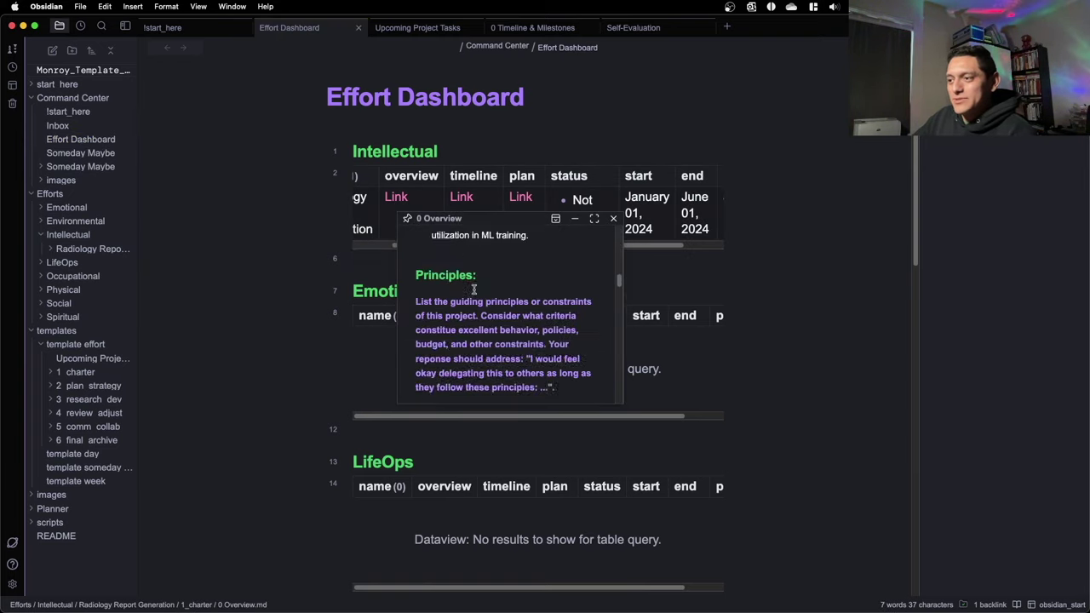
scroll(468, 292, "up", 10)
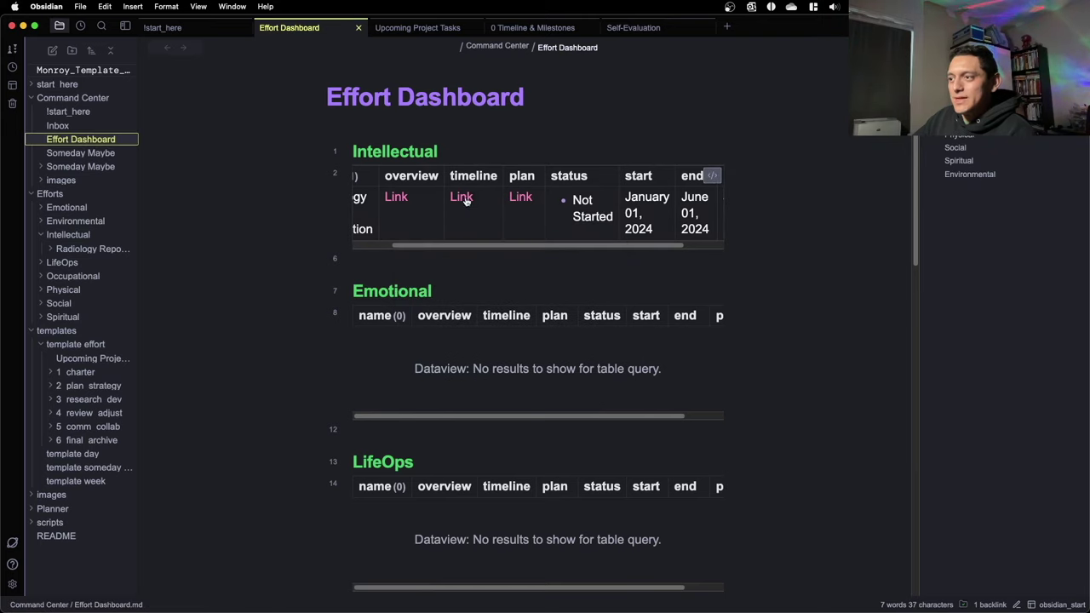
mouse_move(467, 203)
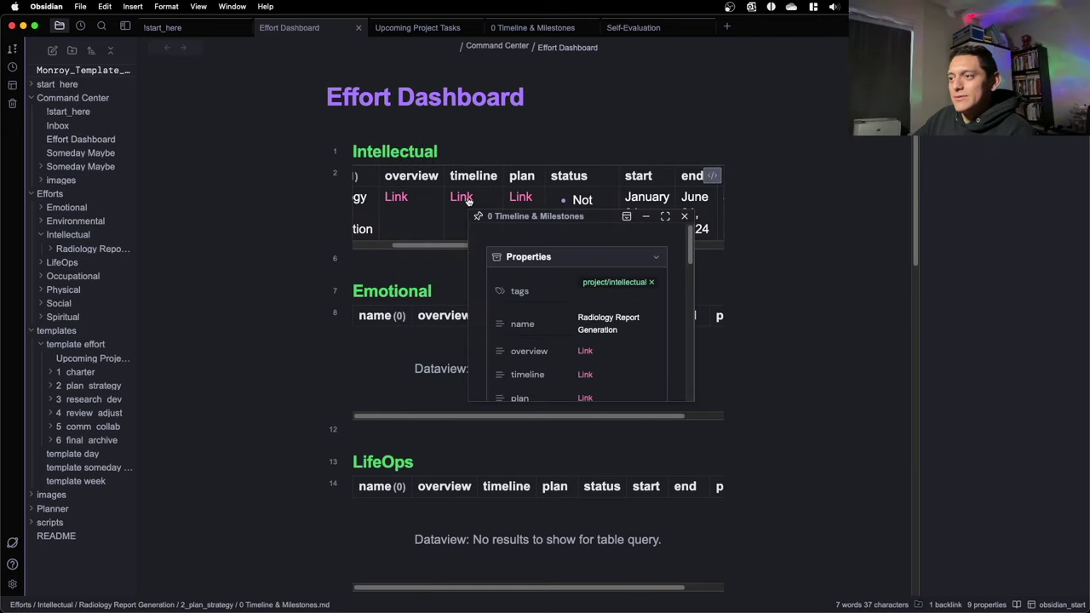
scroll(514, 308, "down", 10)
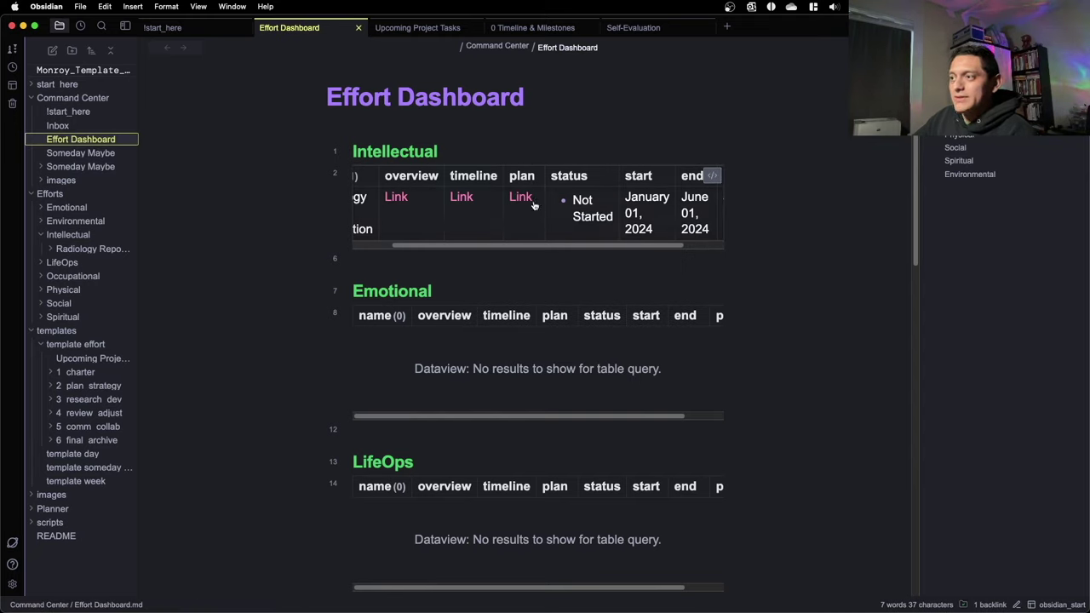
scroll(579, 208, "right", 3)
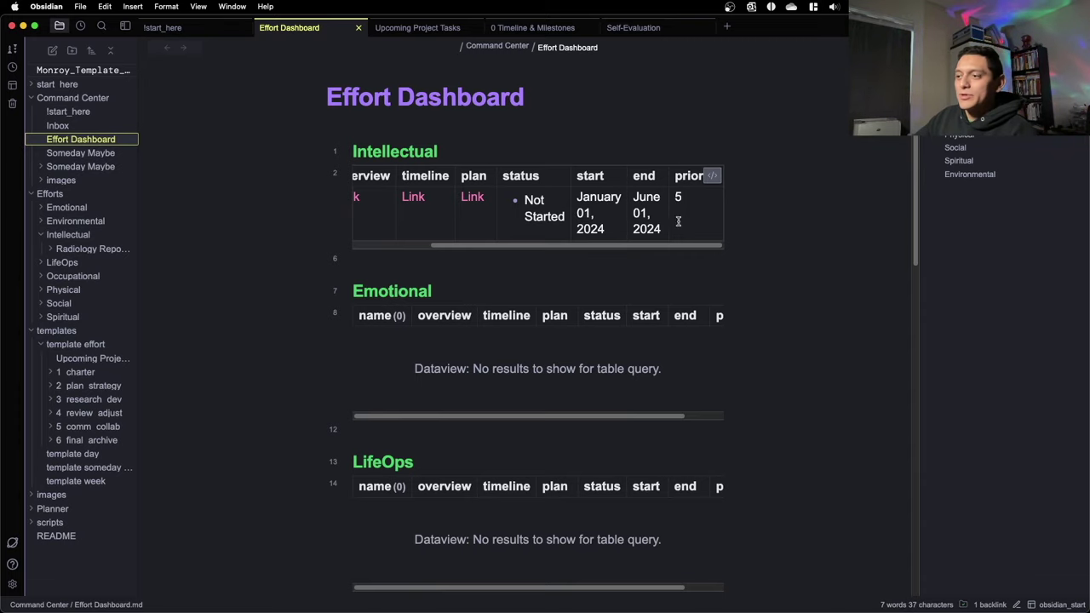
- Show the Intellectual table's query source, highlight its name, overview and timeline fields in turn, and return to the rendered table
left_click(595, 270)
key("Up")
key("Up")
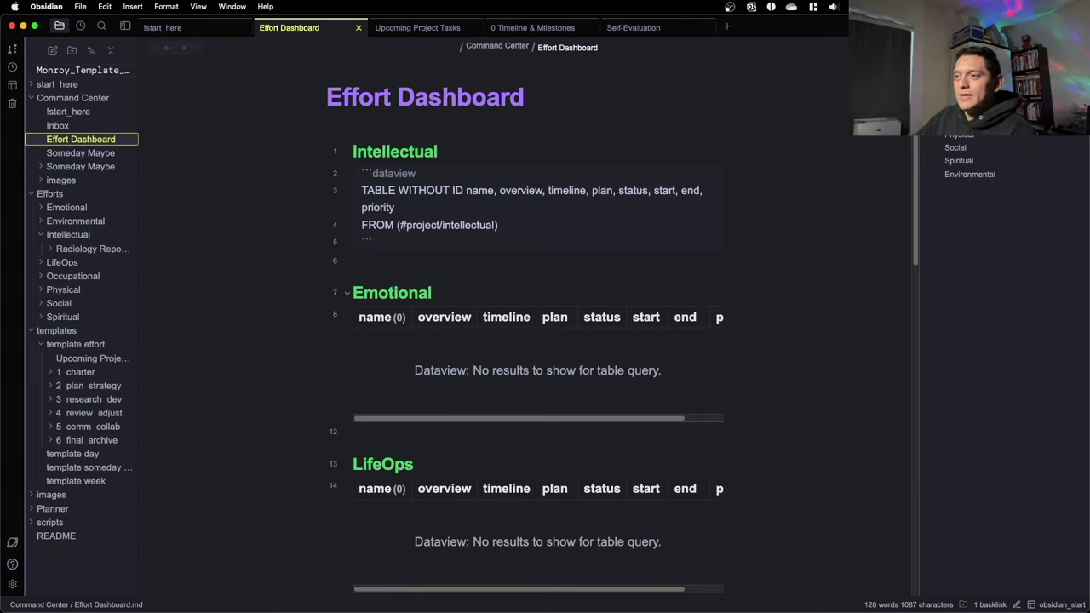
double_click(470, 192)
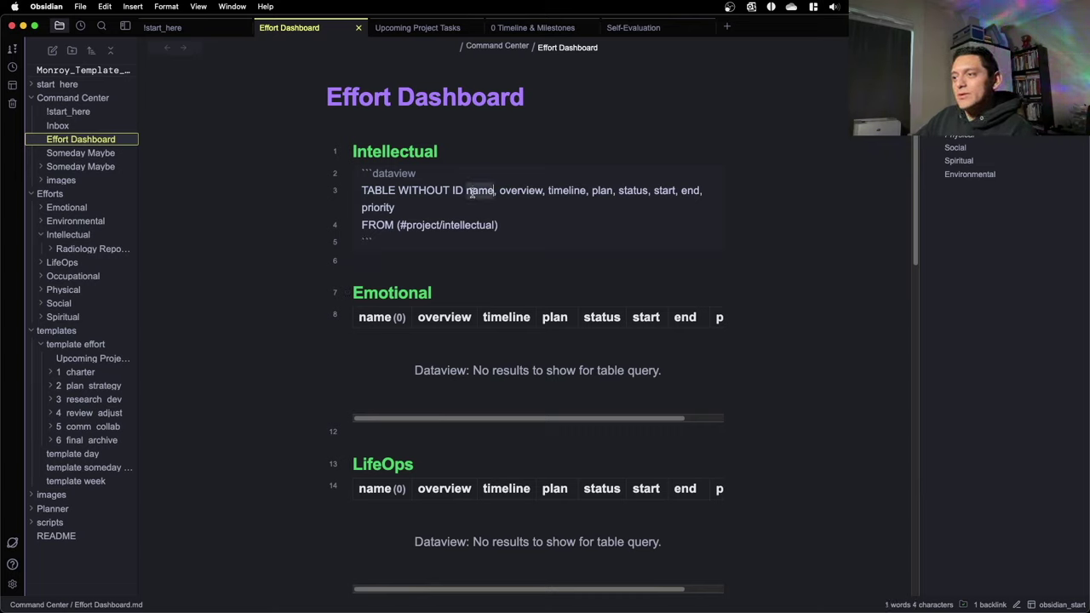
double_click(514, 191)
double_click(576, 192)
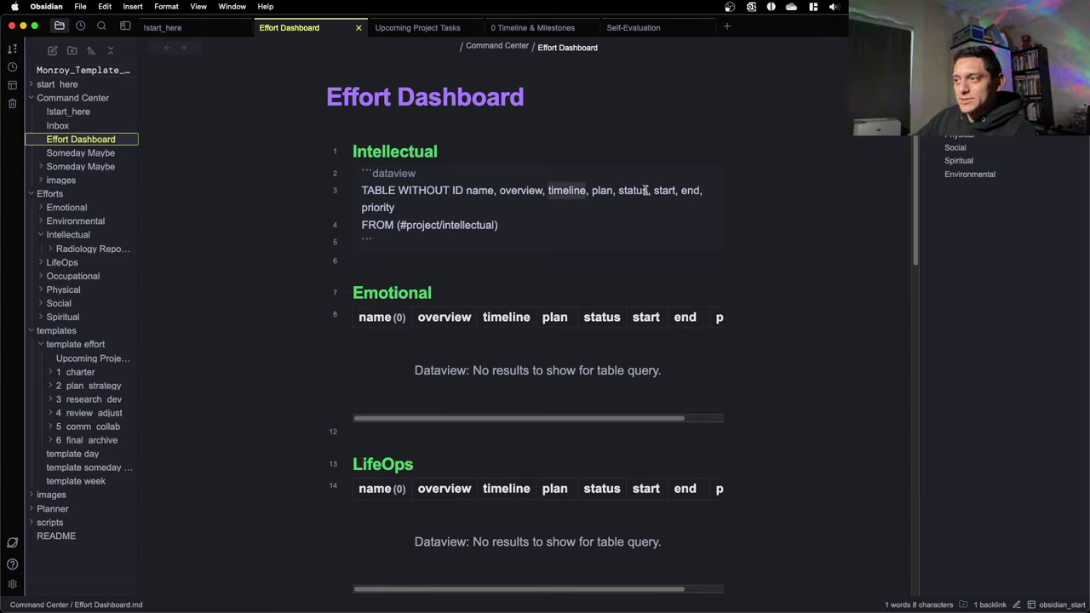
left_click(422, 257)
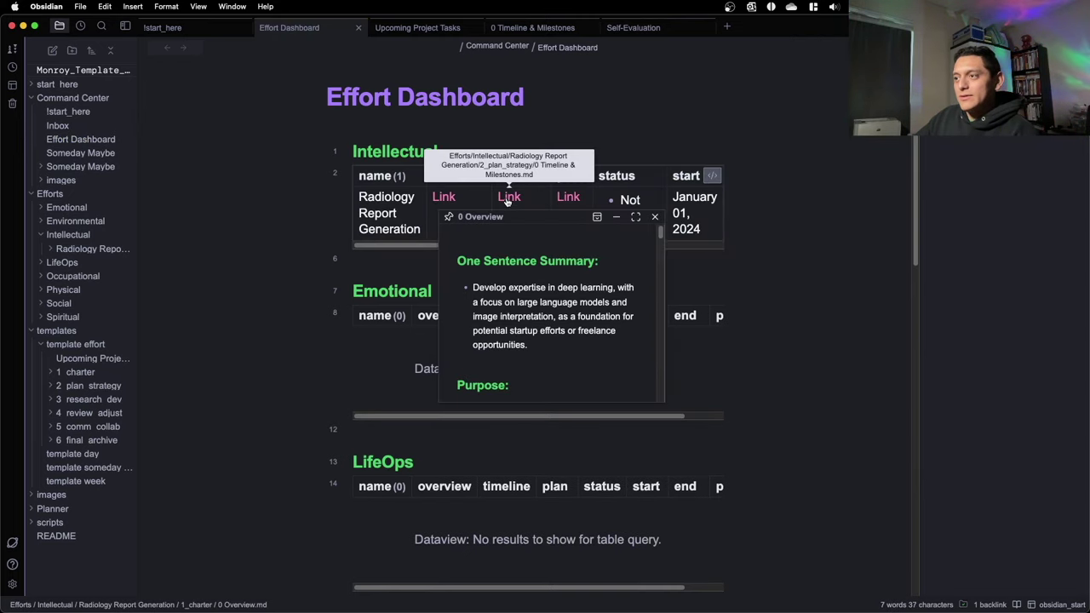
- Open the project's 0 Timeline & Milestones note in a new tab to review its properties, and return to the dashboard's Intellectual query
mouse_move(509, 198)
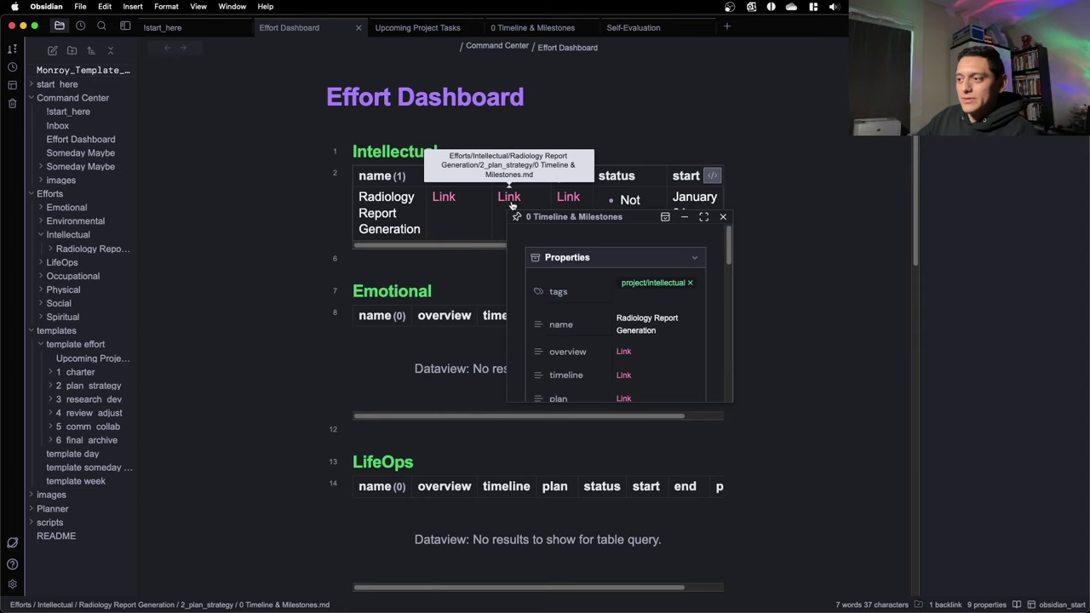
left_click(509, 199, "super")
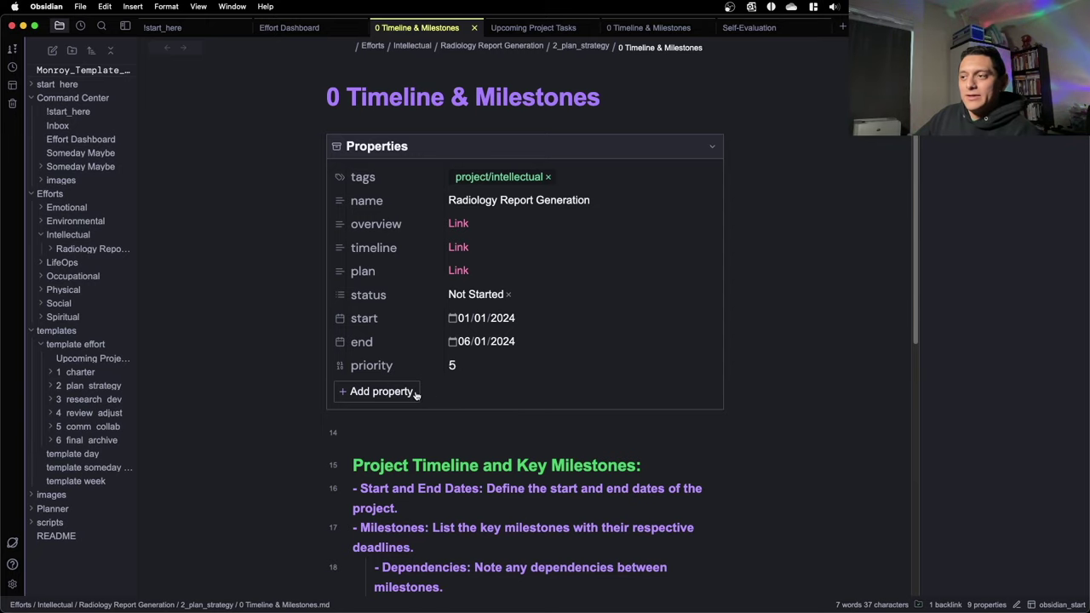
left_click(345, 28)
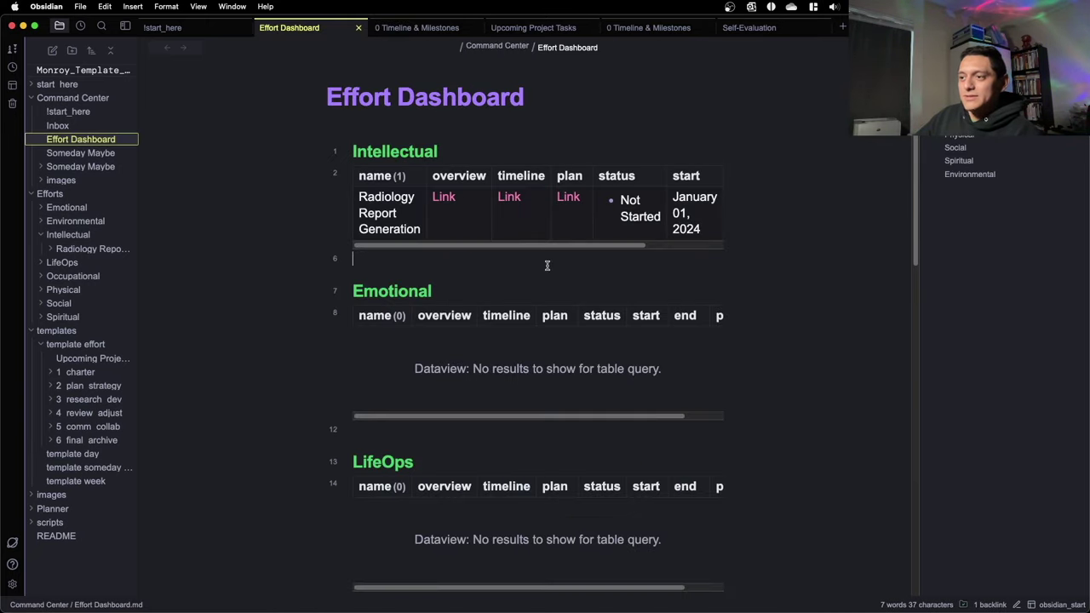
key("Up")
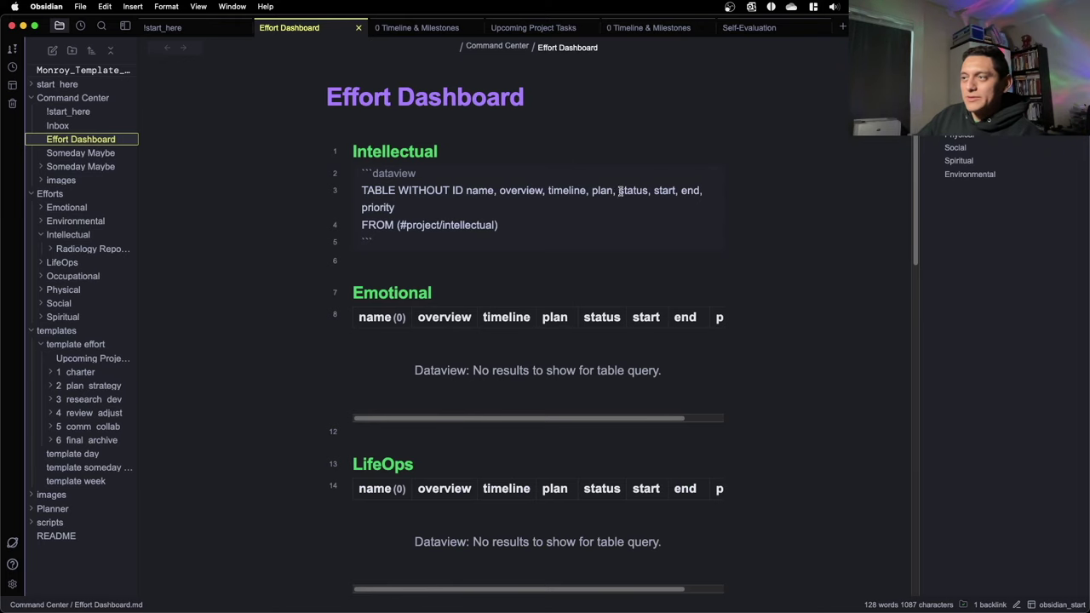
- Compare the project/intellectual tag in the 0 Timeline & Milestones note with the dashboard's Intellectual query, and return to the rendered table
left_click(420, 28)
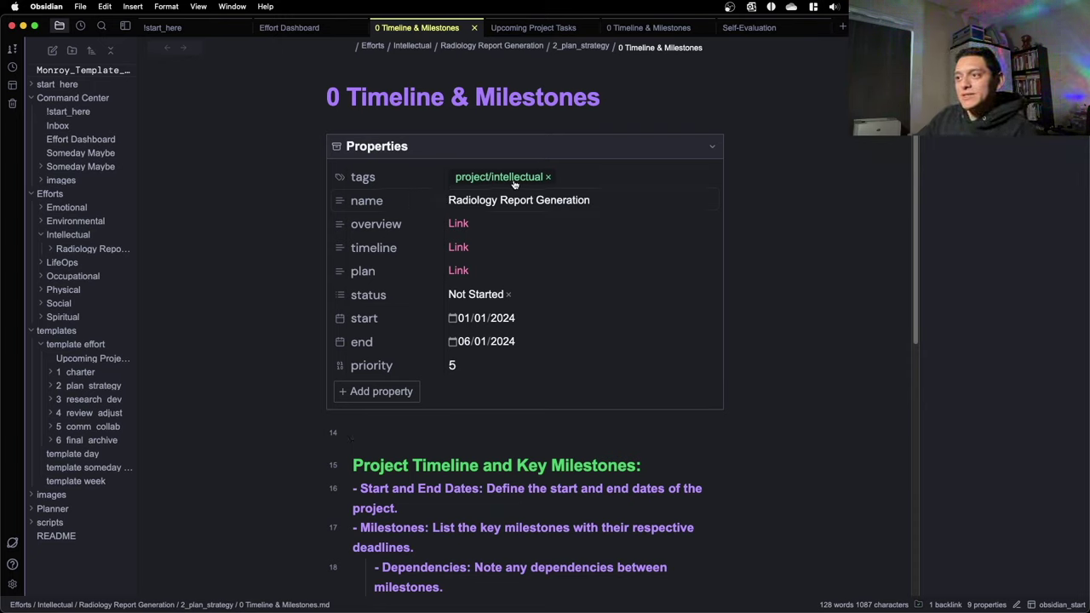
left_click(311, 26)
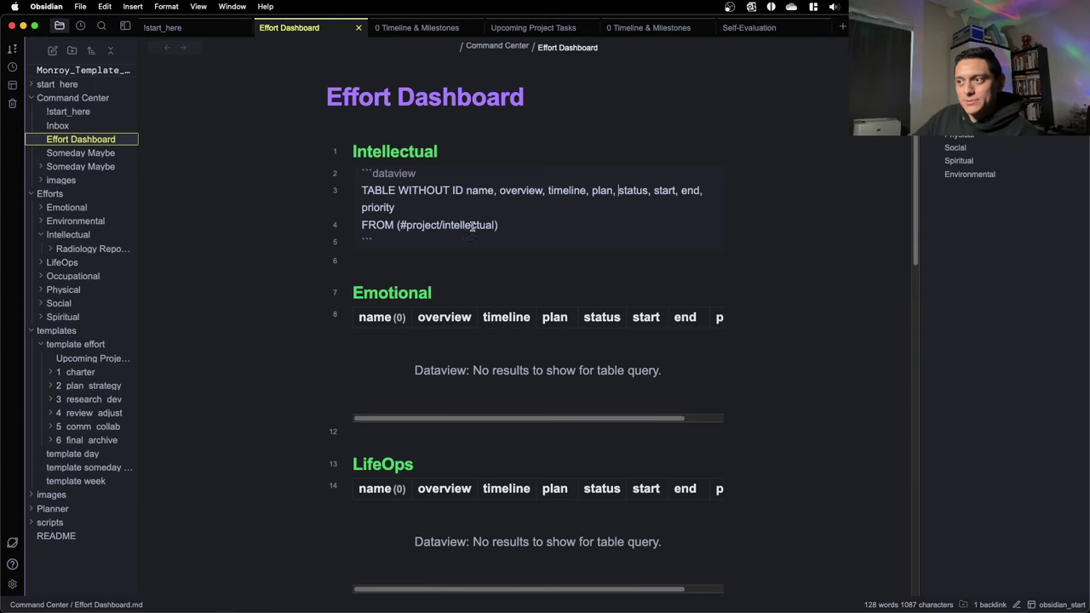
left_click(411, 262)
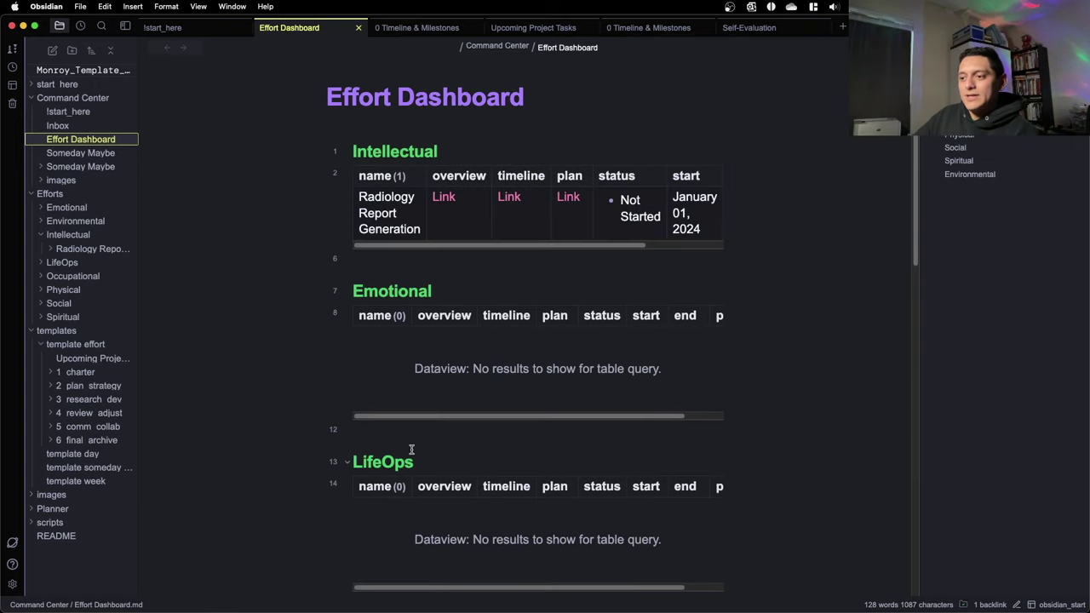
- Look through the dashboard's other wellness area tables, inspect the Emotional table's query source, and return to the rendered tables
scroll(411, 450, "down", 15)
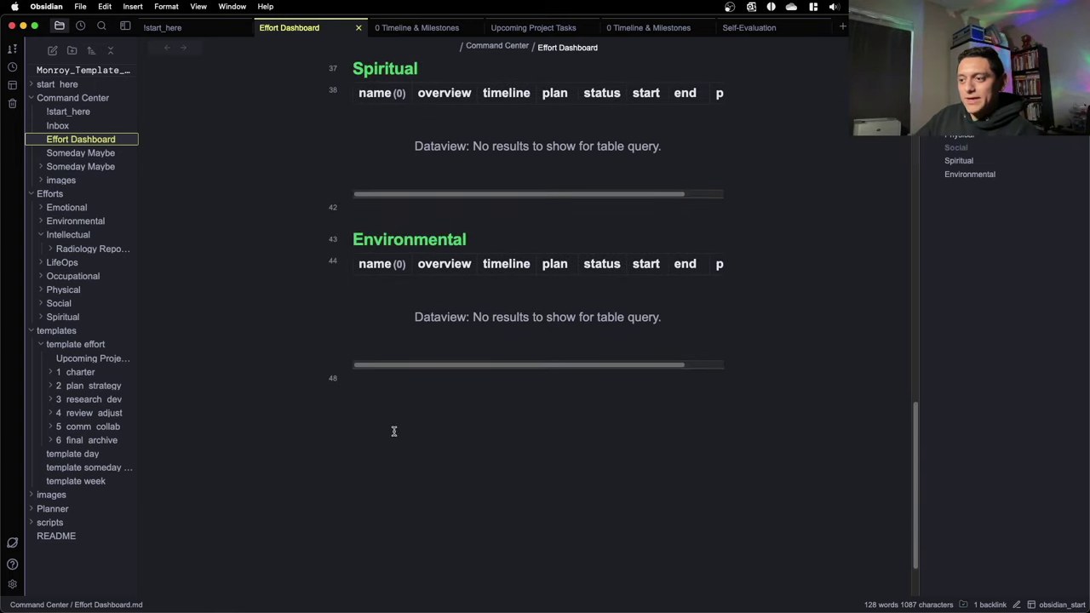
scroll(393, 431, "up", 15)
left_click(389, 366)
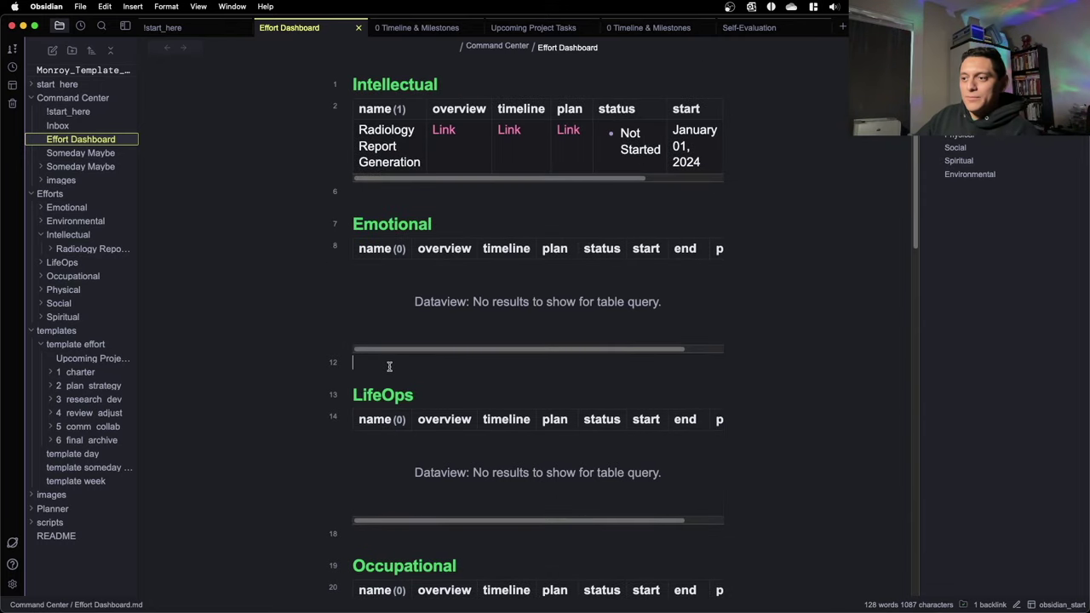
key("Up")
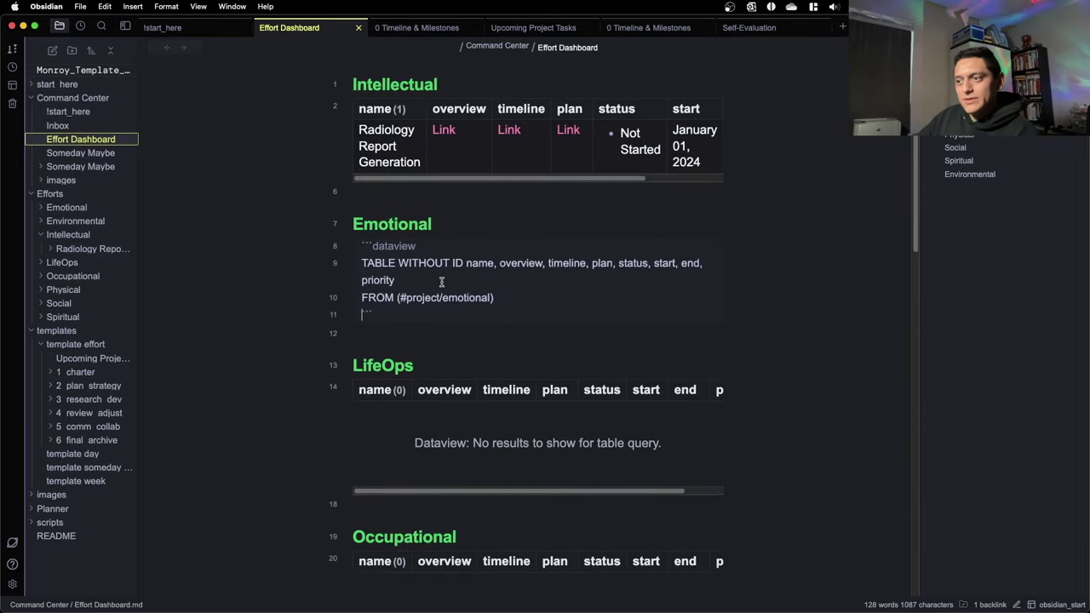
scroll(441, 282, "down", 1)
scroll(438, 267, "down", 5)
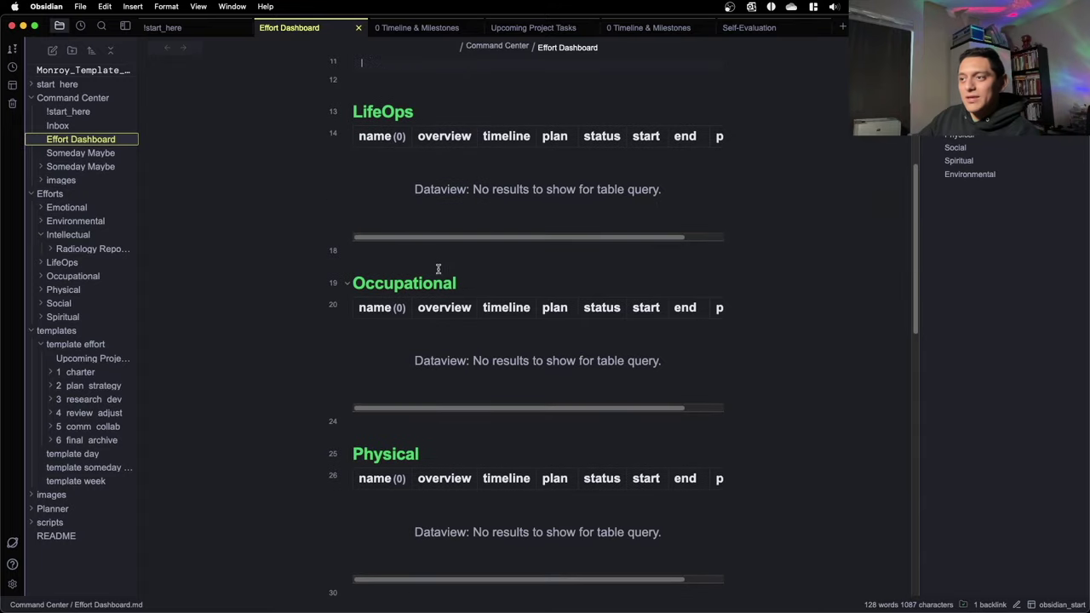
scroll(428, 341, "down", 1)
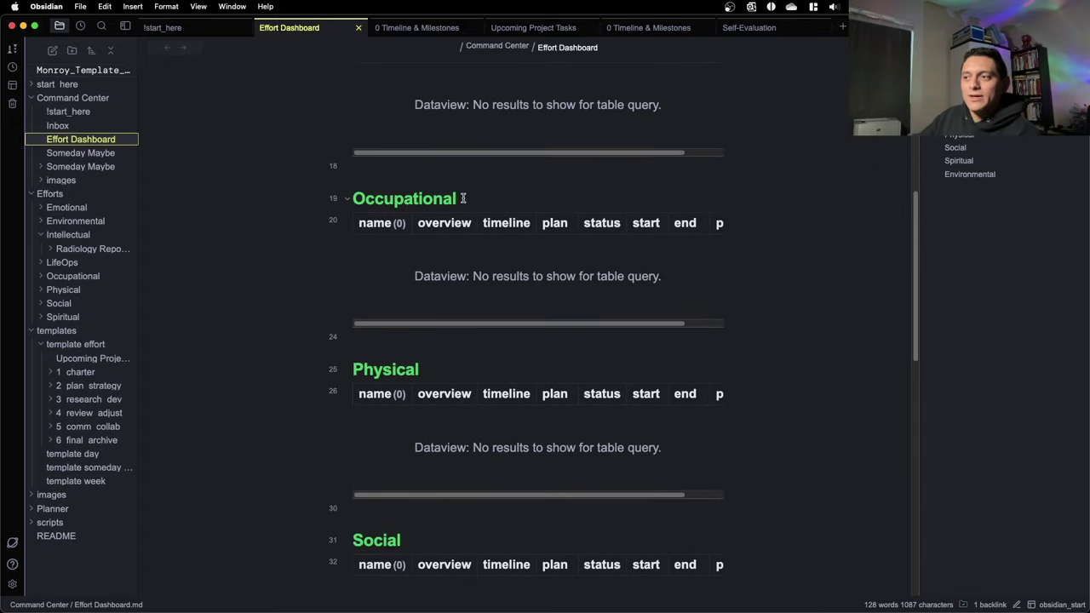
scroll(451, 209, "up", 10)
left_click(416, 259)
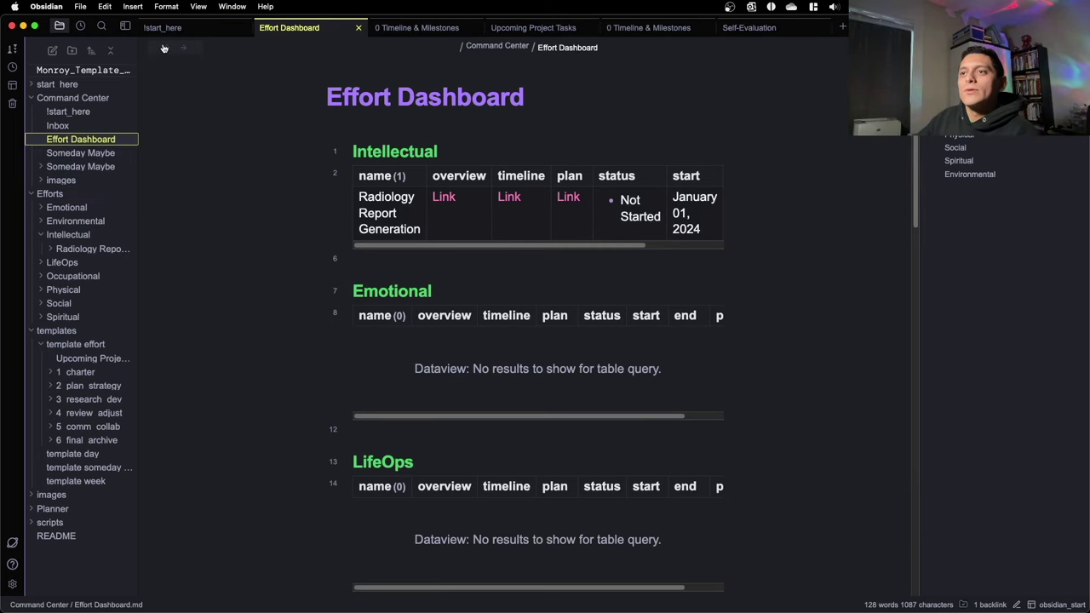
- Review the Seven Areas of Wellness Effort Management section and its embedded Effort Dashboard in the !start_here note
left_click(187, 29)
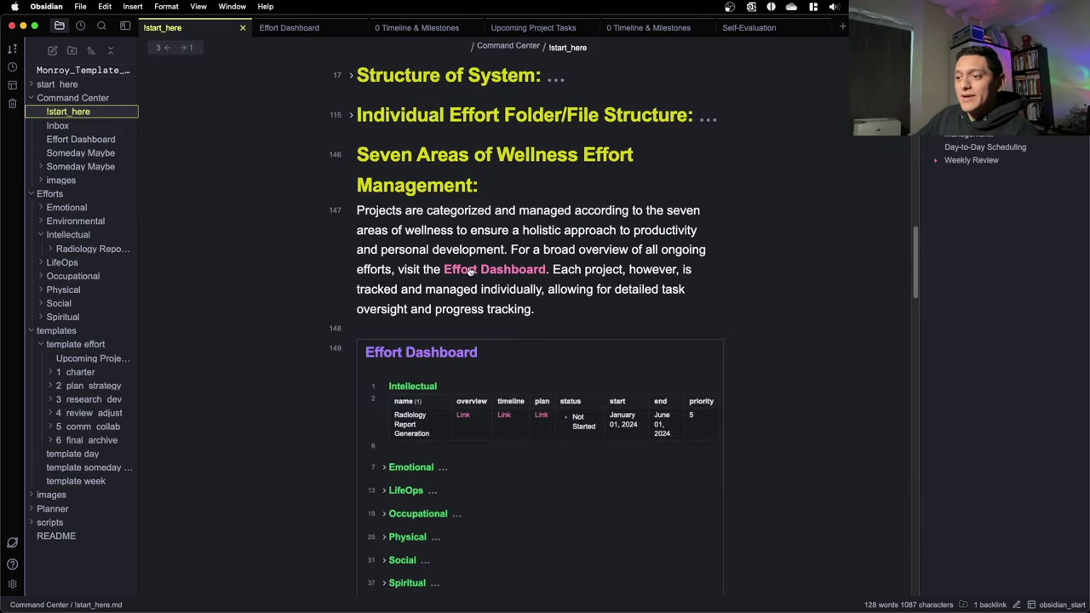
scroll(462, 289, "down", 2)
scroll(462, 285, "down", 5)
scroll(426, 314, "up", 4)
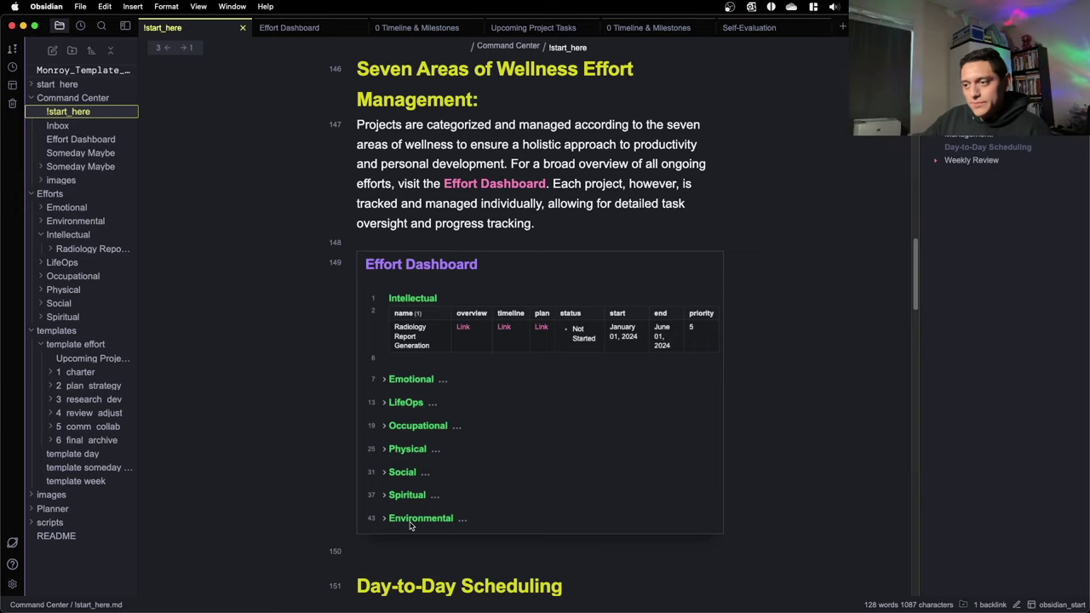
scroll(426, 507, "up", 2)
scroll(434, 409, "down", 2)
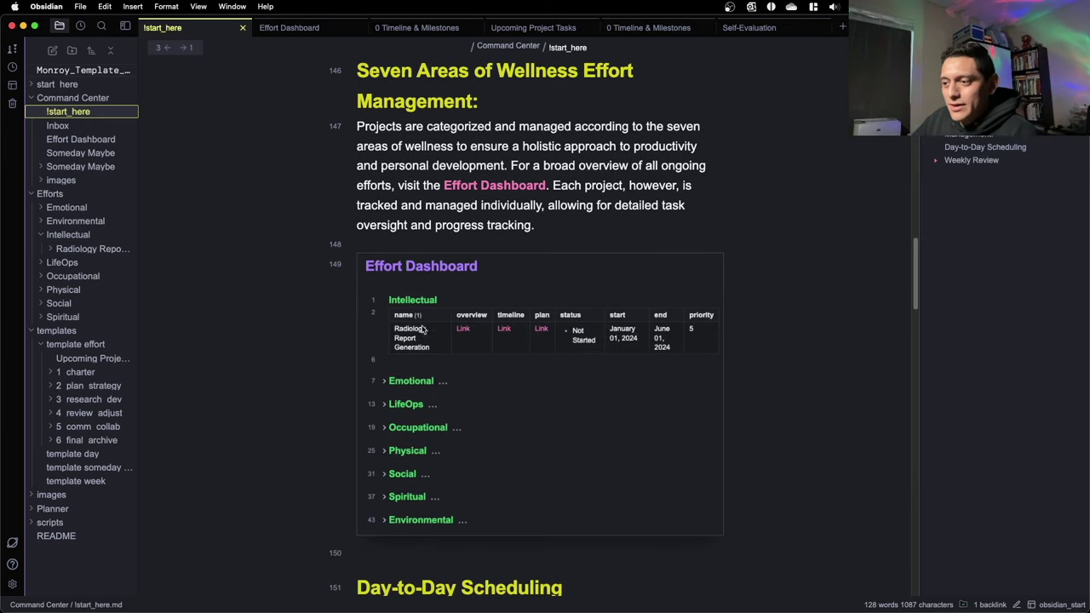
scroll(459, 352, "down", 3)
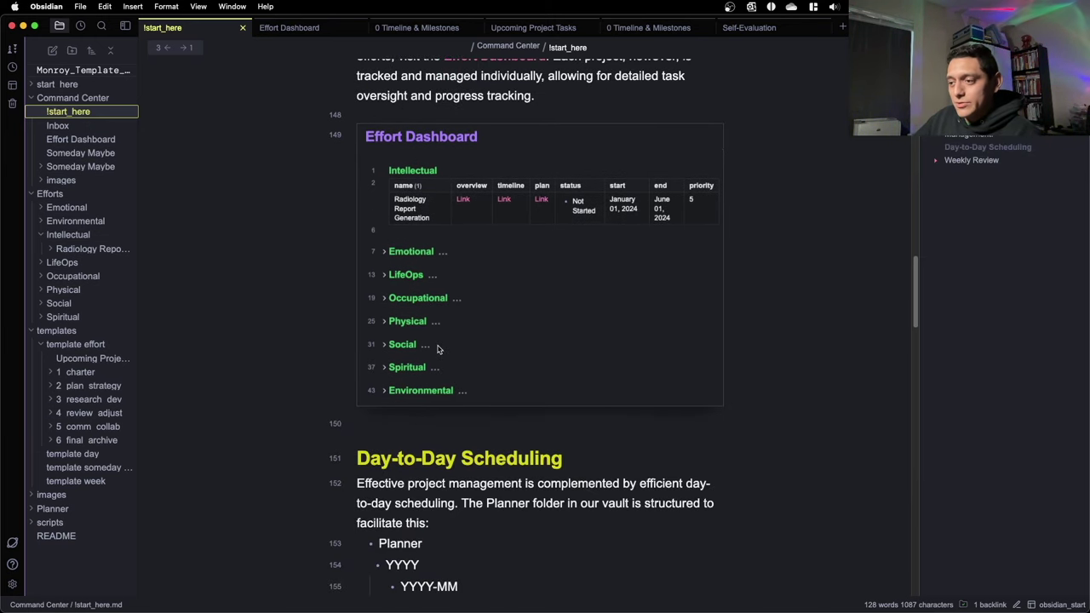
scroll(438, 349, "down", 3)
scroll(437, 348, "up", 4)
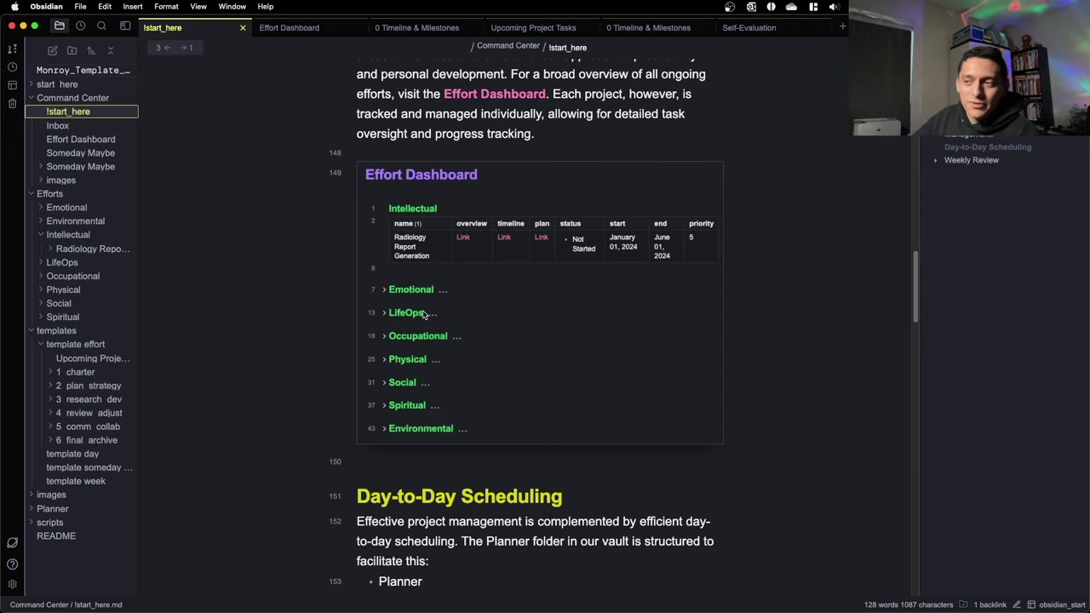
scroll(424, 315, "down", 8)
scroll(430, 309, "up", 9)
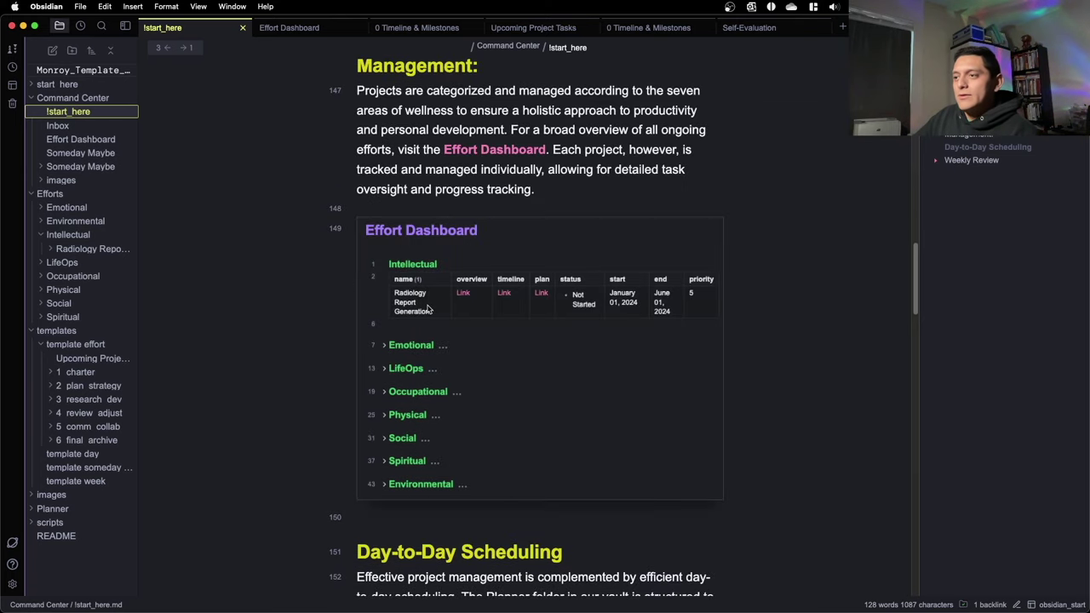
scroll(429, 309, "up", 4)
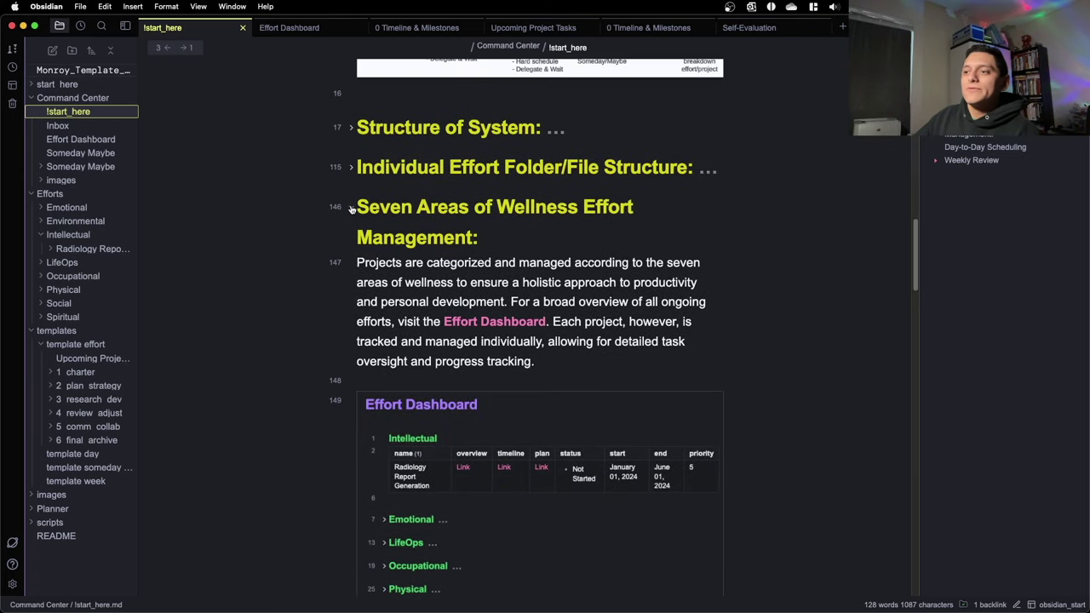
- Fold the Seven Areas of Wellness Effort Management section and review the inbox workflow diagram and the Day-to-Day Scheduling section
left_click(351, 210)
scroll(596, 298, "up", 7)
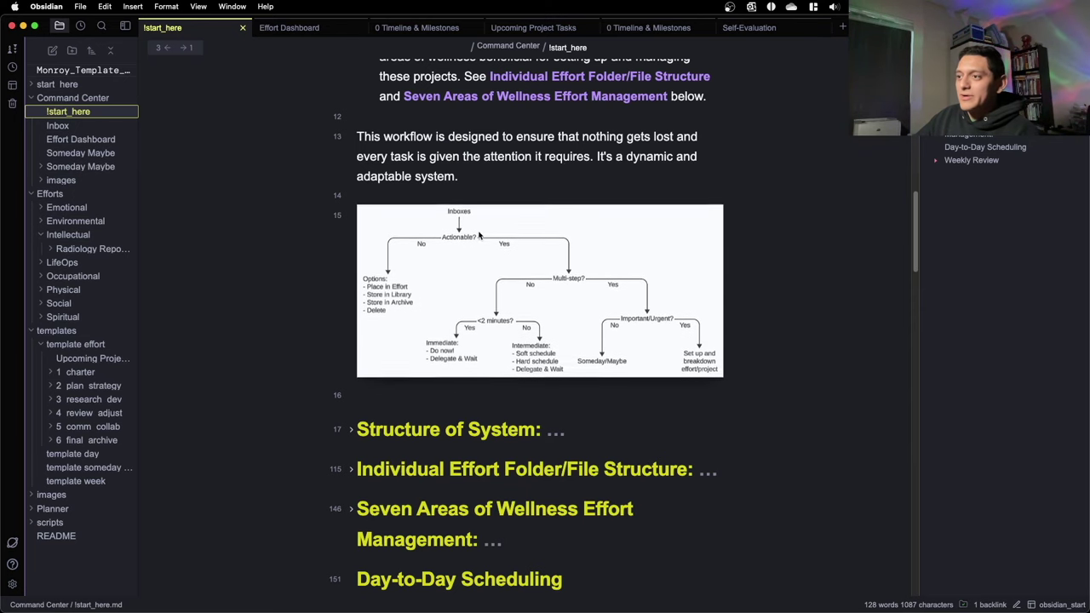
scroll(479, 235, "down", 6)
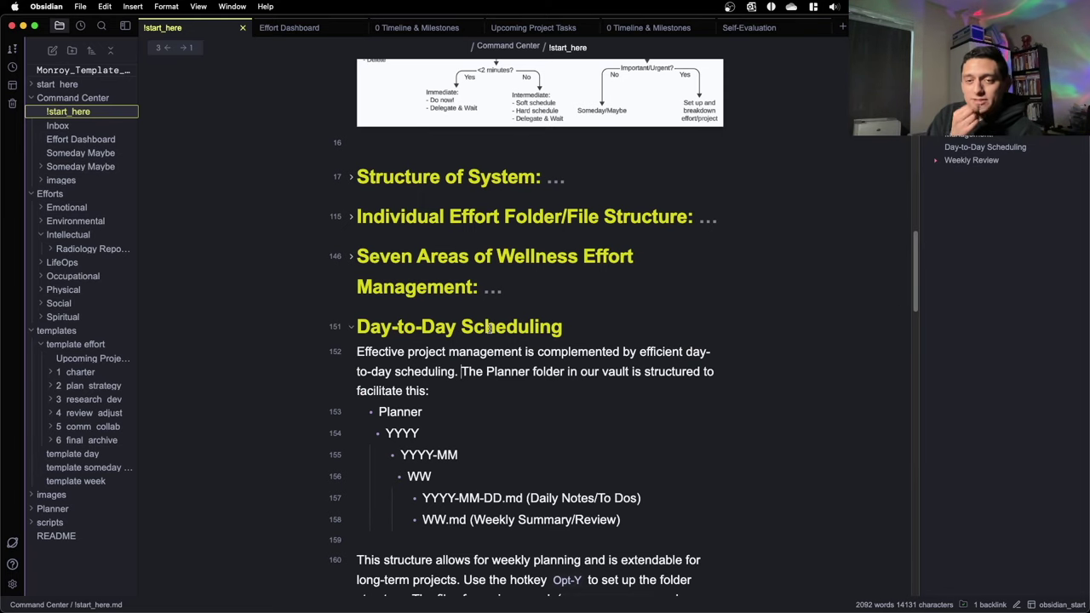
scroll(499, 326, "up", 7)
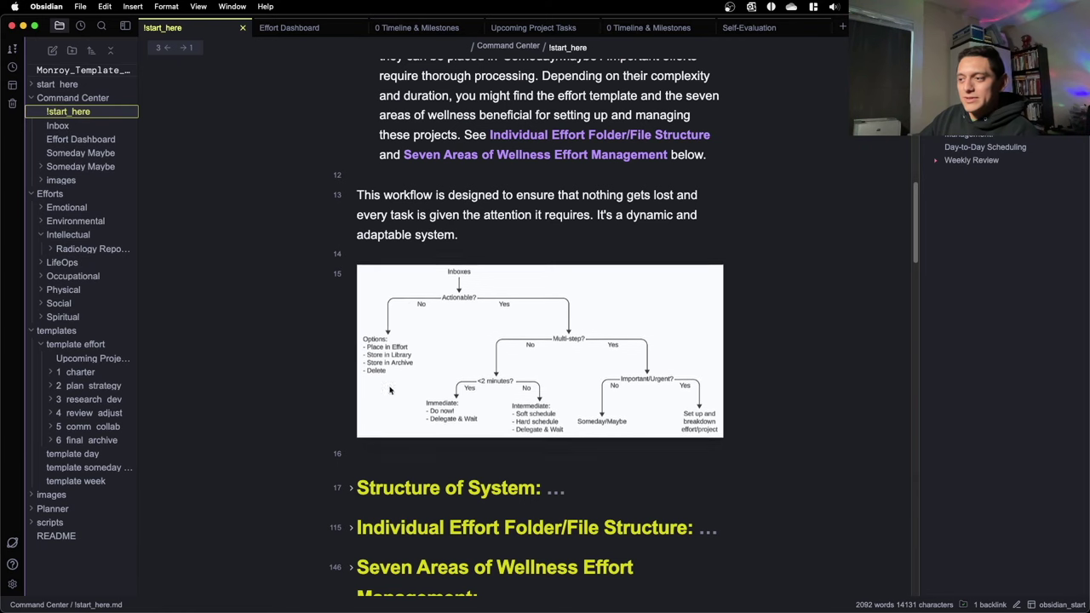
scroll(556, 403, "down", 2)
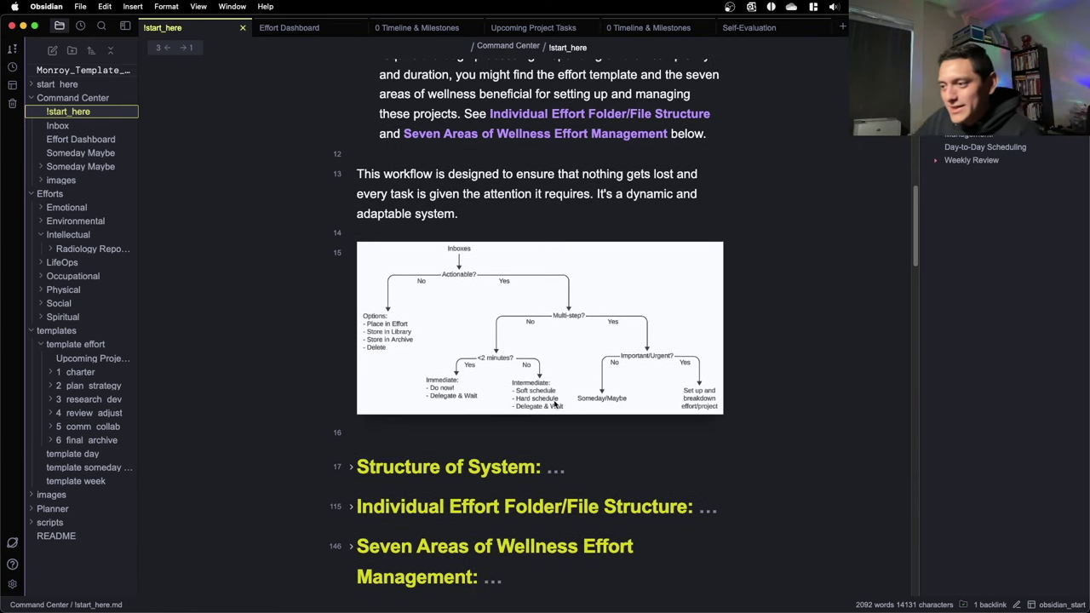
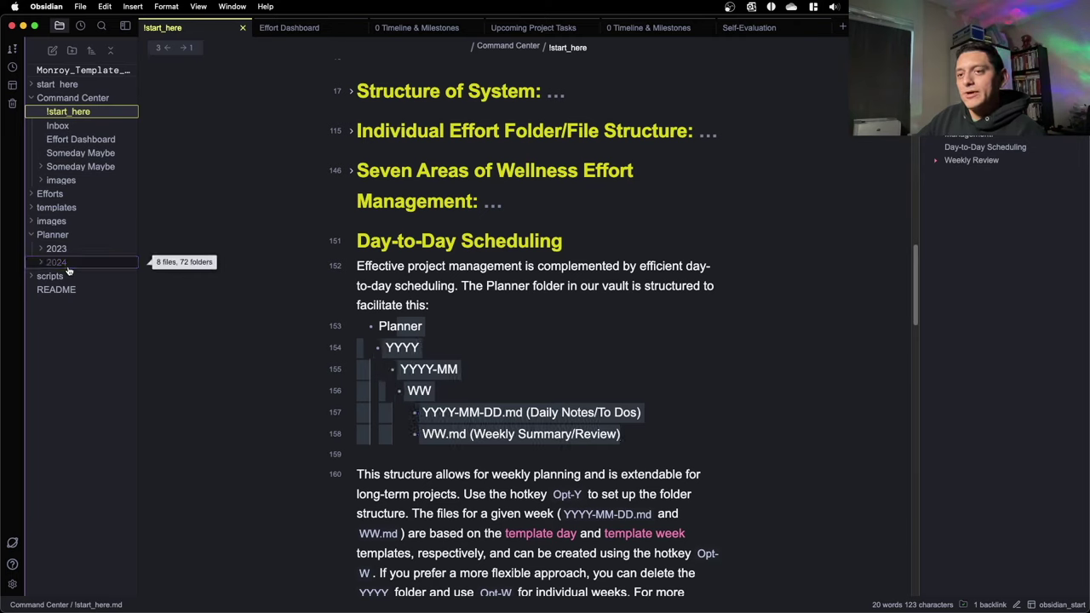
- Expand the Planner's 2024 folder and highlight the matching YYYY-MM entry in the Day-to-Day Scheduling outline
left_click(67, 266)
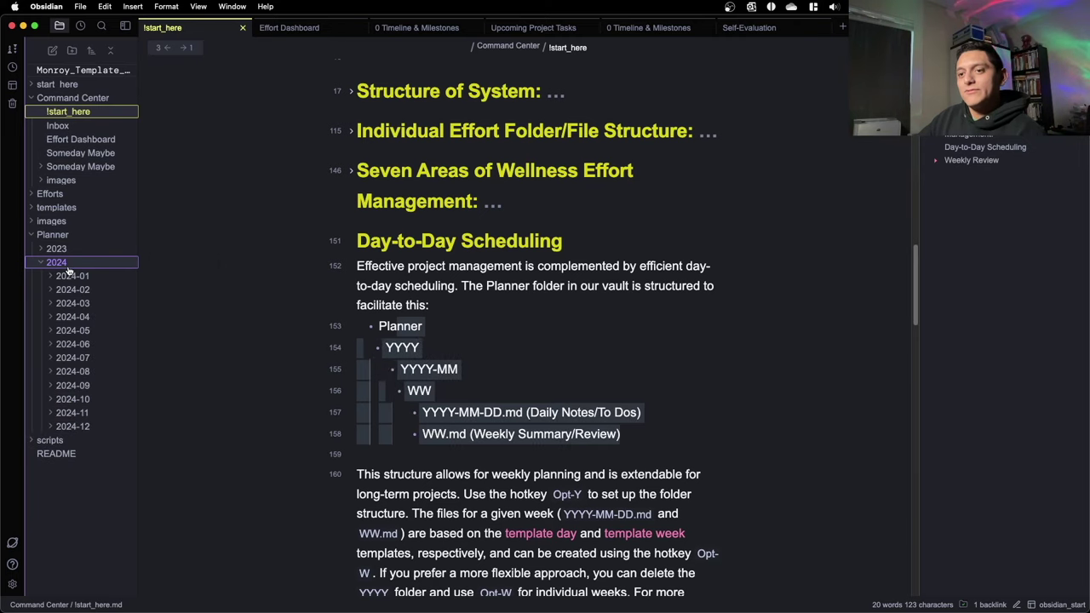
left_click(482, 375)
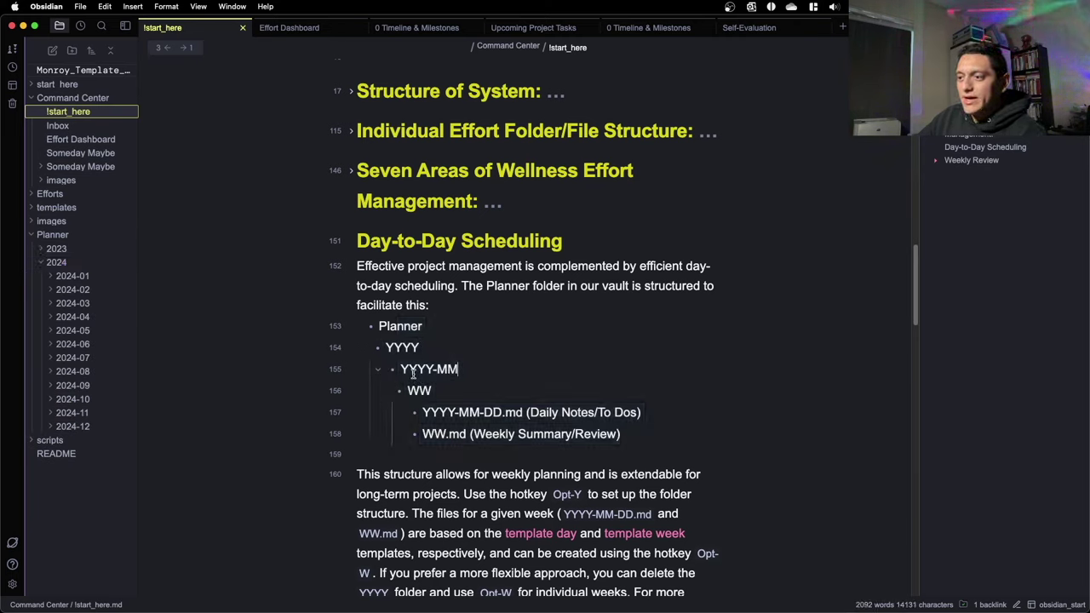
left_click_drag(402, 369, 485, 370)
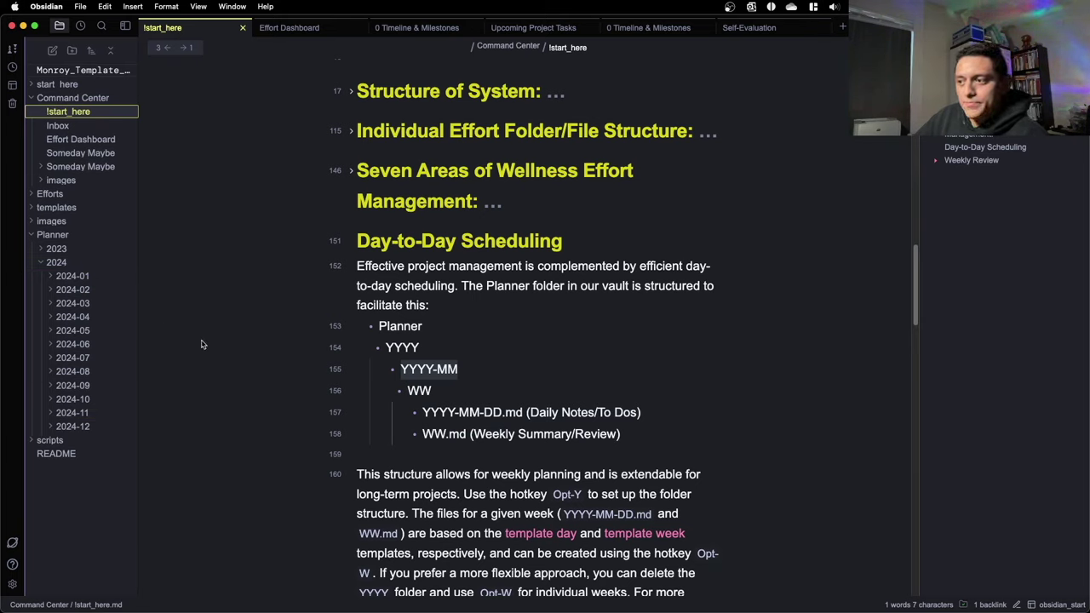
- Highlight the outline's WW entry, expand the 2024-01 and 2024-02 folders, and briefly show the weeks in 2024-12
double_click(419, 390)
left_click(72, 277)
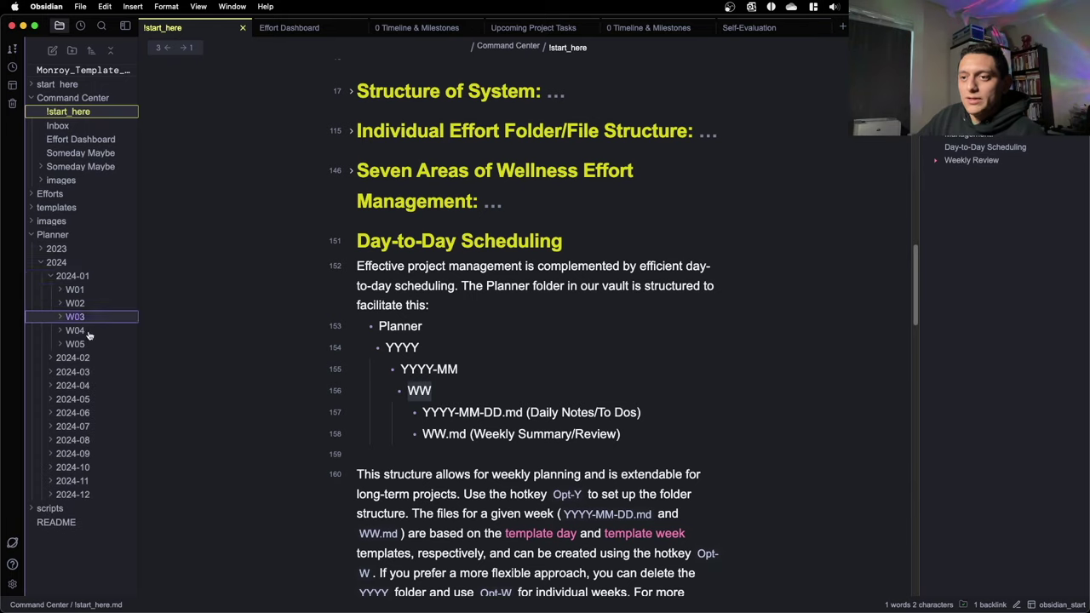
left_click(101, 360)
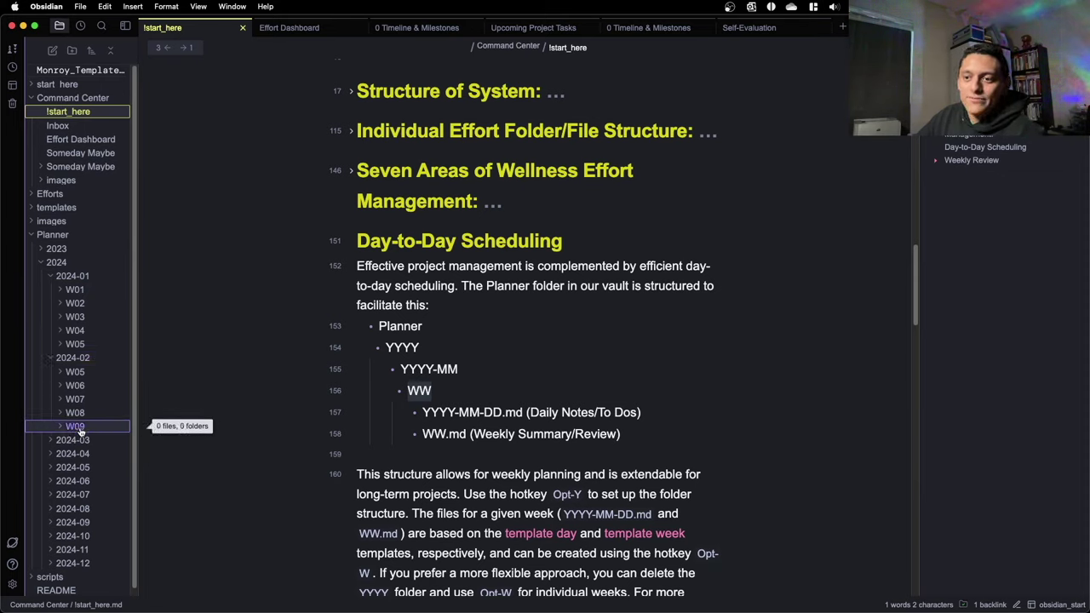
left_click(94, 563)
scroll(102, 517, "down", 2)
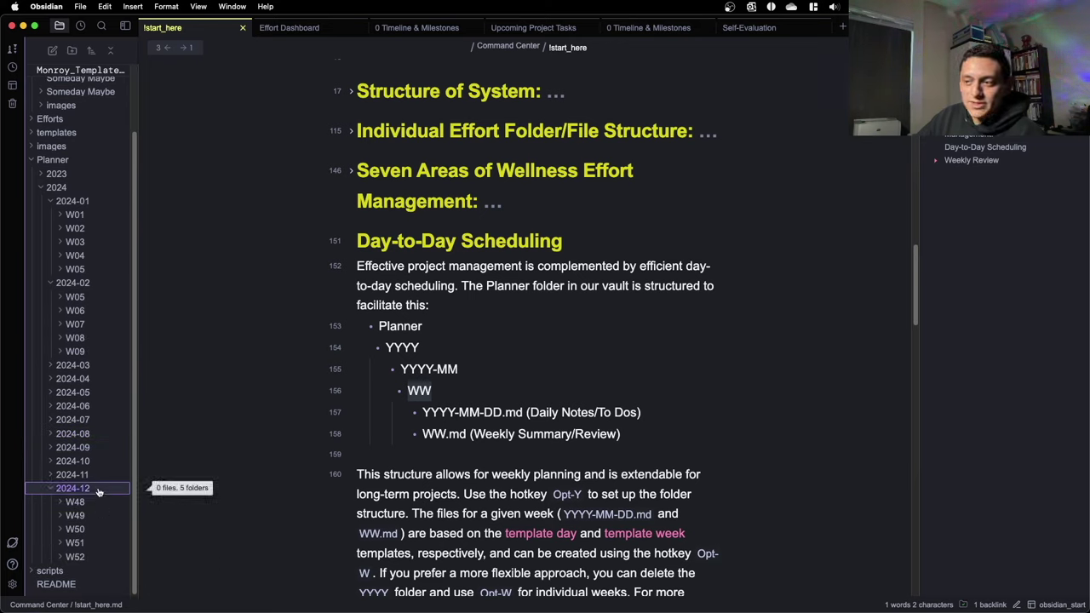
left_click(98, 490)
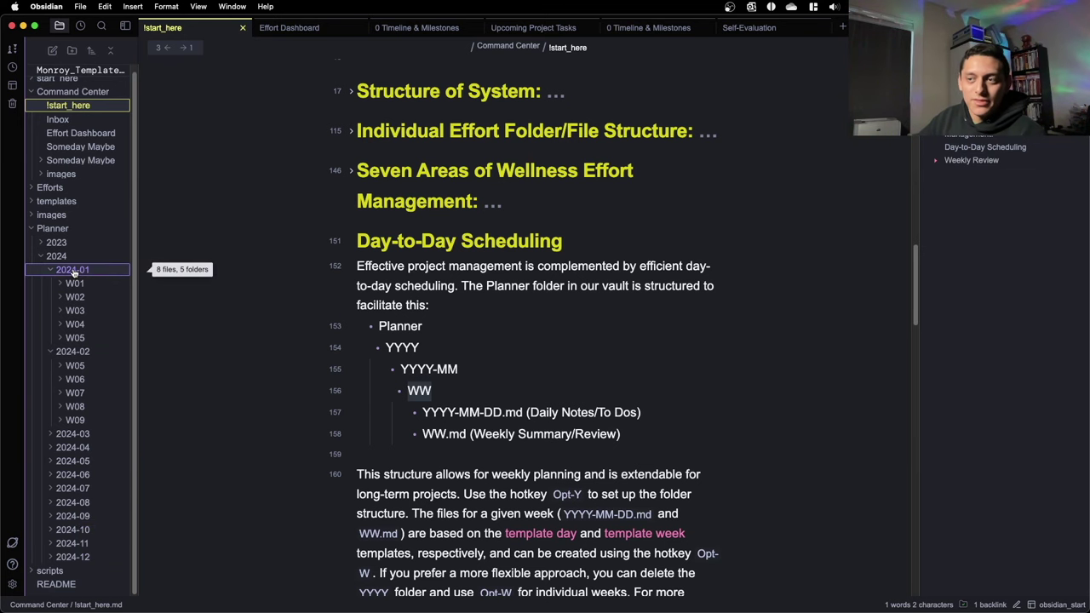
- Expand the W01 folder under 2024-01 to show its daily and weekly notes
scroll(558, 308, "down", 4)
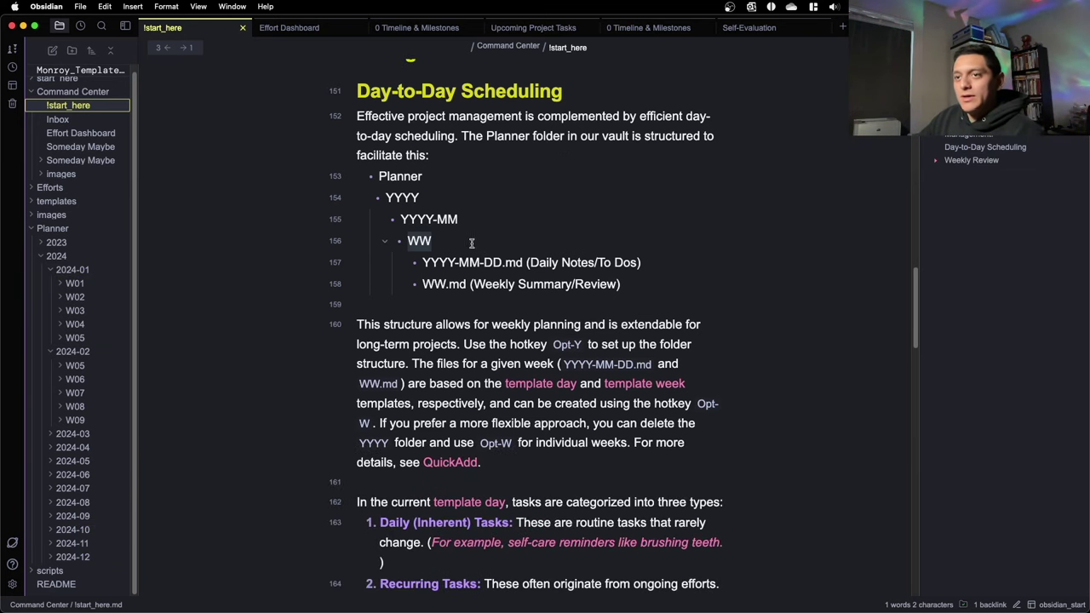
left_click(85, 285)
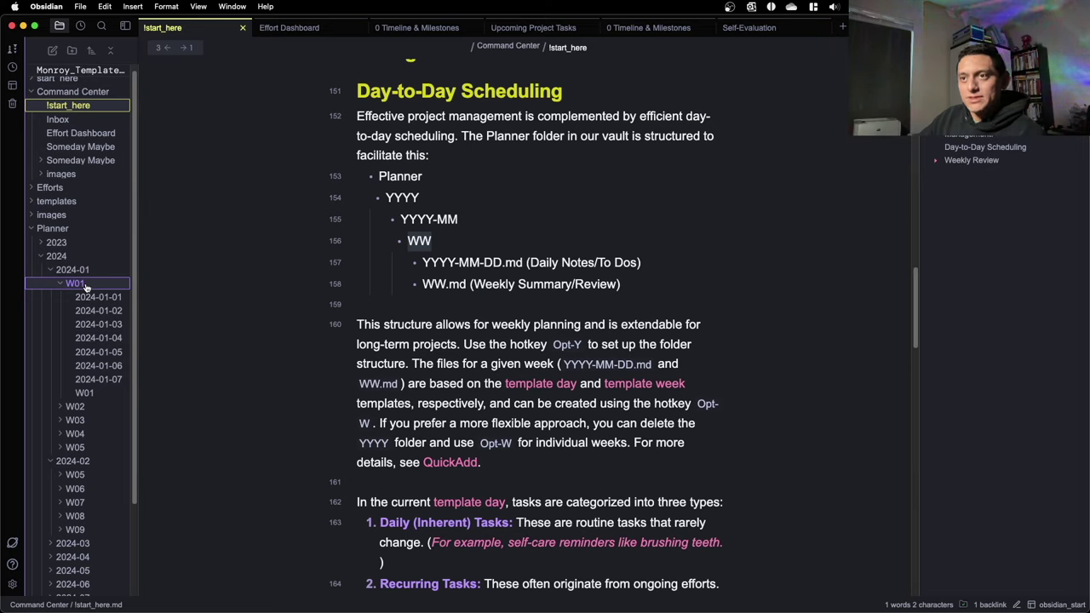
scroll(85, 285, "down", 2)
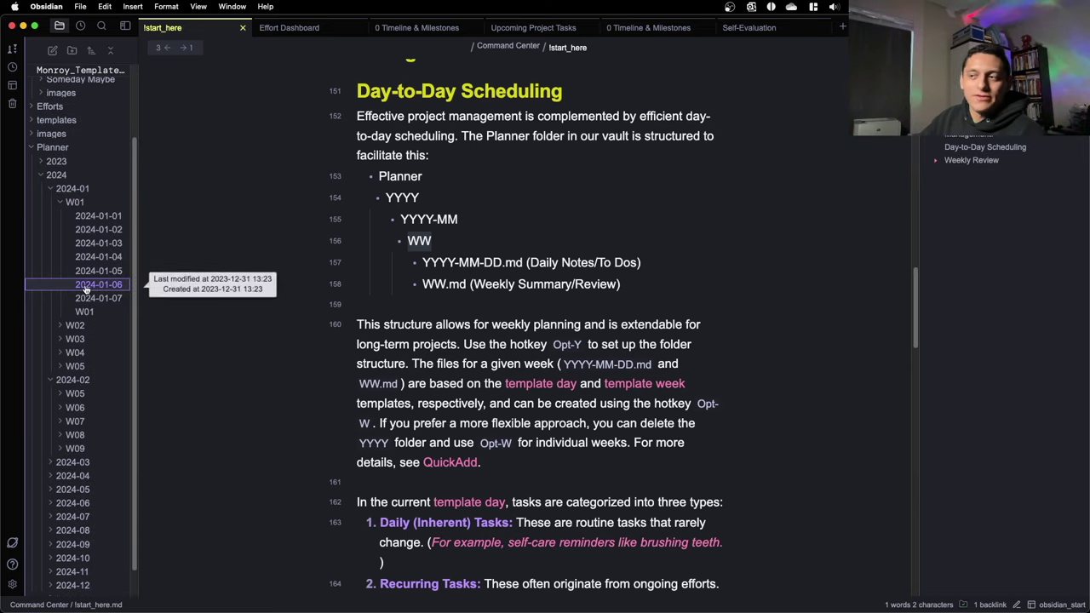
- Highlight the outline's WW, YYYY-MM-DD.md and WW.md entries in turn, clear the selection, and view the paragraph below
scroll(372, 262, "down", 1)
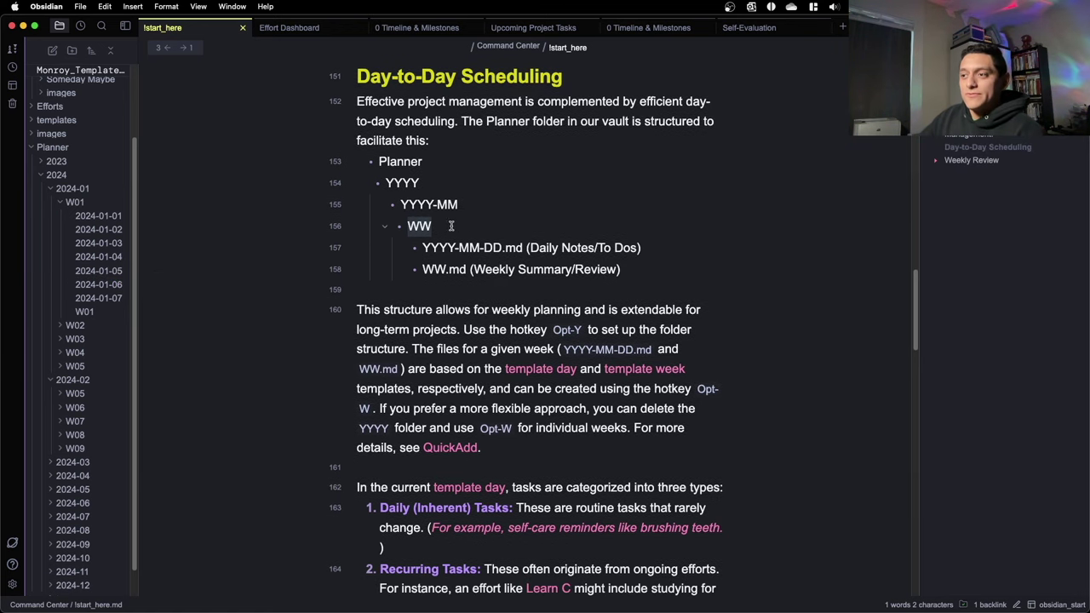
double_click(428, 225)
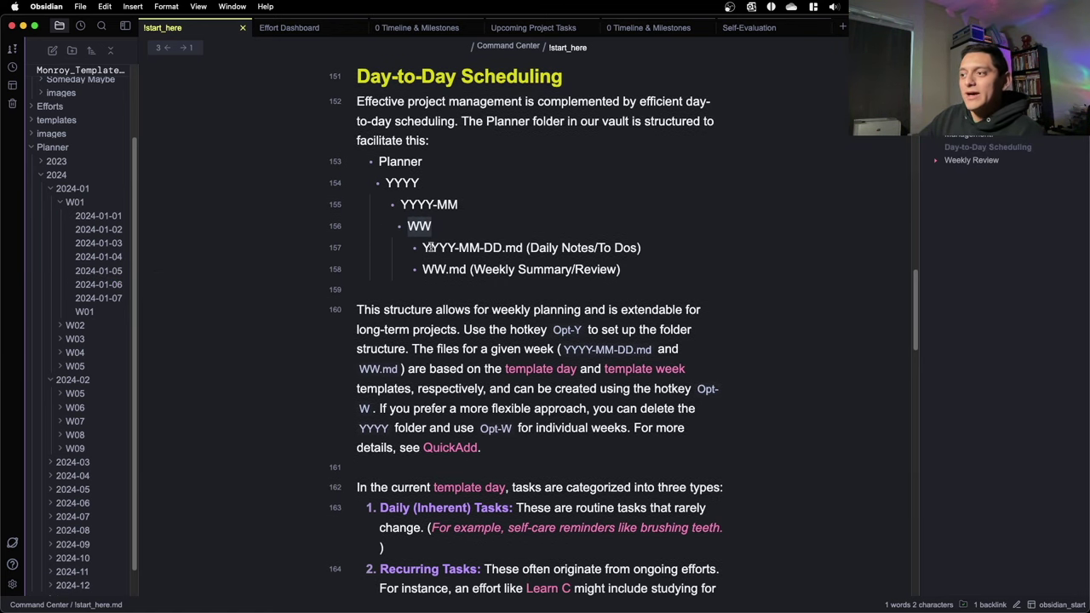
left_click_drag(423, 247, 522, 248)
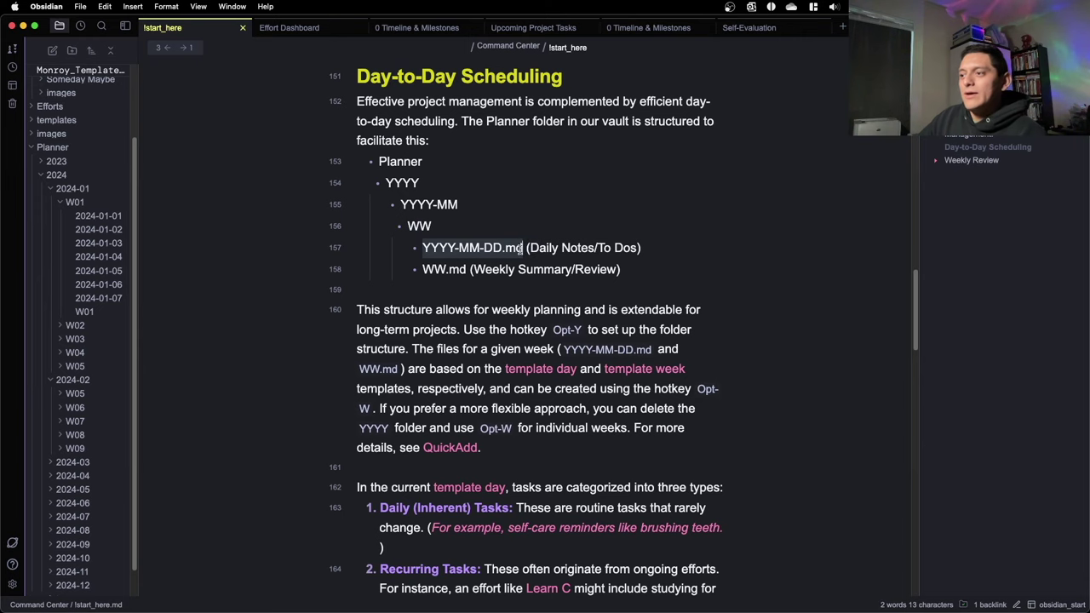
left_click_drag(423, 270, 628, 276)
left_click(505, 309)
scroll(505, 309, "down", 1)
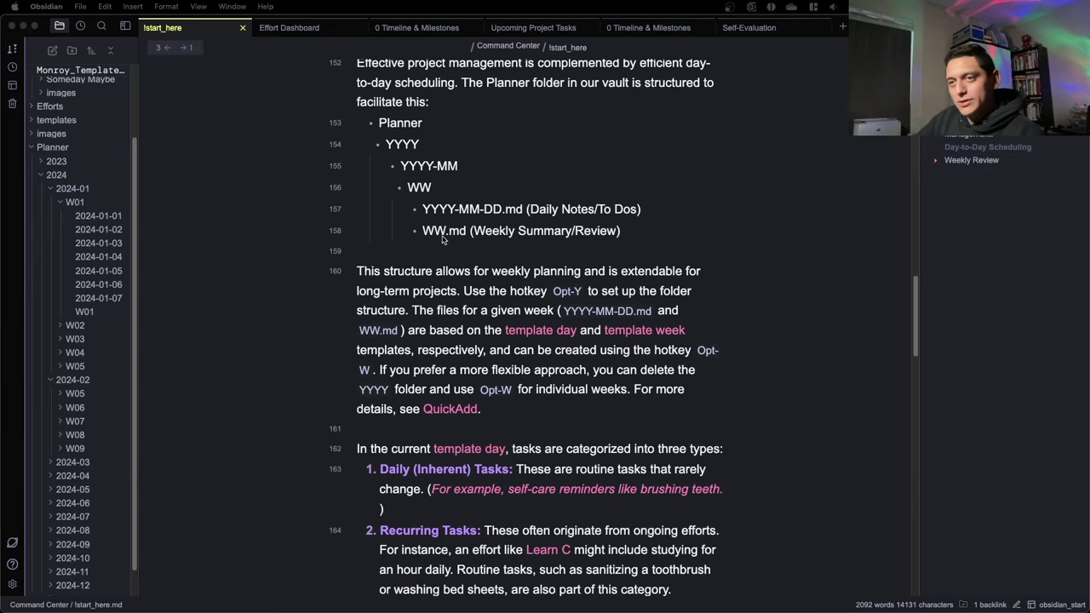
- Collapse the W01 folder, then open the template day note from the templates folder with template effort collapsed
left_click(69, 205)
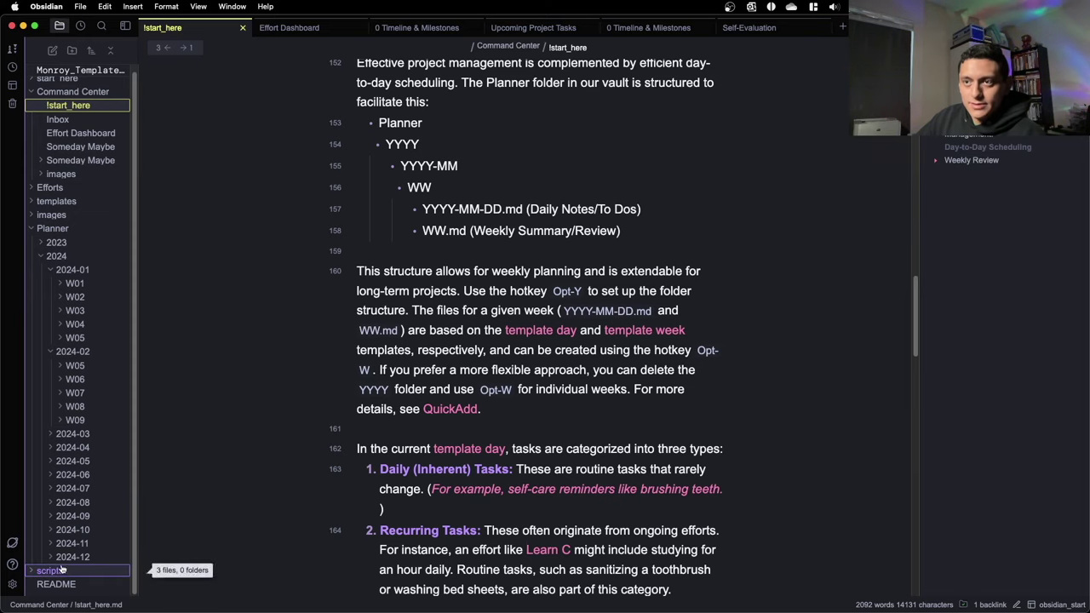
left_click(75, 201)
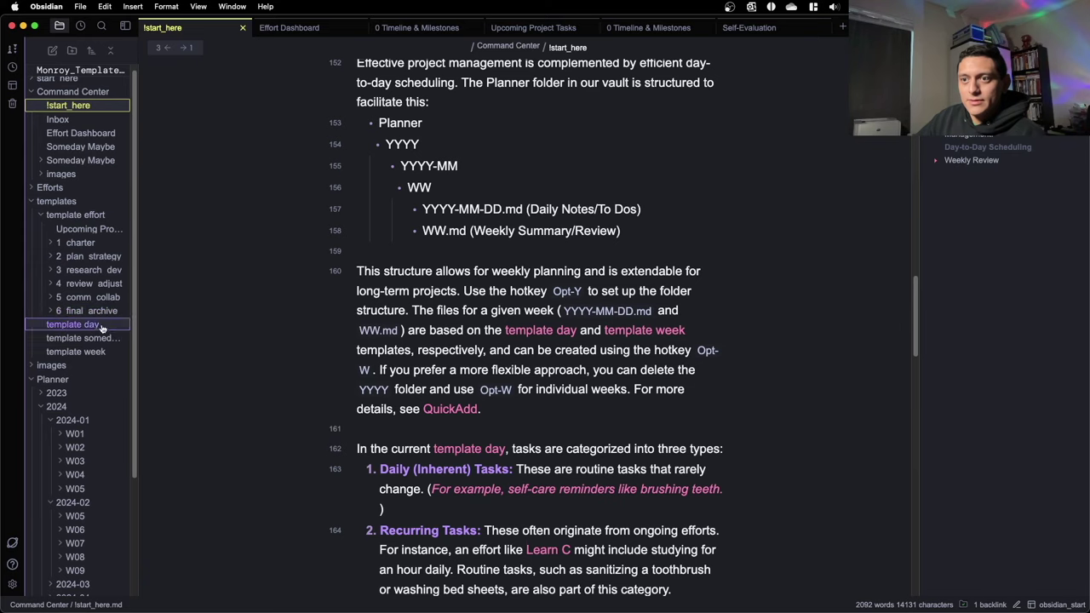
left_click(96, 217)
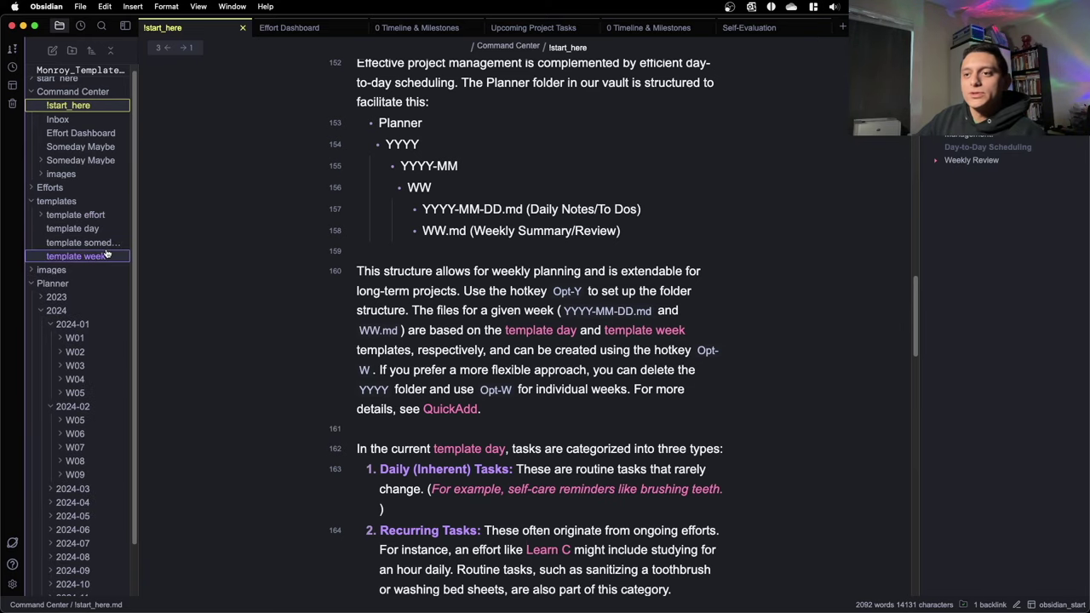
left_click(94, 230)
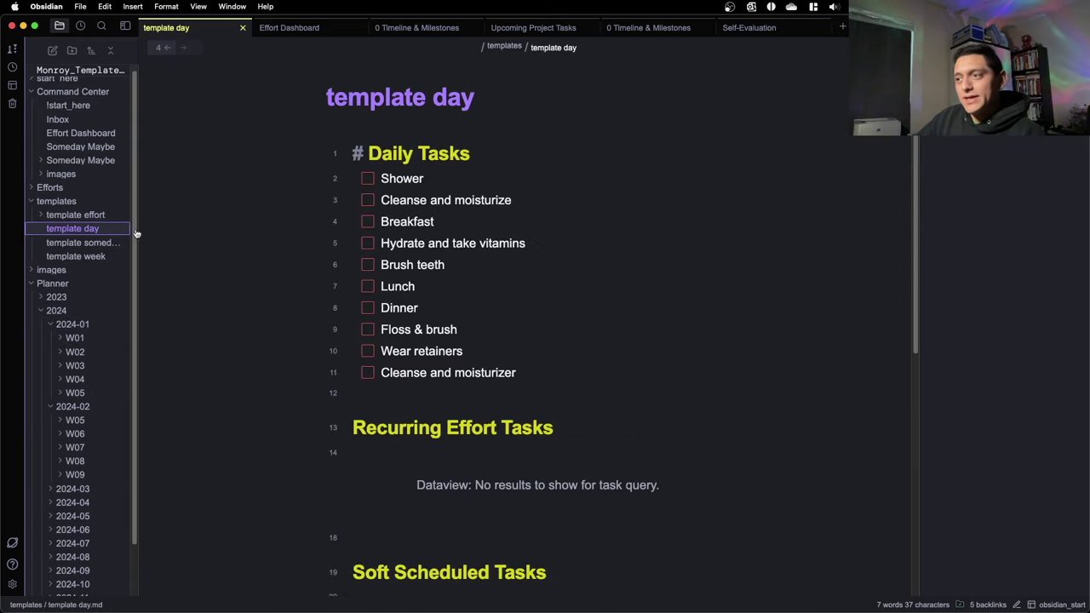
- Look through the template day note's sections and highlight the version number 0.0 on its last line
scroll(411, 293, "down", 5)
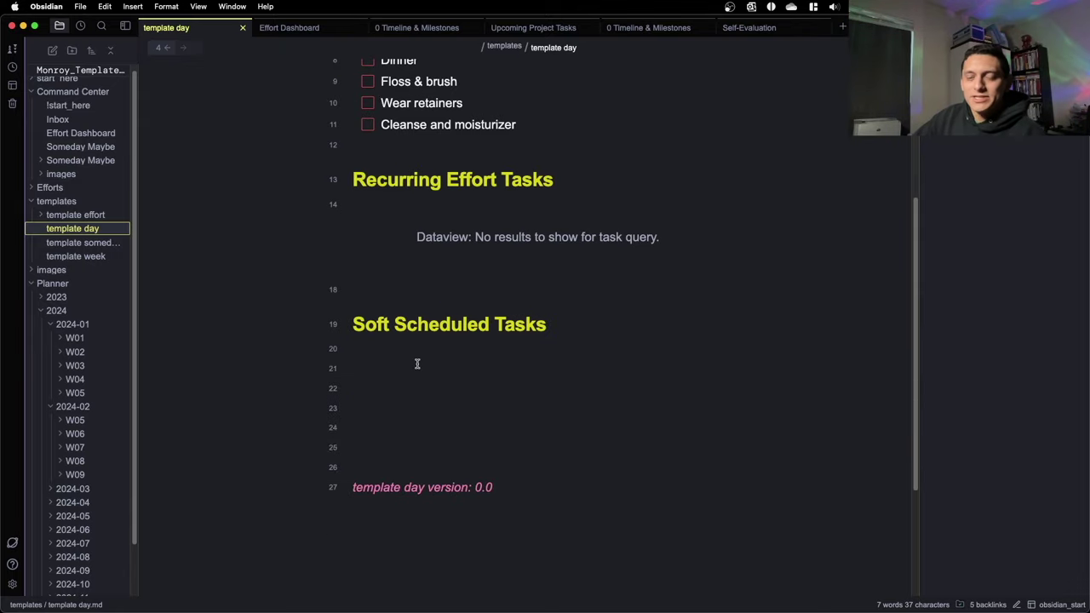
scroll(437, 369, "up", 1)
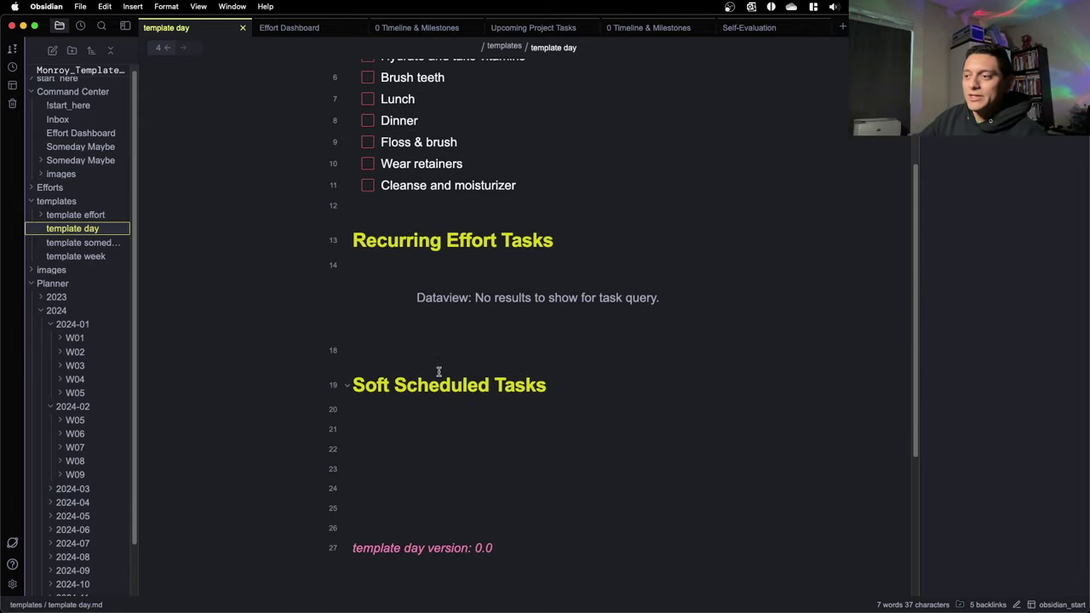
scroll(455, 443, "down", 1)
left_click_drag(498, 491, 479, 482)
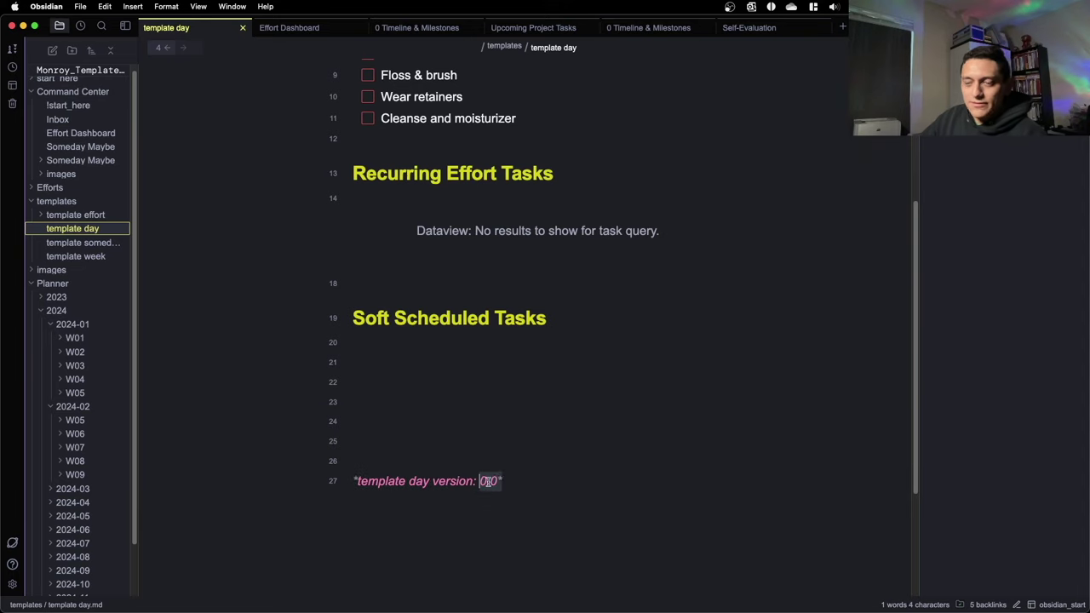
scroll(507, 426, "up", 5)
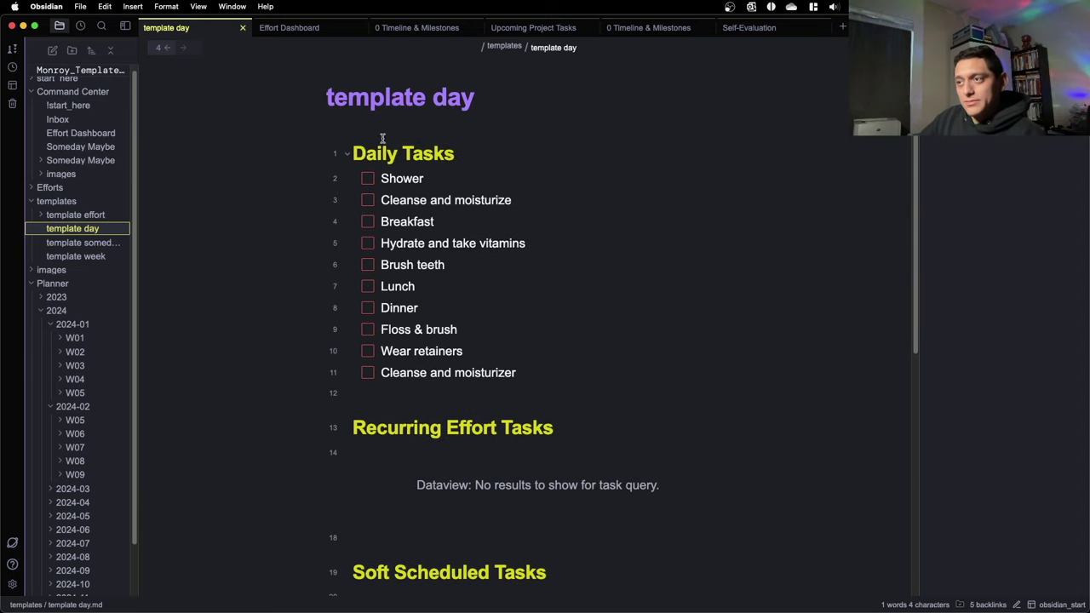
- Highlight the Daily Tasks heading, the checklist beneath it and the Shower task in turn, then clear the selection
left_click_drag(354, 152, 477, 155)
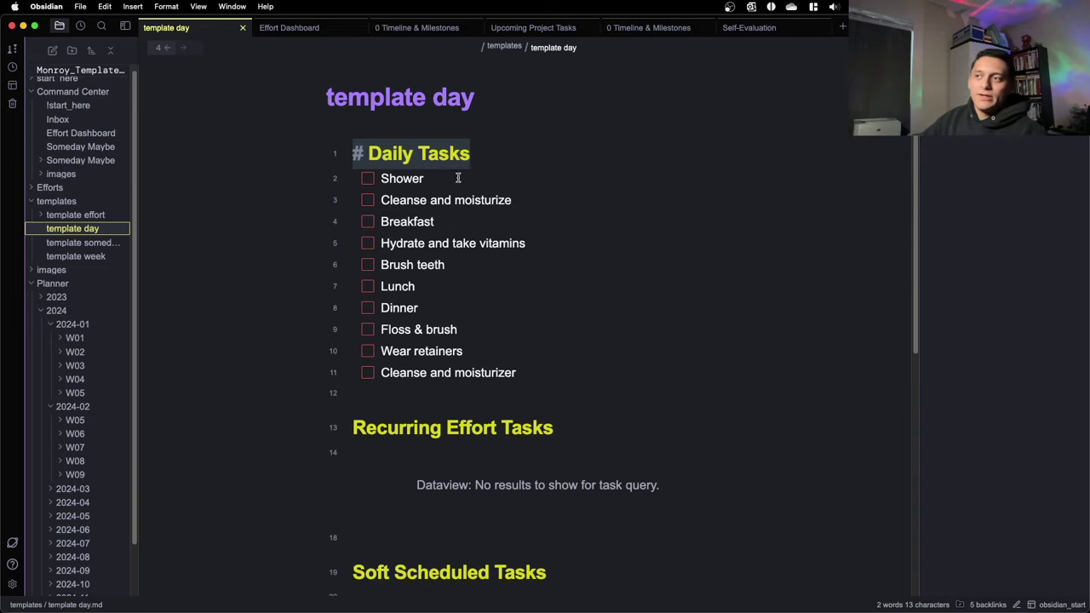
left_click(460, 178)
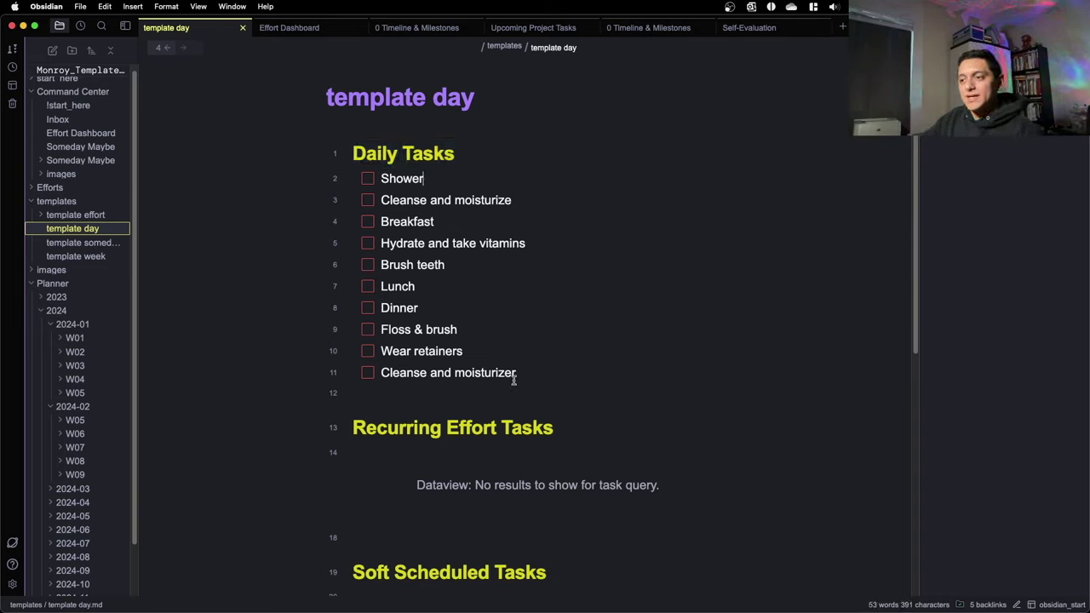
left_click_drag(531, 371, 434, 179)
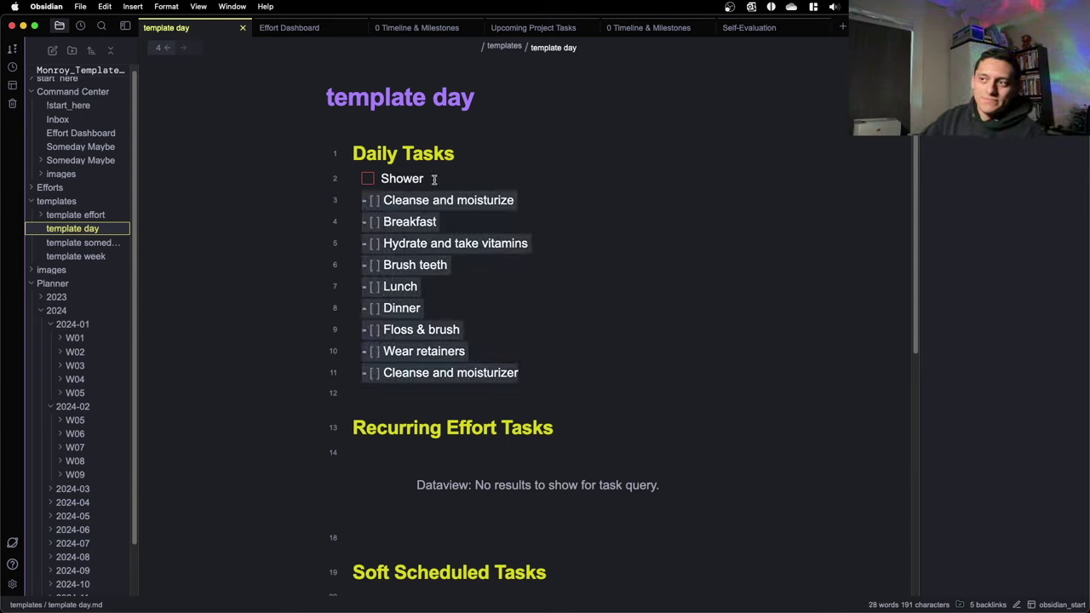
double_click(435, 180)
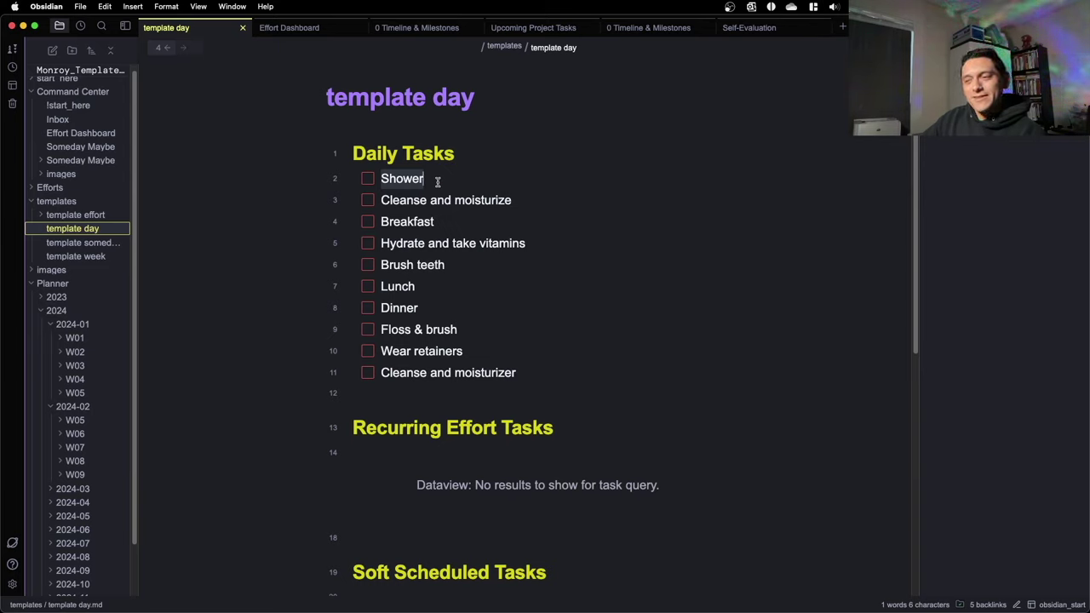
left_click(520, 201)
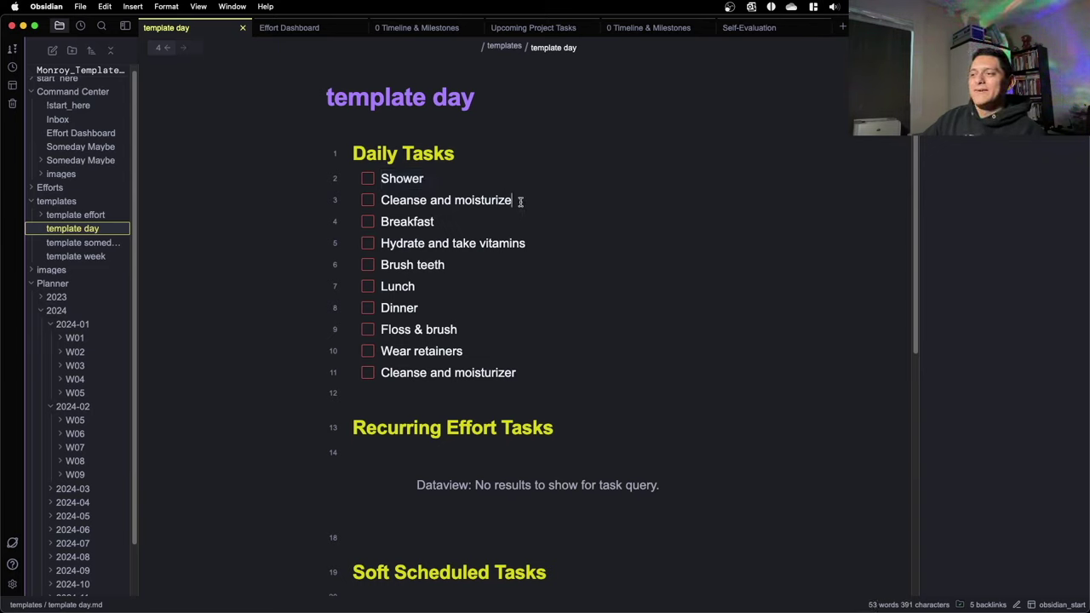
- Mark the Shower task under Daily Tasks as done and unmark it again
left_click(368, 178)
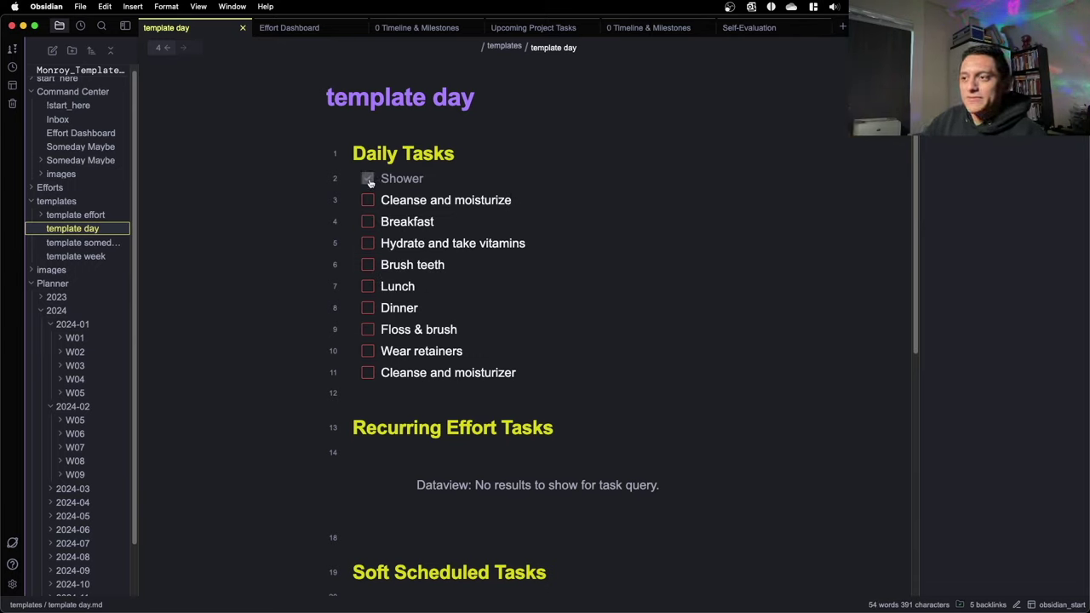
left_click(368, 178)
left_click(465, 200)
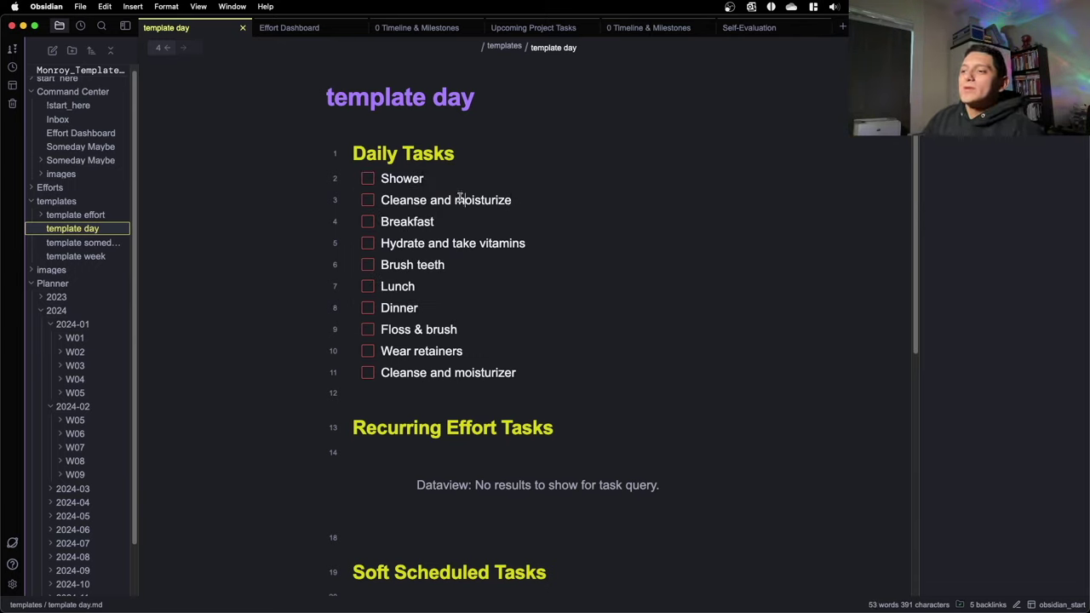
- Show the Dataview source under Recurring Effort Tasks, highlight start in its WHERE clause, and return to the rendered result
scroll(409, 174, "down", 5)
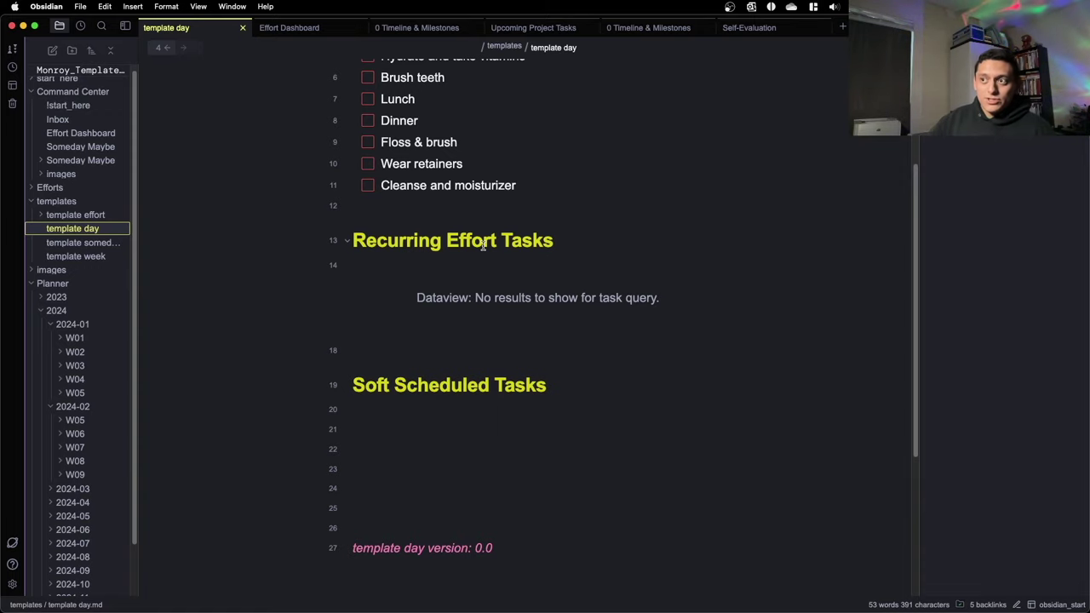
scroll(497, 127, "up", 5)
scroll(506, 302, "down", 3)
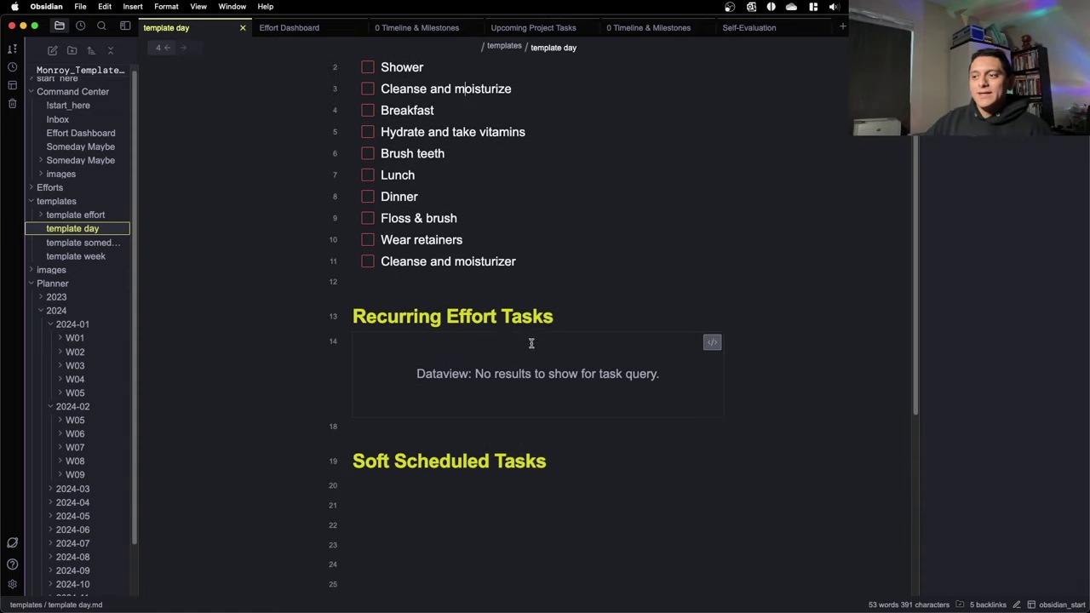
scroll(438, 352, "down", 1)
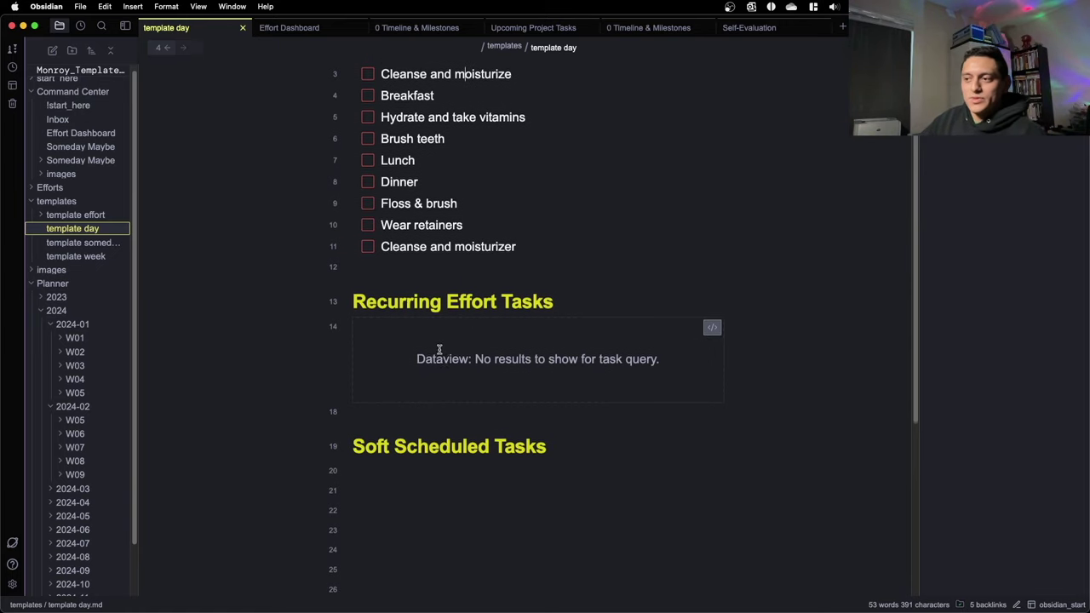
scroll(438, 354, "down", 2)
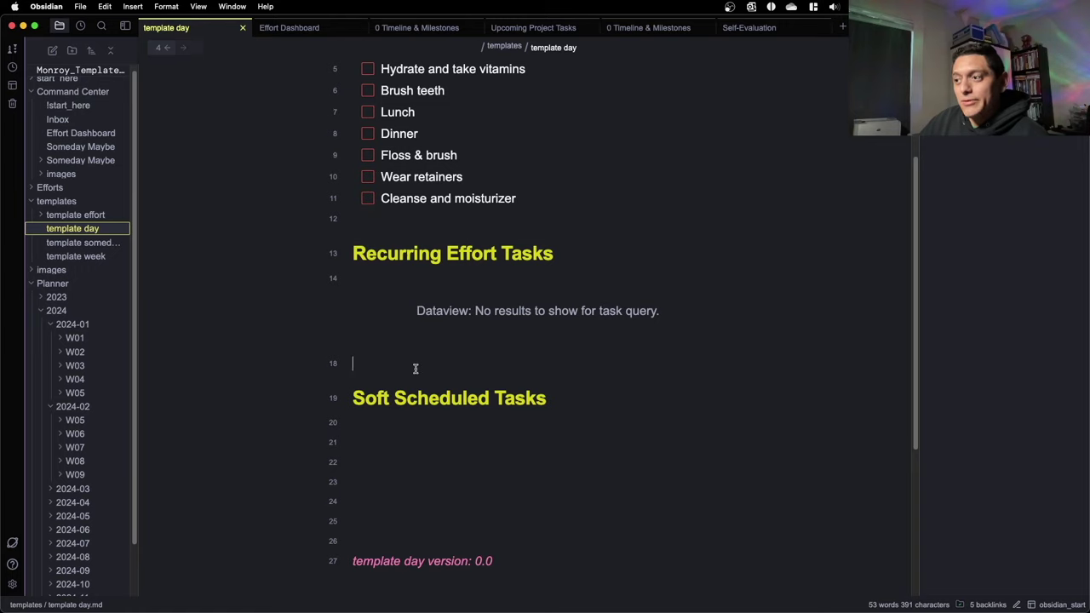
key("Up")
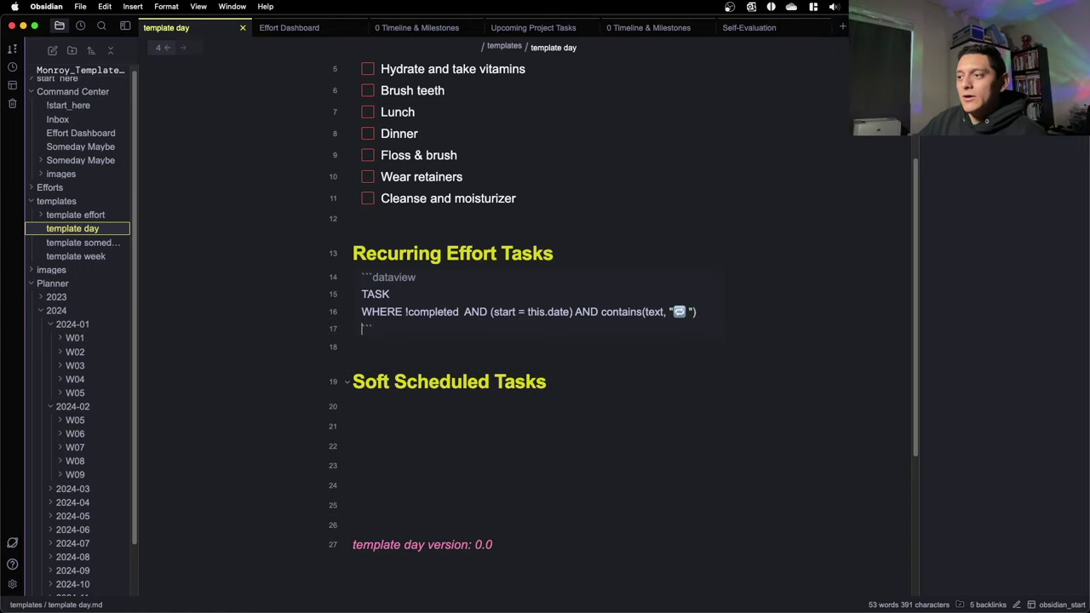
double_click(511, 312)
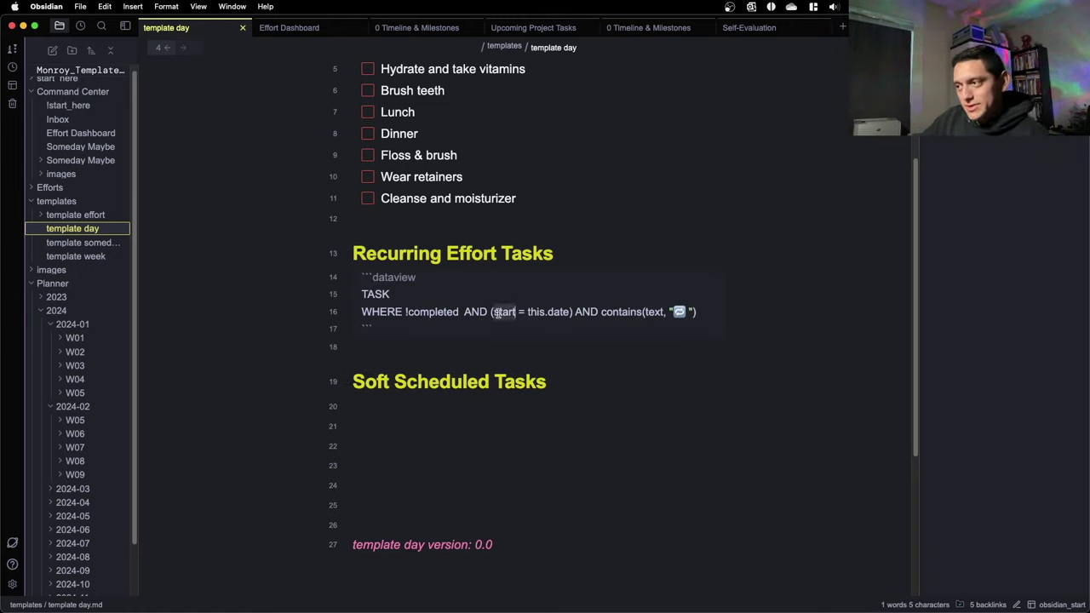
left_click(435, 312)
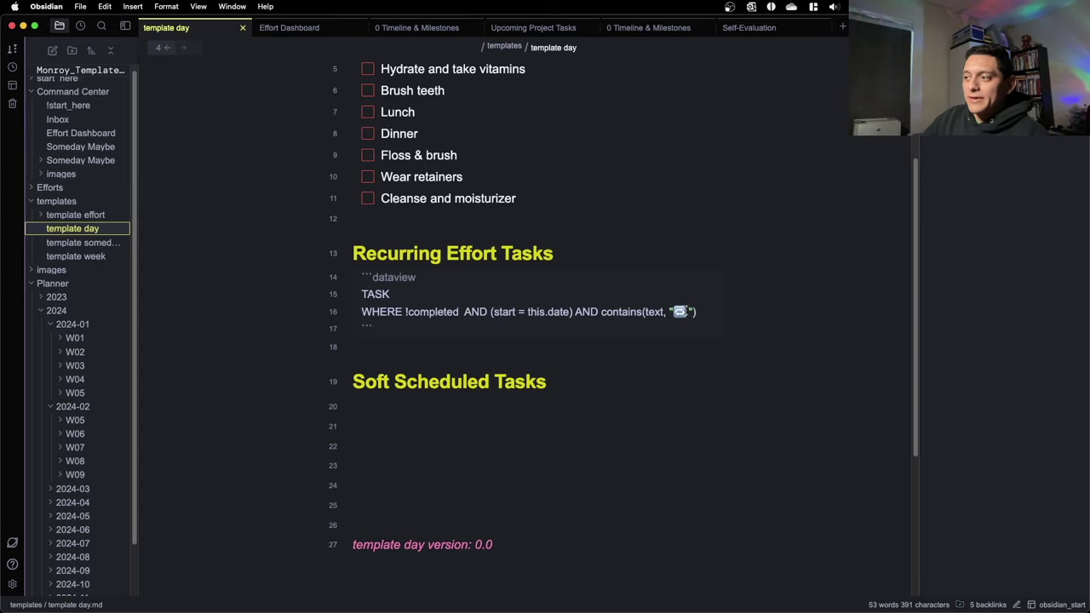
left_click(407, 351)
- Review the template day note from Daily Tasks down to the Soft Scheduled Tasks section
scroll(406, 358, "up", 5)
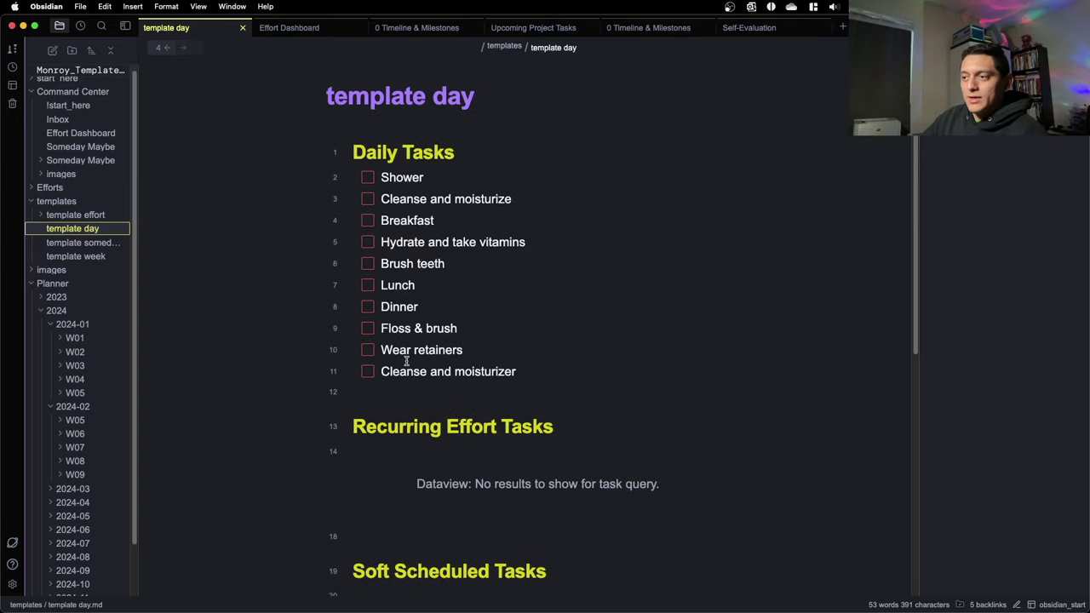
scroll(407, 361, "down", 4)
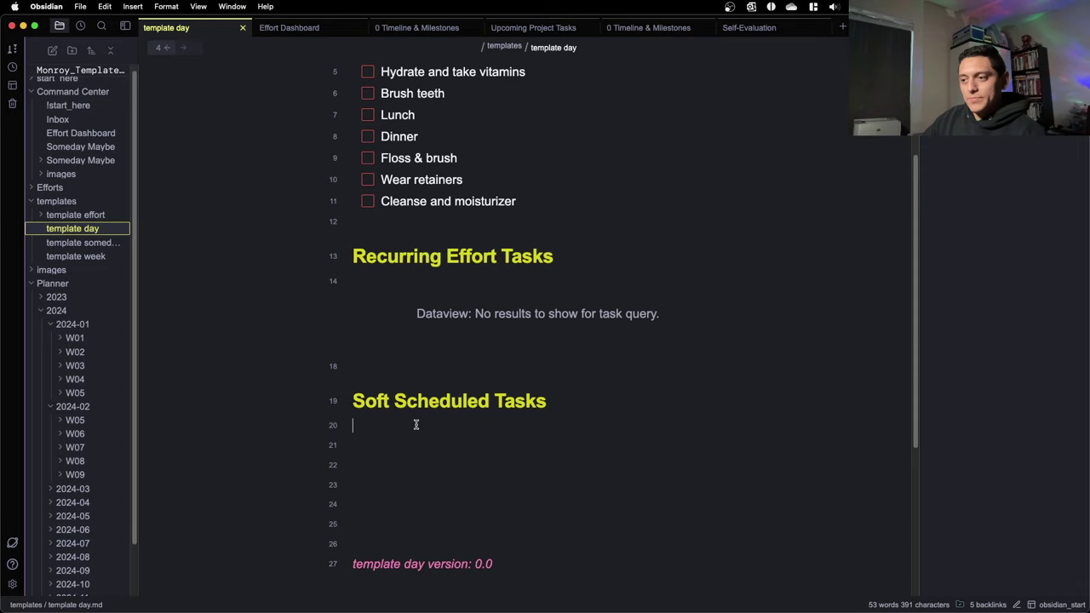
left_click(411, 364)
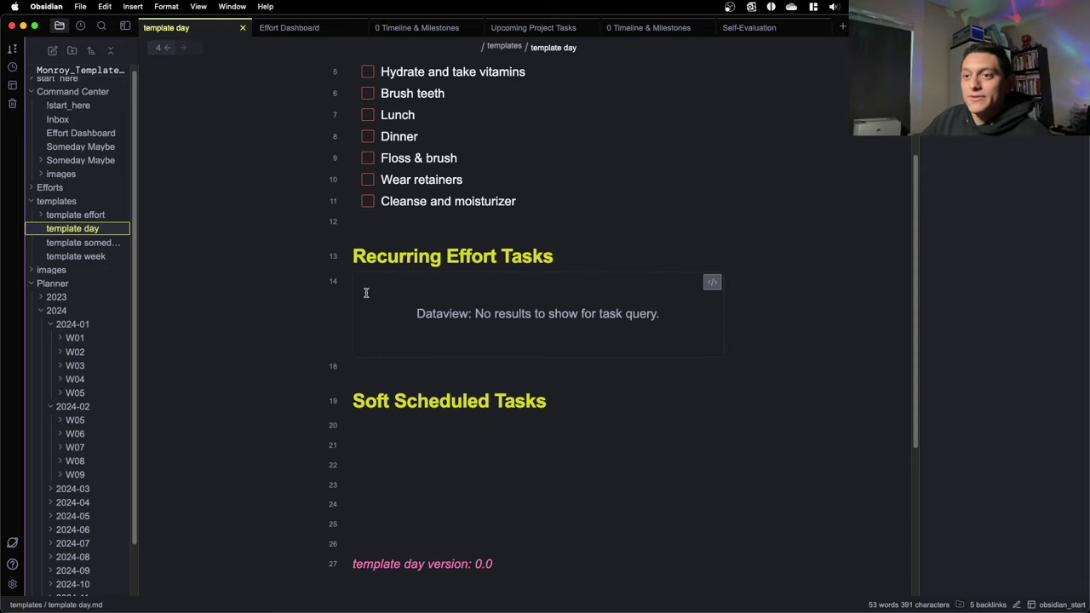
- Open the 1 Action Plan note from template effort's 2_plan_strategy folder in the third open note's place
left_click(433, 28)
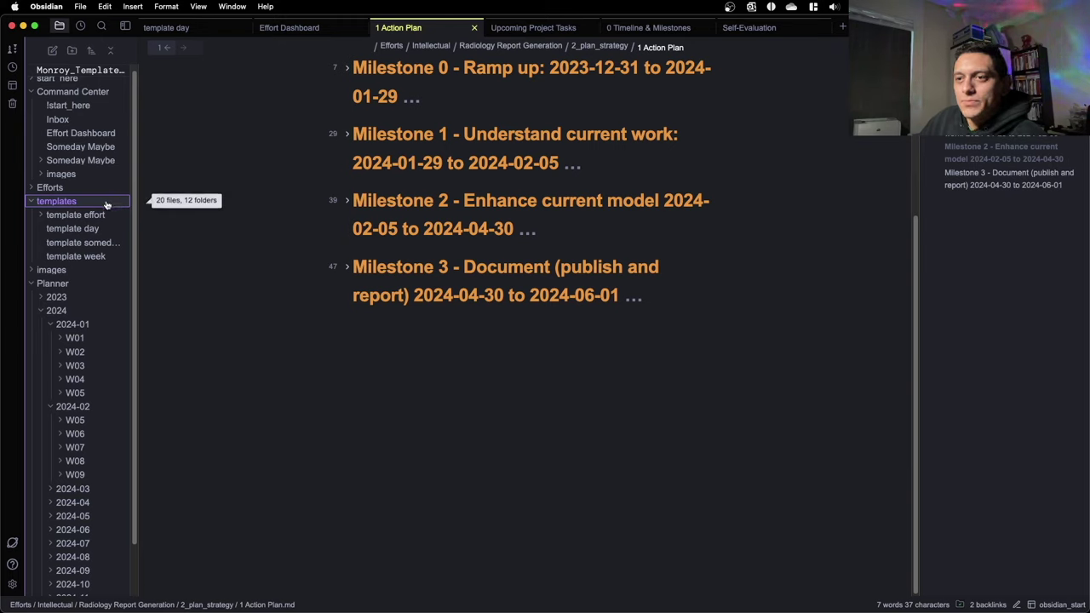
left_click(104, 215)
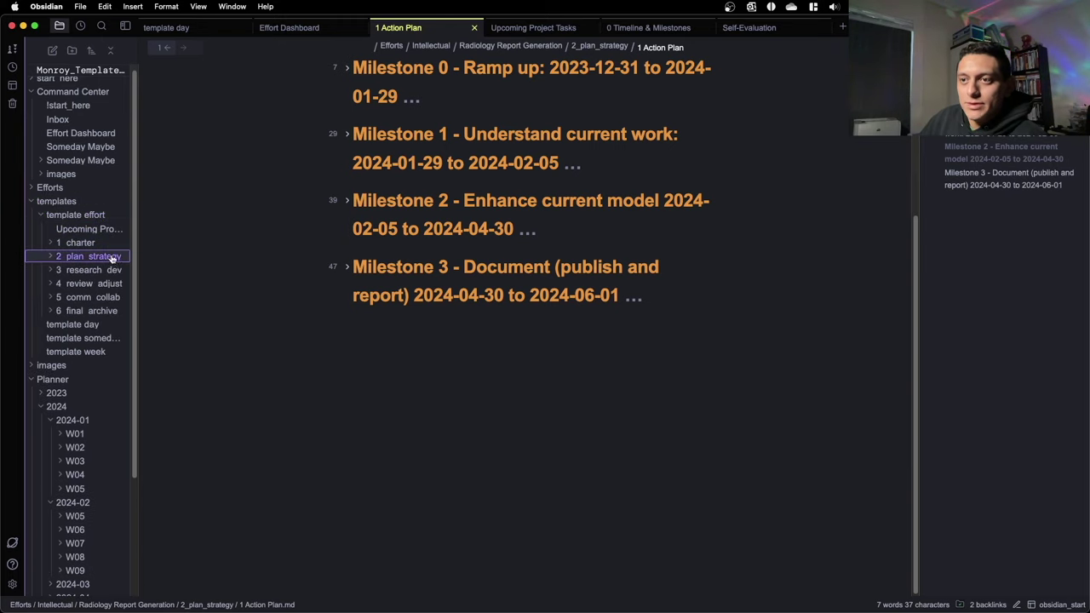
left_click(101, 257)
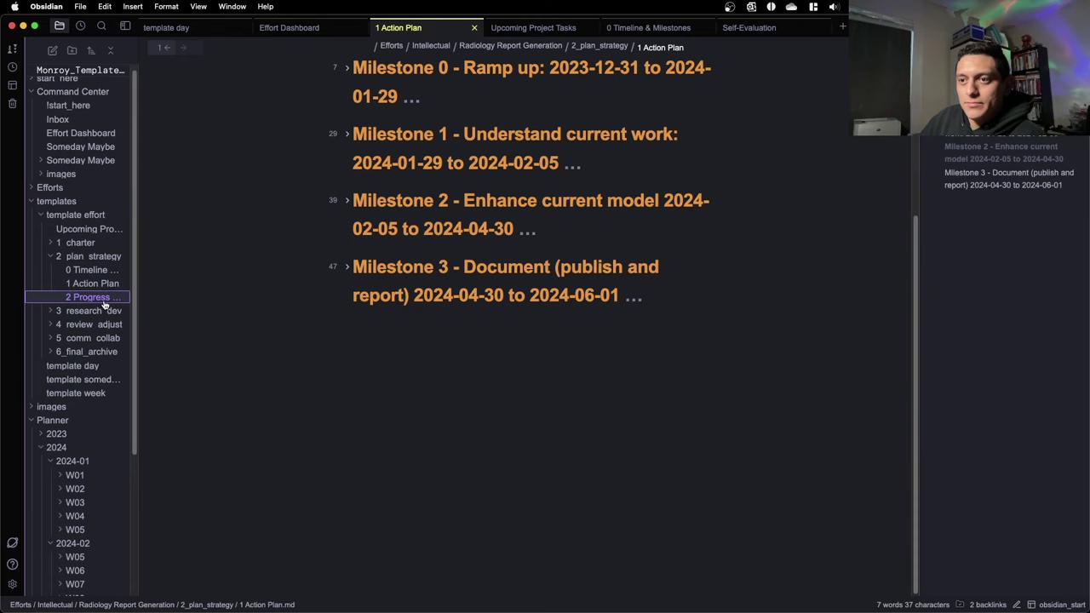
left_click(92, 284)
- Look through the 1 Action Plan template and highlight the content of its Recurring Tasks section
scroll(333, 303, "down", 5)
scroll(333, 303, "up", 3)
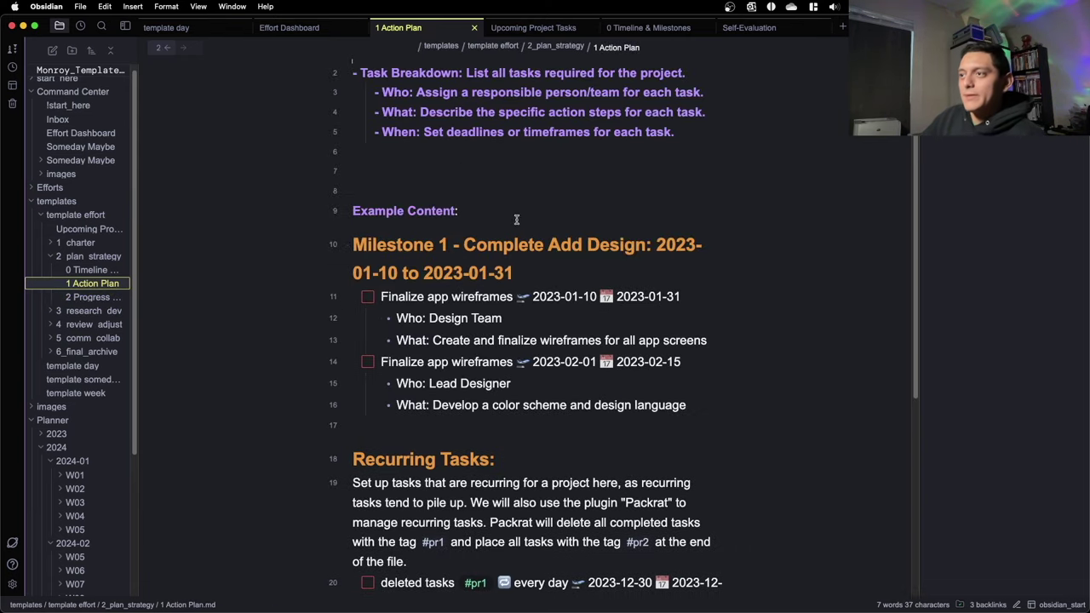
scroll(530, 154, "up", 2)
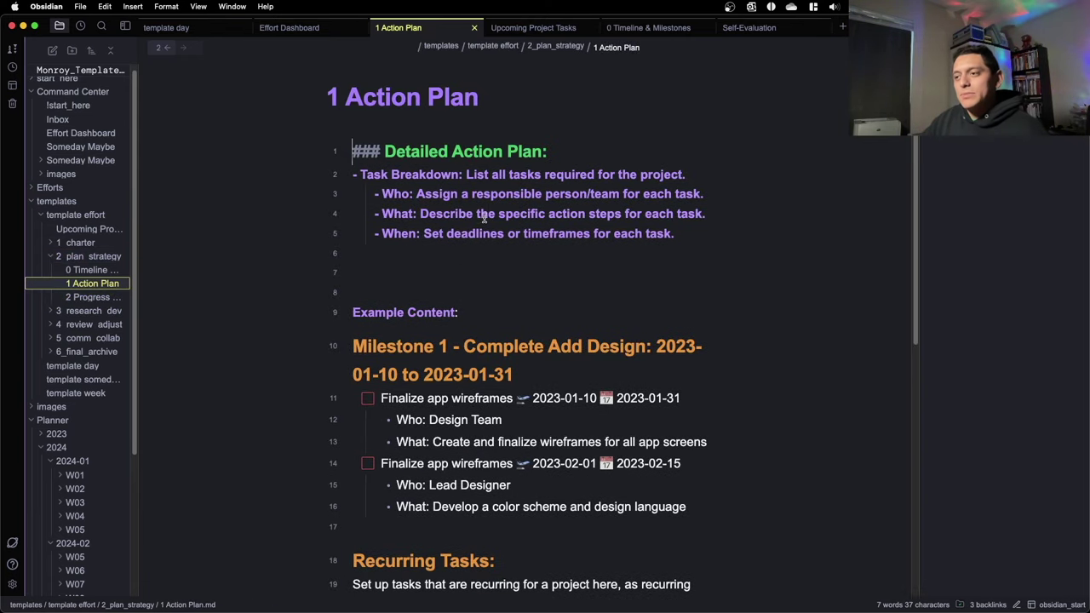
scroll(477, 256, "down", 5)
left_click_drag(364, 263, 477, 456)
left_click(491, 474)
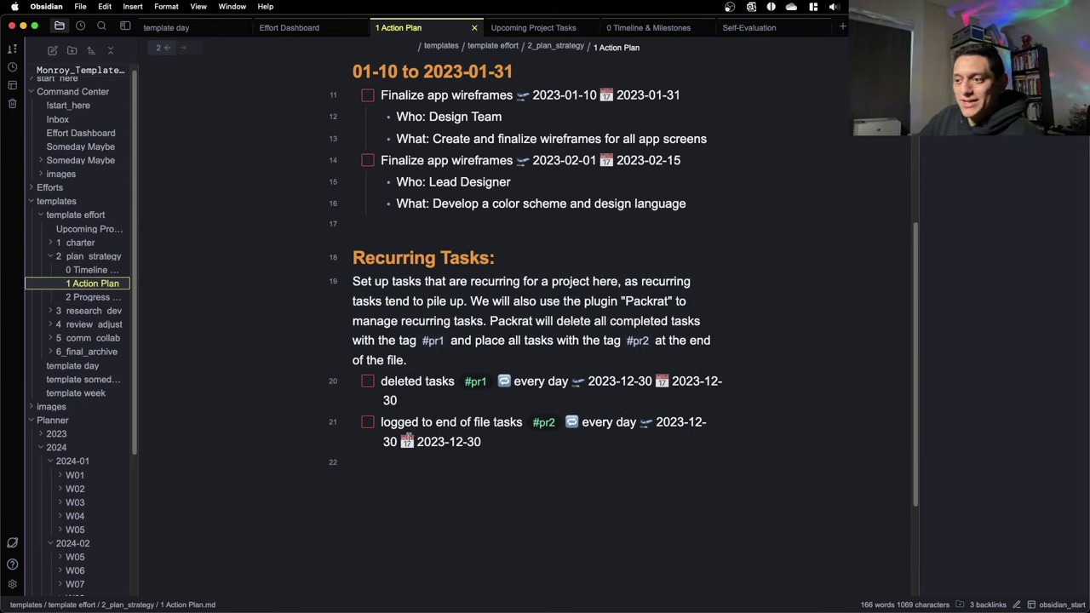
- Complete the daily recurring "deleted tasks" #pr1 item eight times, until the open occurrence is dated 2024-01-07, and view the resulting list
left_click(368, 381)
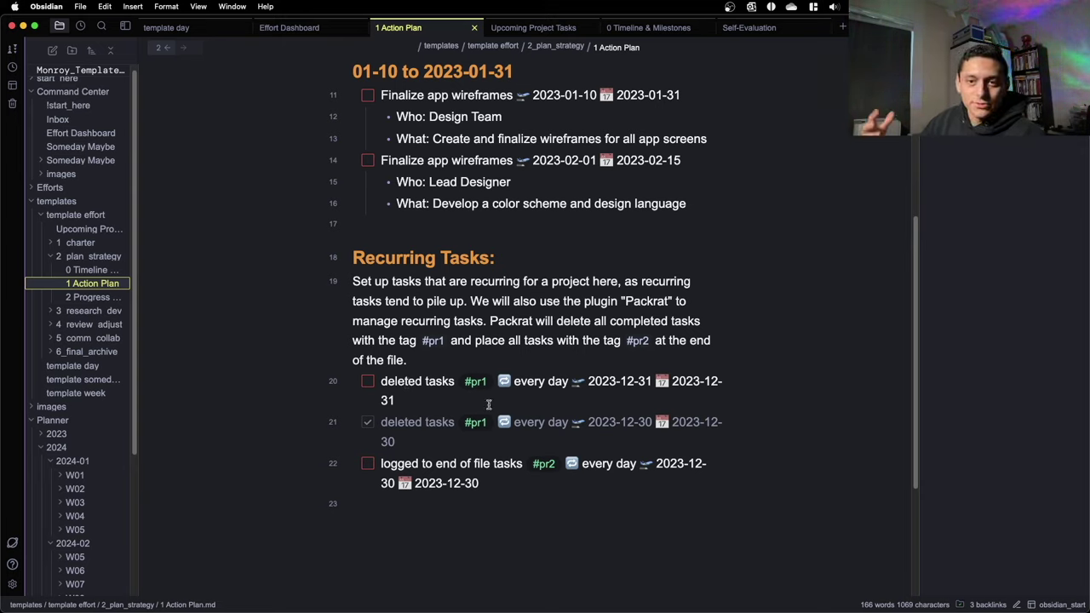
left_click_drag(489, 404, 388, 390)
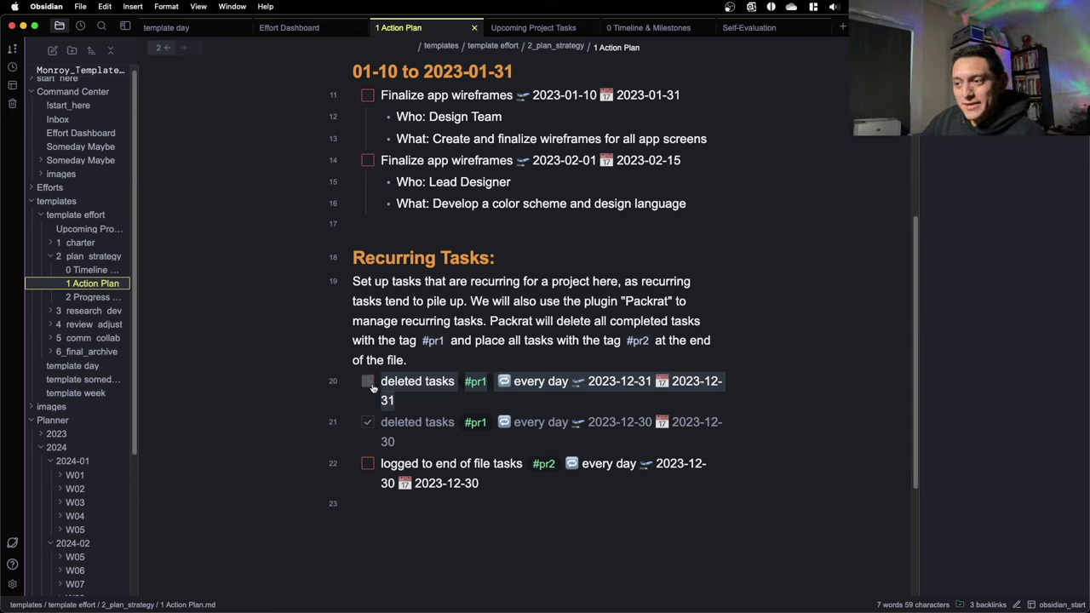
left_click(368, 384)
left_click(369, 384)
left_click(368, 383)
left_click(368, 383)
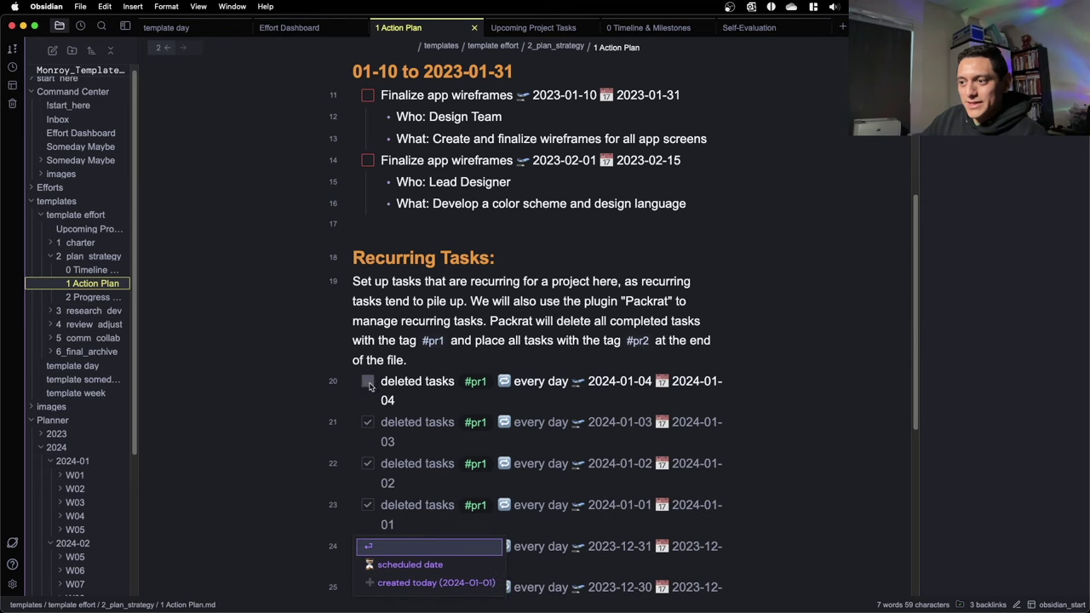
left_click(368, 383)
left_click(368, 383)
left_click(368, 383)
scroll(375, 383, "down", 5)
left_click(594, 513)
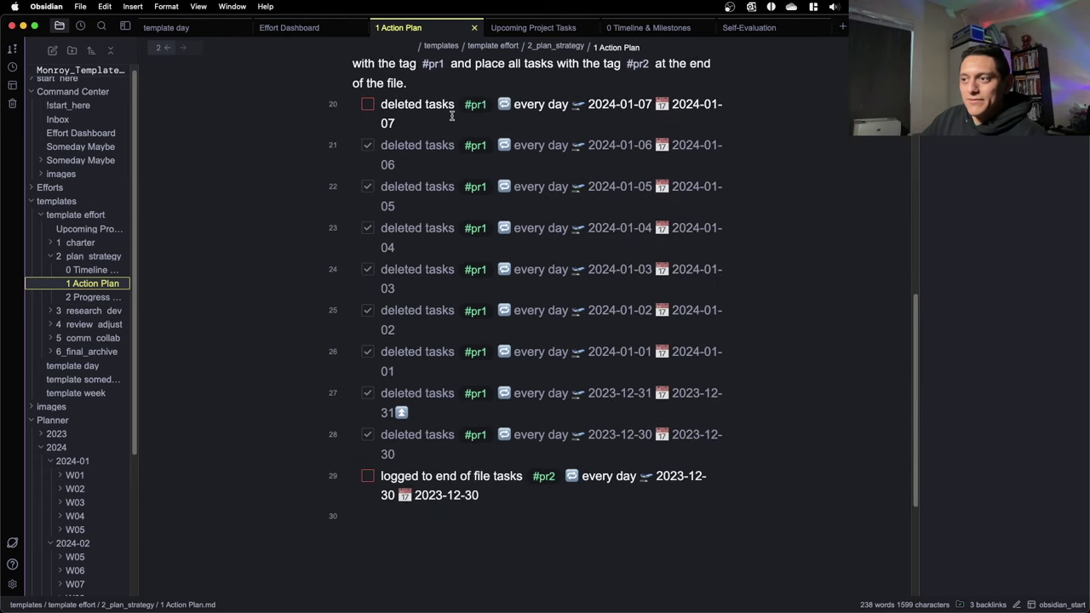
- Look through the 1 Action Plan template from its Detailed Action Plan section down to the Recurring Tasks list
scroll(445, 440, "up", 5)
scroll(443, 440, "up", 5)
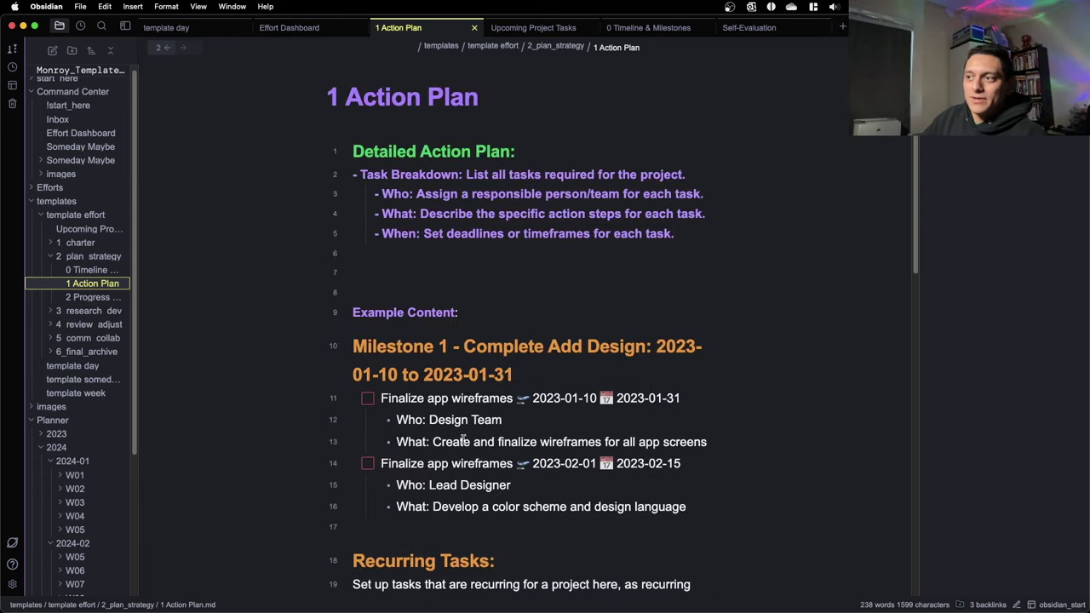
scroll(430, 511, "down", 5)
scroll(440, 471, "up", 5)
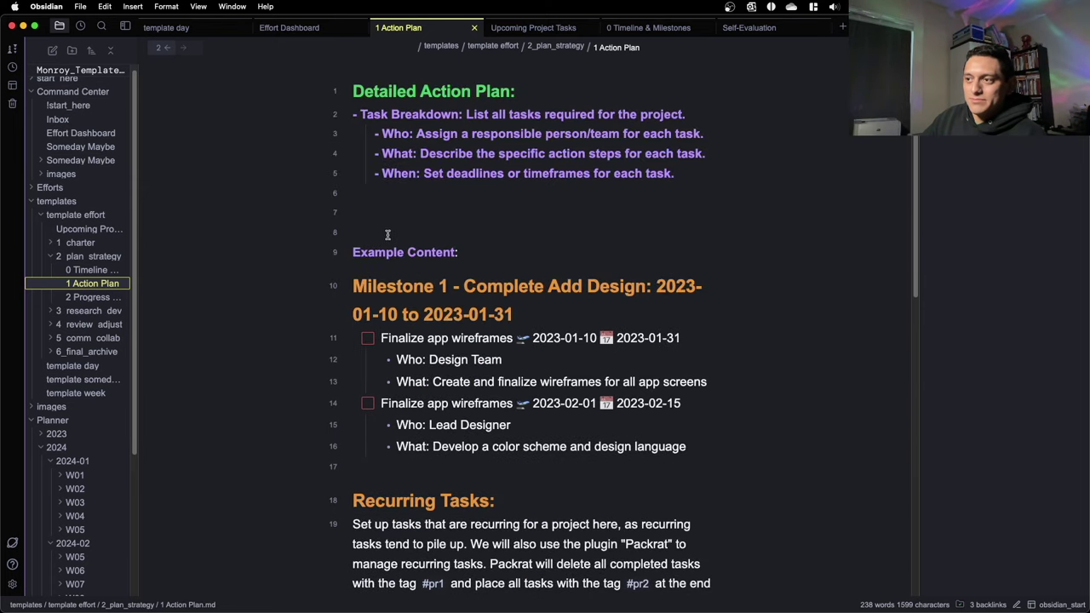
scroll(416, 232, "down", 8)
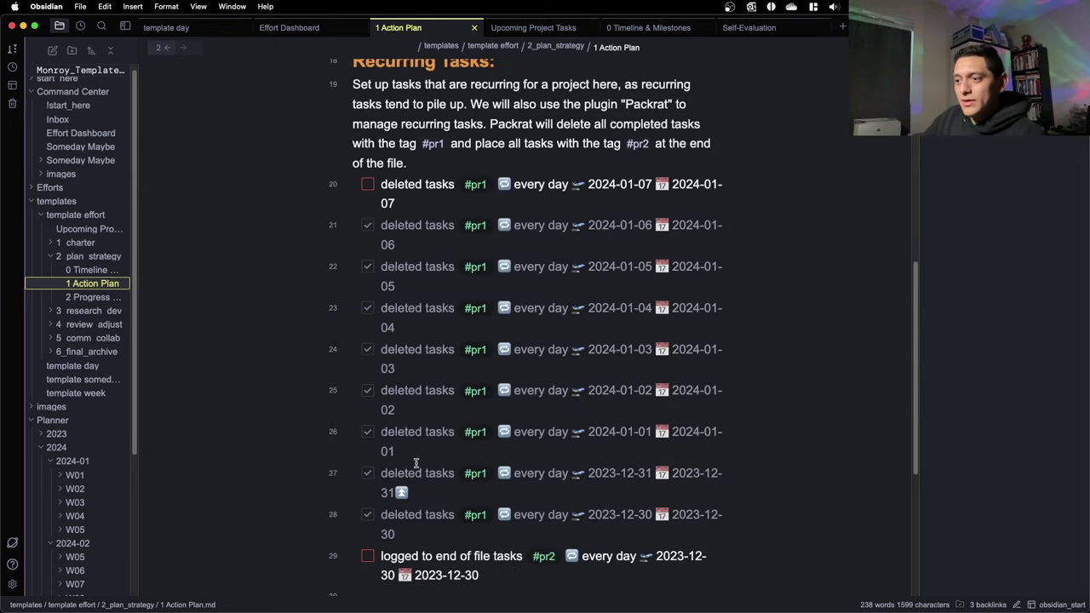
scroll(409, 460, "down", 1)
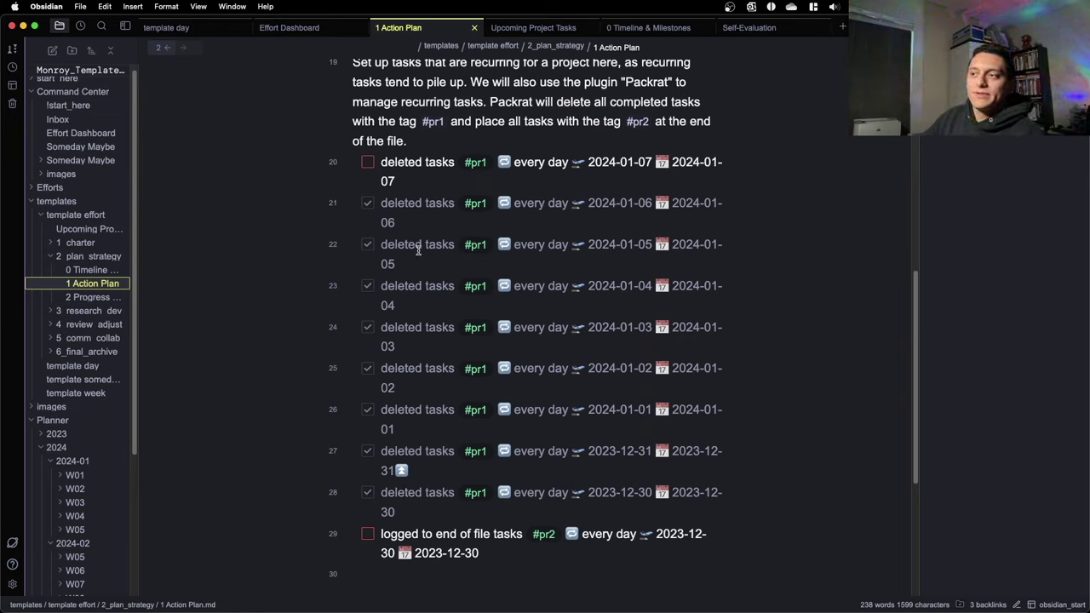
- Highlight the recurrence symbol of the open "deleted tasks" item dated 2024-01-07 and view the Packrat explanation above it
left_click(414, 180)
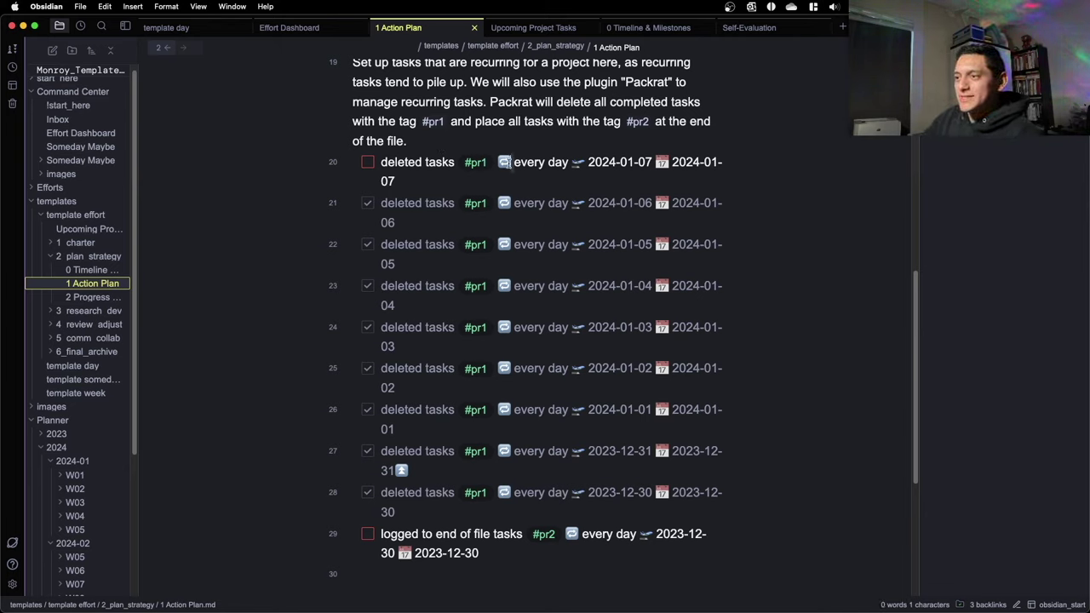
left_click_drag(516, 166, 500, 162)
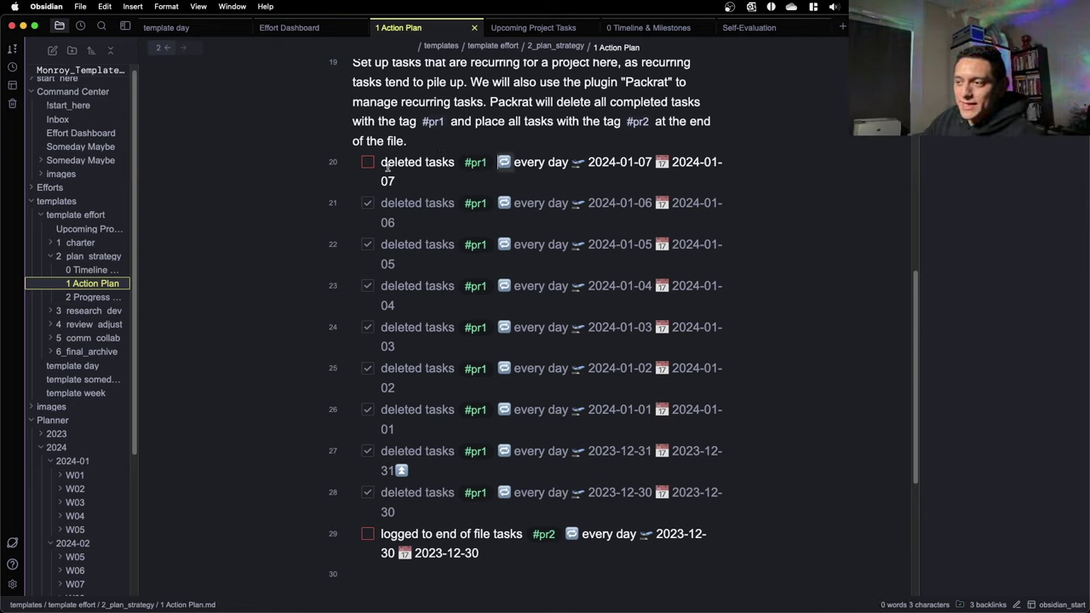
left_click(422, 183)
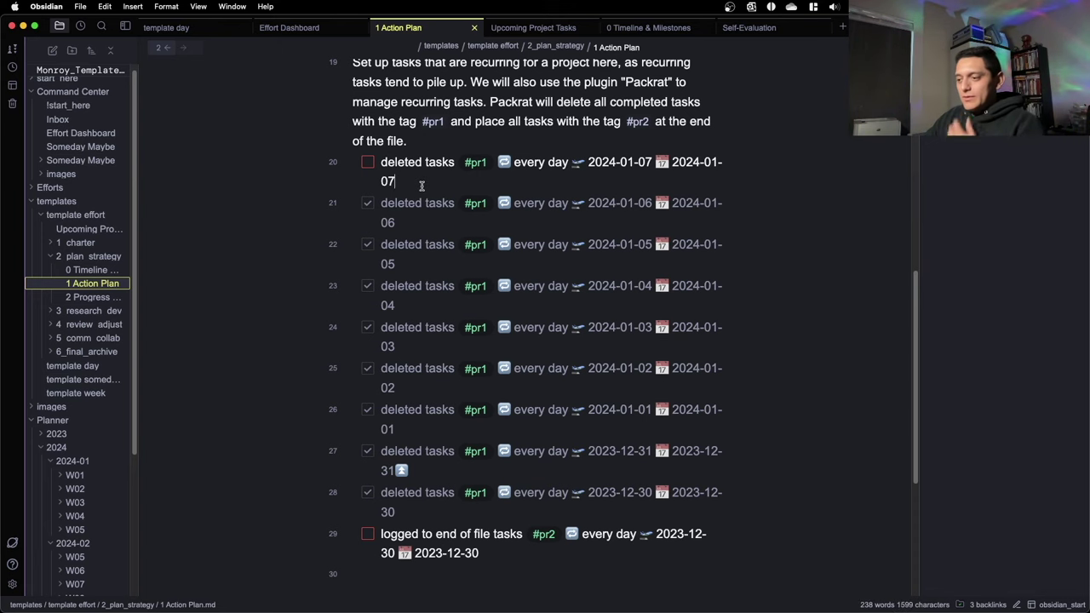
scroll(422, 186, "down", 1)
scroll(423, 192, "up", 5)
scroll(426, 196, "down", 3)
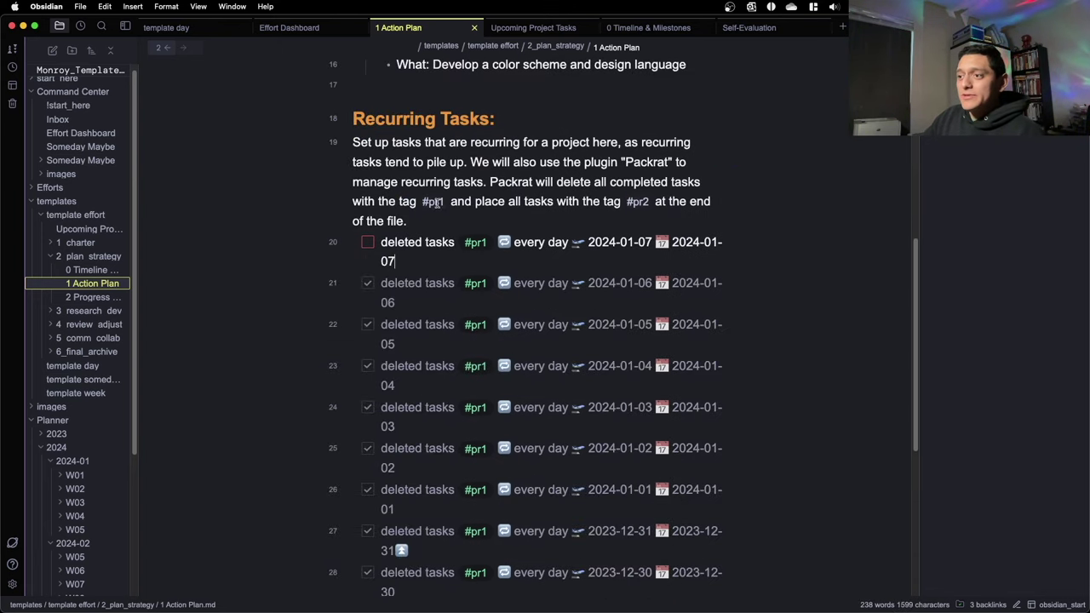
- Highlight the completed "deleted tasks" #pr1 entries from 2023-12-30 to 2024-01-06, then clear the selection
scroll(435, 209, "down", 3)
left_click_drag(417, 322, 376, 221)
scroll(376, 221, "up", 2)
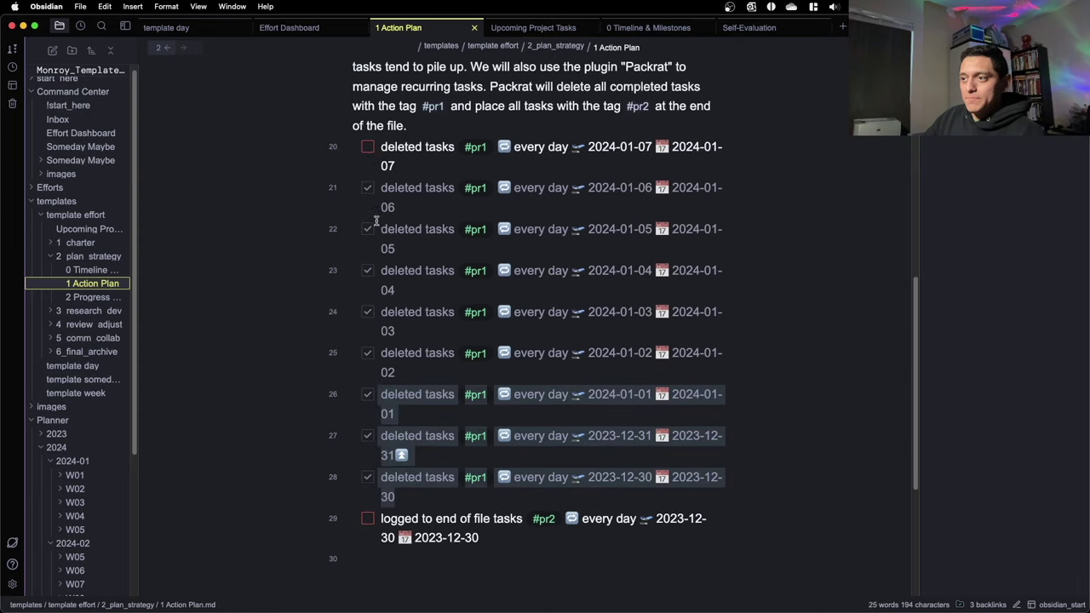
scroll(375, 221, "up", 2)
left_click(421, 238, "shift")
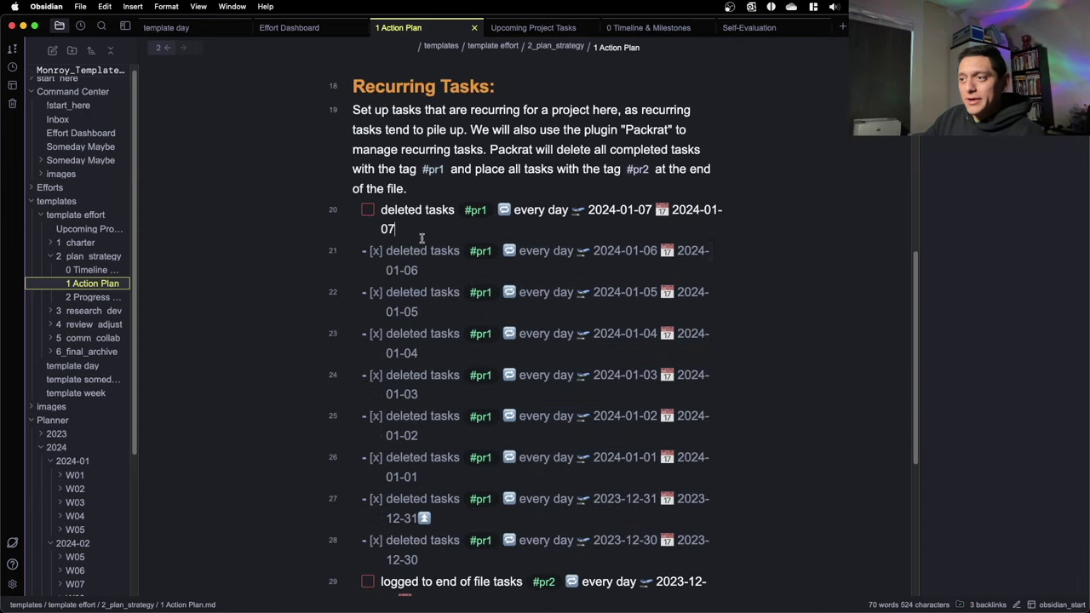
left_click(422, 242)
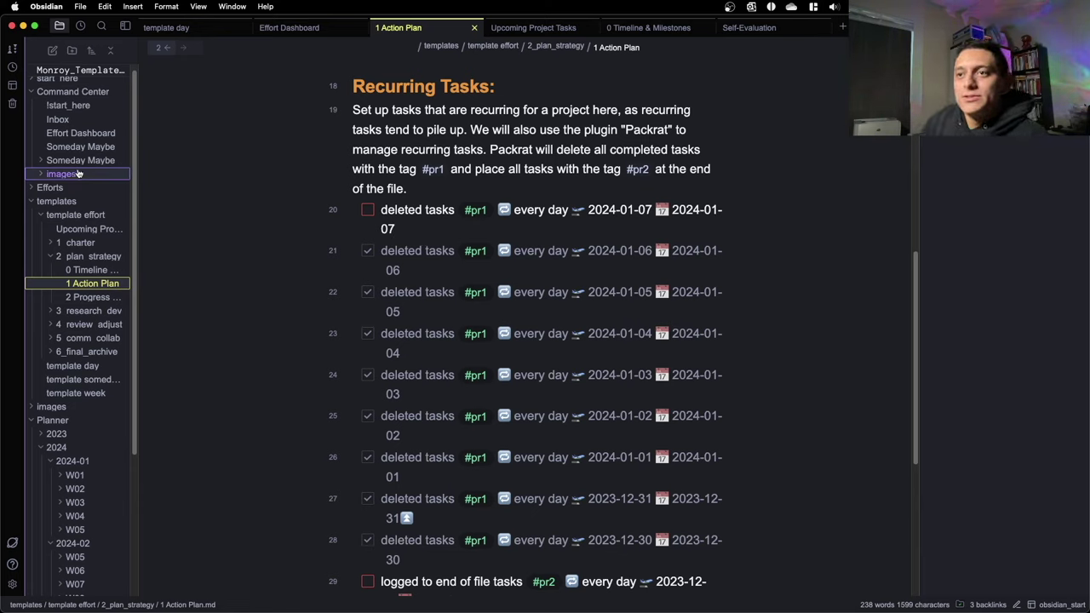
- Expand the start here folder and its Community Plugins subfolder and look through the plugin notes
scroll(77, 128, "up", 1)
left_click(58, 84)
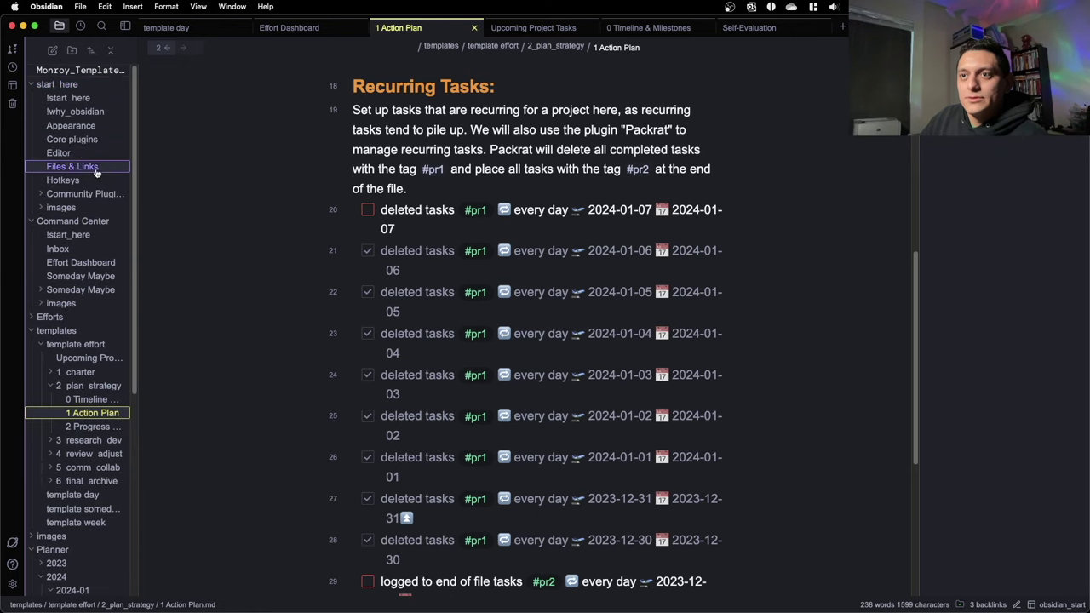
left_click(88, 196)
scroll(94, 327, "down", 1)
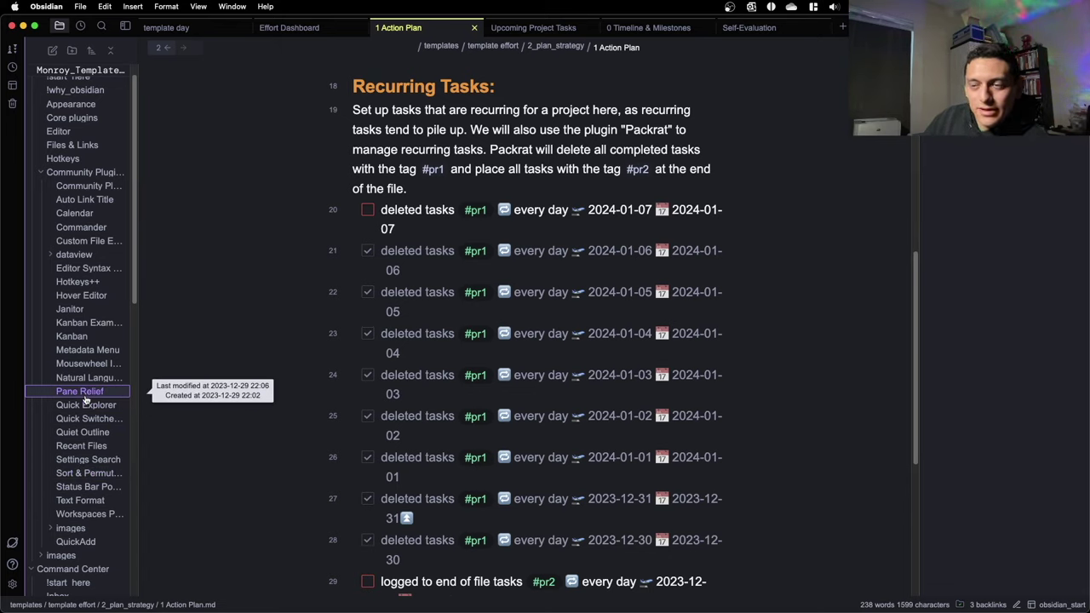
scroll(85, 400, "down", 1)
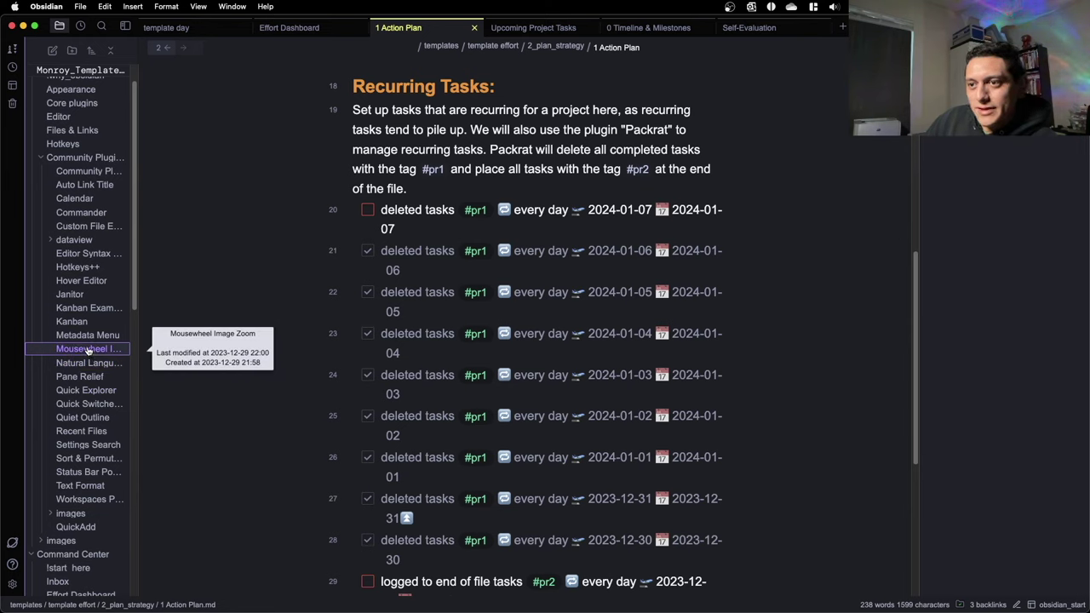
scroll(87, 350, "down", 2)
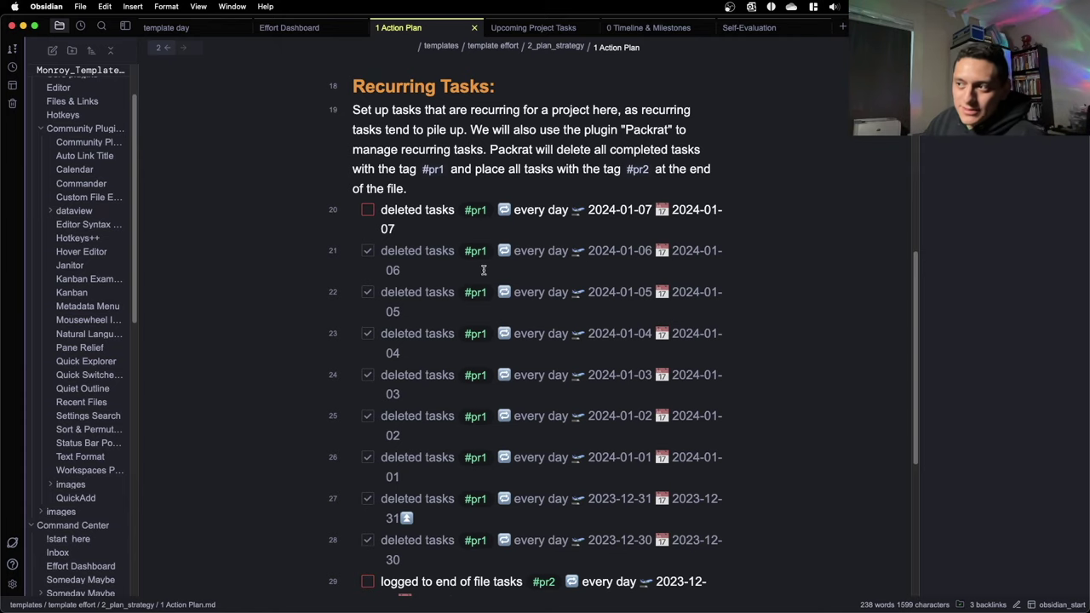
- Highlight the completed "deleted tasks" item dated 2024-01-06 and view the list down to the end of the file
triple_click(340, 250)
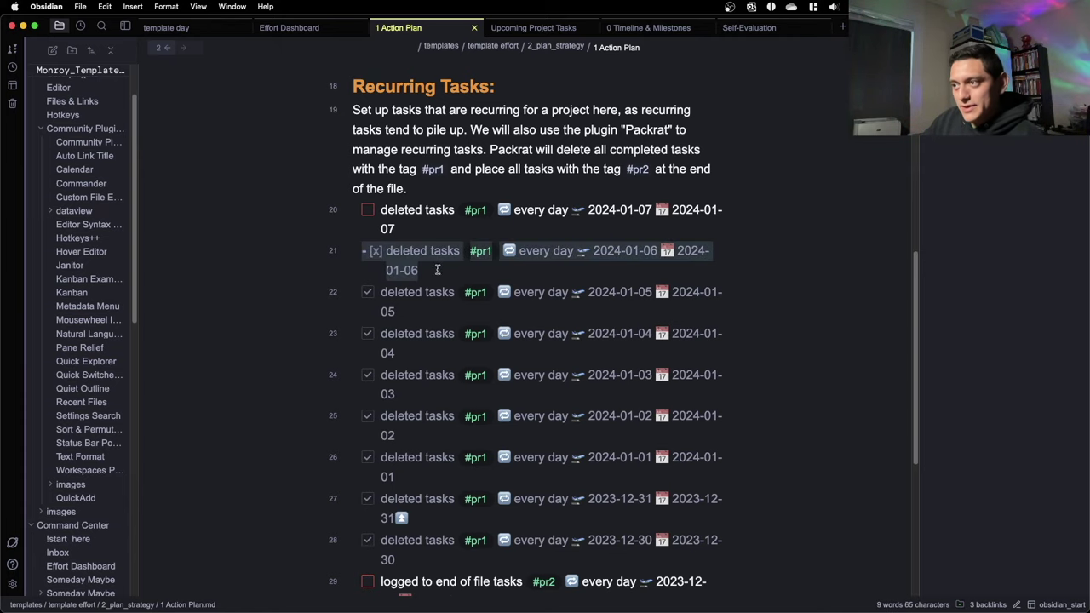
left_click(413, 266)
scroll(398, 262, "down", 5)
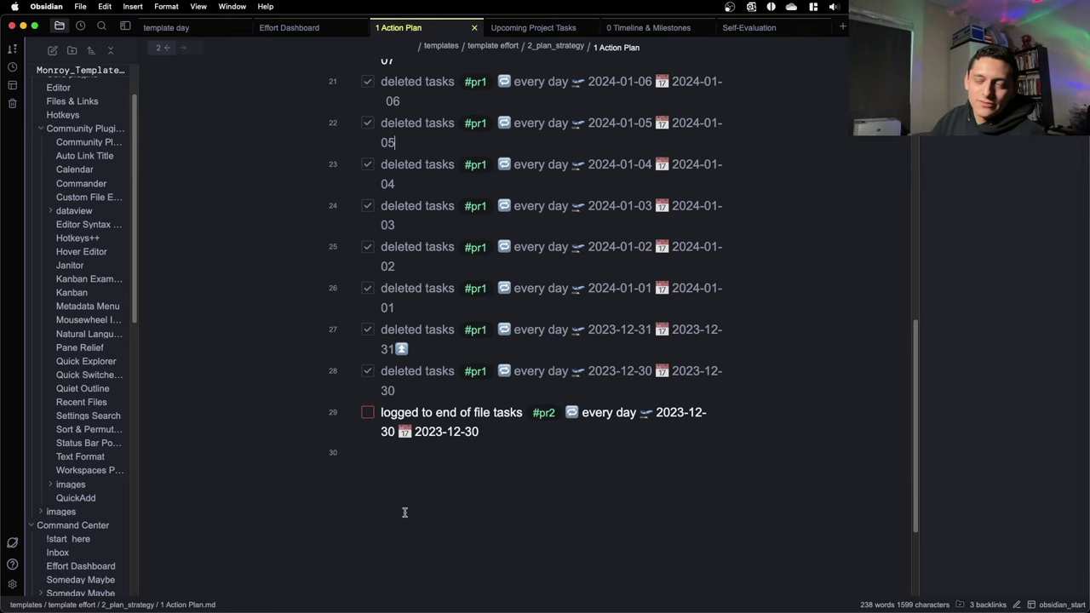
- Return the third open note to Radiology Report Generation's 0 Timeline & Milestones and bring up the Effort Dashboard
left_click(163, 47)
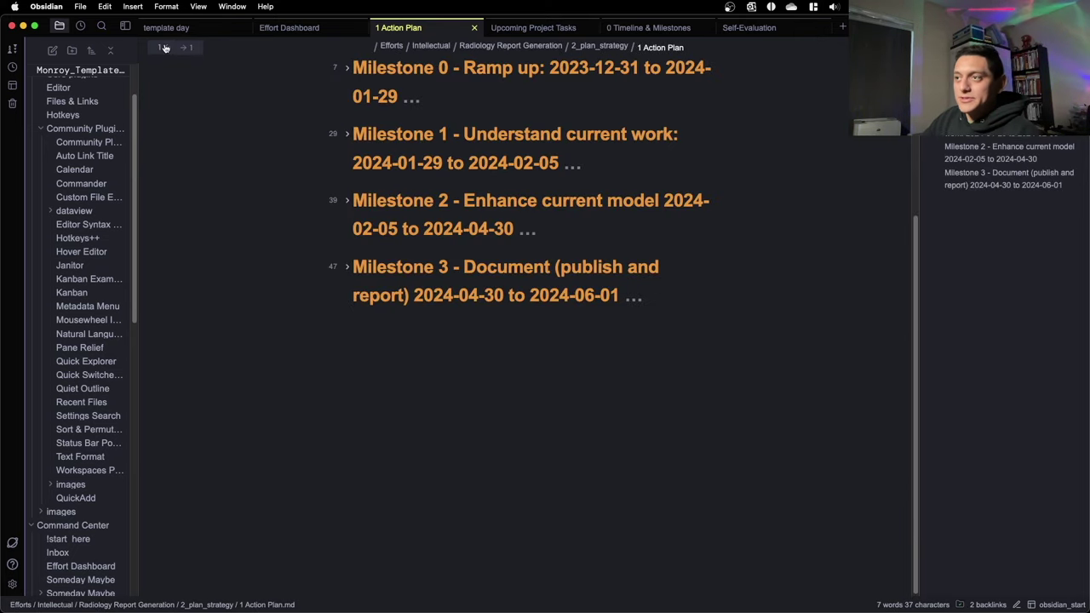
left_click(164, 48)
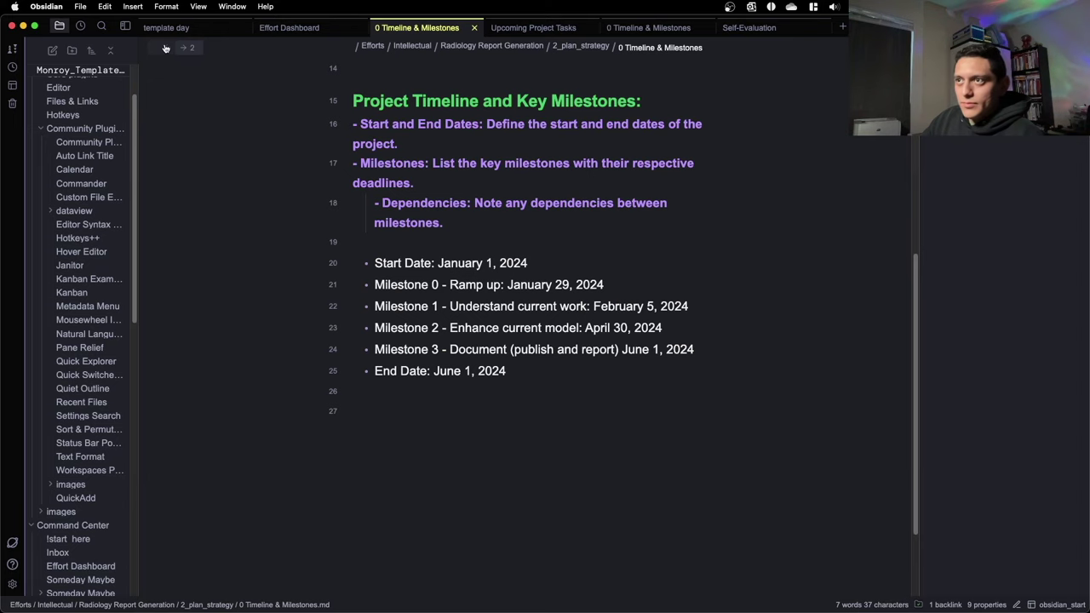
left_click(282, 27)
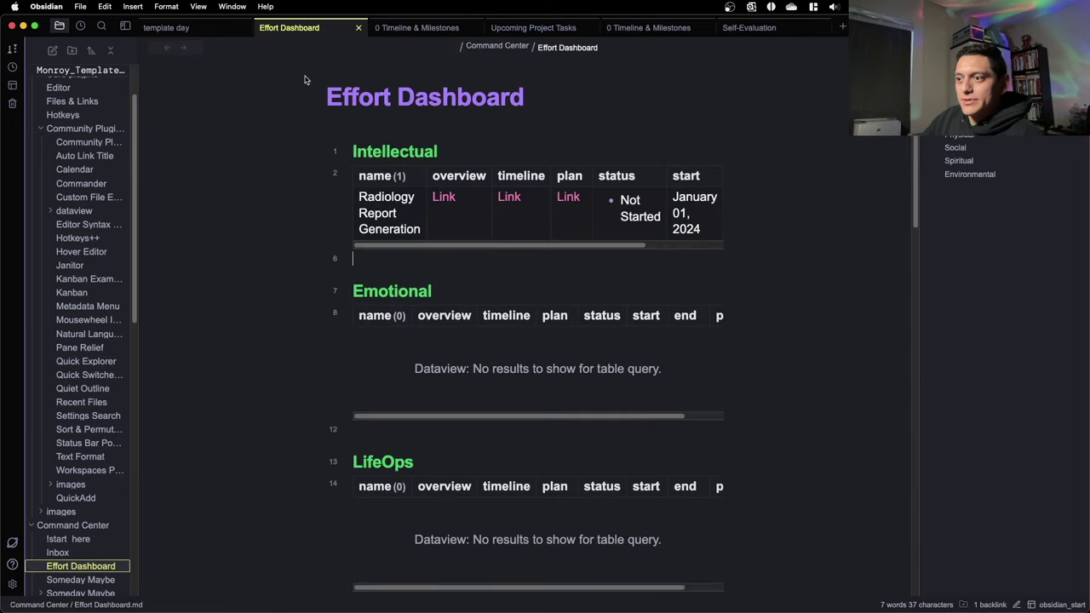
- Review the template day note's sections and highlight the empty lines under Soft Scheduled Tasks
left_click(171, 30)
scroll(377, 178, "up", 2)
scroll(392, 204, "up", 2)
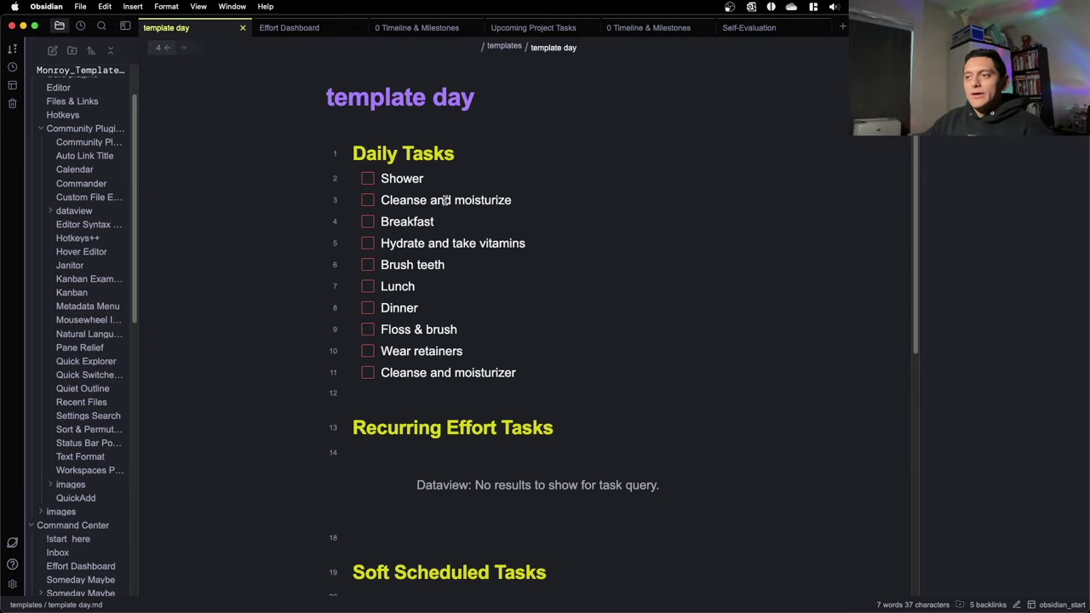
scroll(435, 164, "down", 5)
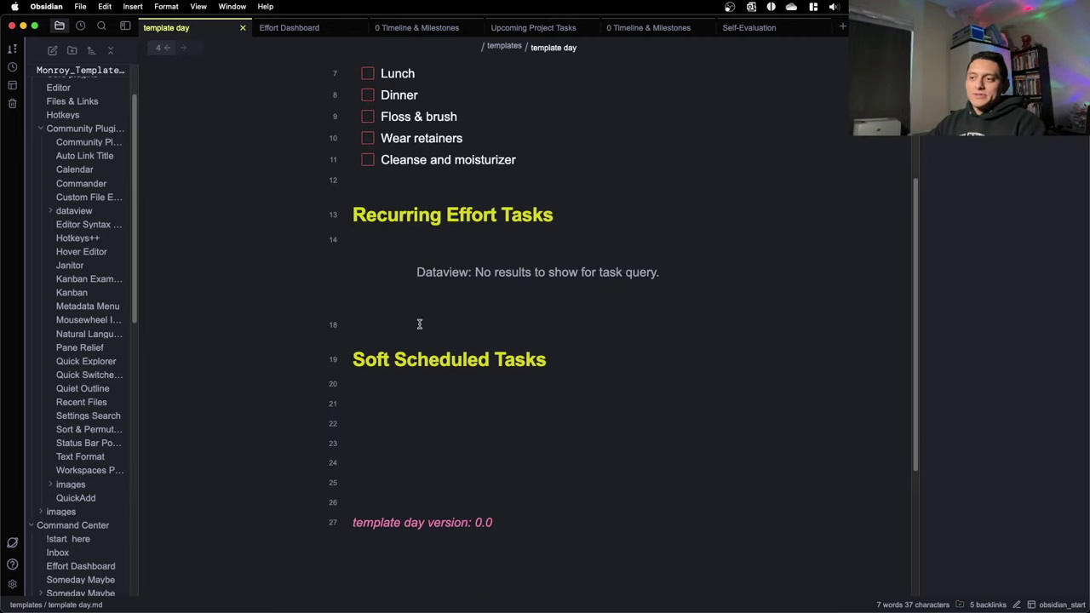
left_click(465, 376)
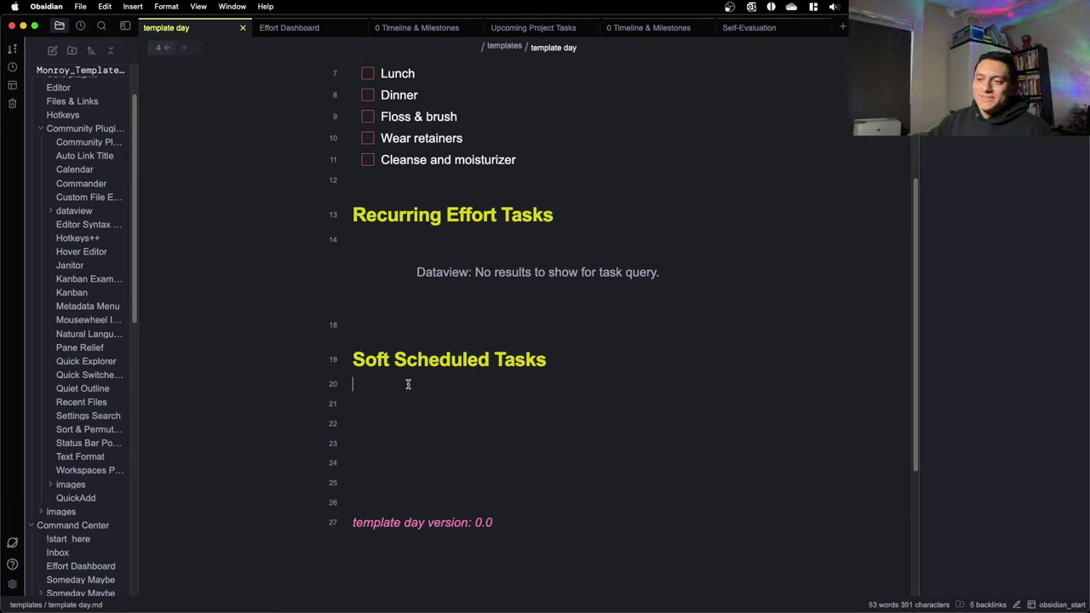
left_click_drag(408, 384, 389, 508)
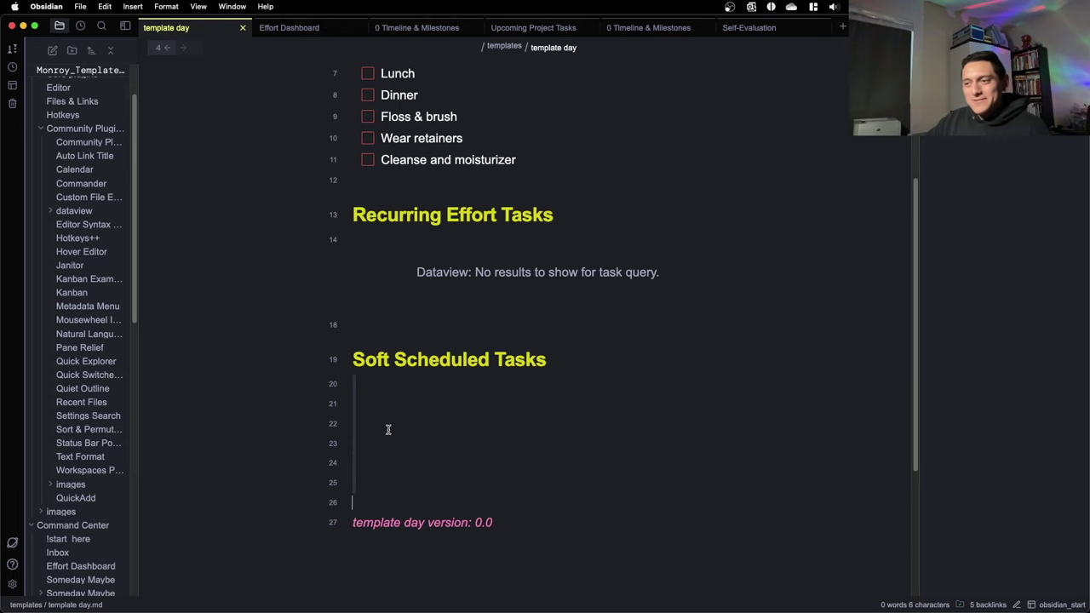
- Go back to the Command Center's !start_here note and highlight the Opt-Y hotkey in its Day-to-Day Scheduling section
left_click(164, 47)
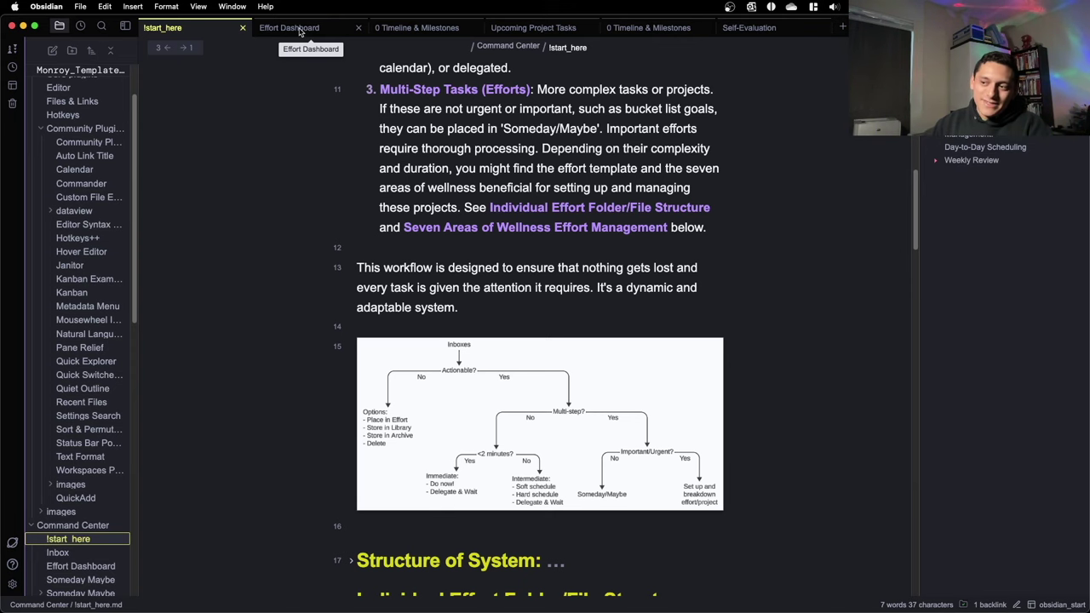
scroll(533, 201, "down", 5)
scroll(533, 201, "up", 3)
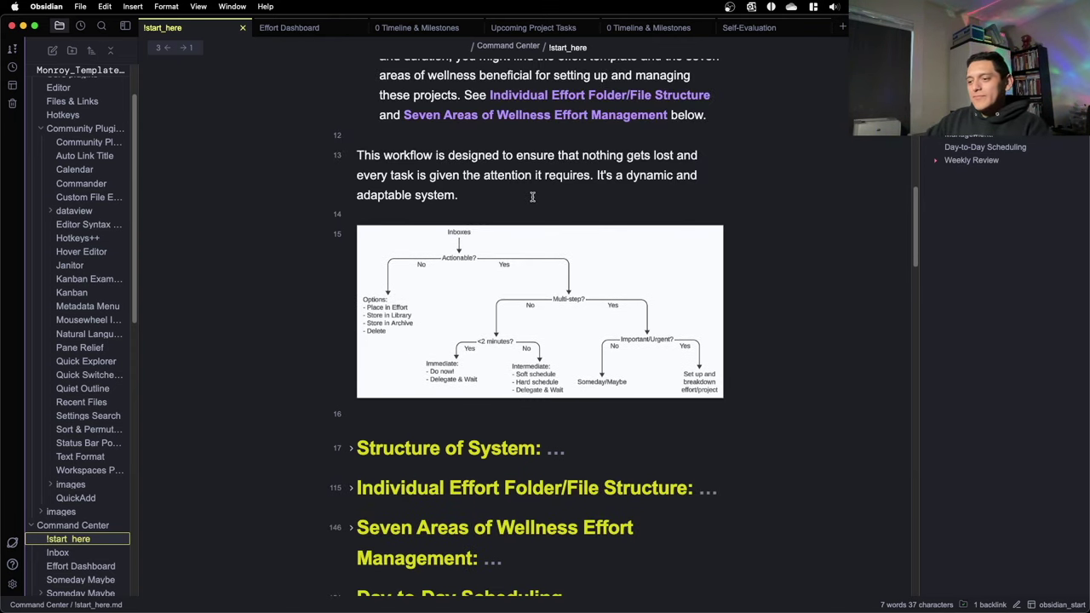
scroll(519, 213, "down", 8)
scroll(434, 337, "down", 4)
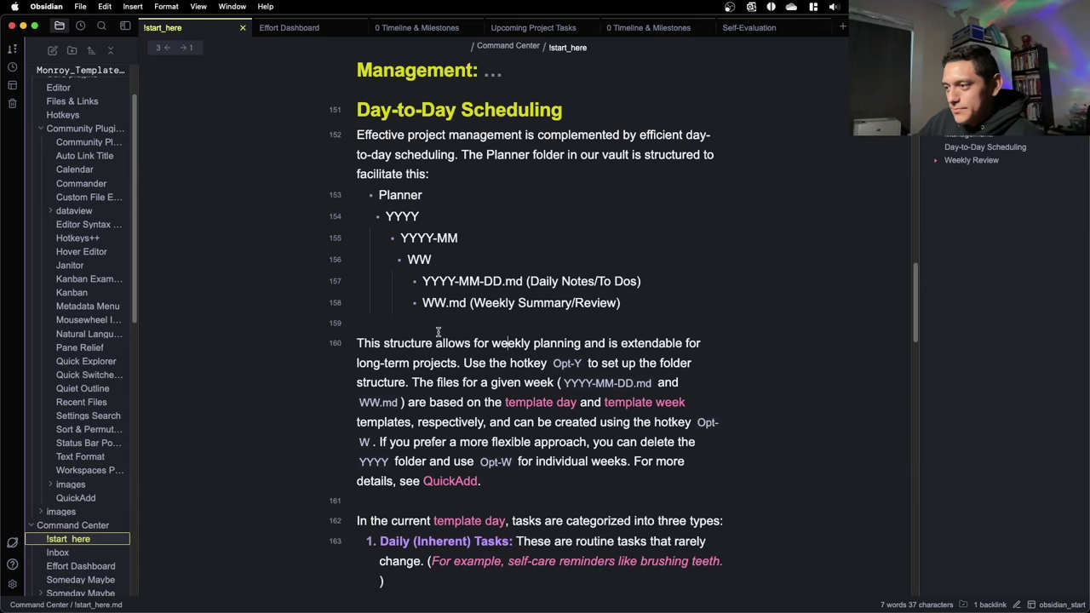
double_click(558, 349)
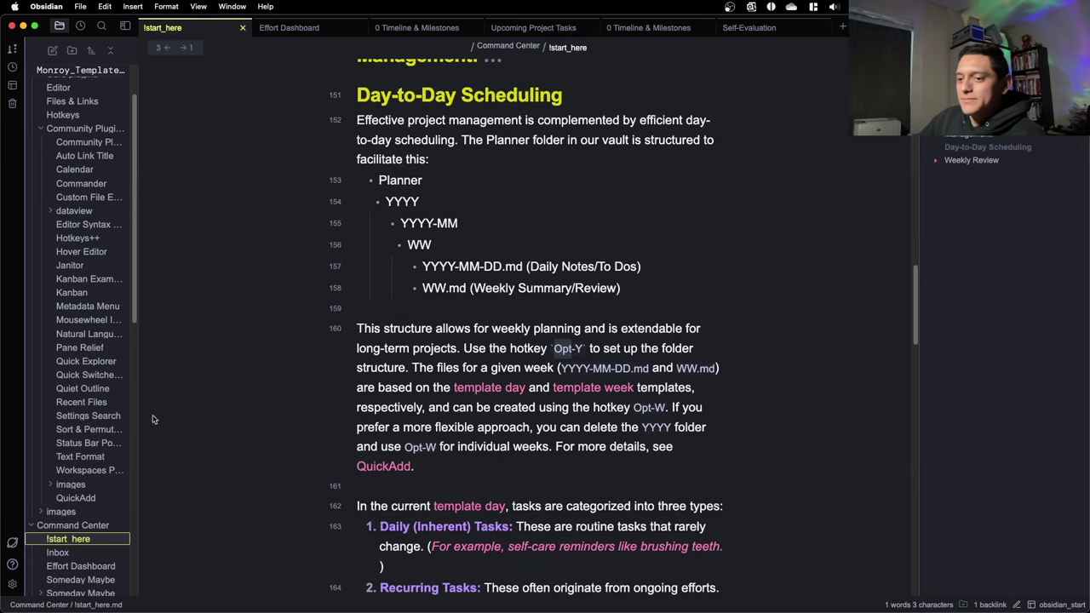
- Collapse the start here, Command Center and templates folders so the file list shows the Planner's 2024 structure
scroll(111, 434, "down", 3)
scroll(109, 435, "up", 5)
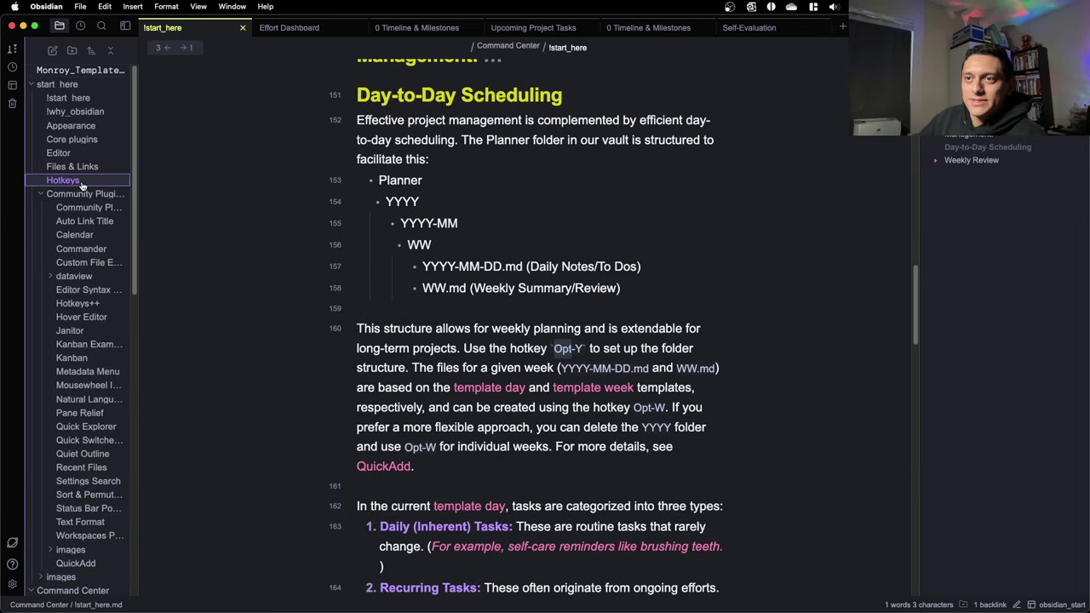
left_click(63, 84)
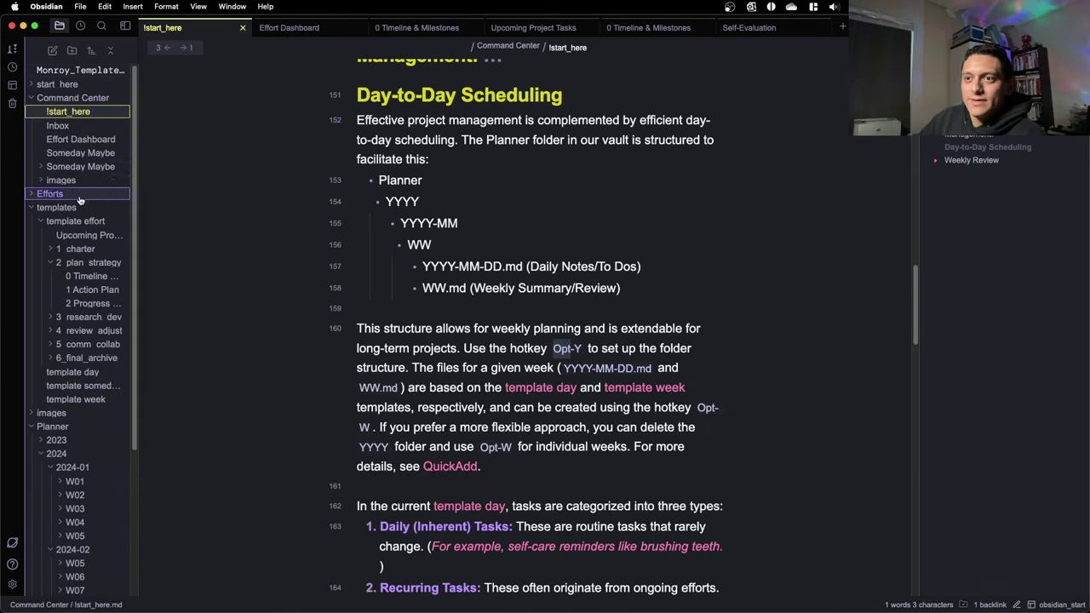
left_click(70, 98)
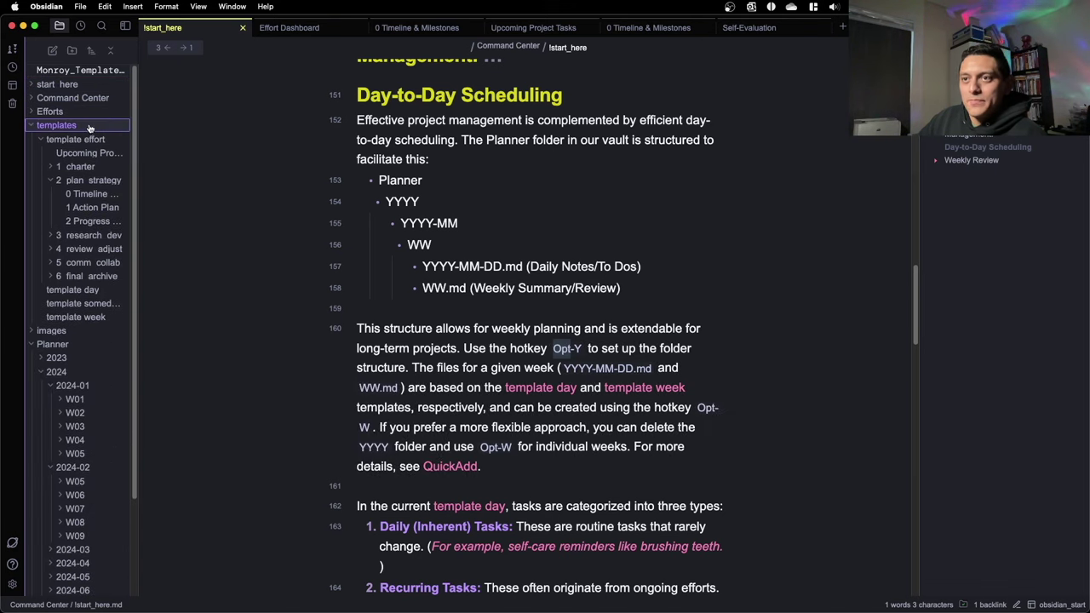
left_click(89, 127)
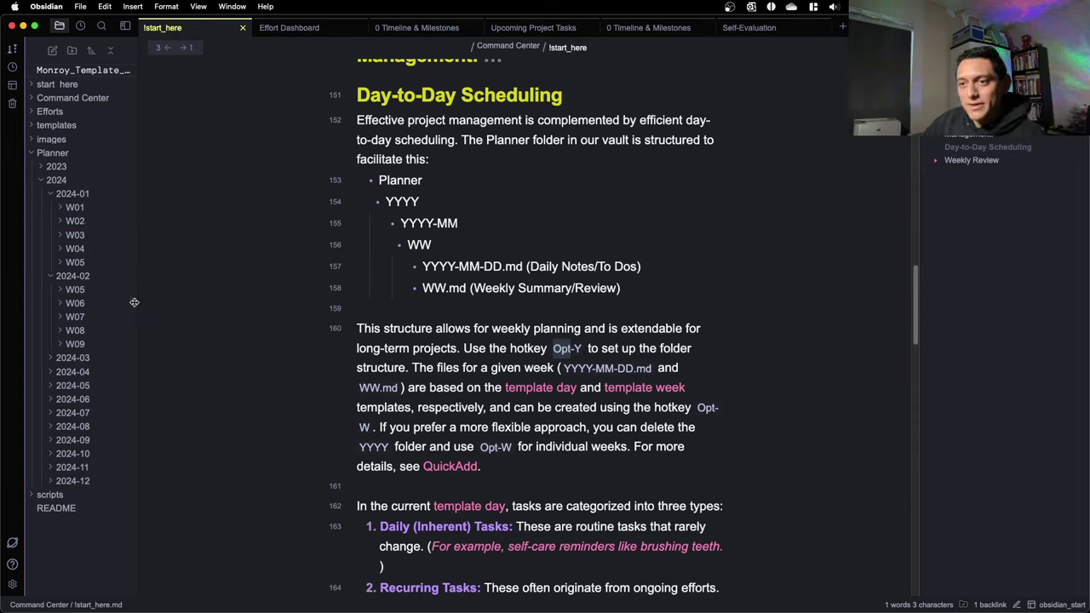
- Highlight the YYYY and YYYY-MM levels of the Planner folder structure in the Day-to-Day Scheduling section
left_click(562, 348)
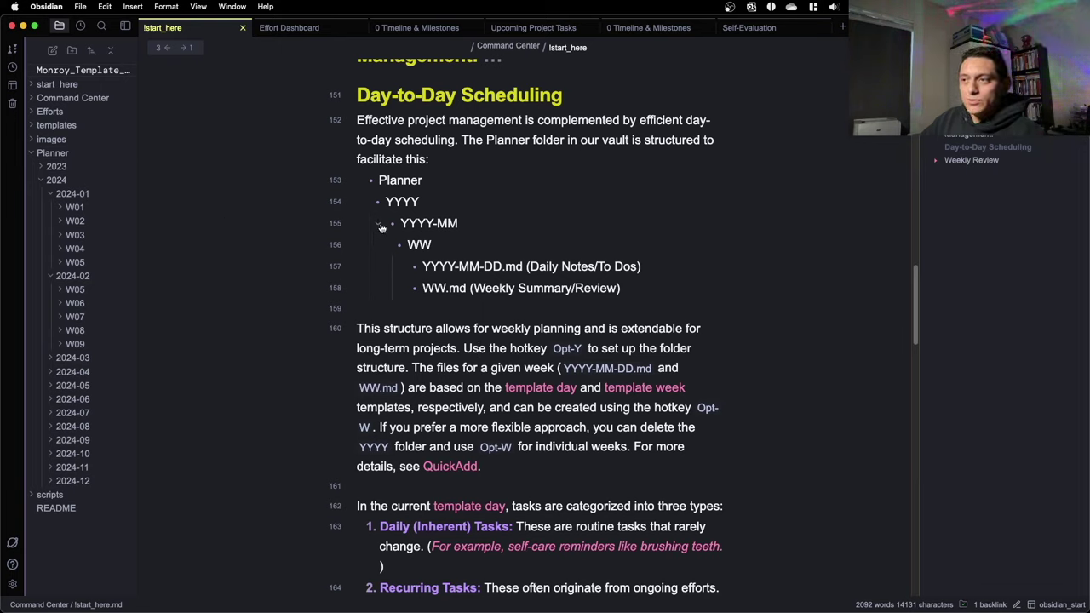
left_click_drag(469, 224, 376, 204)
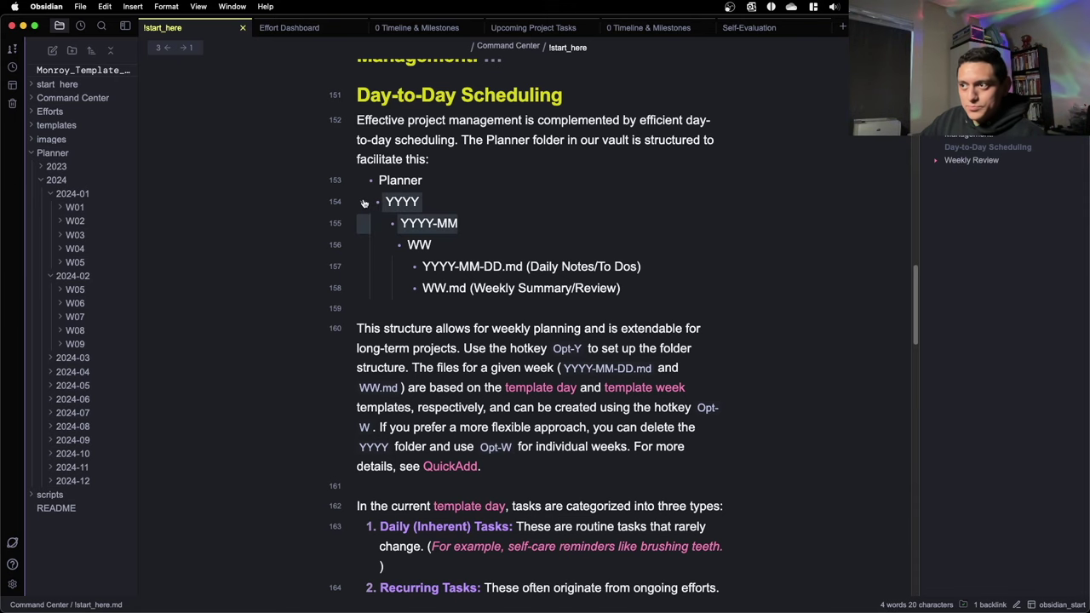
left_click(364, 202)
left_click(364, 202)
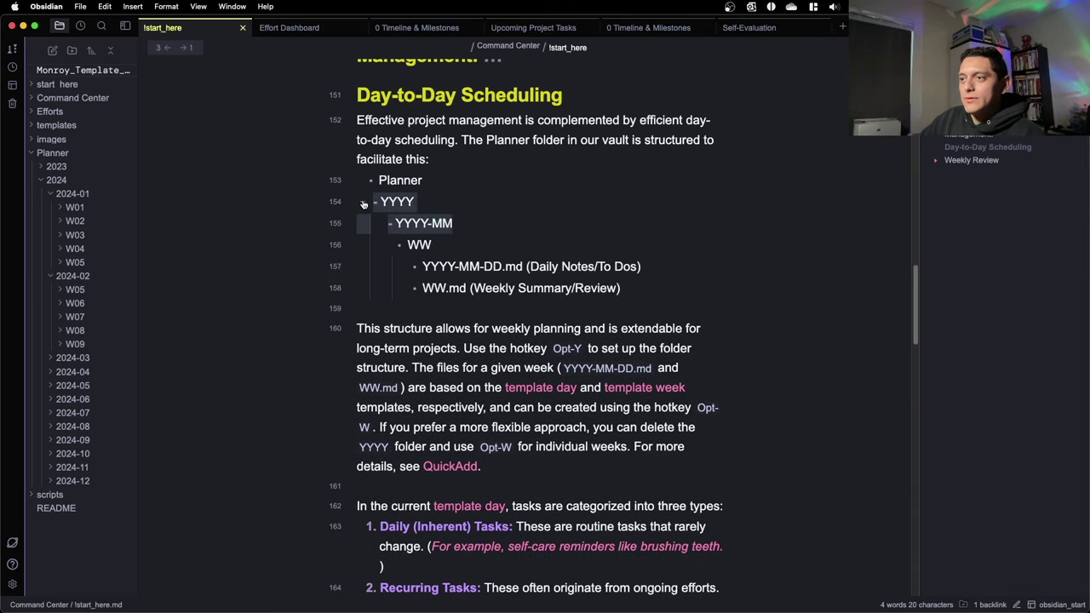
- Highlight the YYYY, YYYY-MM and WW levels of the Planner outline in the Day-to-Day Scheduling section
left_click(474, 246)
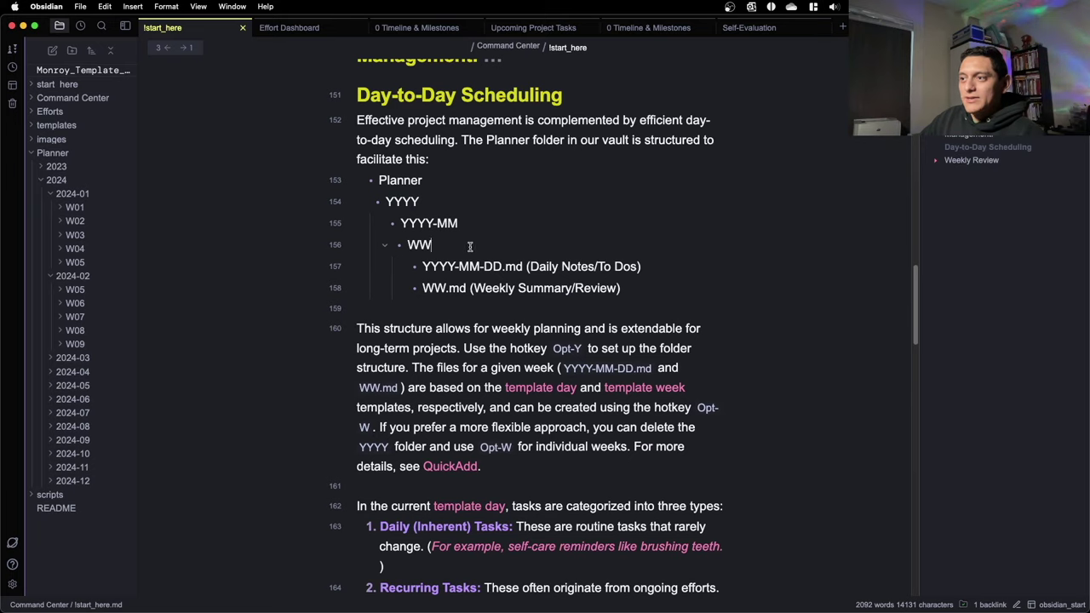
left_click_drag(470, 246, 362, 203)
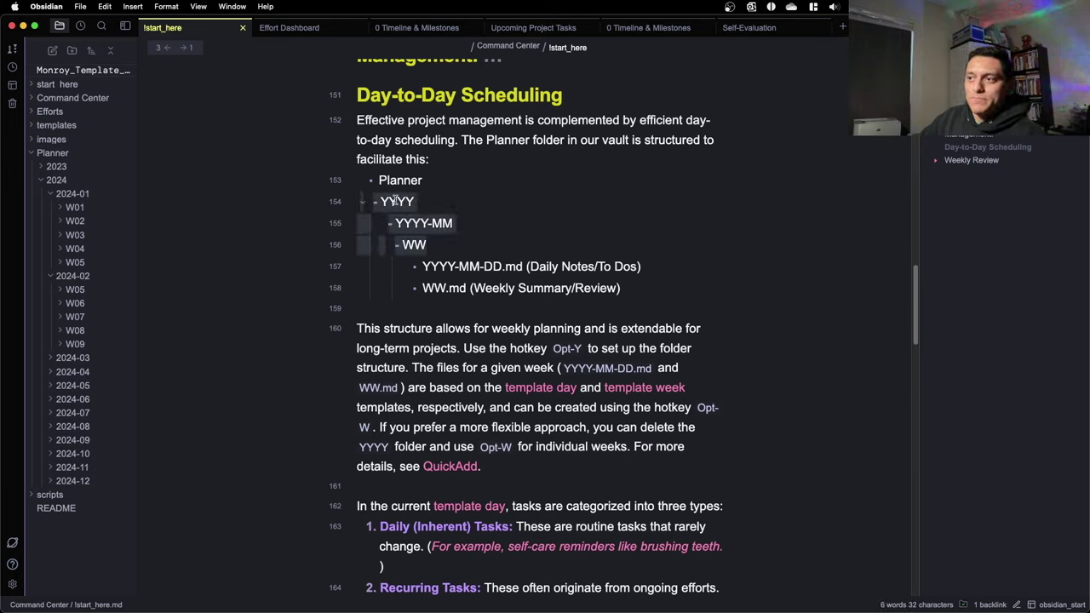
left_click(395, 201)
triple_click(415, 201)
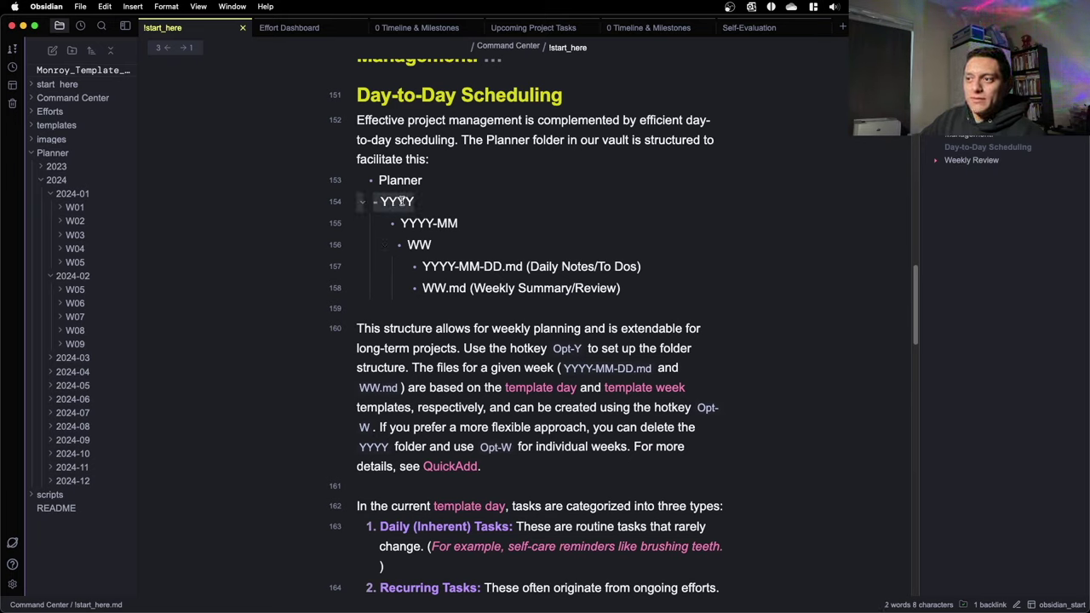
left_click_drag(400, 224, 434, 245)
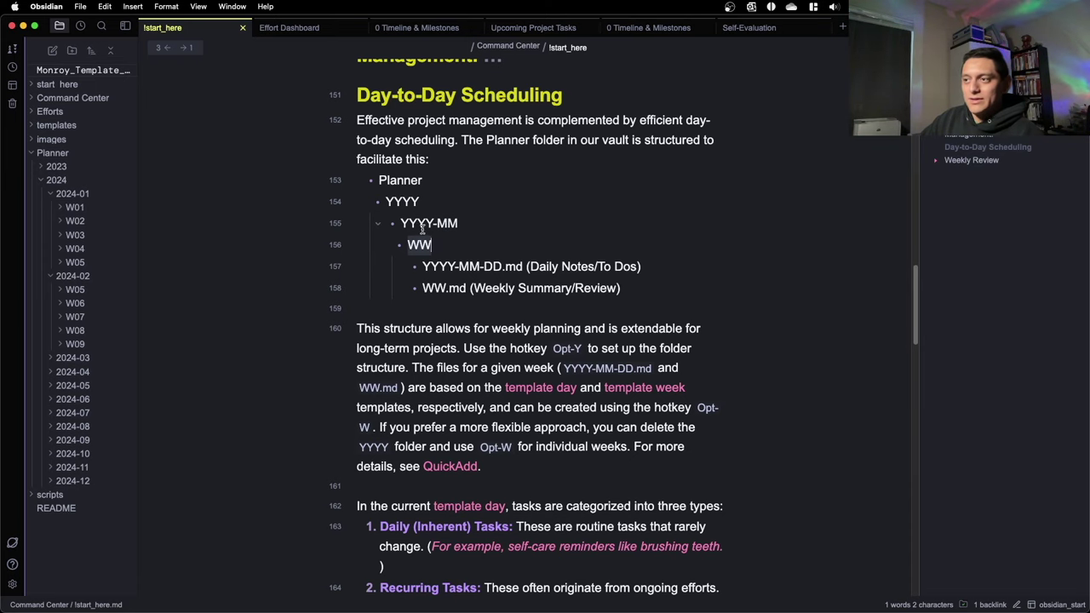
- Highlight the daily and weekly file lines under WW, and expand the W01 folder of 2024-01 in the file list
scroll(406, 247, "down", 1)
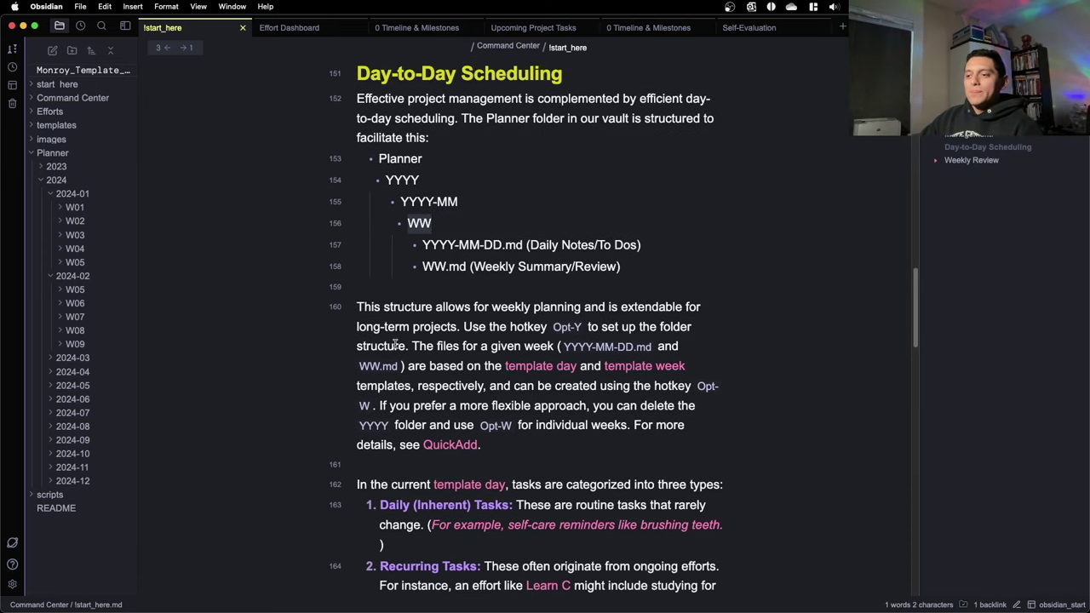
left_click_drag(656, 271, 411, 244)
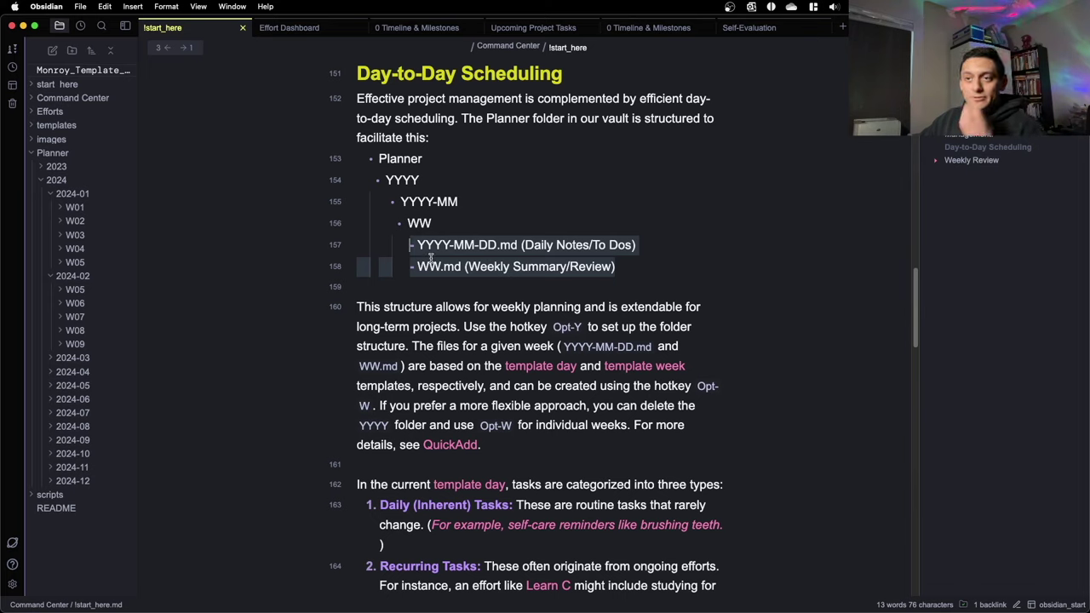
left_click(107, 212)
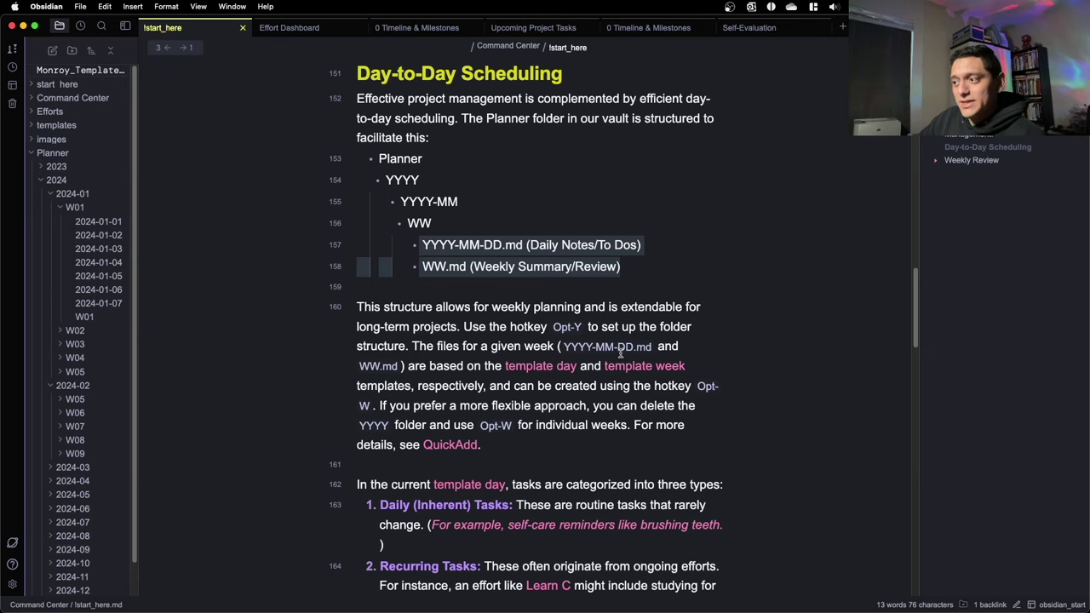
- Open the linked QuickAdd note and review its instructions for the year-folder and weekly-file hotkeys
scroll(625, 366, "down", 4)
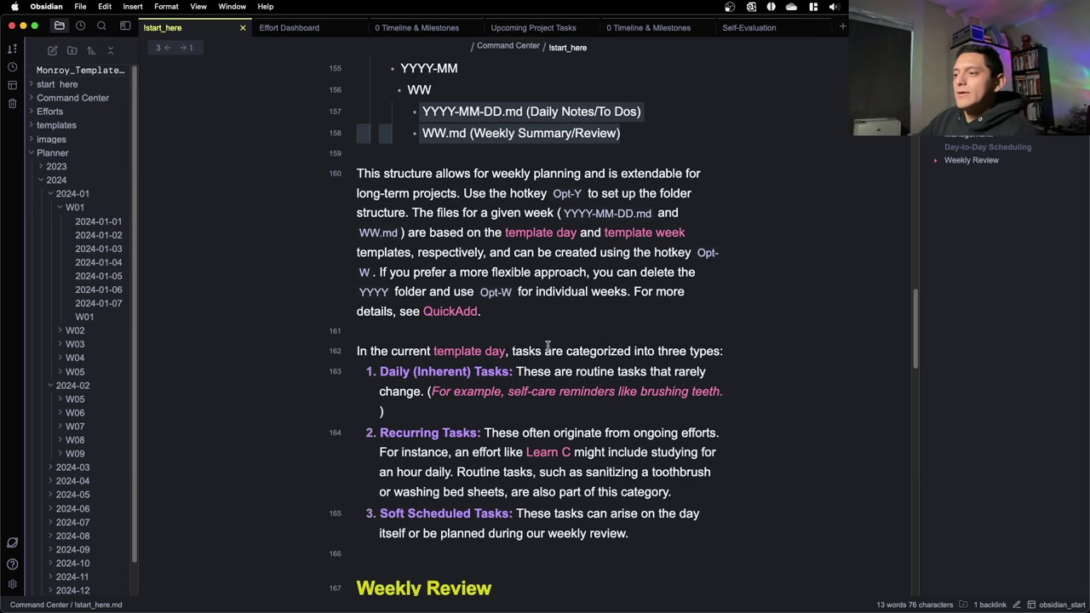
scroll(547, 338, "down", 1)
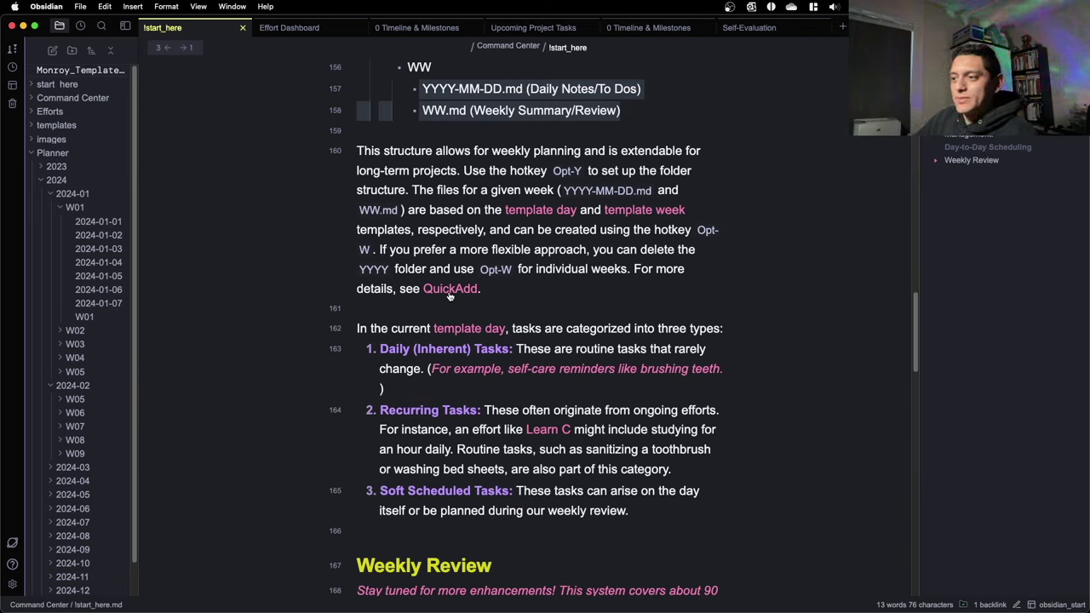
scroll(451, 287, "down", 1)
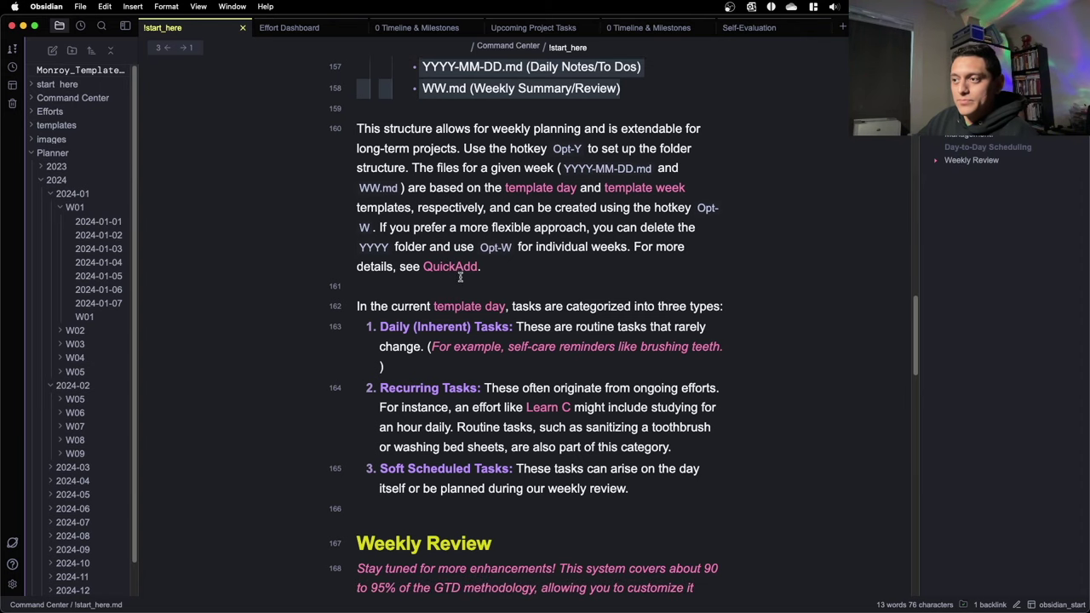
left_click(460, 272)
scroll(379, 358, "down", 5)
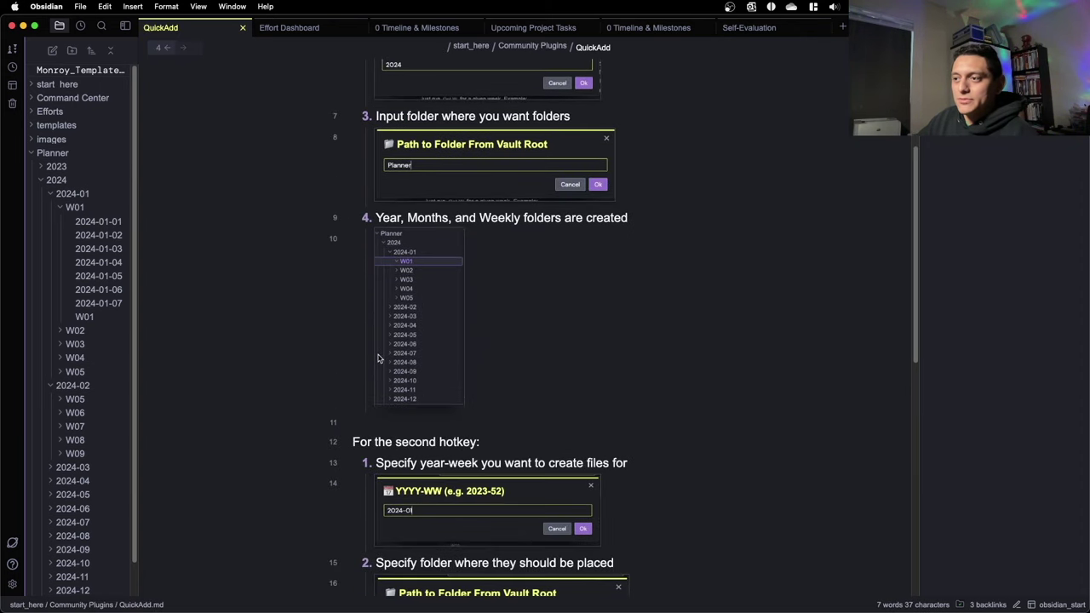
scroll(379, 357, "up", 10)
scroll(377, 412, "down", 5)
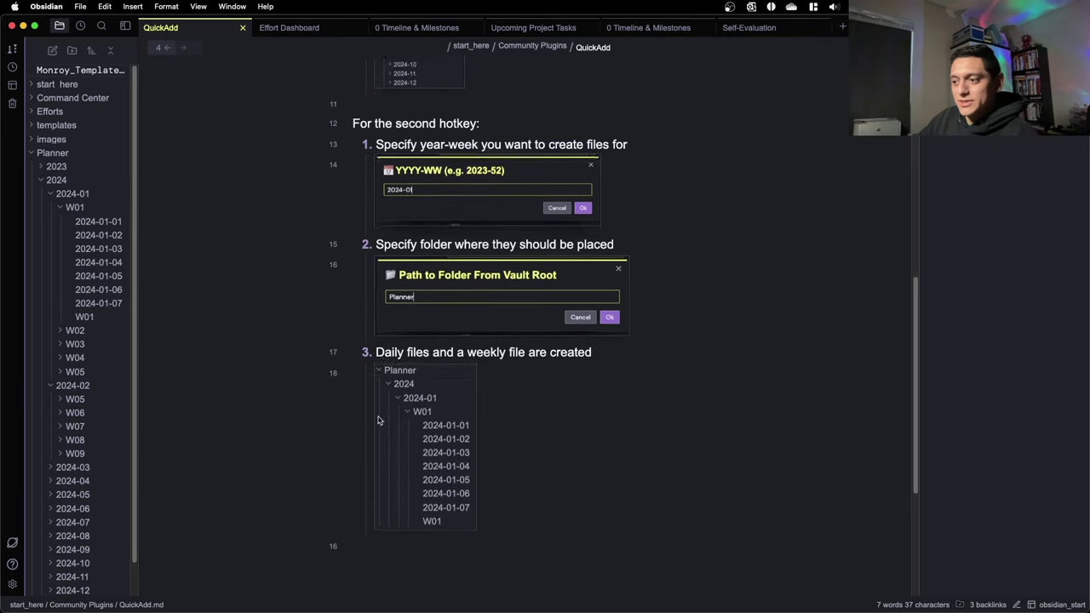
- Go back to the !start_here note and highlight its Weekly Review heading
left_click(167, 48)
scroll(366, 249, "down", 2)
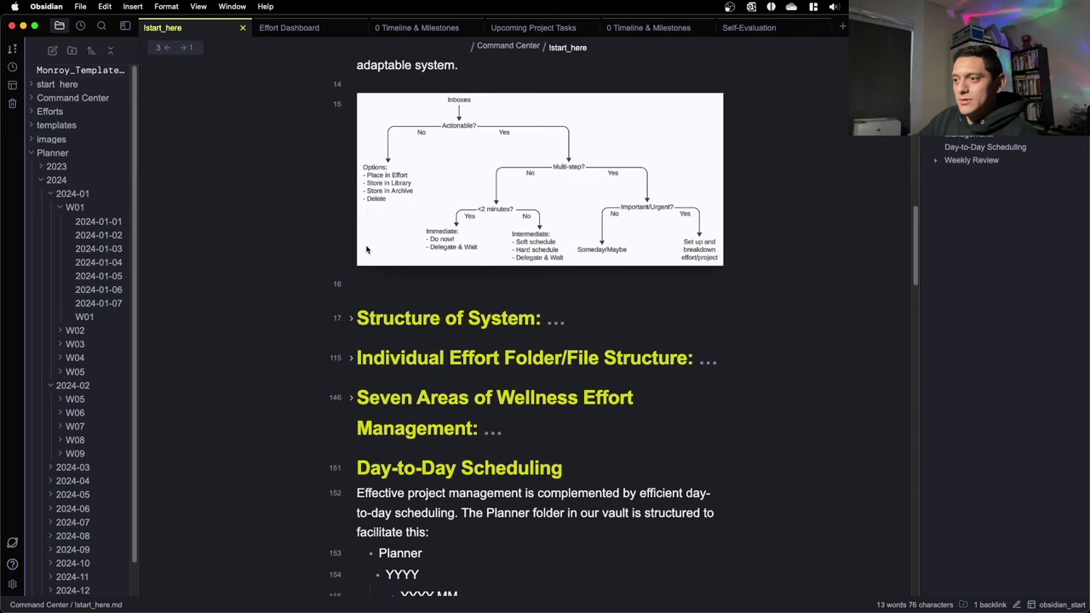
scroll(366, 249, "down", 10)
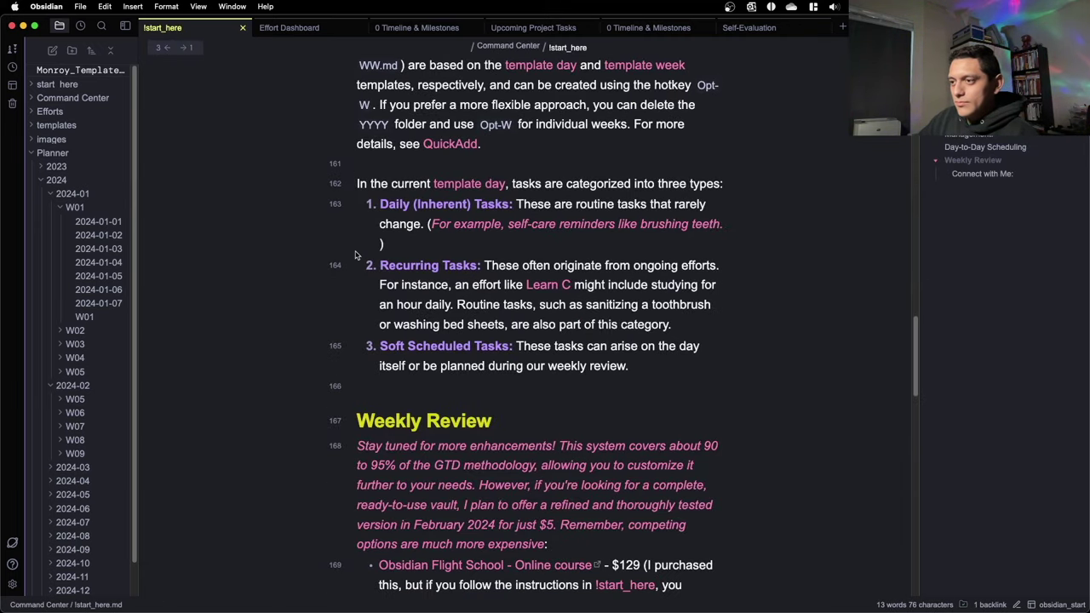
scroll(537, 296, "down", 5)
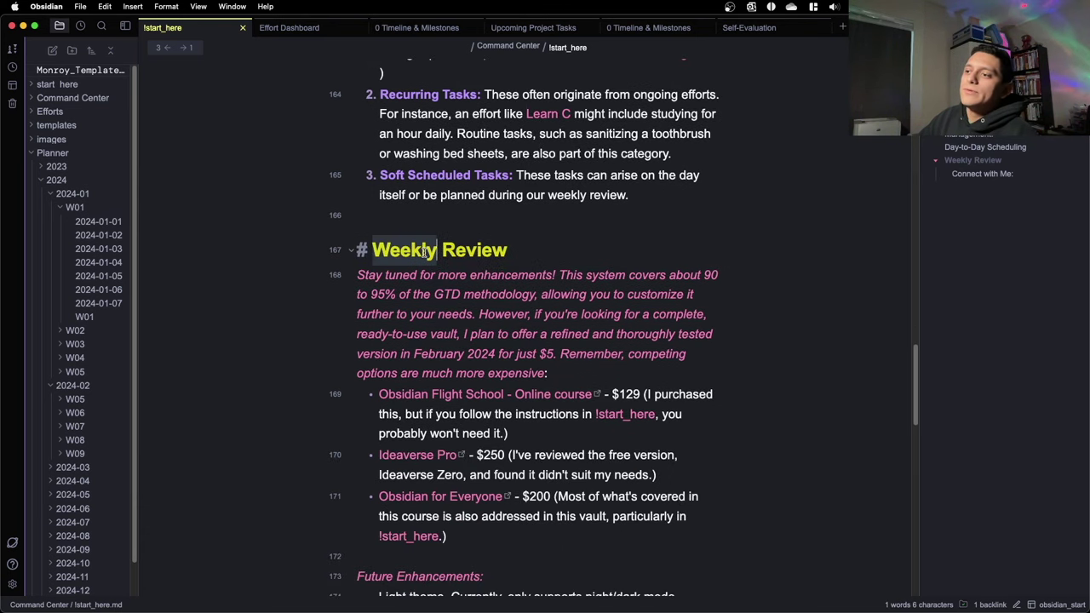
triple_click(423, 250)
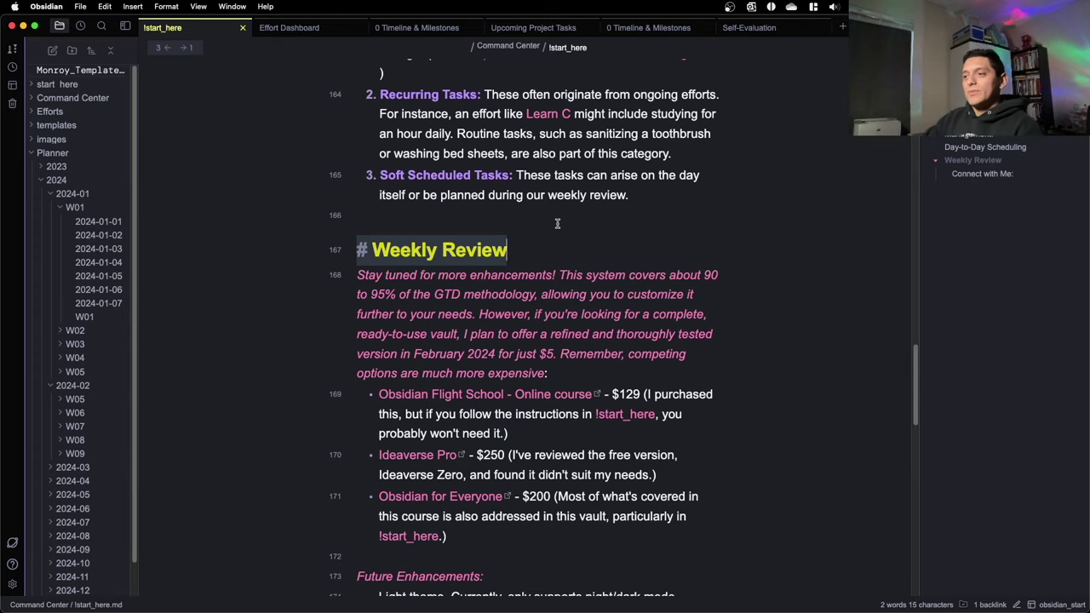
- Review the inbox workflow diagram and briefly unfold the Seven Areas of Wellness Effort Management section, folding it again
scroll(557, 223, "up", 5)
scroll(557, 223, "up", 15)
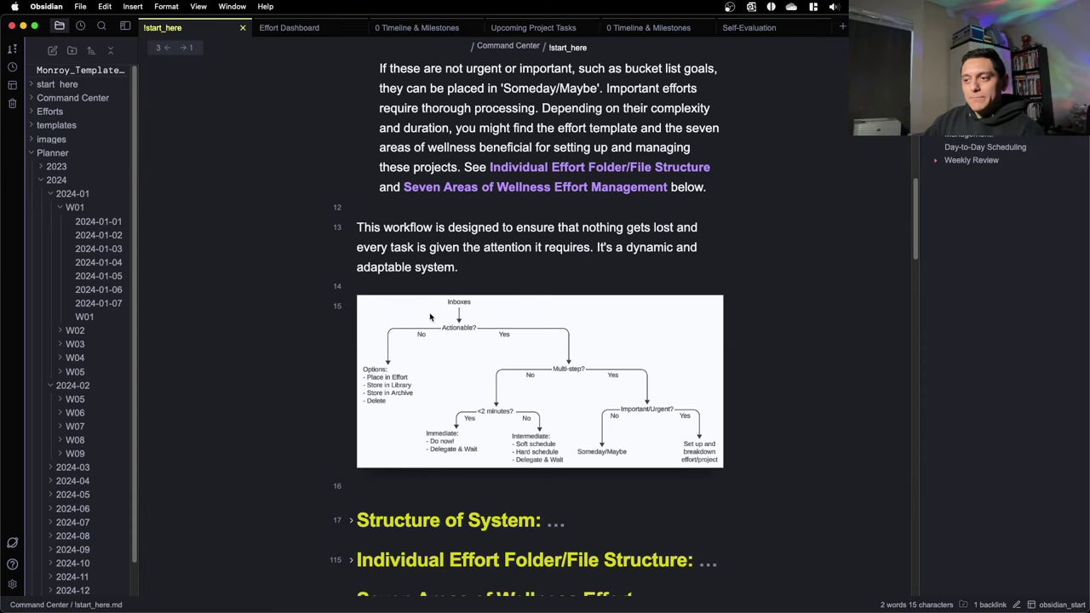
scroll(466, 389, "down", 2)
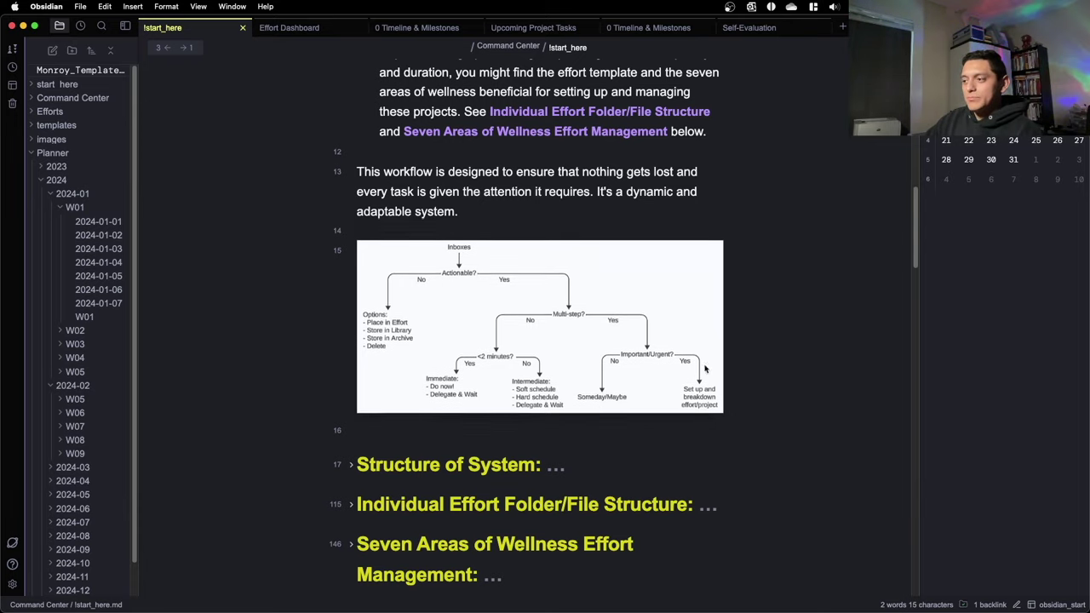
scroll(706, 415, "down", 5)
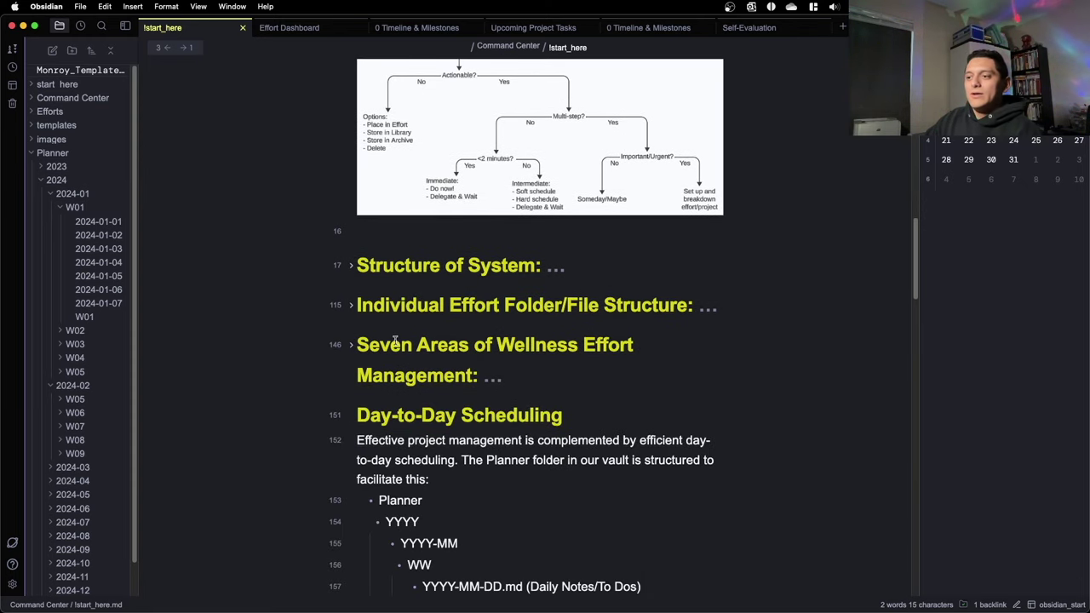
left_click(350, 345)
scroll(385, 377, "down", 4)
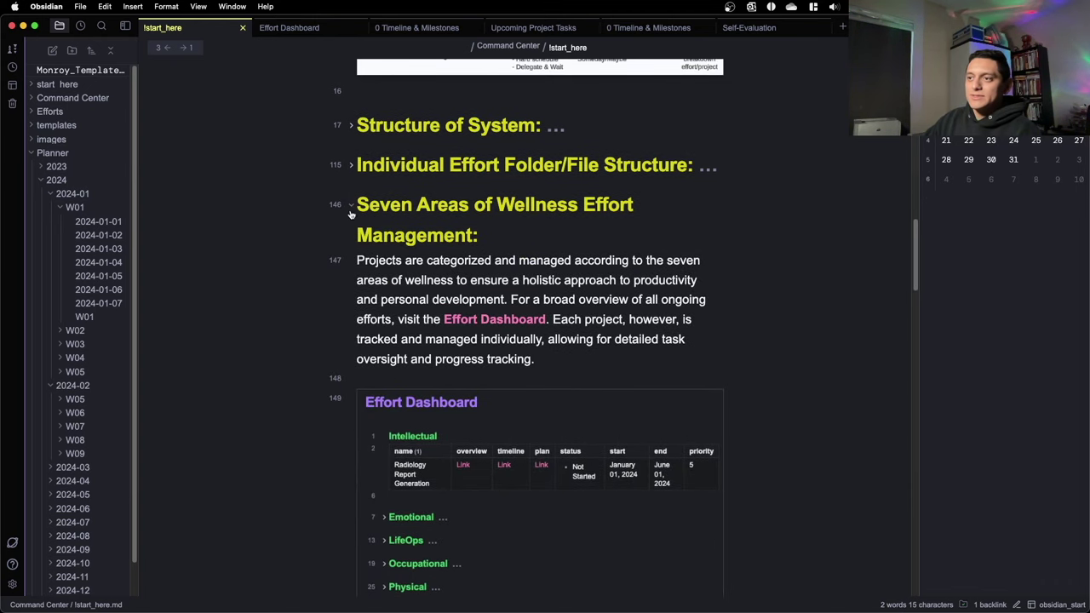
left_click(353, 205)
scroll(385, 254, "up", 5)
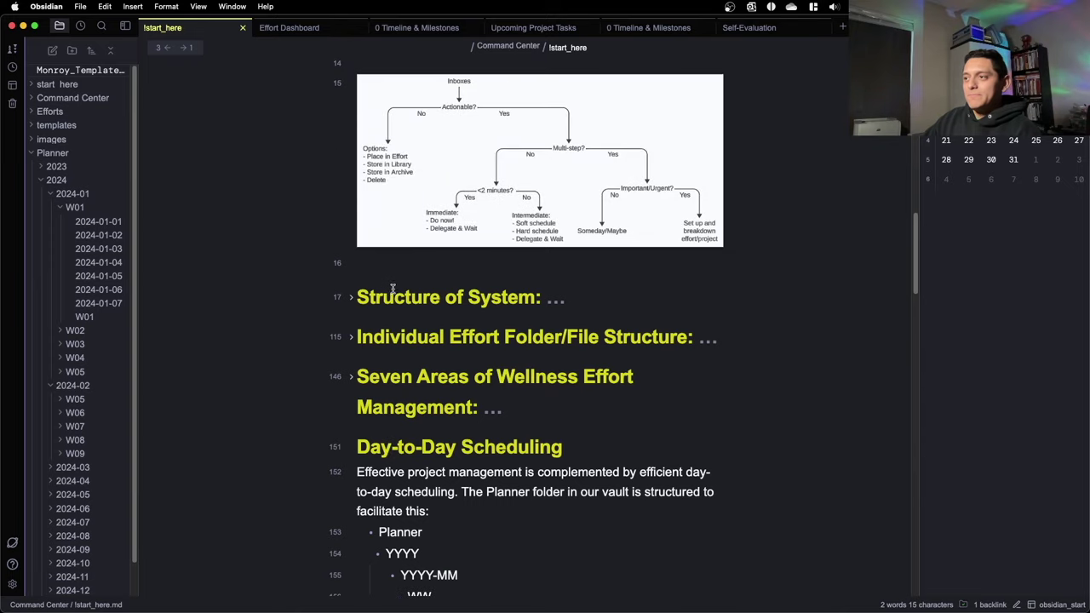
- Fold the Day-to-Day Scheduling section and place the cursor on the Weekly Review heading
scroll(530, 328, "down", 7)
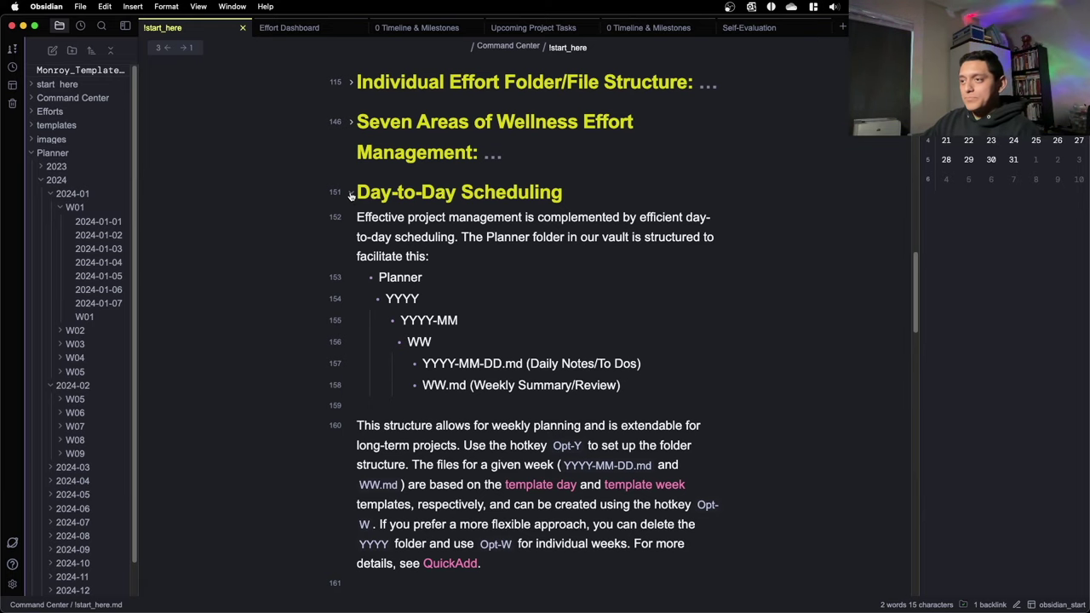
left_click(350, 195)
left_click(451, 234)
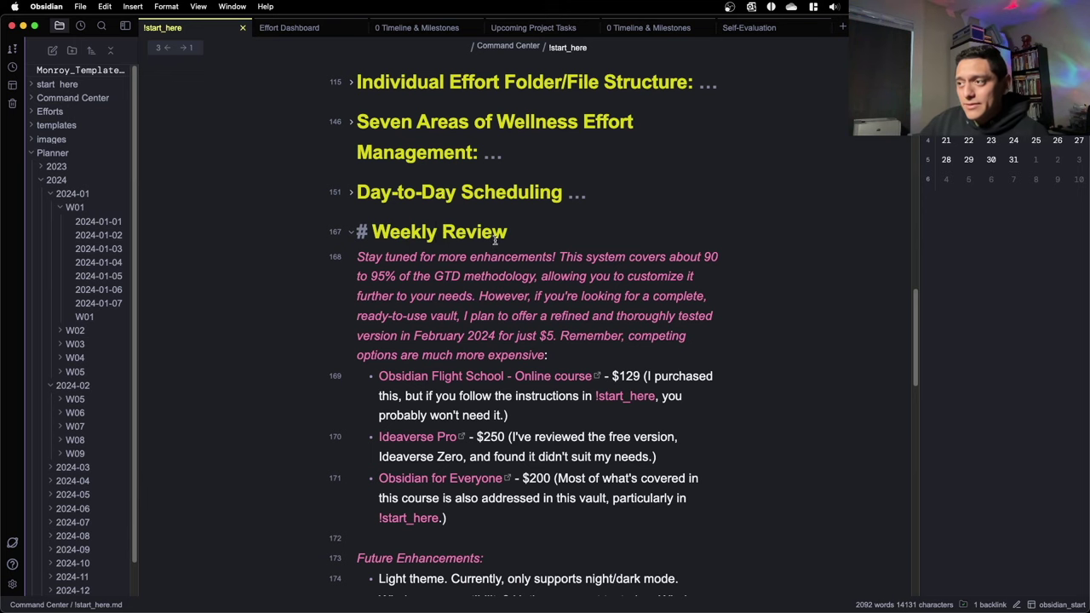
scroll(520, 243, "up", 1)
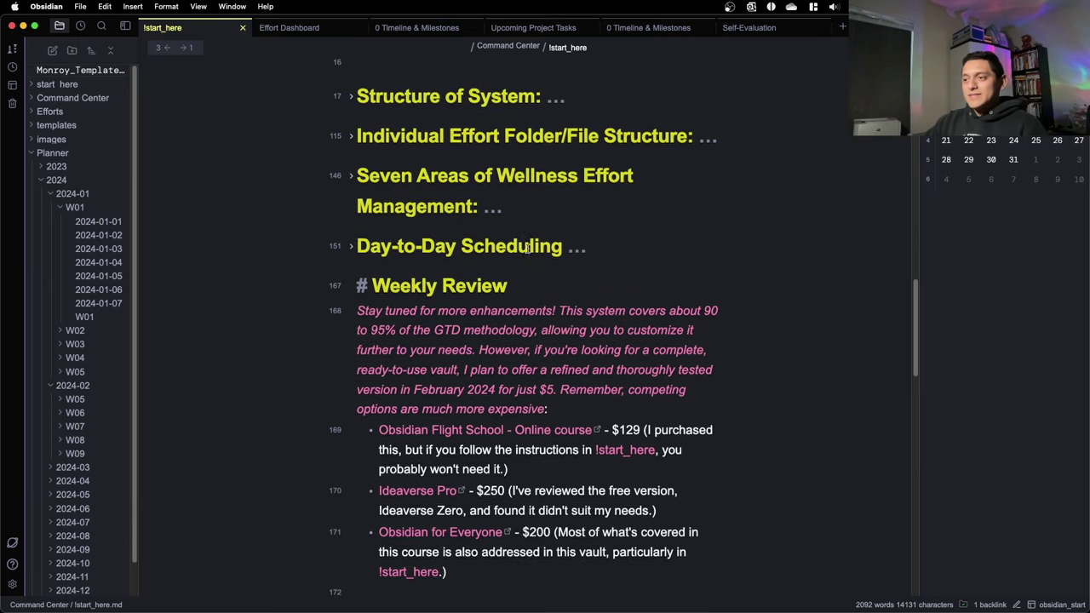
scroll(522, 254, "up", 3)
left_click(570, 243)
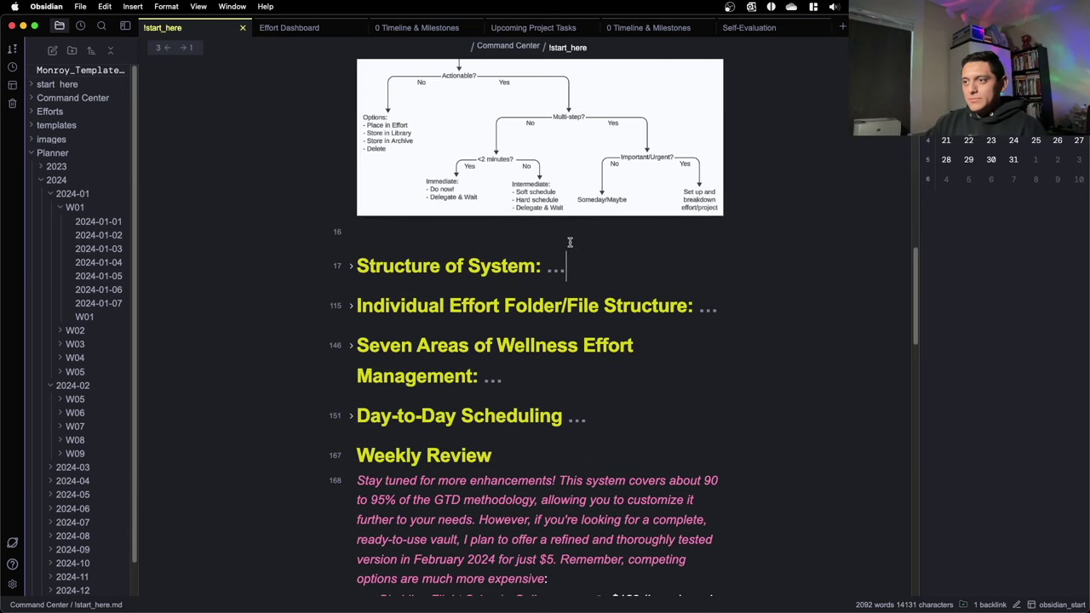
scroll(543, 249, "down", 3)
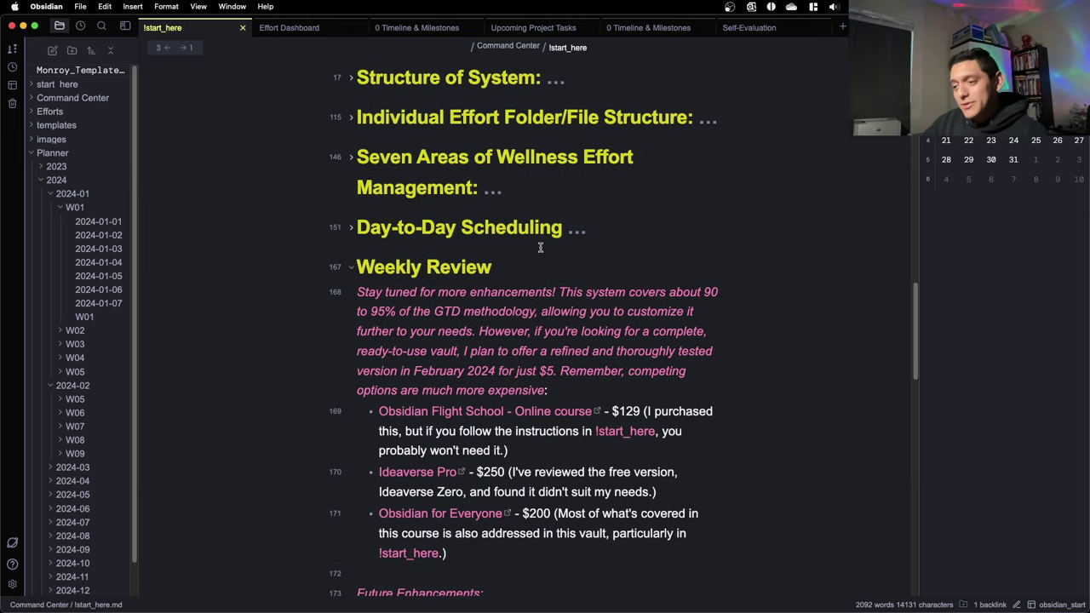
left_click(528, 259)
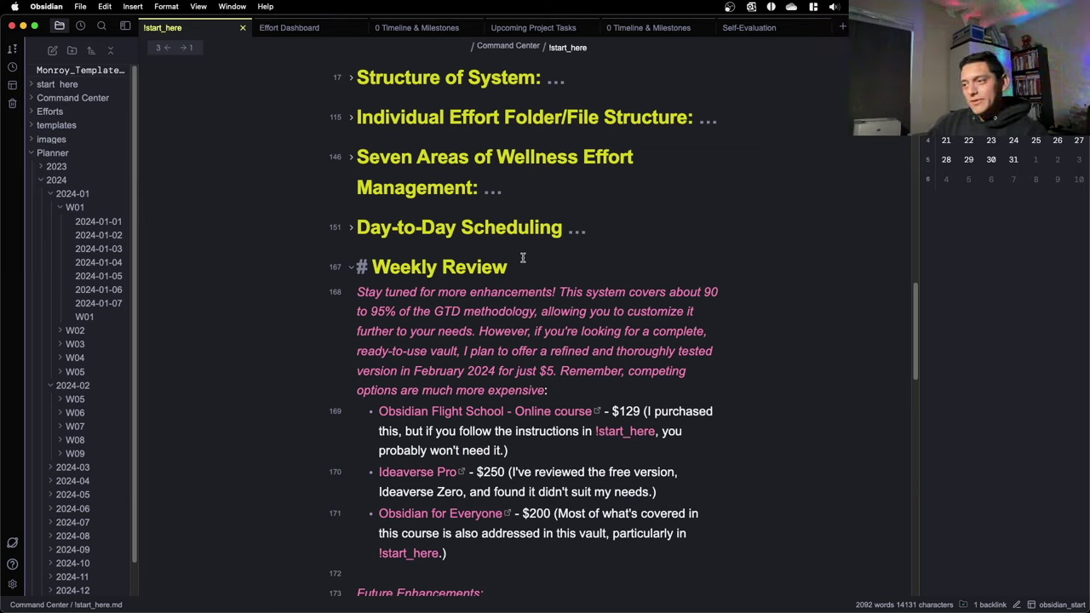
- Read the Weekly Review section and Future Enhancements list, highlighting the Weekly, Quarterly, and Yearly Review documentation item
scroll(527, 267, "up", 3)
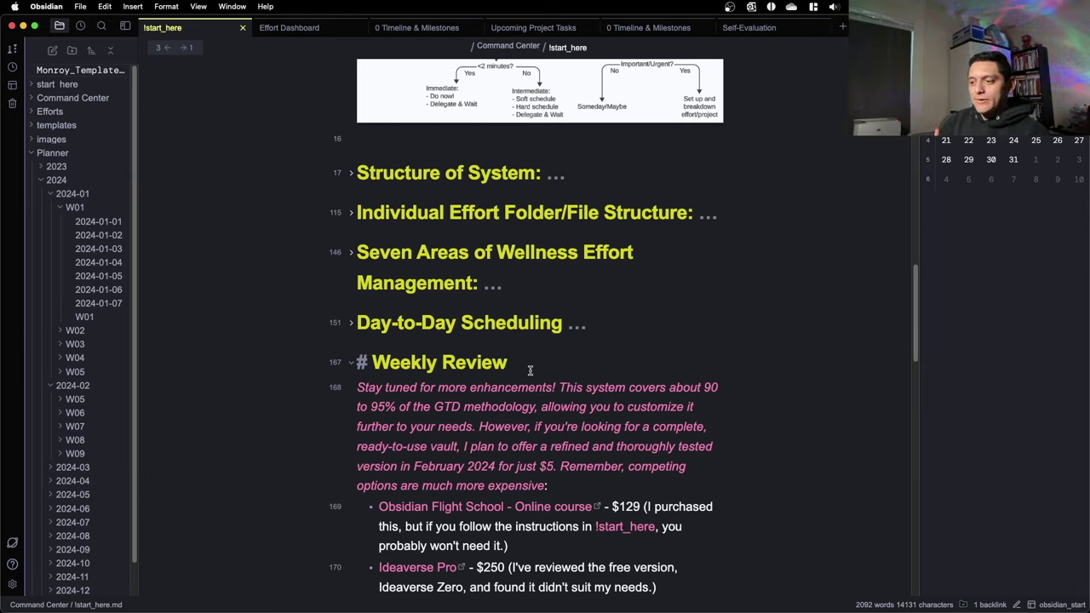
scroll(530, 370, "down", 4)
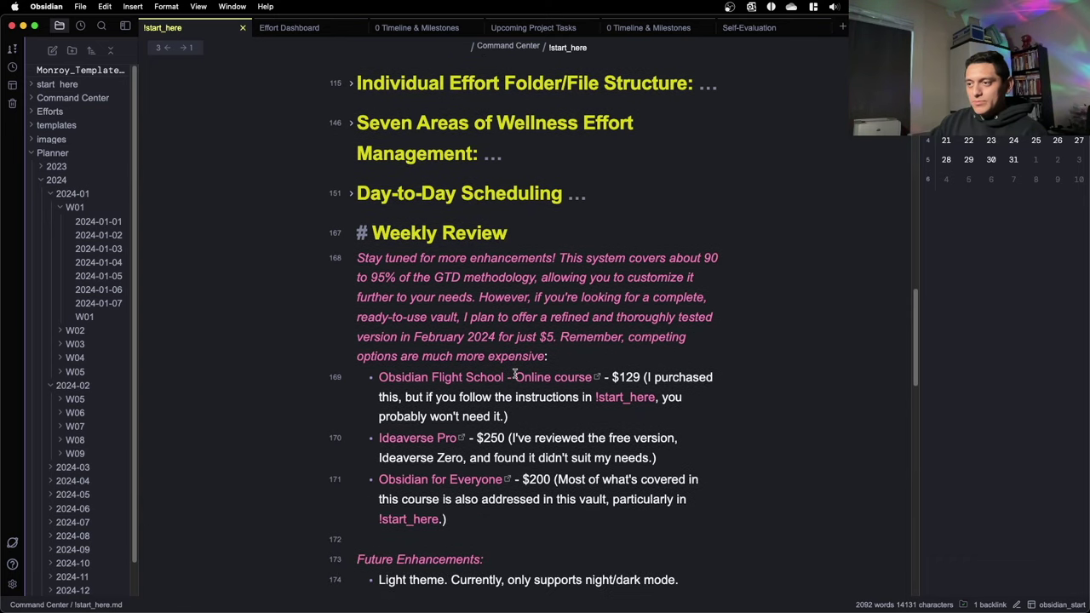
scroll(516, 378, "down", 1)
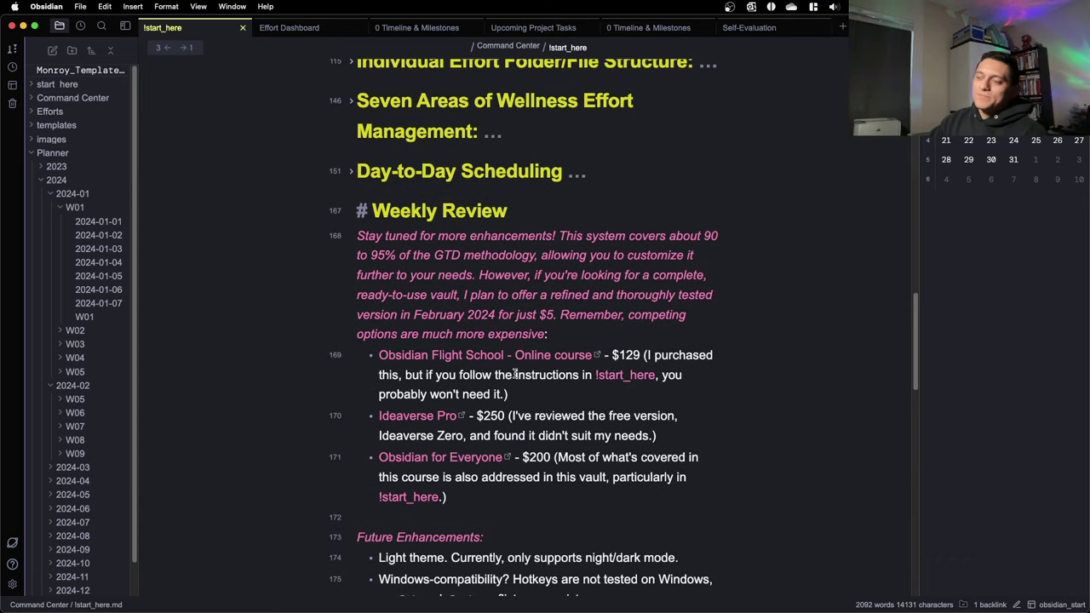
scroll(512, 383, "down", 5)
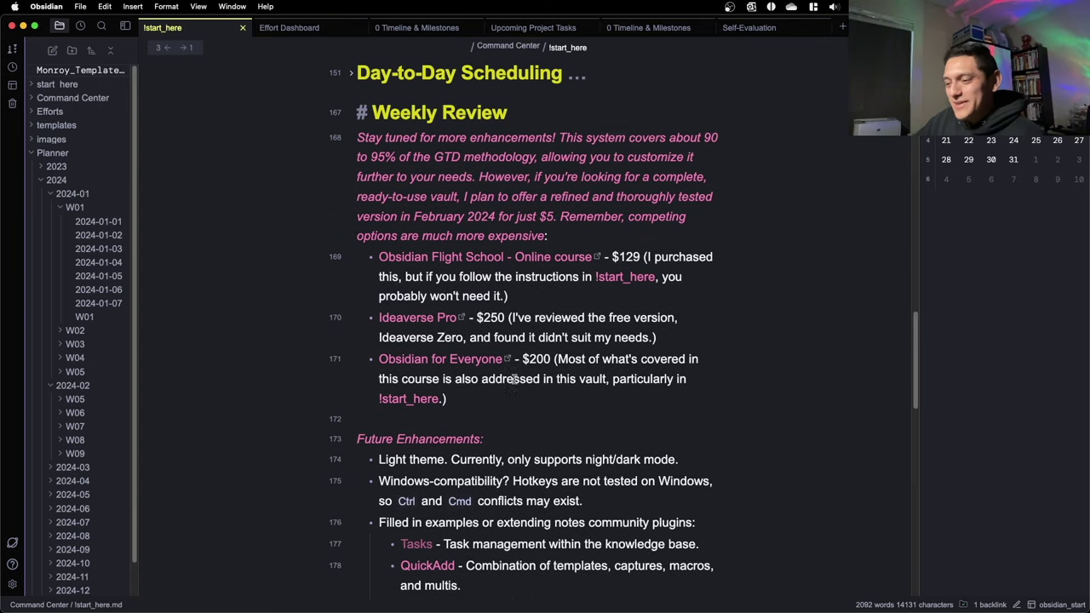
scroll(512, 380, "down", 11)
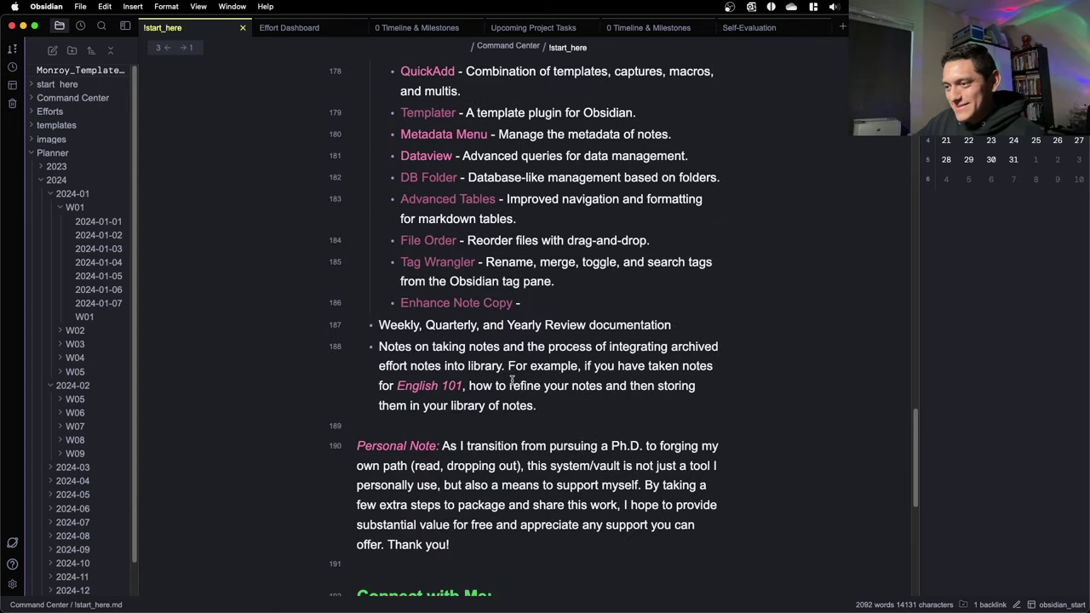
scroll(535, 386, "up", 1)
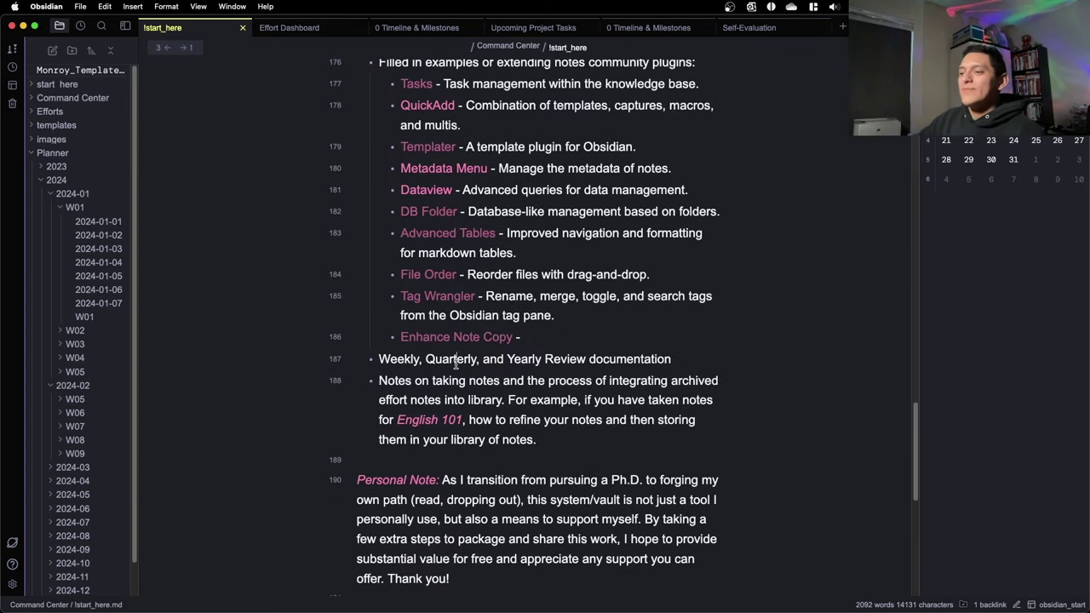
double_click(465, 361)
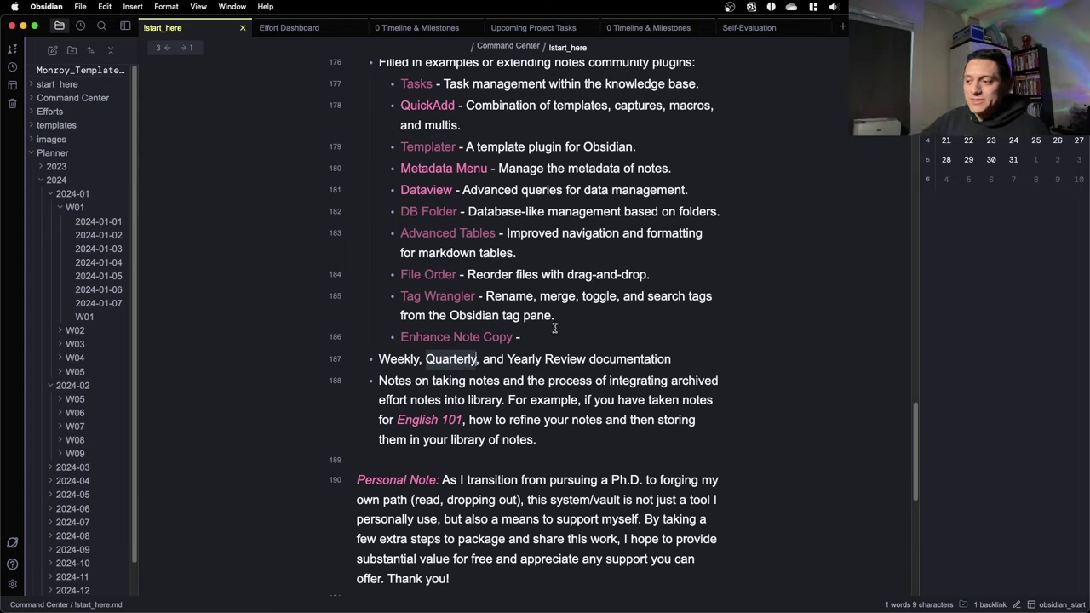
triple_click(532, 362)
left_click(695, 363)
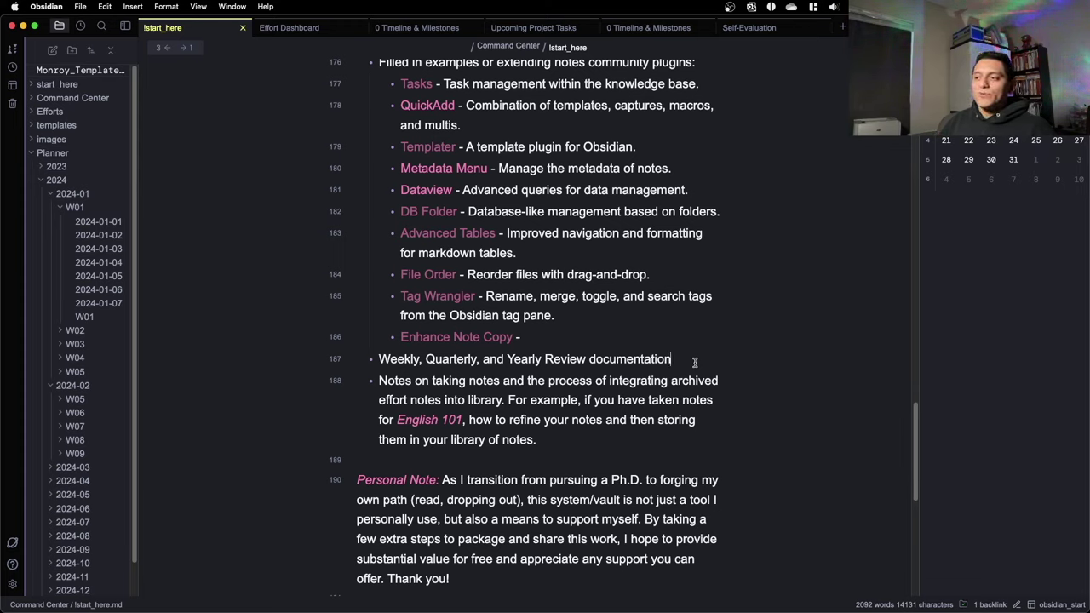
- Highlight the Light theme item and the Windows-compatibility item in the Future Enhancements list
left_click(695, 362)
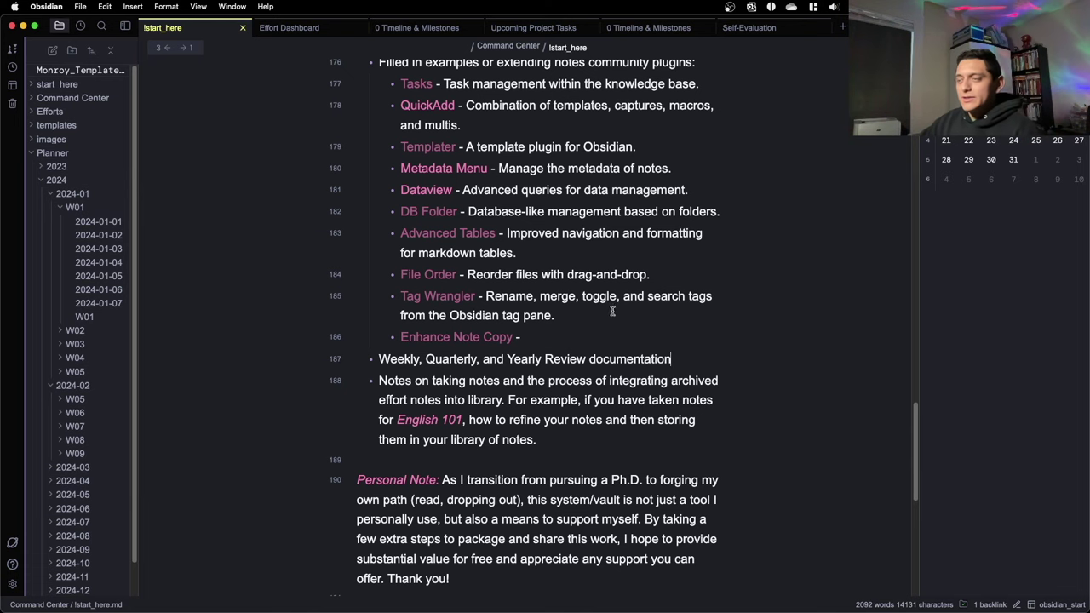
scroll(612, 312, "up", 4)
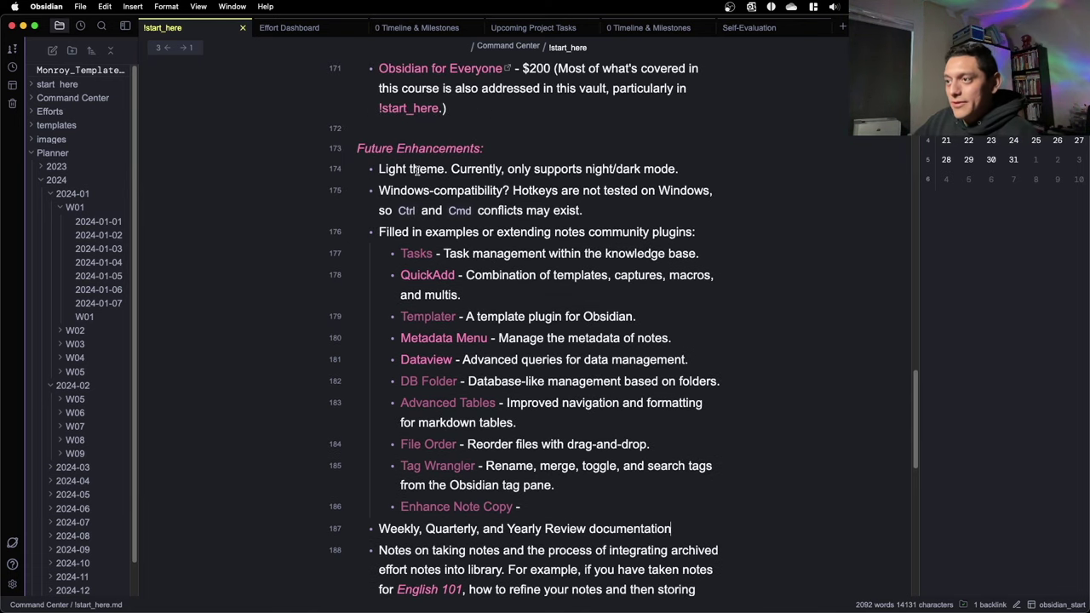
scroll(387, 179, "down", 3)
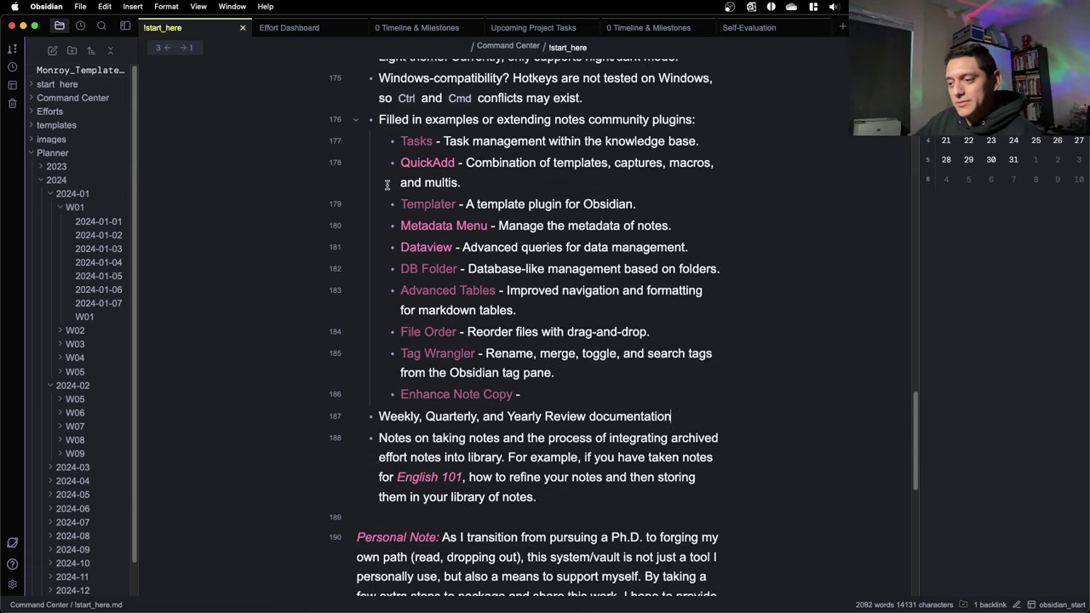
scroll(388, 192, "up", 1)
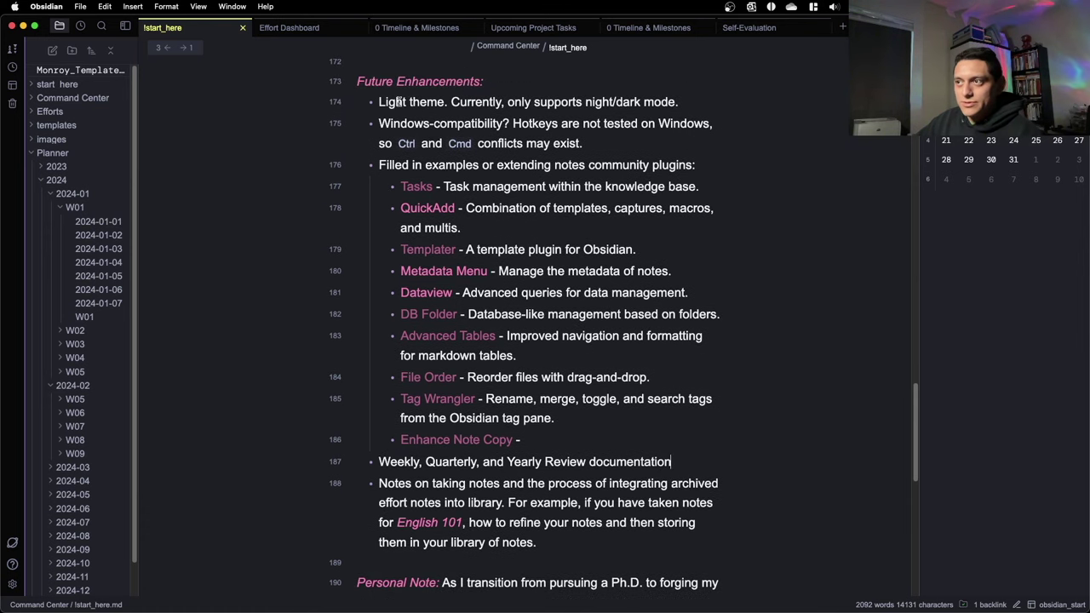
triple_click(398, 101)
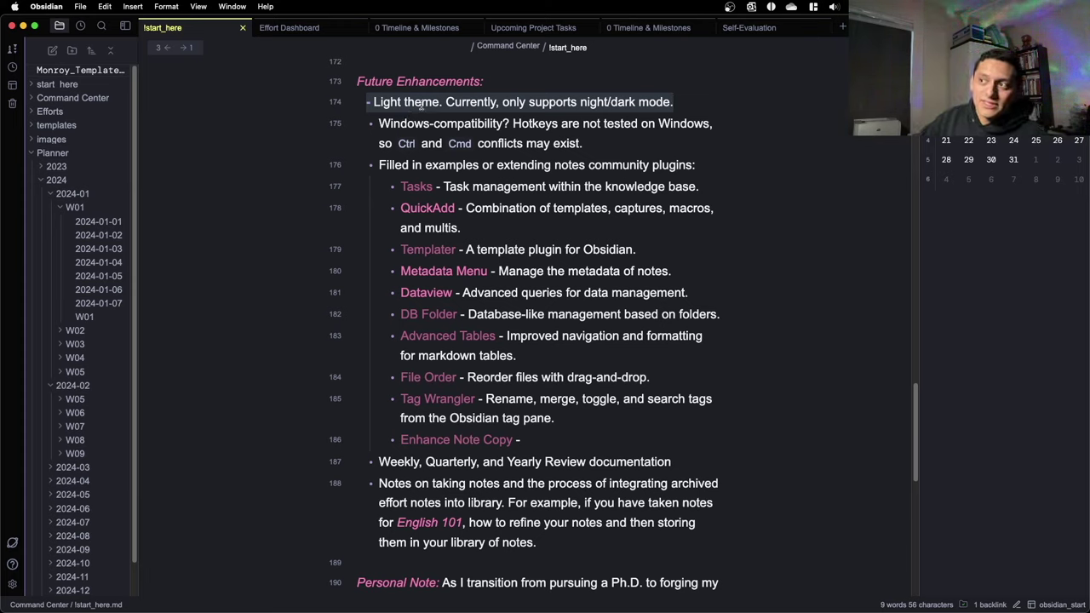
left_click_drag(601, 146, 356, 119)
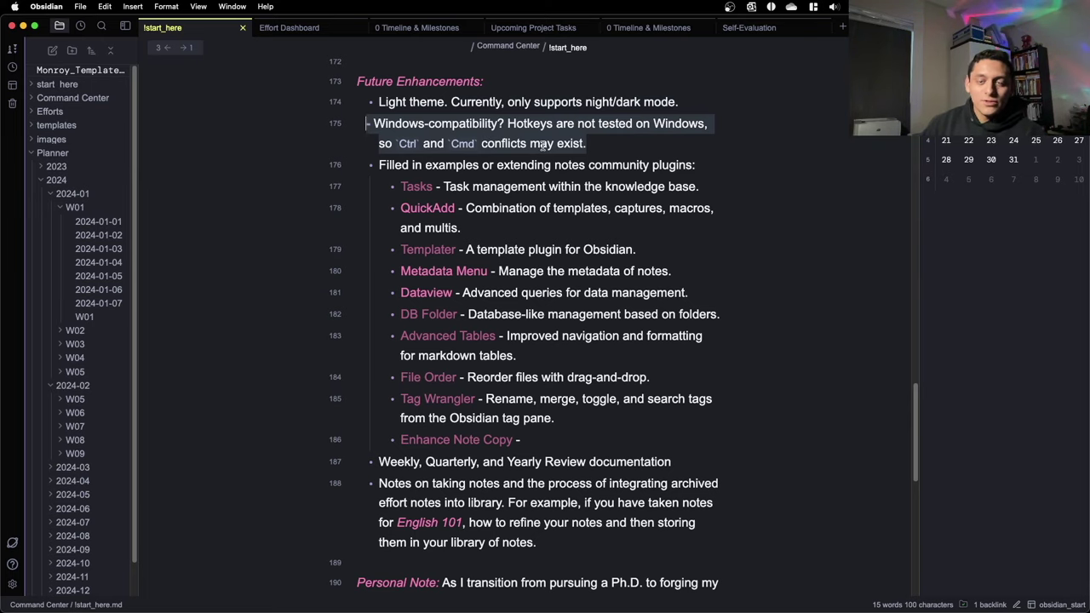
left_click(601, 145)
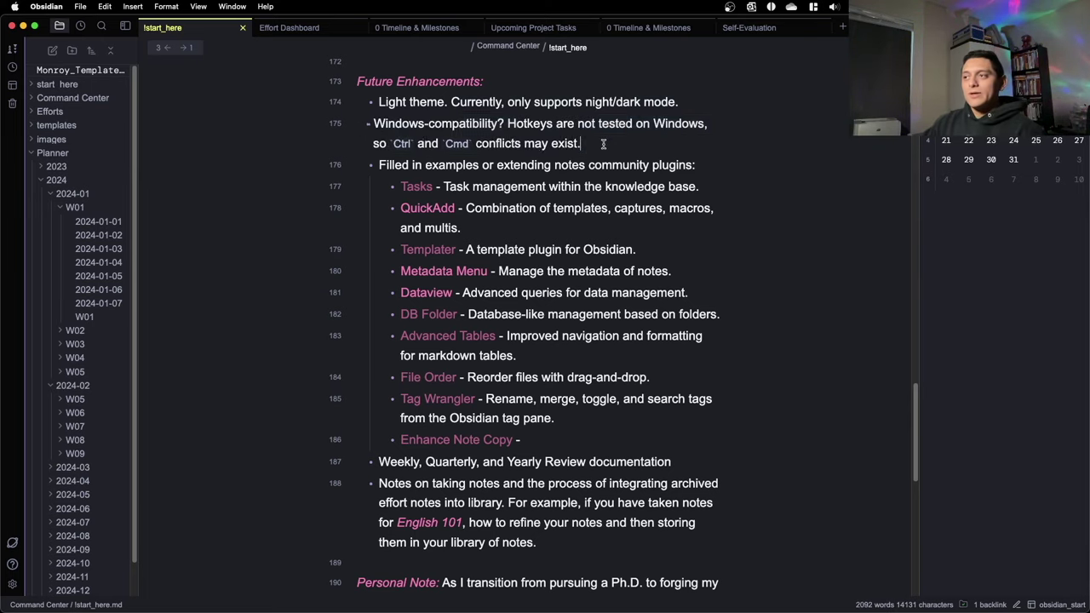
- Highlight the Future Enhancements item about taking notes and integrating archived effort notes into the library
scroll(579, 157, "down", 1)
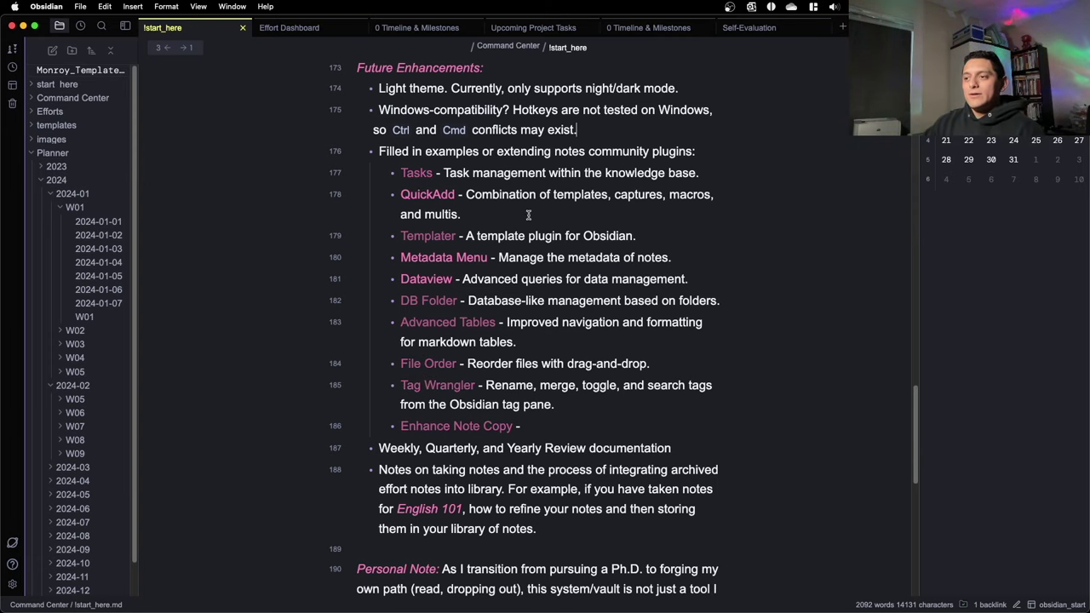
scroll(511, 241, "down", 5)
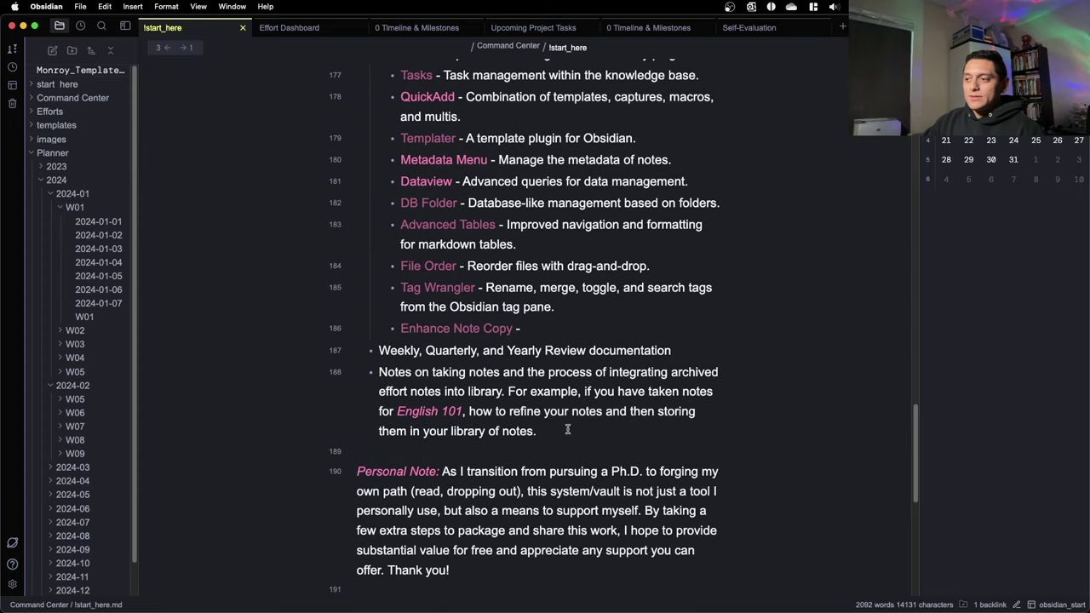
left_click_drag(569, 431, 365, 373)
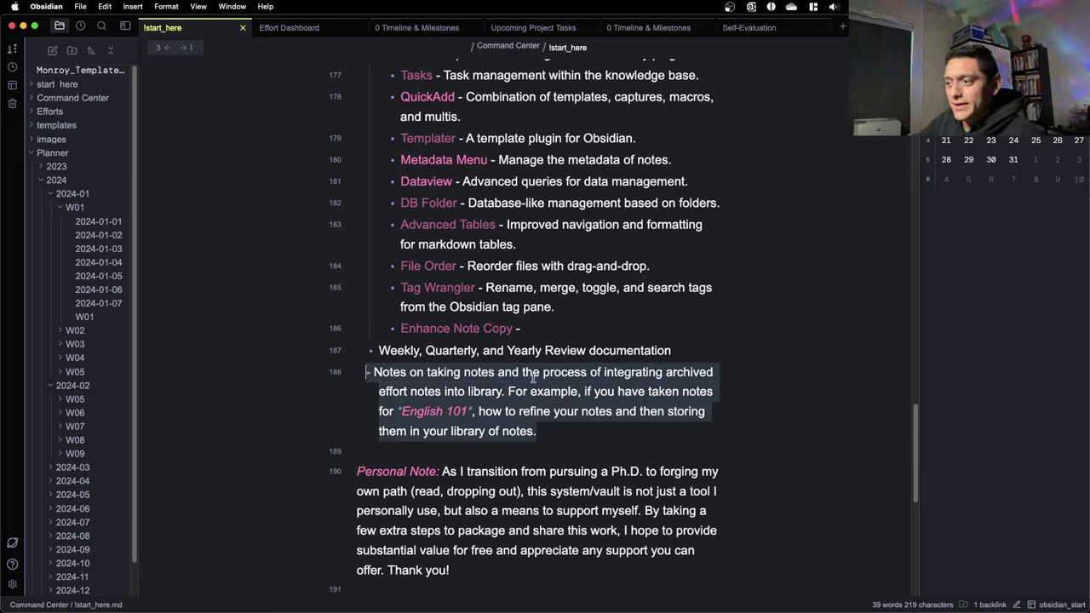
scroll(485, 381, "down", 1)
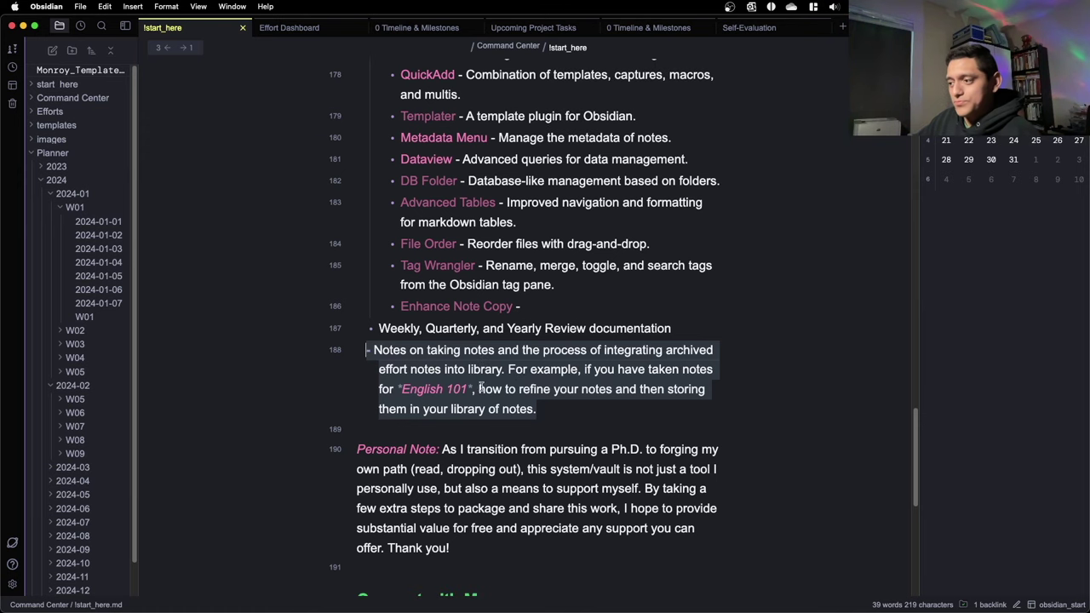
- Select the whole Future Enhancements list, from the note-taking item up to the Light theme item
scroll(482, 393, "up", 8)
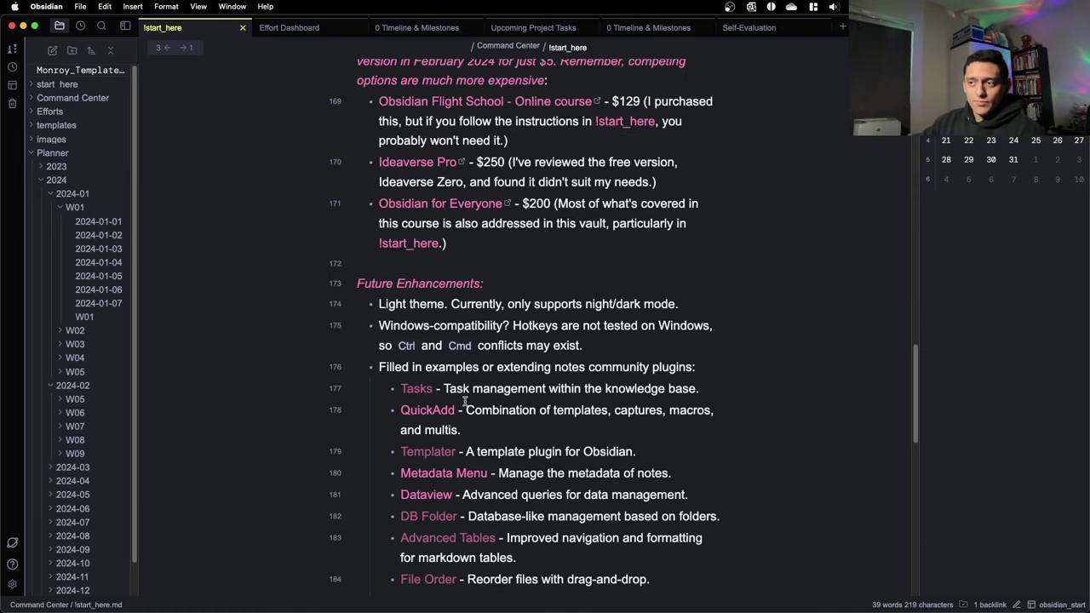
scroll(460, 404, "up", 1)
scroll(444, 391, "down", 5)
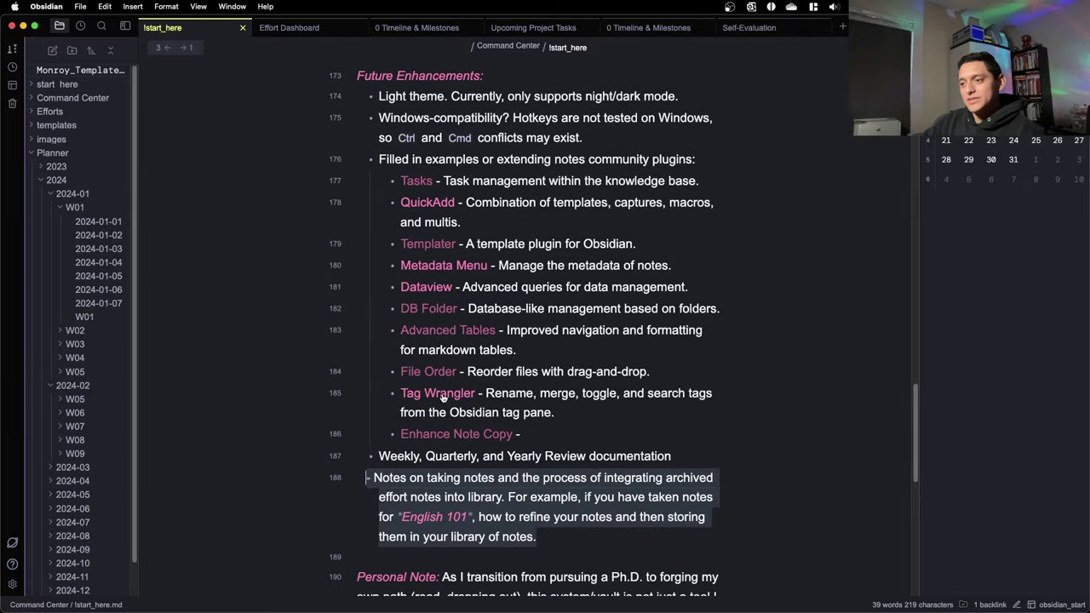
left_click(560, 538)
left_click_drag(561, 539, 359, 303)
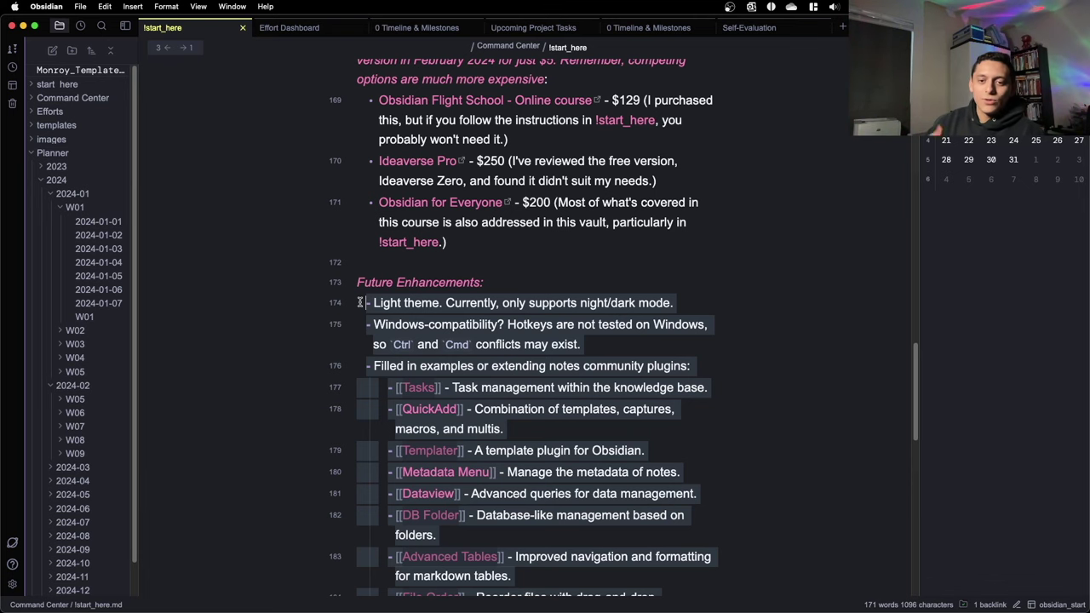
- Return to the beginning of the !start_here note, collapse the W01 and Planner folders, and open the README note
scroll(359, 302, "up", 5)
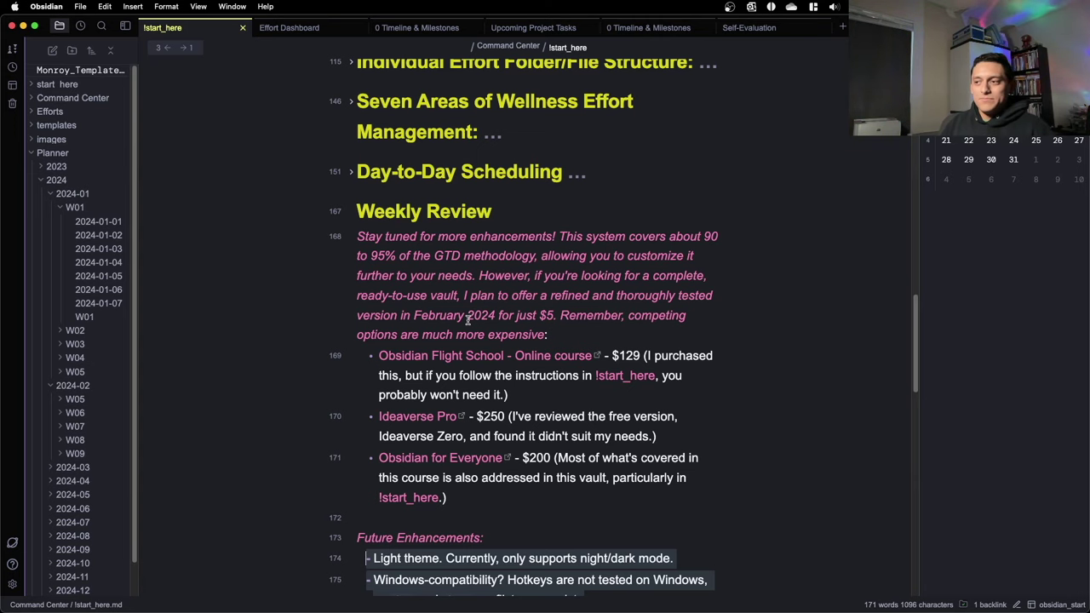
scroll(338, 245, "up", 10)
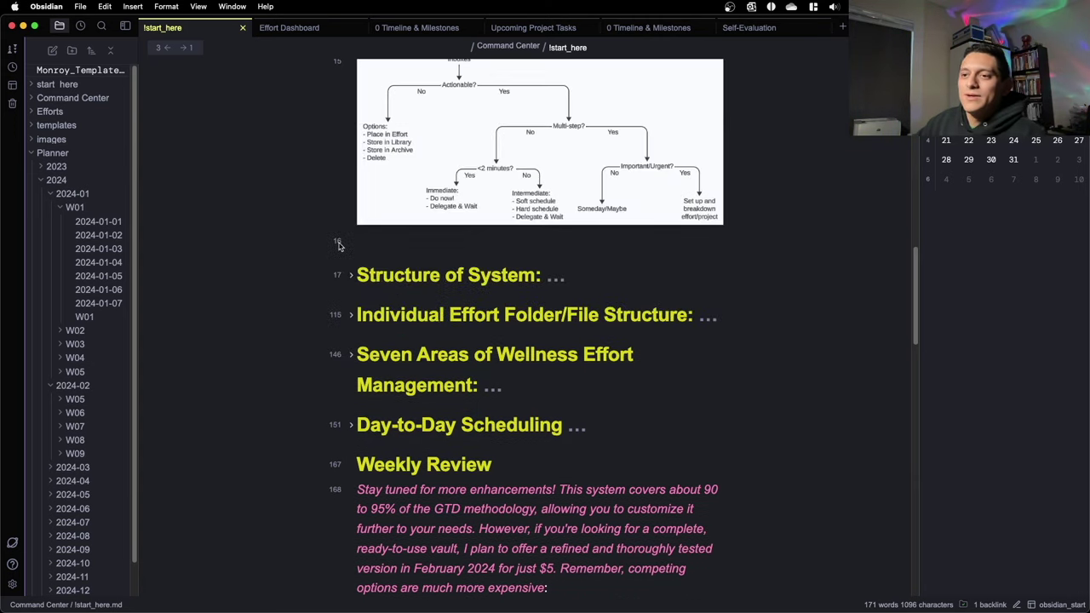
scroll(338, 249, "up", 10)
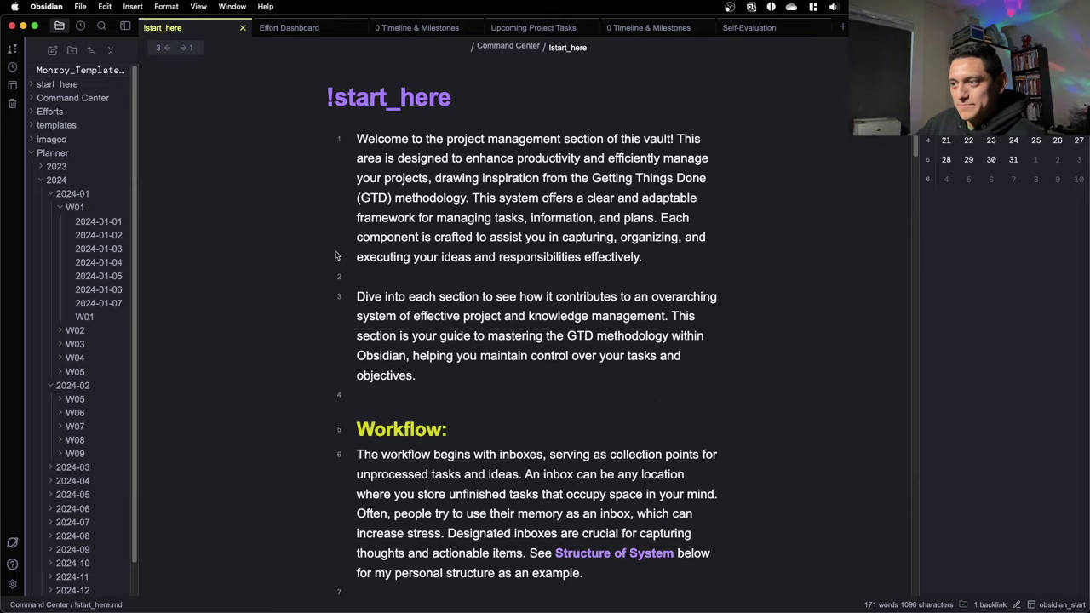
left_click(75, 208)
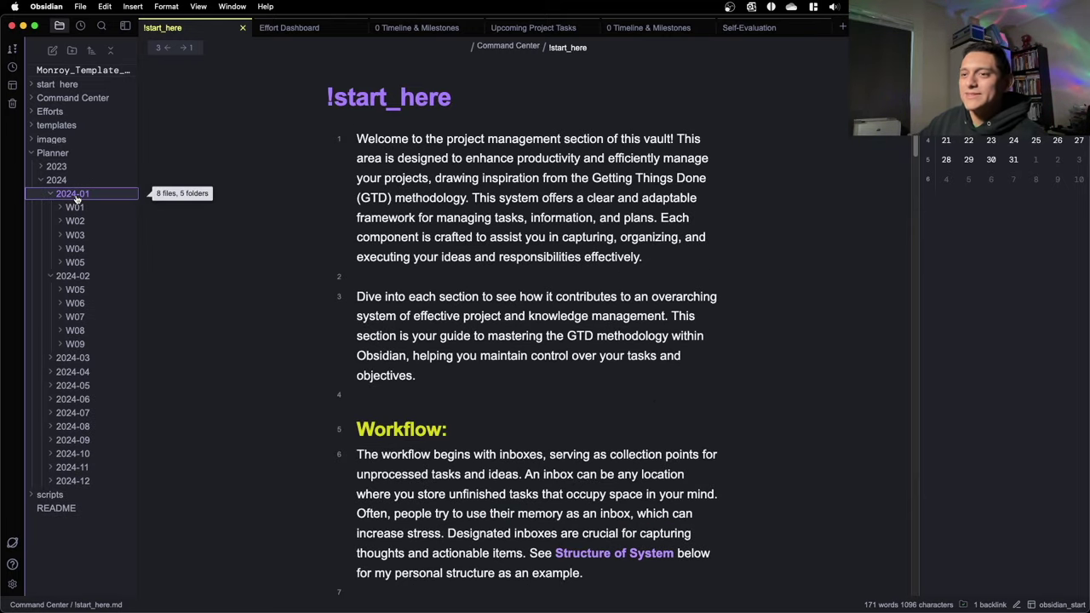
left_click(53, 152)
left_click(57, 179)
- Read through the README note, from the vault introduction and Features to the Author's Note and Connect with Me sections
scroll(431, 323, "down", 15)
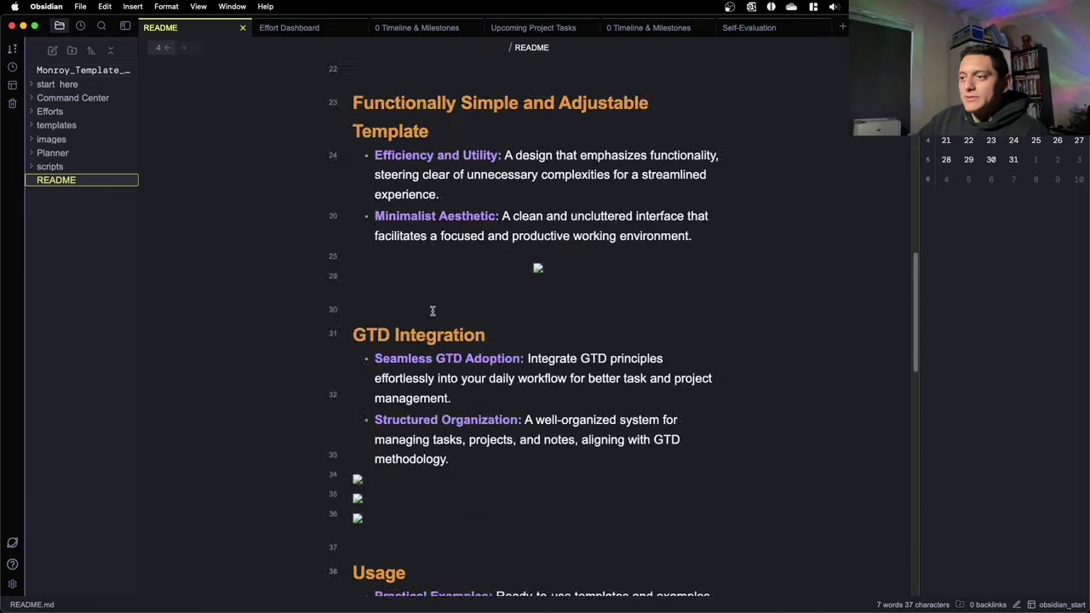
scroll(431, 311, "up", 2)
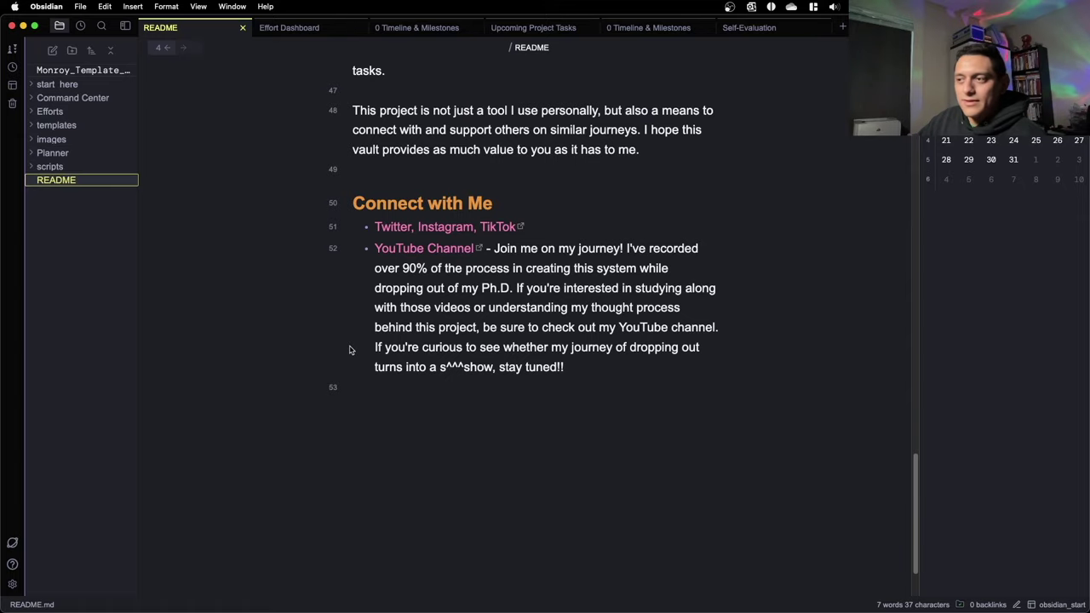
scroll(466, 360, "up", 20)
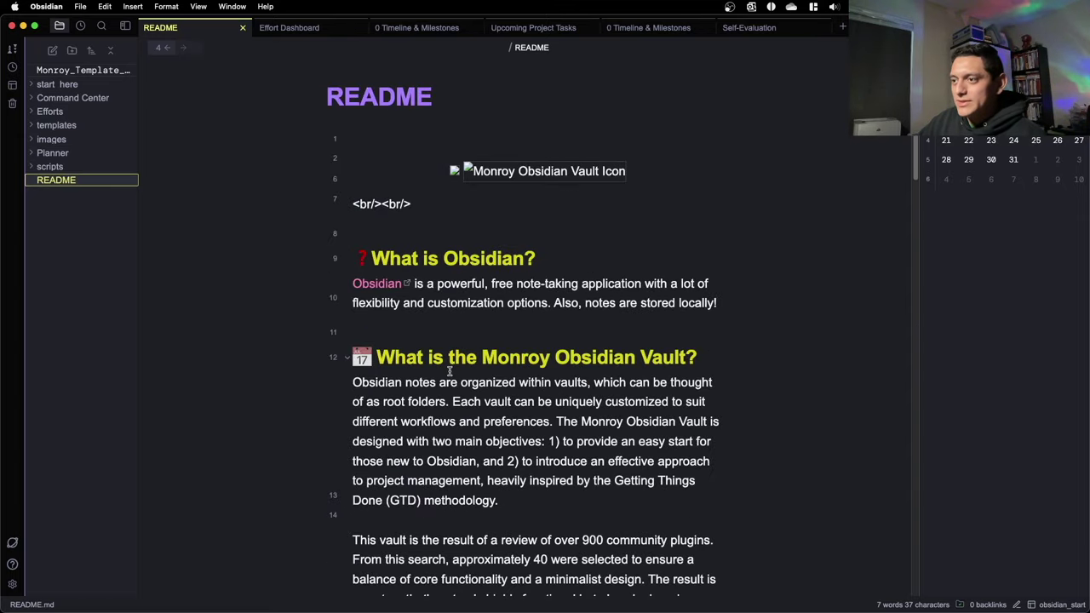
scroll(448, 387, "down", 10)
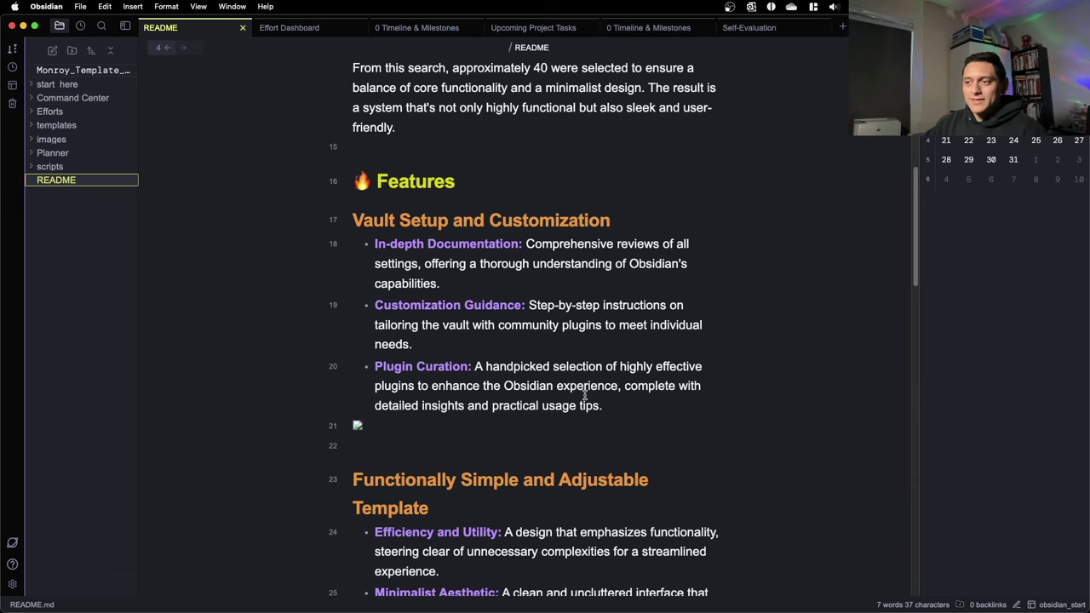
scroll(584, 397, "up", 7)
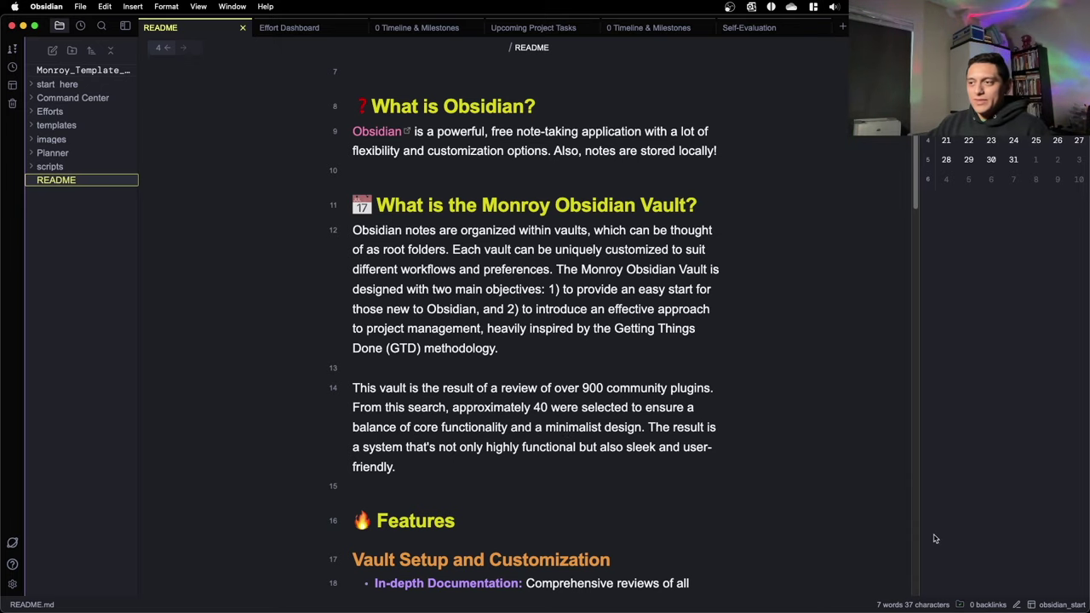
scroll(687, 377, "down", 20)
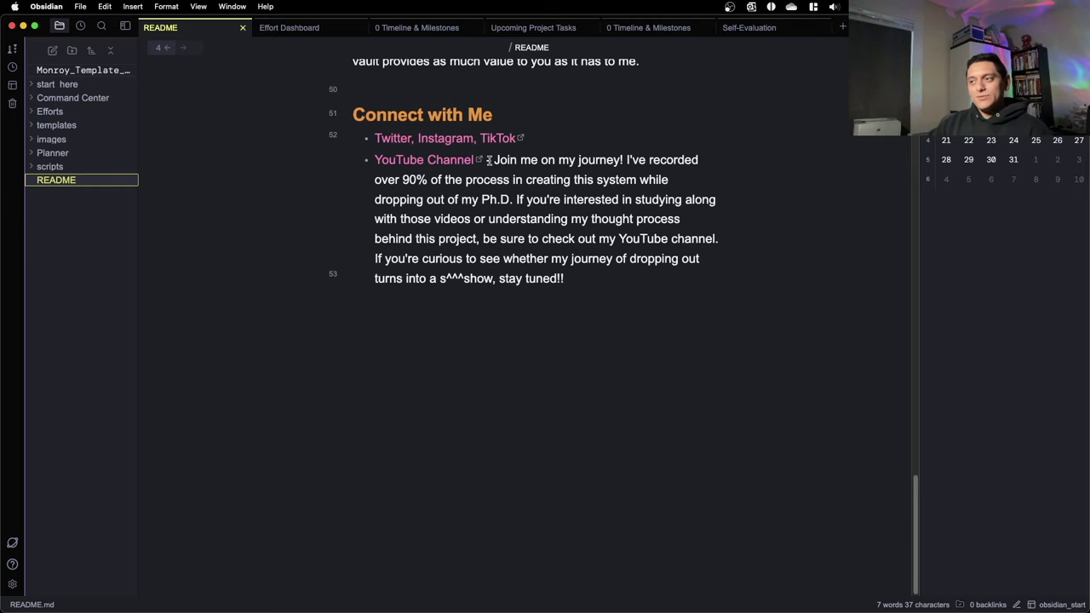
scroll(323, 356, "up", 5)
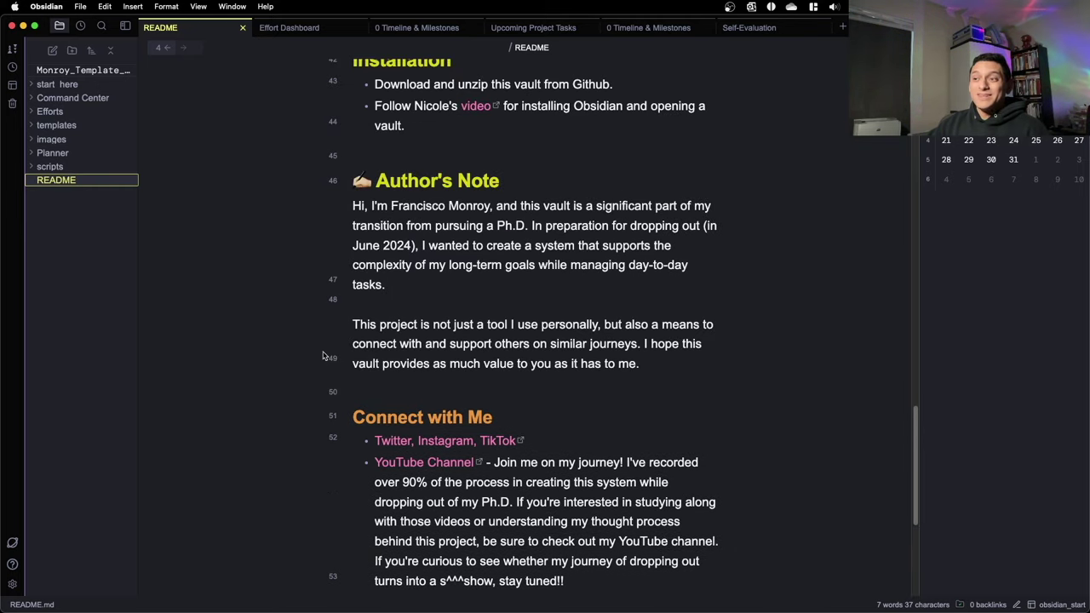